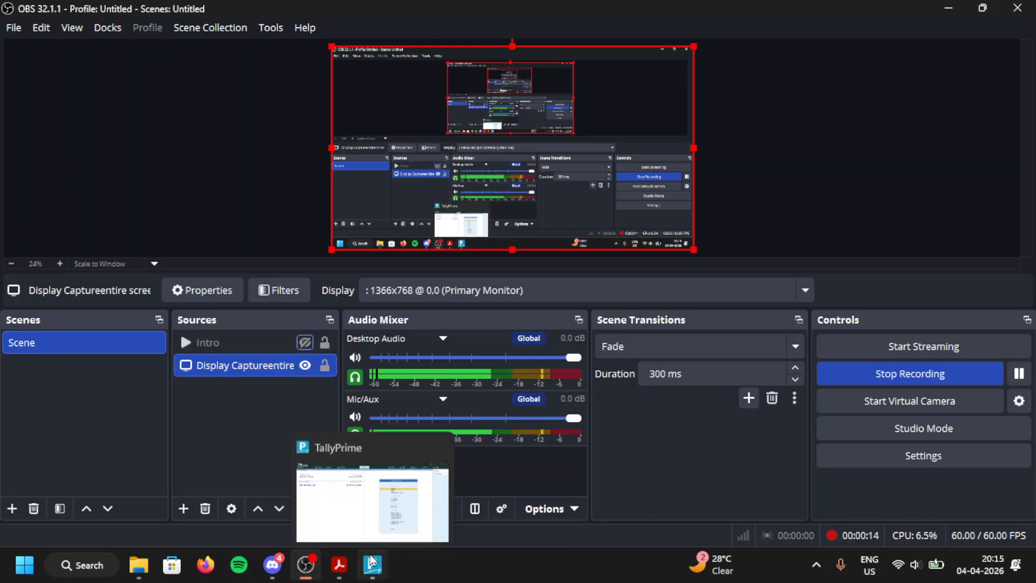
Step: Switch to tally sem 3.pdf in Adobe Acrobat and read the company, ledger, stock group and stock category tasks on page 1
click(340, 565)
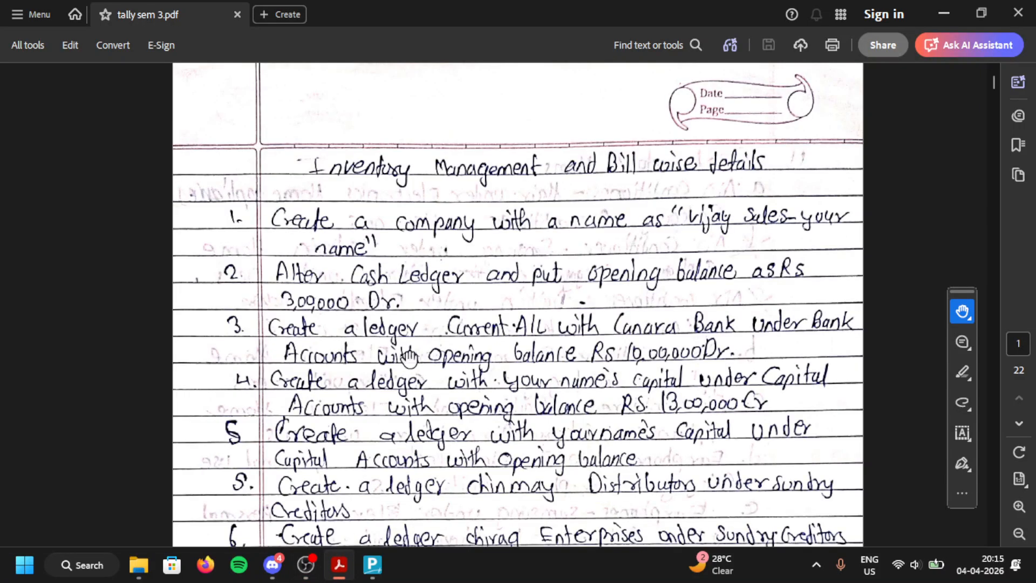
scroll(414, 306, down, 2)
scroll(413, 306, up, 1)
scroll(413, 306, up, 1)
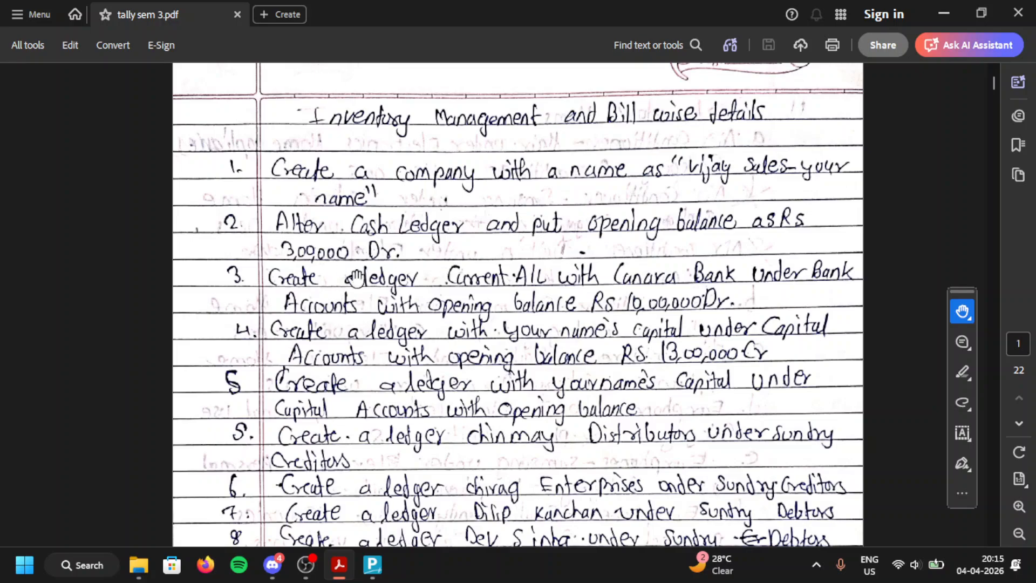
scroll(388, 328, down, 2)
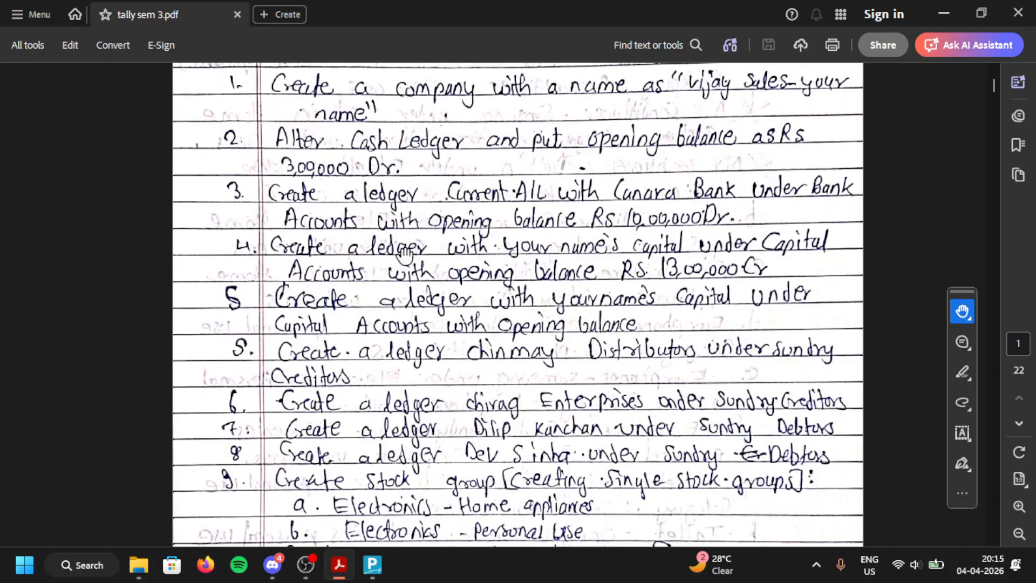
scroll(418, 365, down, 1)
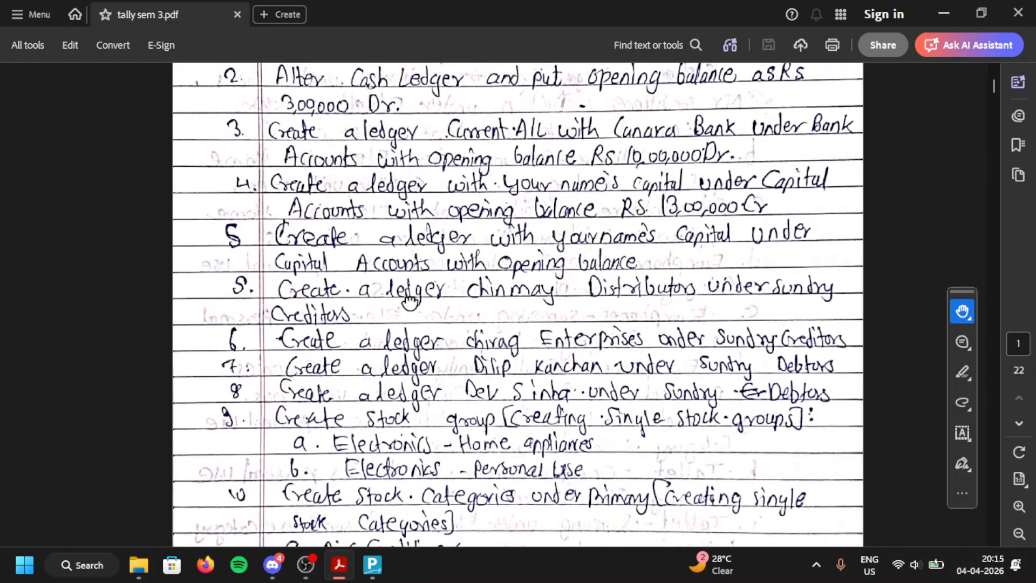
scroll(419, 340, down, 2)
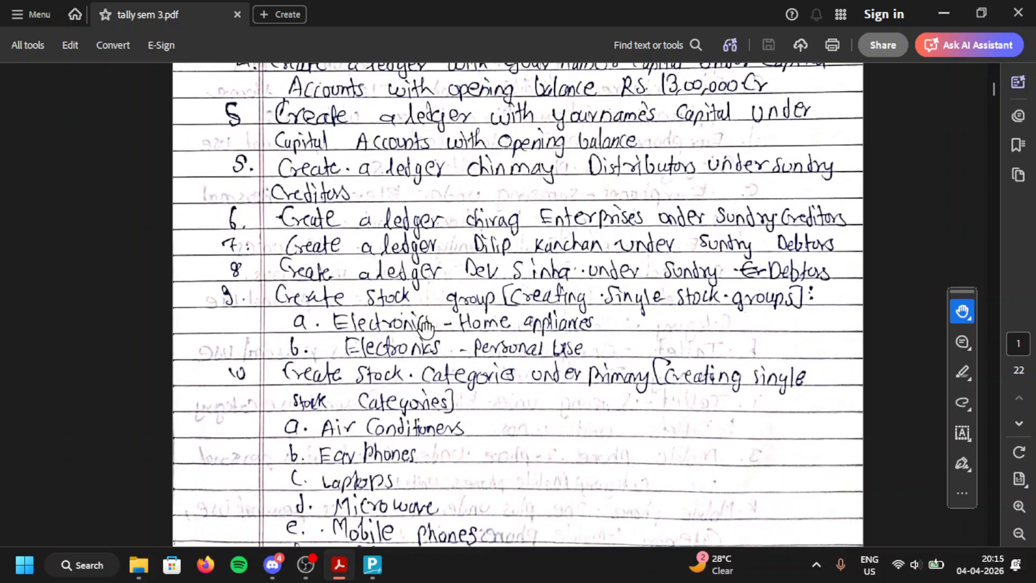
scroll(439, 350, down, 2)
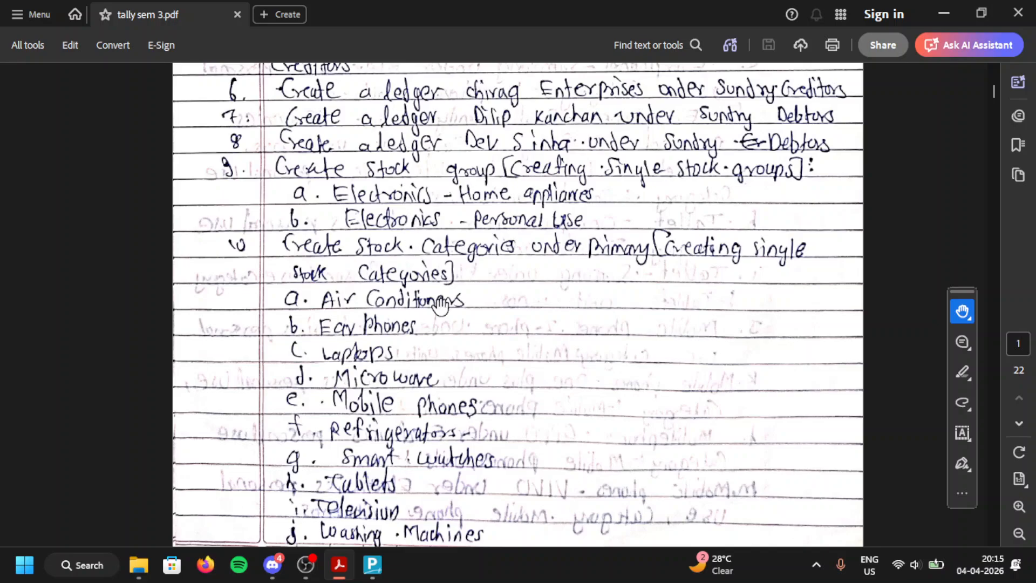
scroll(439, 304, down, 2)
scroll(440, 302, down, 2)
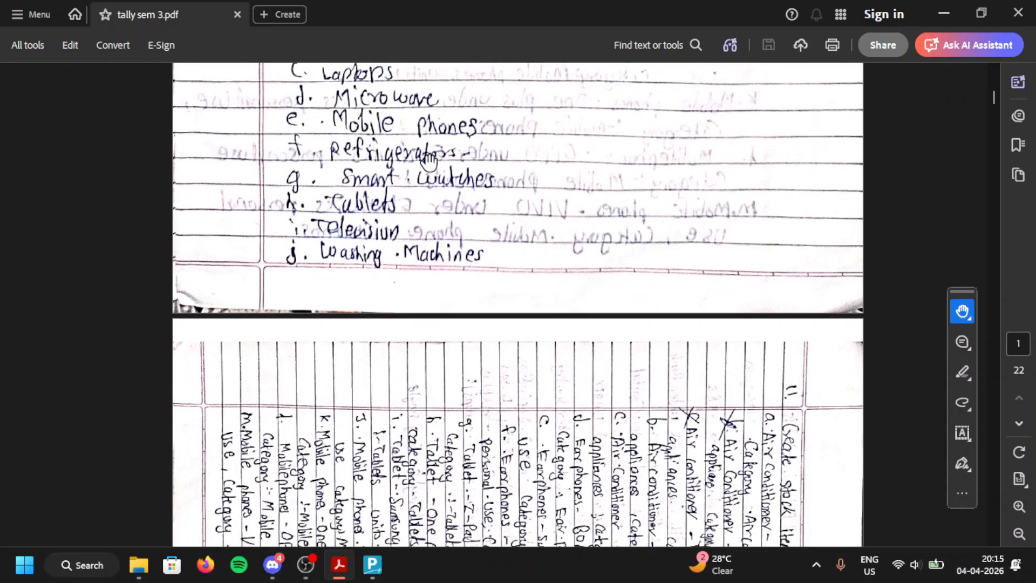
Step: Look through the sideways pages 2 and 3 of the PDF, covering the stock item and godown tasks
scroll(450, 337, down, 3)
scroll(493, 319, down, 1)
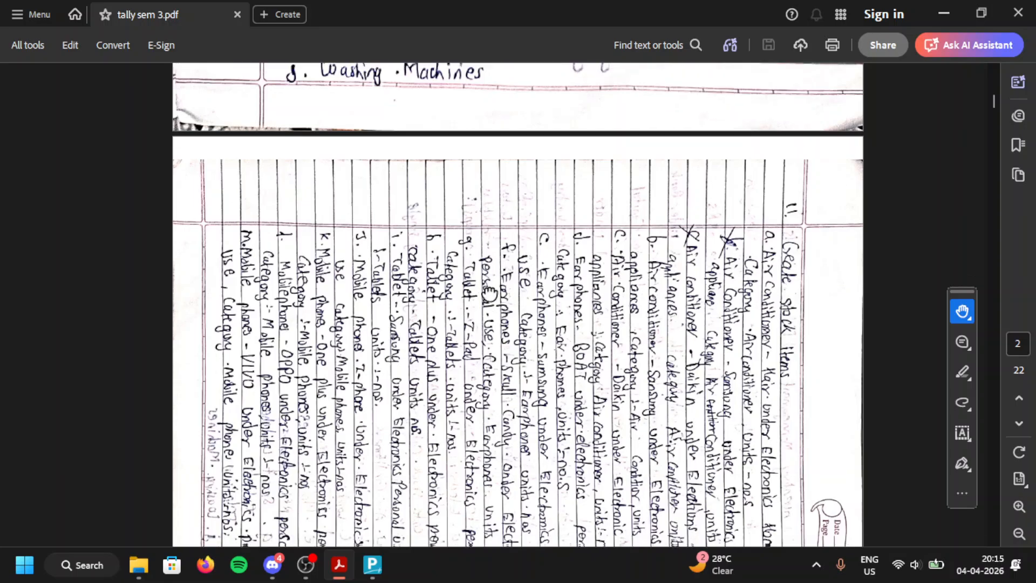
scroll(523, 355, down, 3)
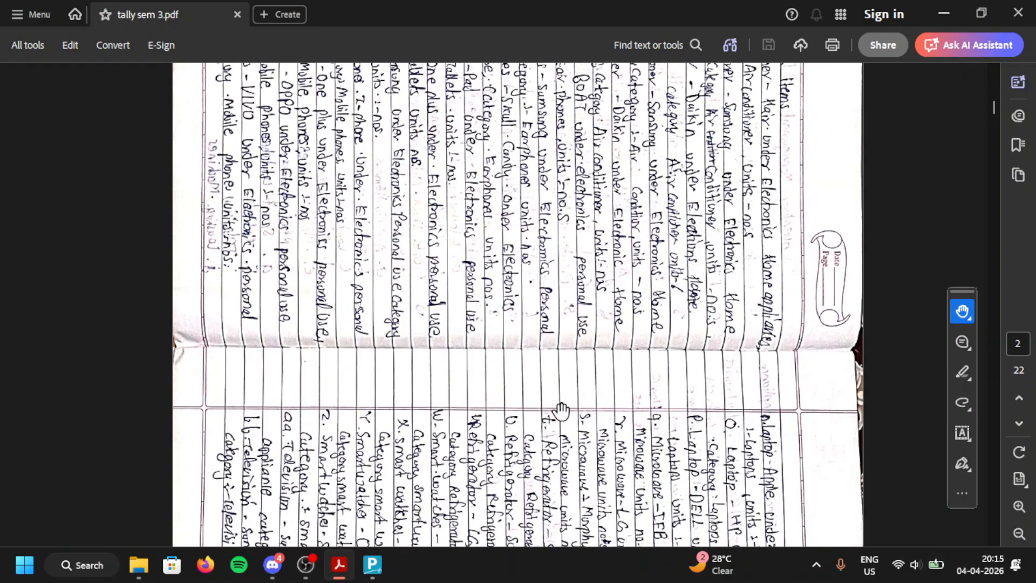
scroll(536, 202, down, 3)
scroll(536, 202, down, 3)
scroll(550, 401, down, 3)
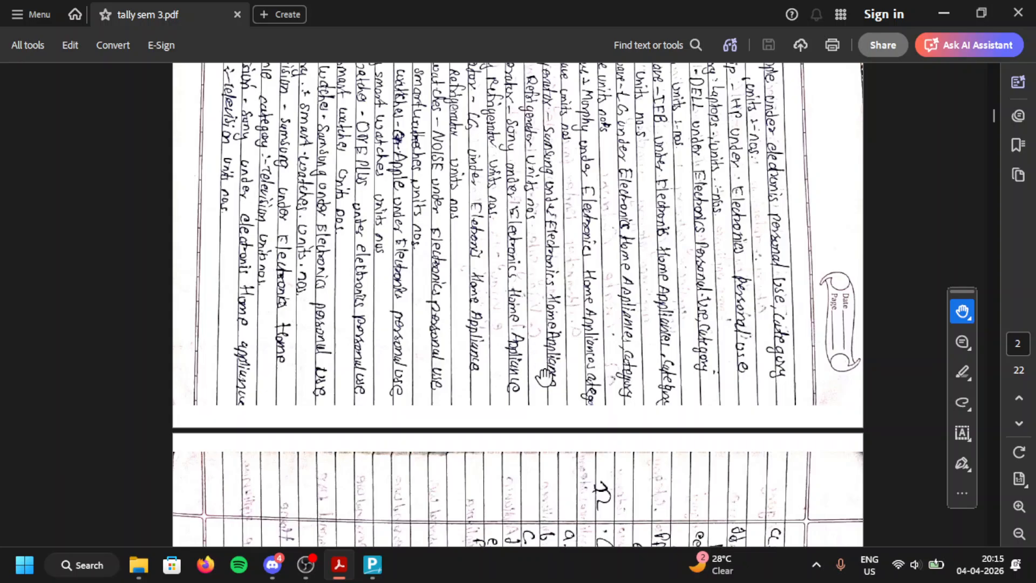
scroll(543, 377, down, 3)
scroll(555, 336, down, 3)
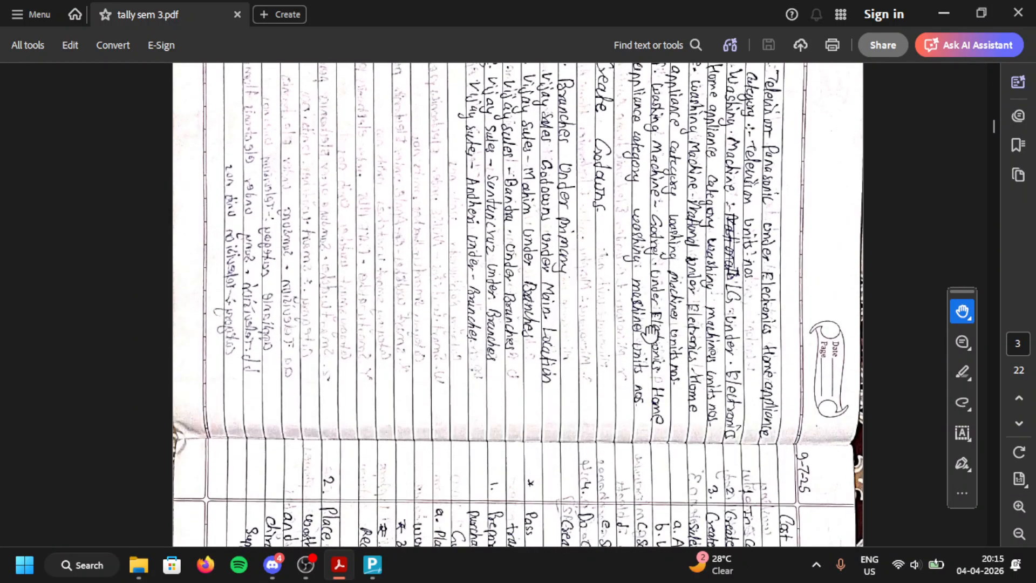
scroll(611, 217, up, 6)
scroll(673, 256, up, 3)
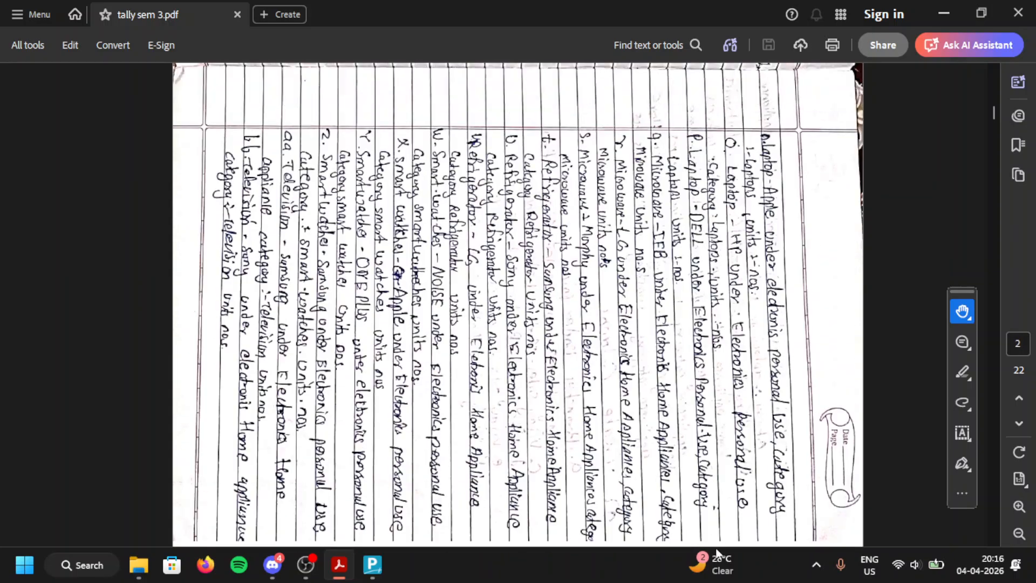
scroll(684, 252, up, 5)
scroll(662, 188, up, 5)
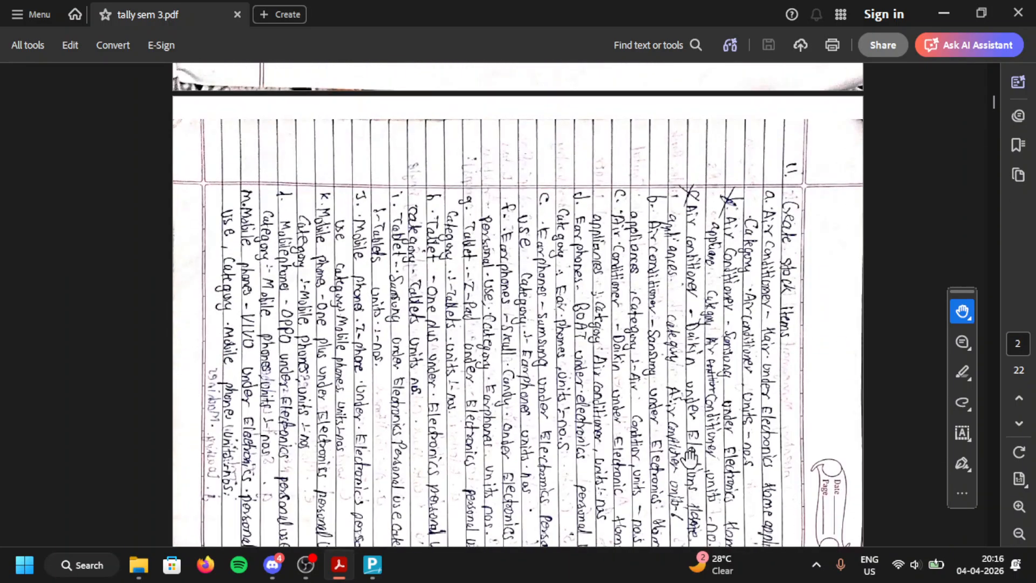
Step: Rotate the PDF pages upright and review the stock item list on pages 2 and 3
click(1019, 452)
click(1025, 456)
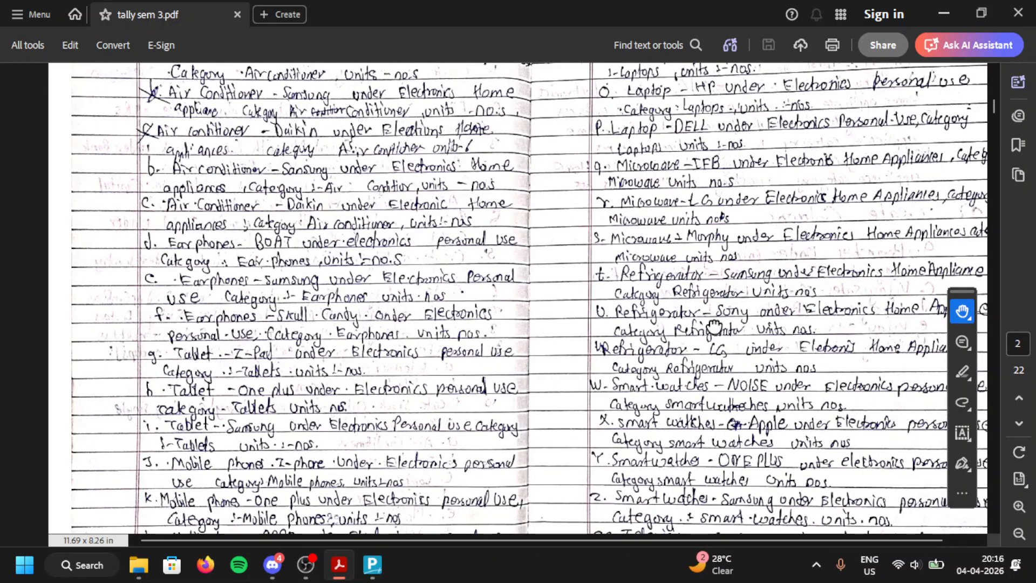
scroll(715, 326, down, 3)
scroll(619, 438, down, 4)
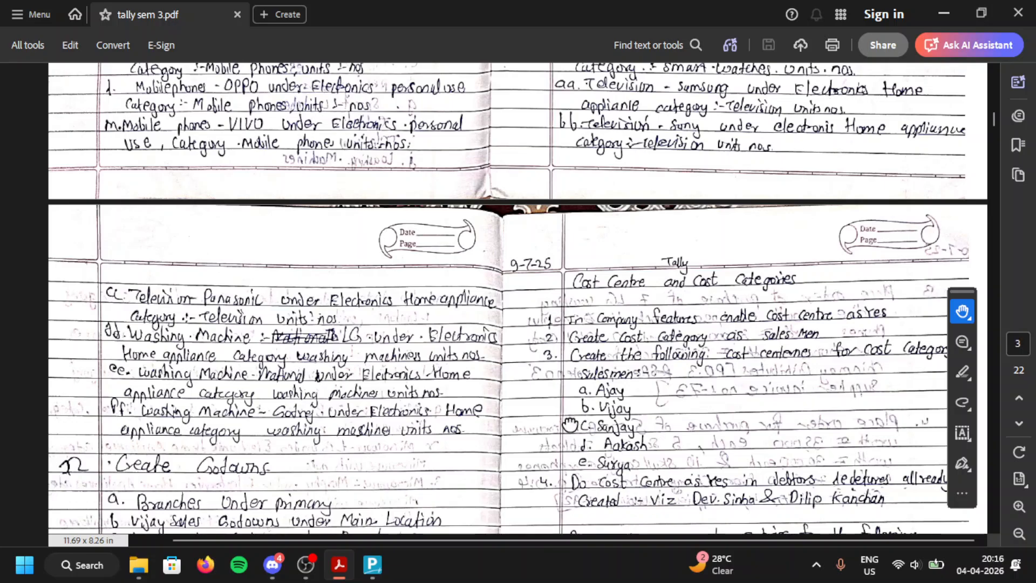
Step: Read the godown, cost category and cost centre tasks and the first two purchase order transactions on page 3
scroll(588, 229, down, 3)
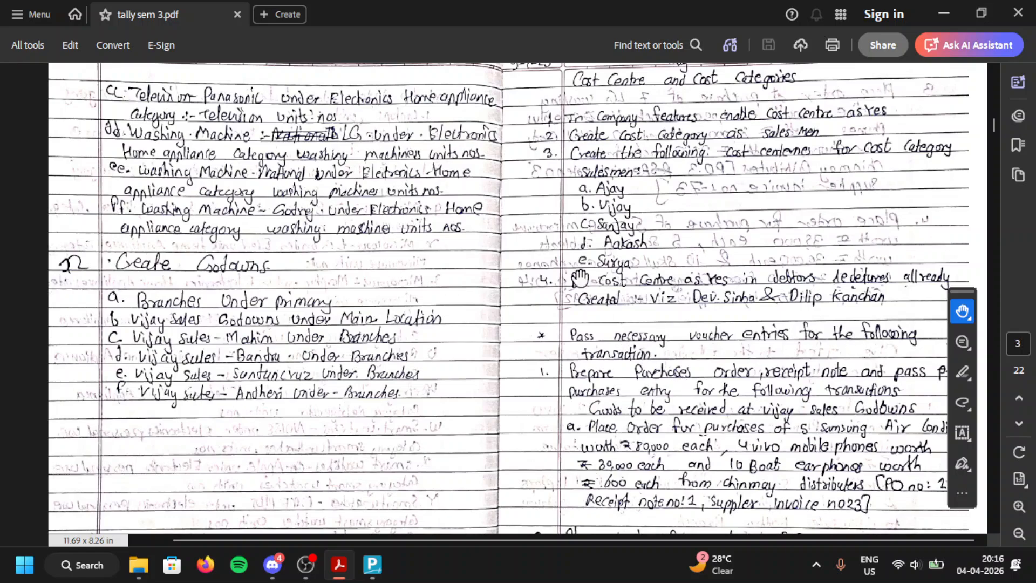
scroll(578, 300, up, 1)
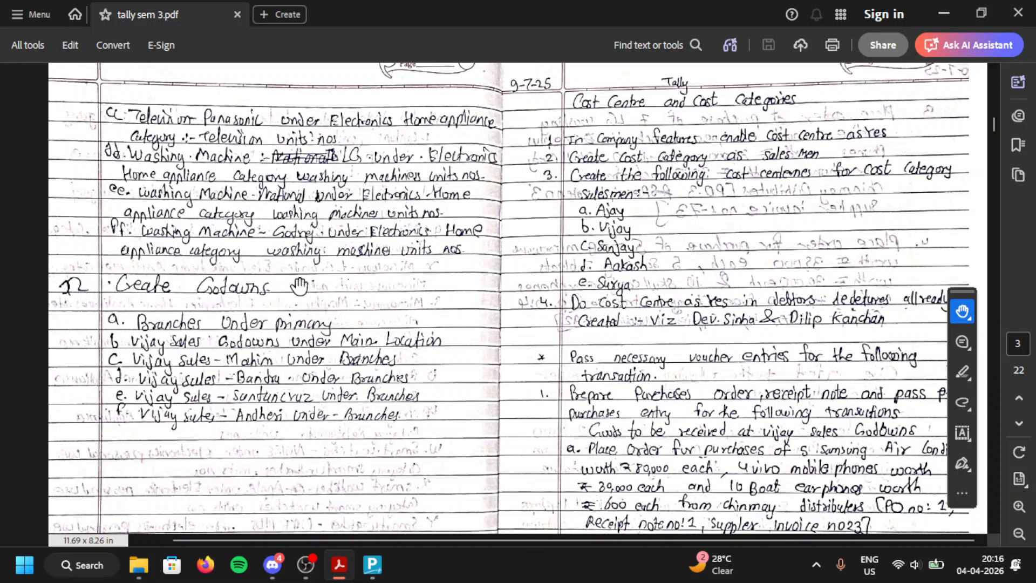
scroll(469, 104, up, 5)
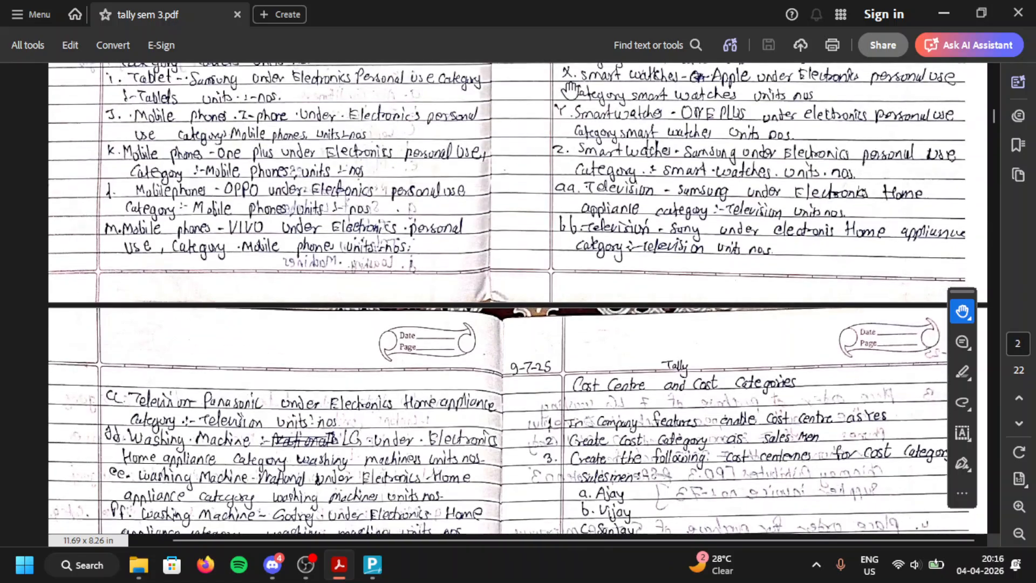
scroll(500, 324, down, 4)
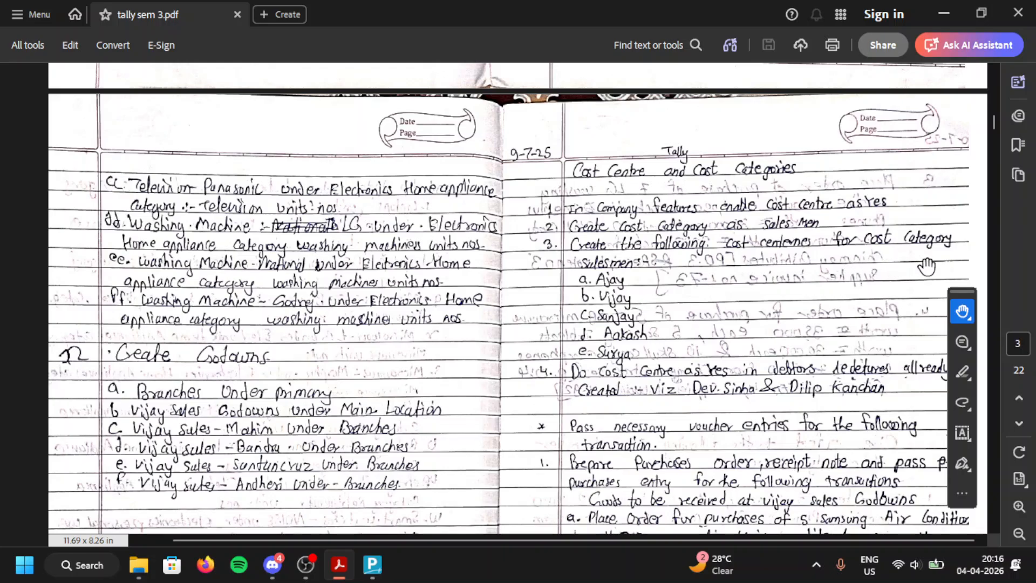
scroll(639, 323, down, 4)
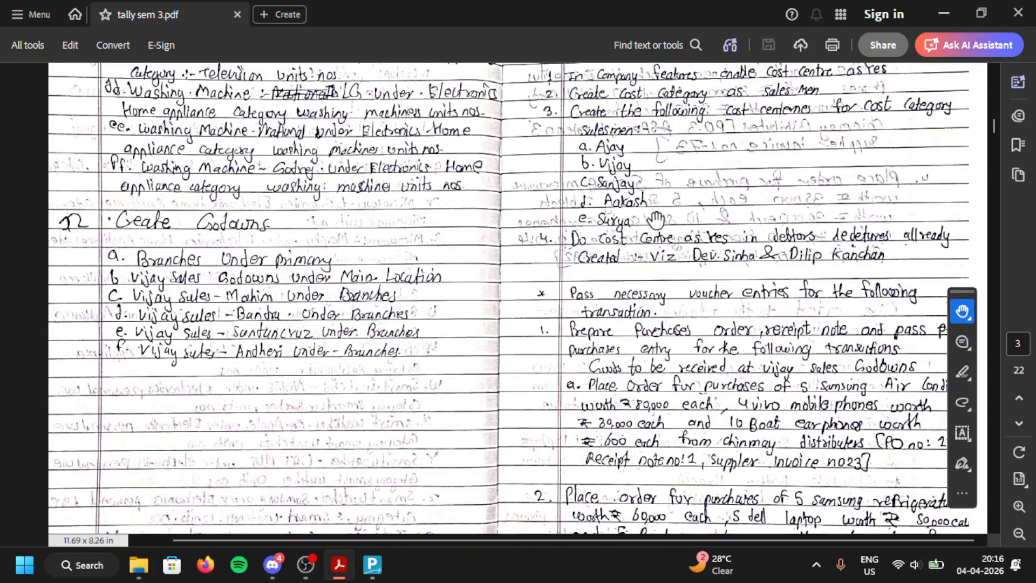
scroll(657, 329, down, 3)
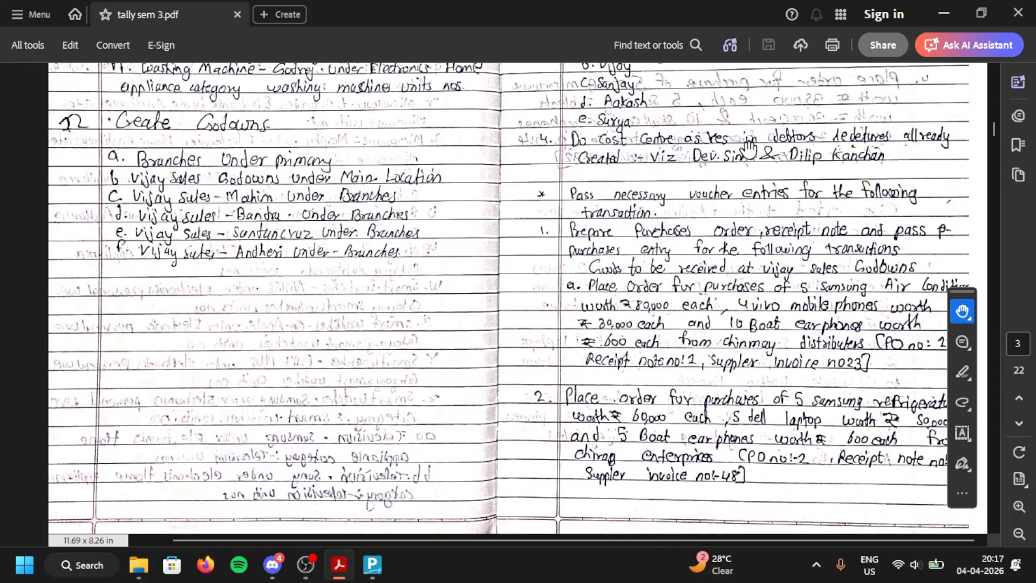
scroll(736, 201, down, 2)
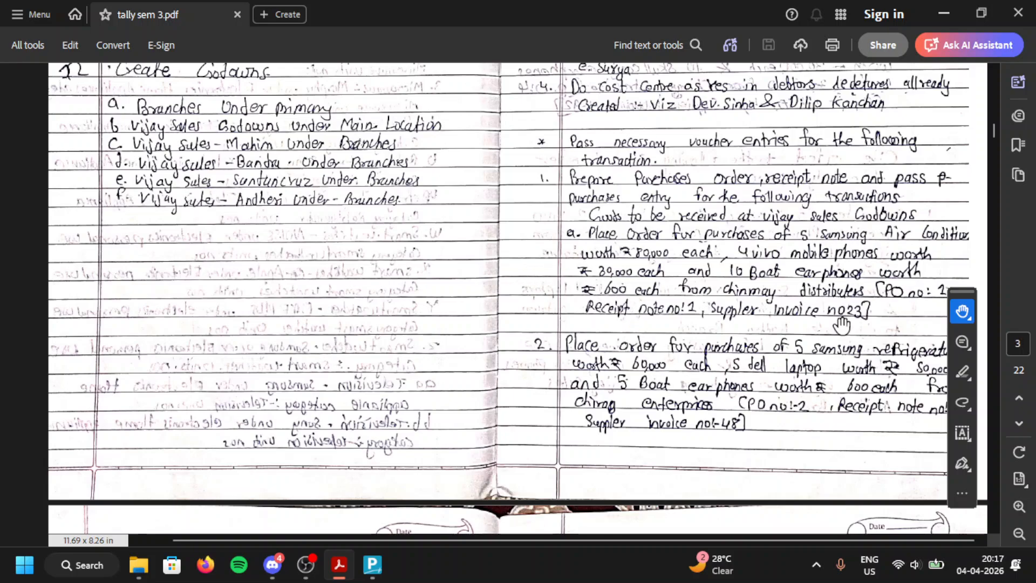
click(964, 307)
drag(737, 372, 696, 294)
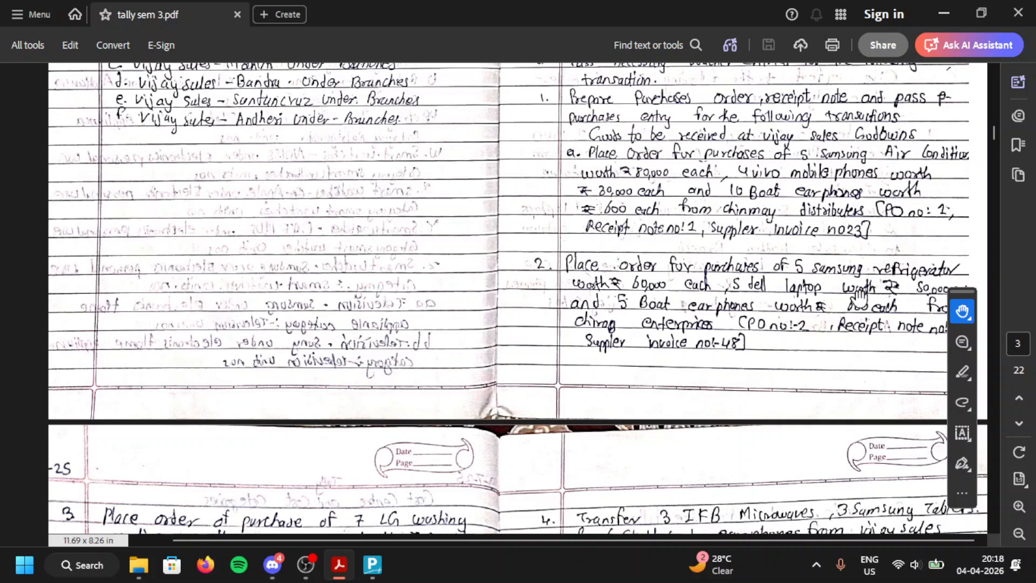
Step: Switch to TallyPrime and display the list of ledgers from the Chart of Accounts
click(373, 573)
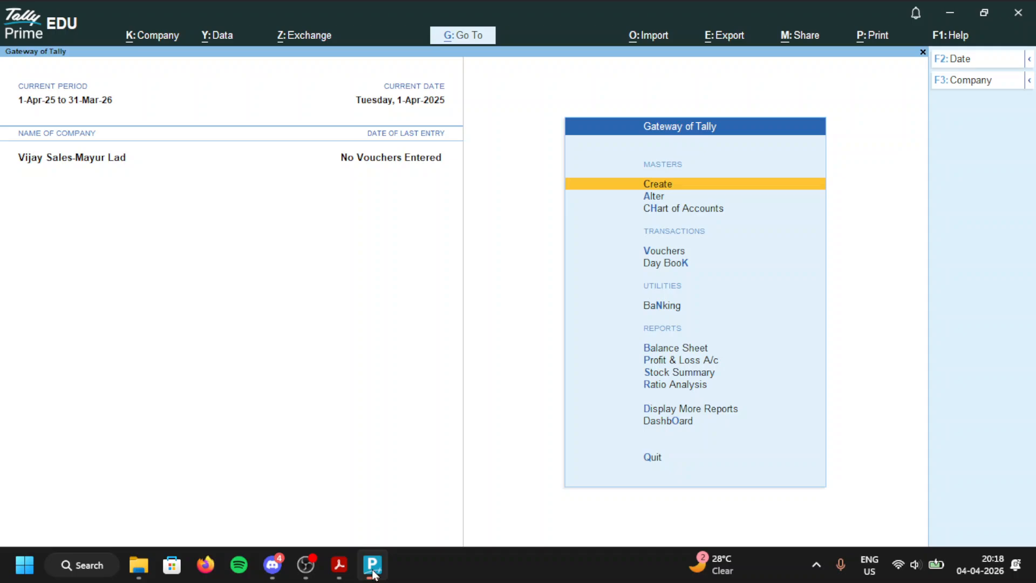
key(Down)
key(Down)
key(Down)
key(Up)
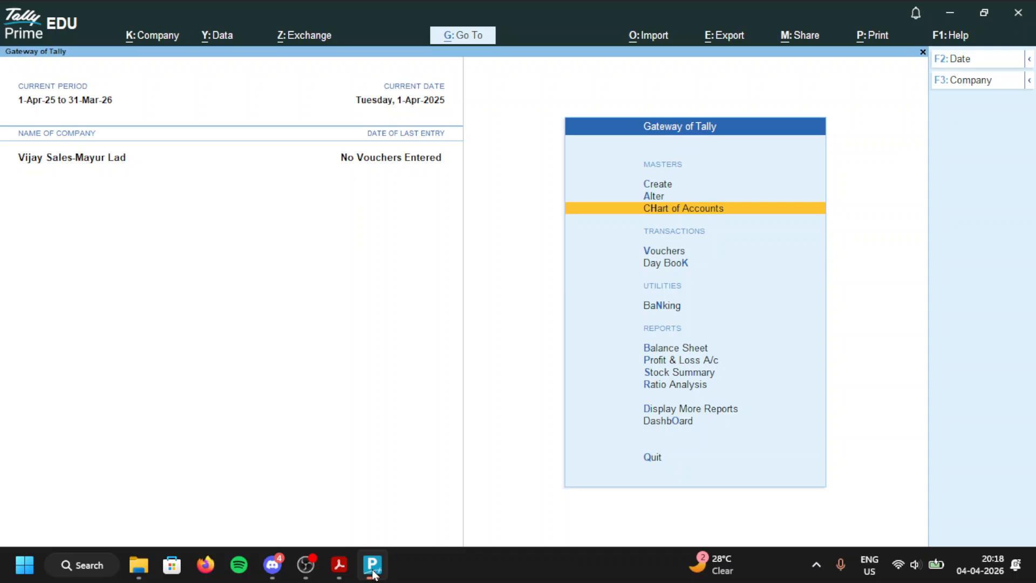
key(Return)
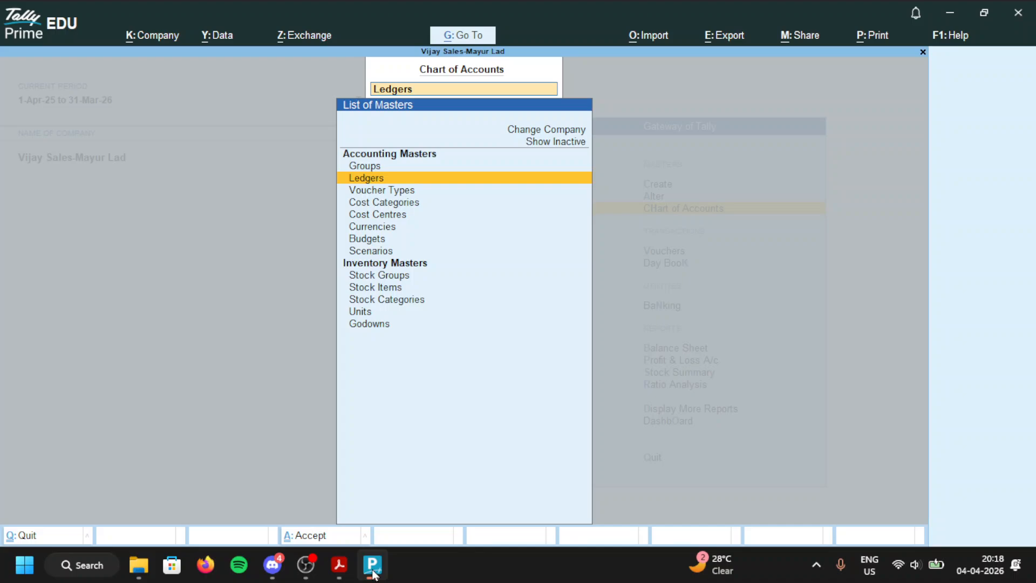
key(Return)
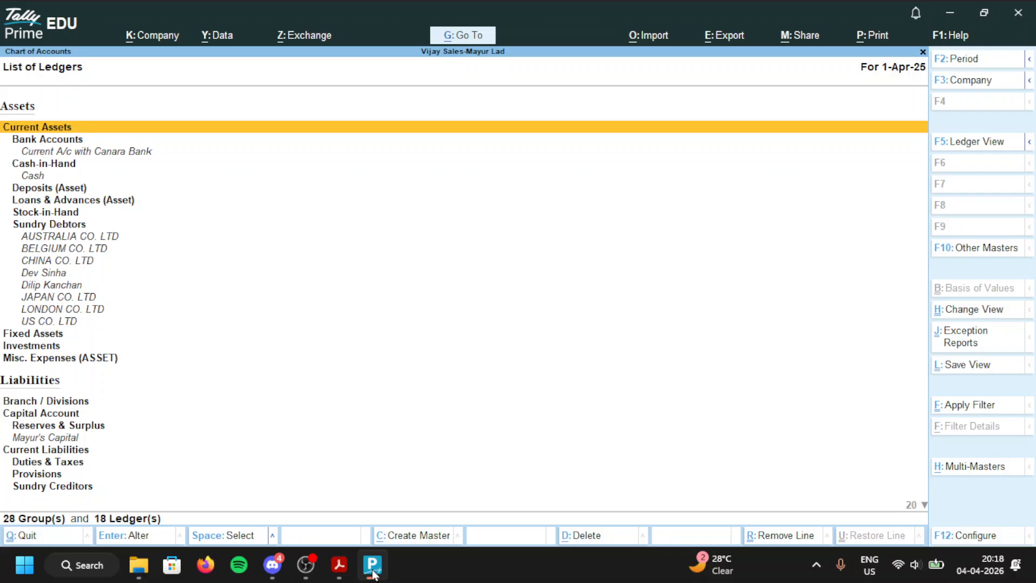
Step: Check the cost centre setting of the Sundry Debtors ledger just below CHINA CO. LTD, leaving it without saving
key(Down)
key(Down)
key(Down)
key(Down)
key(Down)
key(Down)
key(Down)
key(Down)
key(Down)
key(Down)
key(Down)
key(Down)
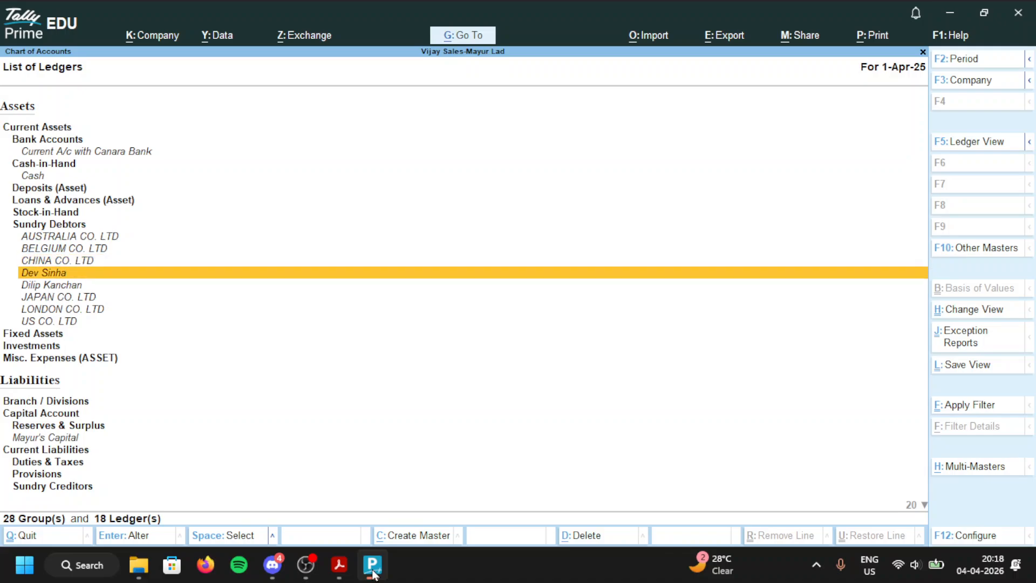
key(Return)
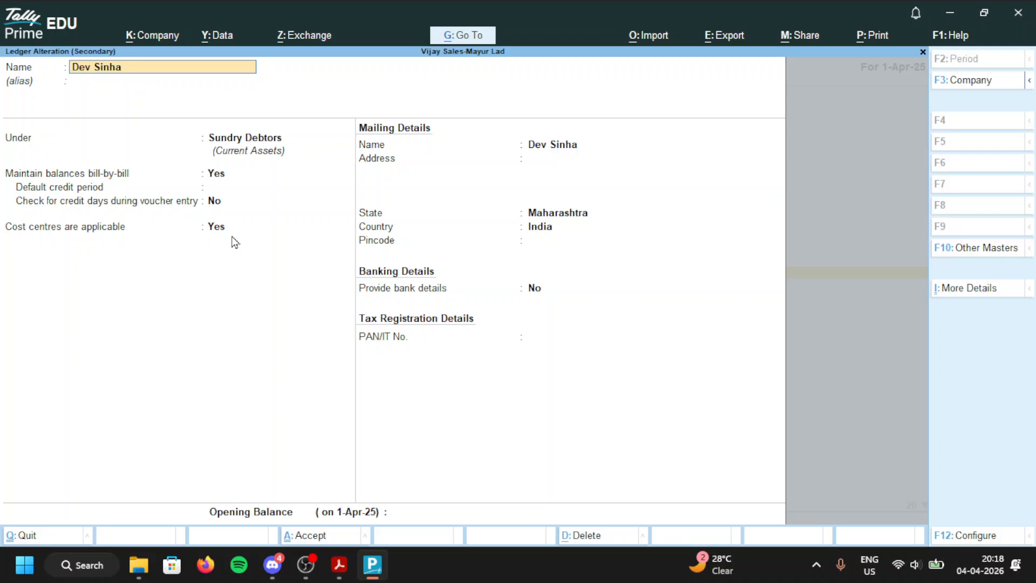
key(BackSpace)
key(Escape)
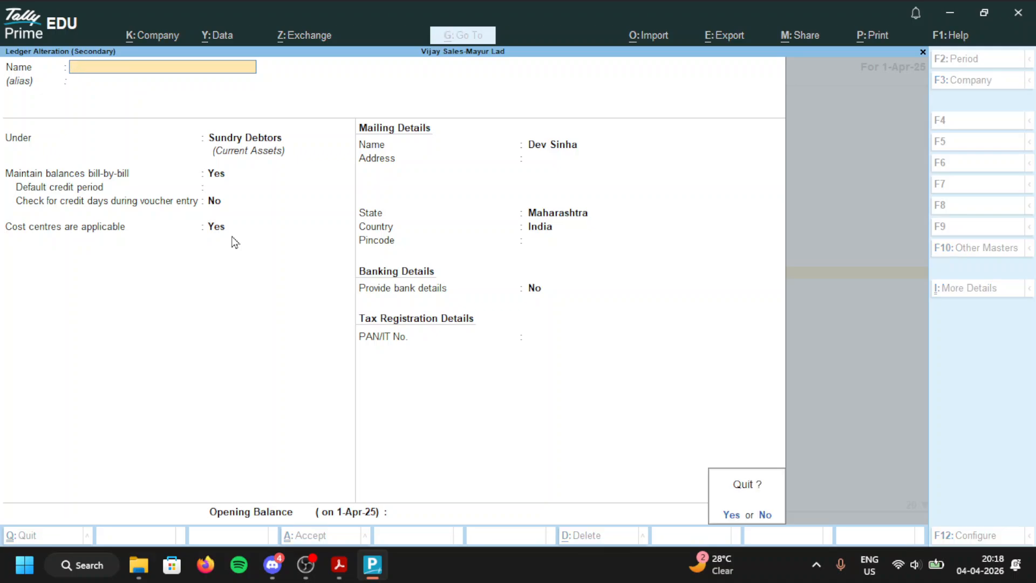
key(y)
Step: Check the cost centre setting of the Sundry Debtors ledger just above JAPAN CO. LTD, leaving it without saving
key(Down)
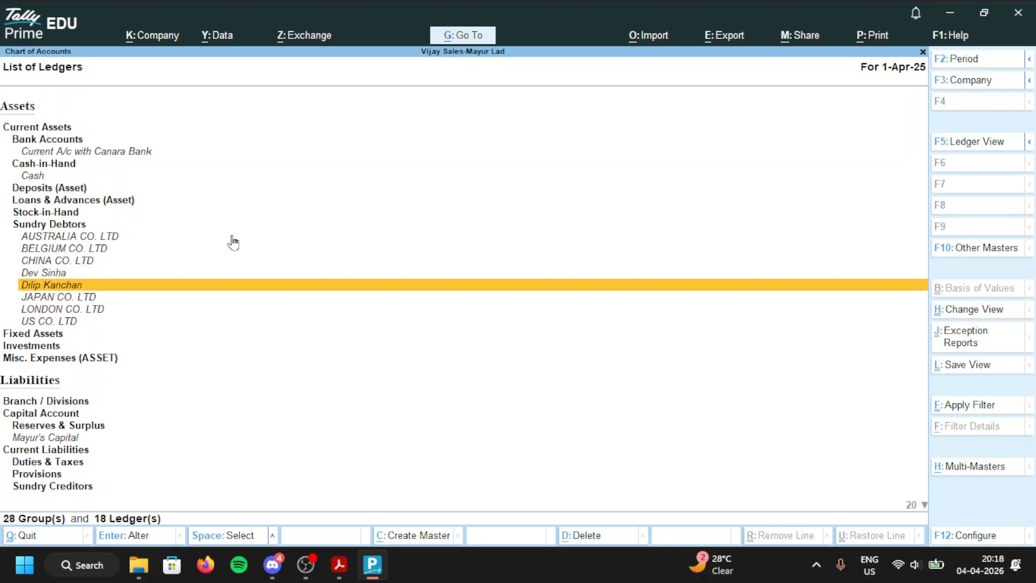
key(Return)
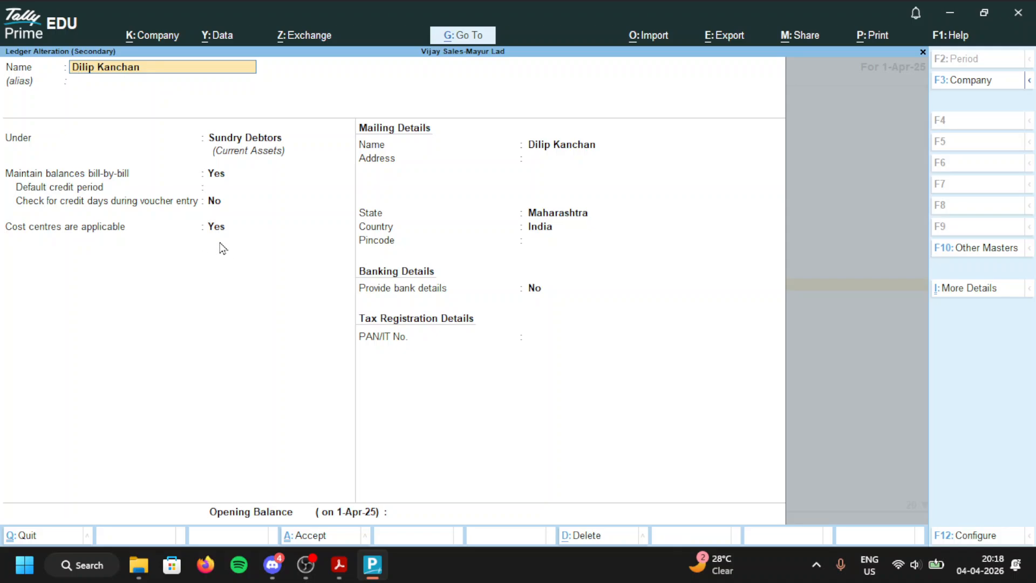
key(BackSpace)
key(Escape)
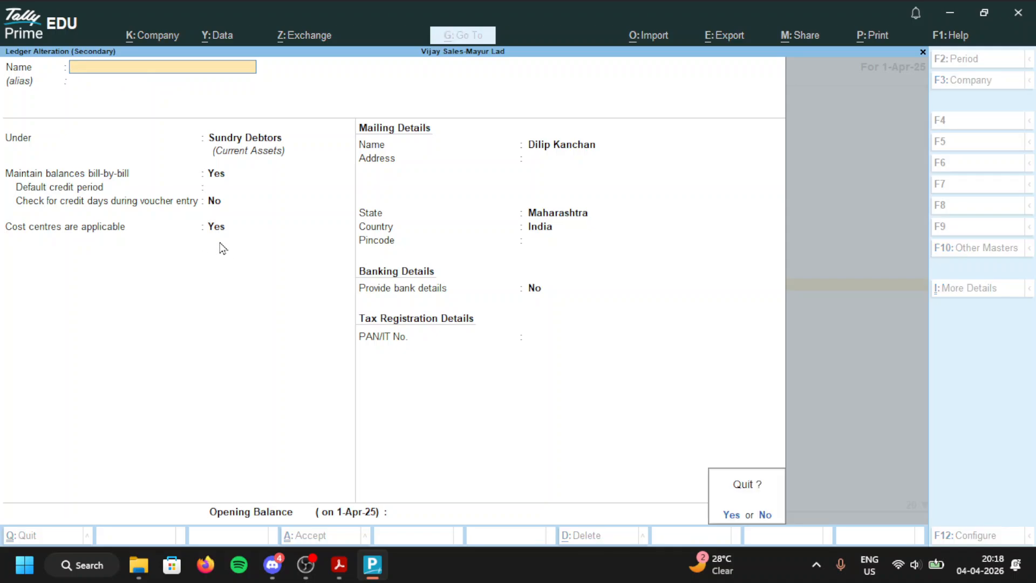
key(y)
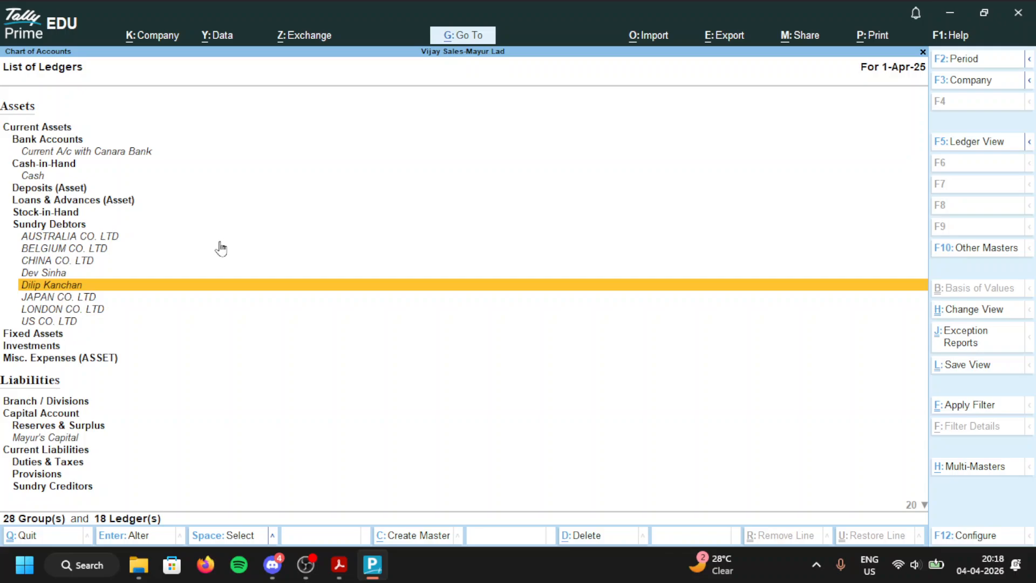
Step: Check the revenue and non-revenue allocation settings of the Sales Men cost category, leaving it without saving, and return to the Gateway of Tally
key(Escape)
key(Down)
key(Down)
key(Down)
key(Down)
key(Down)
key(Down)
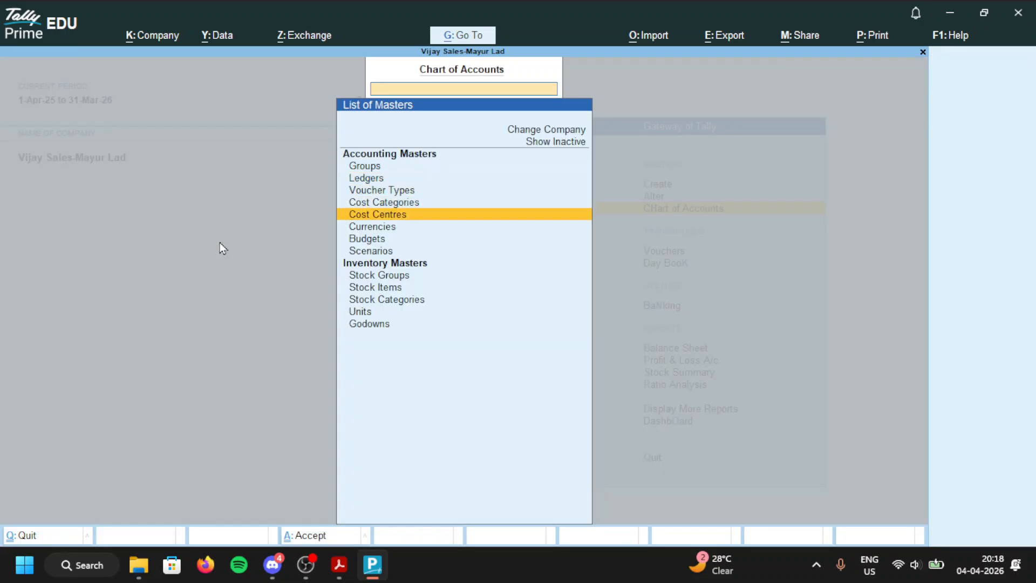
key(Up)
key(Up)
key(Up)
key(Up)
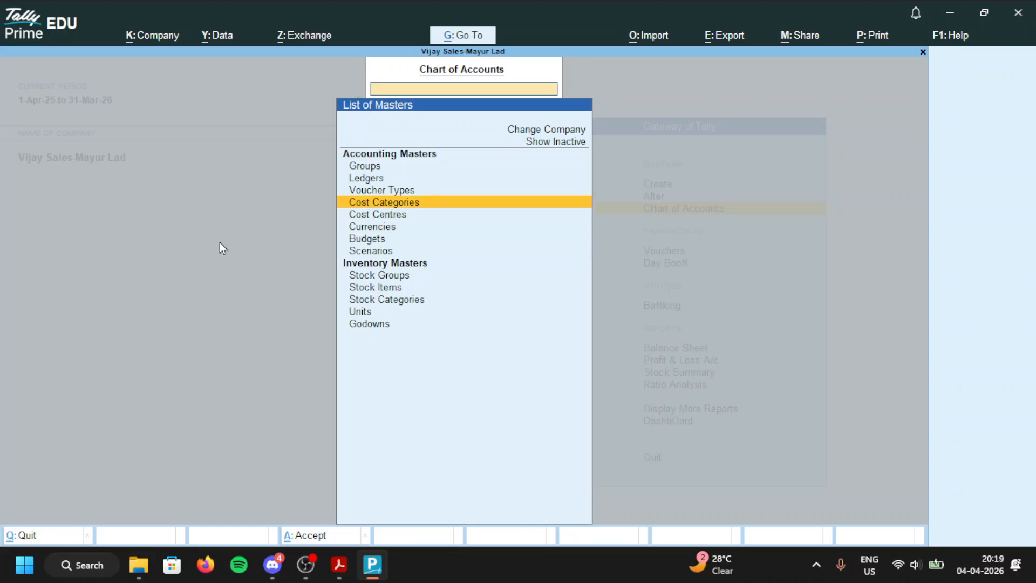
key(Return)
key(Down)
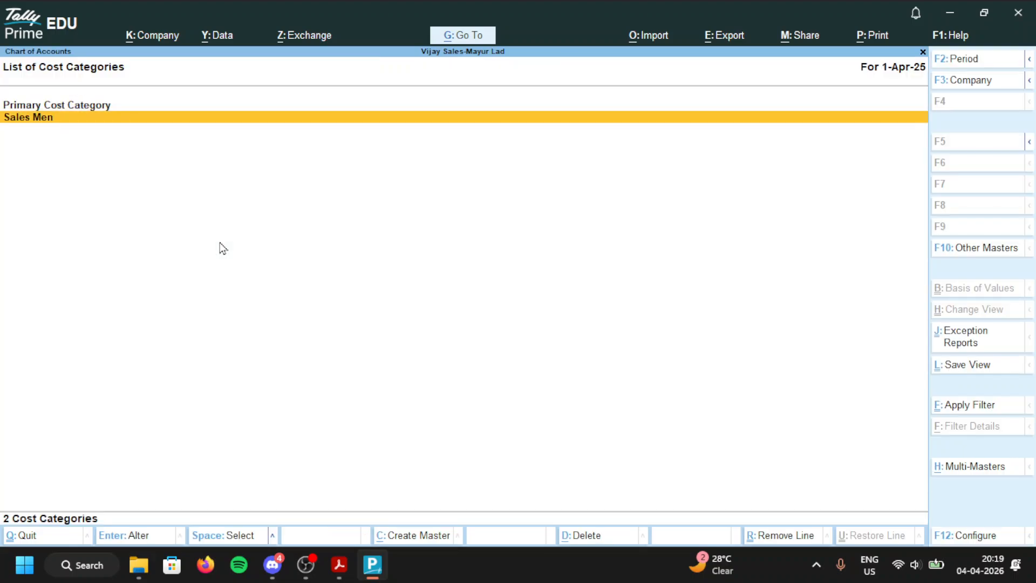
key(Return)
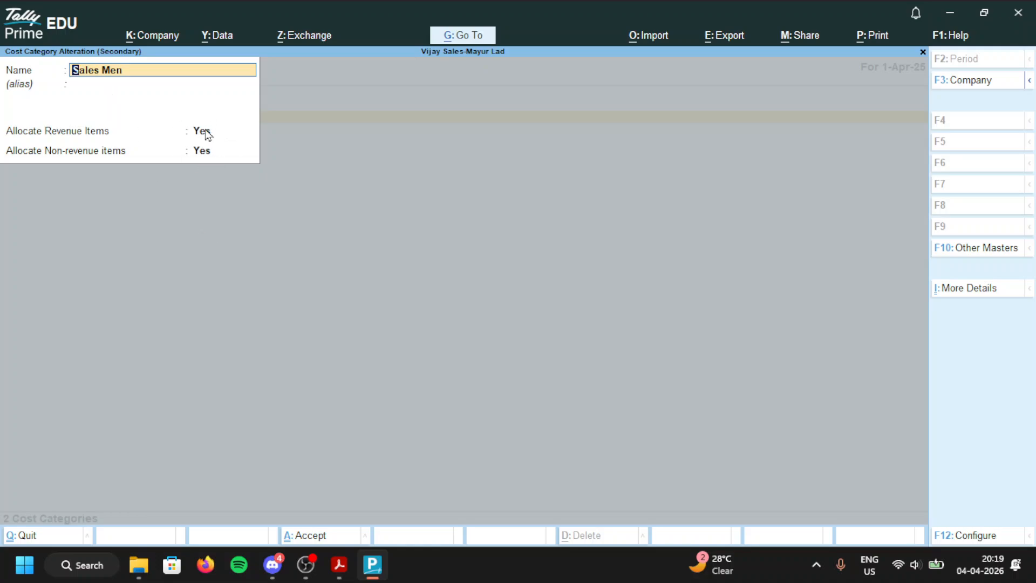
key(Escape)
key(Escape)
key(Return)
key(Escape)
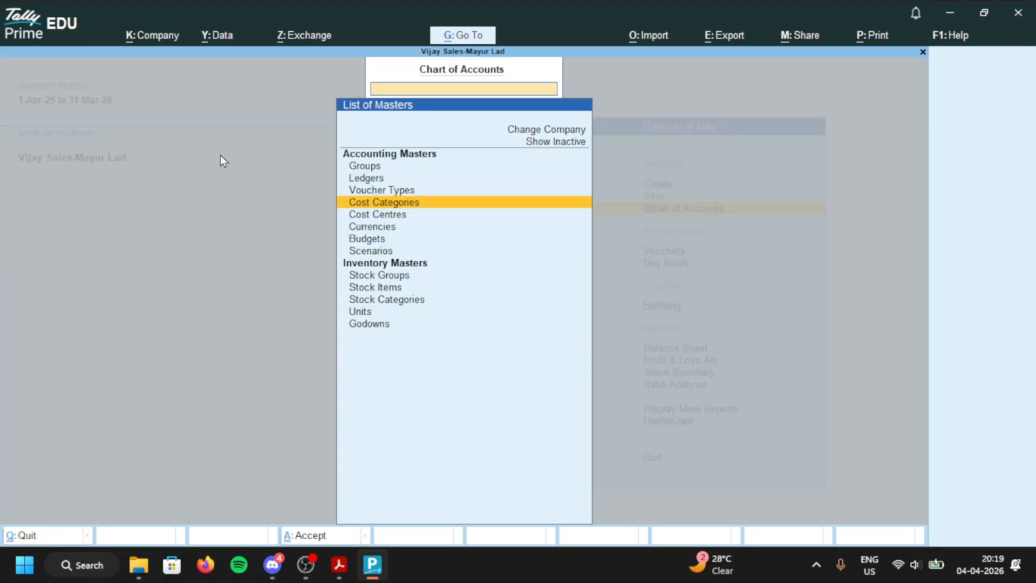
key(Escape)
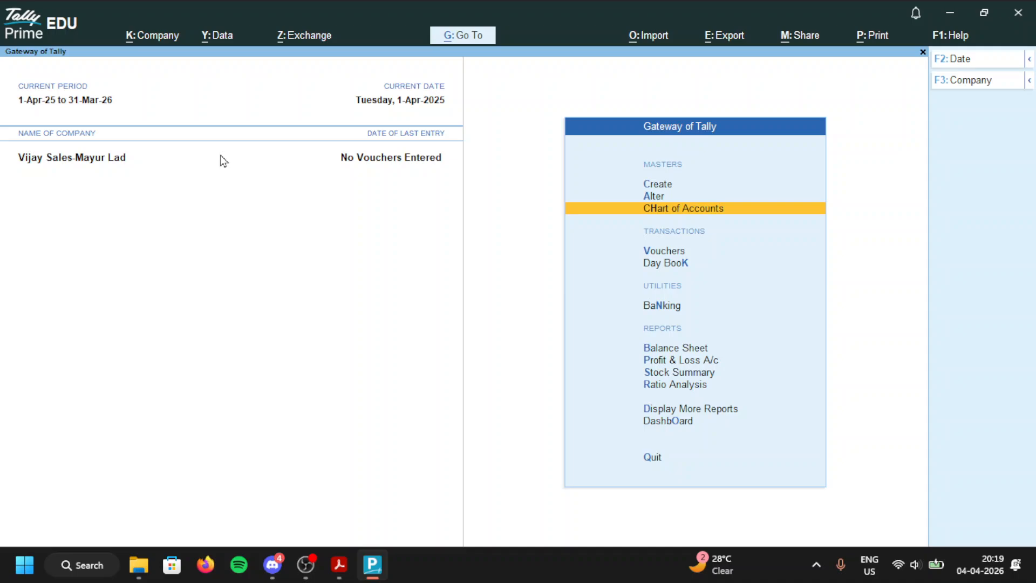
Step: Check the Day Book for existing voucher entries and return to the Gateway of Tally
key(Down)
key(Down)
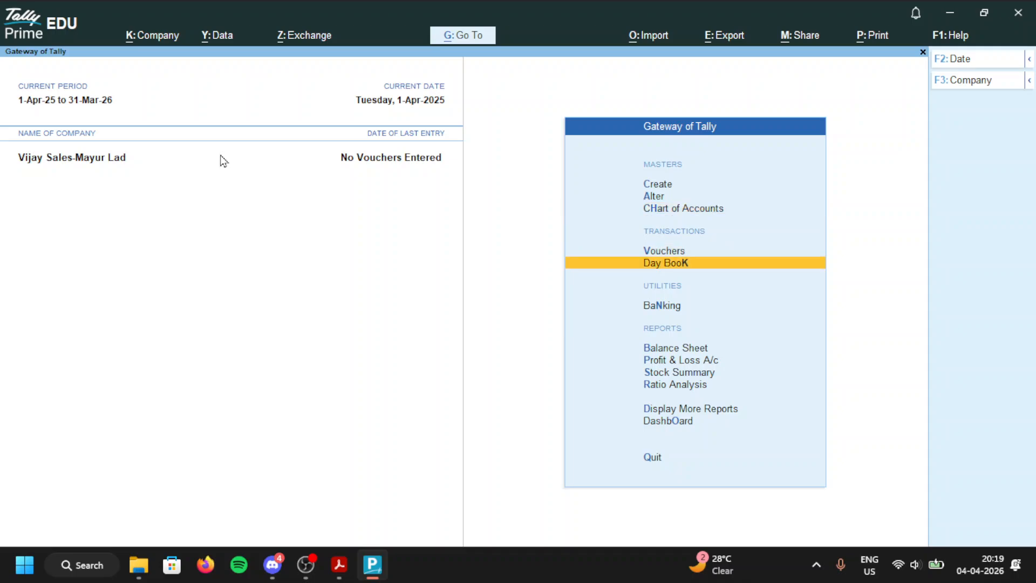
key(Return)
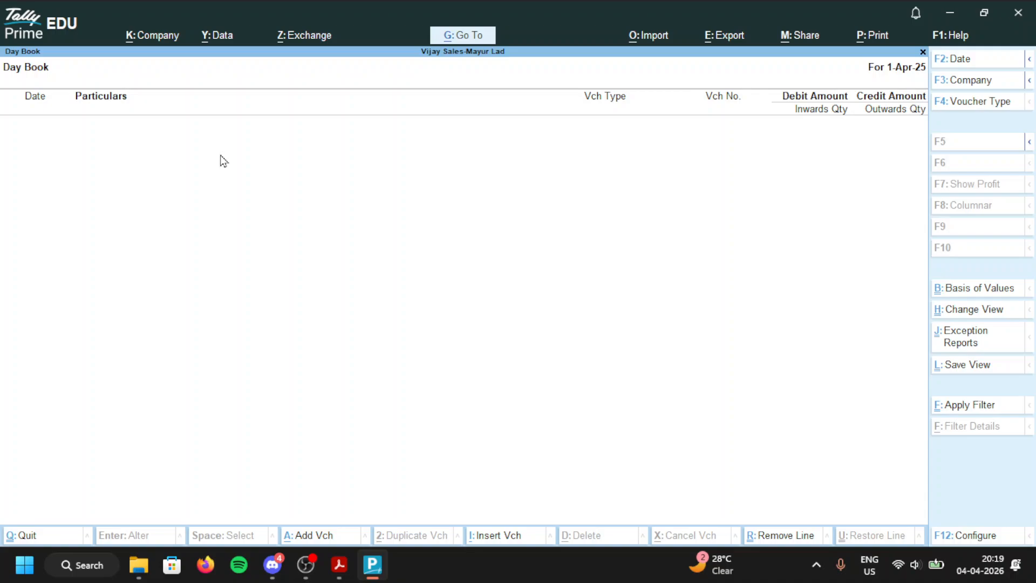
key(Escape)
Step: Open voucher entry and switch to a new Purchase Order voucher
key(Up)
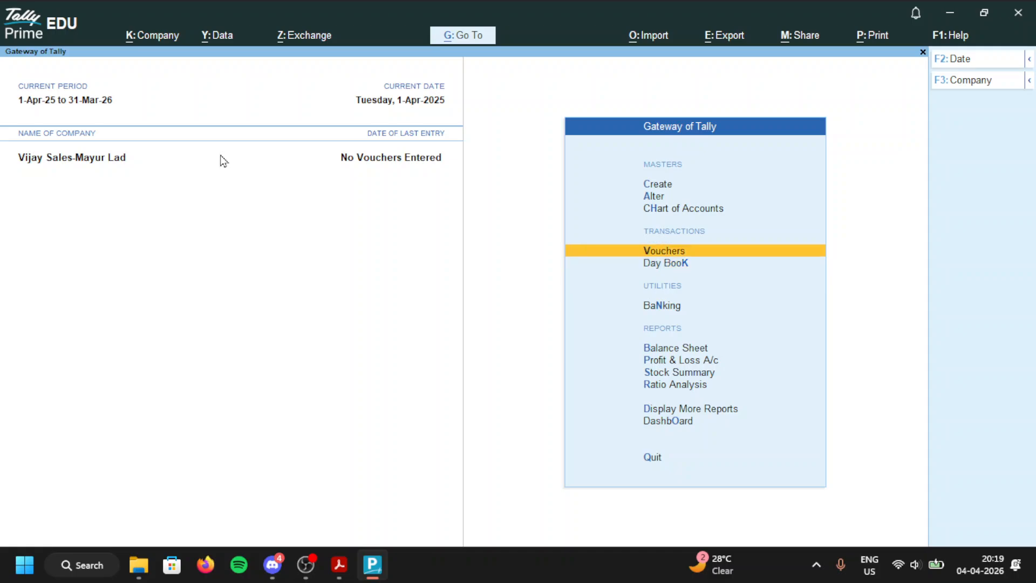
key(Return)
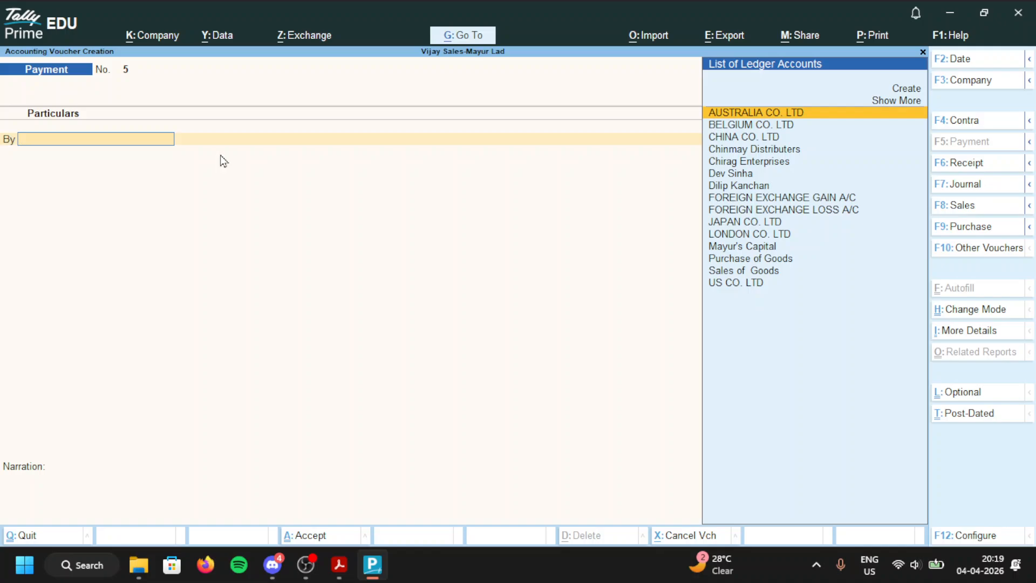
key(ctrl)
key(ctrl+F9)
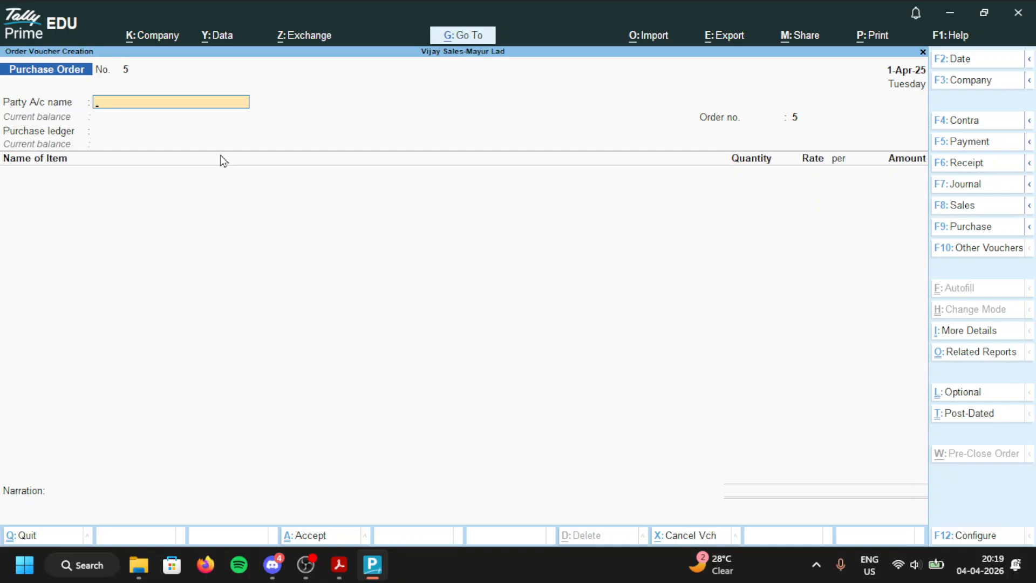
Step: Examine the accounting, inventory and order voucher types available, keeping Purchase Order as the voucher type
key(F10)
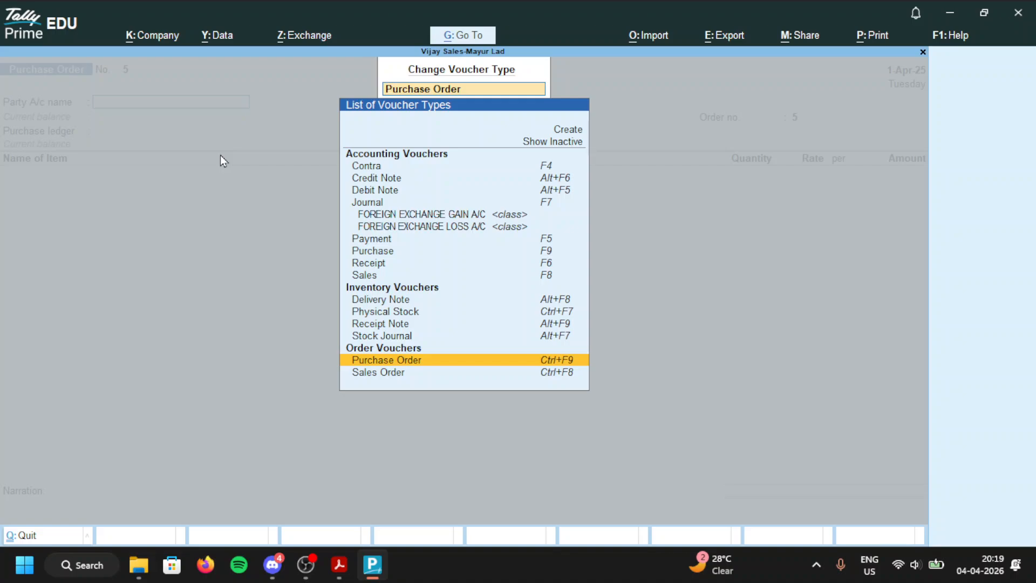
key(Up)
key(Up)
key(Up)
key(Up)
key(Up)
key(Up)
key(Up)
key(Up)
key(Up)
key(Up)
key(Up)
key(Up)
key(Up)
key(Up)
key(Up)
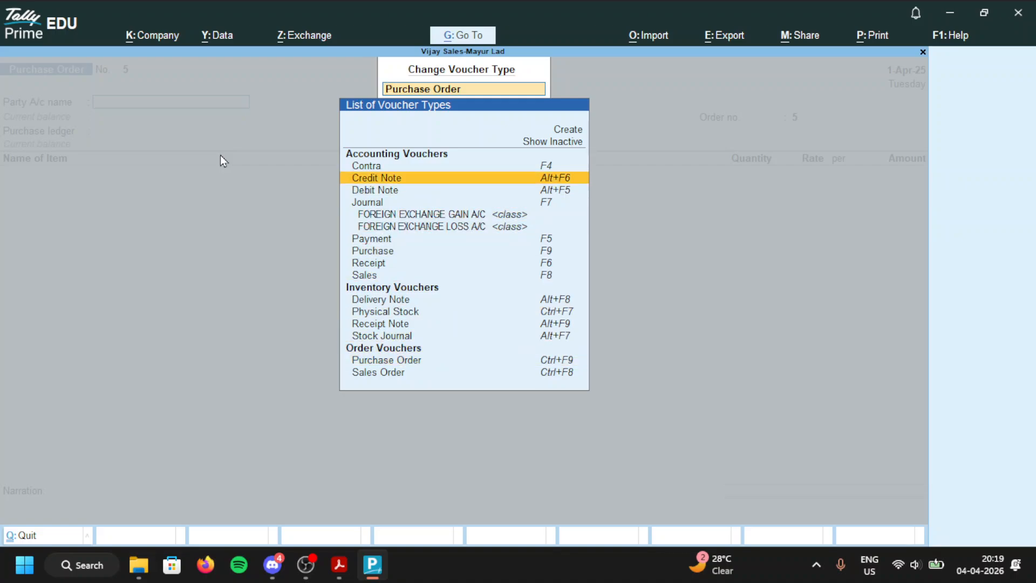
key(Down)
key(Down)
key(Down)
key(Down)
key(Down)
key(Down)
key(Down)
key(Down)
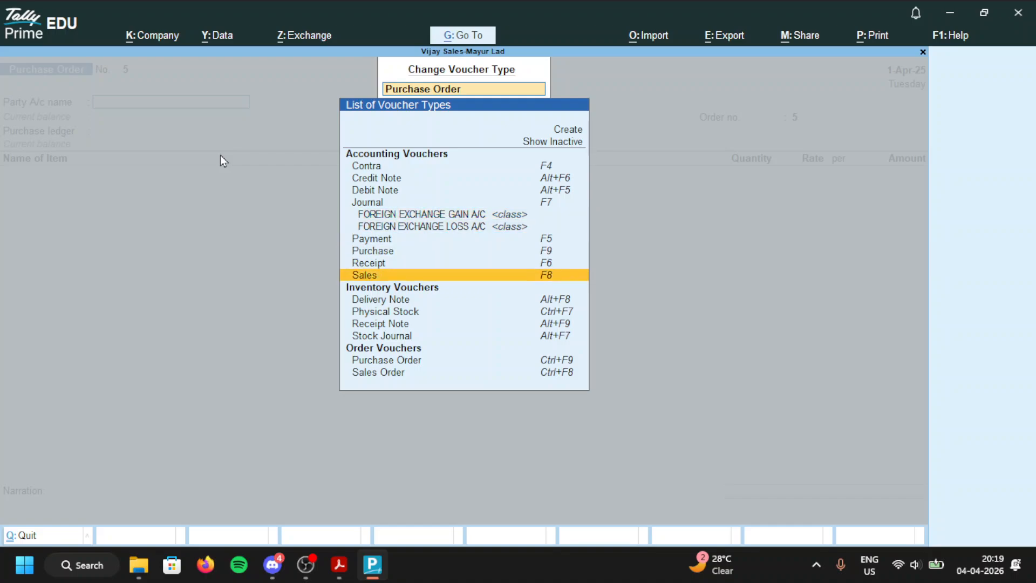
key(Down)
key(Down)
key(Down)
key(Down)
key(Down)
key(Down)
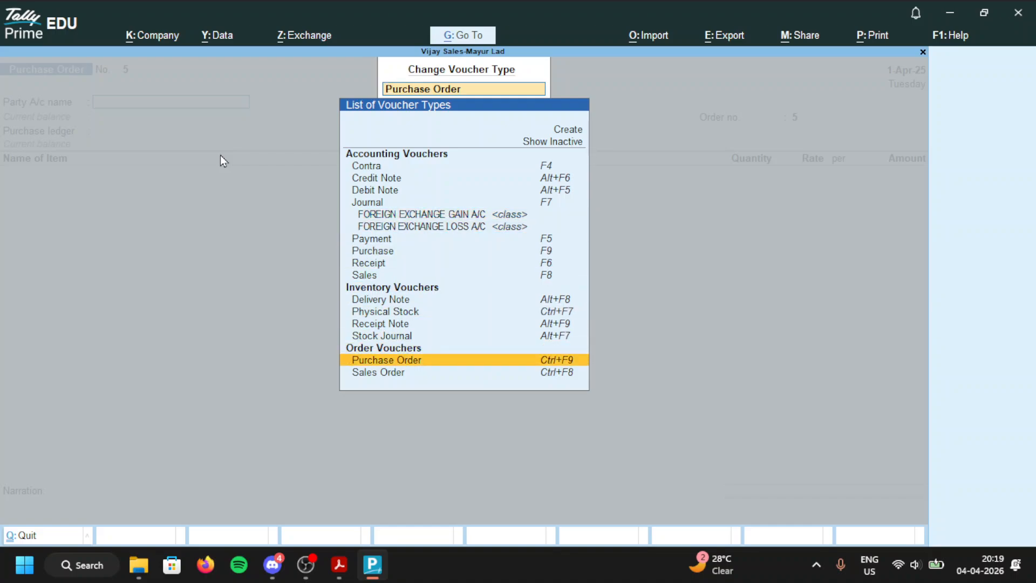
key(Return)
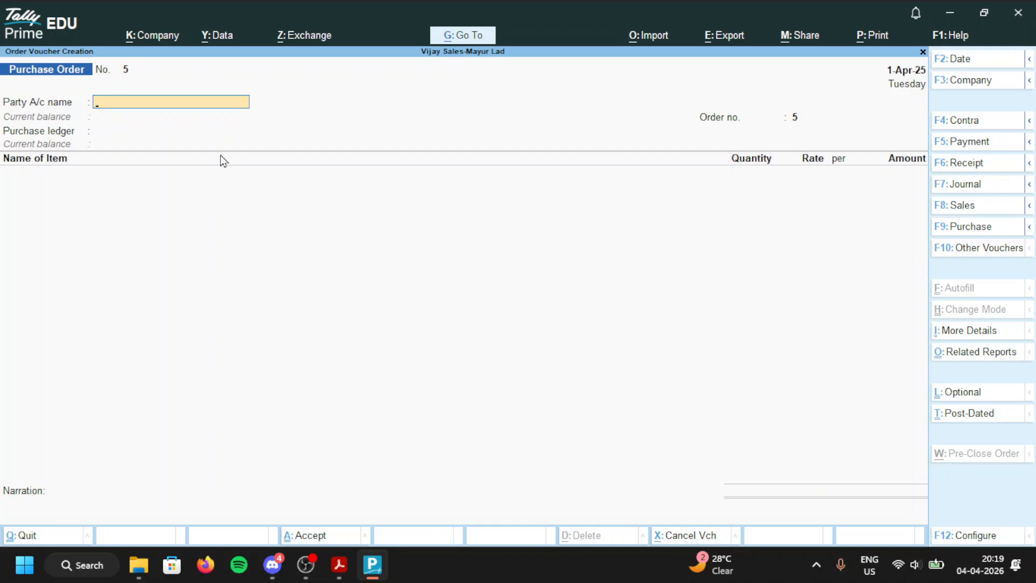
Step: Set the purchase order's party account to Chinmay Distributers and accept the default party details
text(Chin)
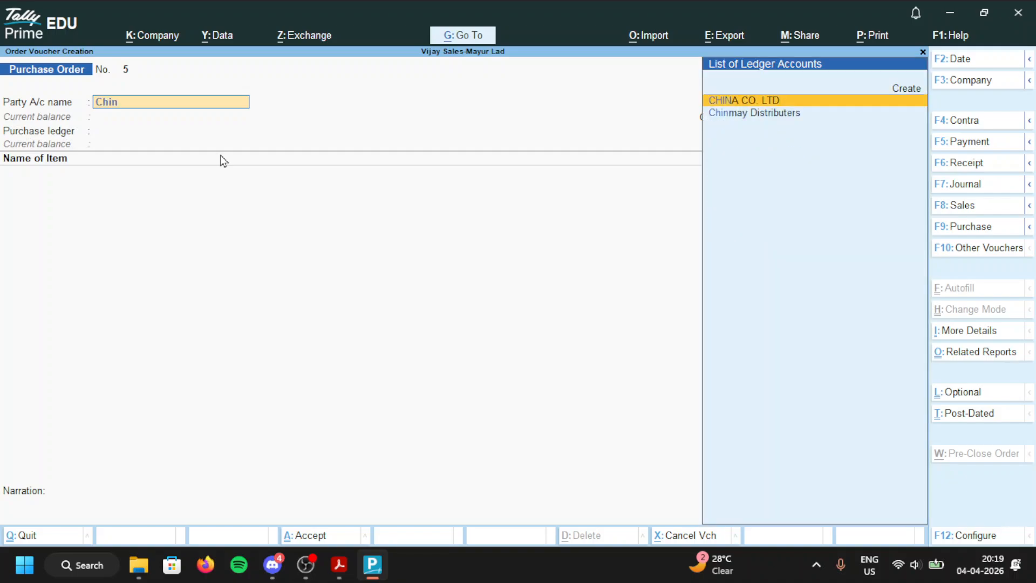
key(Down)
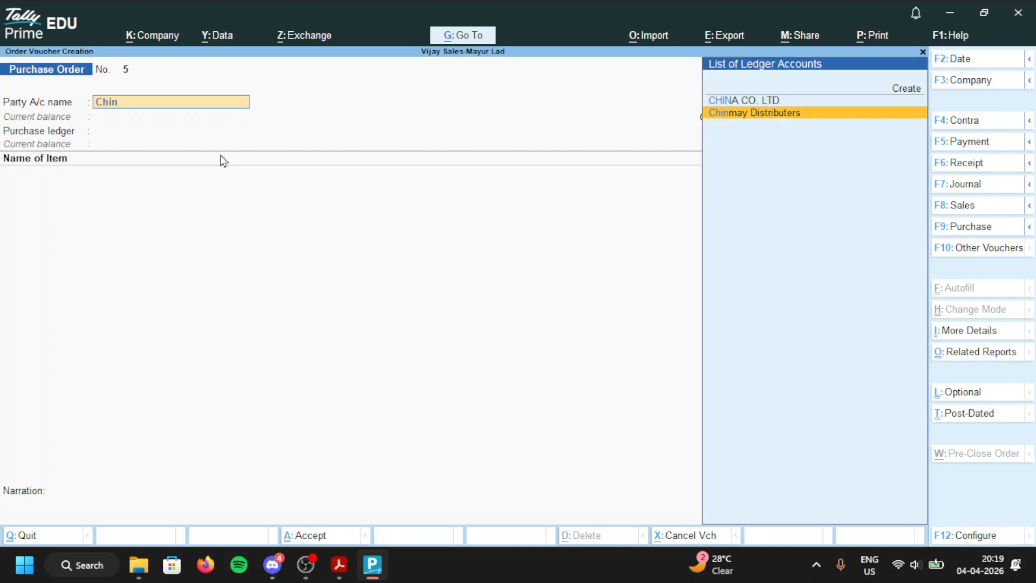
key(Return)
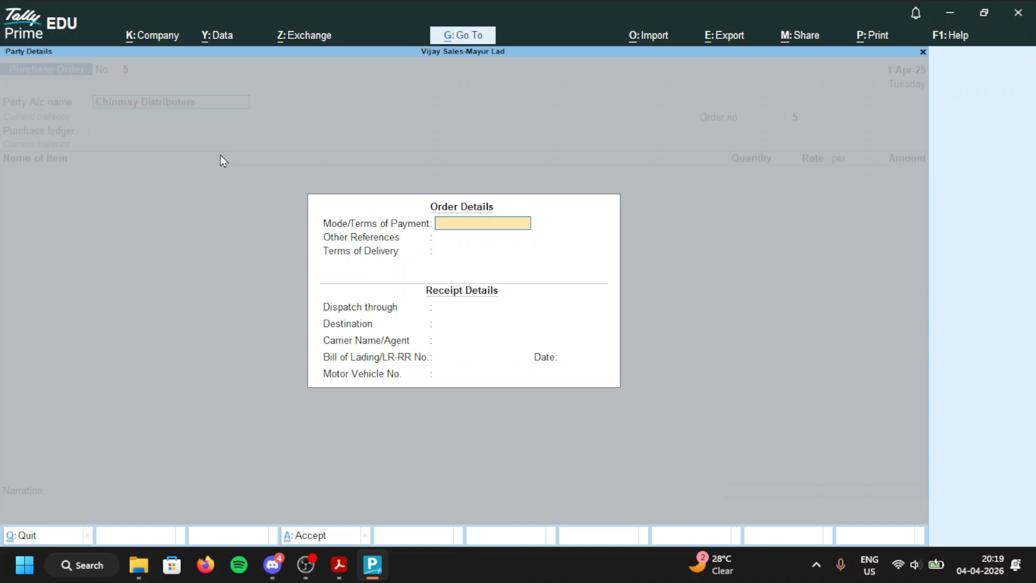
key(Escape)
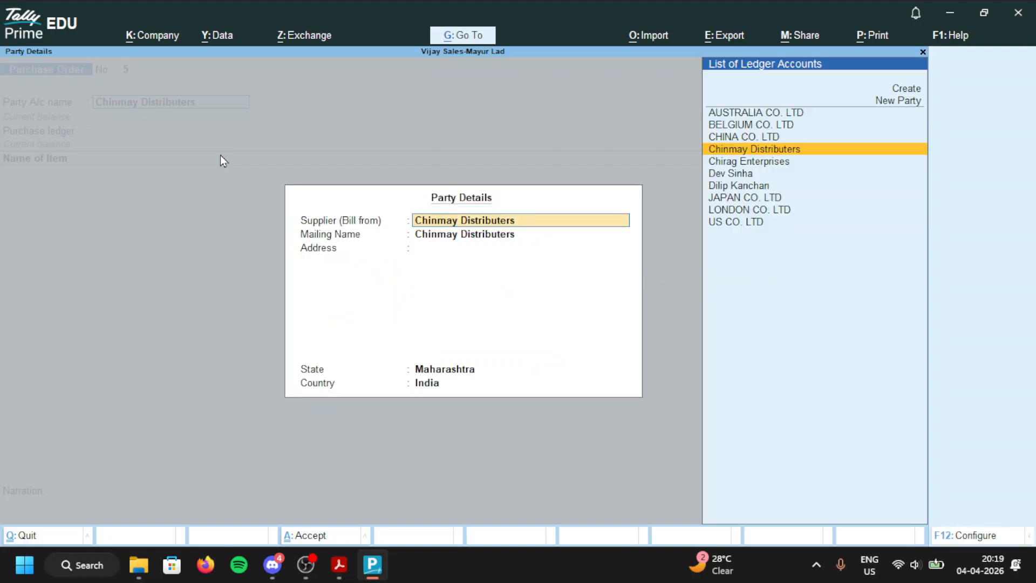
key(ctrl+a)
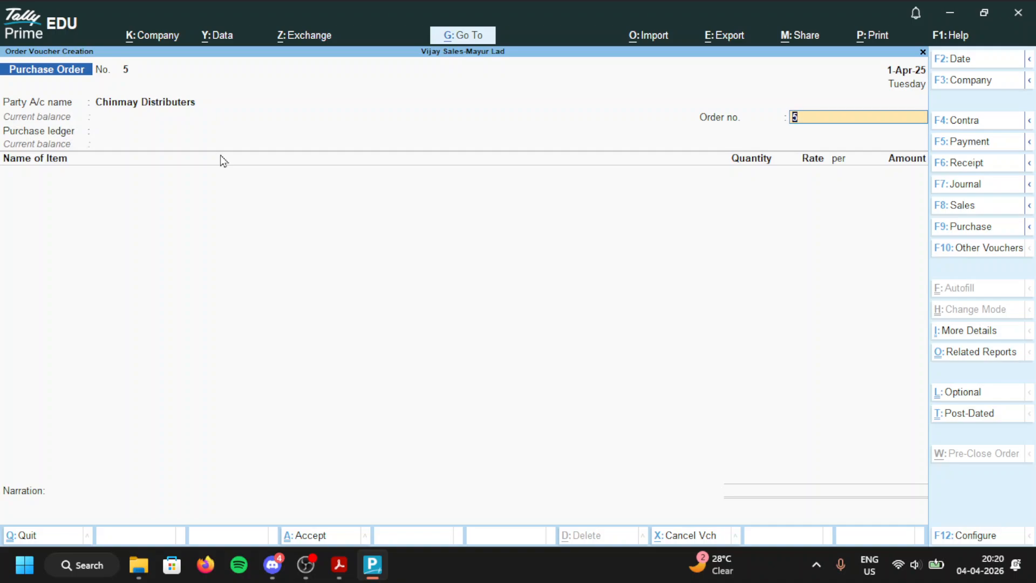
Step: Set the order number to p.o.1 and the purchase ledger to Purchase of Goods
text(p.o.1)
key(Return)
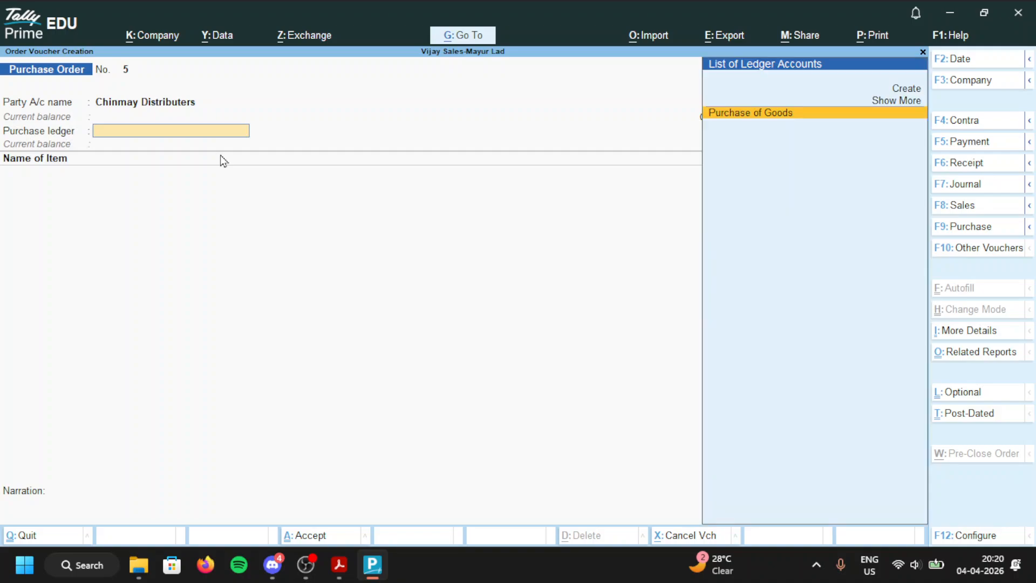
key(Return)
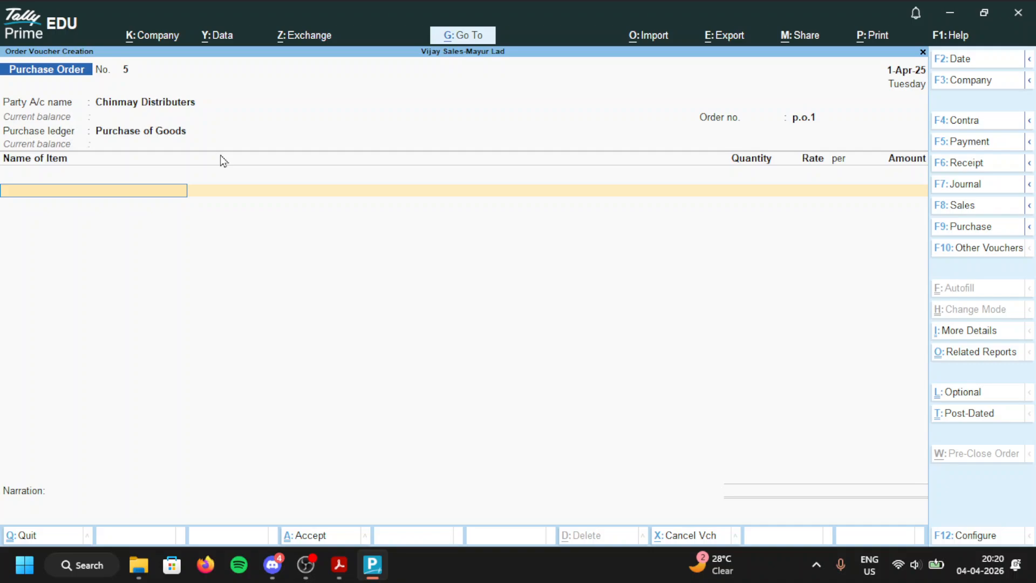
Step: Add the item Air Conditioner-Samsung, due on 1-Apr-25, and allocate it to the Vijay Sales-Godowns godown
text(Ai)
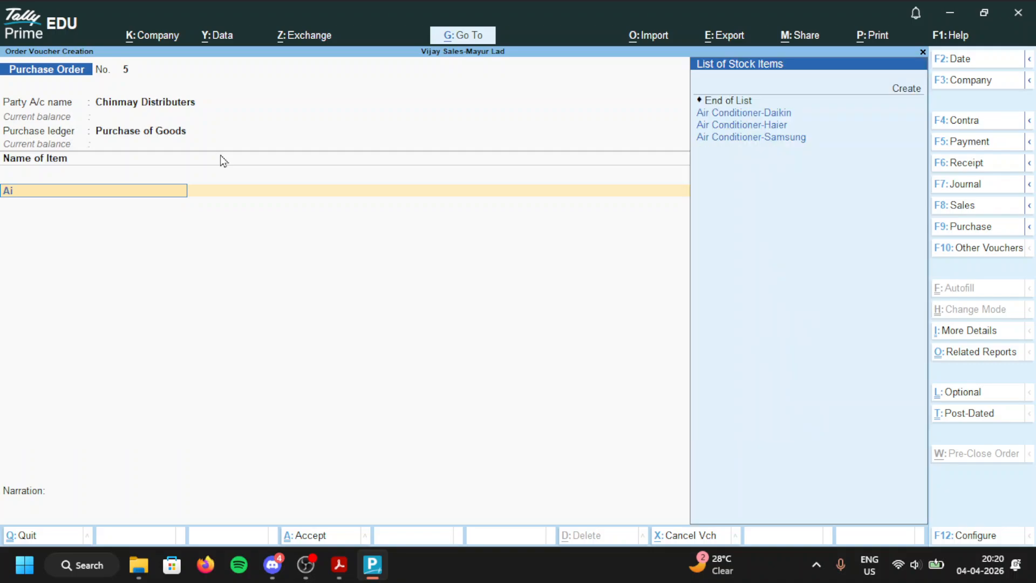
key(Down)
key(Down)
key(Down)
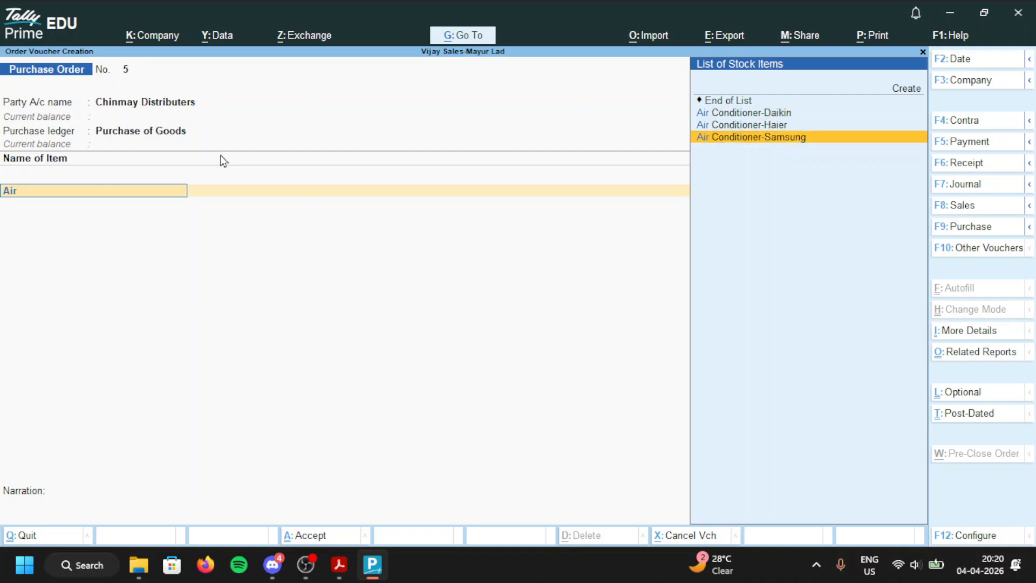
key(Return)
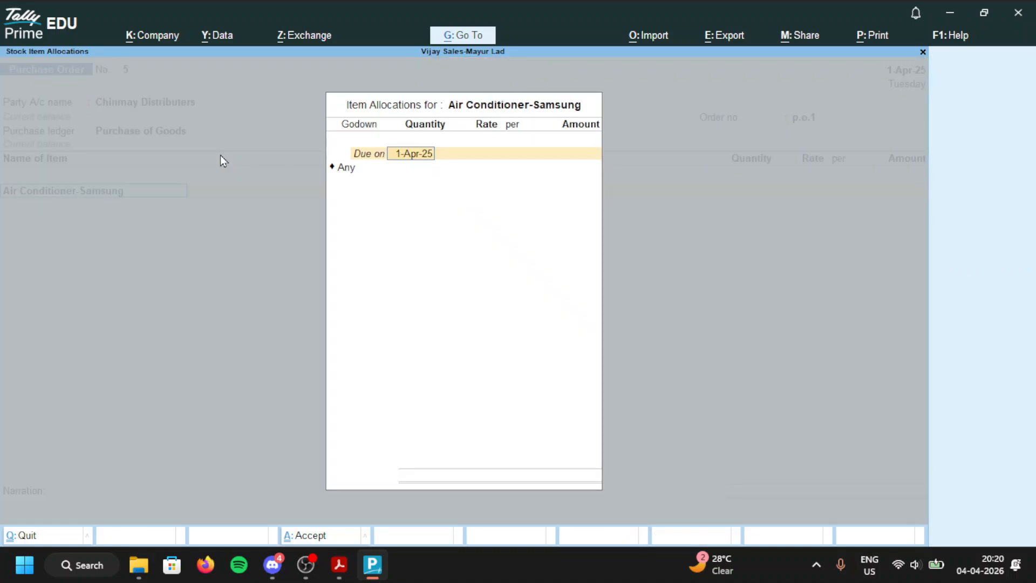
key(Return)
text(Go)
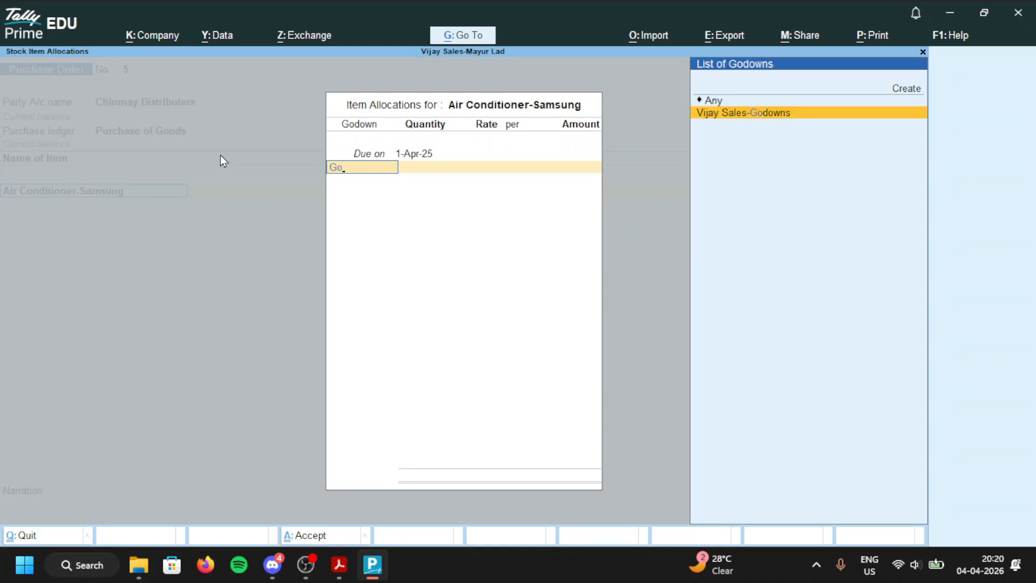
key(Return)
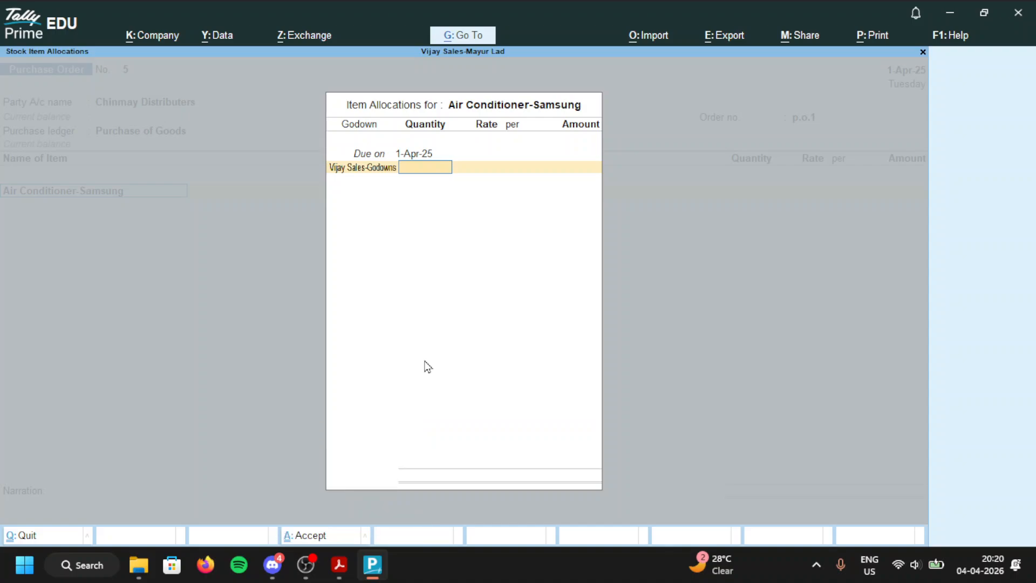
Step: Set the Air Conditioner-Samsung quantity to 5 nos at a rate of 80,000 and complete the item line
text(5)
key(Return)
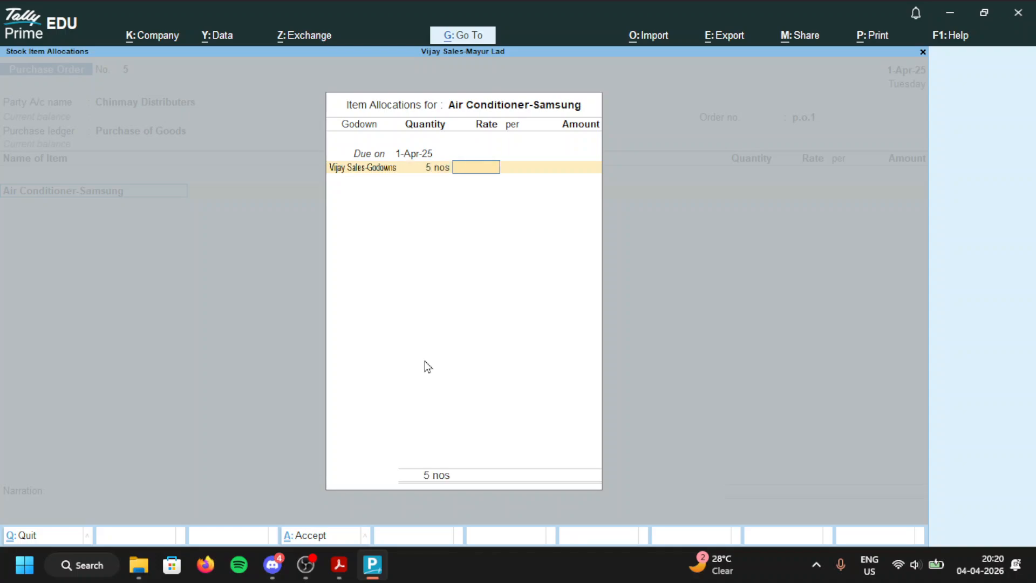
text(80000)
key(Return)
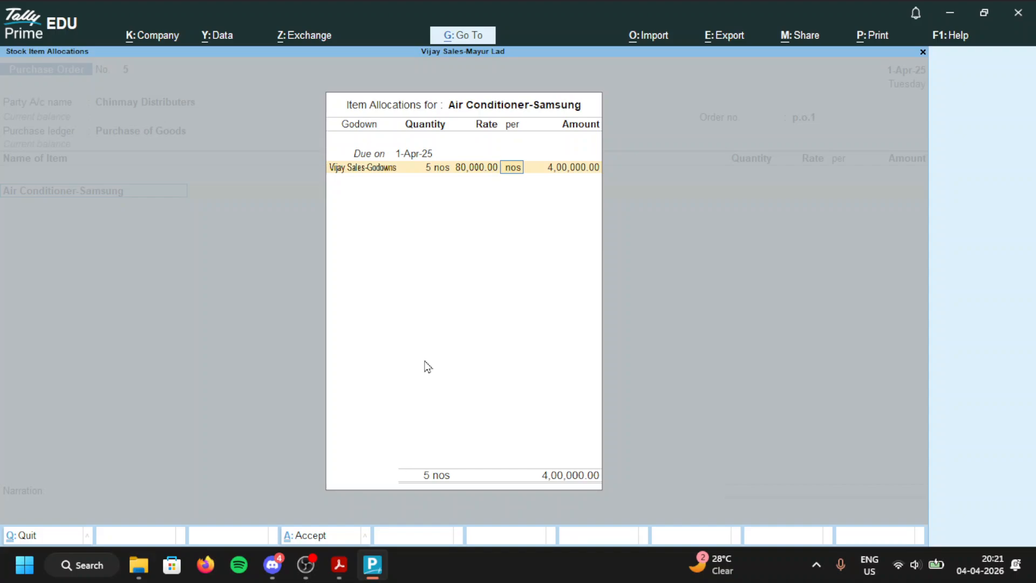
key(Return)
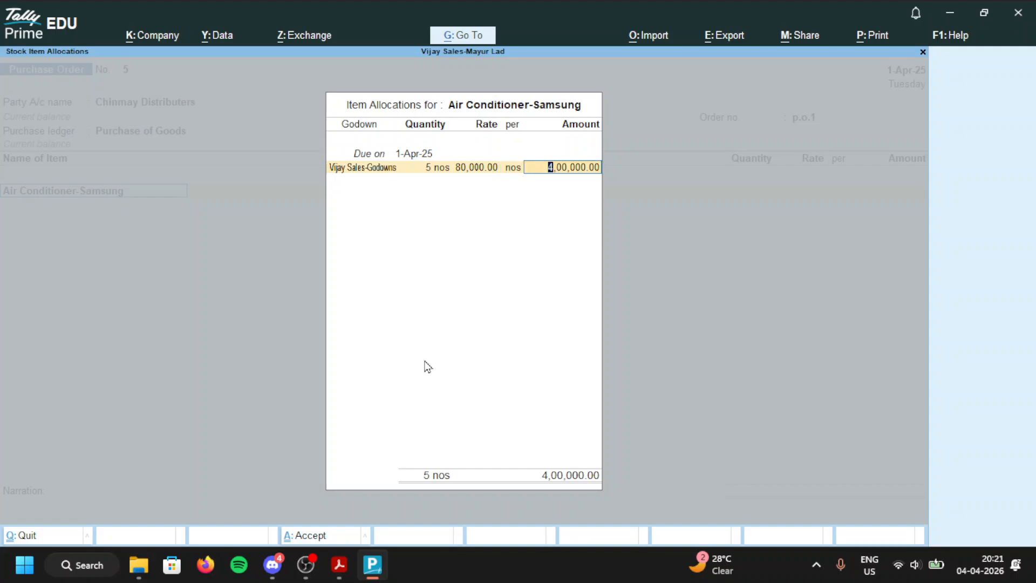
key(Return)
key(Return)
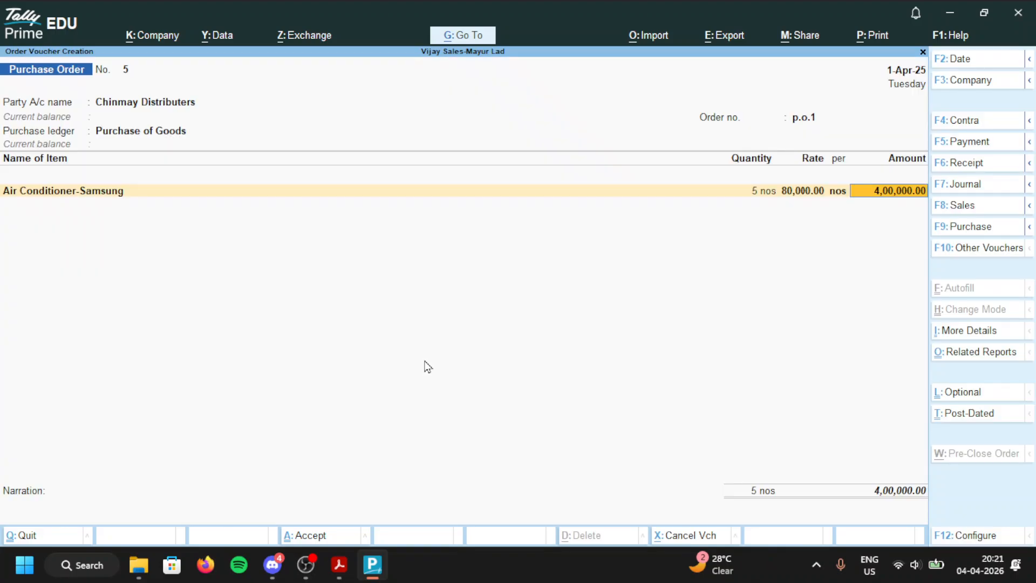
key(Return)
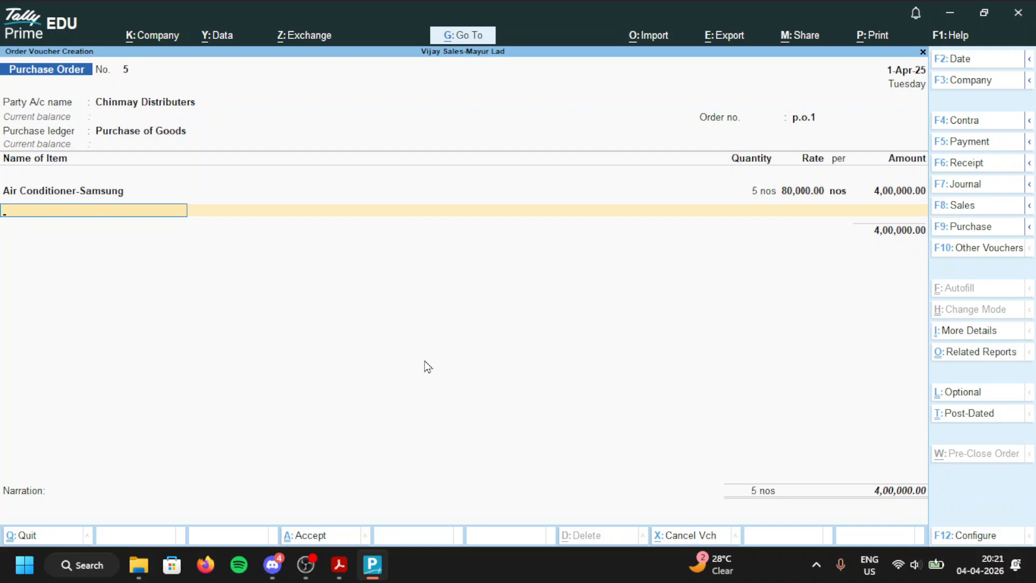
Step: Add the item Mobile Phones-Vivo, due on 1-Apr-25, and allocate it to the Vijay Sales-Godowns godown
text(Vivo)
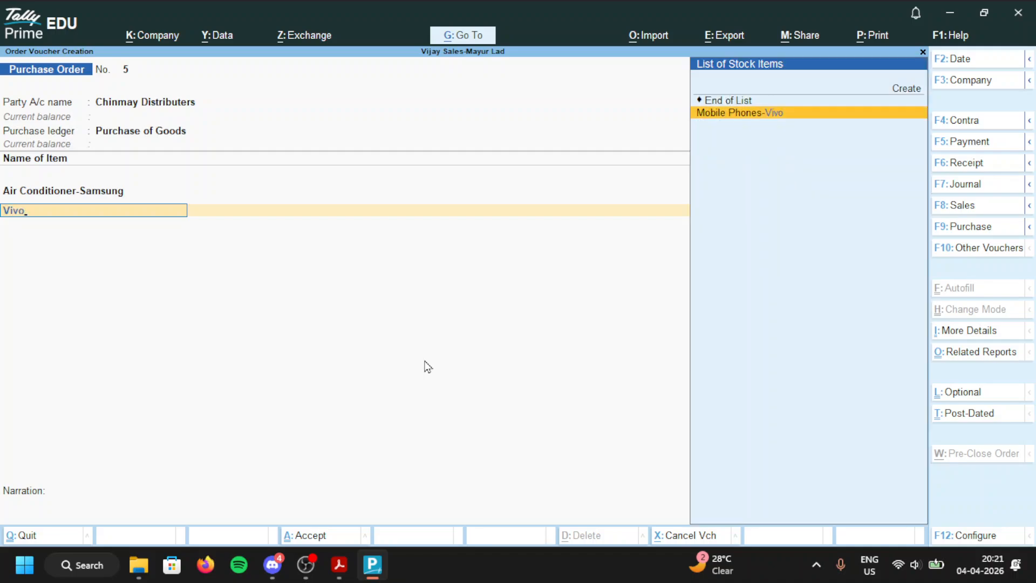
key(Return)
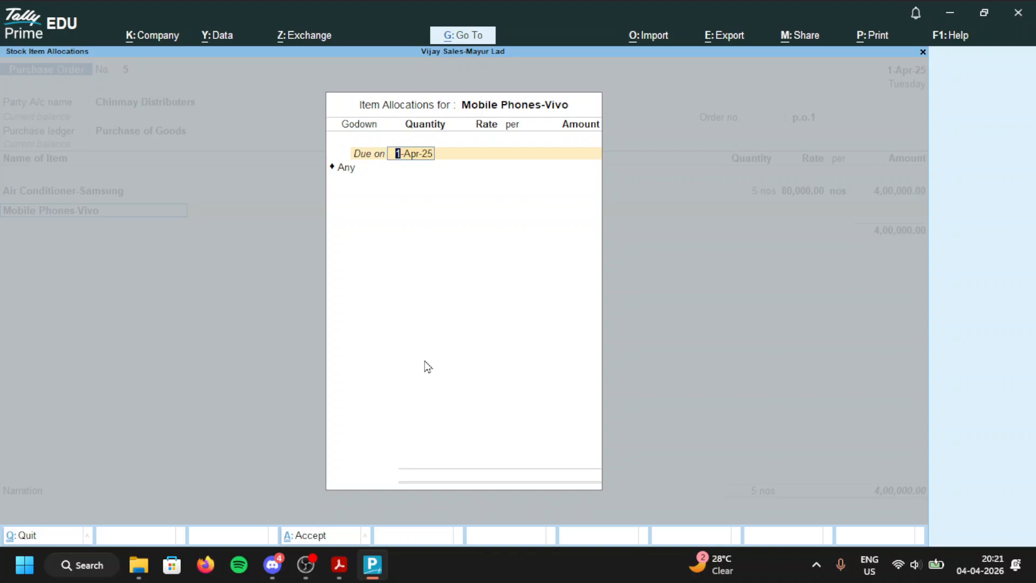
key(Return)
text(v)
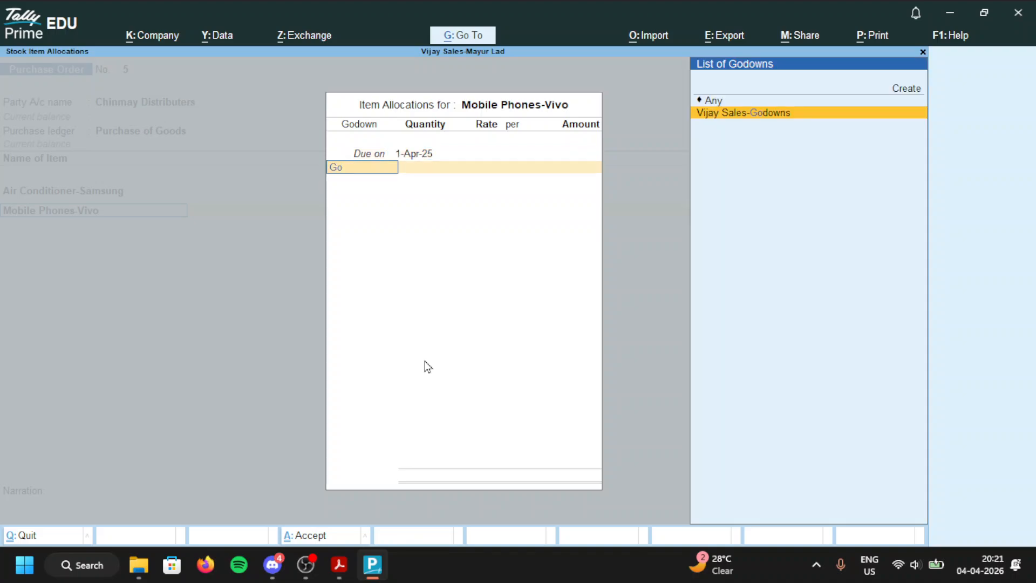
key(Return)
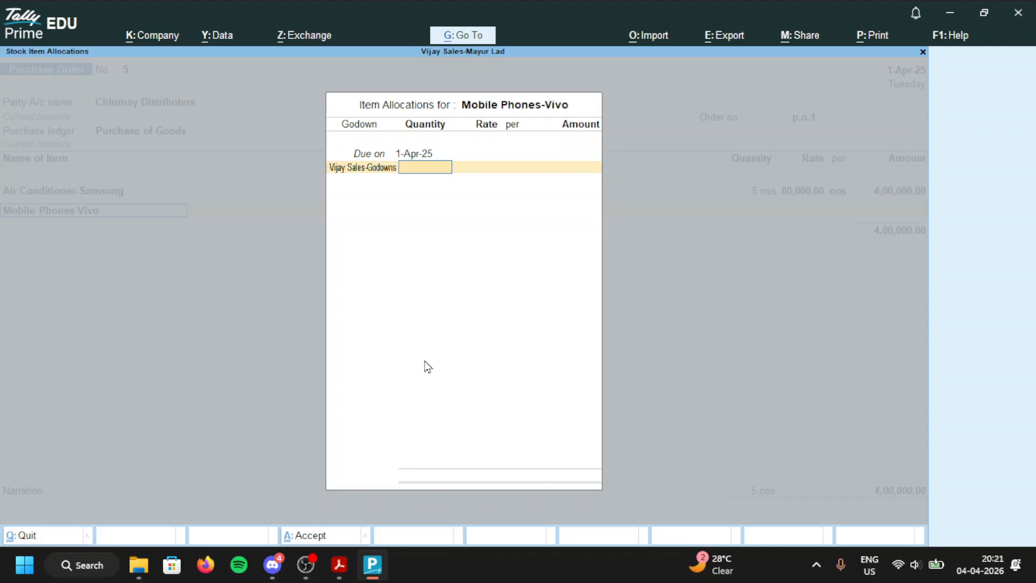
Step: Set the Mobile Phones-Vivo quantity to 4 nos at a rate of 30,000 and complete the item line
text(4)
key(Return)
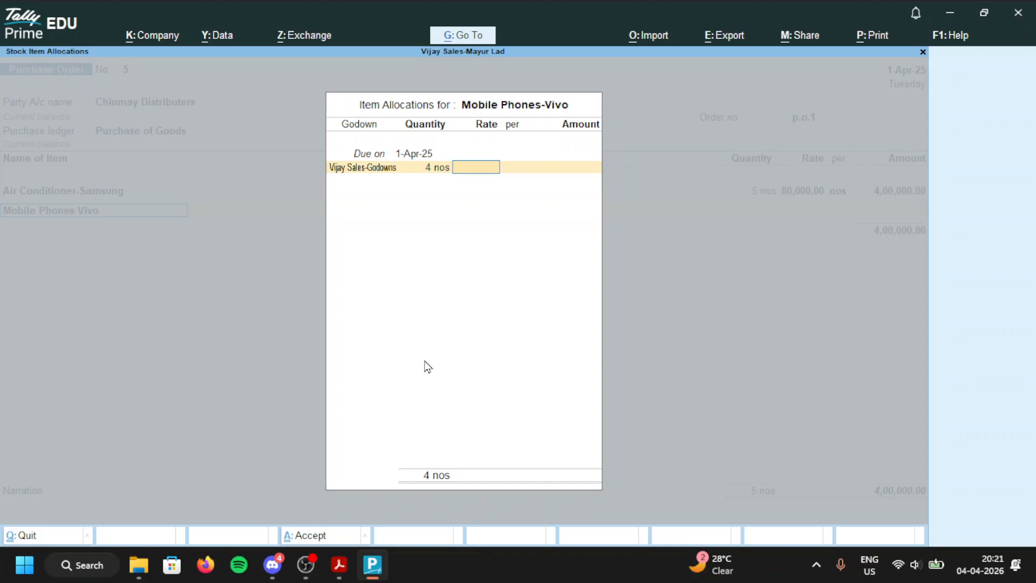
text(30000)
key(Return)
key(Return)
key(Return)
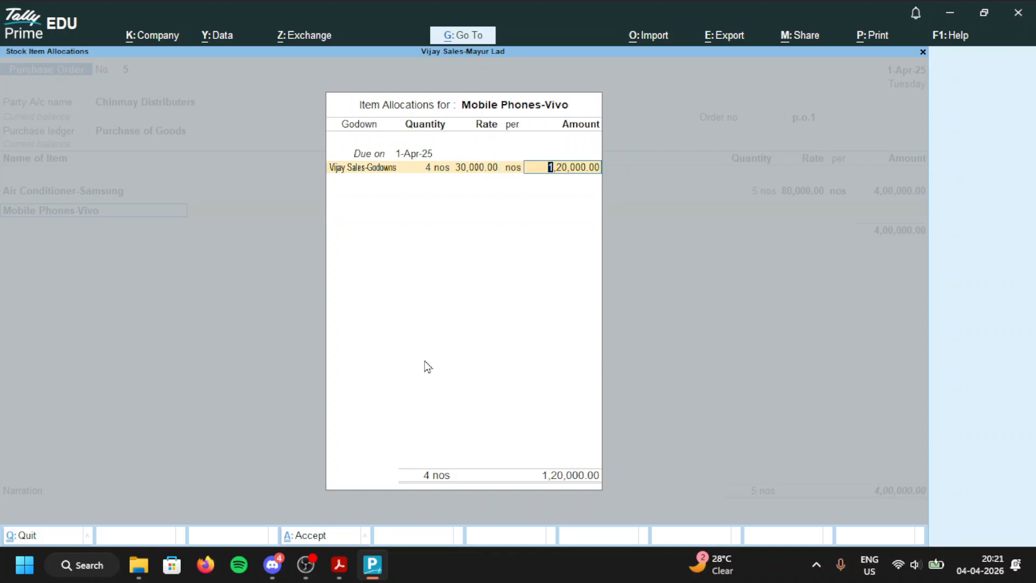
key(Return)
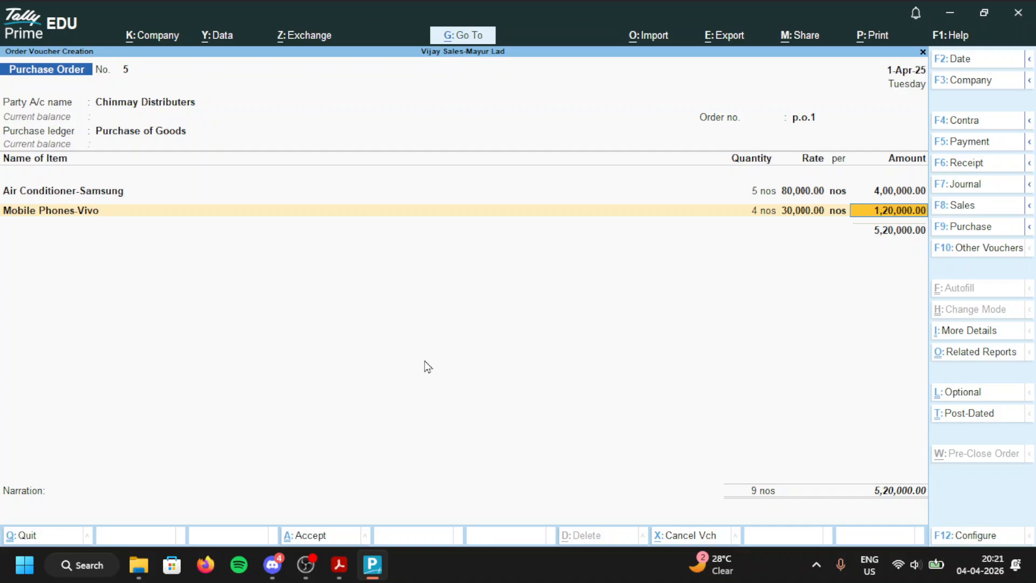
click(305, 565)
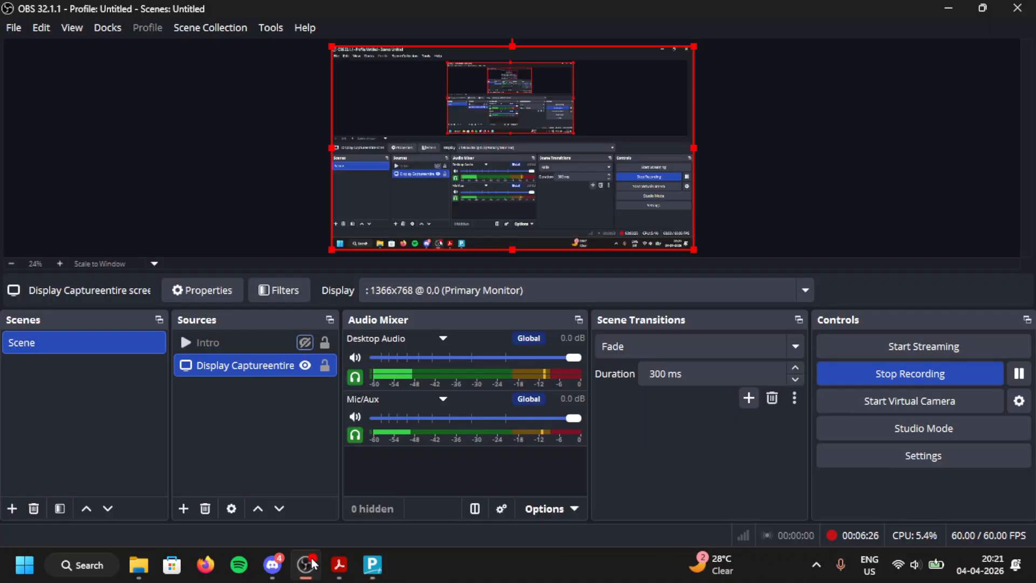
click(359, 566)
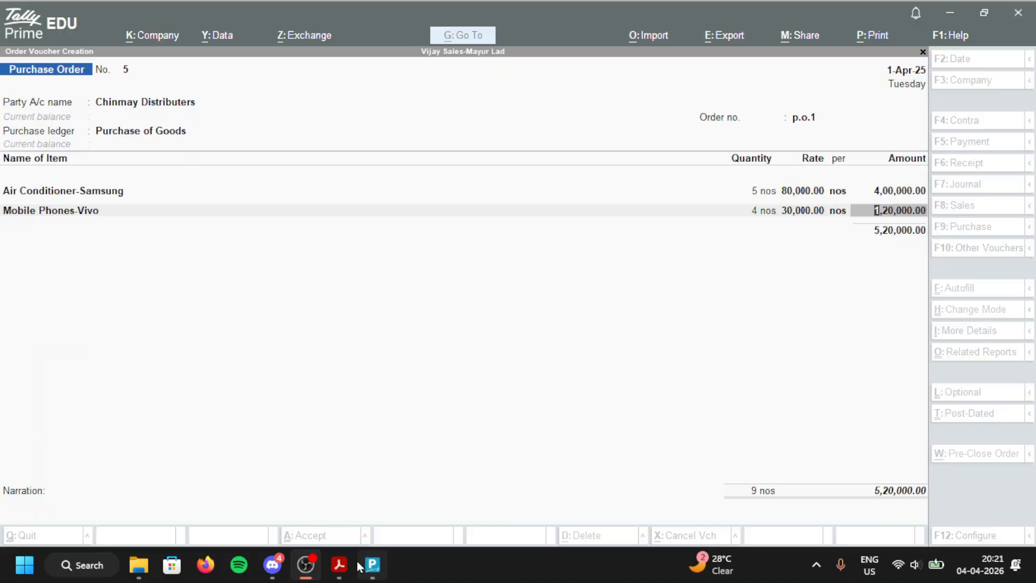
key(Return)
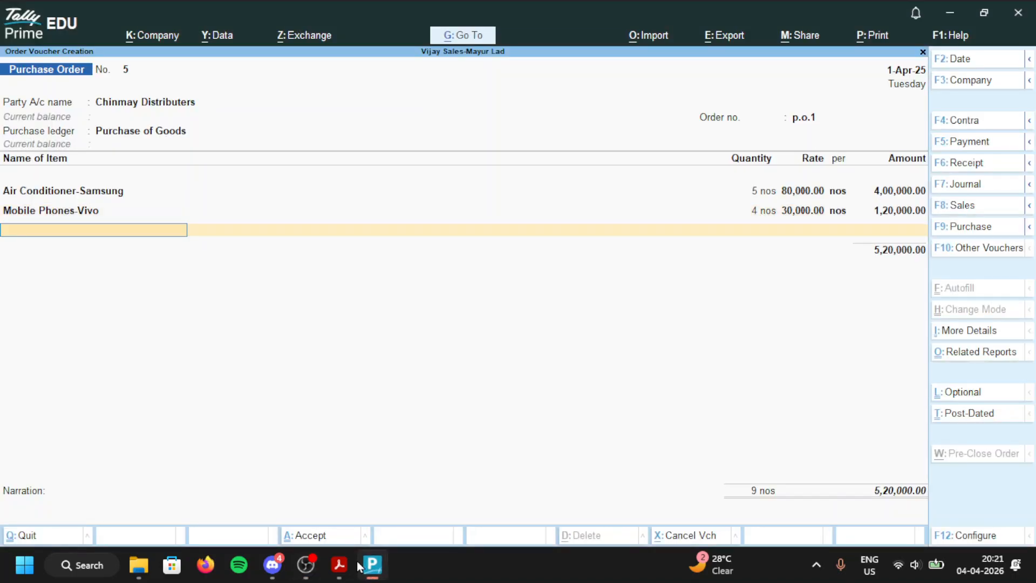
Step: Add the item Ear Phones -Boat, due on 1-Apr-25, and allocate it to the Vijay Sales-Godowns godown
text(Bo)
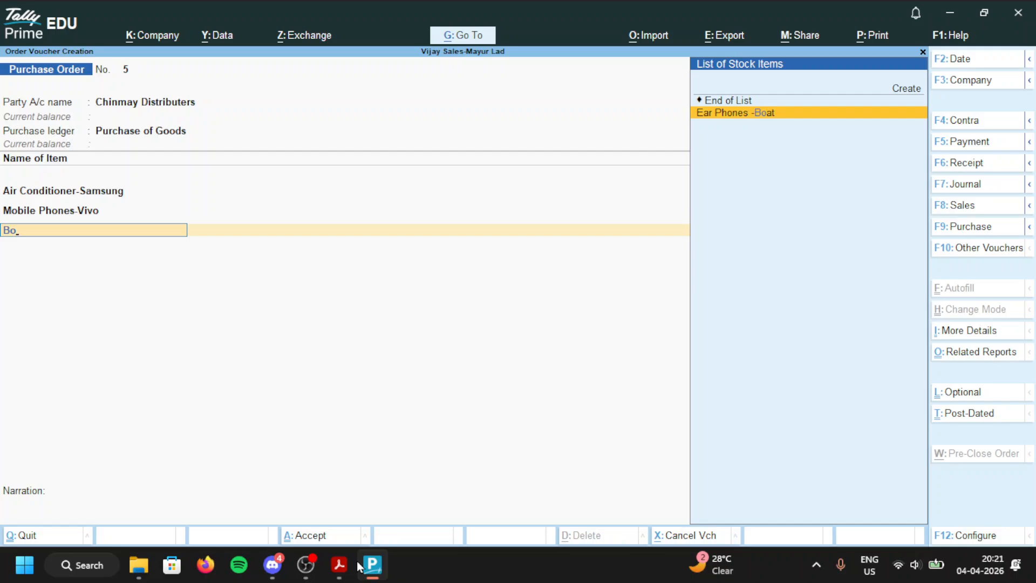
key(Return)
key(Return)
text(G)
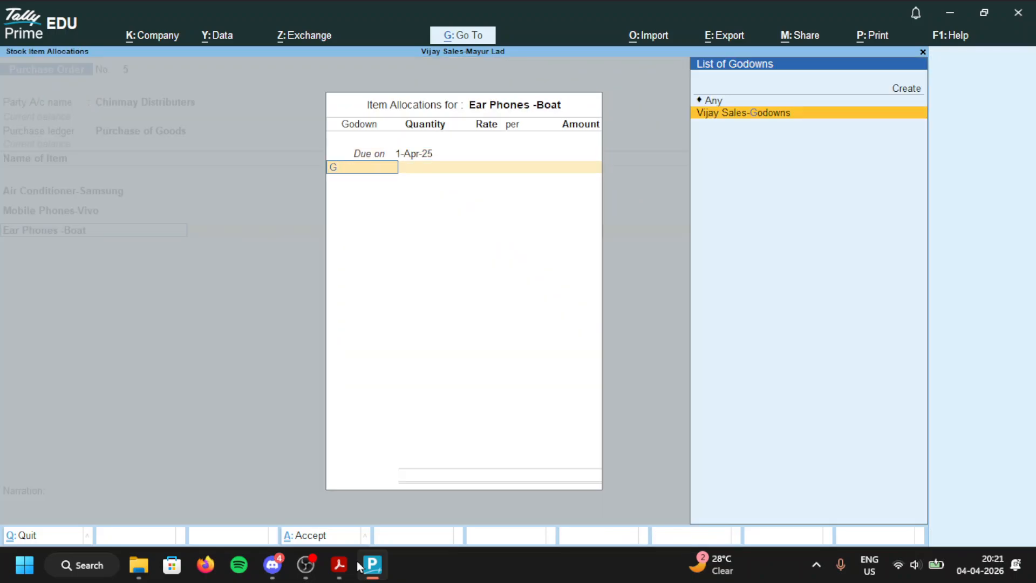
key(Return)
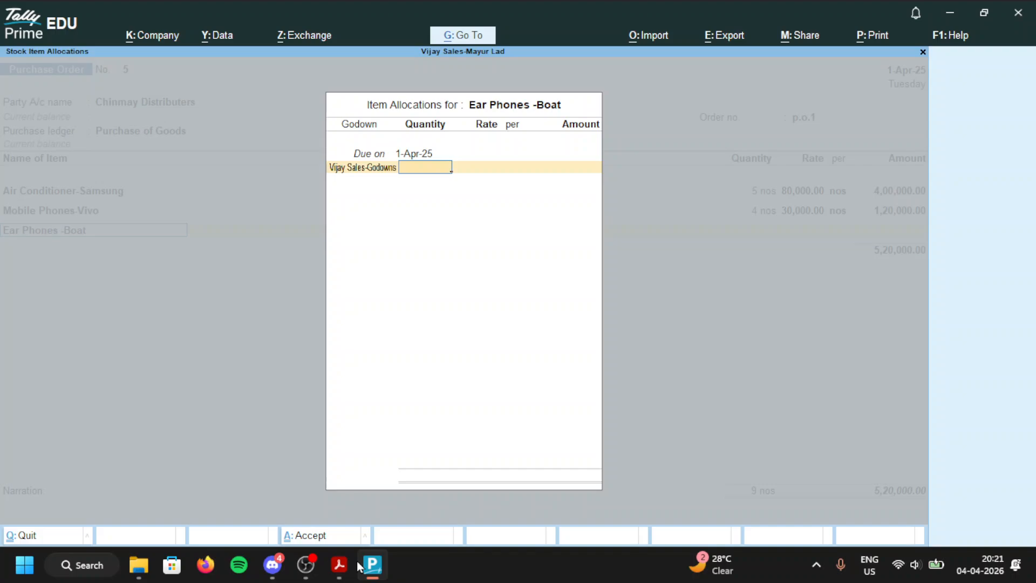
Step: Set the Ear Phones -Boat quantity to 10 nos at a rate of 600 and complete the item line
text(10)
key(Return)
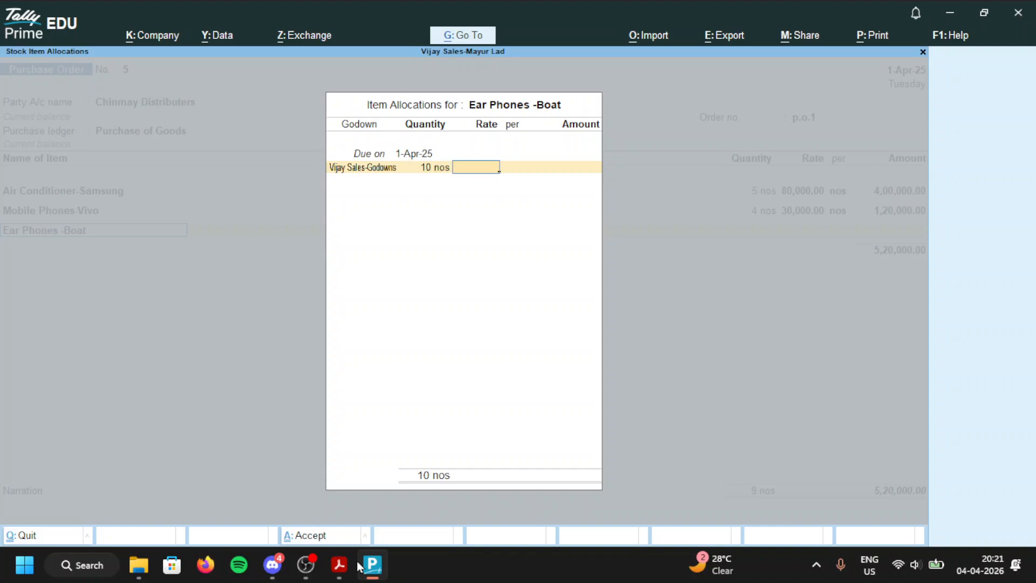
text(600)
key(Return)
key(Return)
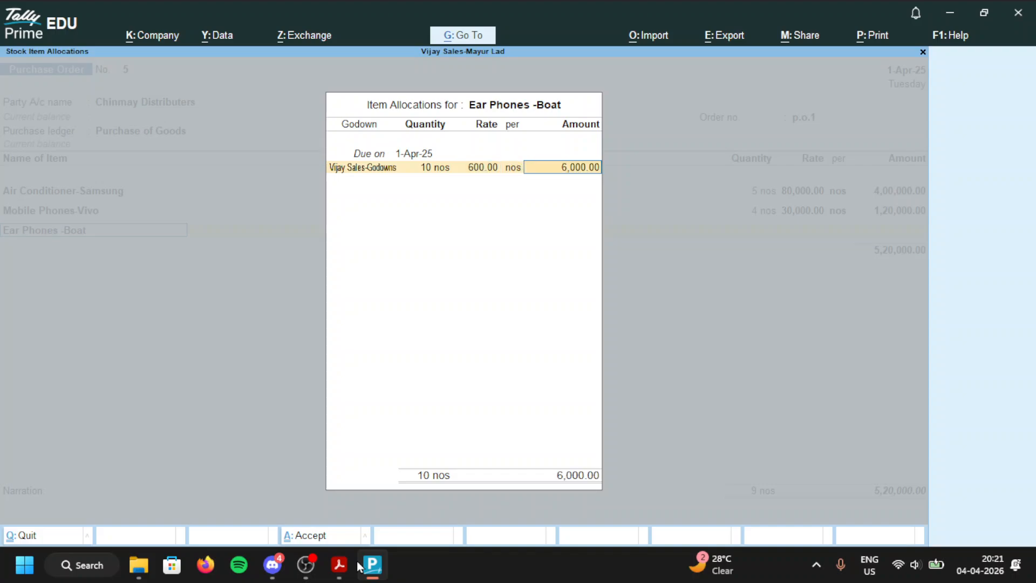
key(Return)
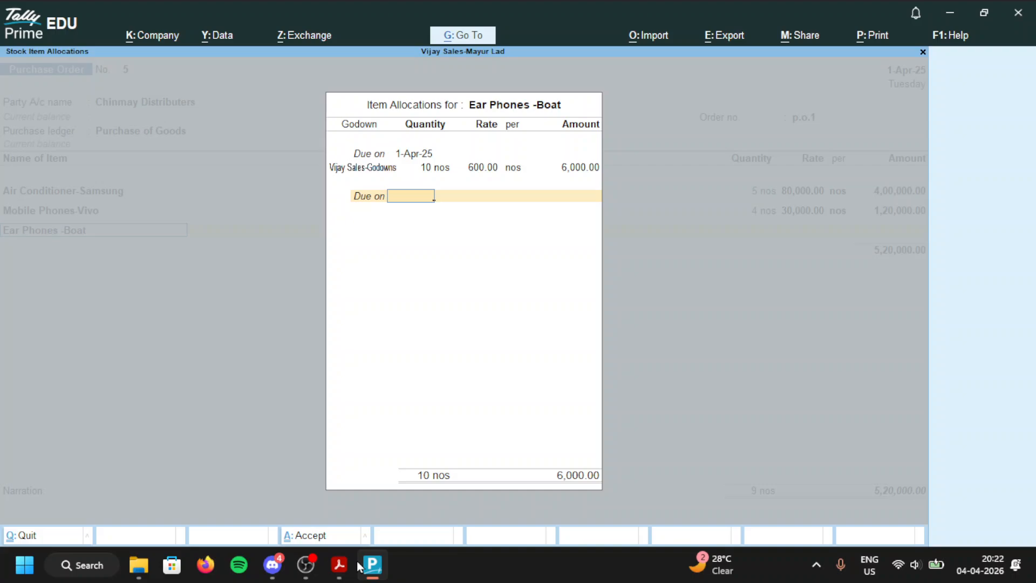
key(Return)
key(Return)
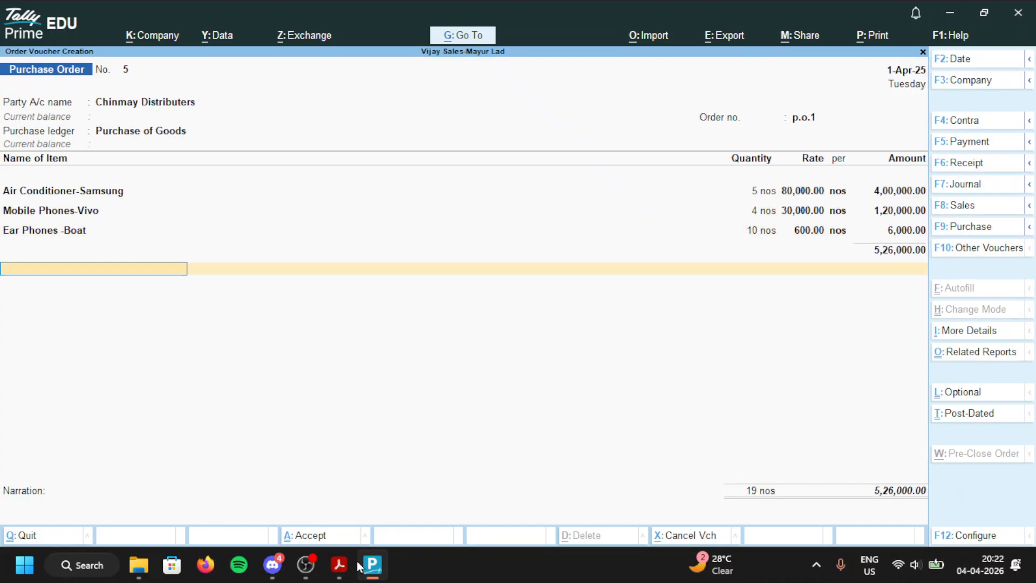
Step: End the item list, enter the narration "being purchses order of good form chinmay distributors" and save the purchase order
key(Return)
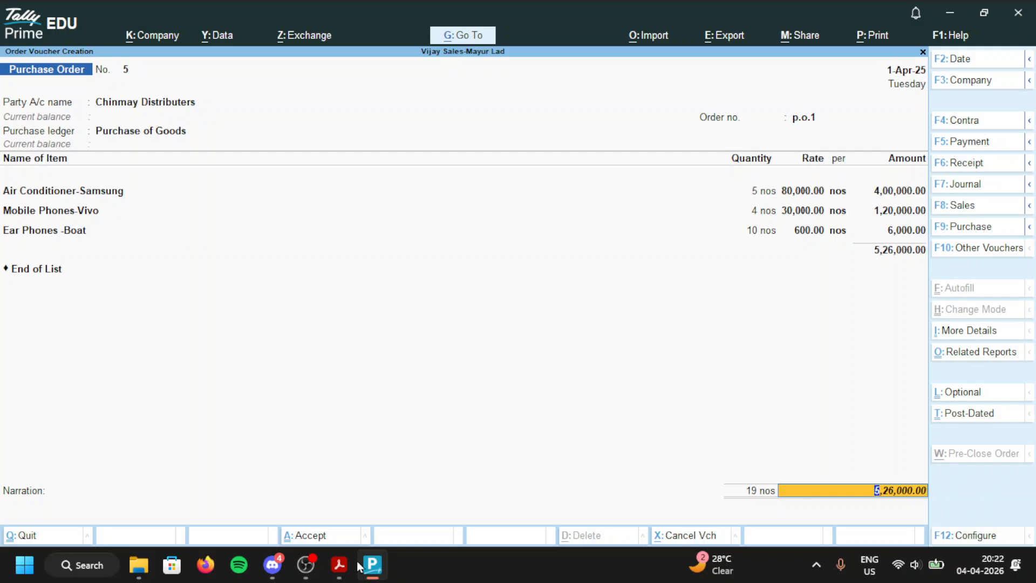
key(Return)
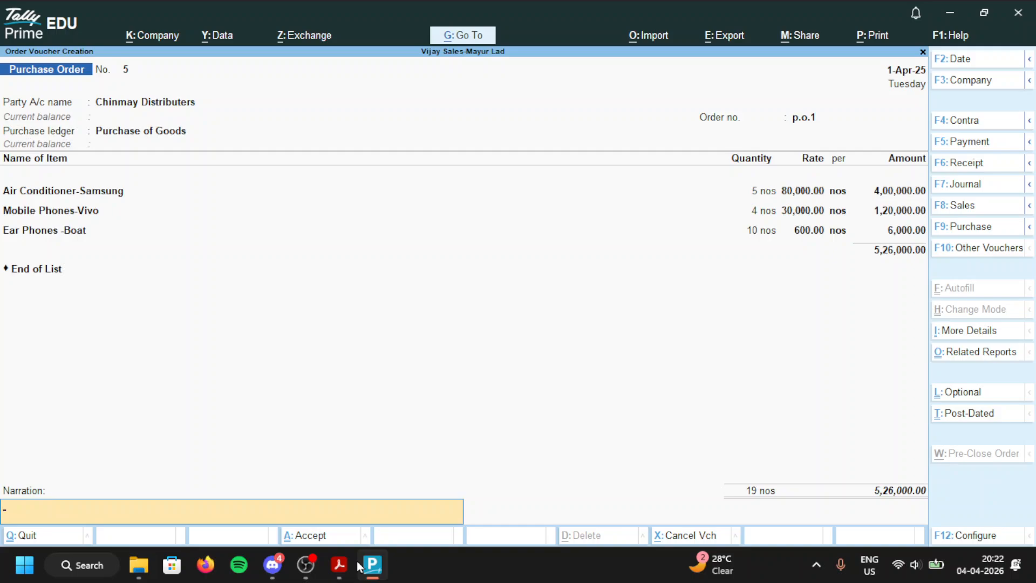
text(being)
text(purchses of good)
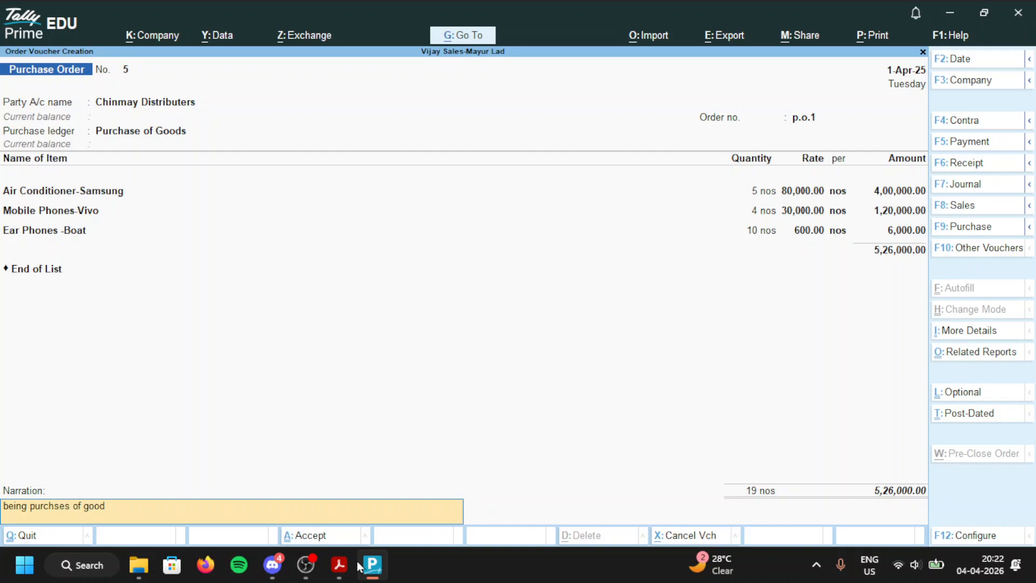
text(or der)
text(form chinma)
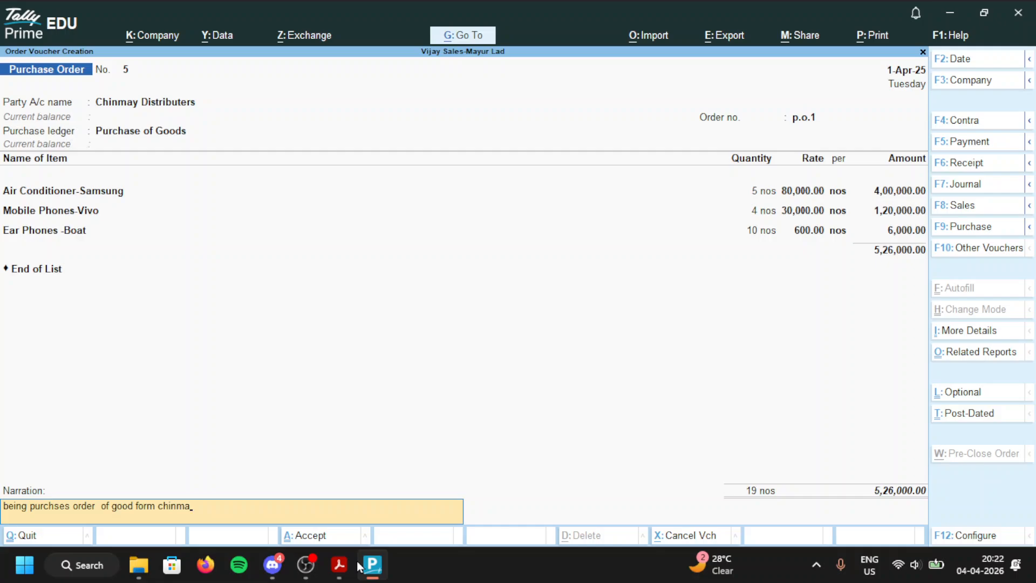
text(y distrid)
key(BackSpace)
text(butors)
key(Return)
key(Return)
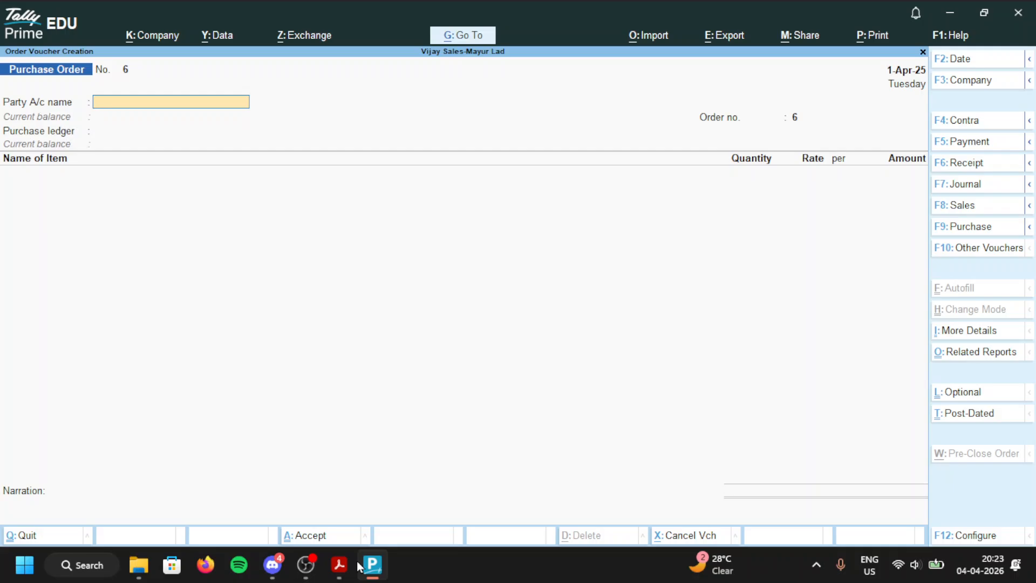
Step: Check the Chinmay Distributers transaction in tally sem 3.pdf, return to TallyPrime and change the voucher type to Receipt Note
click(339, 565)
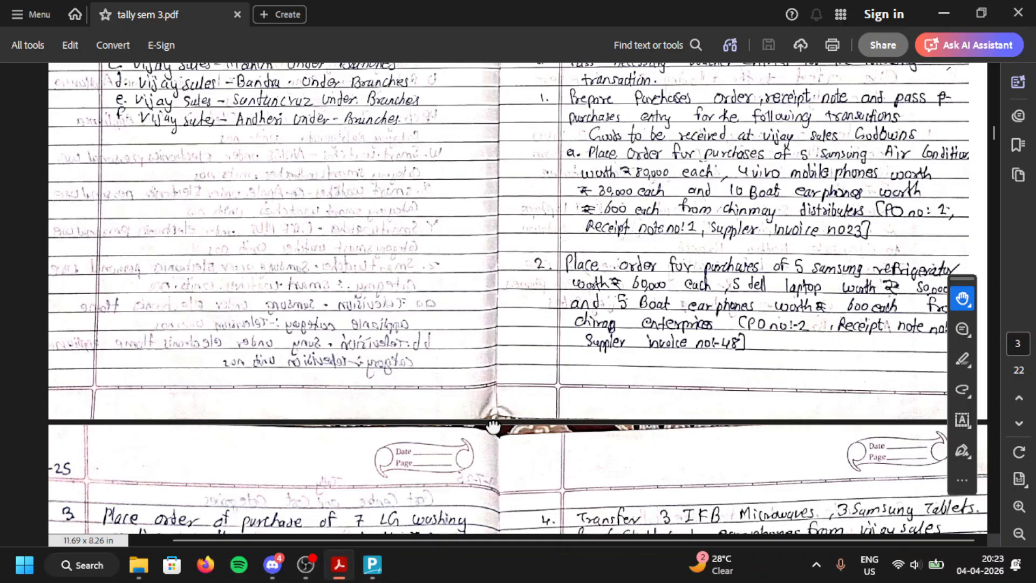
drag(493, 426, 481, 372)
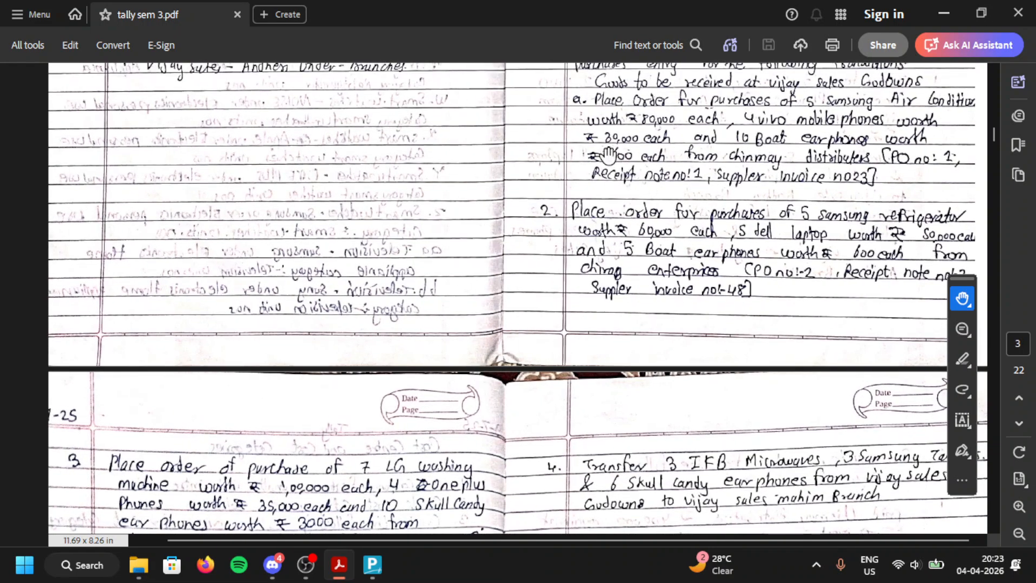
scroll(534, 174, up, 3)
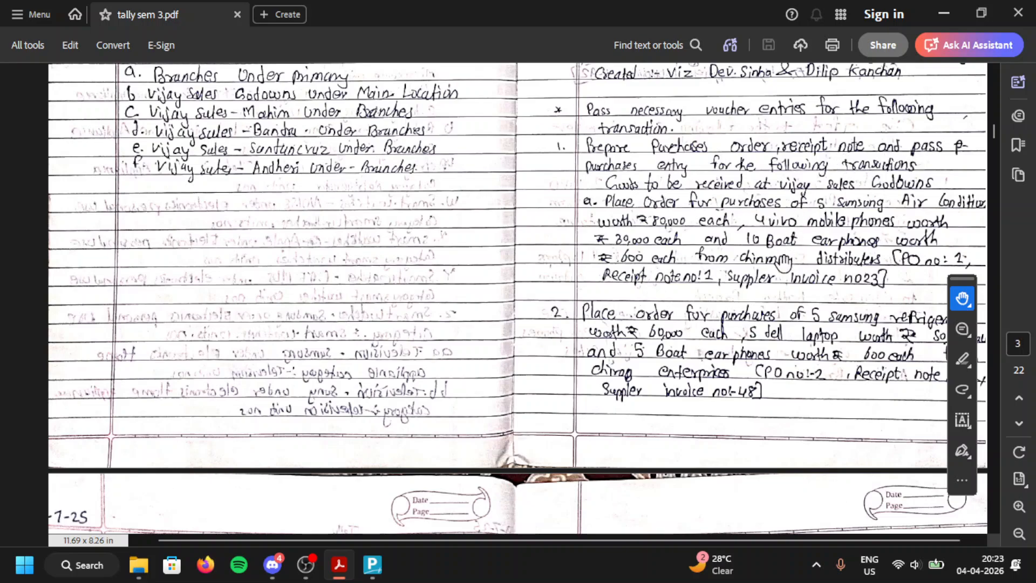
key(alt+Tab)
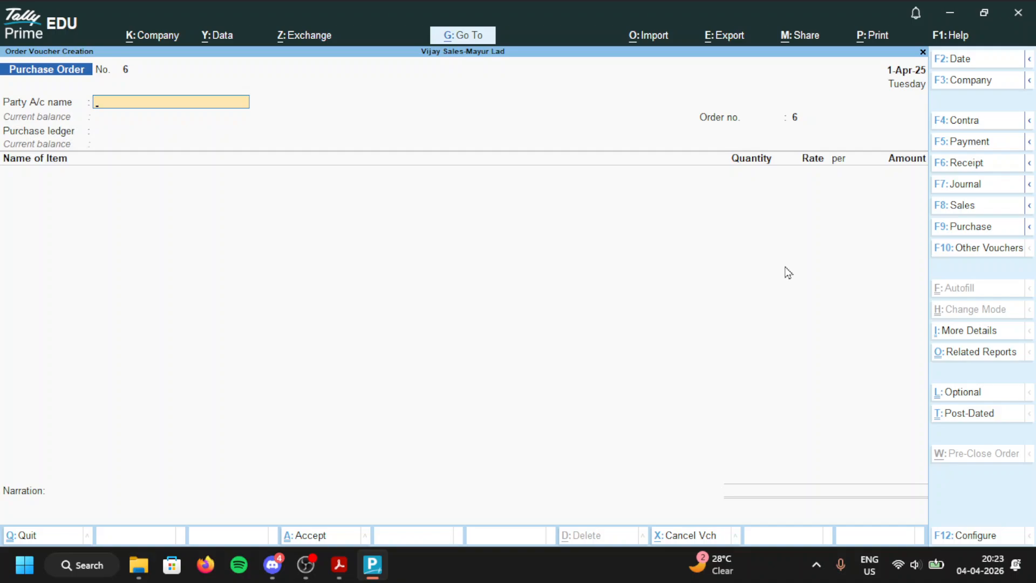
key(F10)
key(Up)
key(Up)
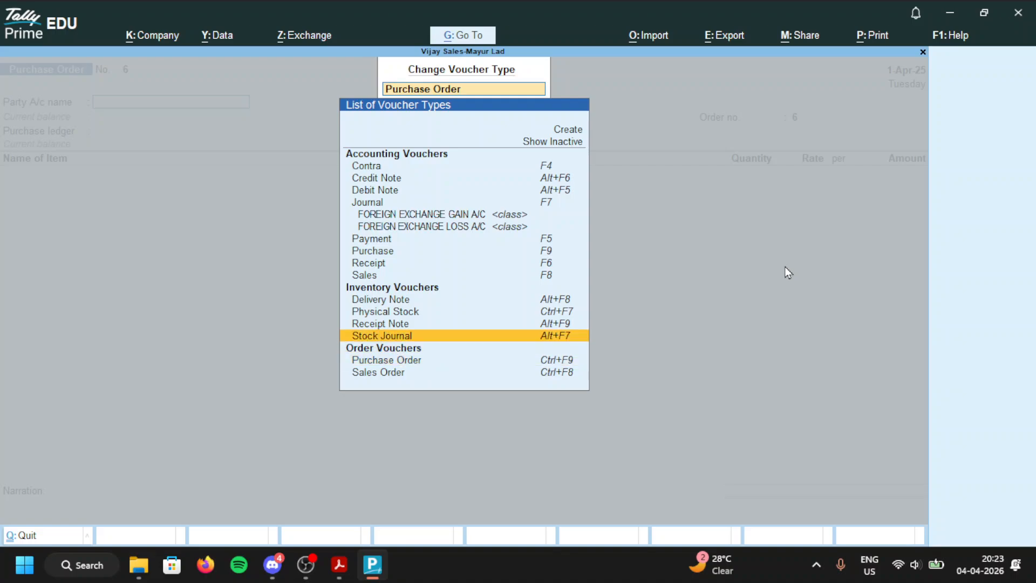
key(Up)
key(Up)
key(Up)
key(Down)
key(Down)
key(Down)
key(Up)
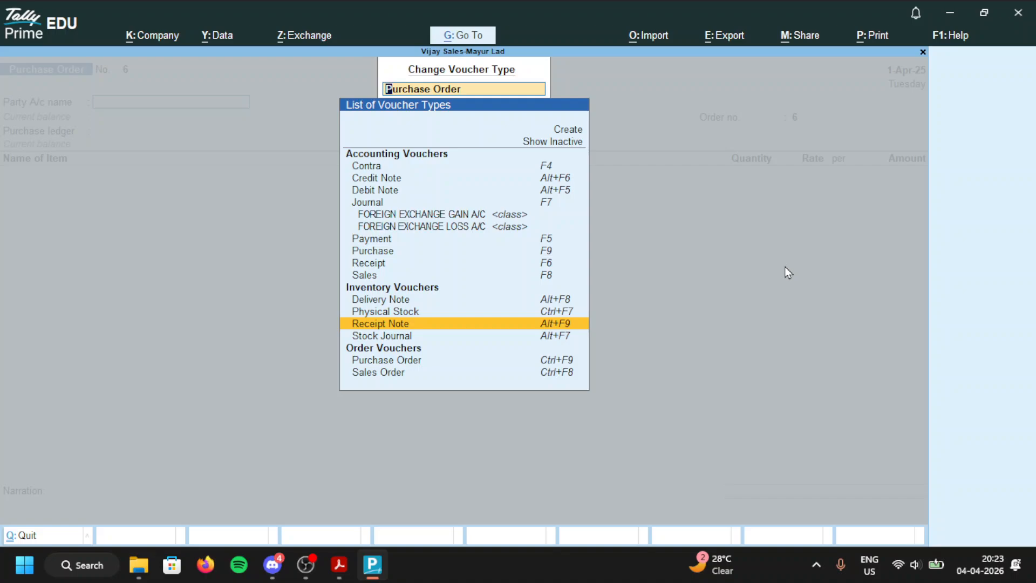
key(Return)
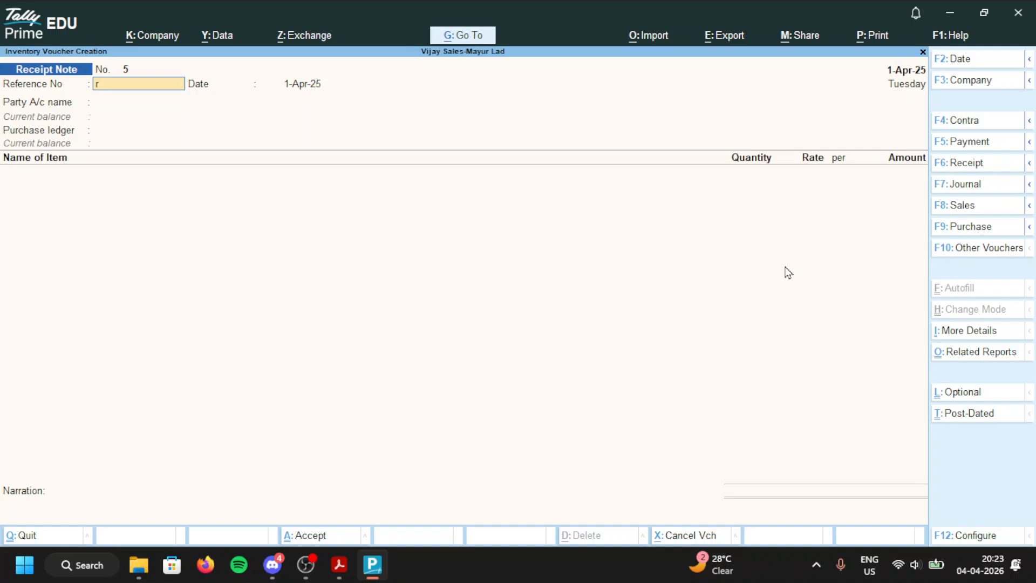
Step: Set the receipt note's reference number to r.n.1 and its party account to Chinmay Distributers
text(r.n.1)
key(Return)
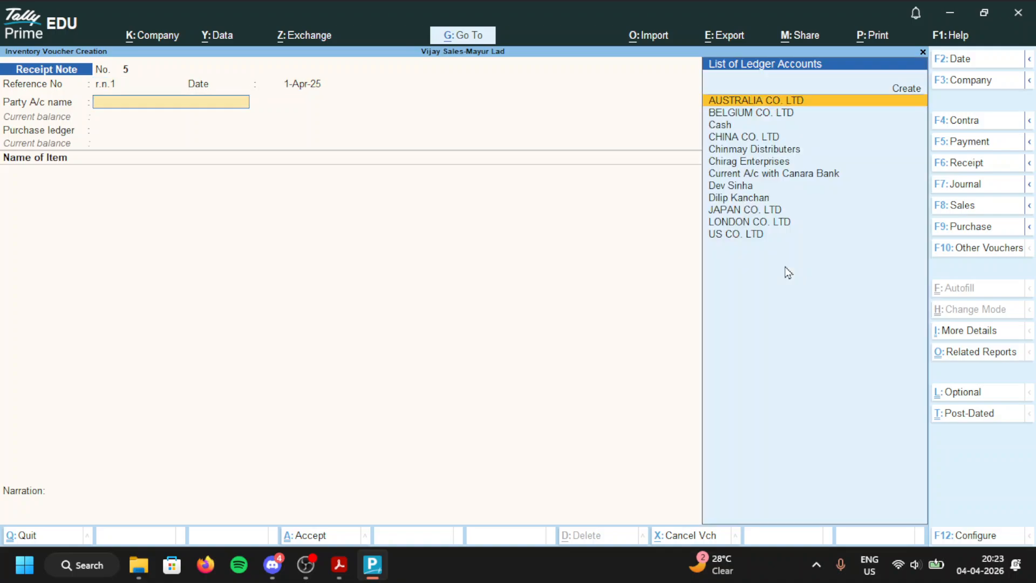
text(Ch)
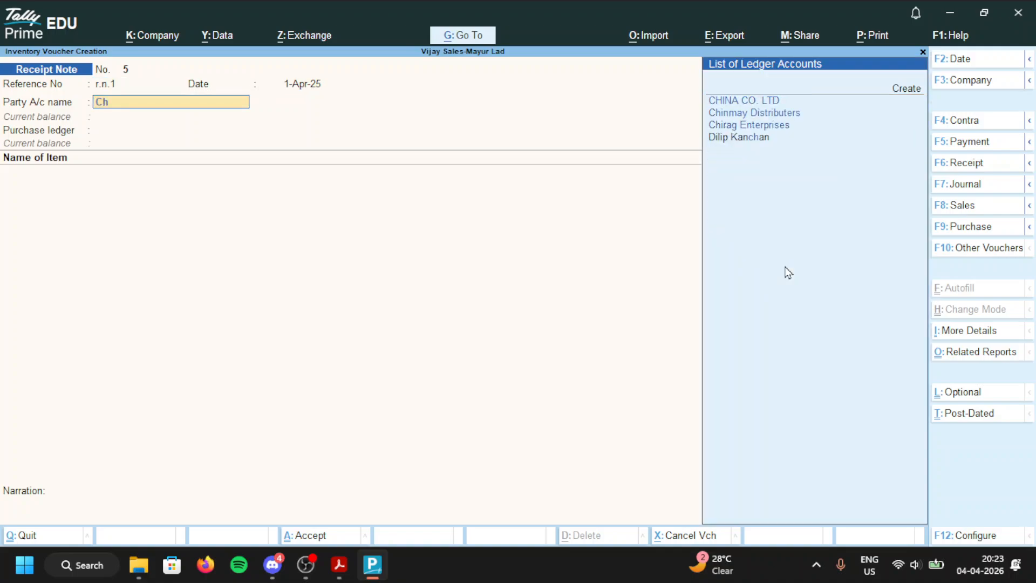
key(Down)
key(Return)
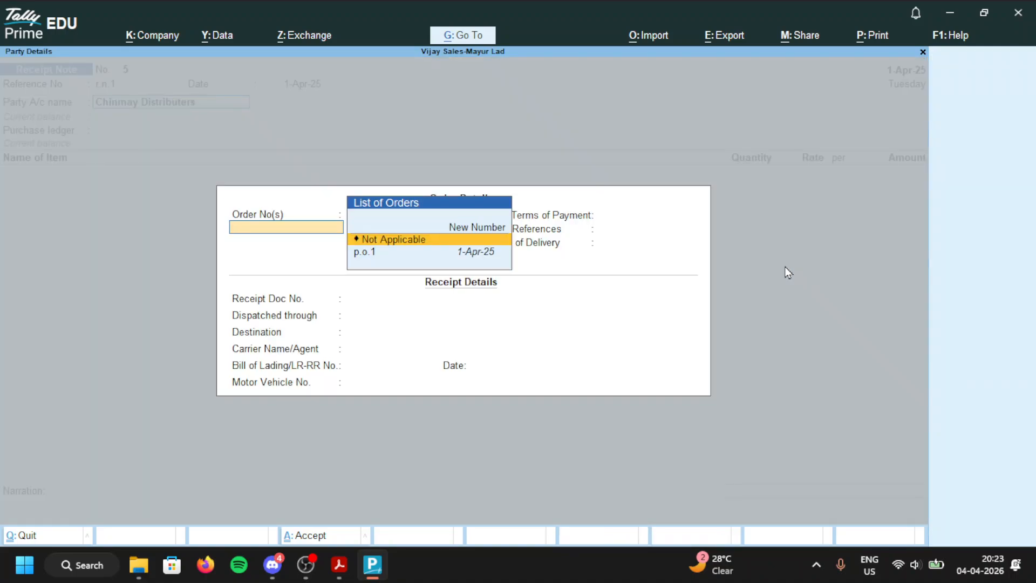
Step: Link the receipt note to purchase order p.o.1 in the order details and end the list of orders
key(Return)
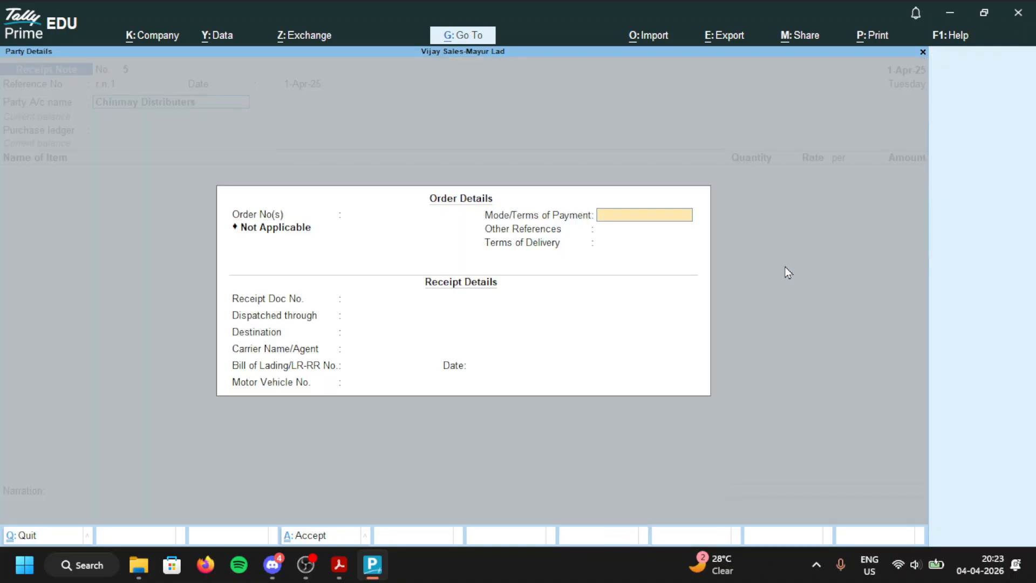
key(BackSpace)
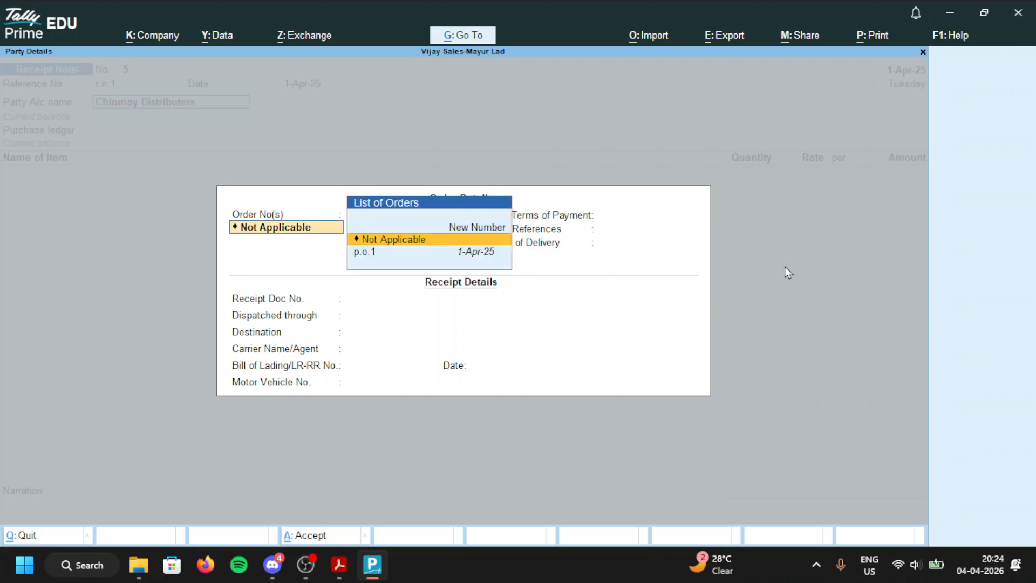
key(Down)
key(Return)
key(Return)
key(Return)
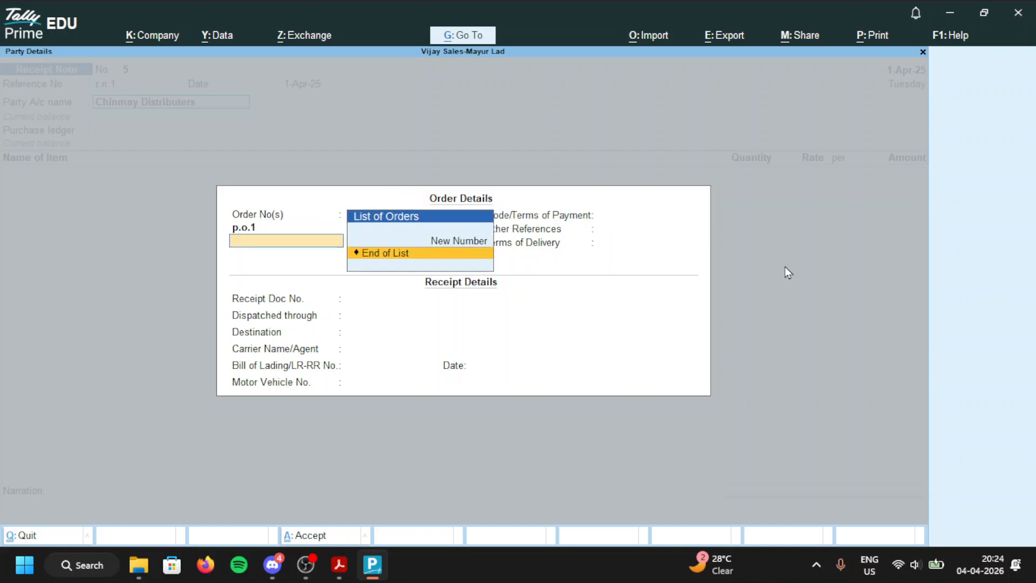
Step: Complete the receipt note's order and party details and choose Purchase of Goods as its purchase ledger
key(Return)
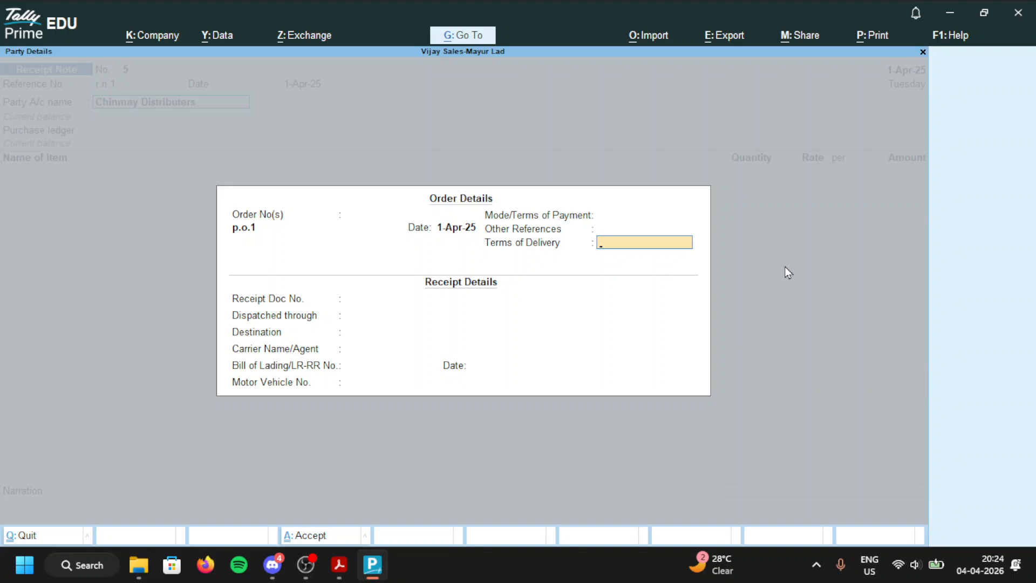
key(ctrl+a)
key(ctrl+a)
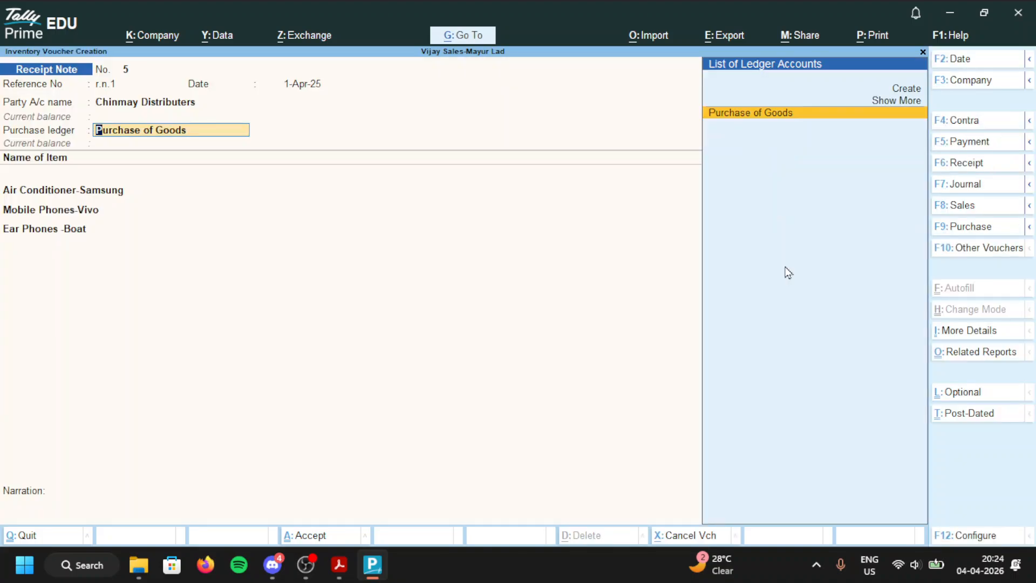
key(Return)
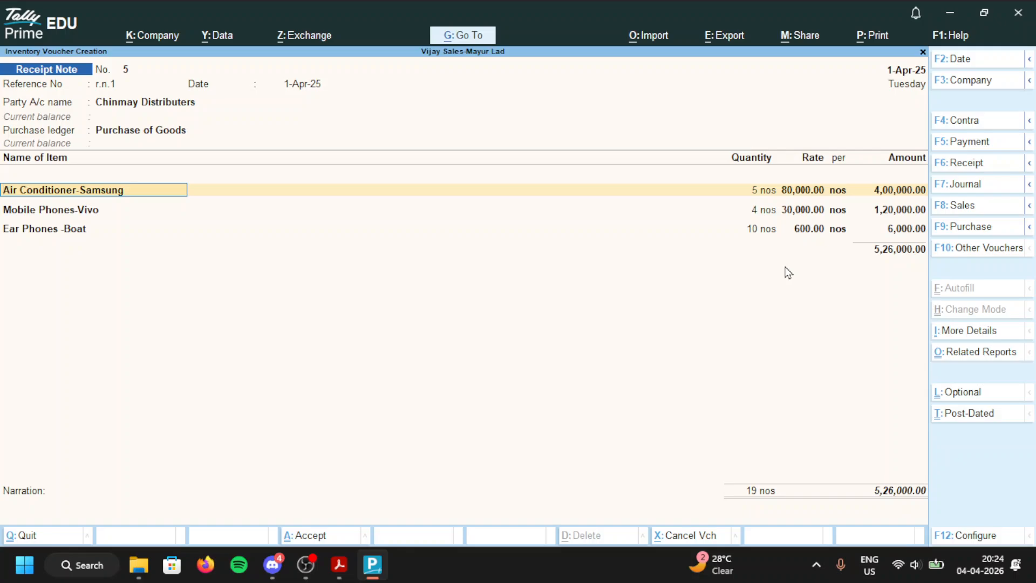
Step: Accept the receipt note's Air Conditioner-Samsung allocation of 5 nos at 80,000.00, tracked under r.n.1 against order p.o.1
key(Return)
key(Return)
key(Return)
key(Return)
key(Return)
key(Return)
key(Return)
key(Return)
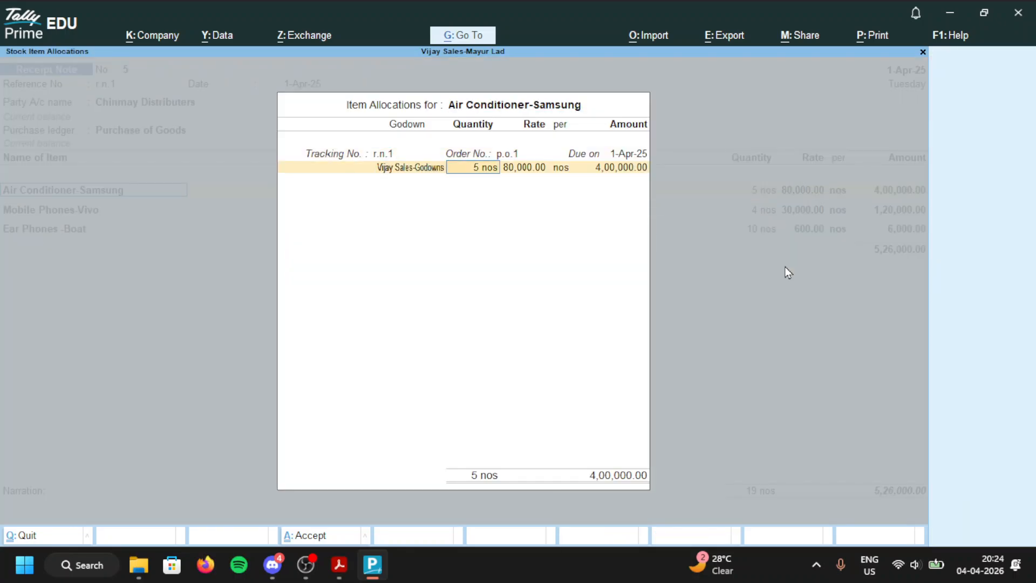
key(Return)
key(Return)
key(Return)
key(Return)
Step: Accept the receipt note's Mobile Phones-Vivo allocation of 4 nos at 30,000.00, tracked under r.n.1 against order p.o.1
key(Return)
key(Return)
key(Return)
key(Return)
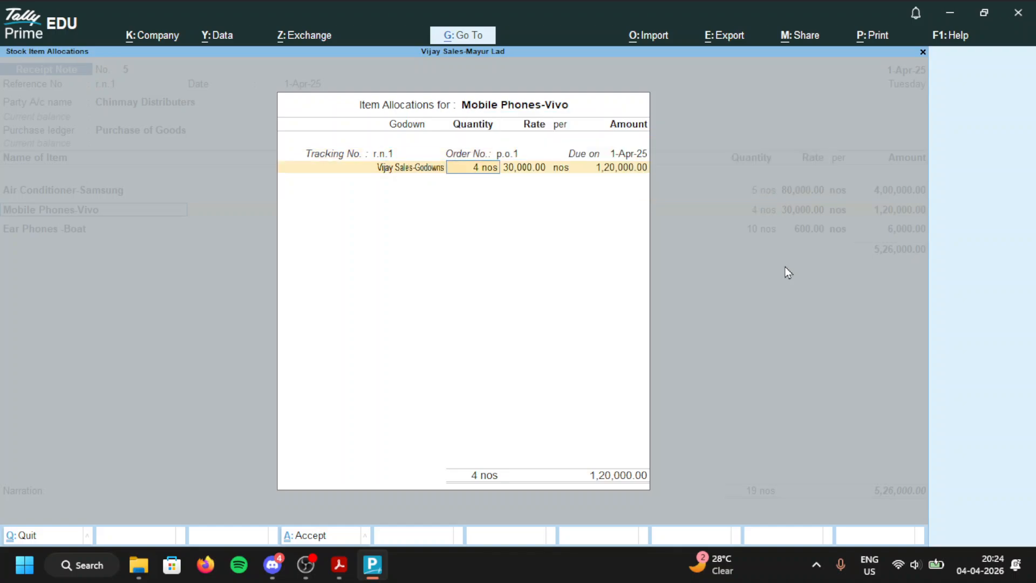
key(Return)
key(Return)
key(Return)
key(Return)
Step: Accept the receipt note's Ear Phones -Boat allocation of 10 nos at 600.00 against p.o.1 and end the item list
key(Return)
key(Return)
key(Return)
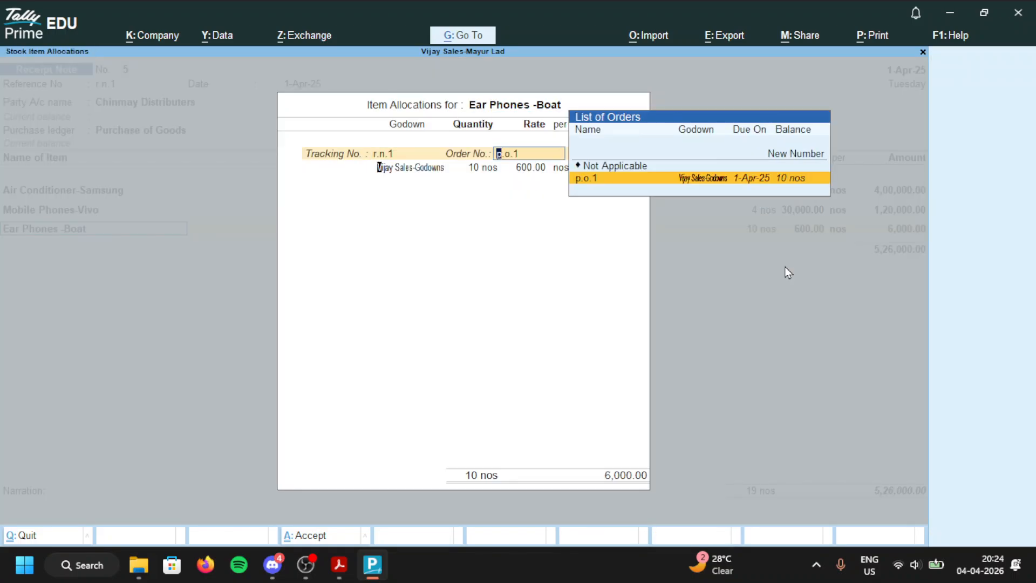
key(Return)
key(Return)
key(Return)
key(Return)
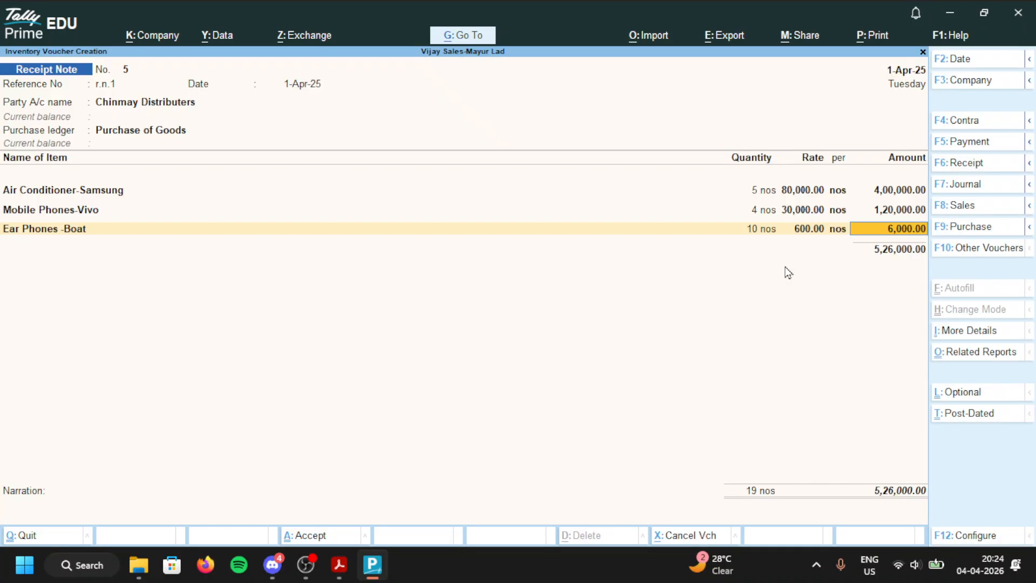
key(Return)
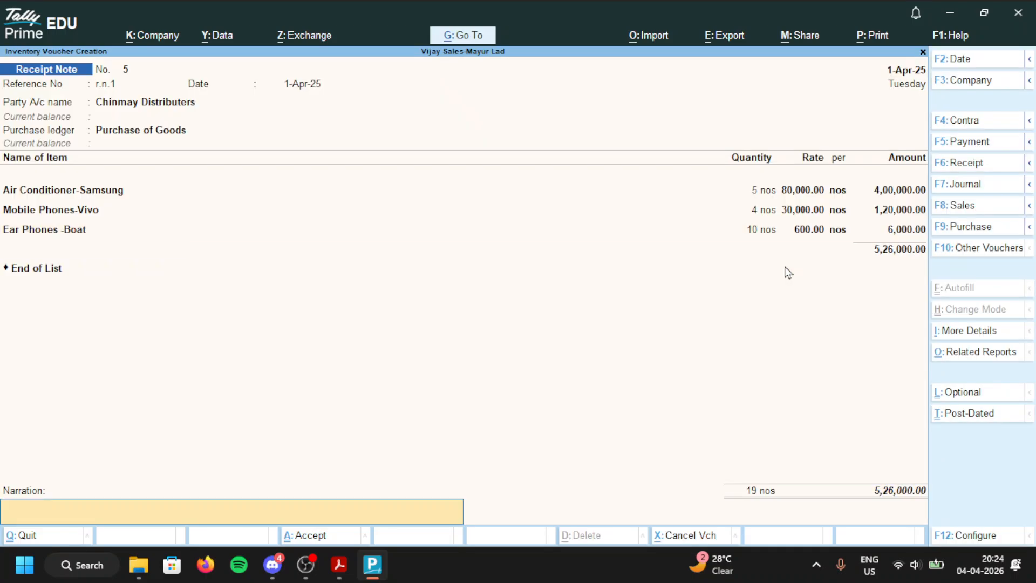
Step: Enter a narration beginning with "being" and save the receipt note
text(-)
text(b)
text(eing)
key(Return)
key(Return)
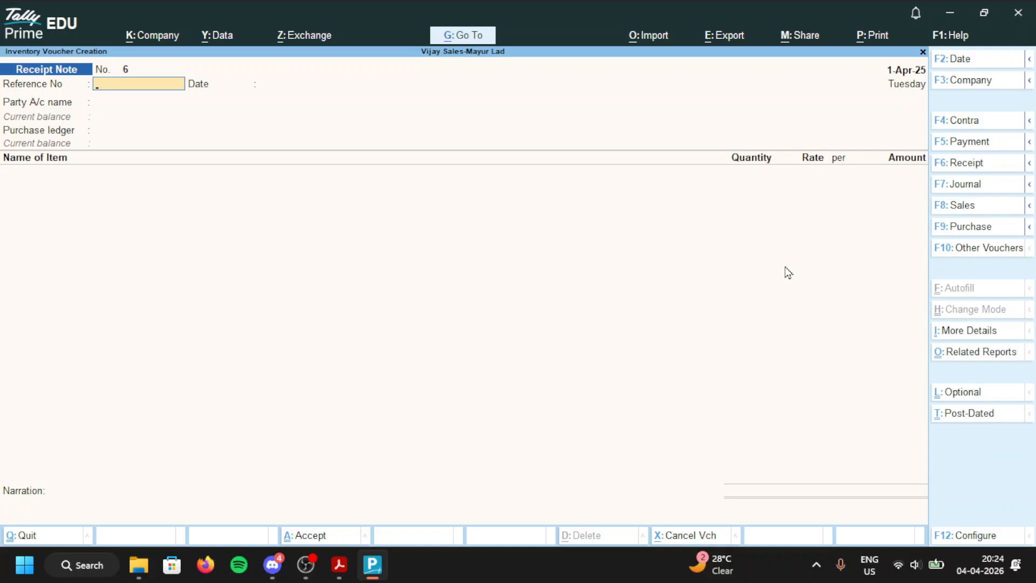
Step: Change the voucher type from Receipt Note to Purchase
key(F10)
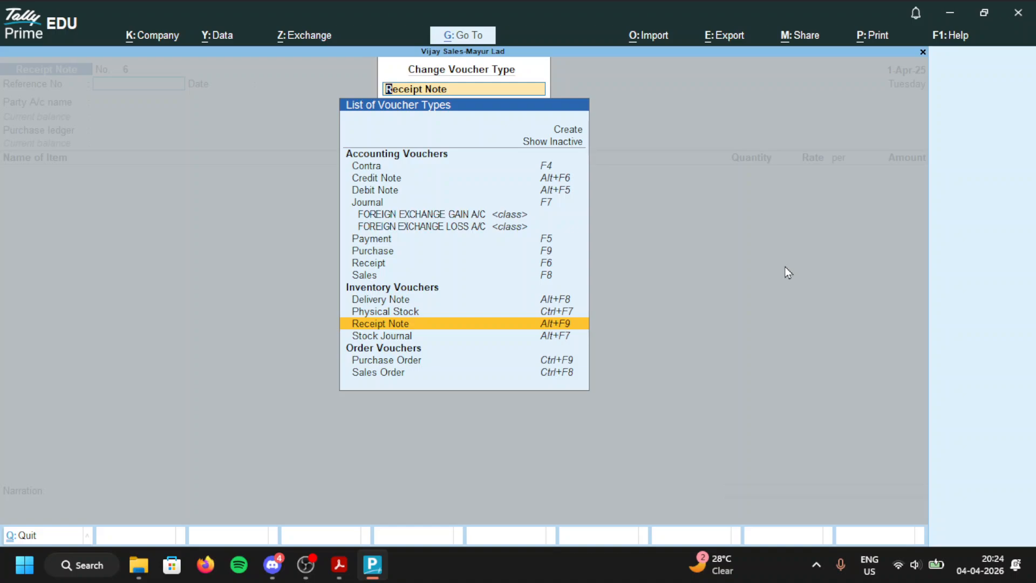
key(Up)
key(Up)
key(Up)
key(Up)
key(Up)
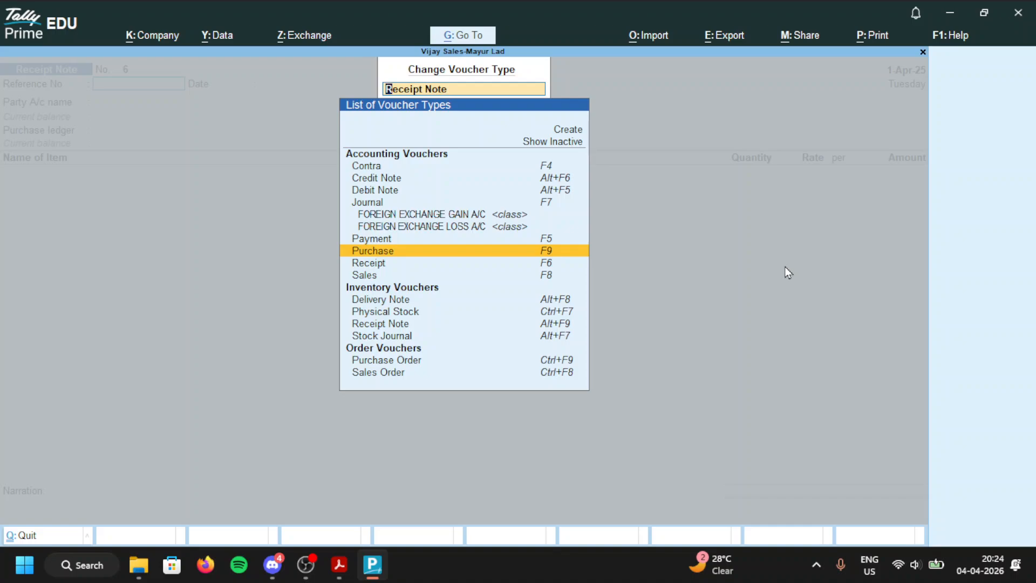
key(Return)
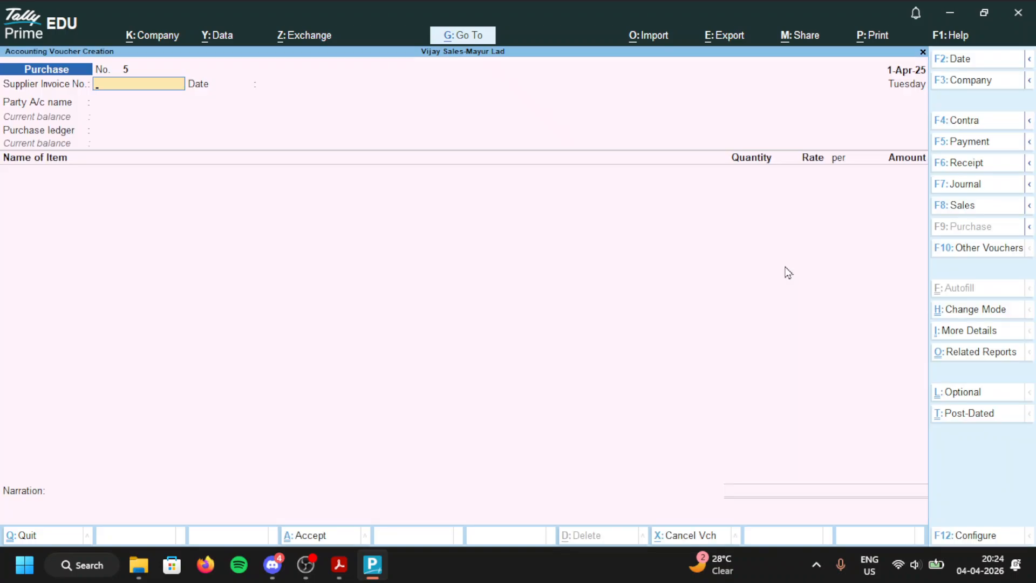
Step: Check the supplier invoice number in tally sem 3.pdf, return to TallyPrime and enter 23 with the date 1-Apr-25
key(ctrl)
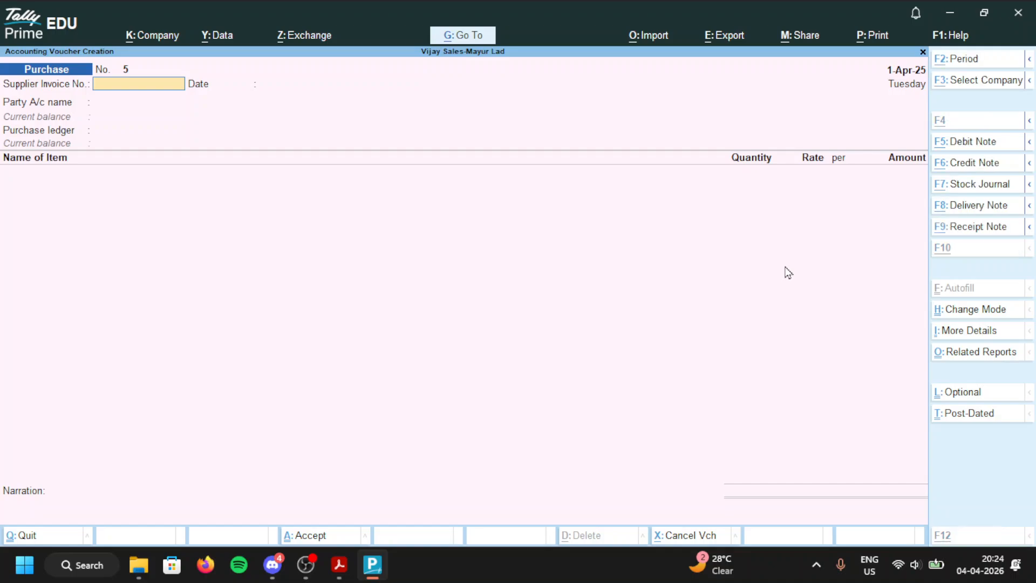
key(alt+Tab)
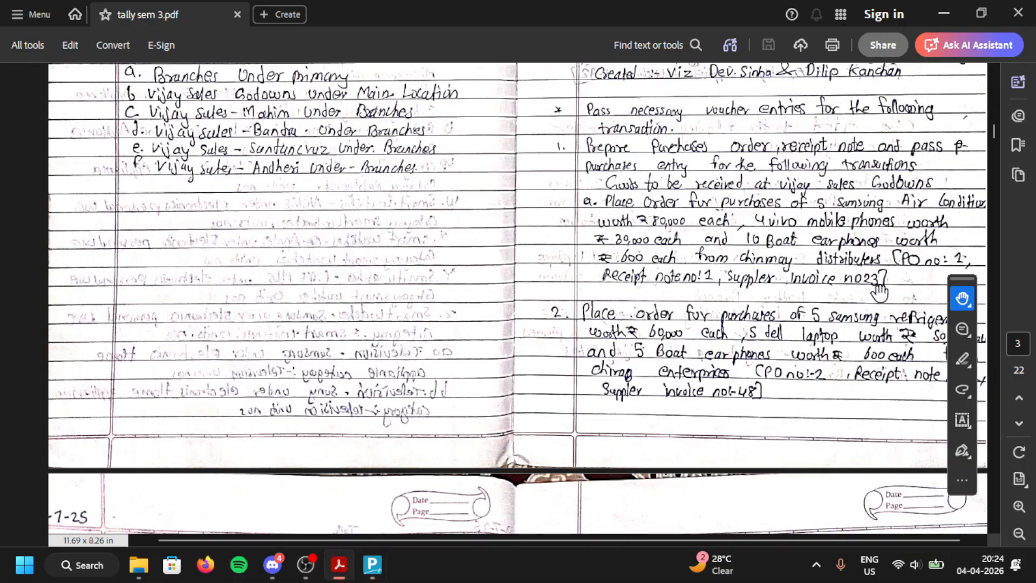
key(alt+Tab)
text(2)
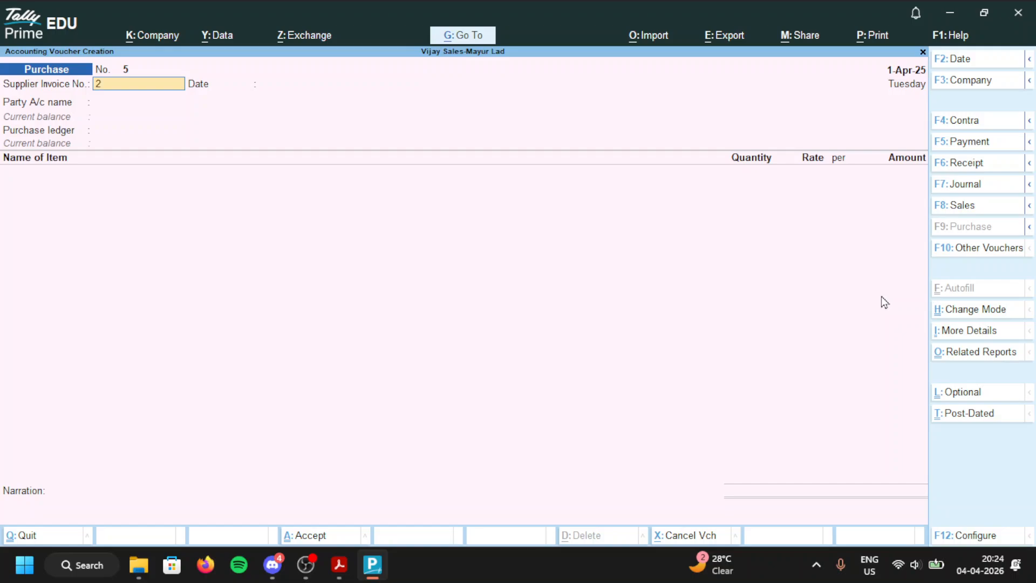
text(3)
key(Return)
key(Return)
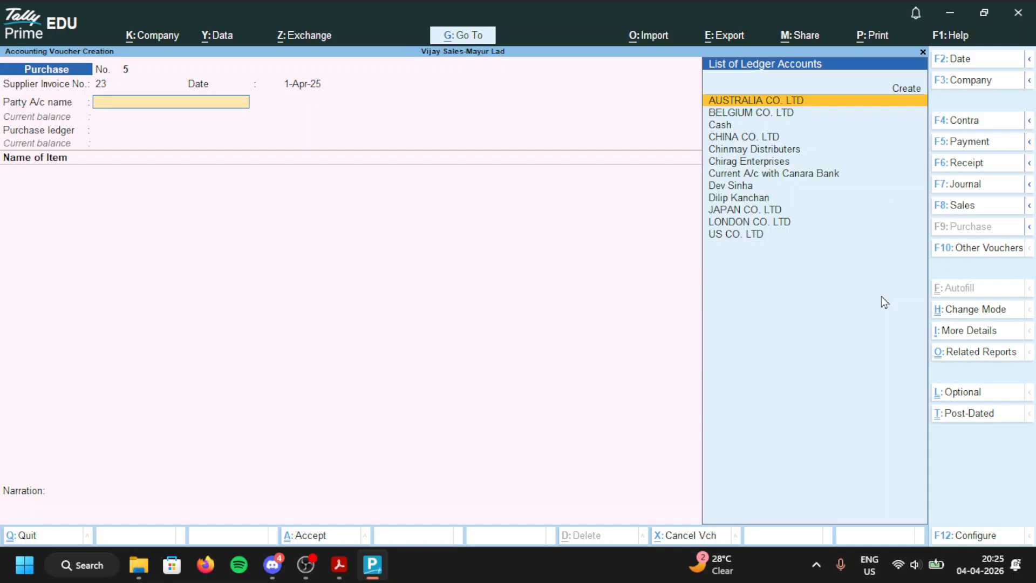
Step: Set the purchase voucher's party account to Chinmay Distributers
text(ch)
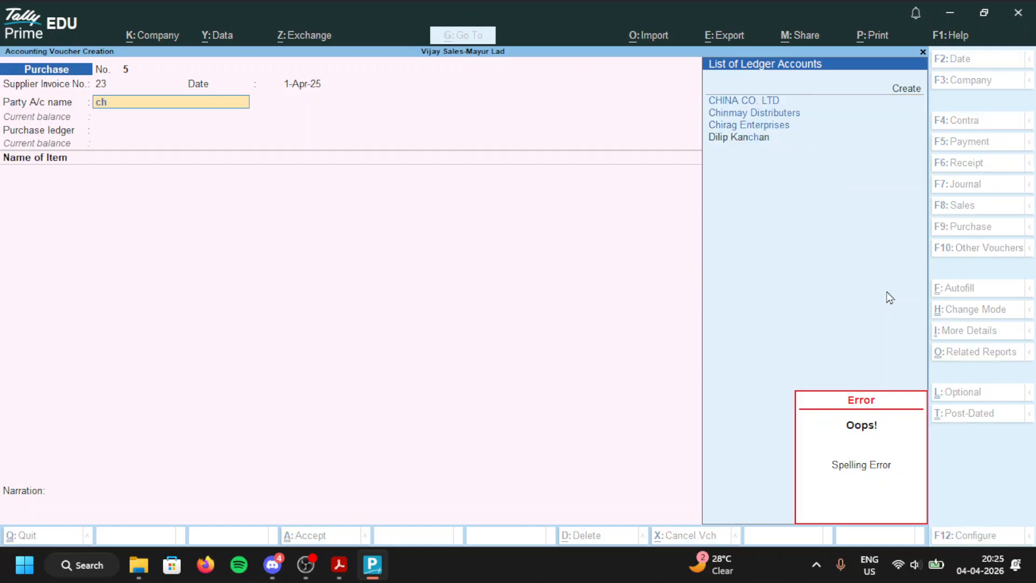
key(Down)
key(Down)
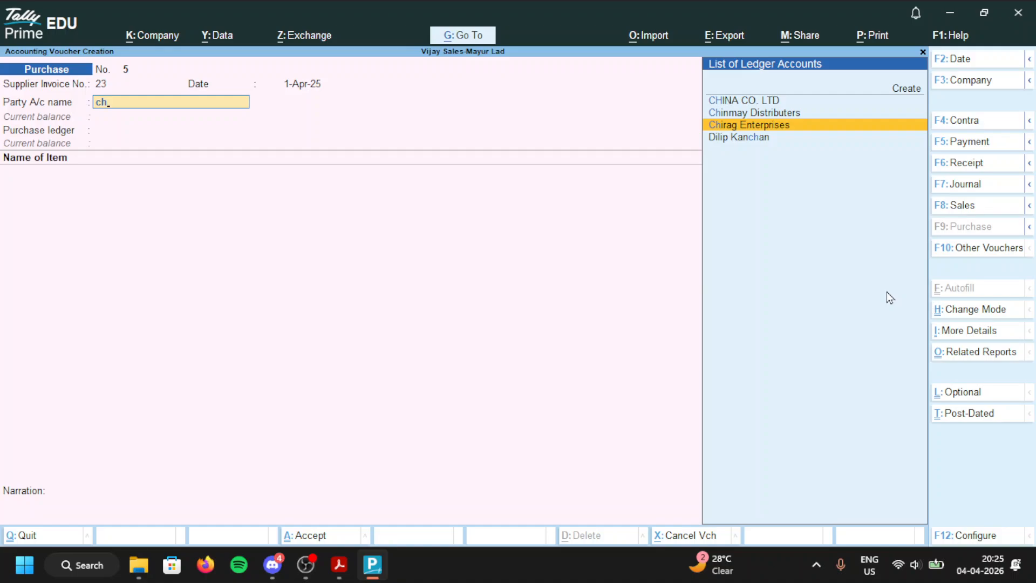
key(Up)
key(Return)
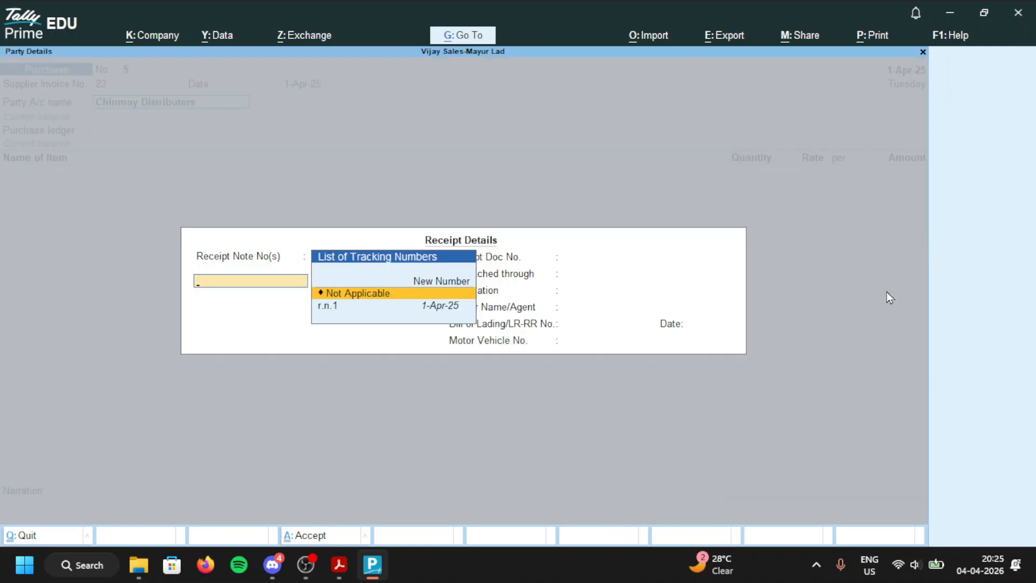
Step: Link the purchase voucher to receipt note r.n.1 and accept the receipt and party details
key(Down)
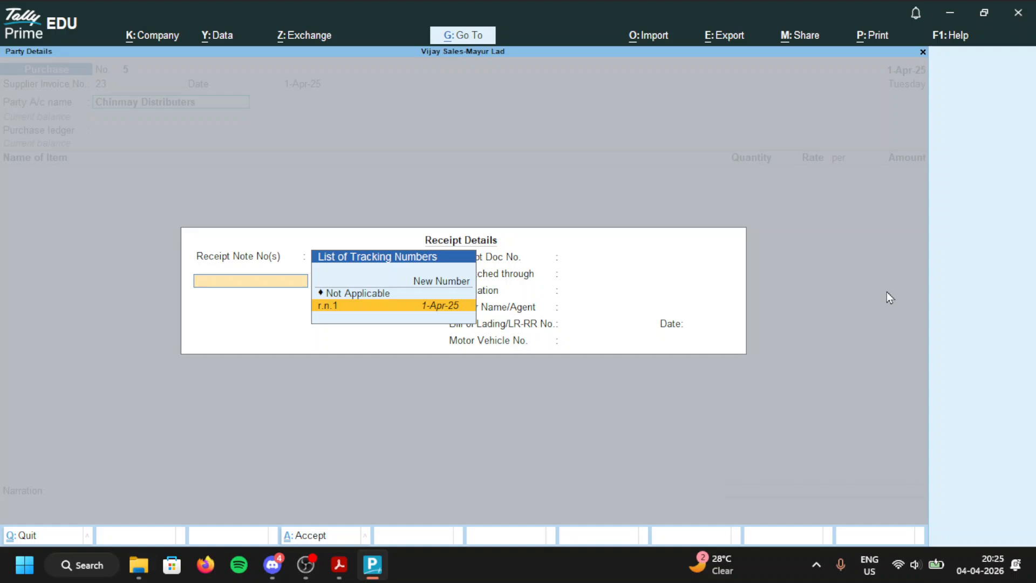
key(Return)
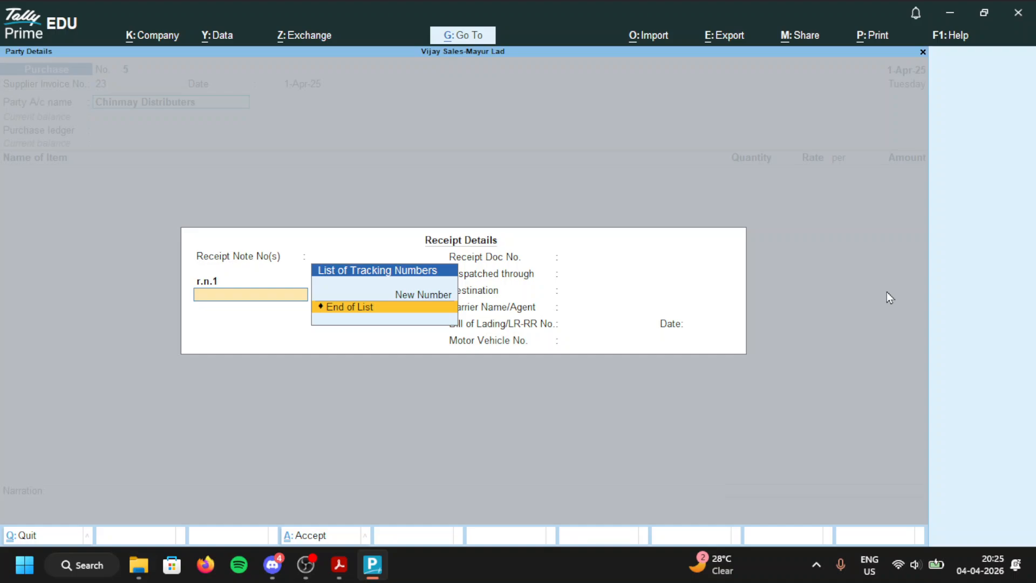
key(ctrl+a)
key(ctrl+a)
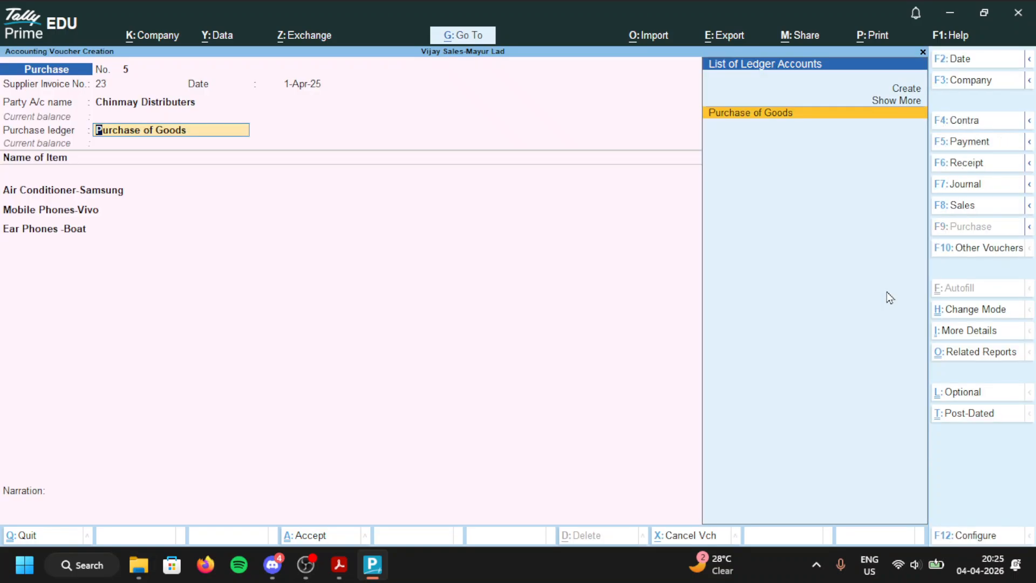
Step: Use the Purchase of Goods ledger and accept the purchase's Air Conditioner-Samsung allocation of 5 nos at 80,000.00 under r.n.1
key(Return)
key(Return)
key(Return)
key(Return)
key(Return)
key(Return)
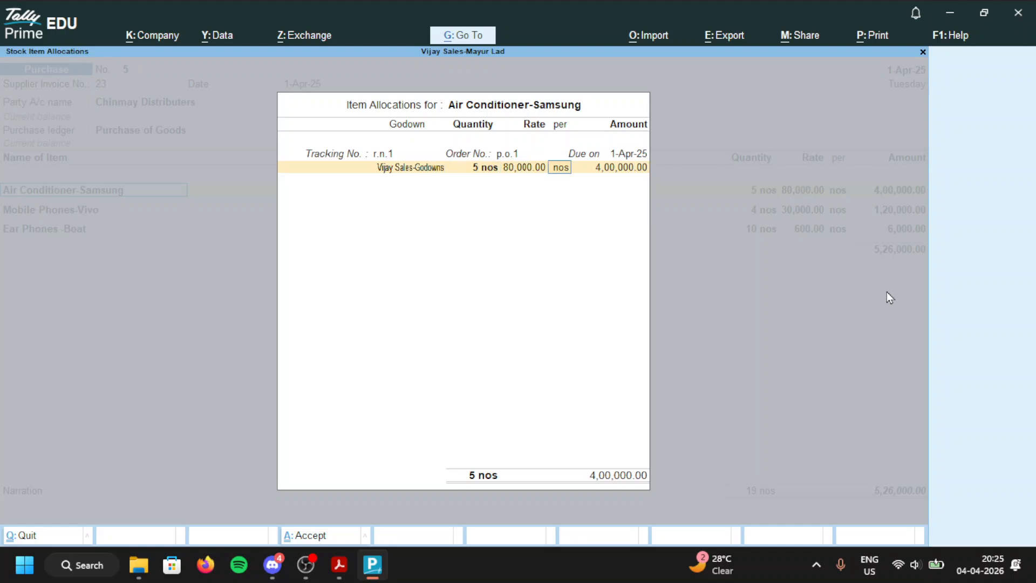
key(Return)
key(Return)
key(Return)
Step: Accept the purchase's Mobile Phones-Vivo allocation of 4 nos at 30,000.00, tracked under r.n.1 against order p.o.1
key(Return)
key(Return)
key(Return)
key(Return)
key(Return)
key(Return)
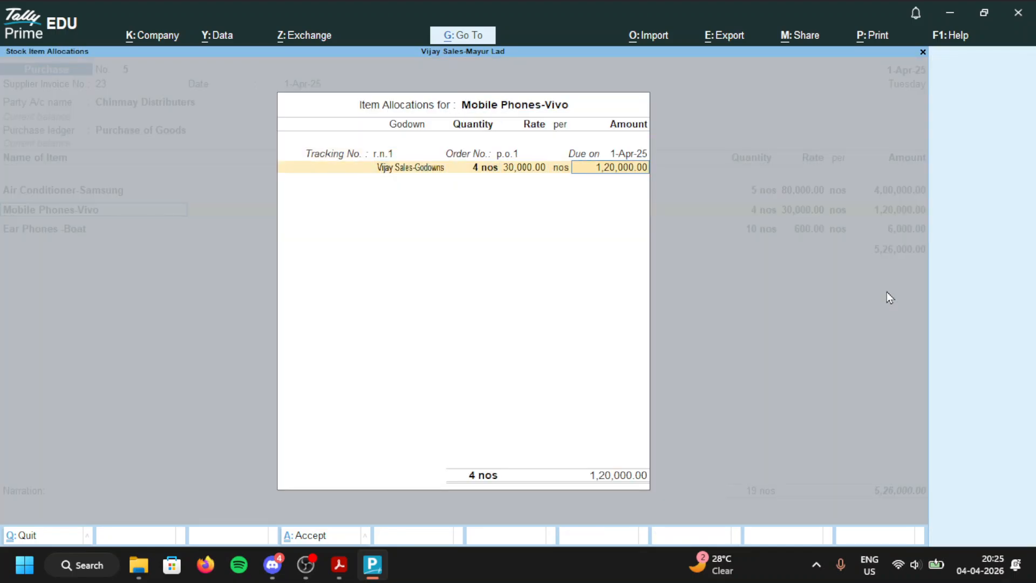
key(Return)
key(Return)
Step: Accept the purchase's Ear Phones -Boat allocation of 10 nos at 600.00 under r.n.1 and end the item list
key(Return)
key(Return)
key(Return)
key(Return)
key(Return)
key(Return)
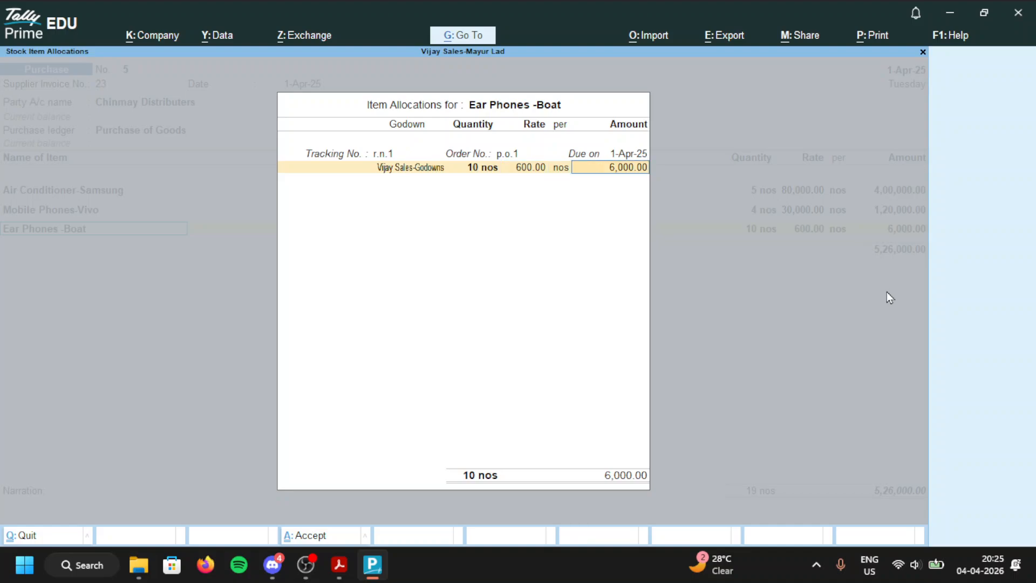
key(Return)
key(Return)
key(Return)
key(Return)
key(Return)
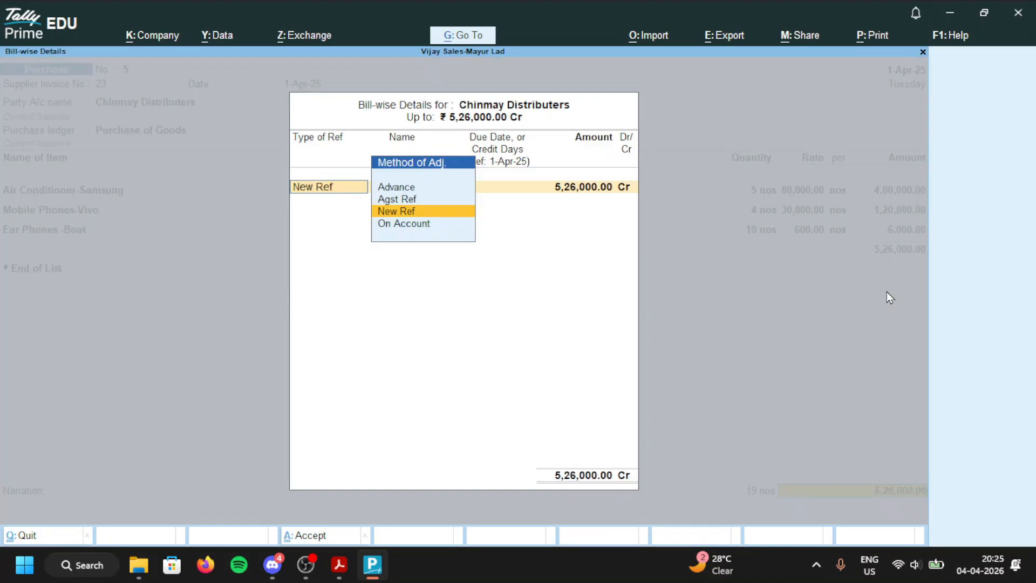
Step: Record the Chinmay Distributers bill as New Ref 23 for 5,26,000.00 Cr and save the purchase voucher
key(Return)
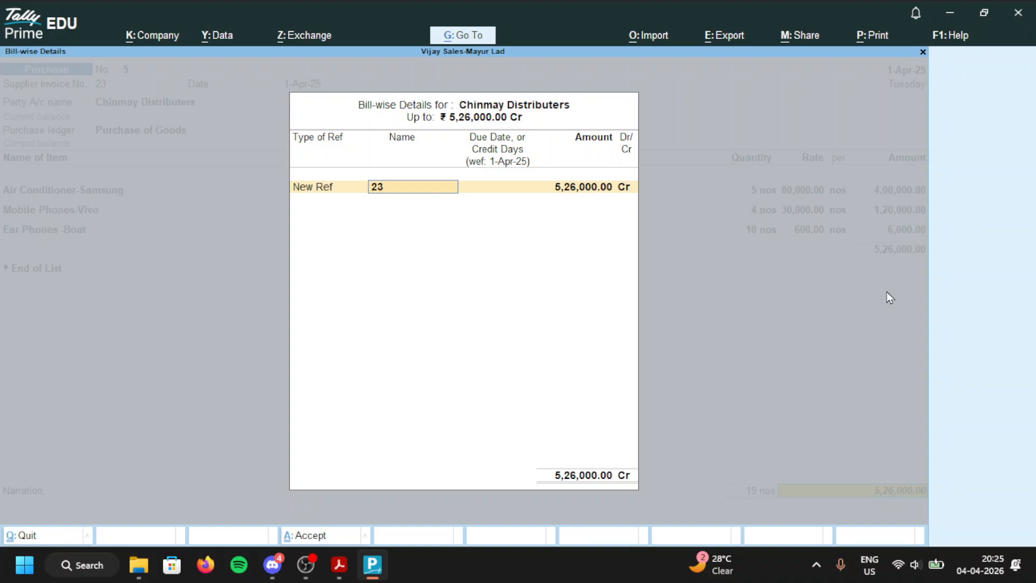
key(Return)
key(Return)
key(Return)
key(Return)
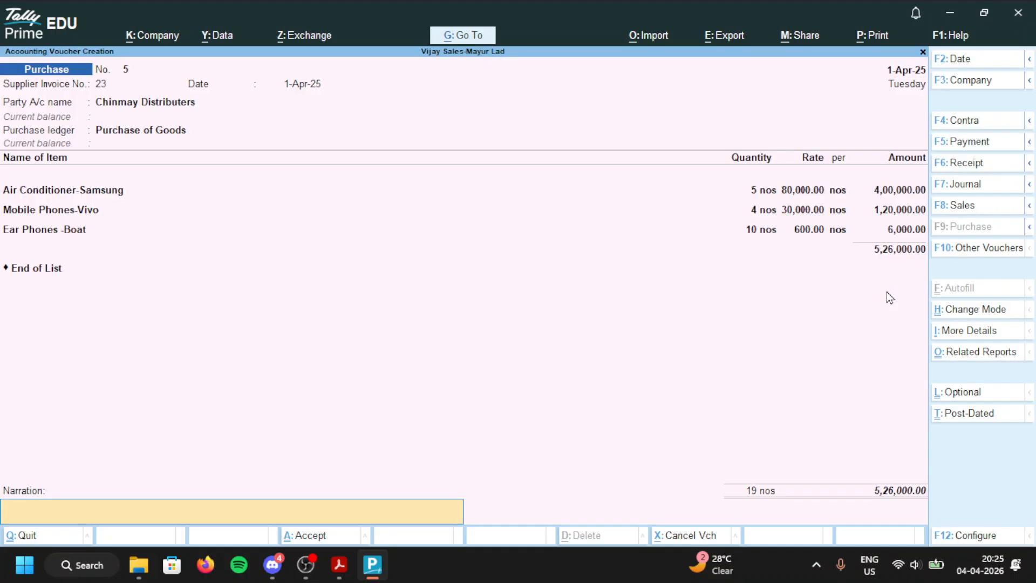
key(Return)
key(y)
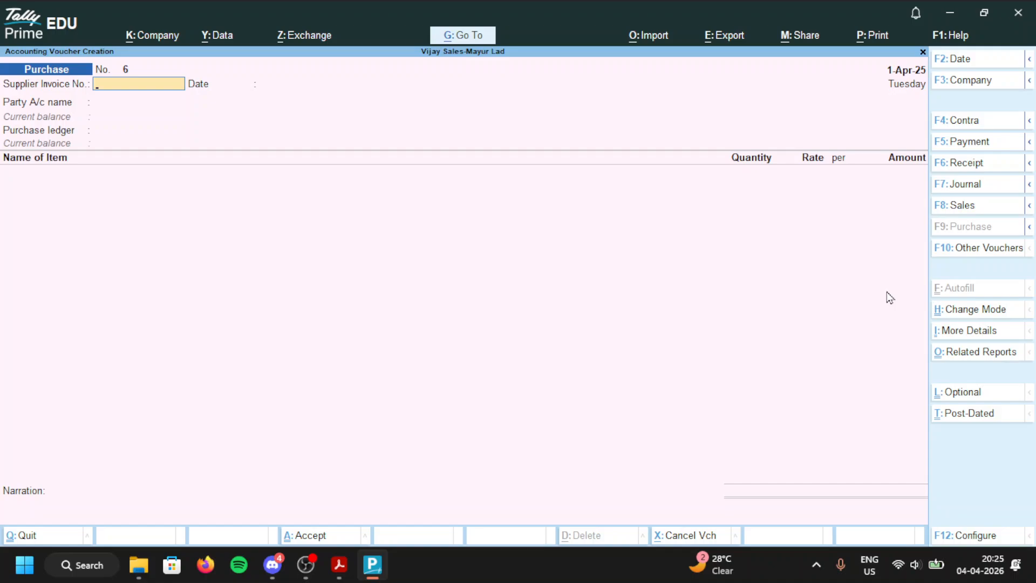
Step: Check the Chirag Enterprises transaction in tally sem 3.pdf, return to TallyPrime and change the voucher type to Purchase Order
key(alt)
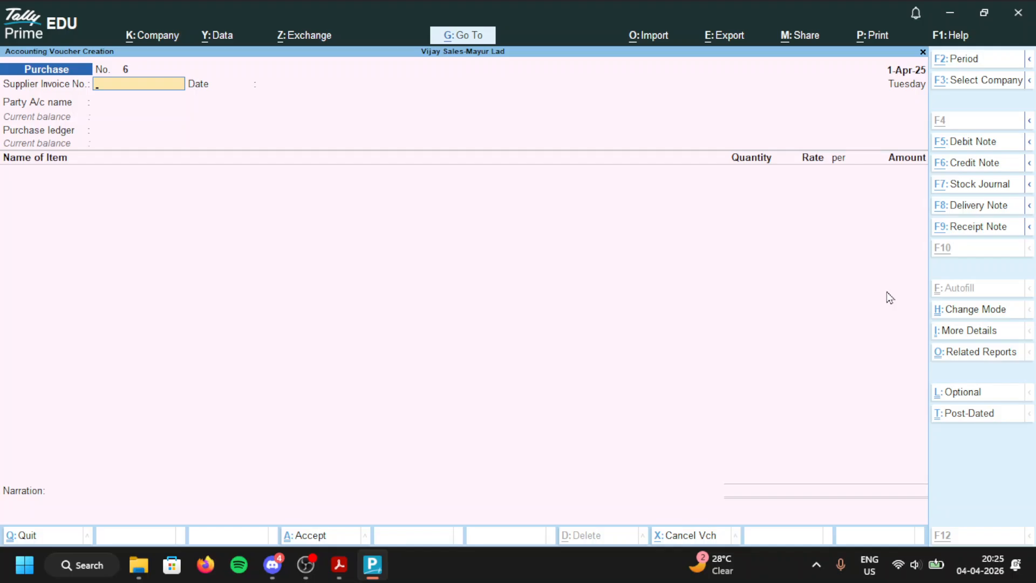
key(alt+Tab)
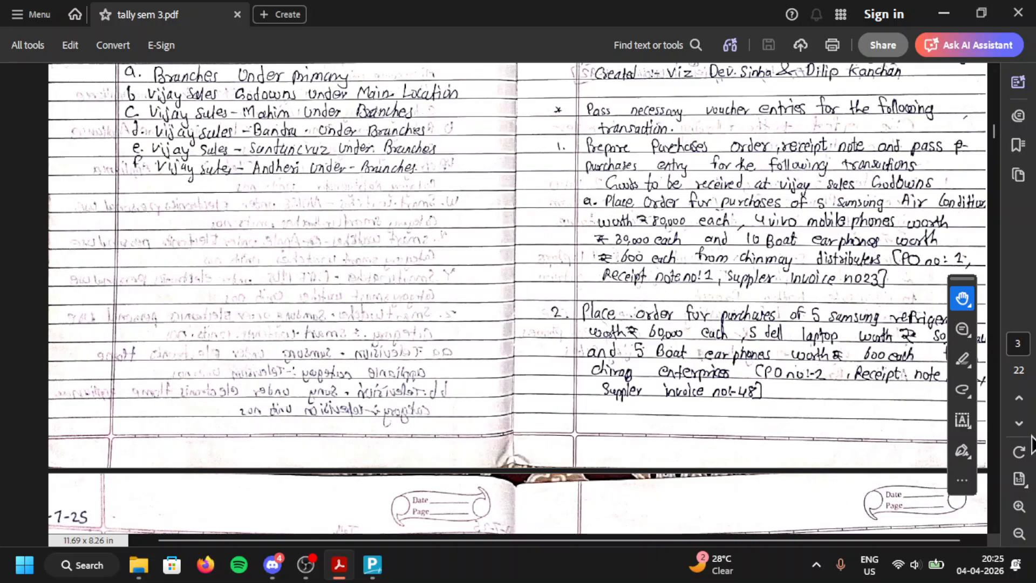
scroll(633, 403, down, 5)
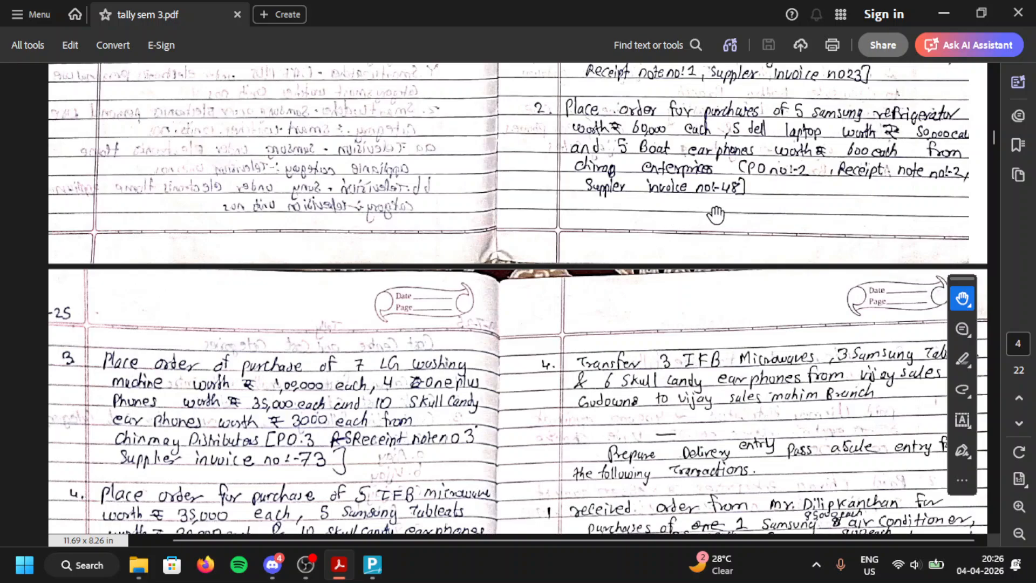
key(alt+Tab)
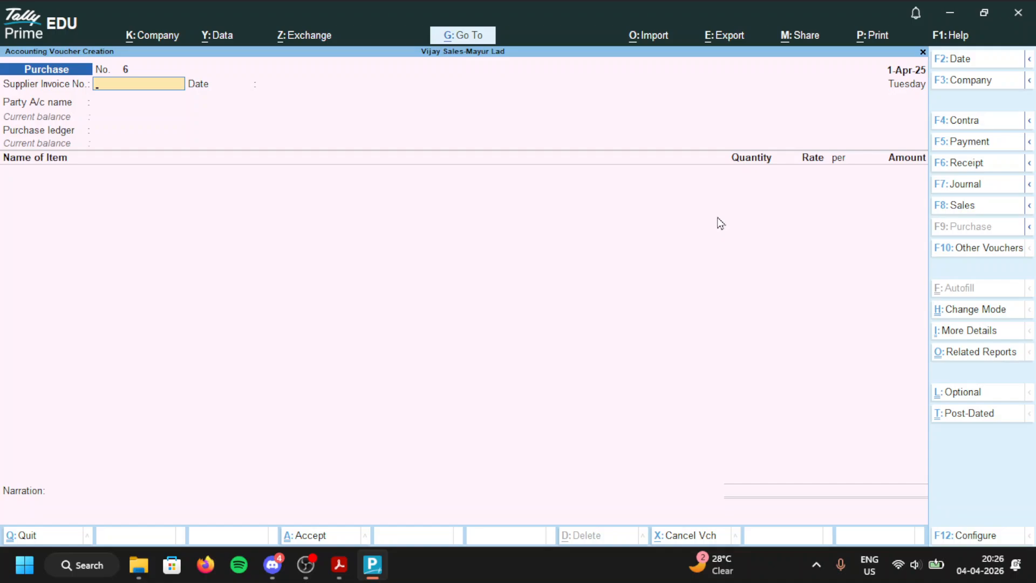
key(ctrl)
key(ctrl+F9)
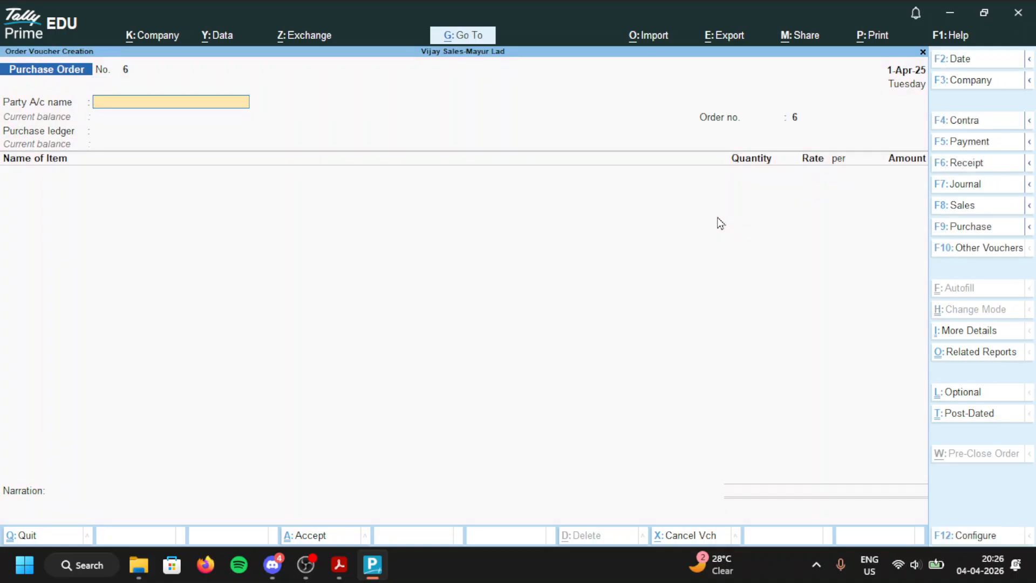
Step: Select Chirag Enterprises as the purchase order's party and accept its order and receipt details blank
text(Chi)
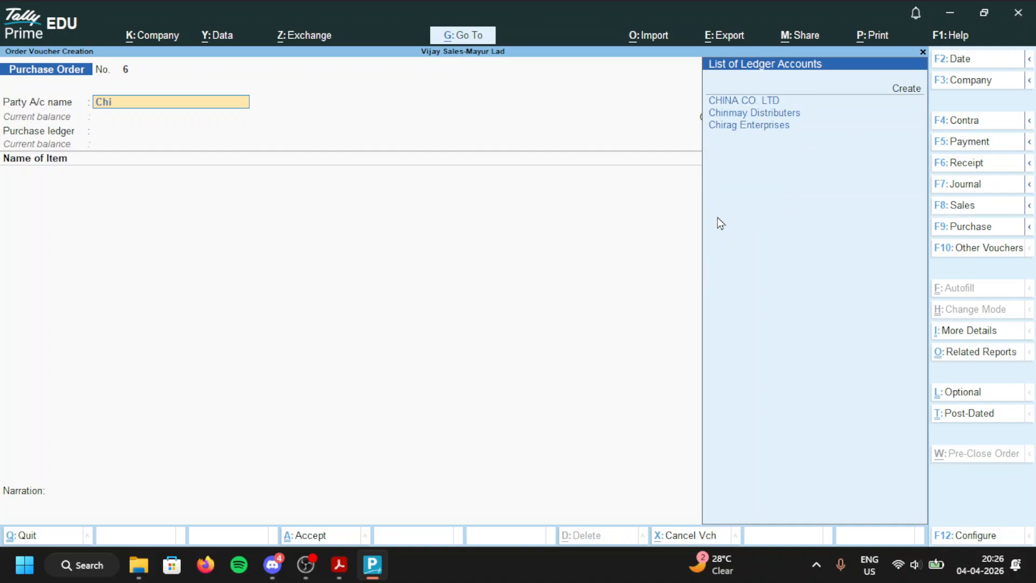
key(Down)
key(Down)
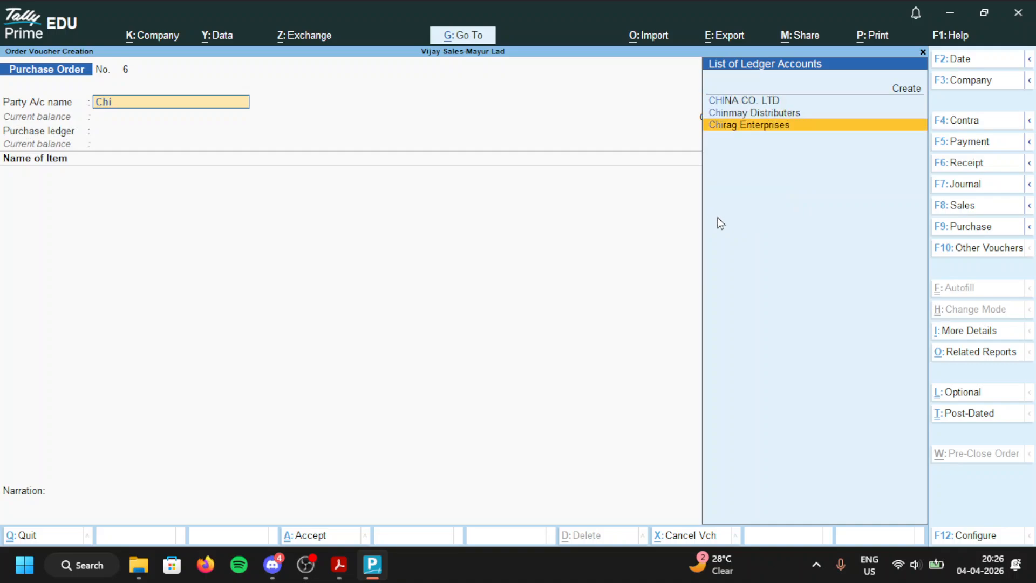
key(Return)
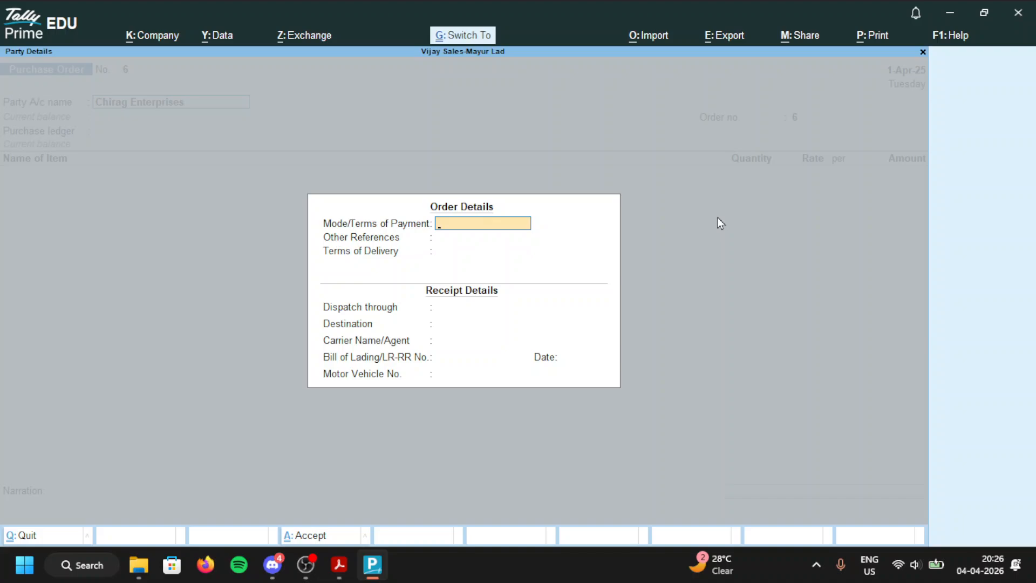
key(ctrl+a)
key(ctrl+a)
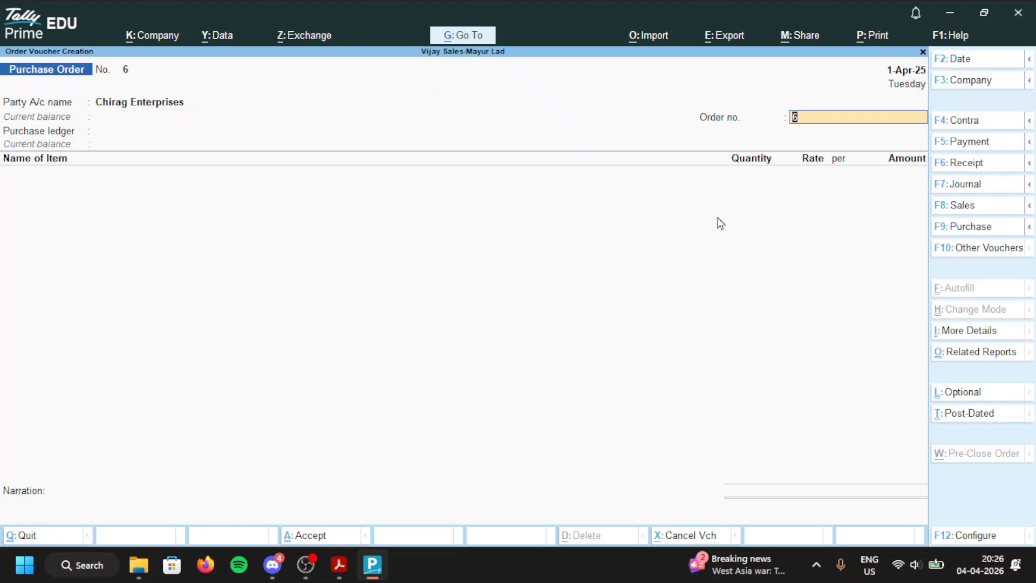
Step: Check the order number in tally sem 3.pdf, return to TallyPrime, and enter order no. p.o.1 with the Purchase of Goods ledger
key(alt+Tab)
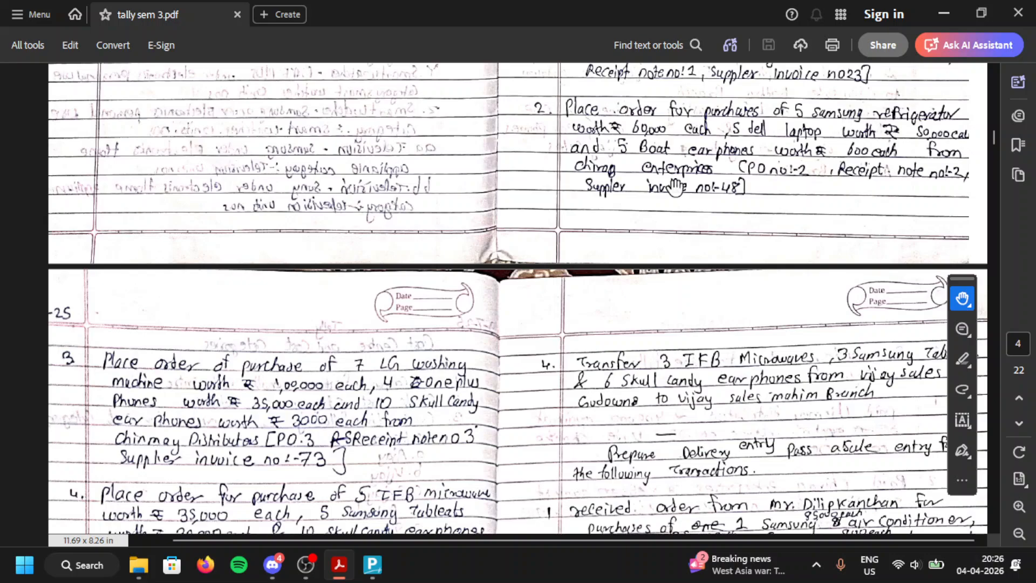
key(alt+Tab)
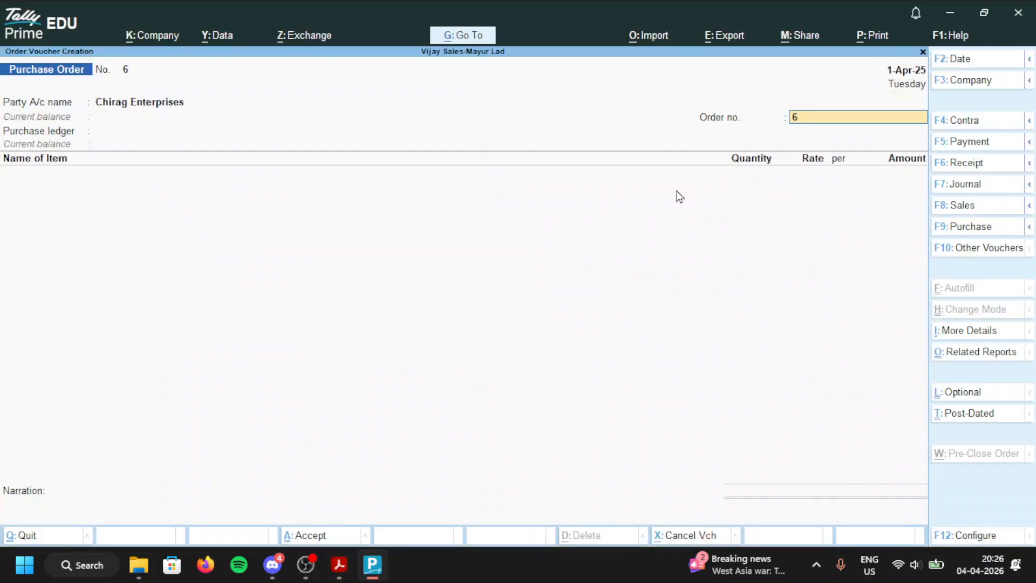
text(p.o.1)
key(Return)
key(Return)
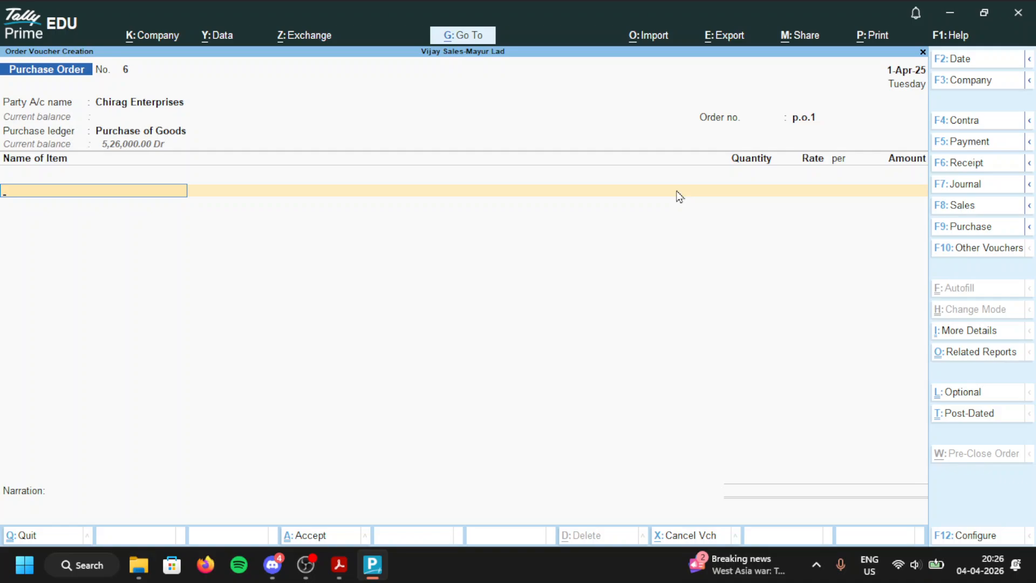
Step: Add Refrigerator-Samsung to the purchase order, due on 1-Apr-25, and allocate it to Vijay Sales-Godowns
text(Re)
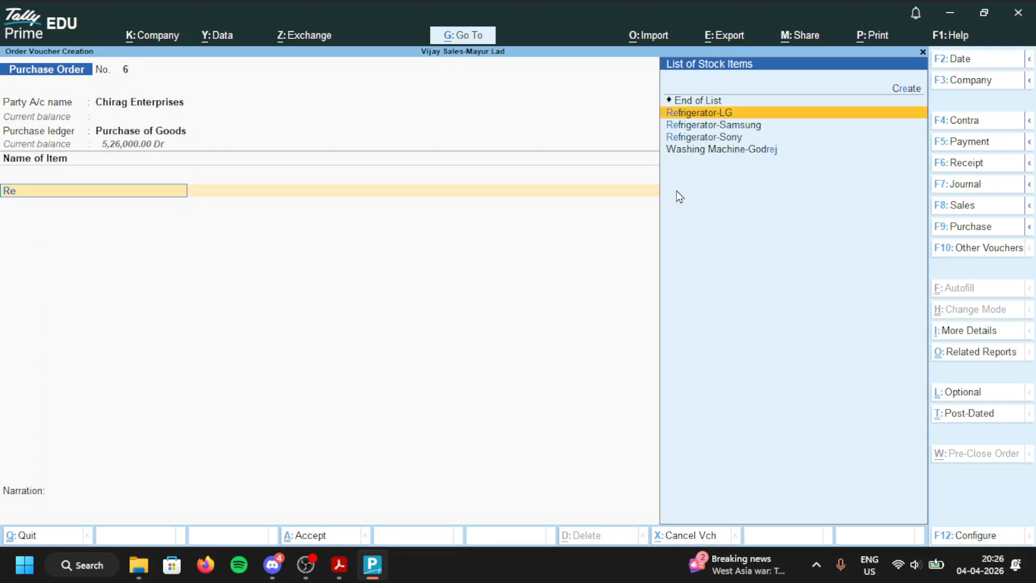
key(Down)
key(Return)
key(Return)
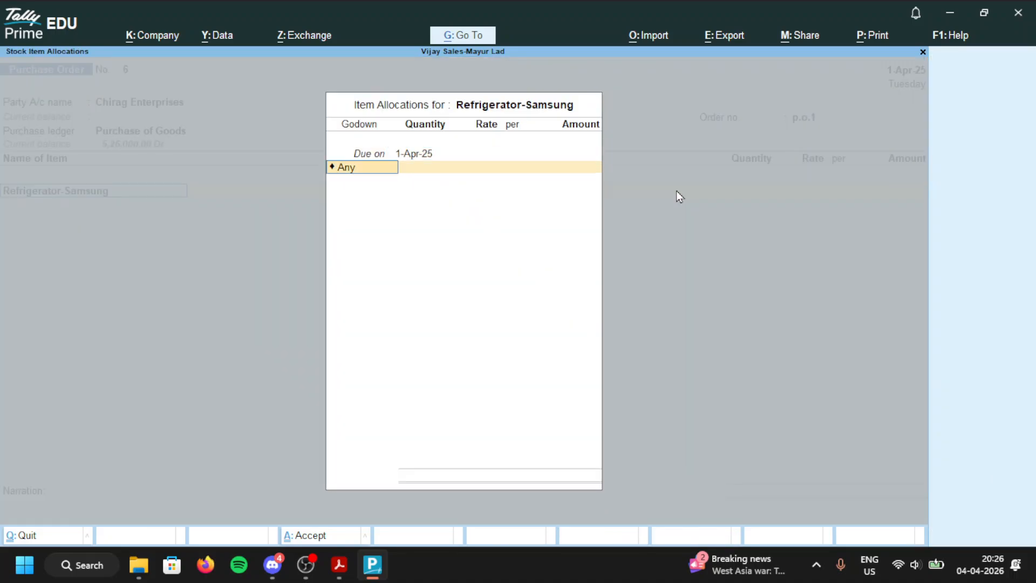
text(G)
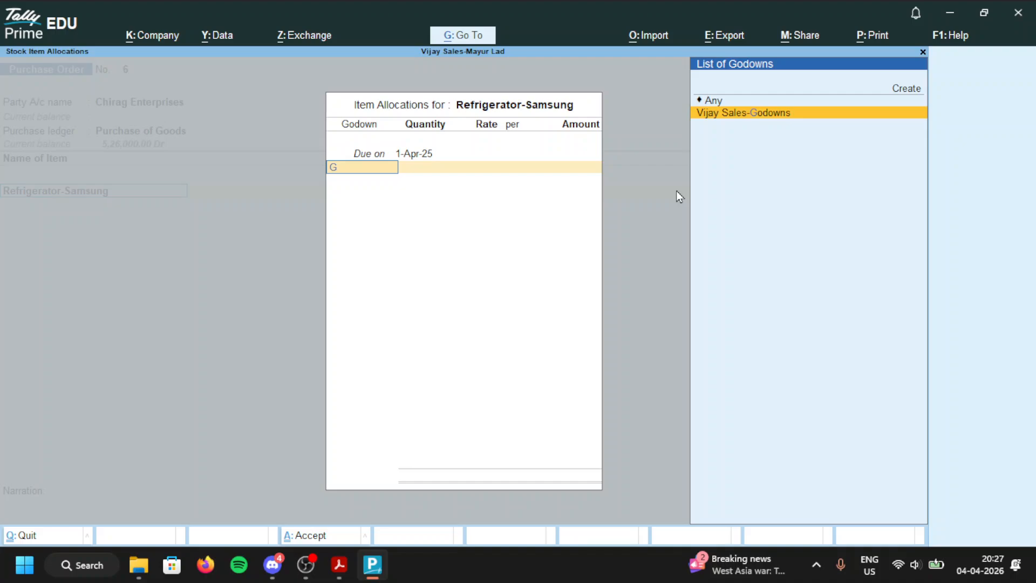
key(Return)
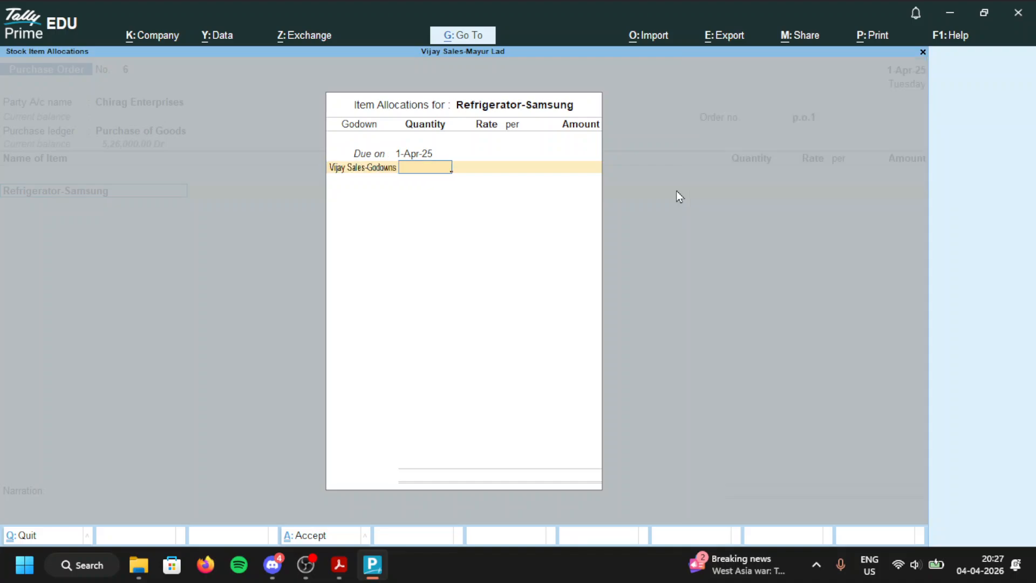
Step: Enter 5 nos at a rate of 60,000 for Refrigerator-Samsung and complete its allocation
text(5)
key(Return)
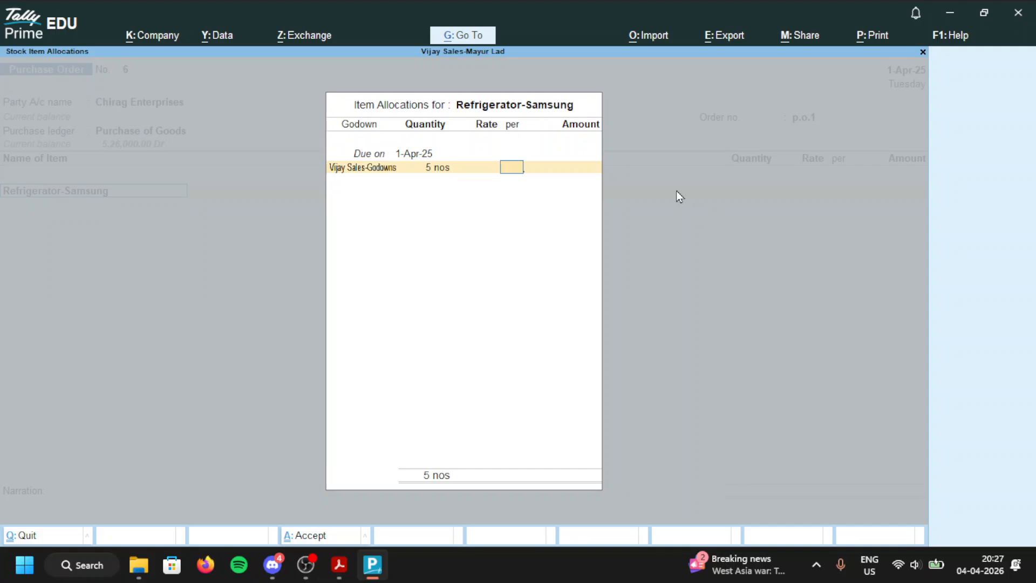
key(BackSpace)
text(6)
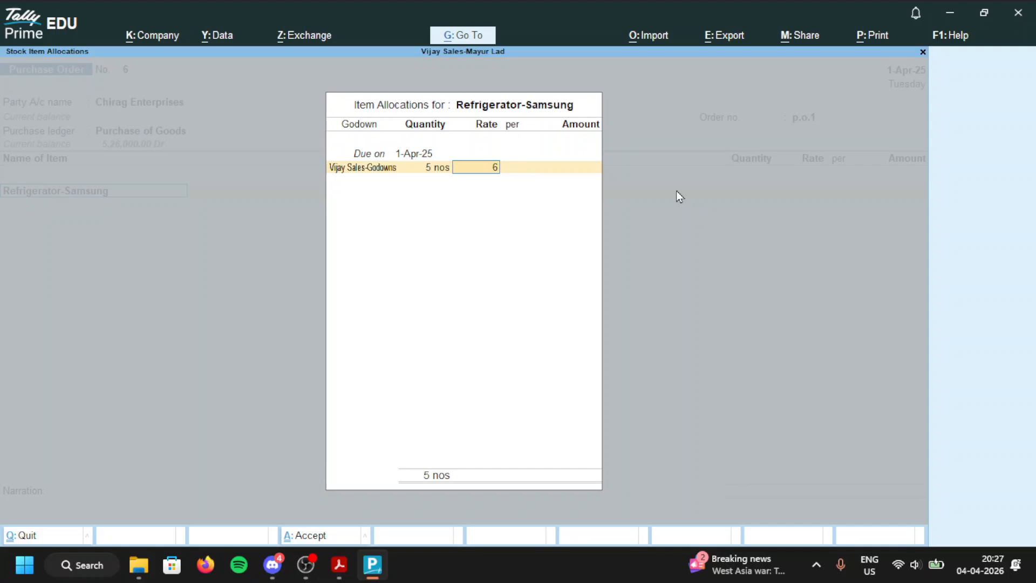
text(0,000)
key(Return)
key(Return)
key(Return)
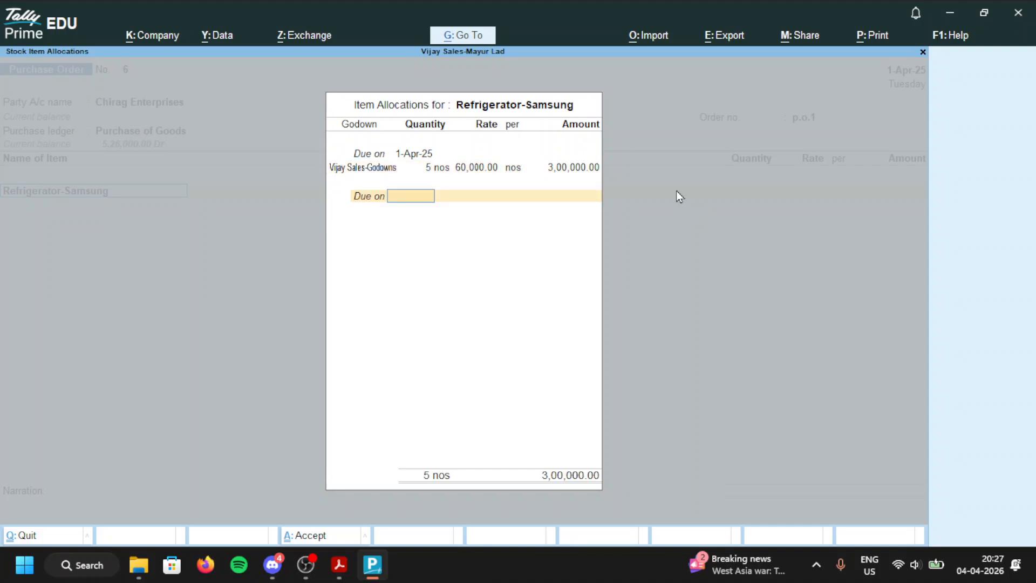
key(Return)
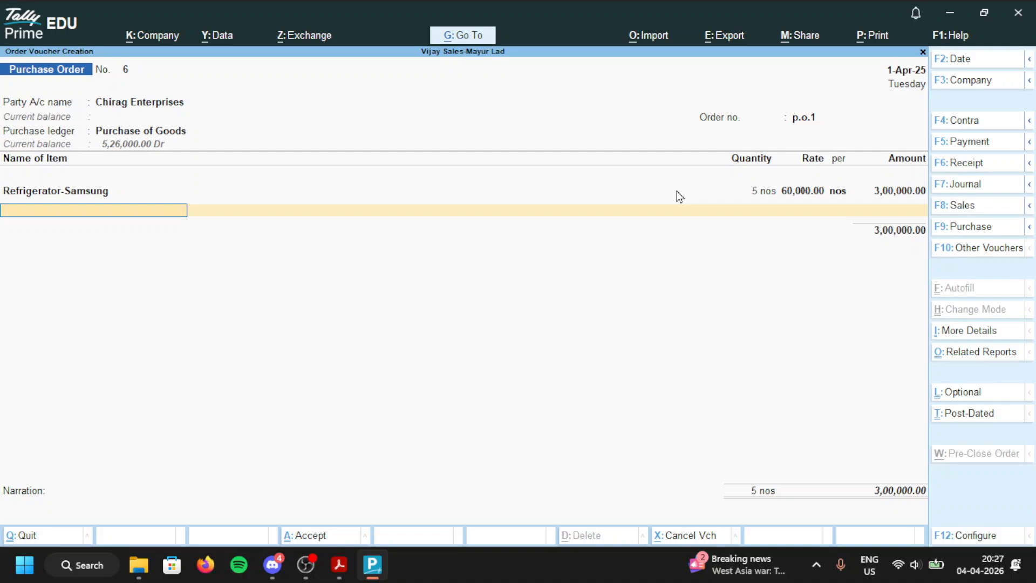
Step: Add Laptop-Dell to the purchase order, due on 1-Apr-25, and allocate it to Vijay Sales-Godowns
text(La)
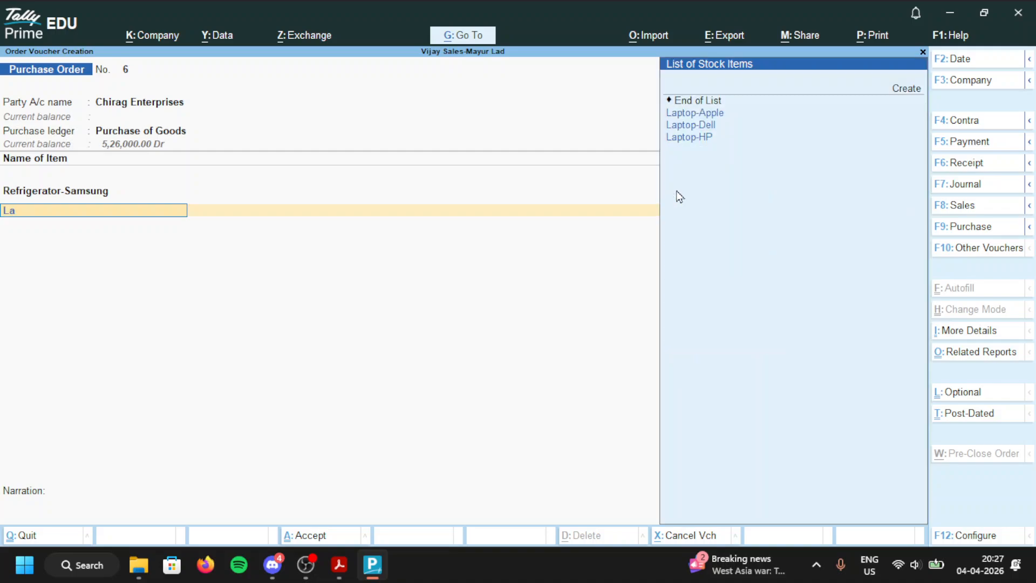
key(Down)
key(Return)
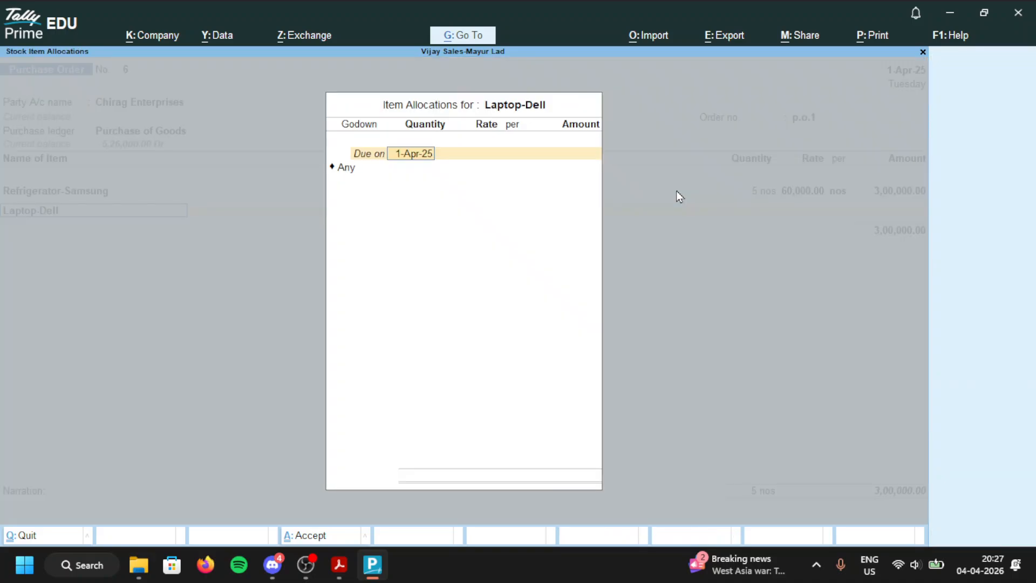
key(Return)
text(G)
key(Return)
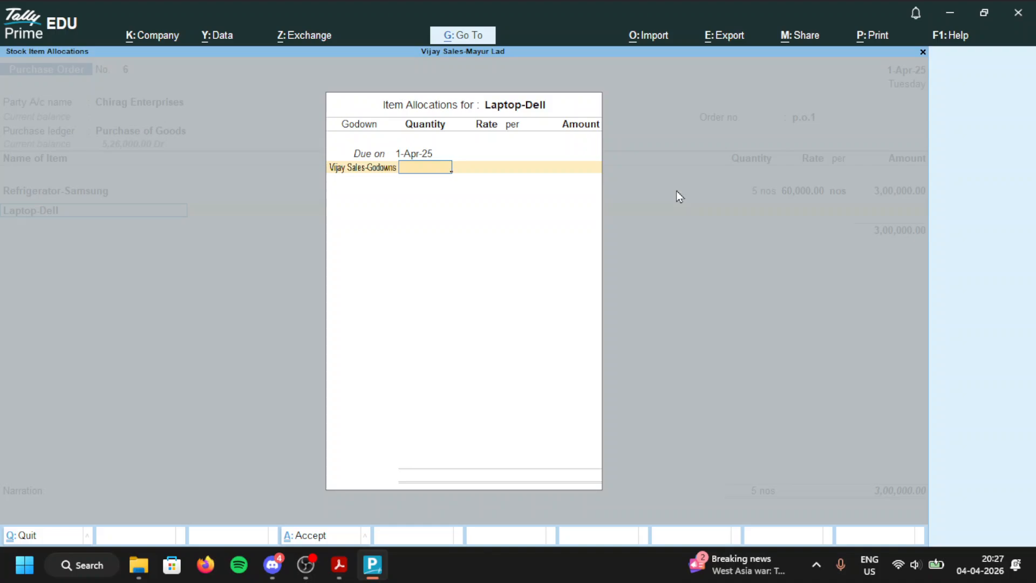
Step: Enter 5 nos at a rate of 50,000 for Laptop-Dell and complete its item line
text(5)
key(Return)
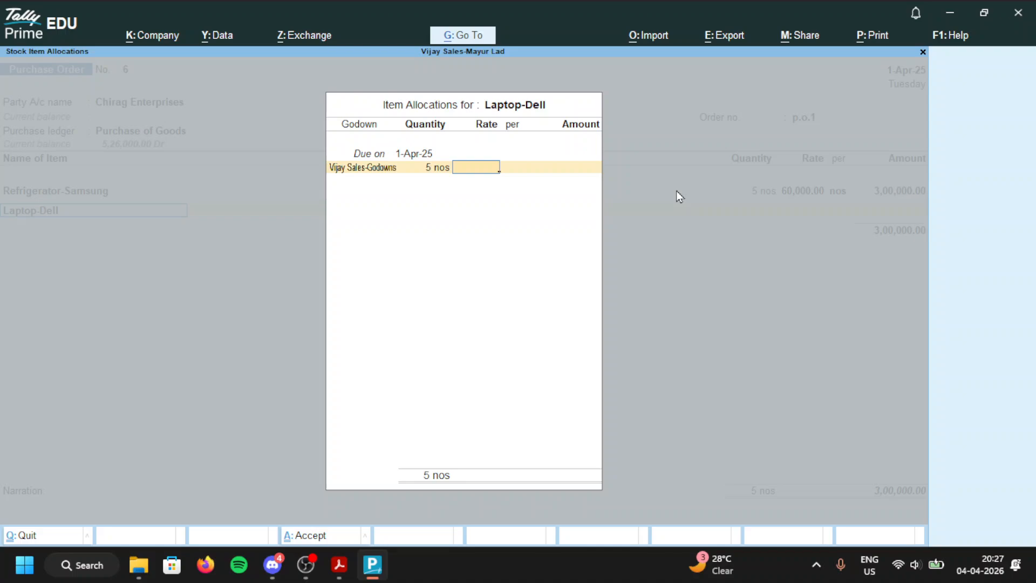
text(50000)
key(Return)
key(Return)
key(Return)
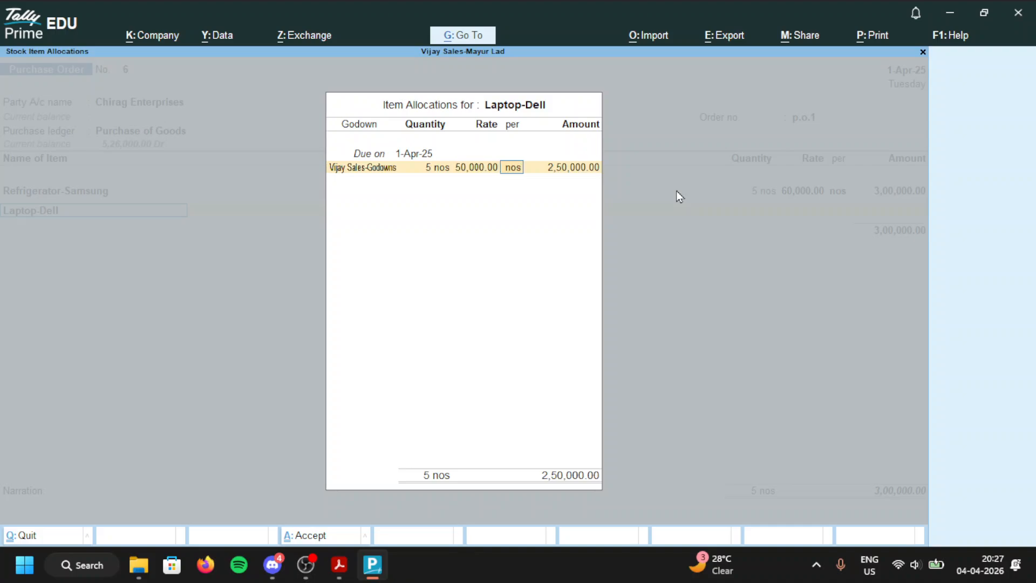
key(Return)
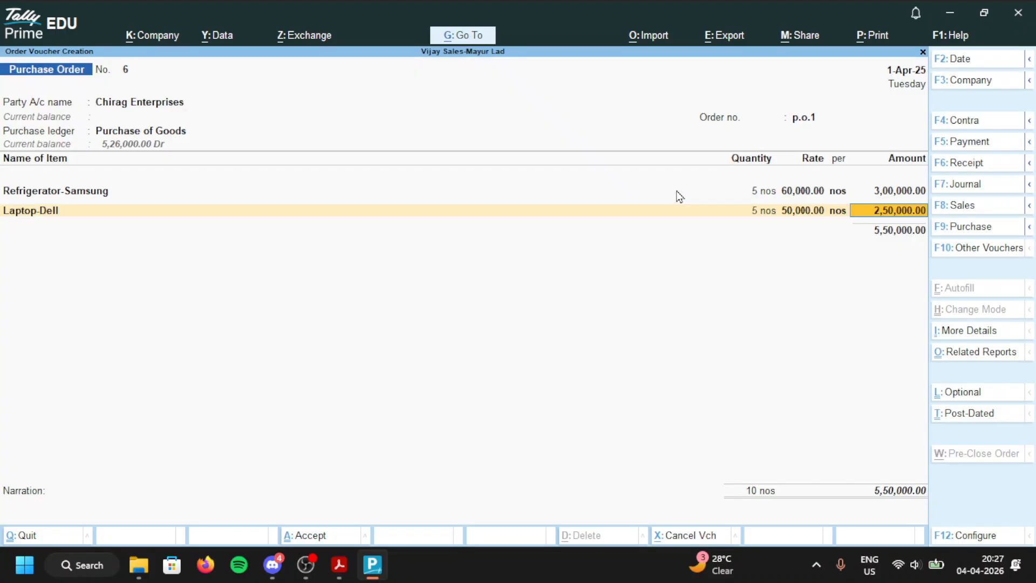
key(Return)
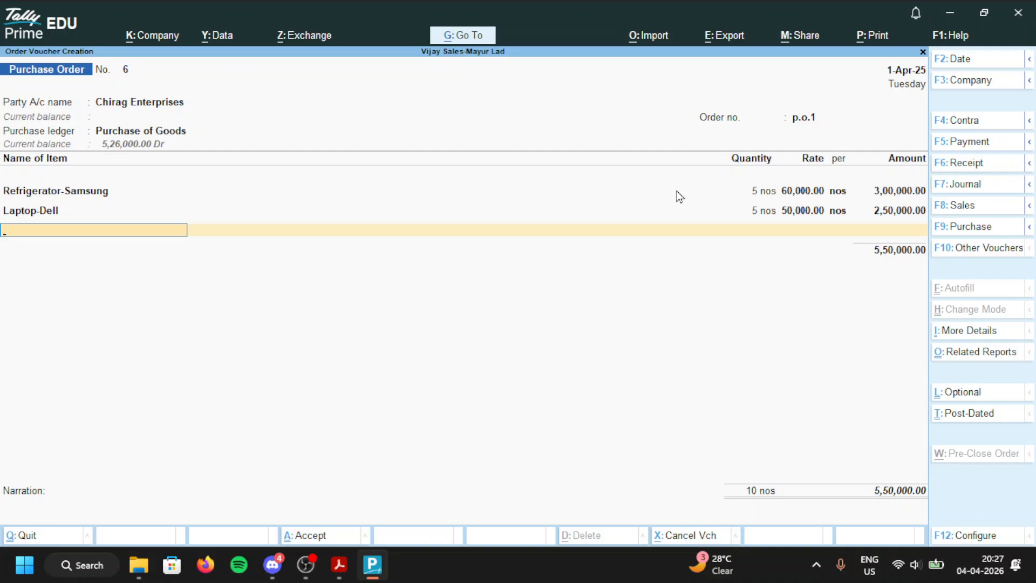
Step: Add Ear Phones -Boat to the purchase order, due on 1-Apr-25, and allocate it to Vijay Sales-Godowns
text(Bo)
key(Return)
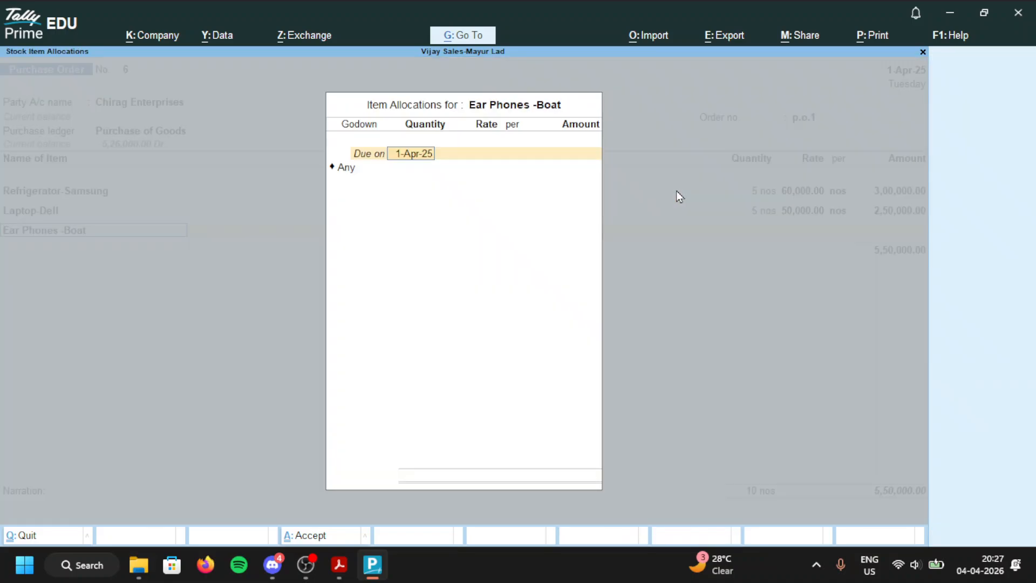
key(Return)
text(G)
key(Return)
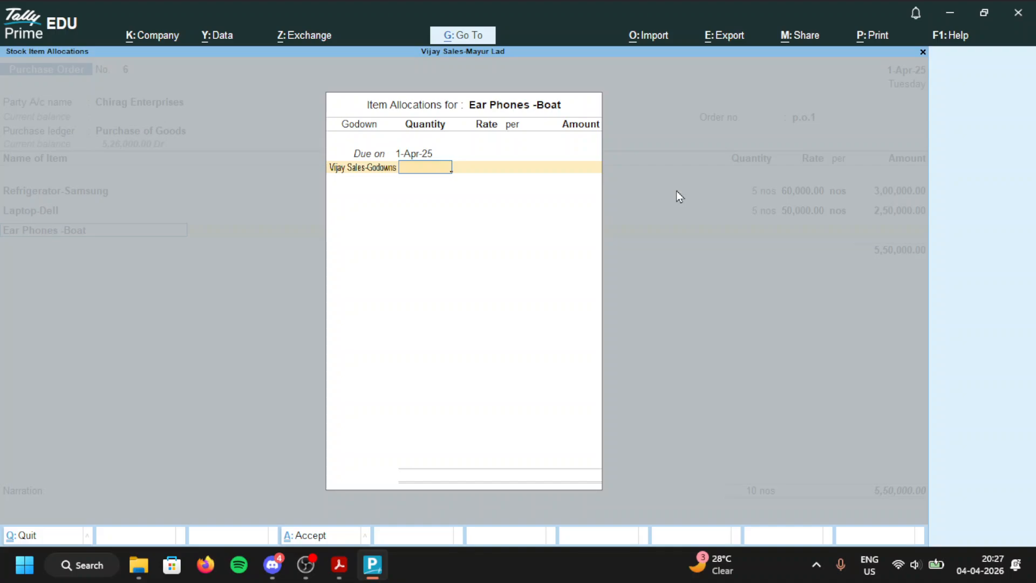
Step: Enter 5 nos at the rate of 600.00 for Ear Phones -Boat and complete its item line
text(5)
key(Return)
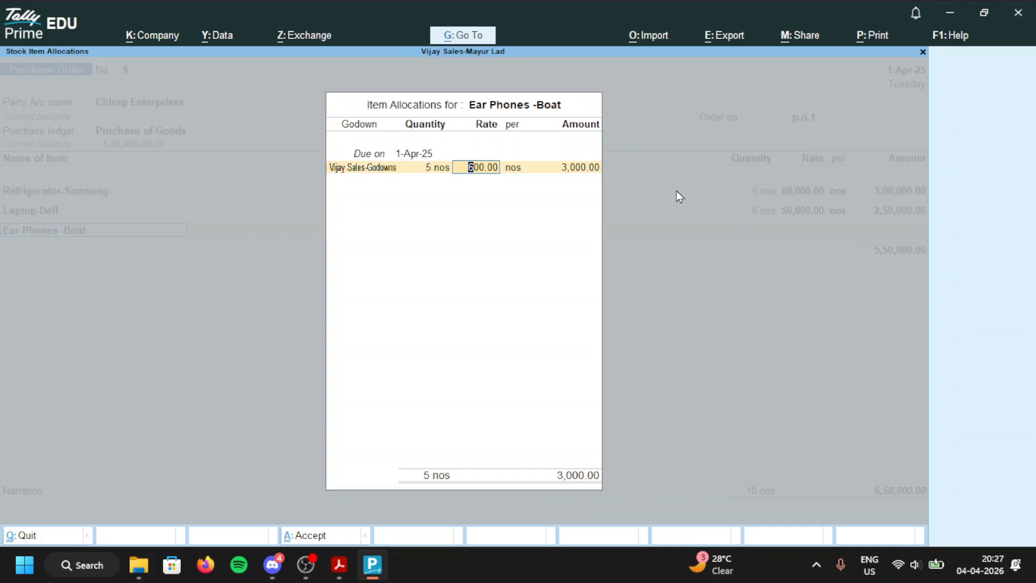
key(Return)
key(Return)
key(Return)
key(Return)
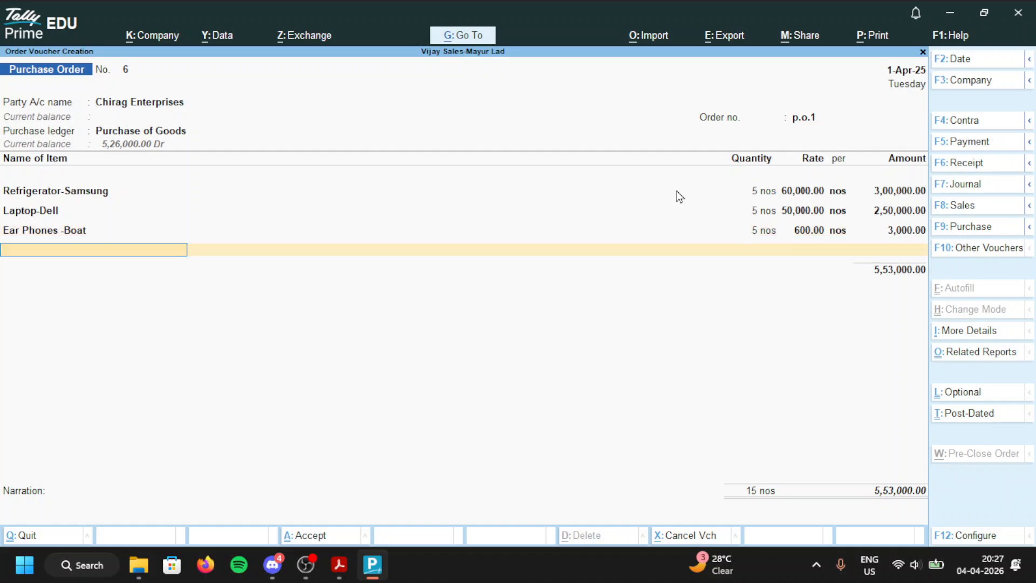
Step: End the item list, leave the narration blank and save the Chirag Enterprises purchase order
key(Return)
key(Return)
key(Return)
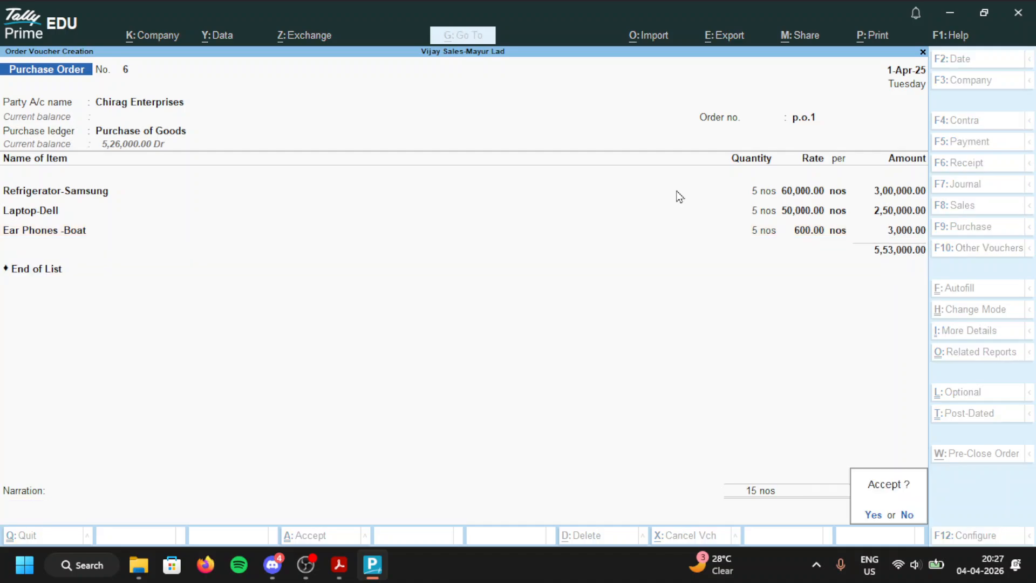
key(Return)
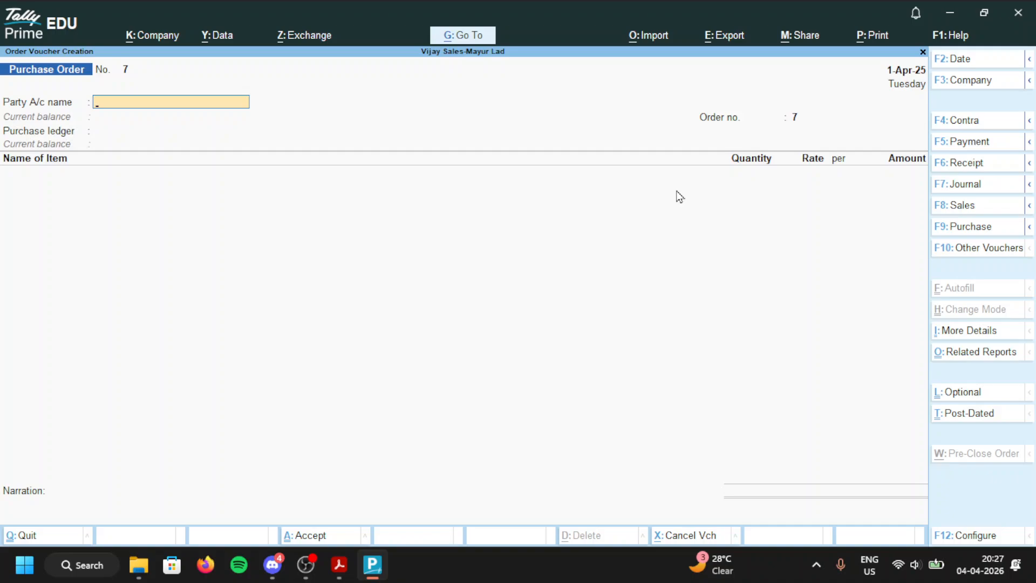
Step: Start a Receipt Note with reference number r.n.2 dated 1-Apr-25 and select Chirag Enterprises as its party
key(alt+F9)
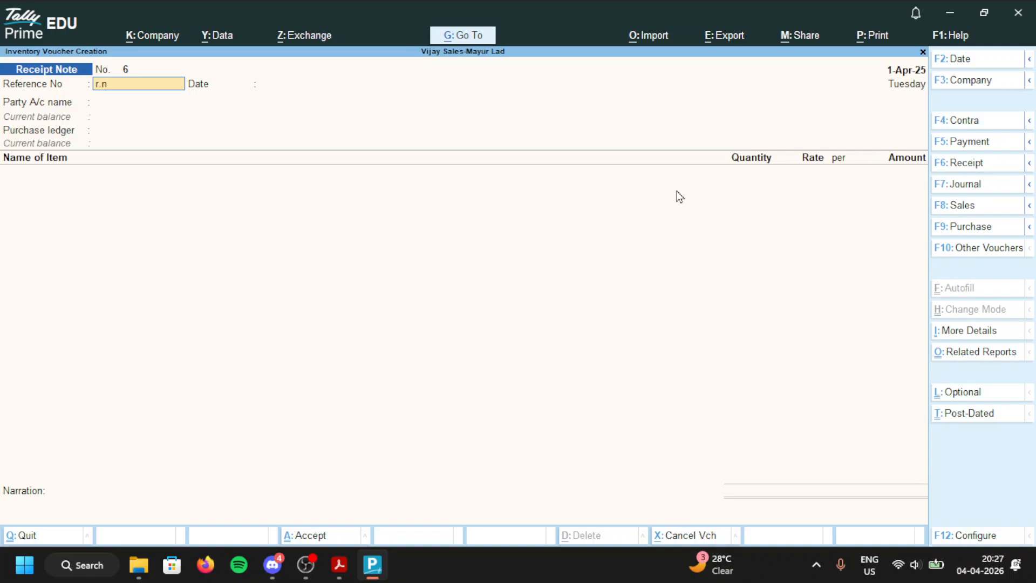
text(r.n.2)
key(Return)
key(Return)
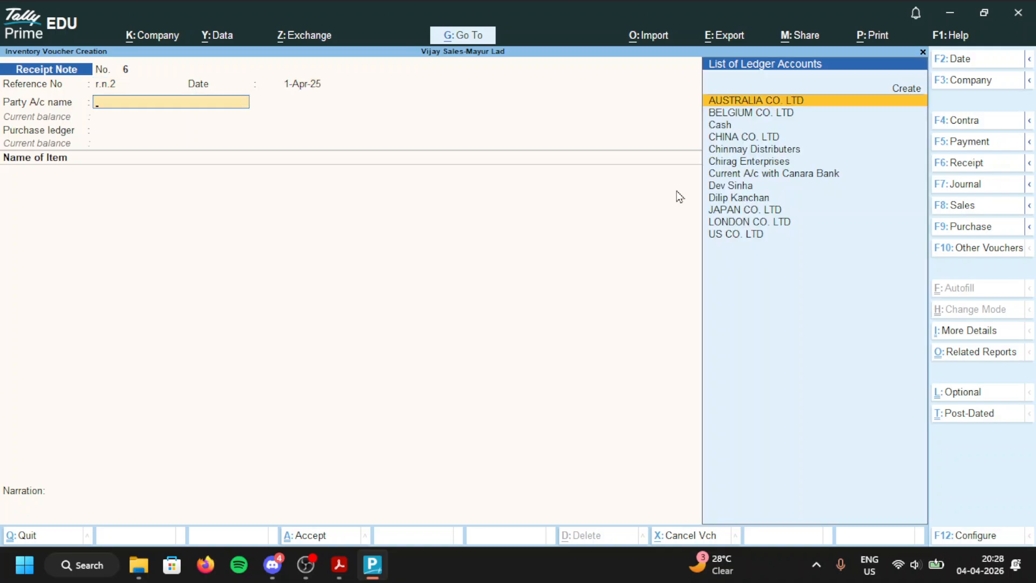
text(Ch)
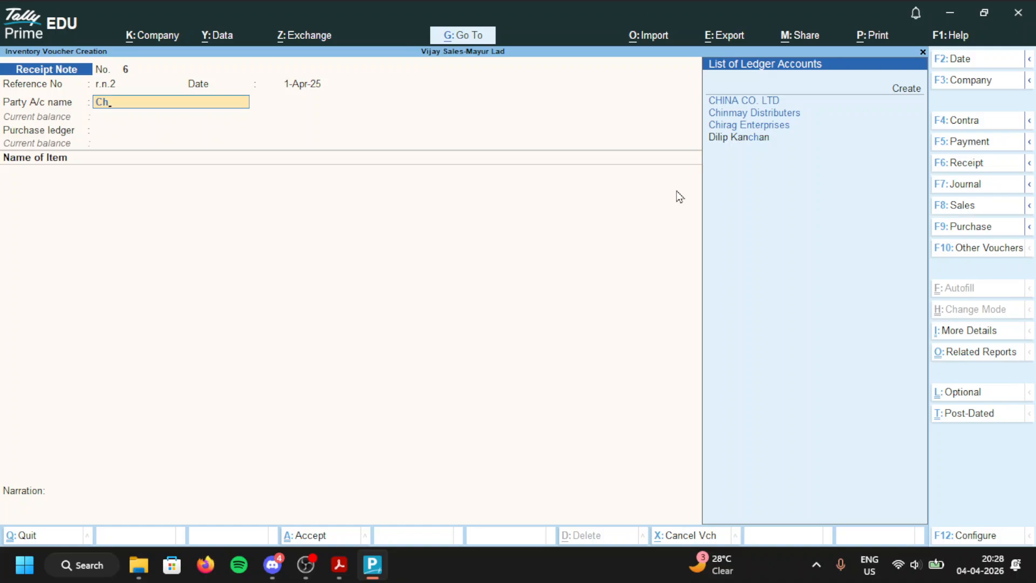
key(Down)
key(Down)
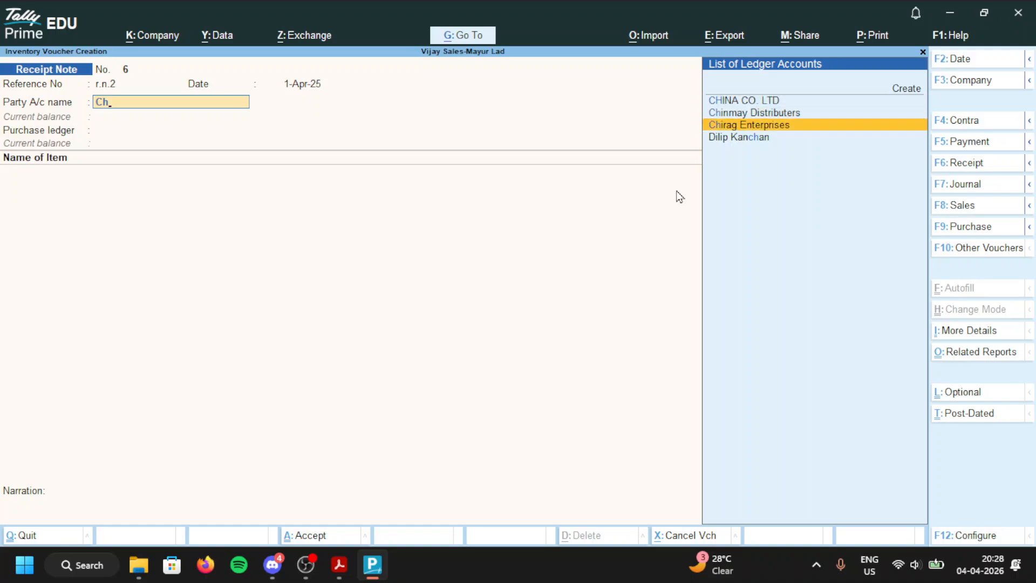
key(Return)
key(Down)
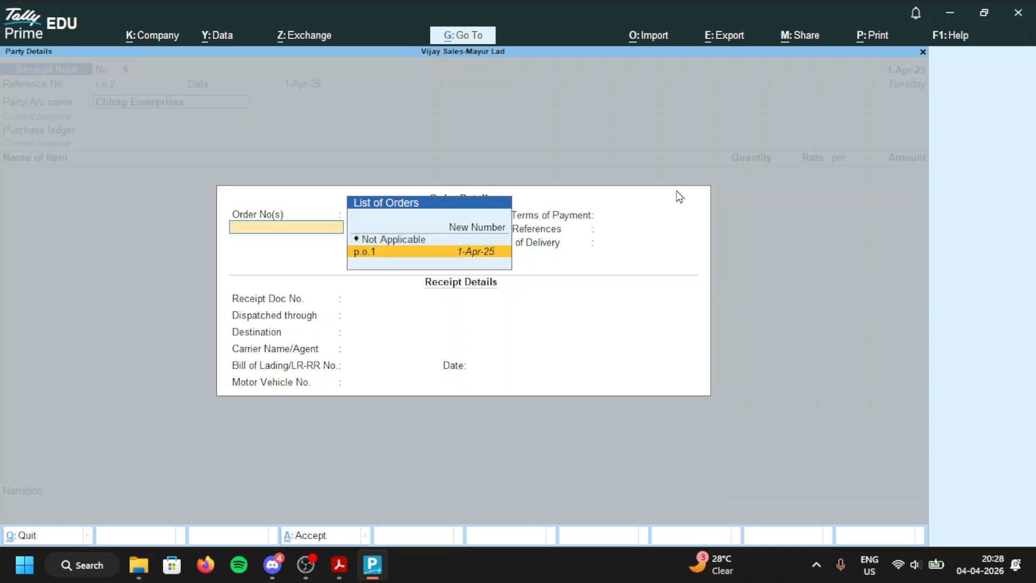
key(Up)
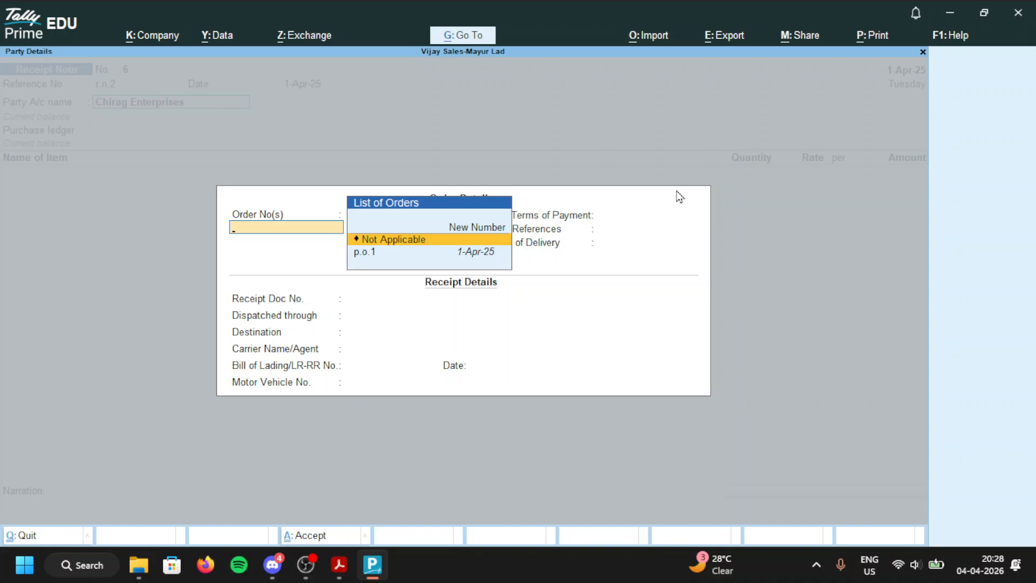
key(Escape)
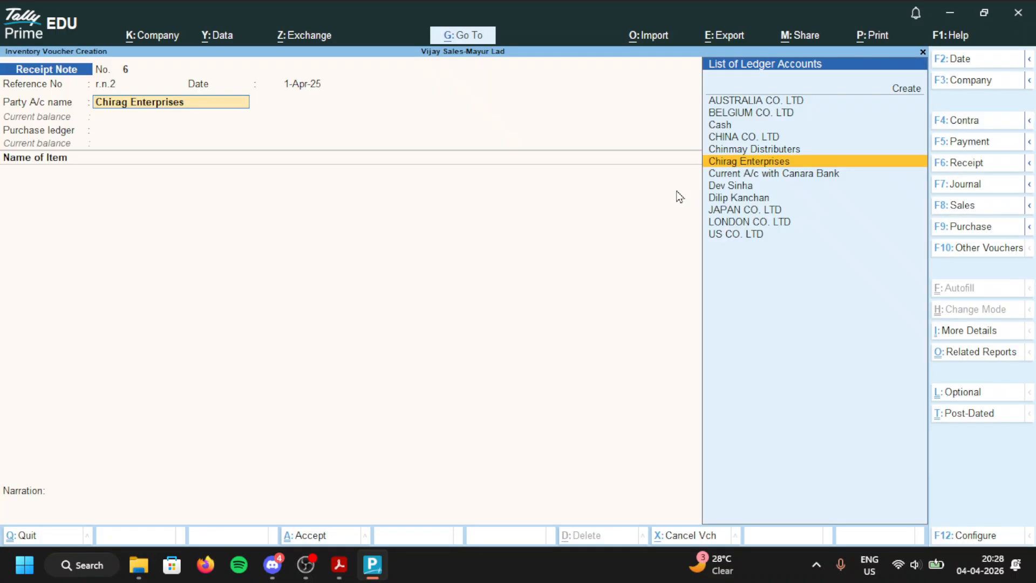
Step: Quit the unfinished Chirag Enterprises receipt note without saving it
key(Escape)
key(Escape)
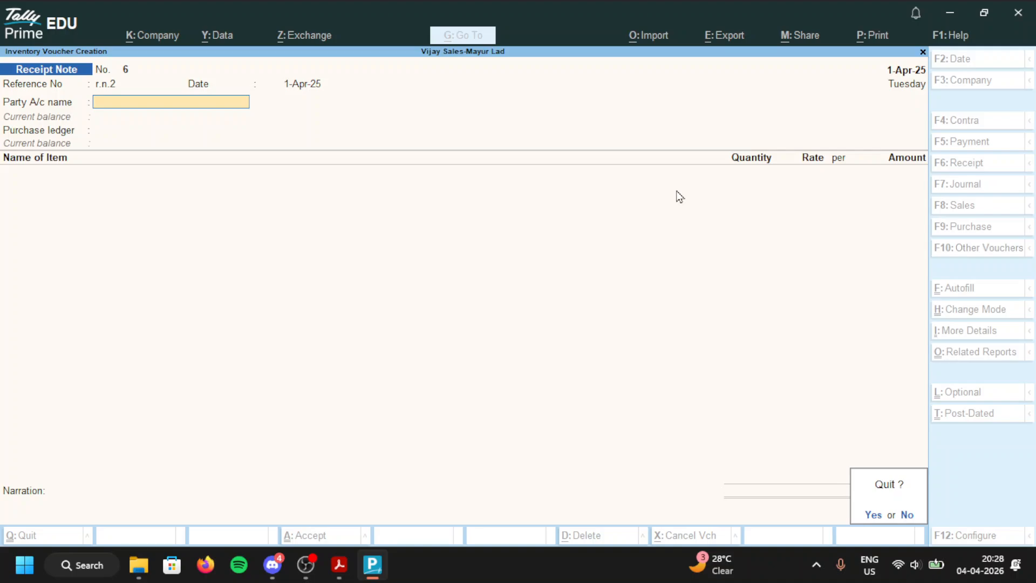
key(y)
Step: Open the Chirag Enterprises purchase order from the Day Book, change its order number to p.o.2 and save it
key(Down)
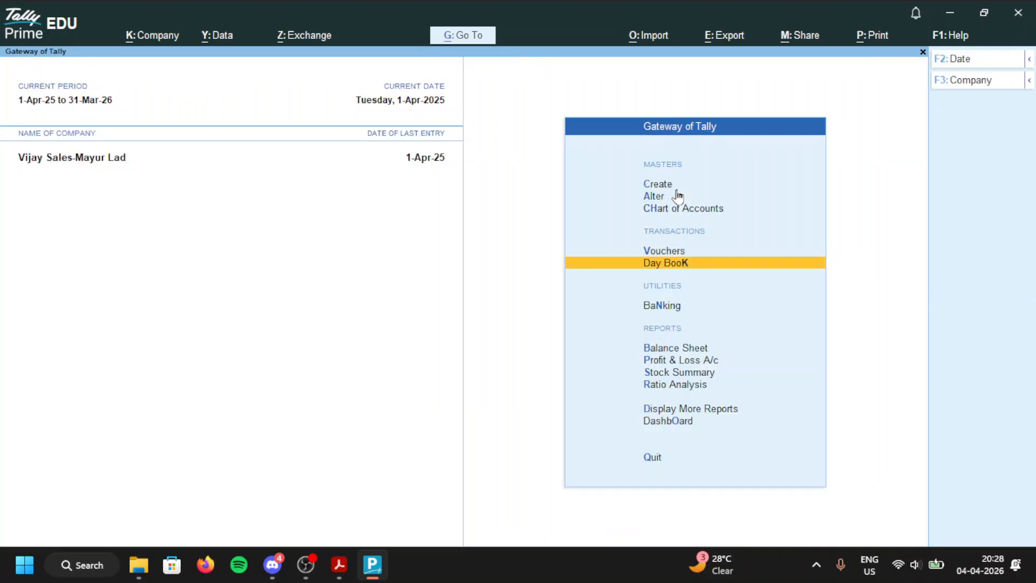
key(Return)
key(Down)
key(Down)
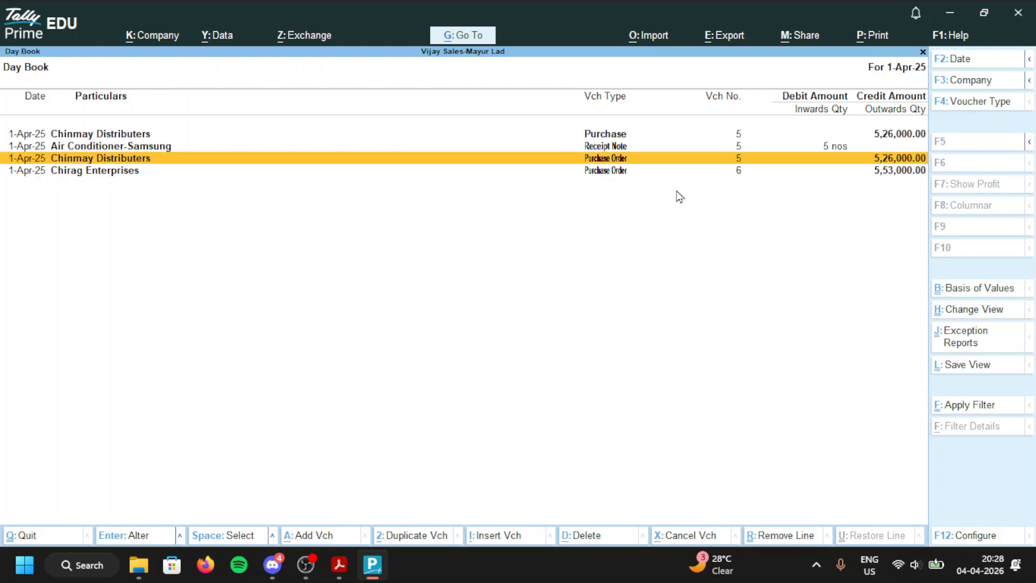
key(Down)
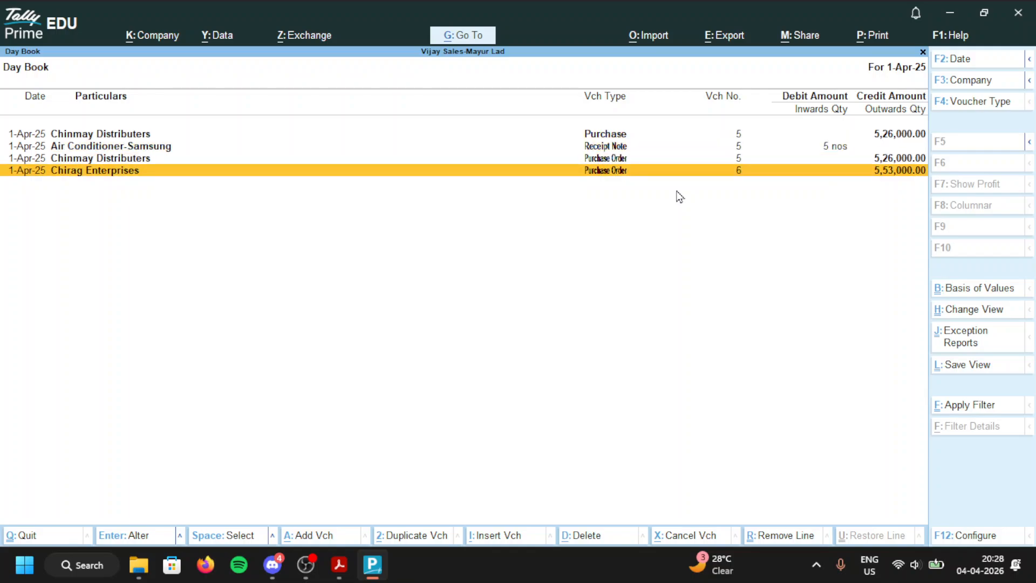
key(Return)
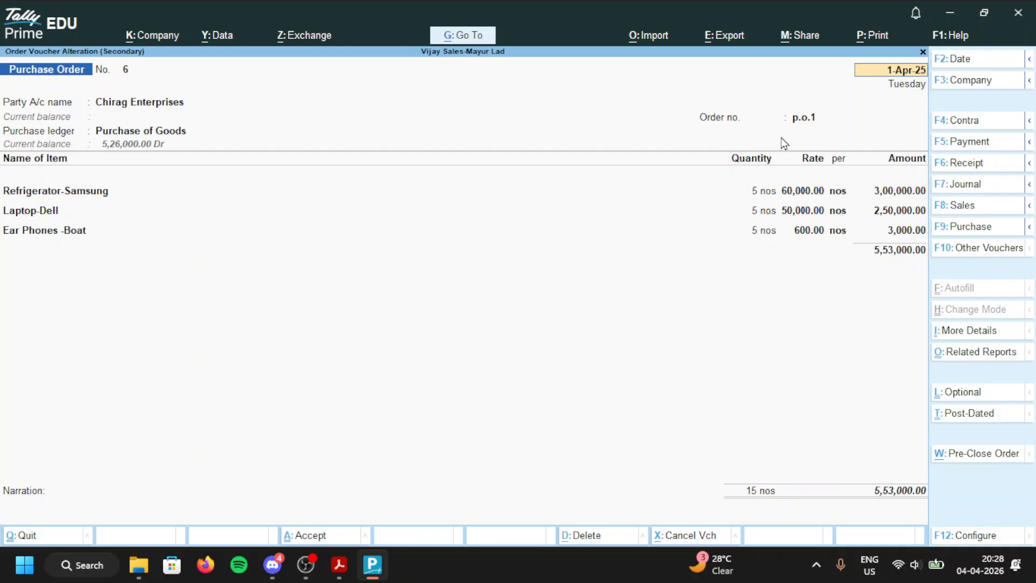
click(812, 119)
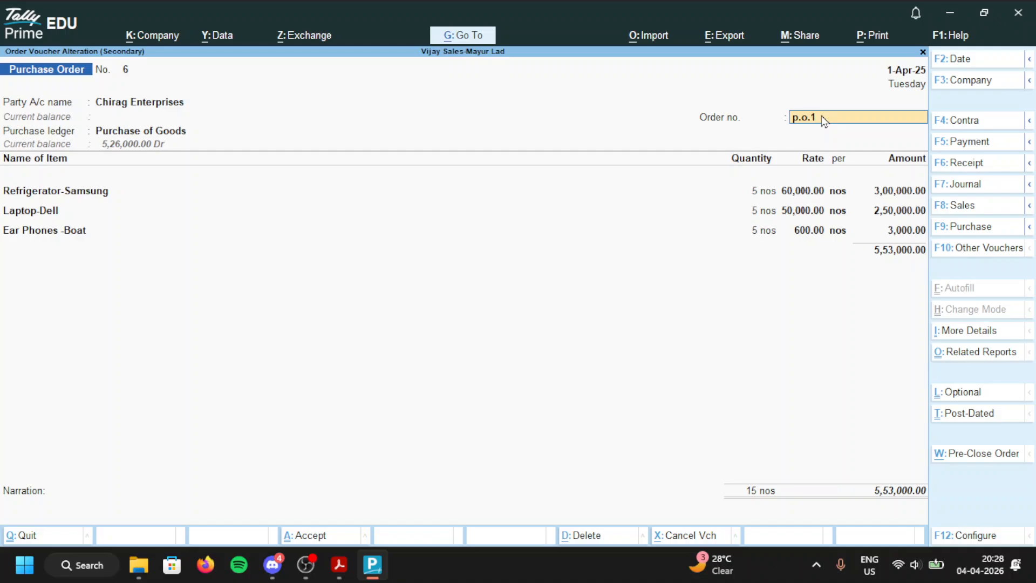
key(Return)
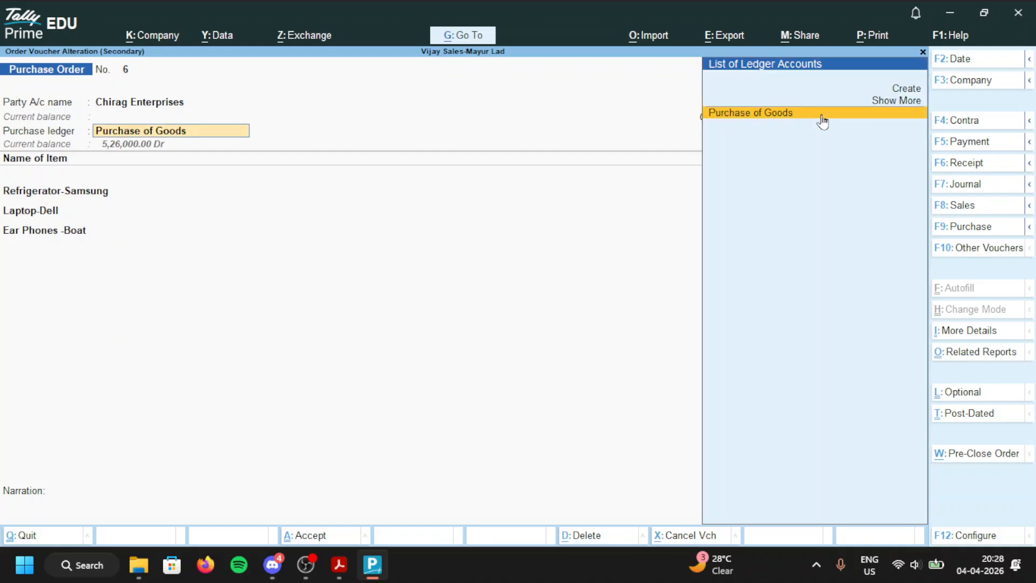
key(ctrl+a)
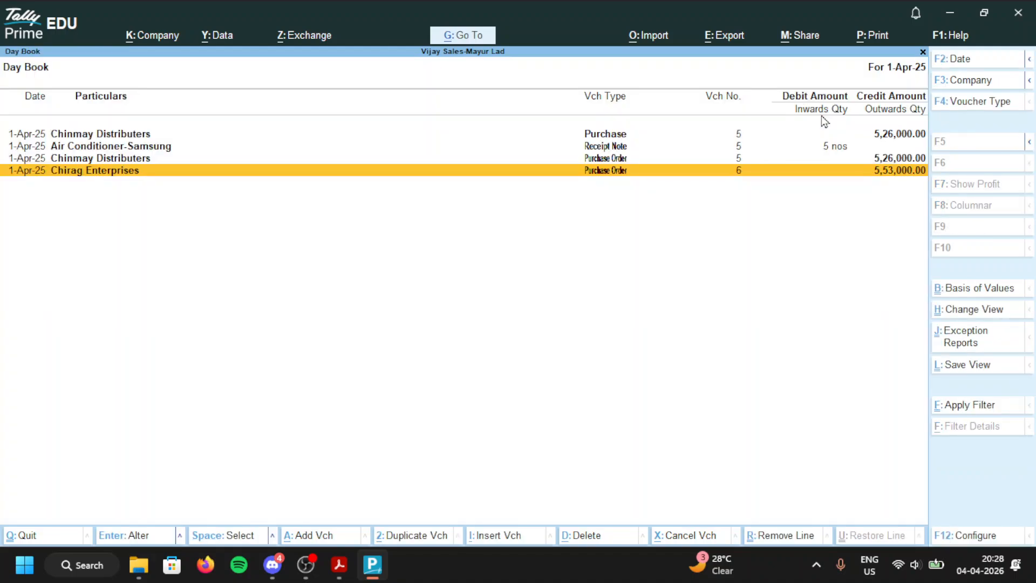
Step: Return to voucher entry and start a Receipt Note with reference number r.n.2 dated 1-Apr-25
key(Escape)
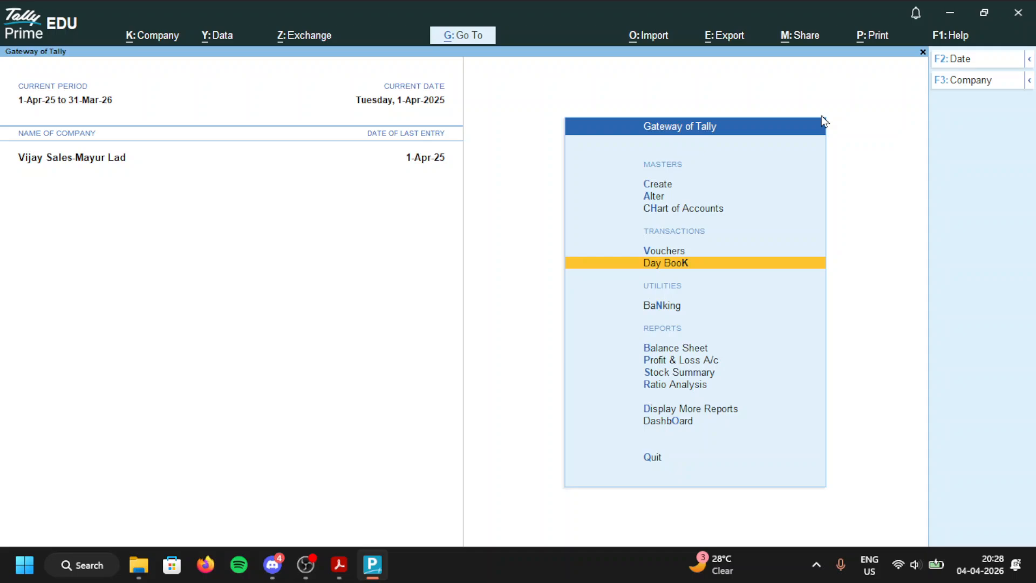
key(Up)
key(Return)
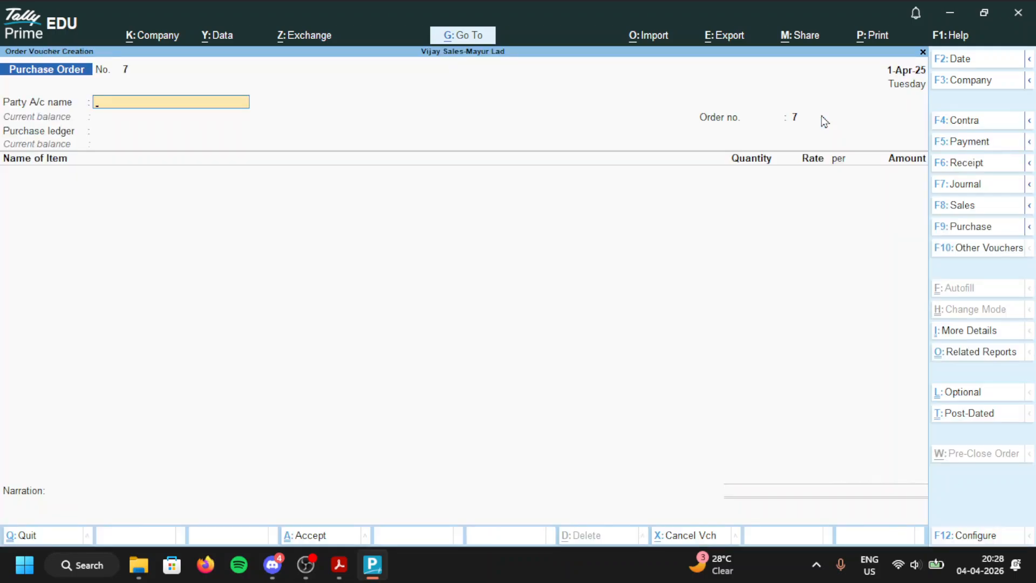
key(F9)
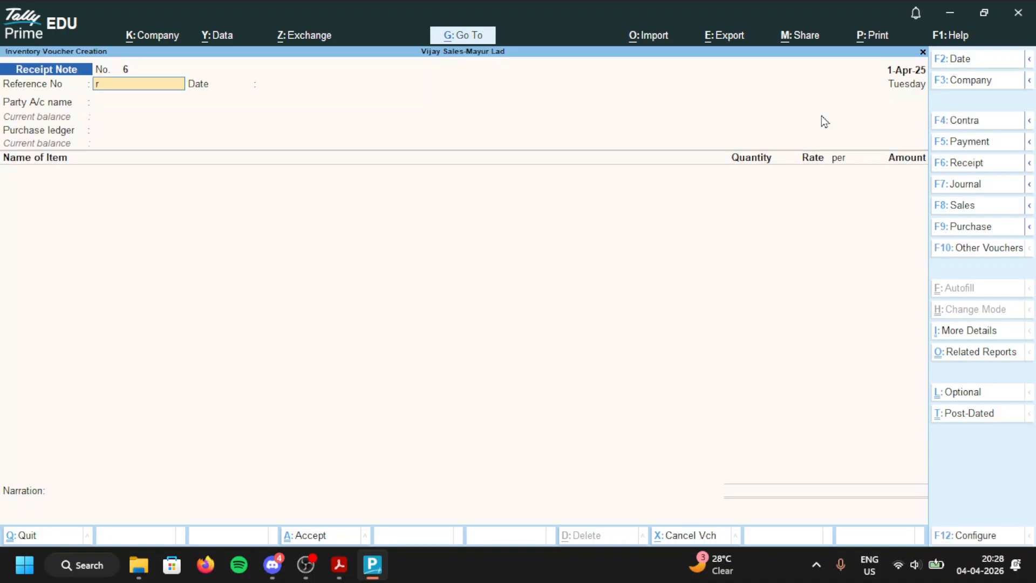
text(r.n.2)
key(Return)
key(Return)
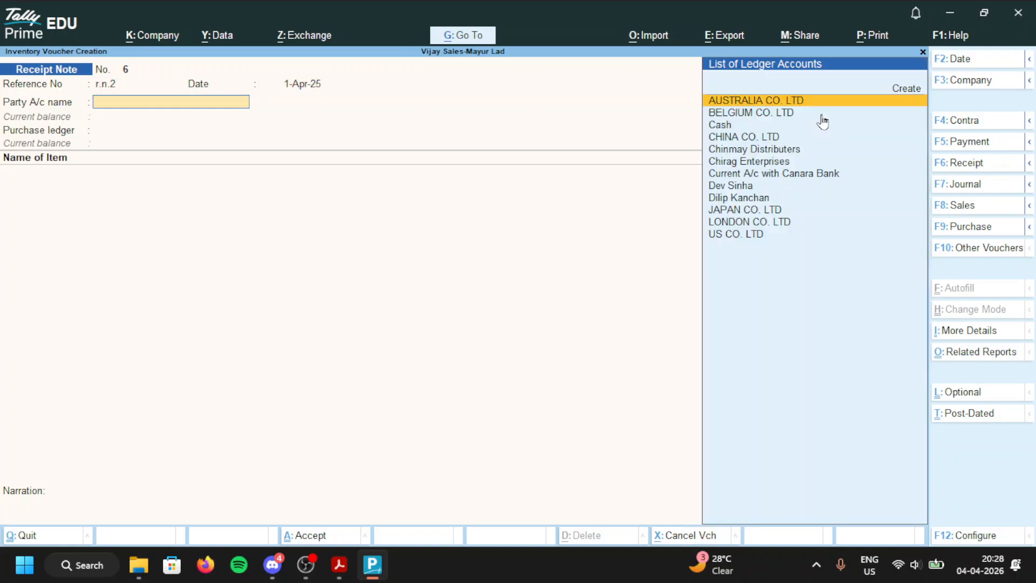
Step: Select Chirag Enterprises as the receipt note's party, link order p.o.2 and accept the party details
text(Ch)
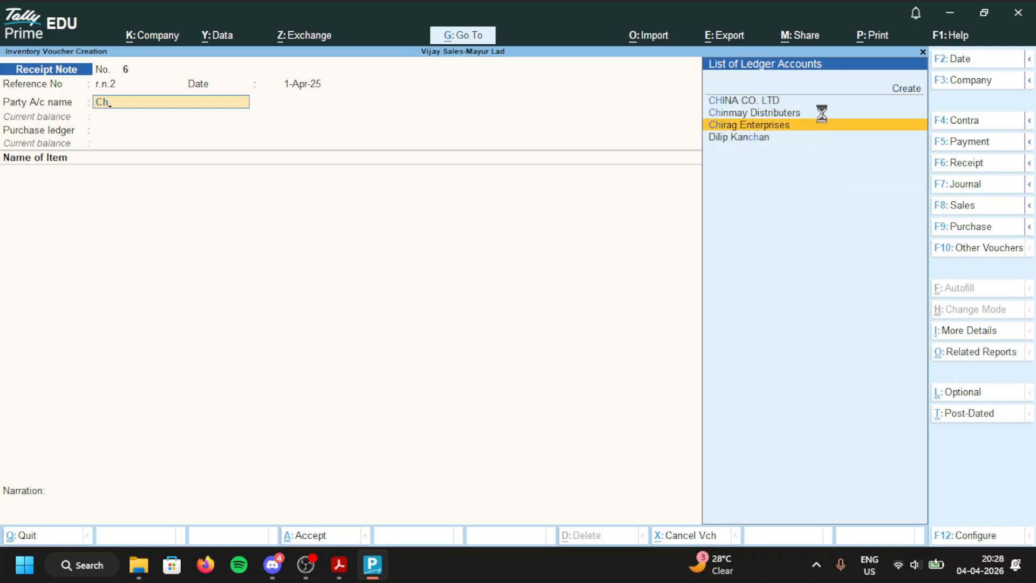
click(821, 124)
key(Down)
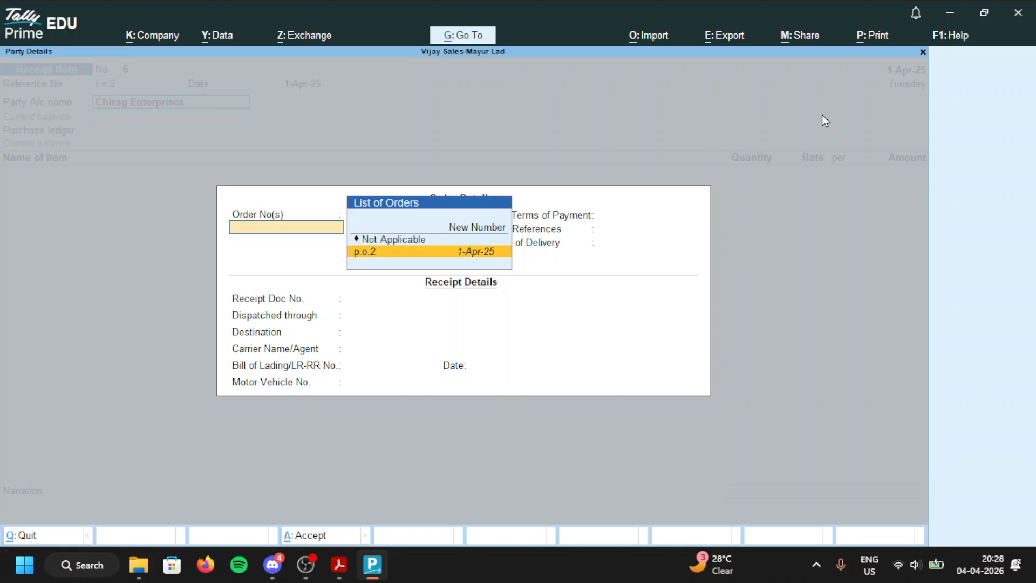
key(Return)
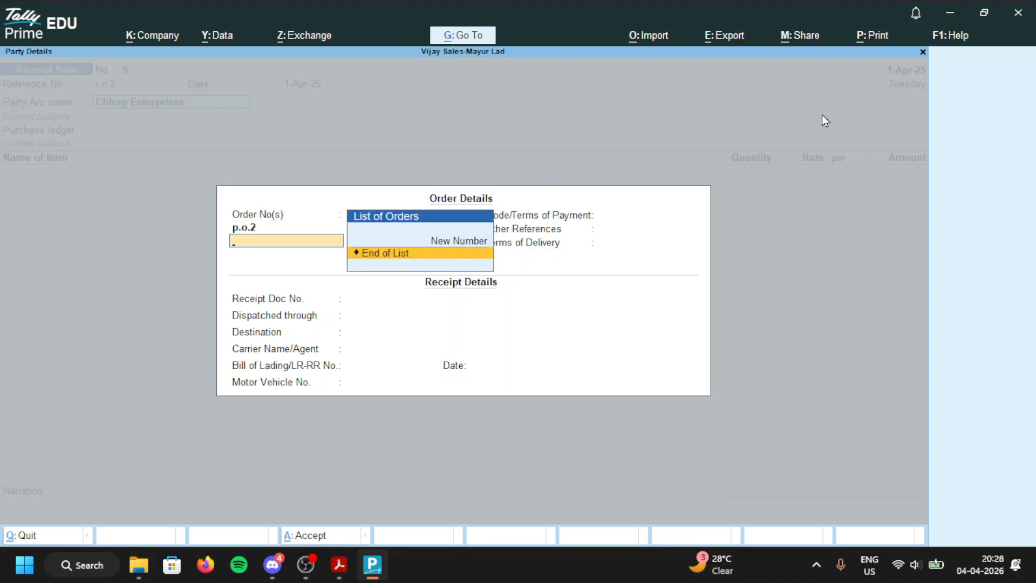
key(ctrl+a)
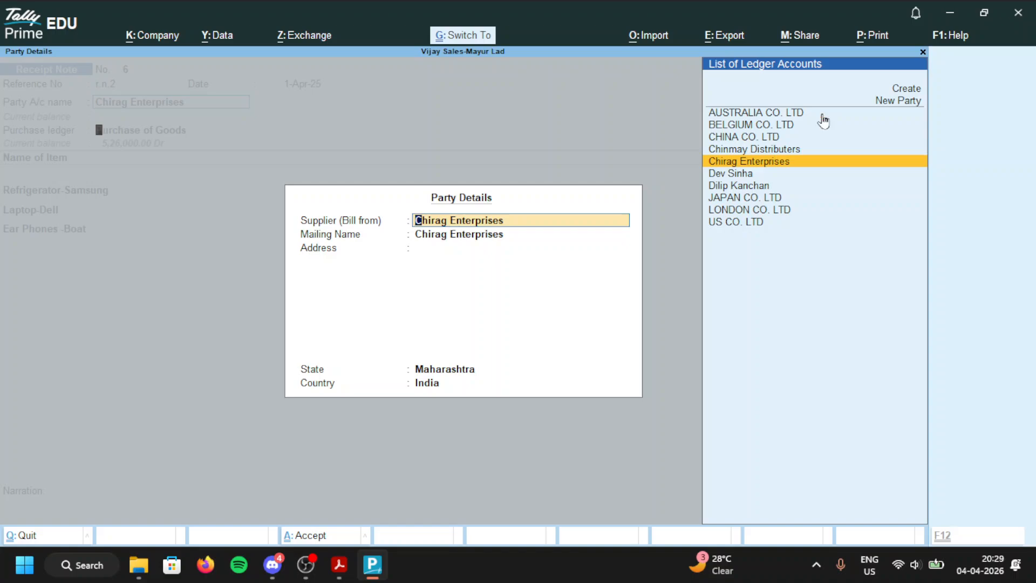
key(ctrl+a)
Step: Accept the Refrigerator-Samsung allocation in the receipt note with tracking number r.n.2, order p.o.2 and 5 nos at 60,000.00
key(Return)
key(Return)
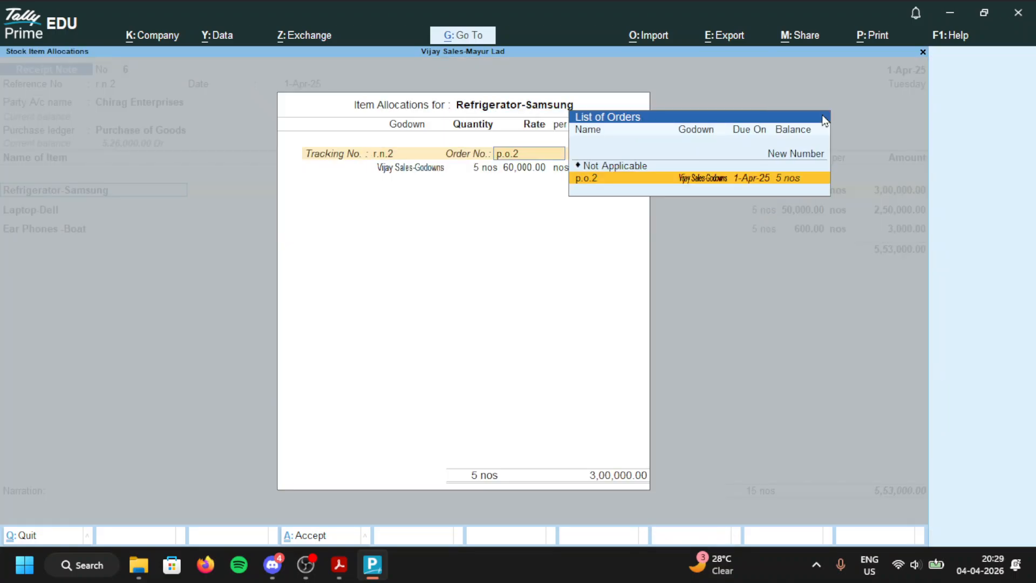
key(Return)
key(Return)
key(Return)
key(Return)
key(Return)
key(Return)
key(Return)
key(Return)
key(Return)
key(Return)
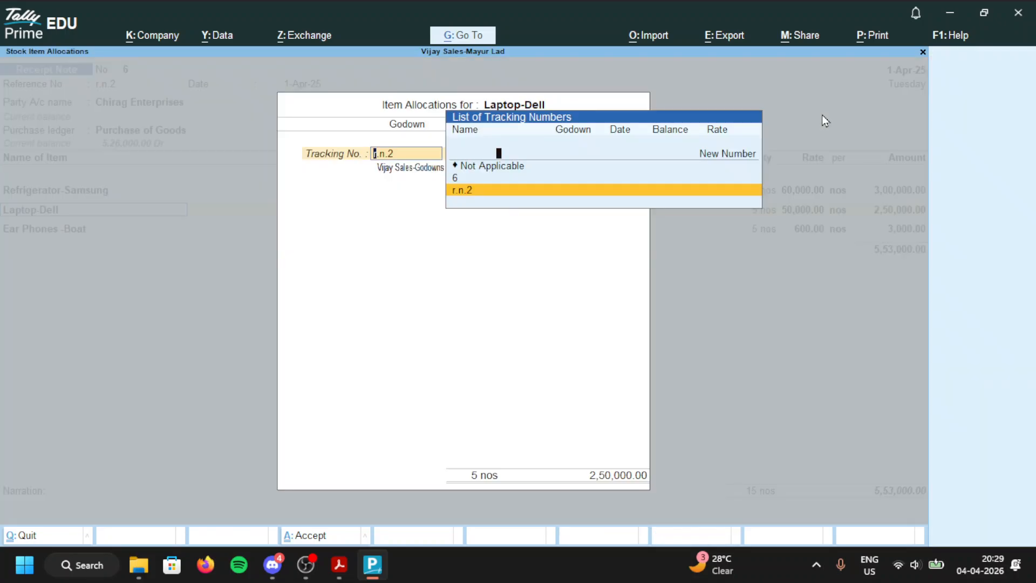
Step: Accept the Laptop-Dell allocation in the receipt note under tracking number r.n.2, with 5 nos at 50,000.00
key(Return)
key(Return)
key(Return)
key(Return)
key(Return)
key(Return)
key(Return)
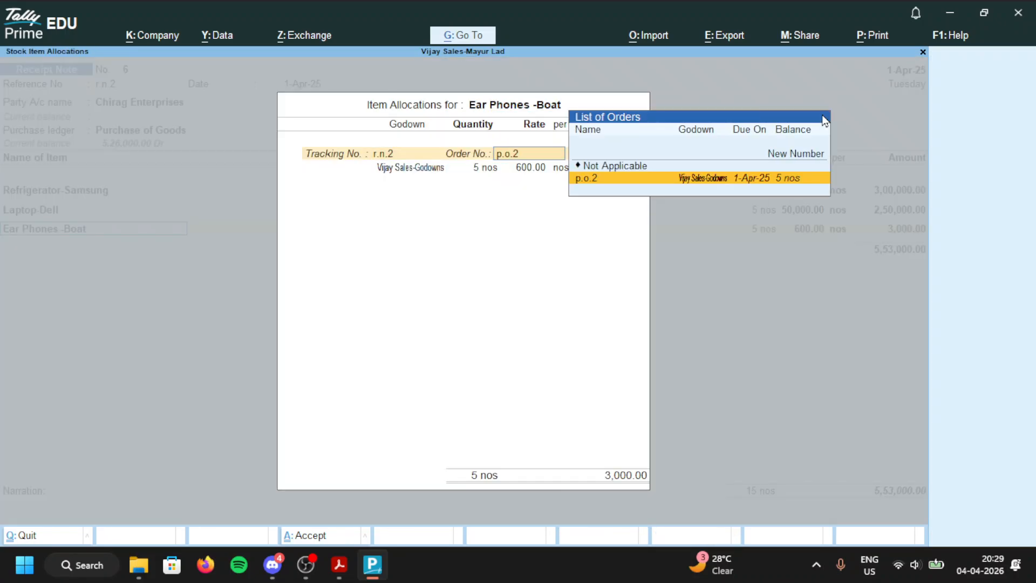
Step: Accept the Ear Phones -Boat allocation against order p.o.2 in the receipt note, with 5 nos at 600.00
key(Return)
key(Return)
key(Return)
key(Return)
key(Return)
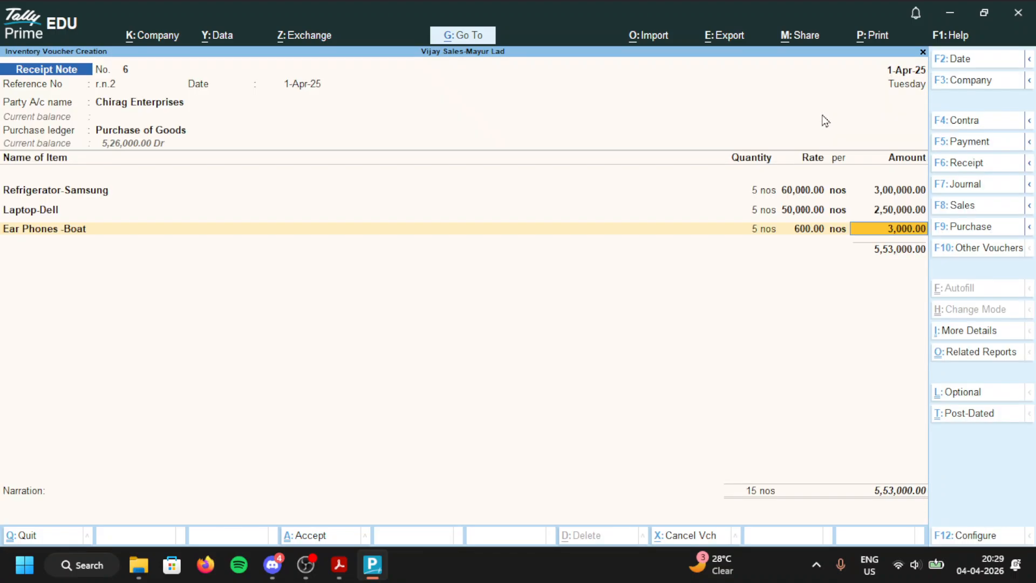
Step: End the receipt note's item list, leave the narration blank and save the voucher
key(Return)
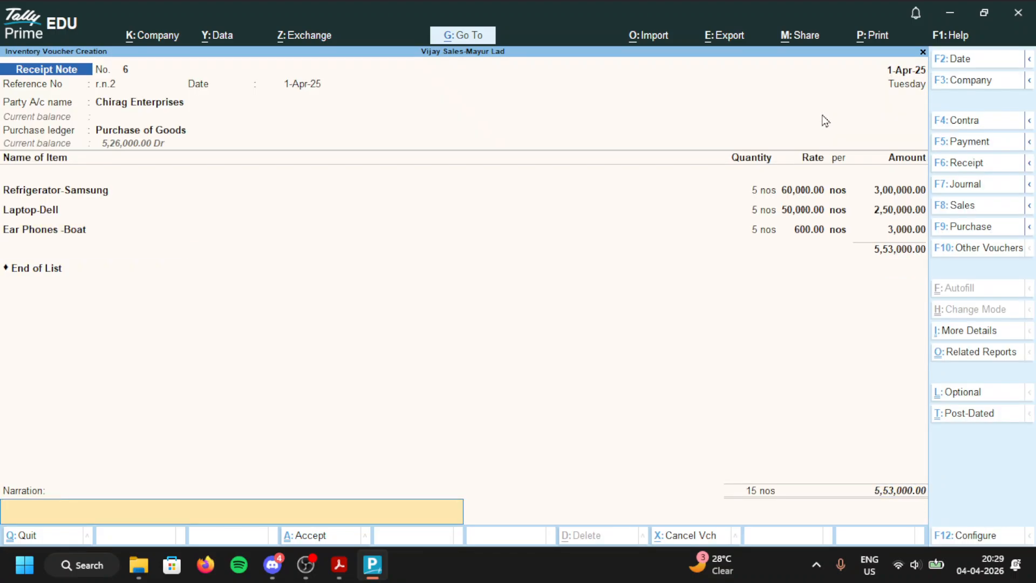
key(Return)
key(Return)
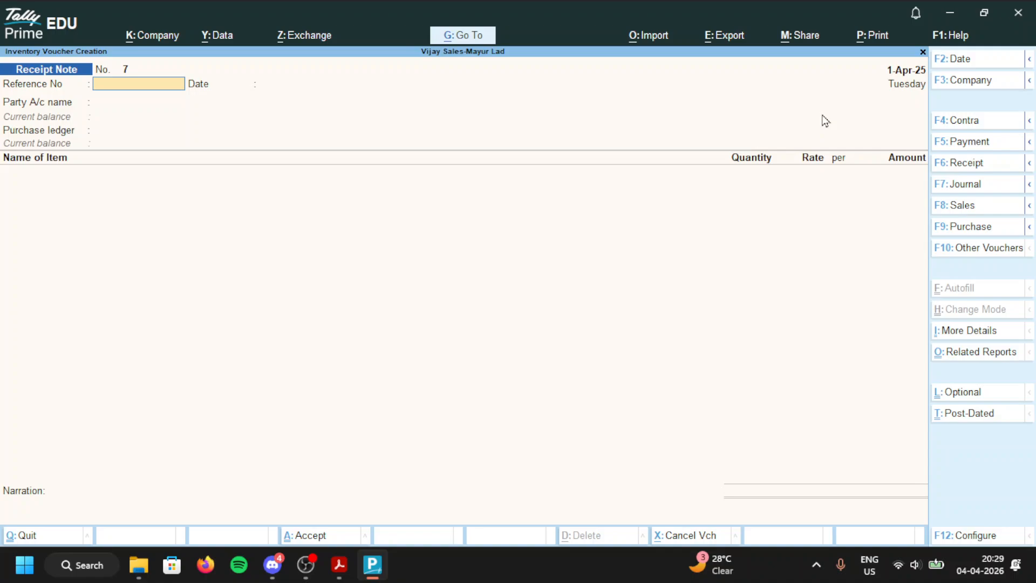
Step: Start a Purchase voucher with supplier invoice number 48 dated 1-Apr-25 and select Chirag Enterprises as its party
key(F9)
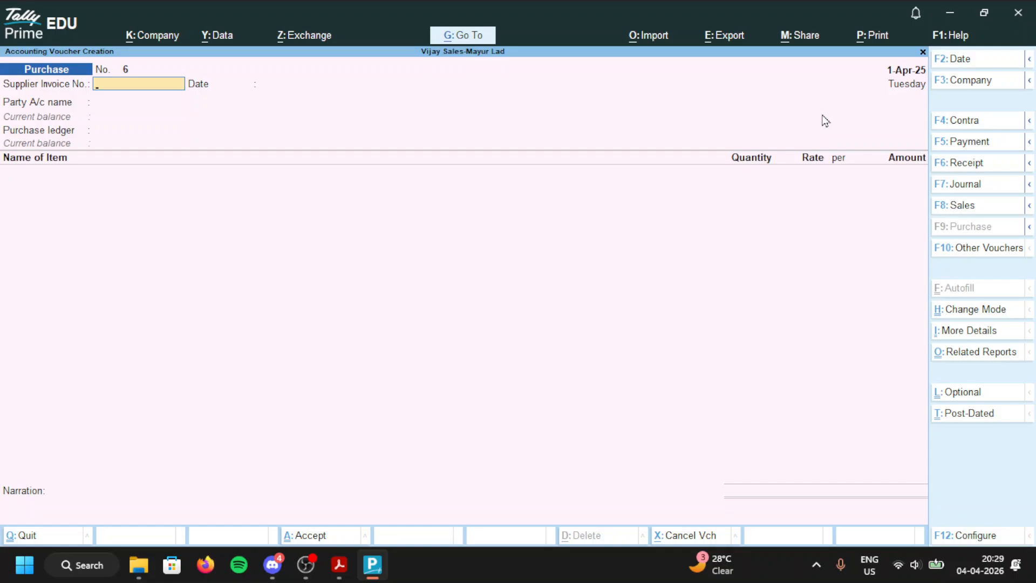
text(48)
key(Return)
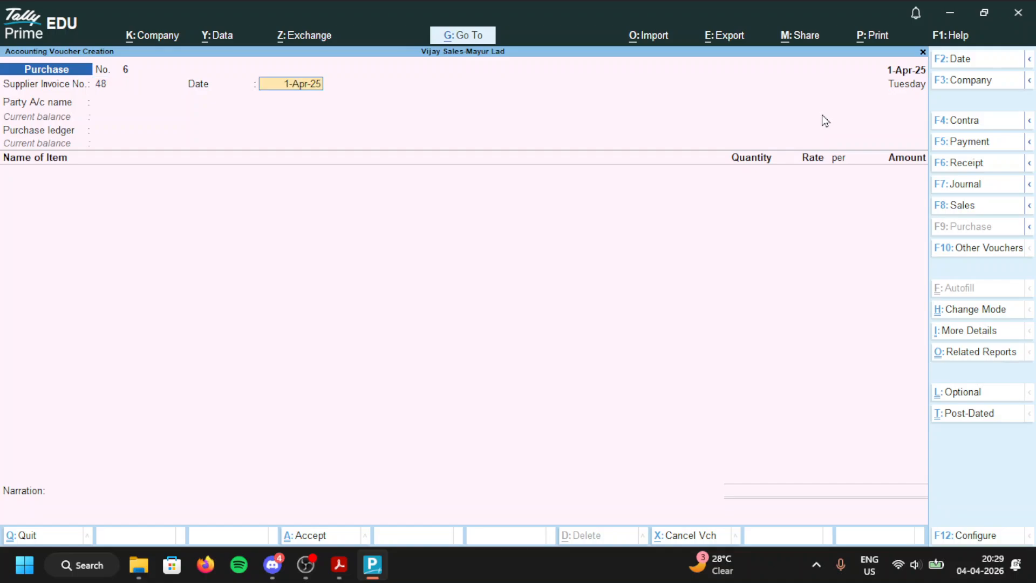
key(Return)
text(C)
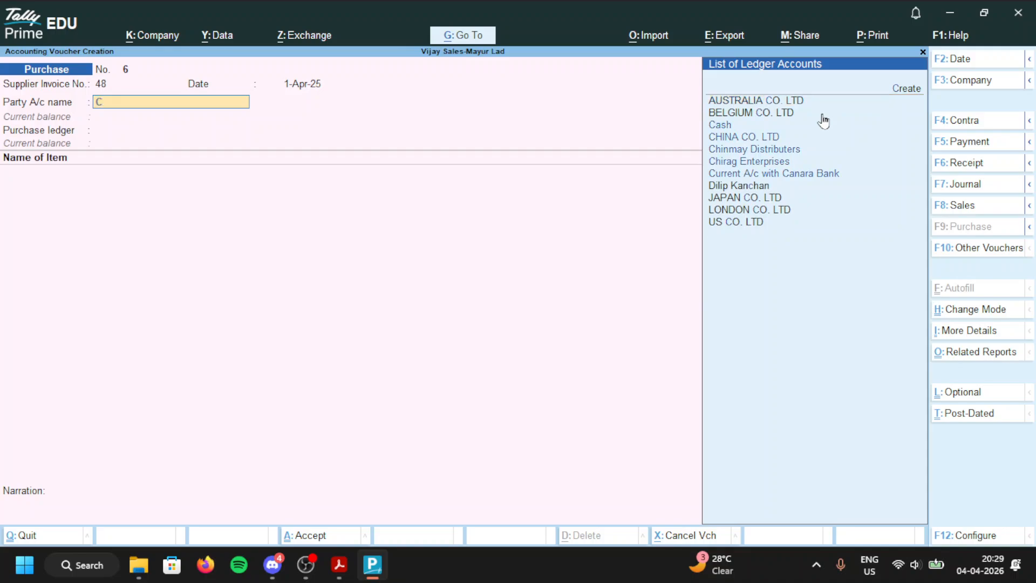
text(hirag)
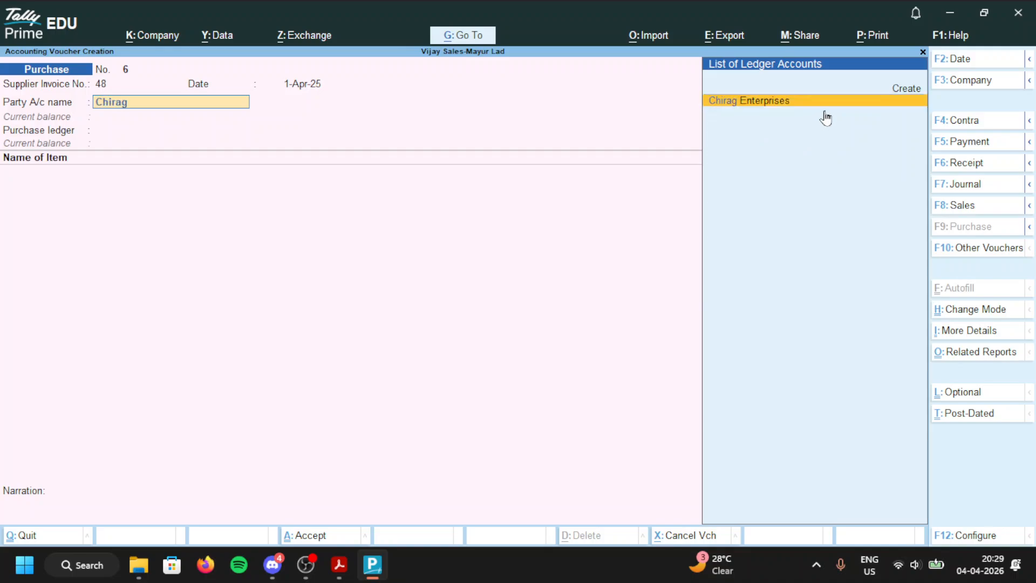
key(Return)
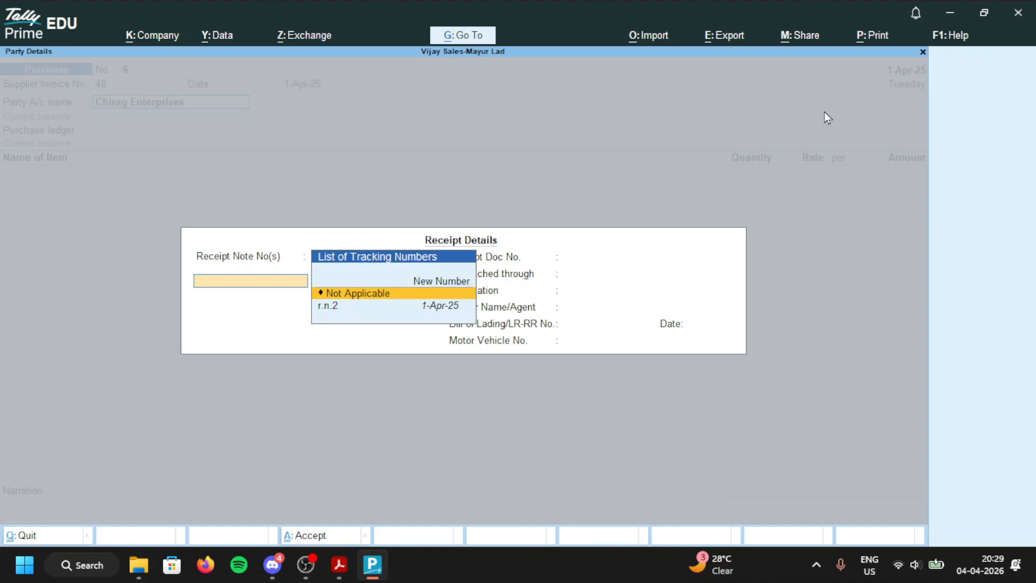
Step: Link receipt note r.n.2 dated 1-Apr-25 to the purchase voucher and accept the receipt details
key(Down)
key(Return)
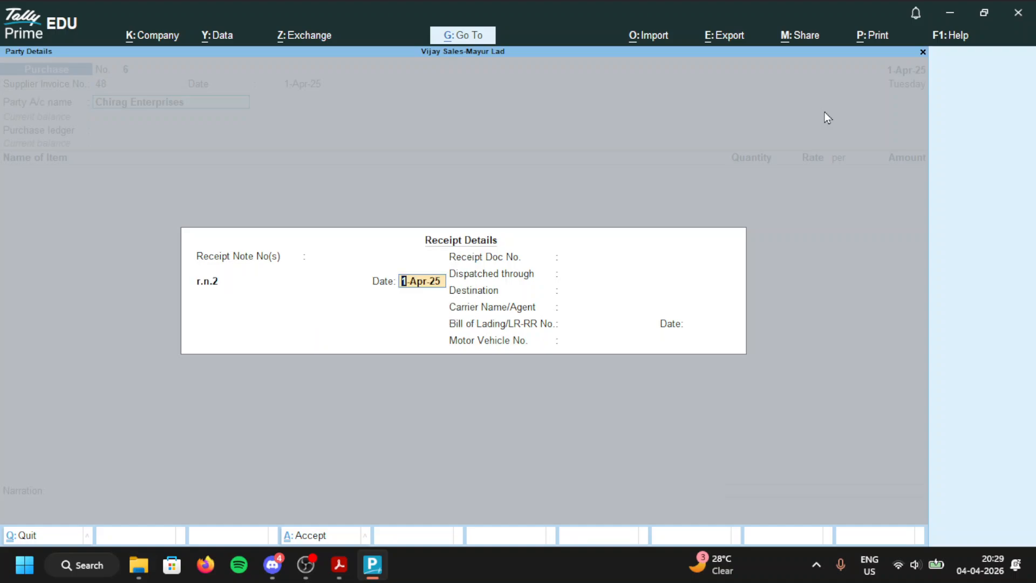
key(Return)
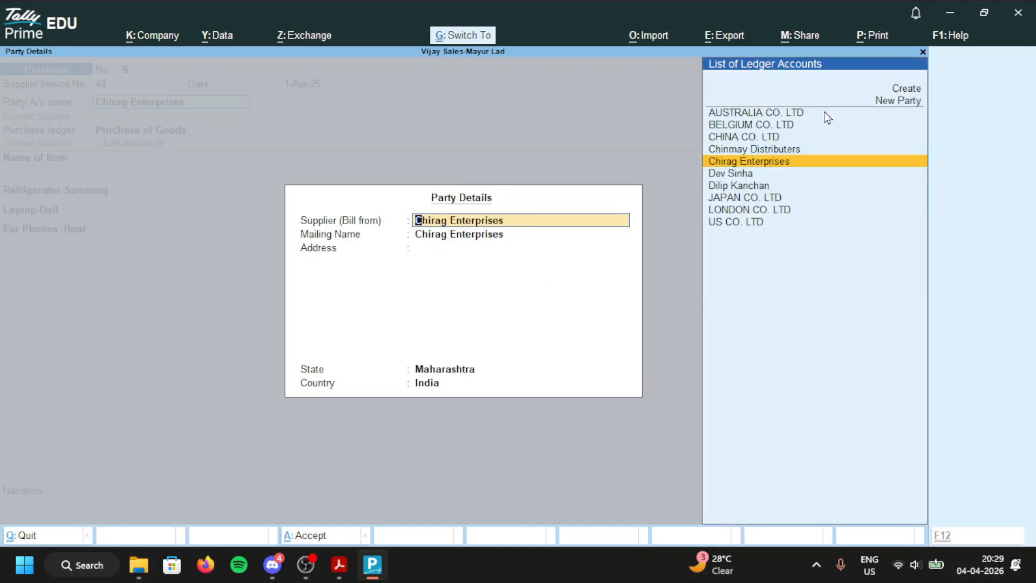
Step: Accept the party details and Purchase of Goods ledger, and confirm Refrigerator-Samsung's 5 nos at 60,000.00 under r.n.2 and p.o.2
key(Return)
key(Return)
key(Return)
key(Return)
key(Return)
key(Return)
key(Return)
key(Return)
key(Return)
key(Return)
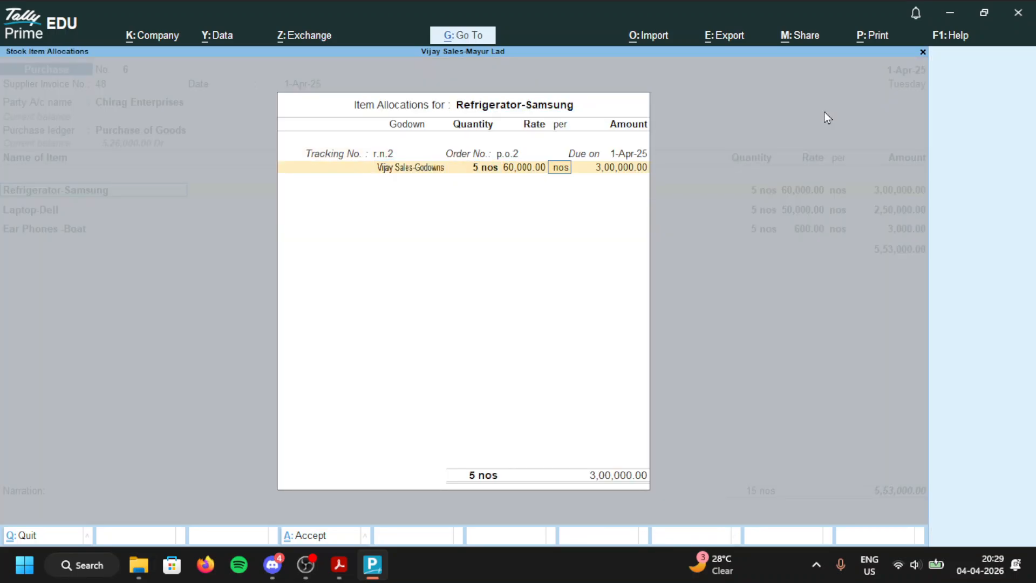
Step: Complete the Refrigerator-Samsung line and confirm Laptop-Dell's allocation of 5 nos at 50,000.00 under tracking number r.n.2
key(Return)
key(Return)
key(Return)
key(Return)
key(Return)
key(Return)
key(Return)
key(Return)
key(Return)
key(Return)
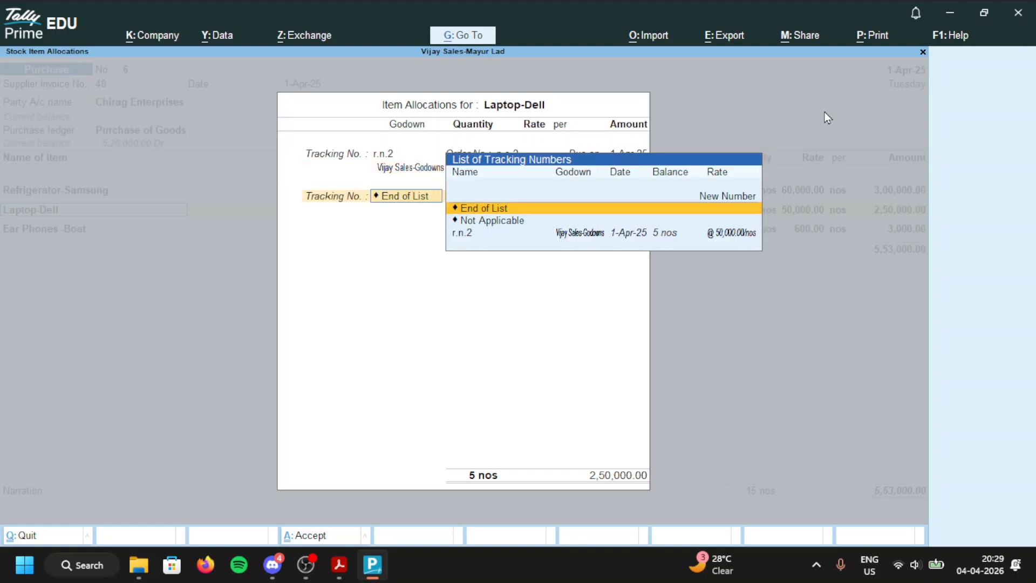
Step: Confirm the Ear Phones -Boat line of 5 nos at 600.00 and end the purchase voucher's item list
key(Return)
key(Return)
key(Return)
key(Return)
key(Return)
key(Return)
key(Return)
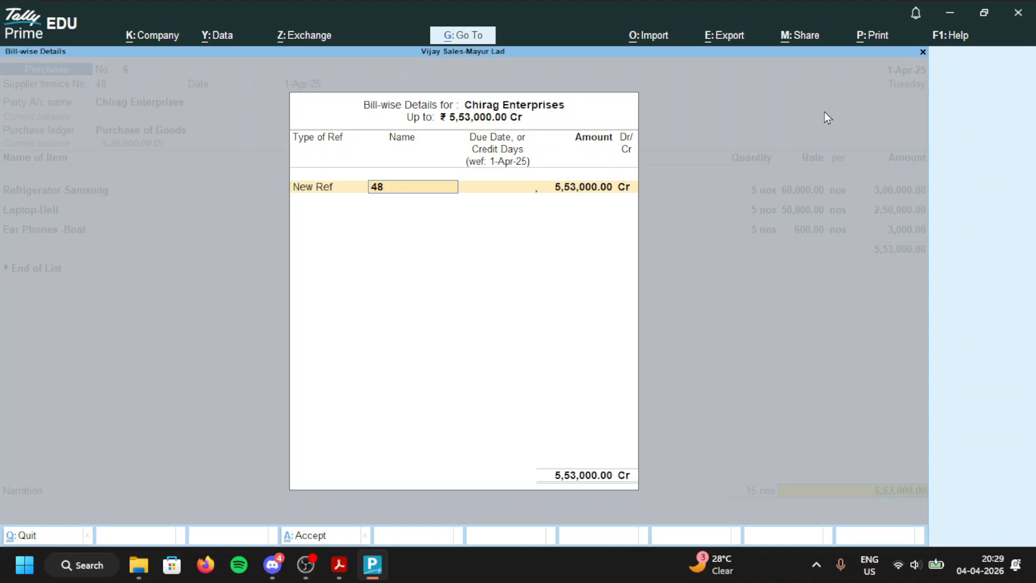
Step: Accept bill-wise New Ref 48 for 5,53,000.00 Cr, leave the narration blank and save the purchase voucher
key(Return)
key(Return)
key(Return)
key(Return)
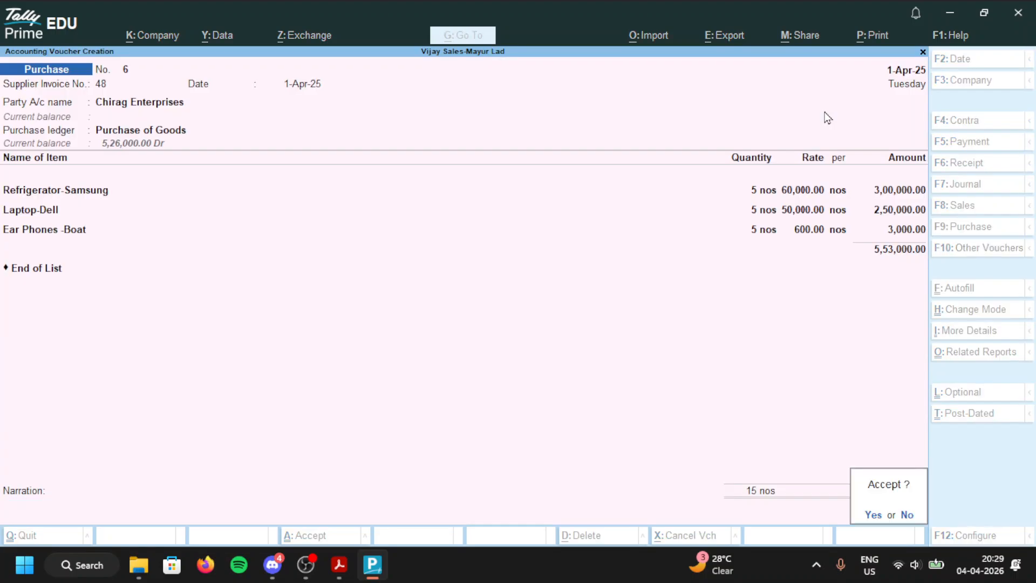
key(Return)
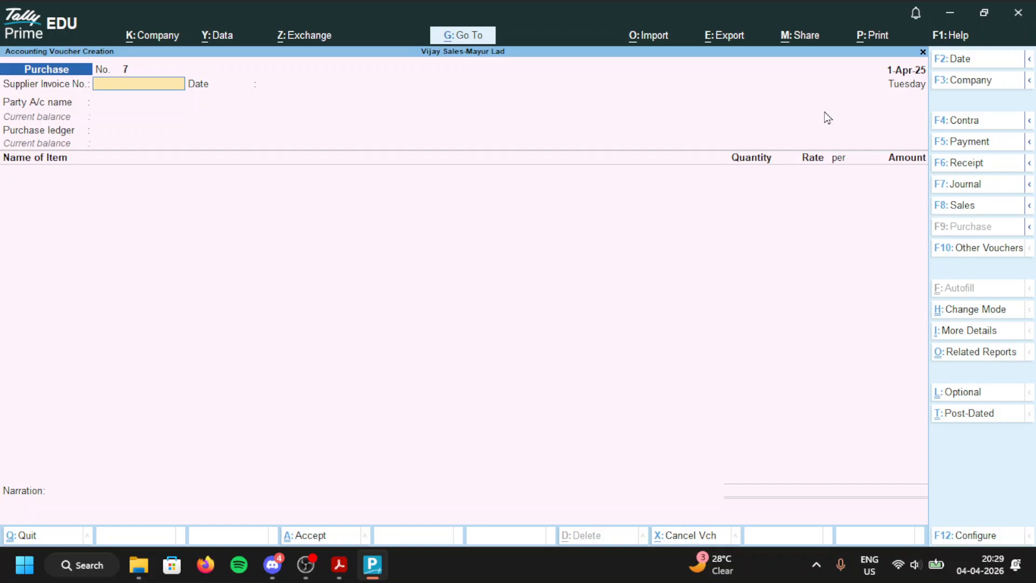
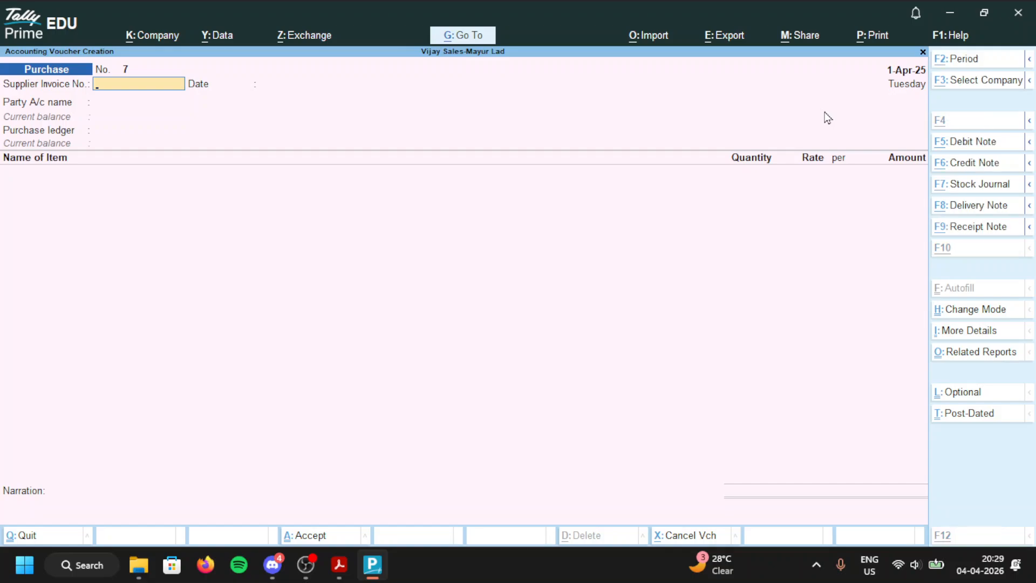
Step: Examine the remaining purchase orders and the stock transfer tasks in tally sem 3.pdf in Acrobat, and return to TallyPrime
key(alt+Tab)
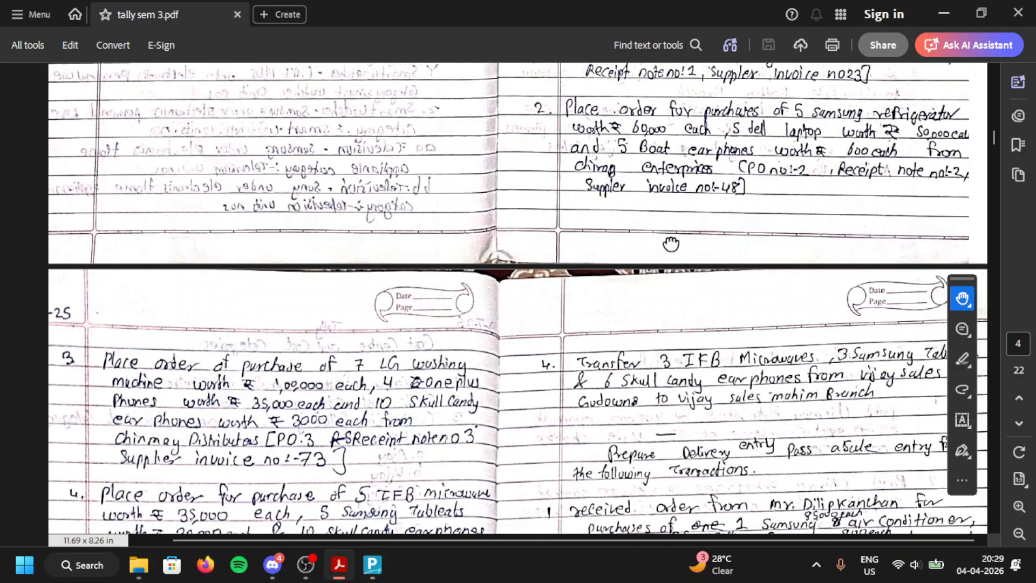
drag(613, 218, 636, 353)
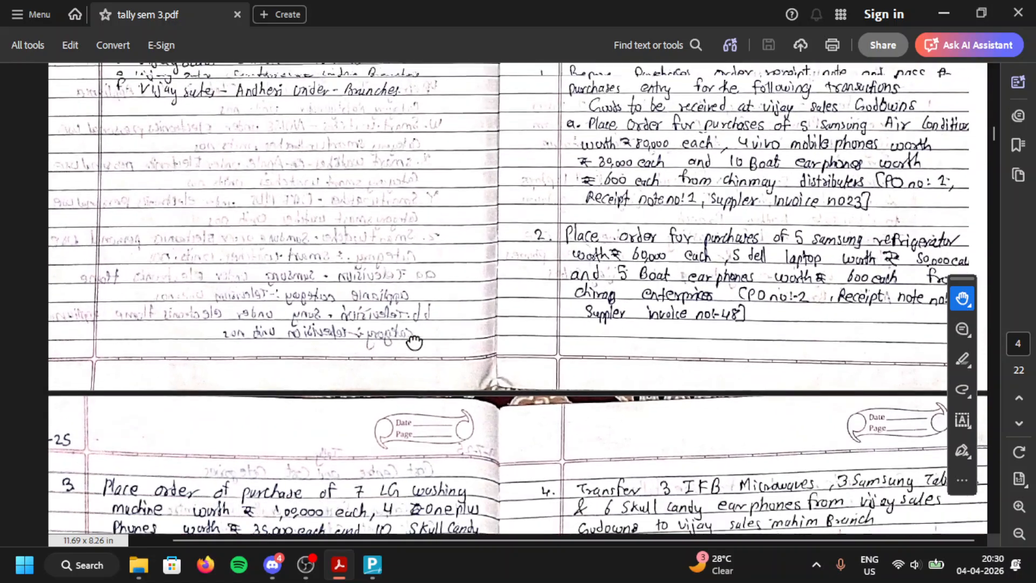
drag(418, 423, 432, 73)
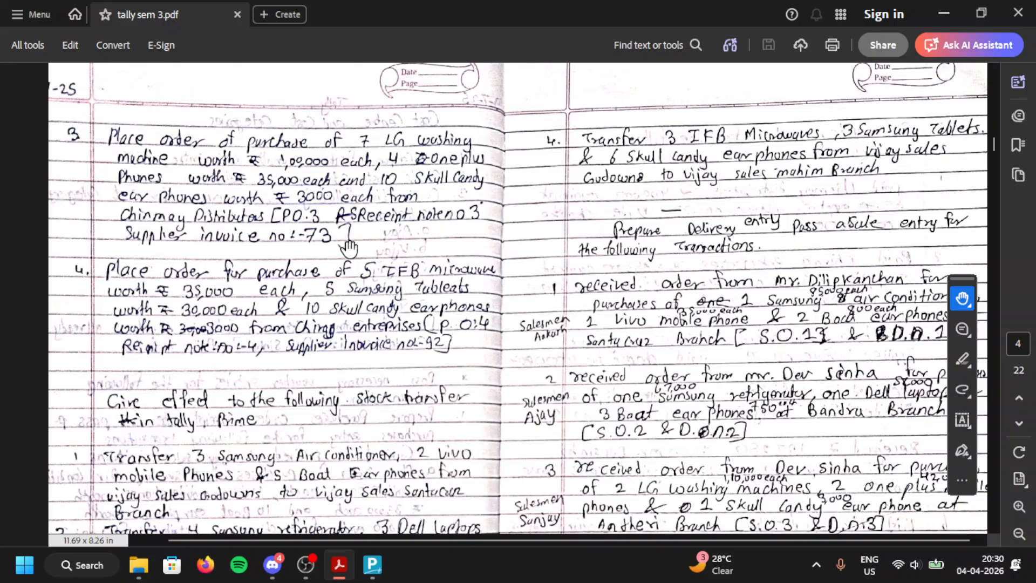
scroll(401, 304, down, 4)
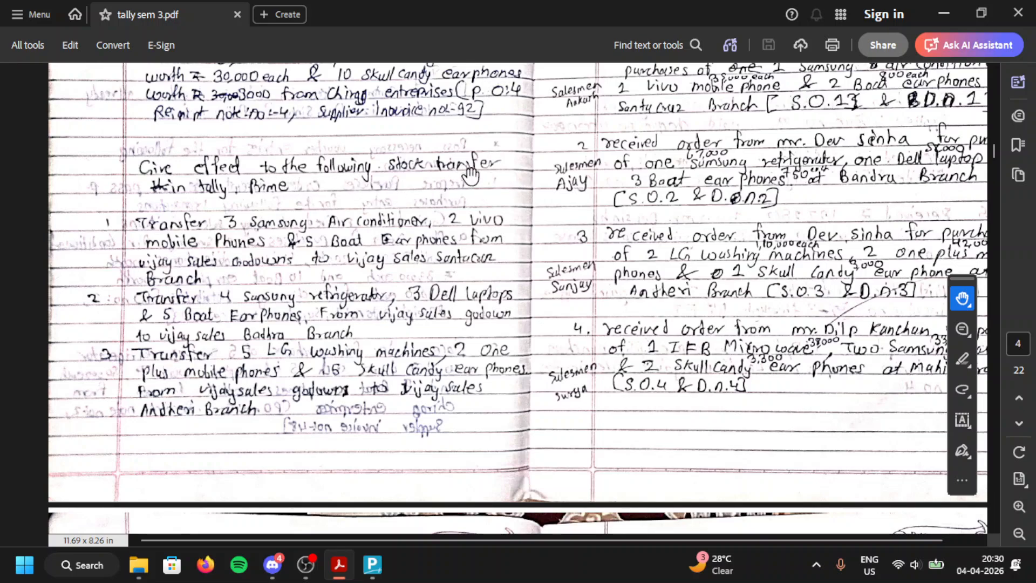
drag(331, 314, 333, 274)
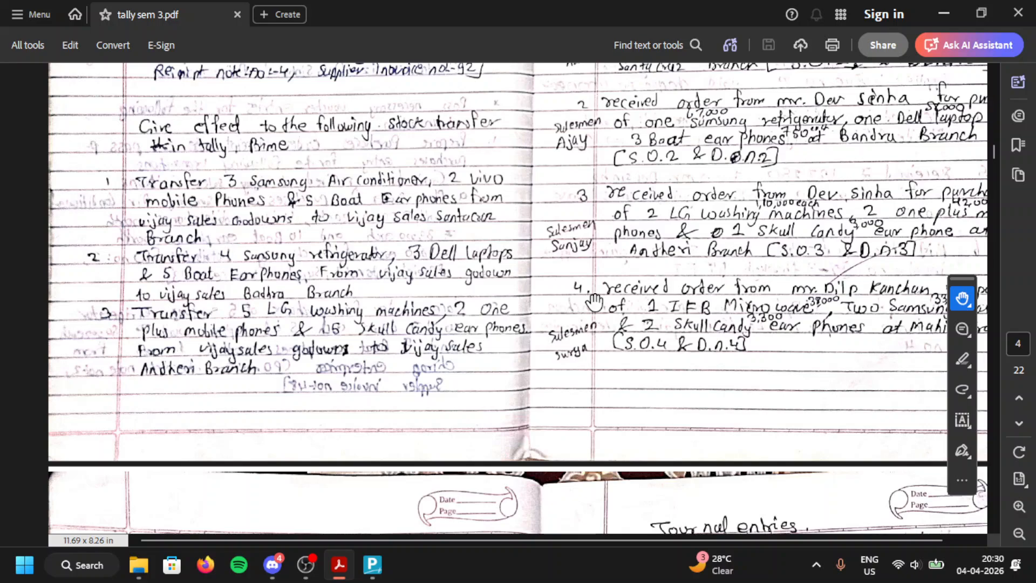
key(alt+Tab)
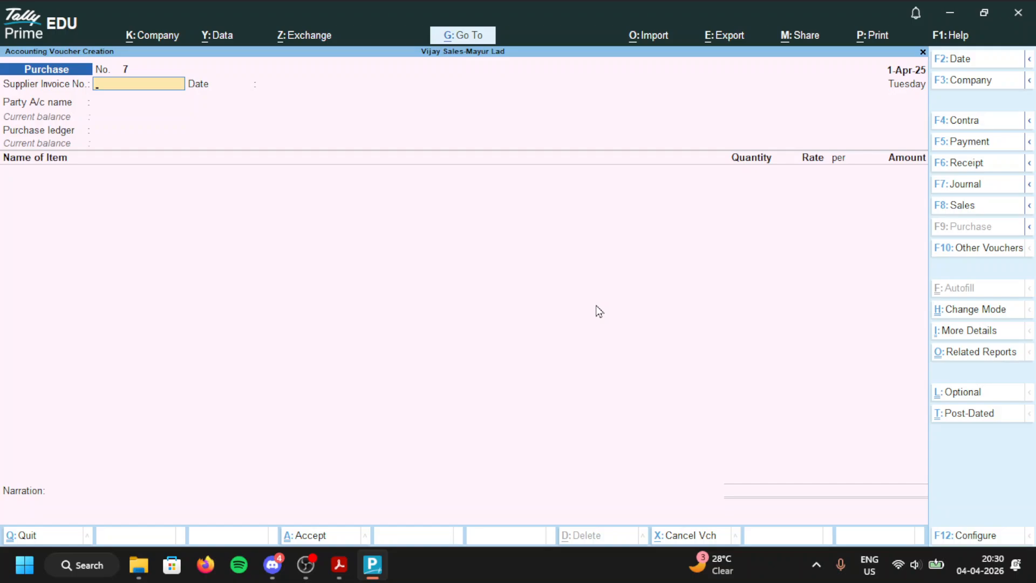
Step: Include inactive types in the voucher type list and change the voucher type from Purchase to Stock Journal
key(F10)
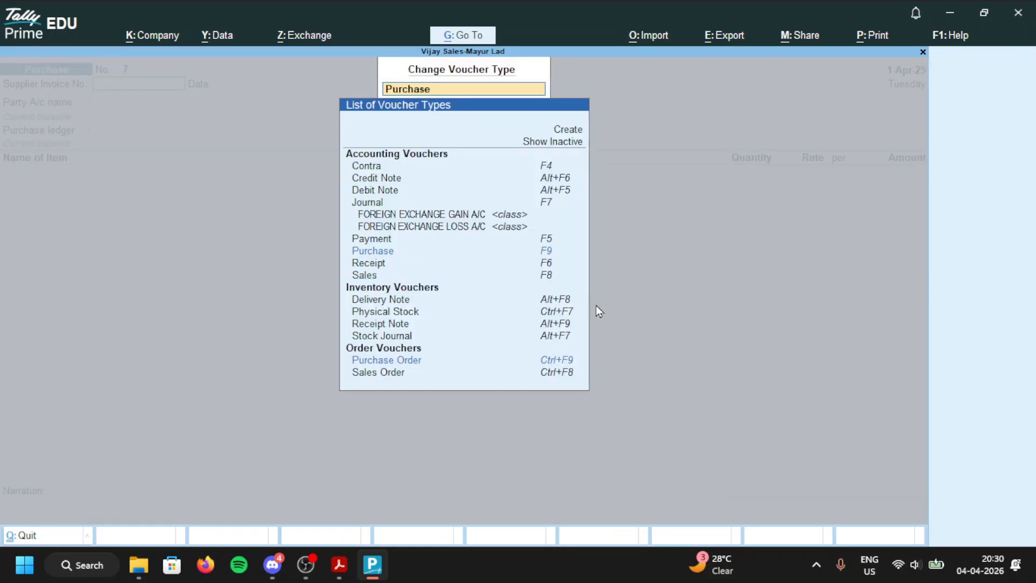
key(Down)
key(Down)
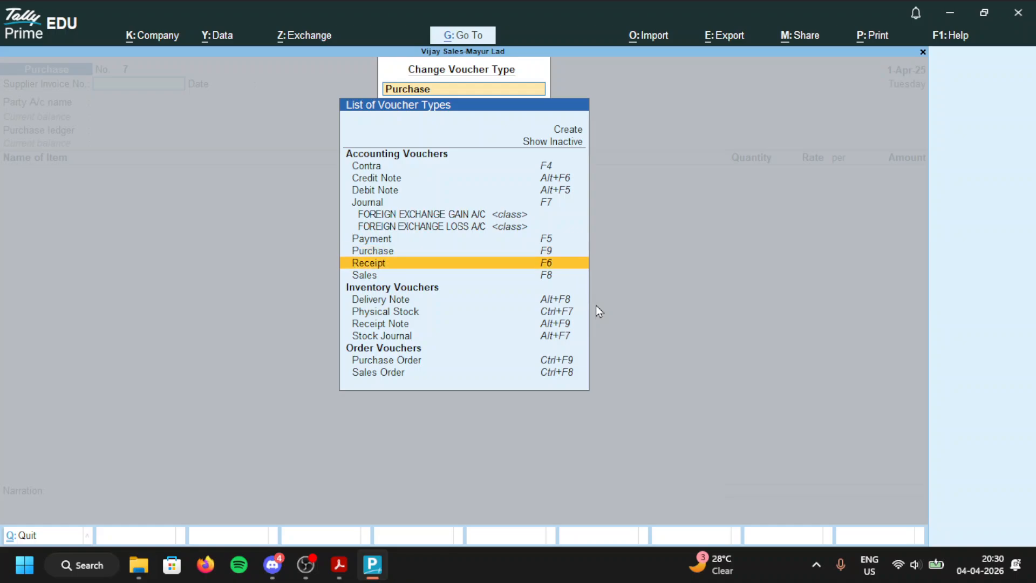
key(Down)
key(Down)
key(Down)
key(Down)
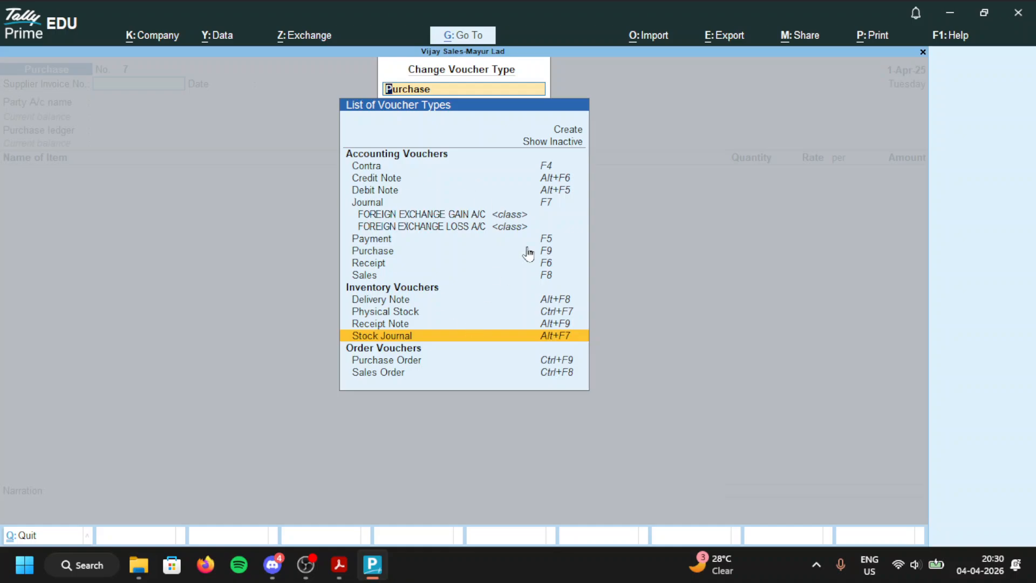
click(560, 144)
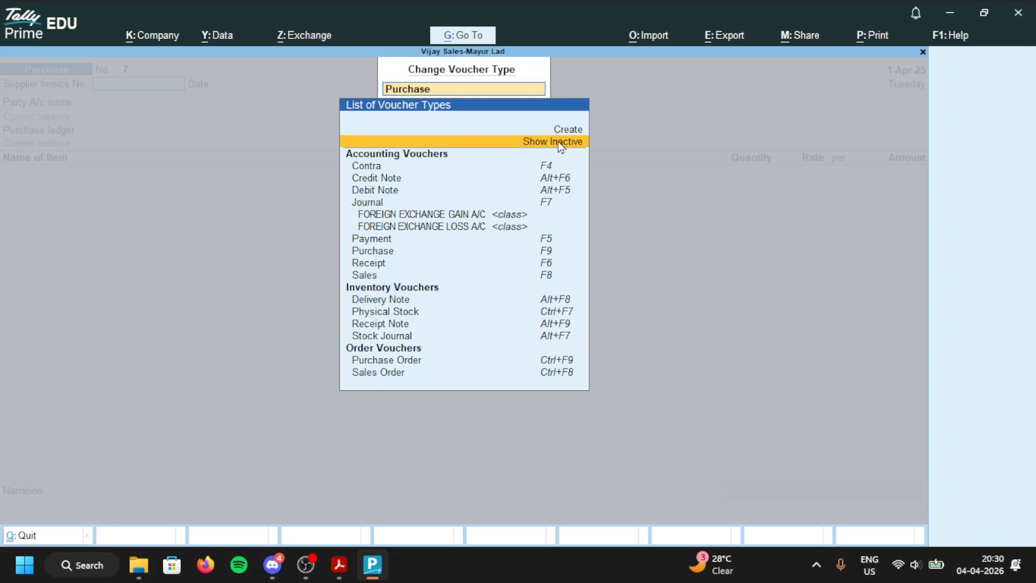
click(559, 144)
key(Down)
key(Down)
key(Down)
key(Down)
key(Down)
key(Down)
key(Down)
key(Down)
key(Down)
key(Down)
key(Down)
key(Down)
key(Down)
key(Down)
key(Down)
key(Down)
key(Down)
key(Down)
key(Down)
key(Down)
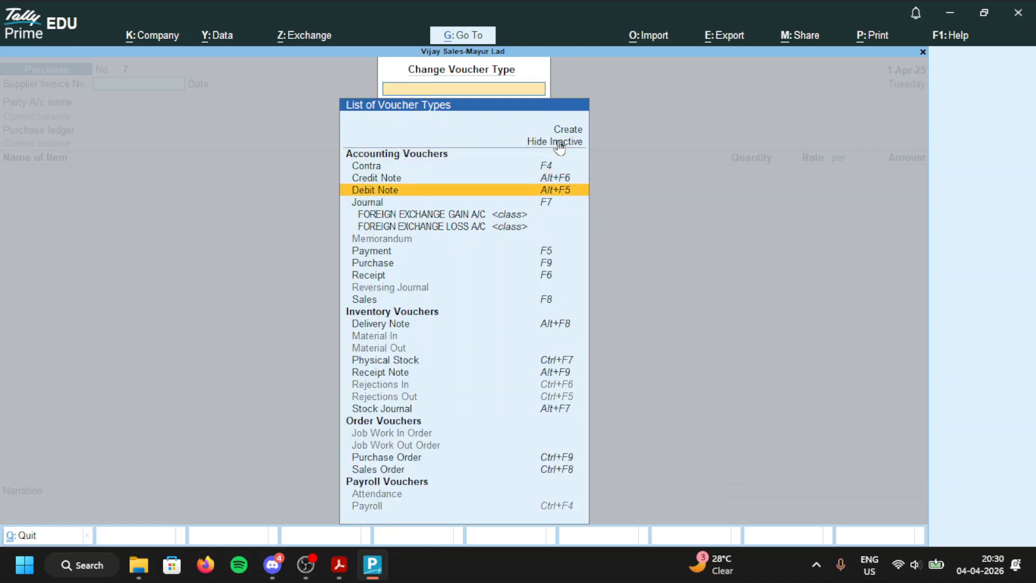
key(Down)
key(Down)
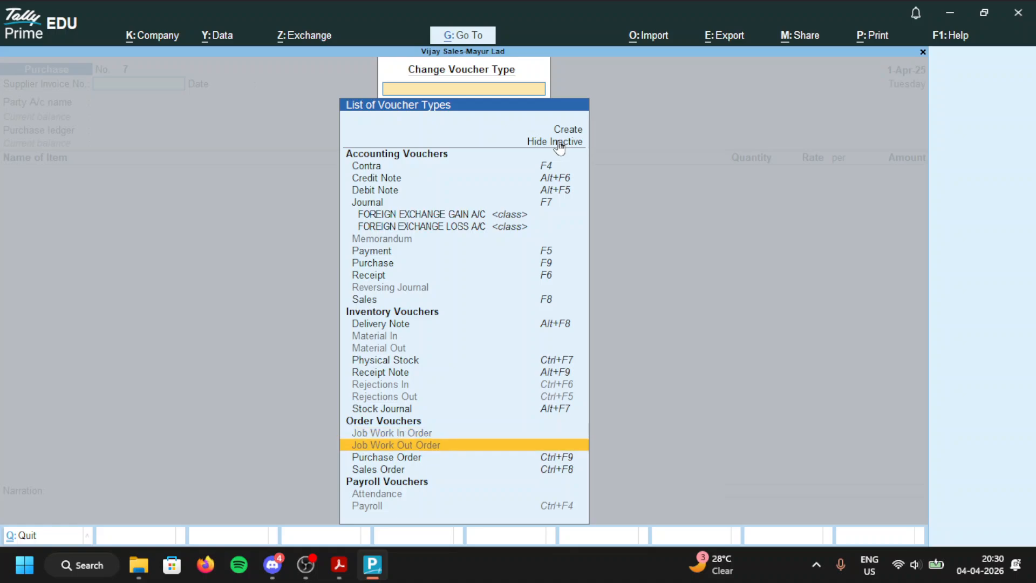
key(Up)
key(Up)
key(Up)
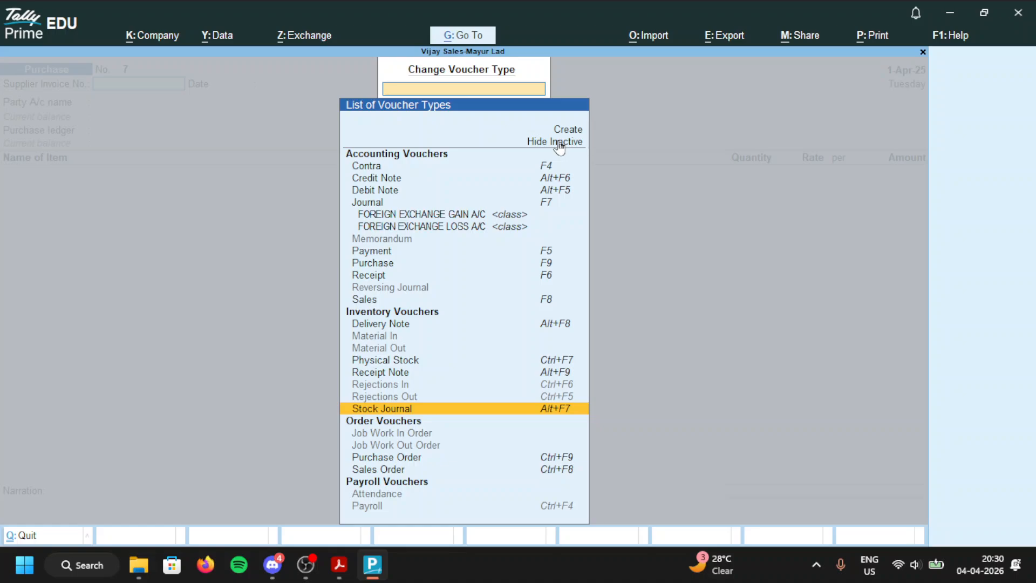
key(Return)
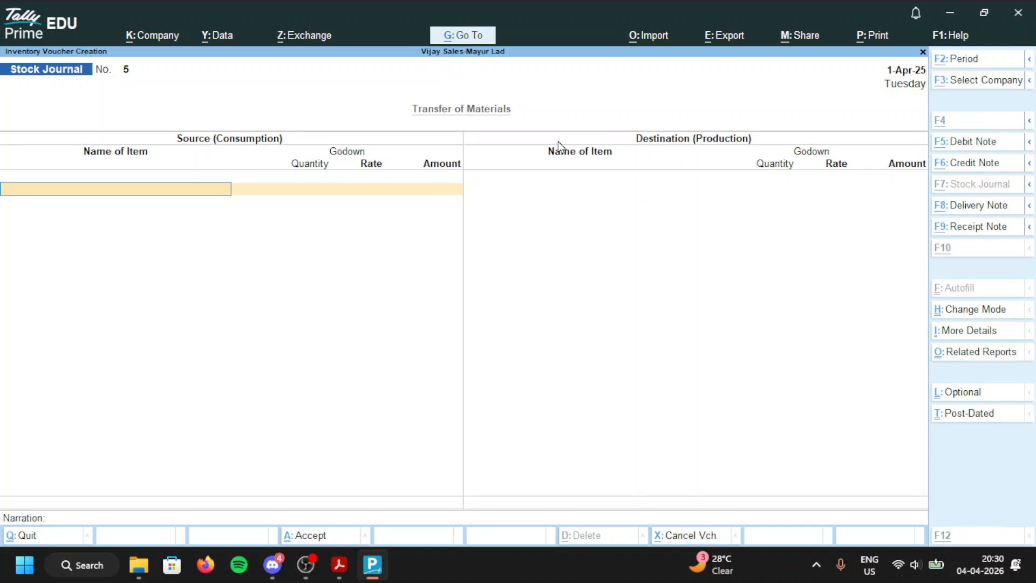
Step: Check transfer 1 in the PDF and enter source item Air Conditioner-Samsung from Vijay Sales-Godowns, 3 nos at 80,000.00
key(alt+Tab)
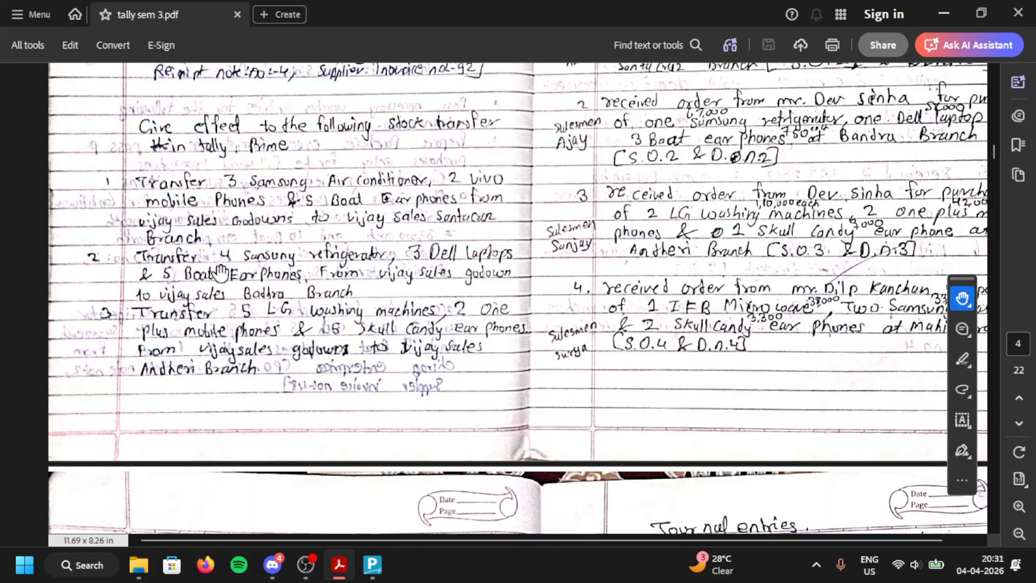
key(alt+Tab)
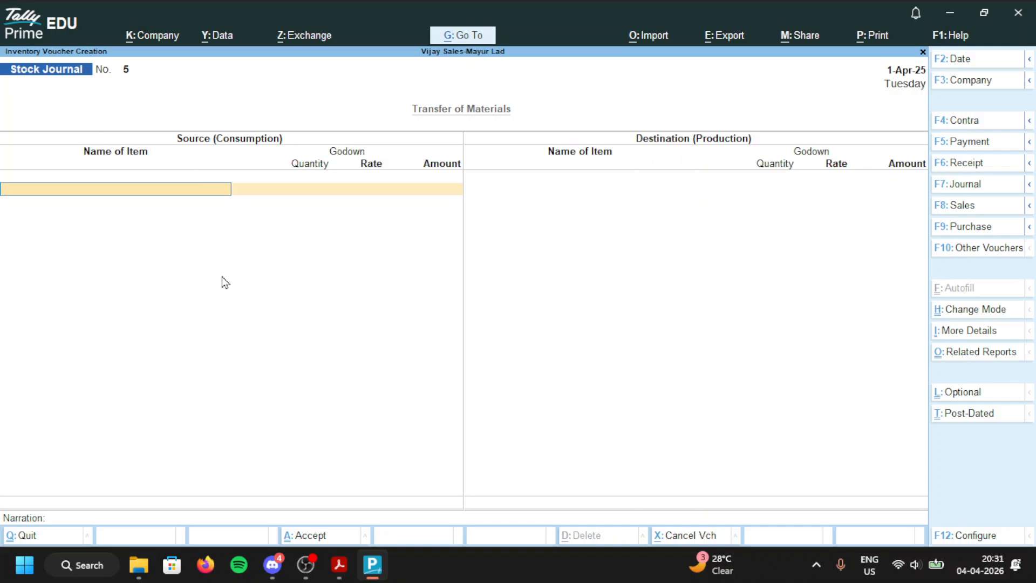
text(Ai)
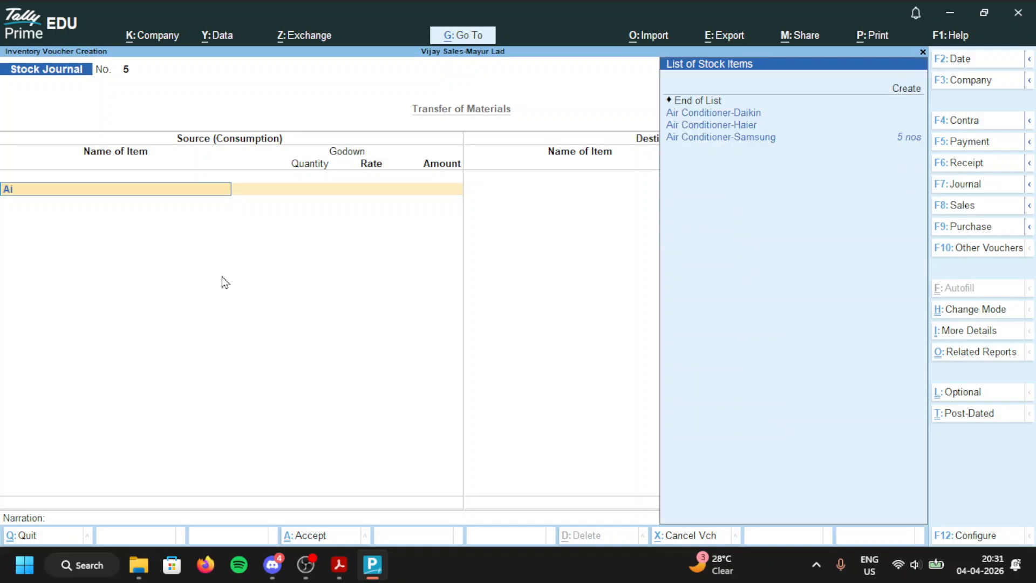
key(Down)
key(Down)
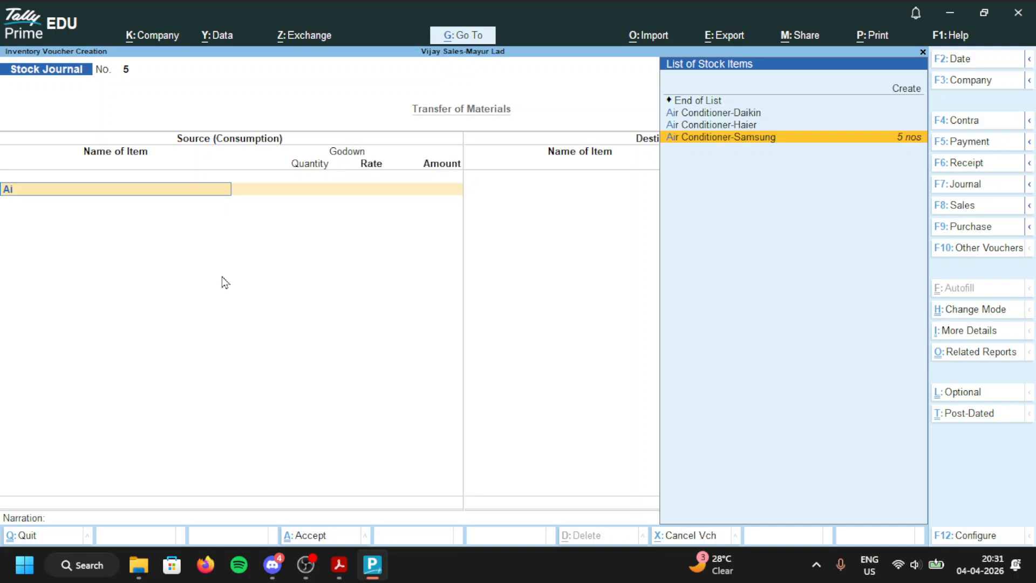
key(Return)
text(G)
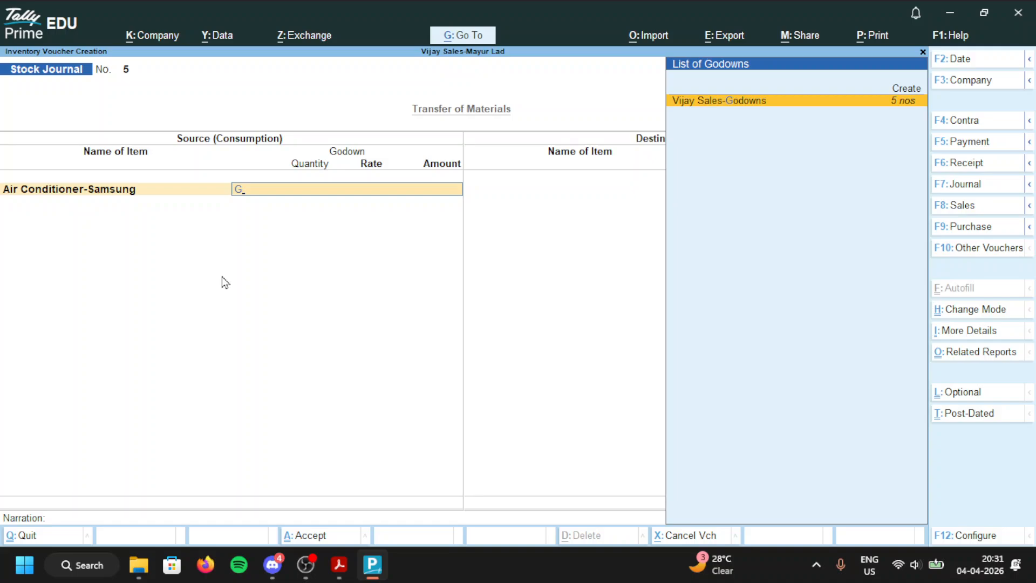
key(Return)
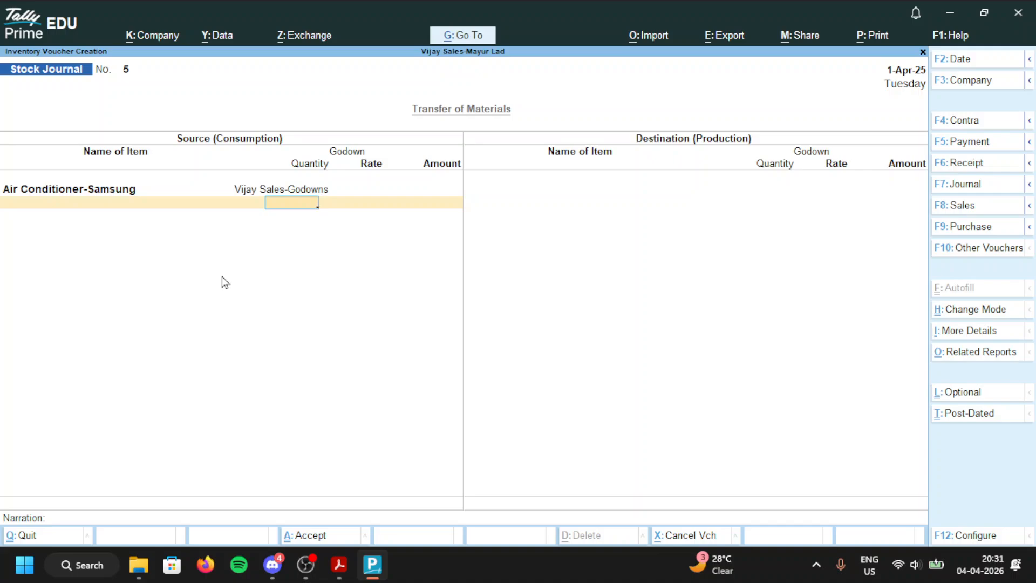
text(3)
key(Return)
key(Return)
key(Return)
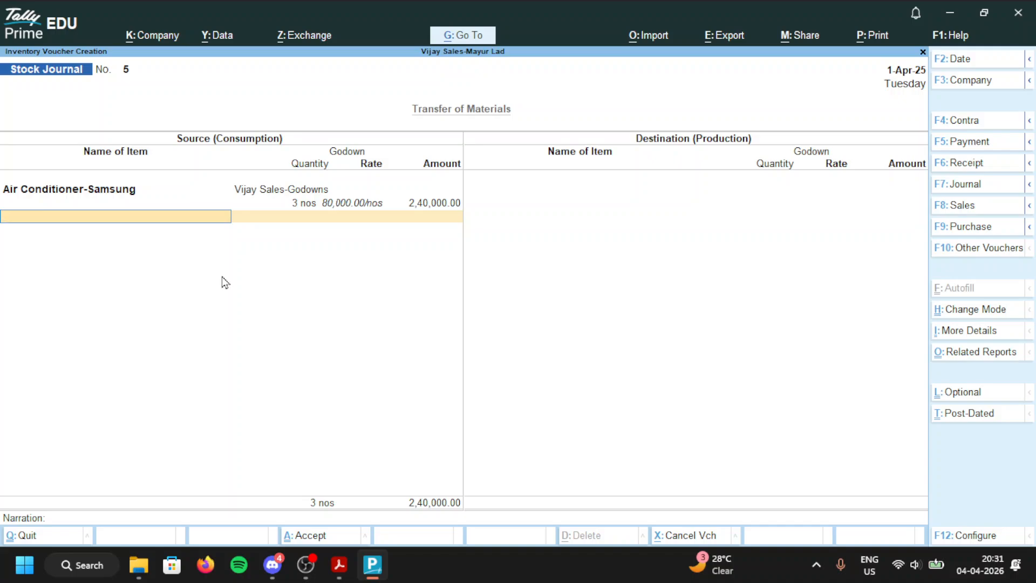
Step: Add Mobile Phones-Vivo from Vijay Sales-Godowns as the second source item, 2 nos at 30,000.00
text(Vi)
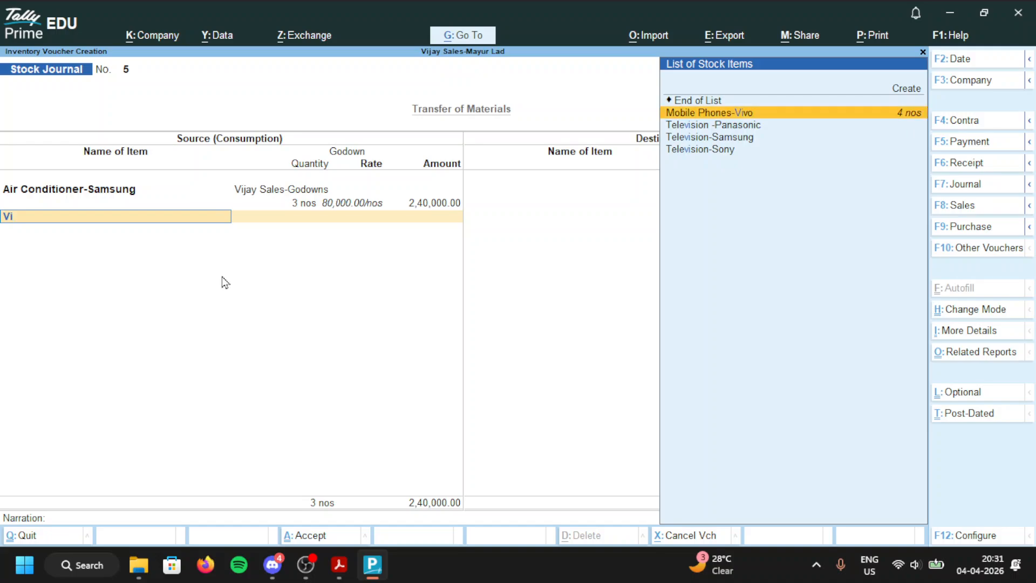
key(Down)
key(Up)
key(Return)
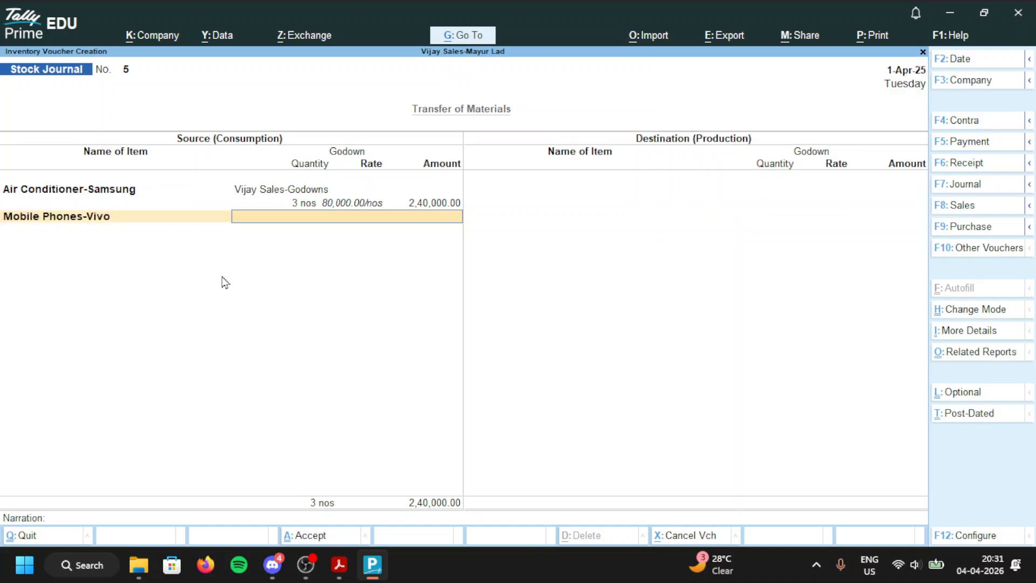
text(G)
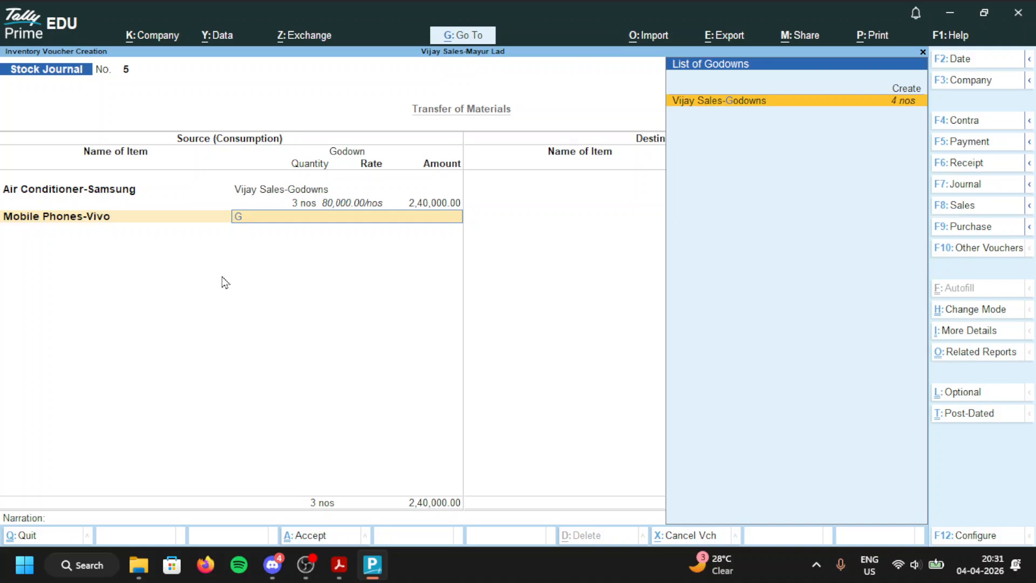
key(Return)
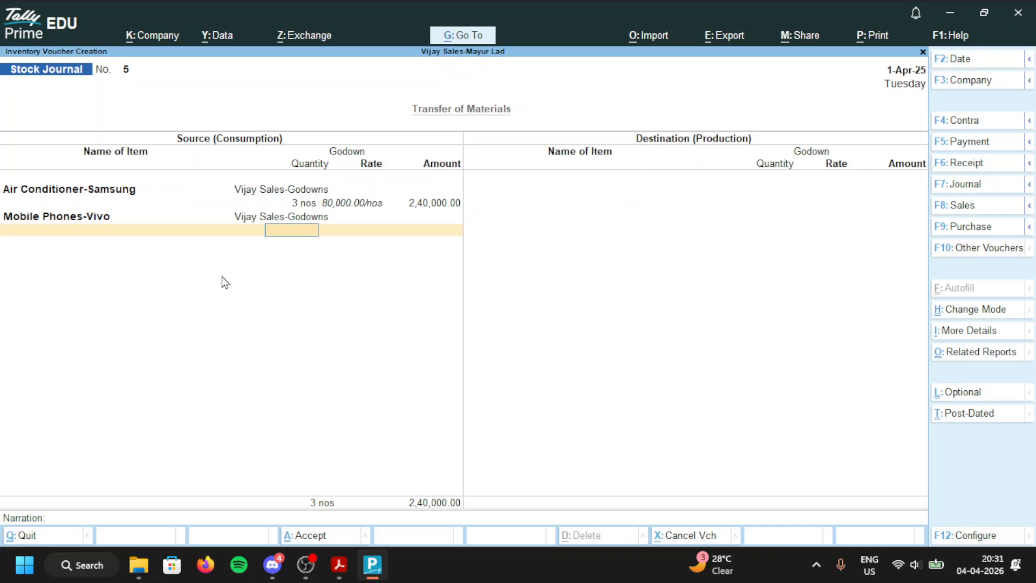
text(2)
key(Return)
key(Return)
key(Return)
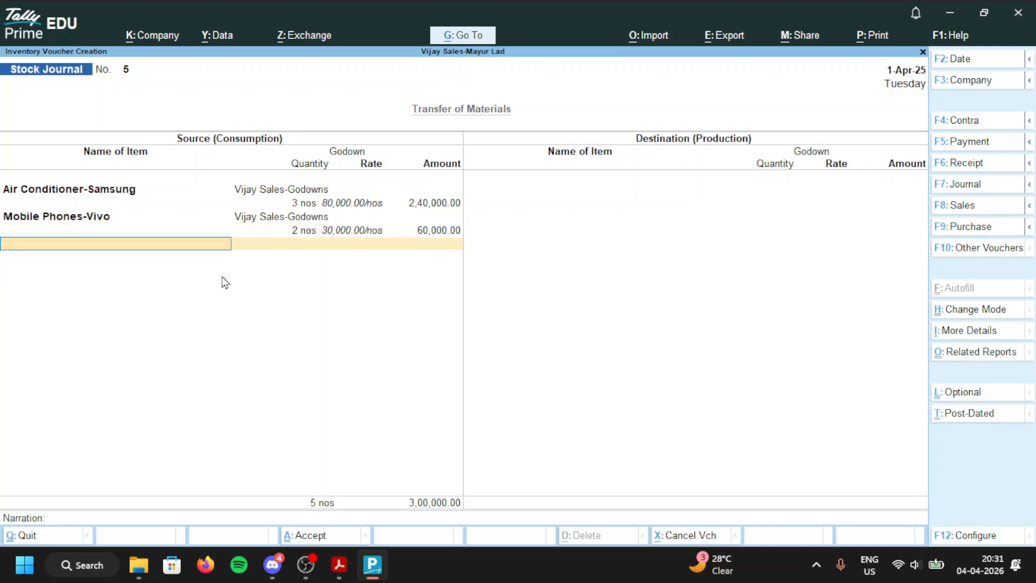
Step: Add source item Ear Phones -Boat from Vijay Sales-Godowns, 5 nos at 600.00, and end the source item list
text(B)
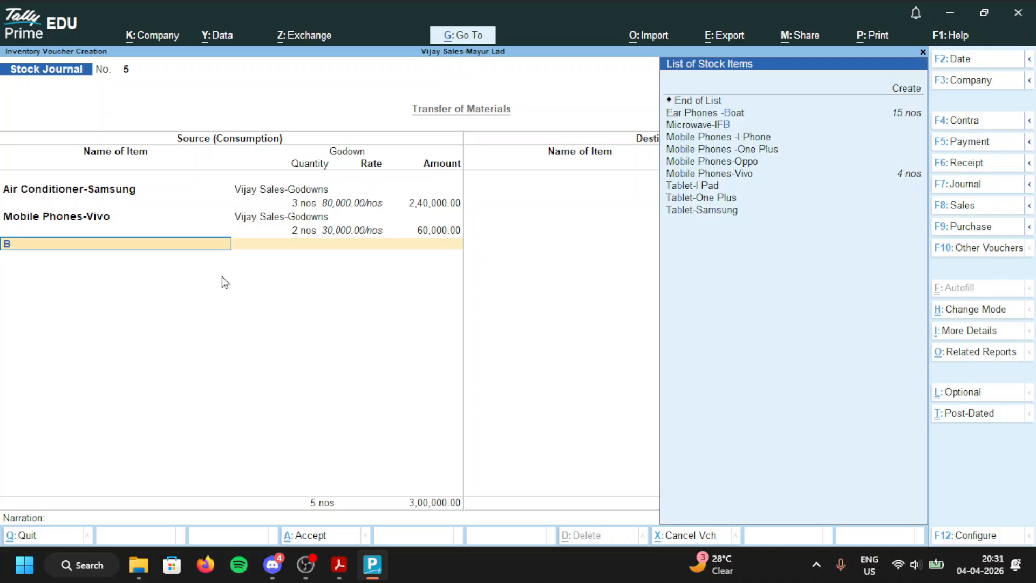
text(o)
key(Return)
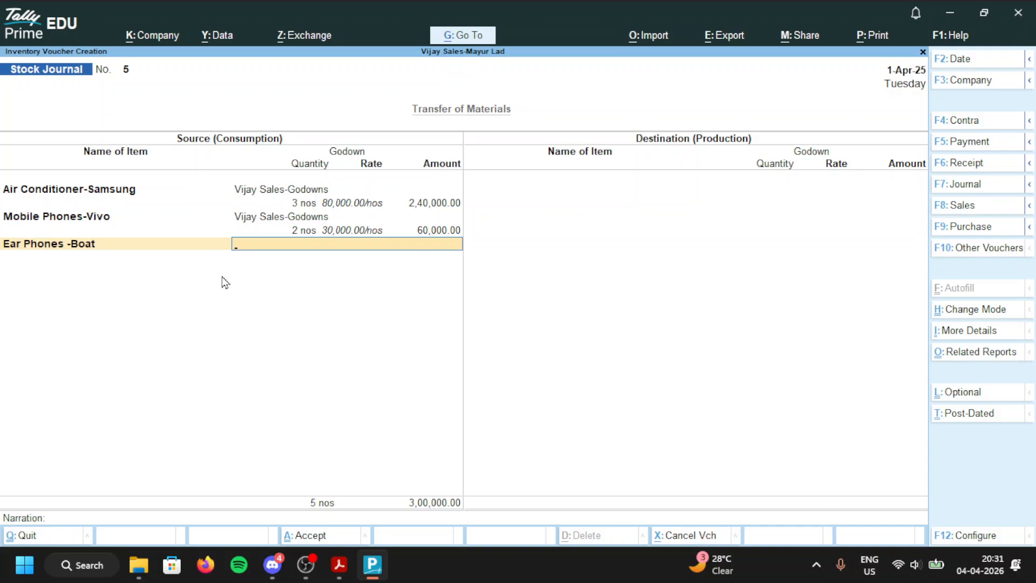
text(Go)
key(Return)
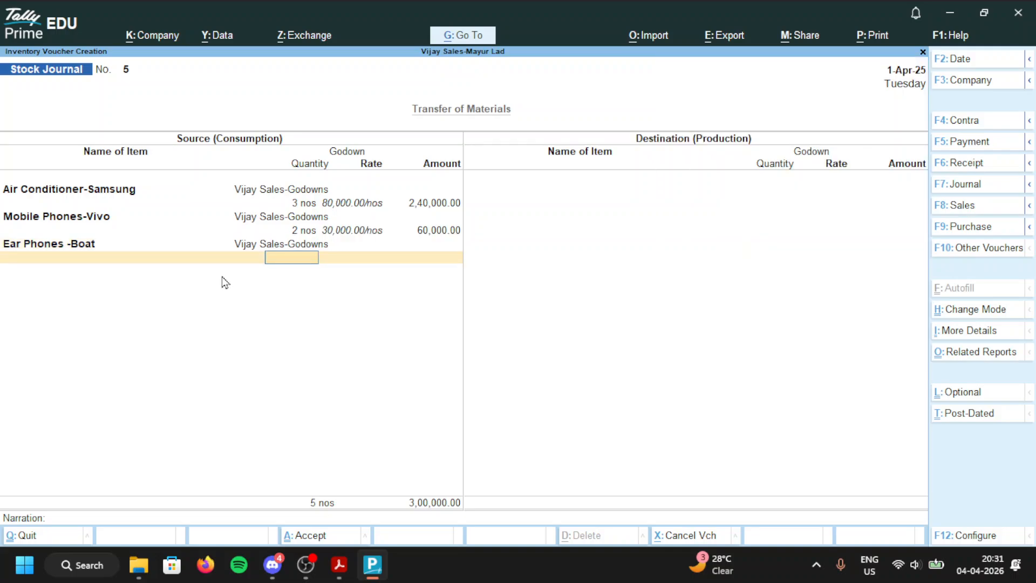
text(5)
key(Return)
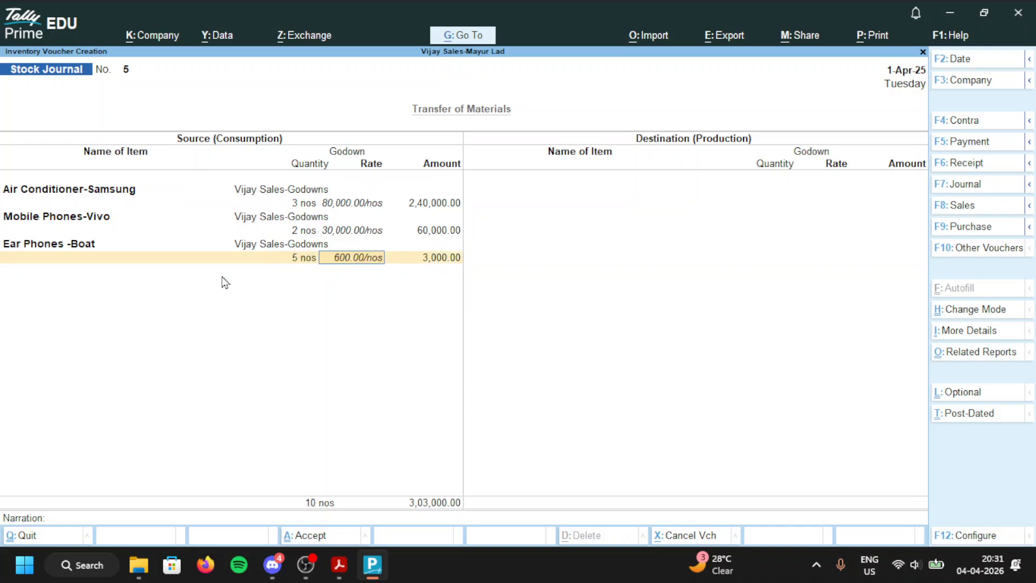
key(Return)
key(Return)
key(Return)
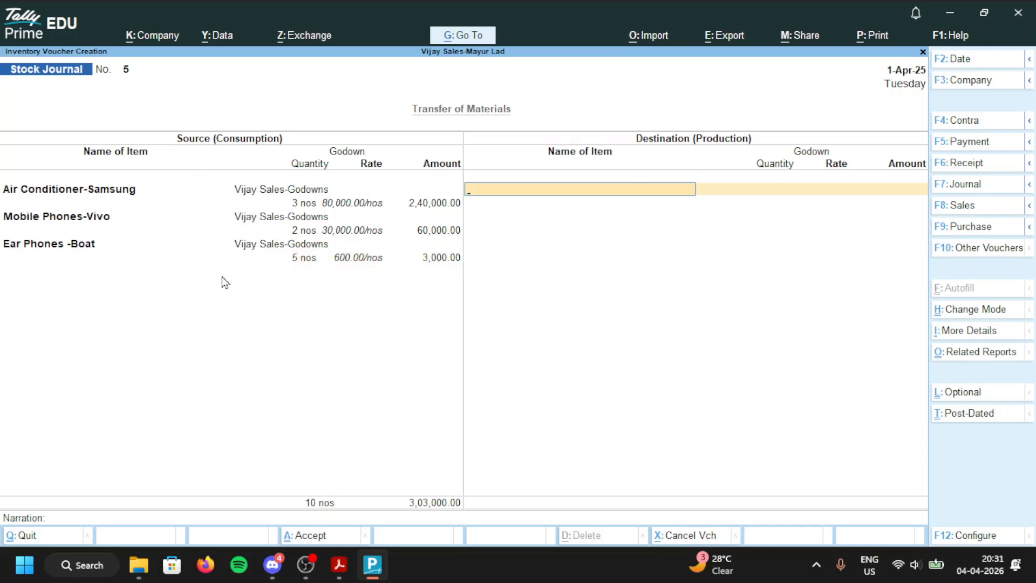
Step: Enter Air Conditioner-Samsung as the first destination item in Vijay Sales-Santancruz, 3 nos at 80,000.00
text(Ai)
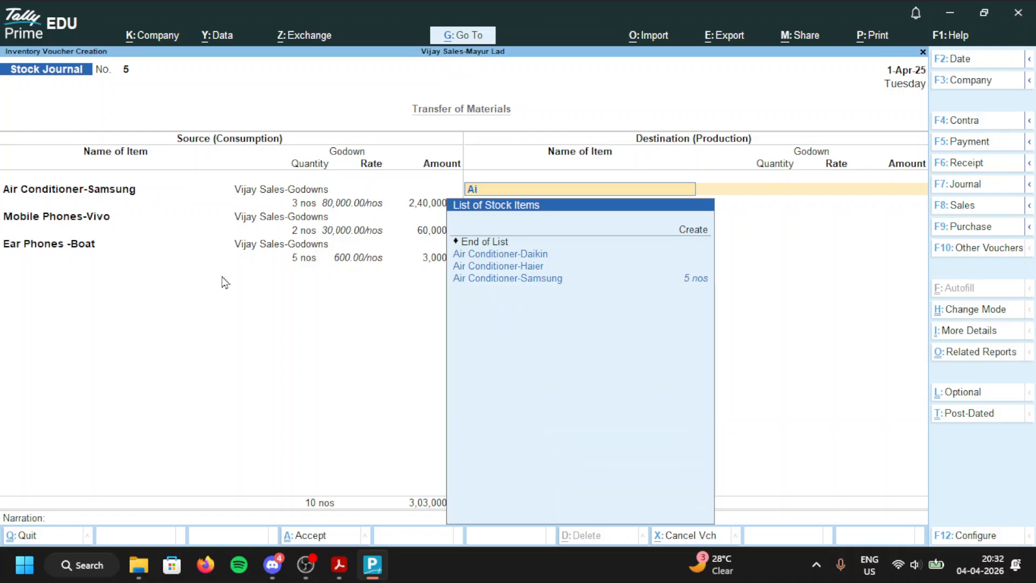
key(Down)
key(Down)
key(Down)
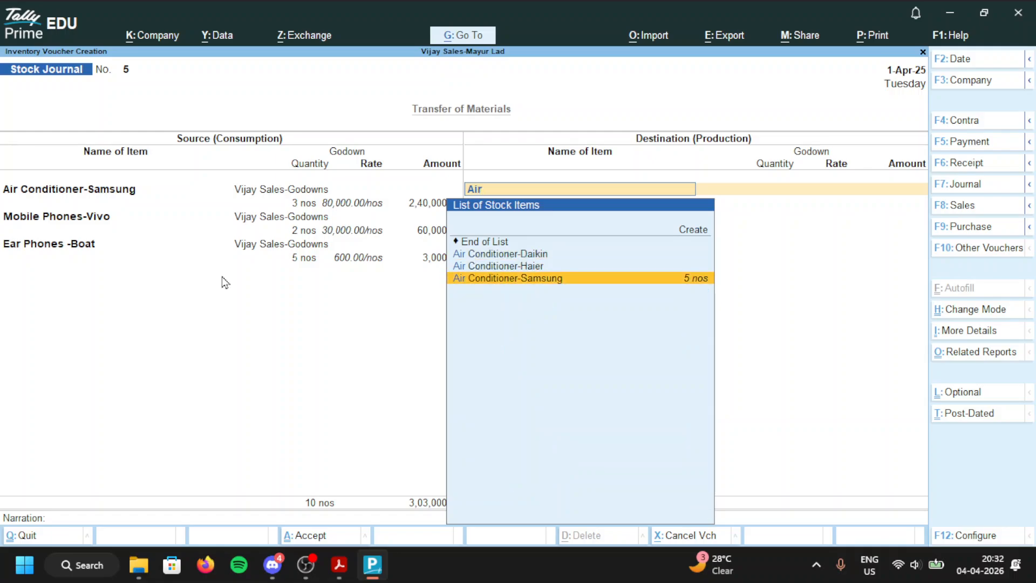
key(Return)
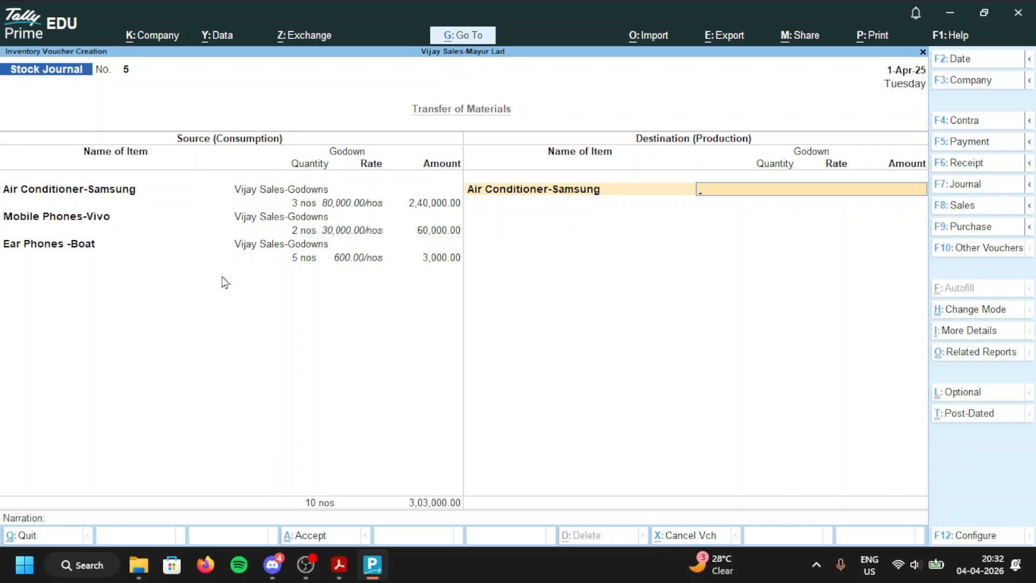
text(Sa)
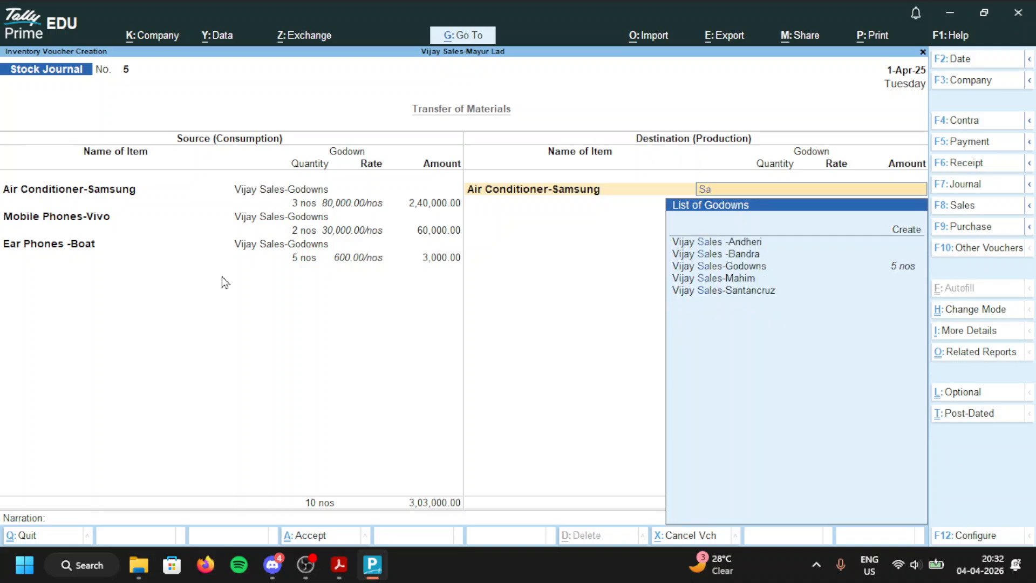
key(Down)
key(Down)
key(Down)
key(Down)
key(Down)
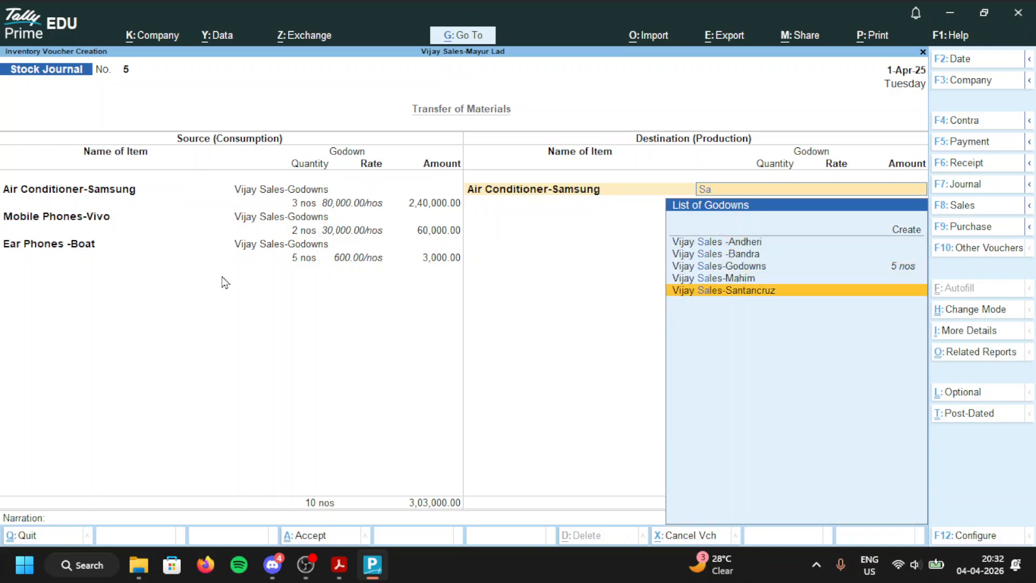
key(Return)
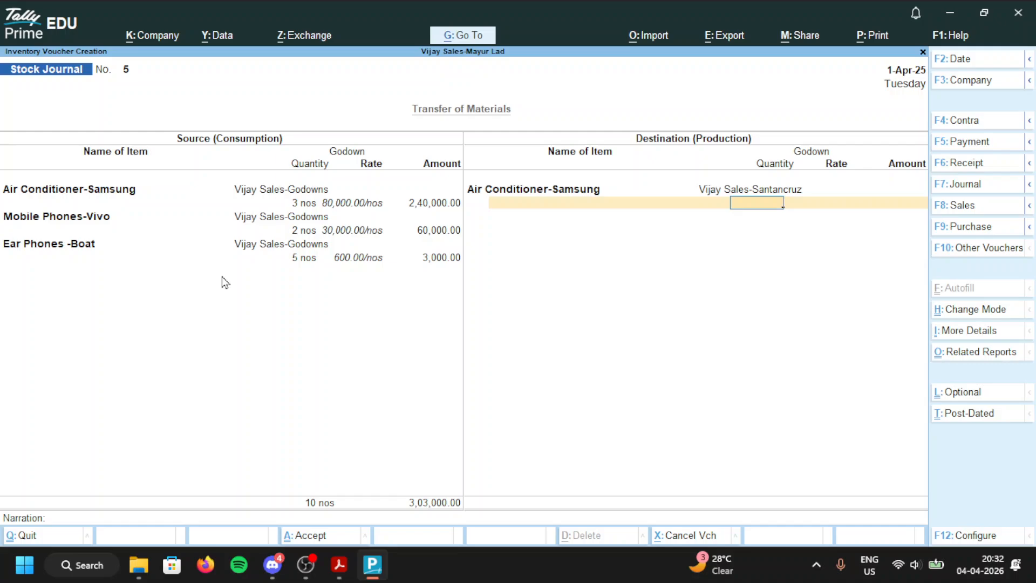
text(3)
key(Return)
key(Return)
key(Return)
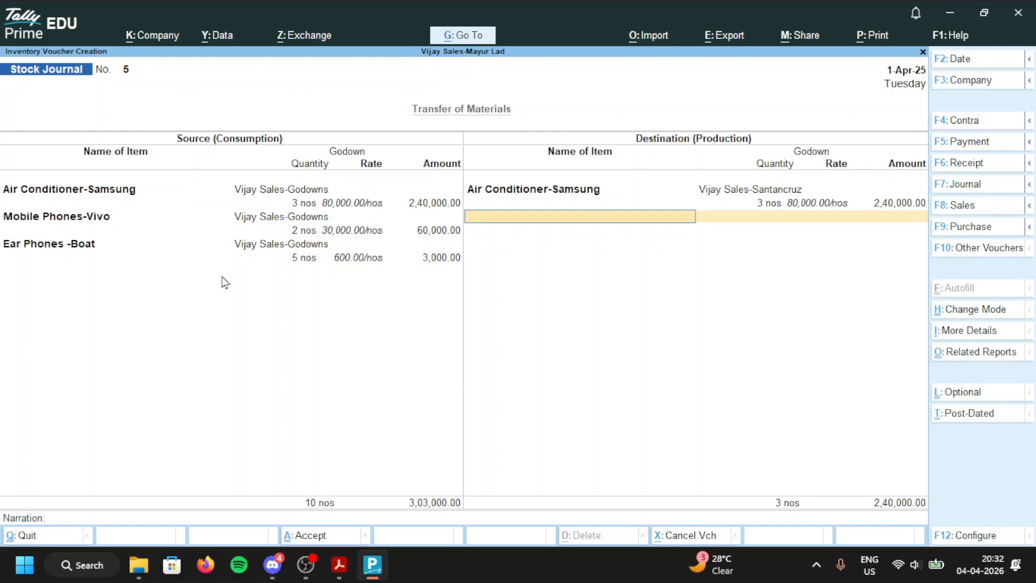
Step: Add Mobile Phones-Vivo as the second destination item in Vijay Sales-Santancruz, 2 nos at 30,000.00
text(Mo)
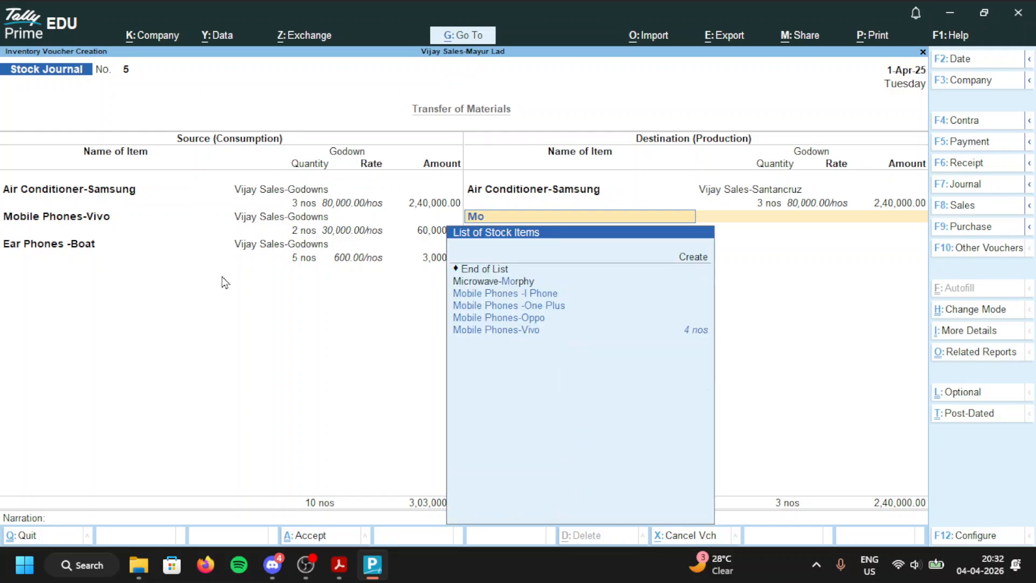
key(Down)
key(Down)
key(Down)
key(Down)
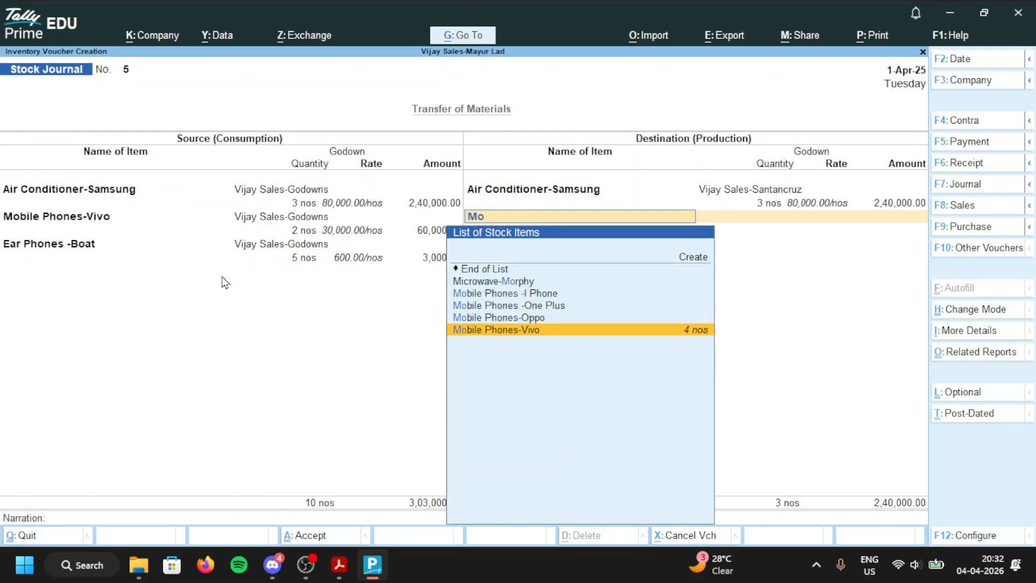
key(Return)
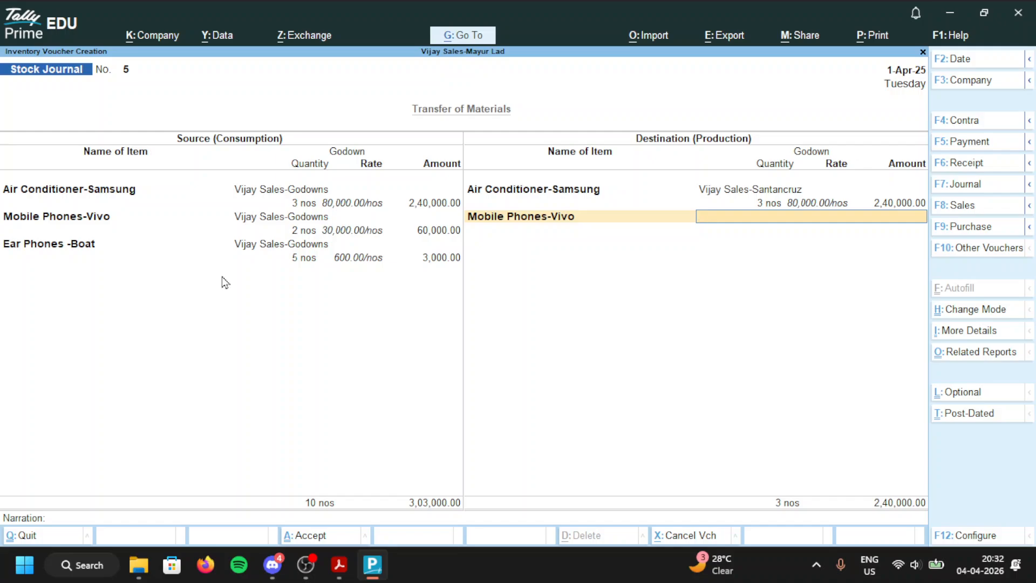
text(Sa)
key(Down)
key(Down)
key(Down)
key(Down)
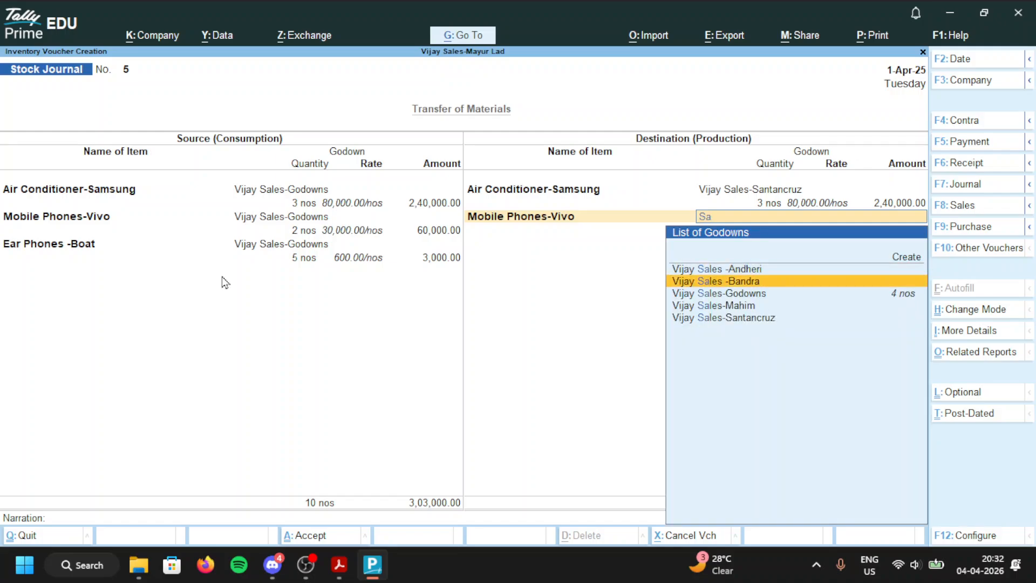
key(Return)
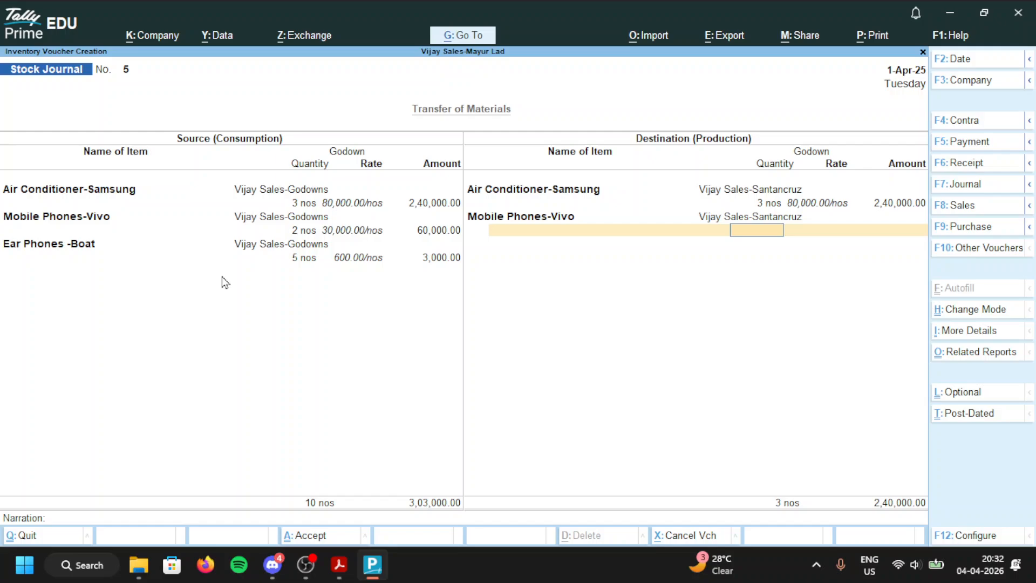
text(2)
key(Return)
key(Return)
key(Return)
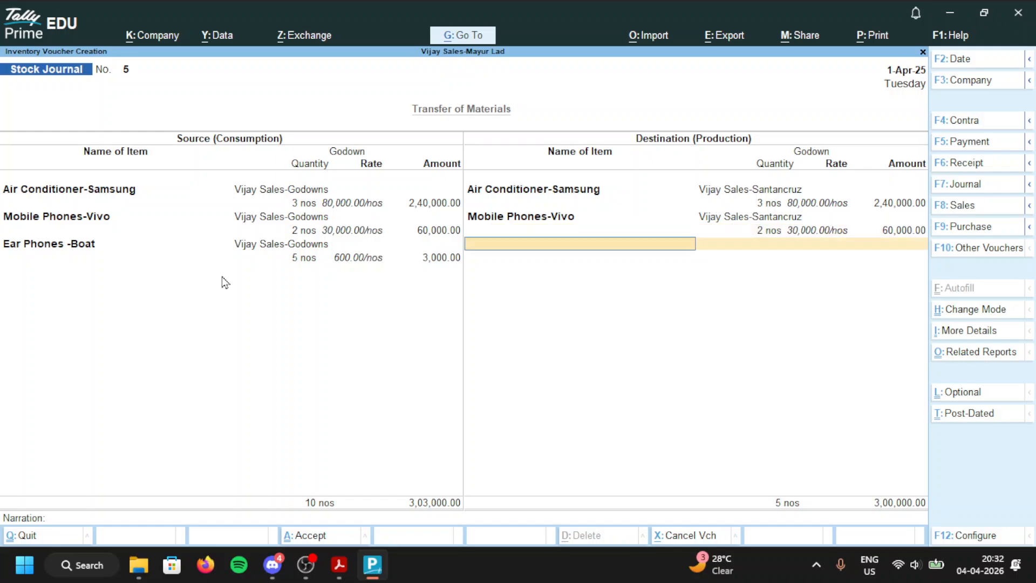
Step: Add Ear Phones -Boat as the third destination item in Vijay Sales-Santancruz, 5 nos at 600.00
text(bi)
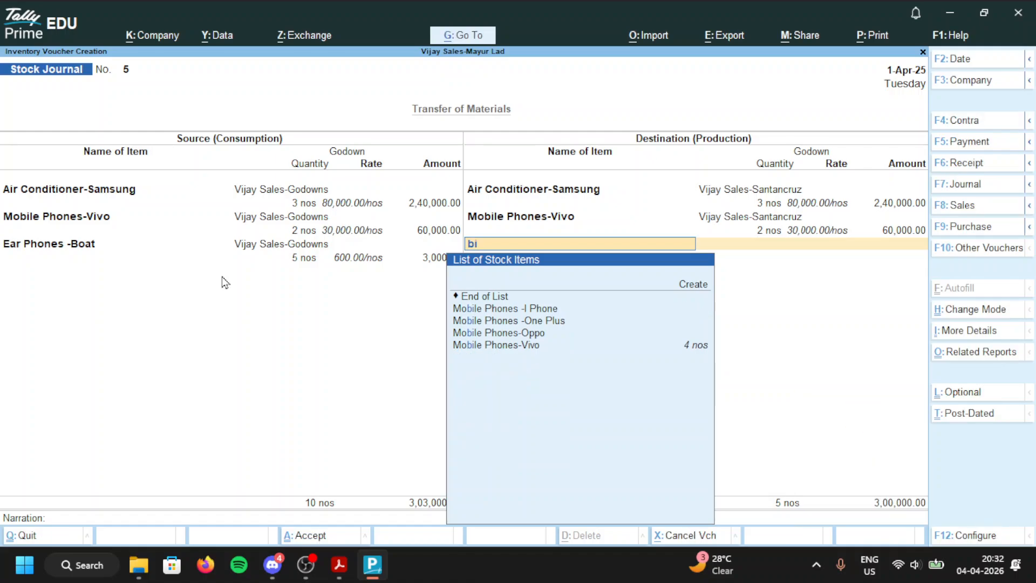
key(BackSpace)
text(o)
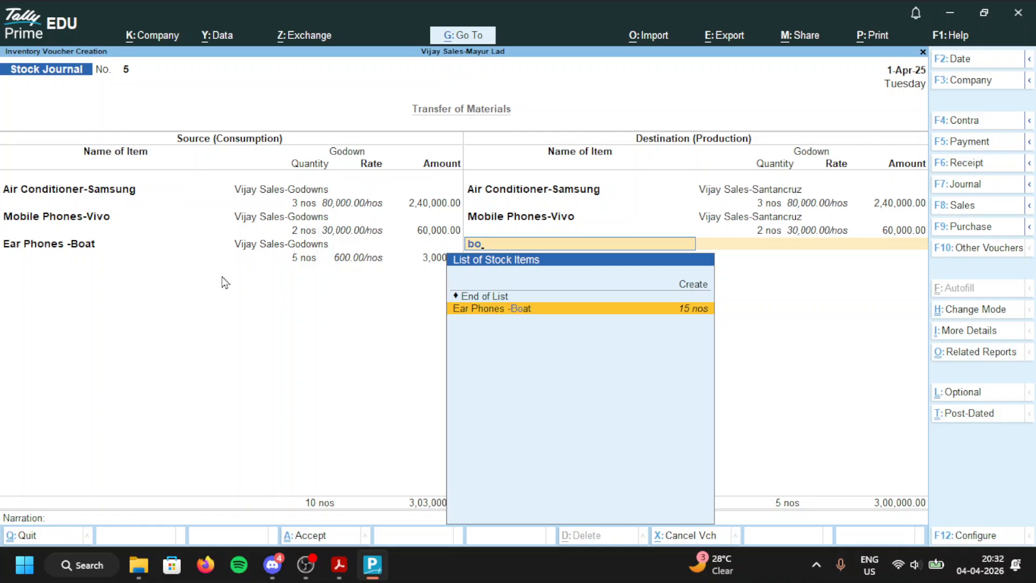
key(Return)
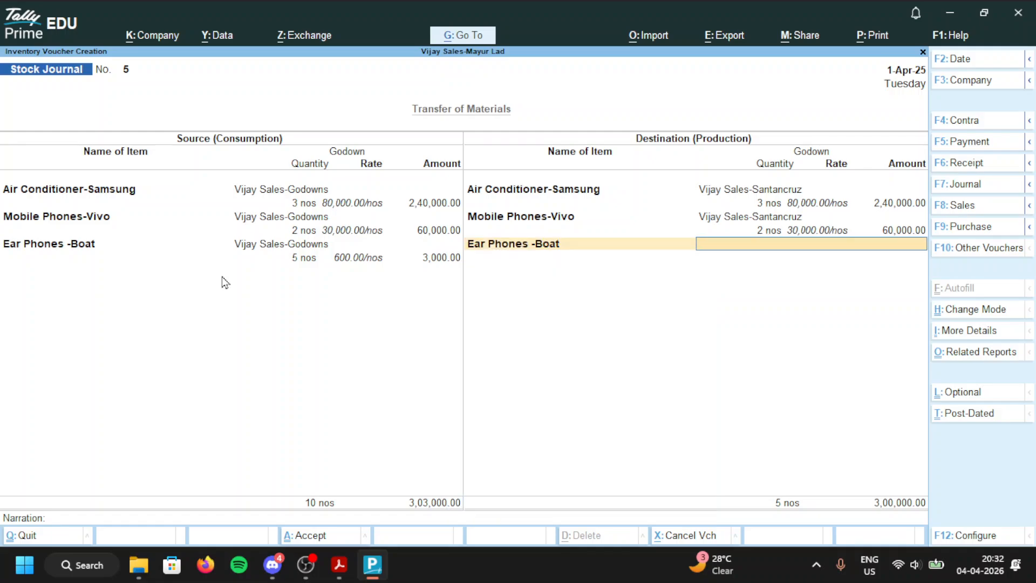
text(San)
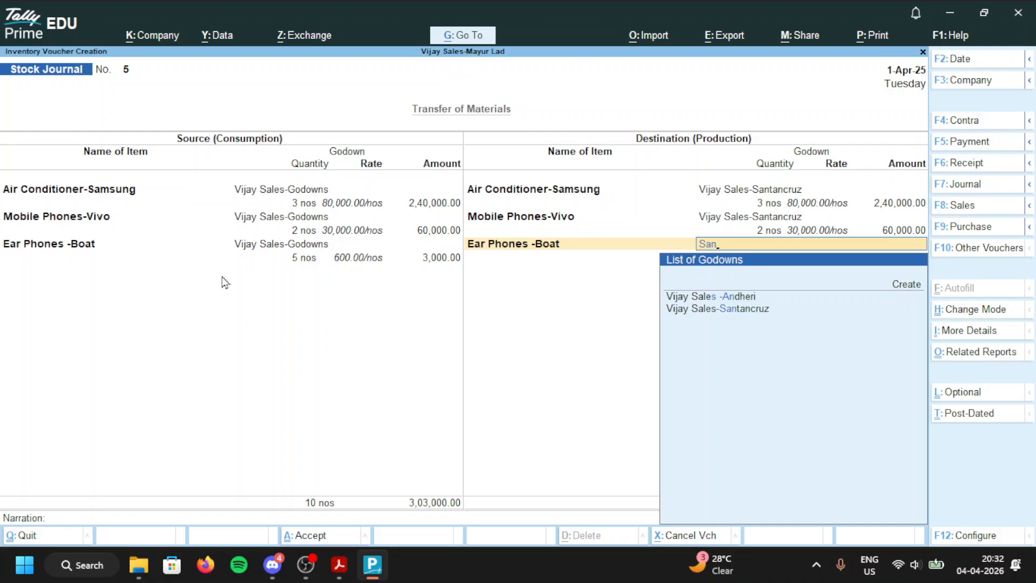
key(Down)
key(Return)
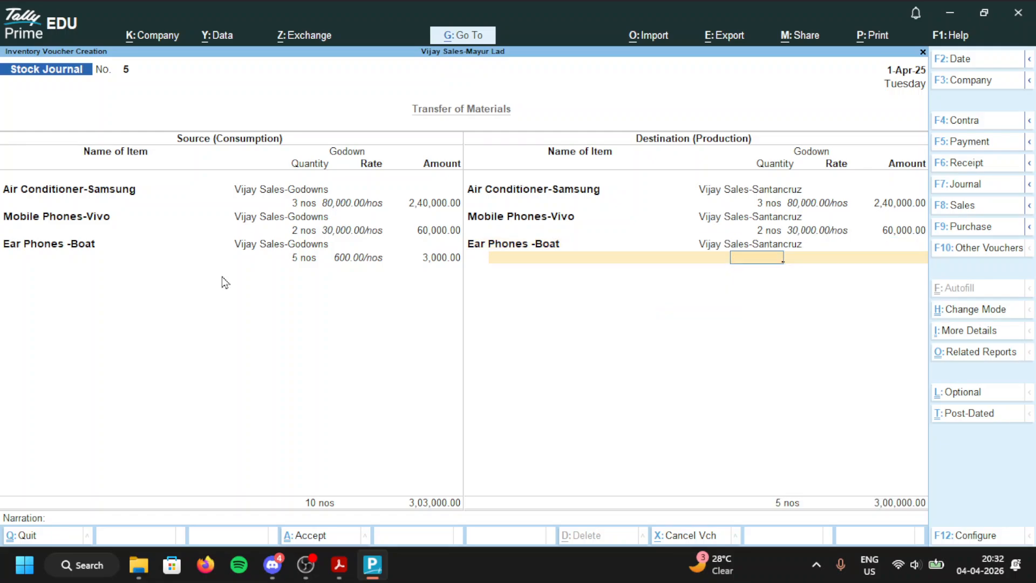
text(5)
key(Return)
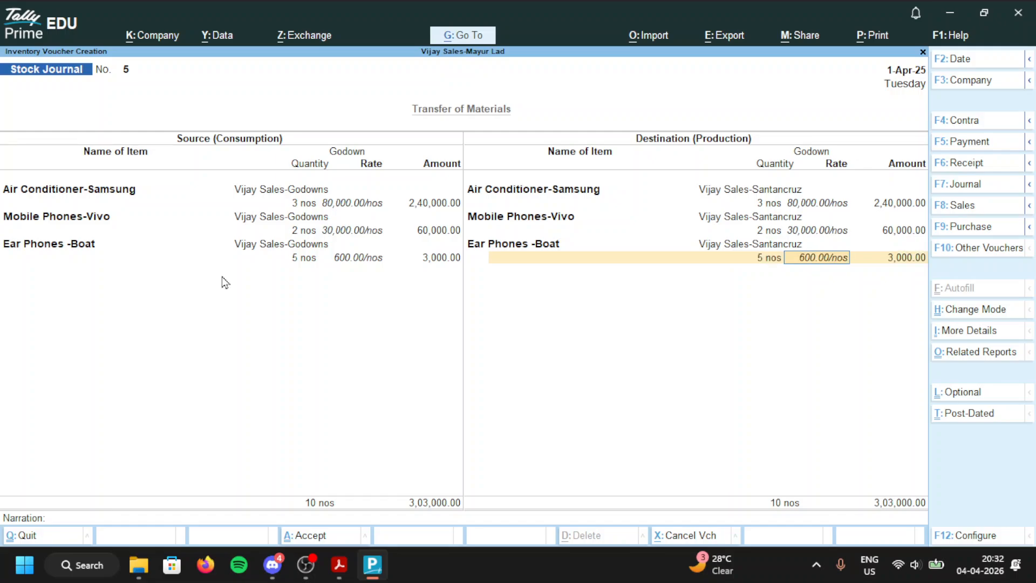
key(Return)
key(Return)
Step: End the destination item list and save the stock journal with the narration left blank
key(Return)
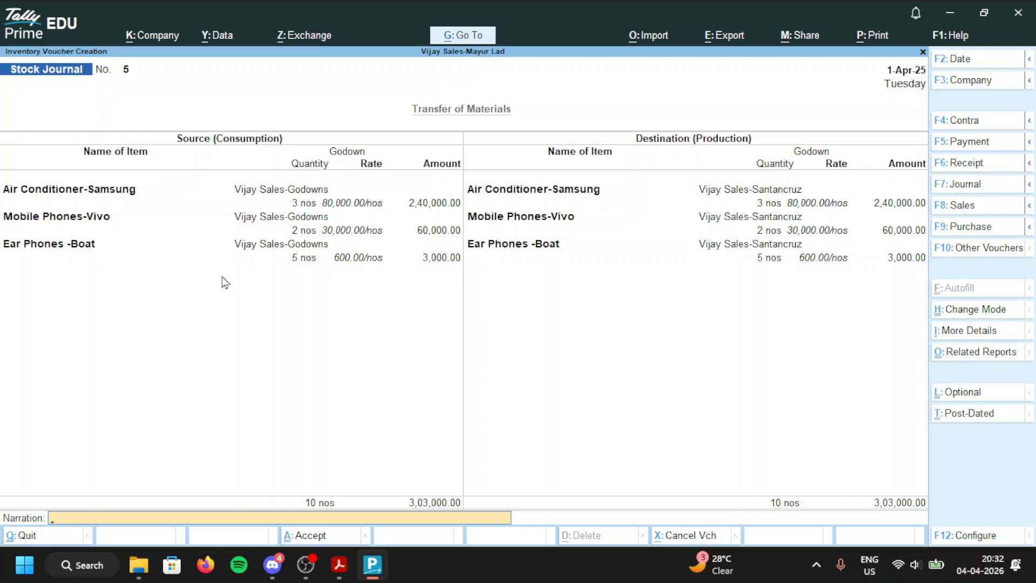
key(Return)
key(Return)
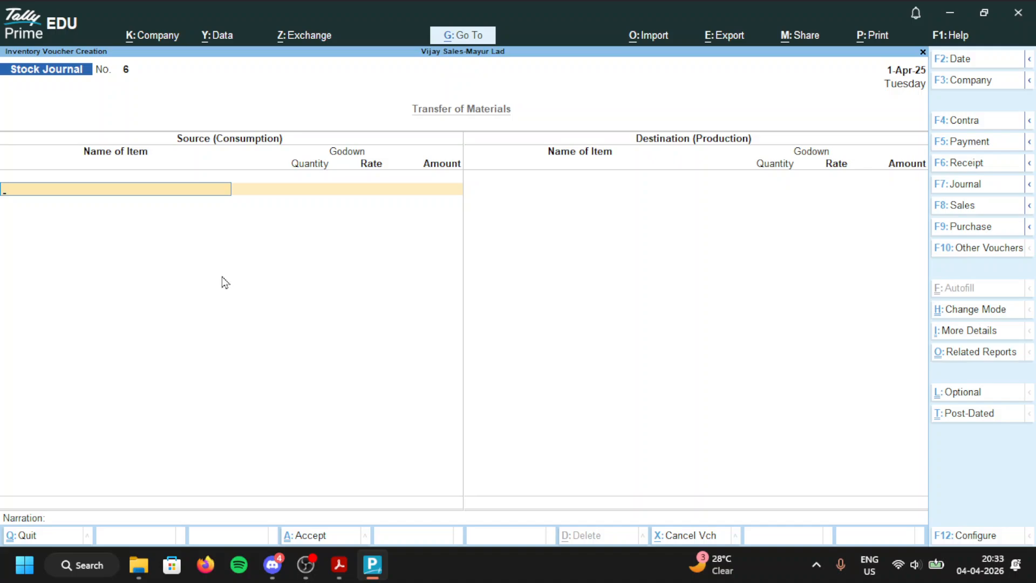
Step: Check transfer 2 in the PDF and enter source item Refrigerator-Samsung from Vijay Sales-Godowns, 4 nos at 60,000.00
key(alt+Tab)
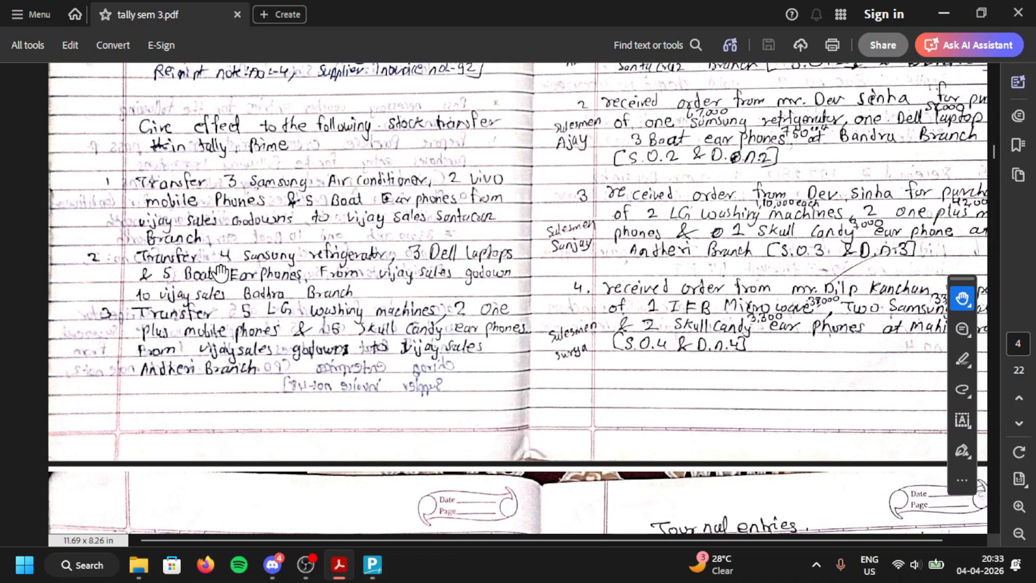
drag(221, 273, 223, 222)
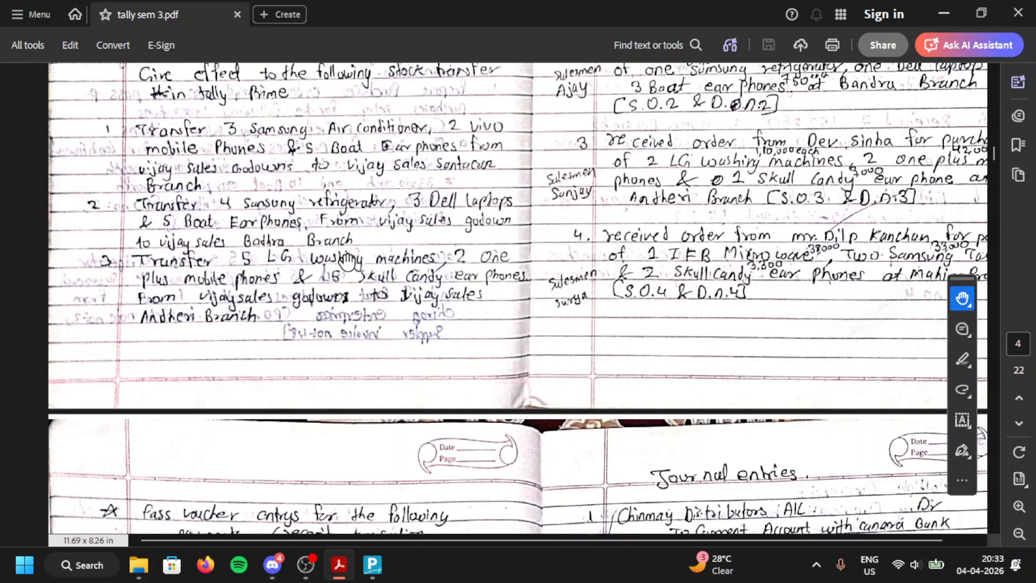
key(alt+Tab)
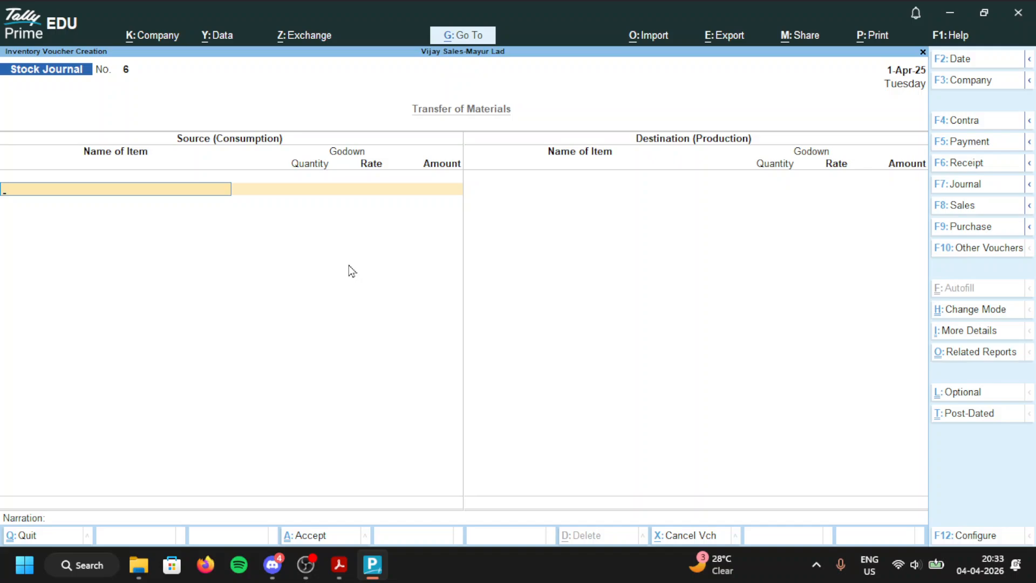
text(Re)
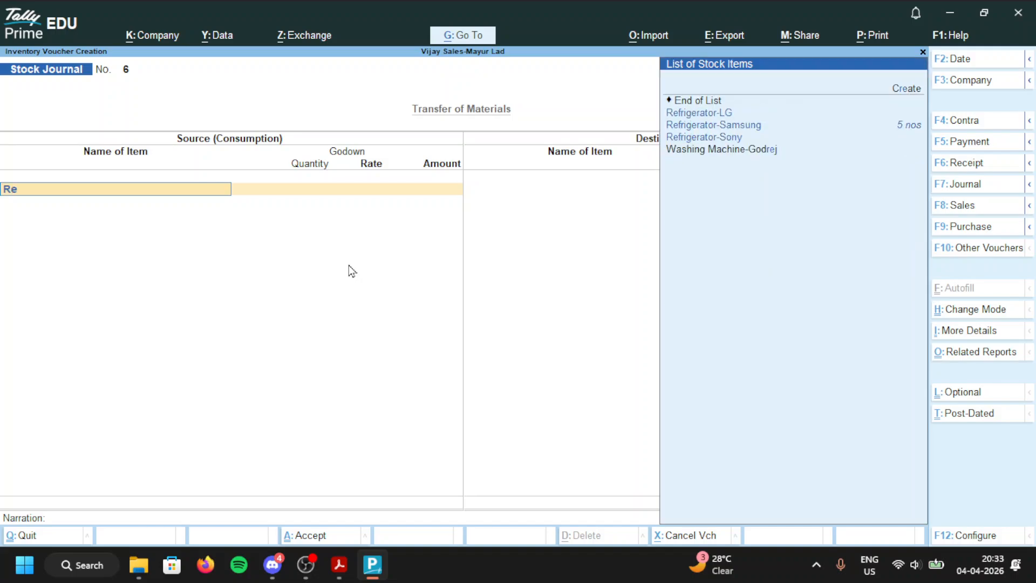
key(Down)
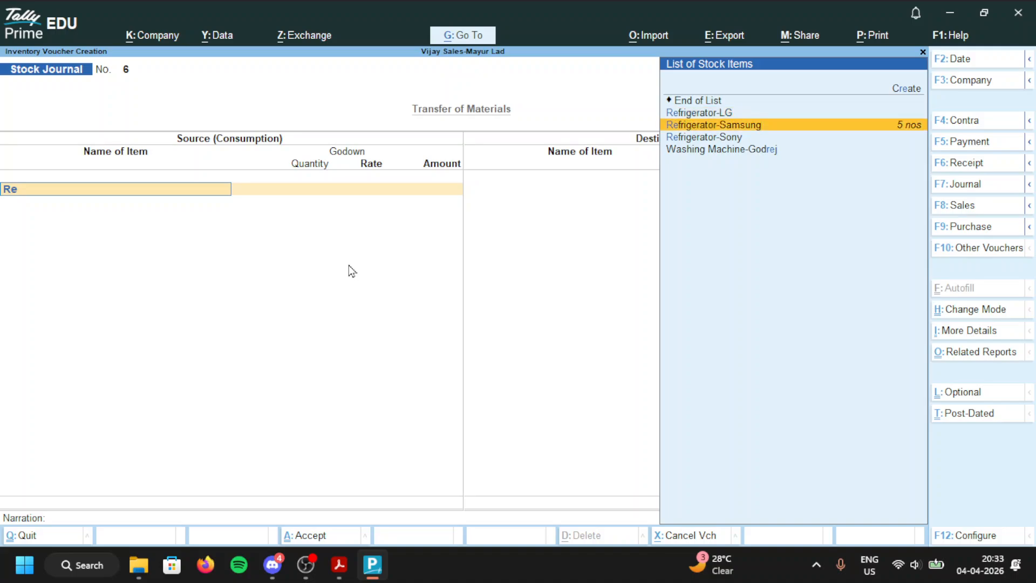
key(Up)
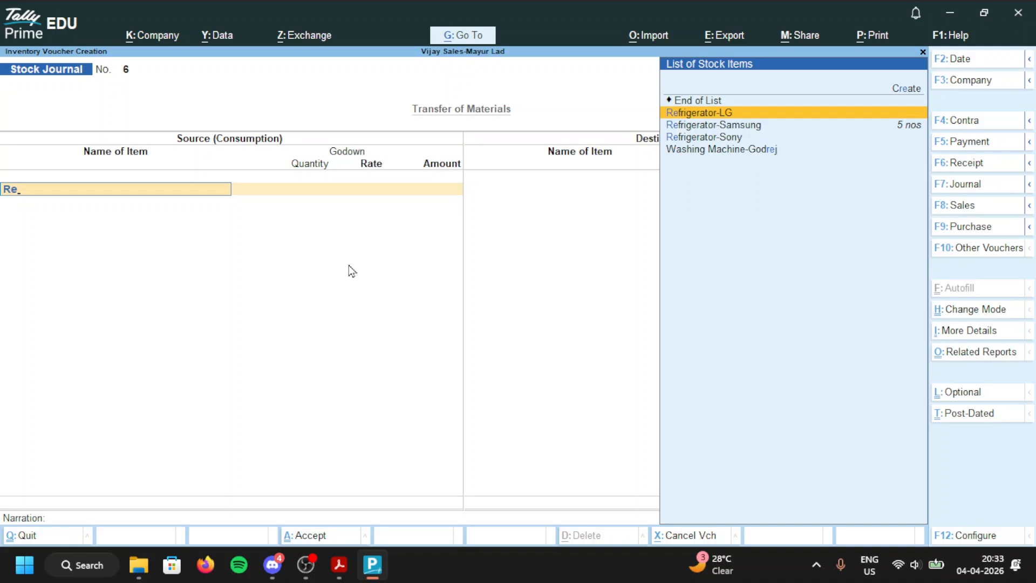
key(Down)
key(Return)
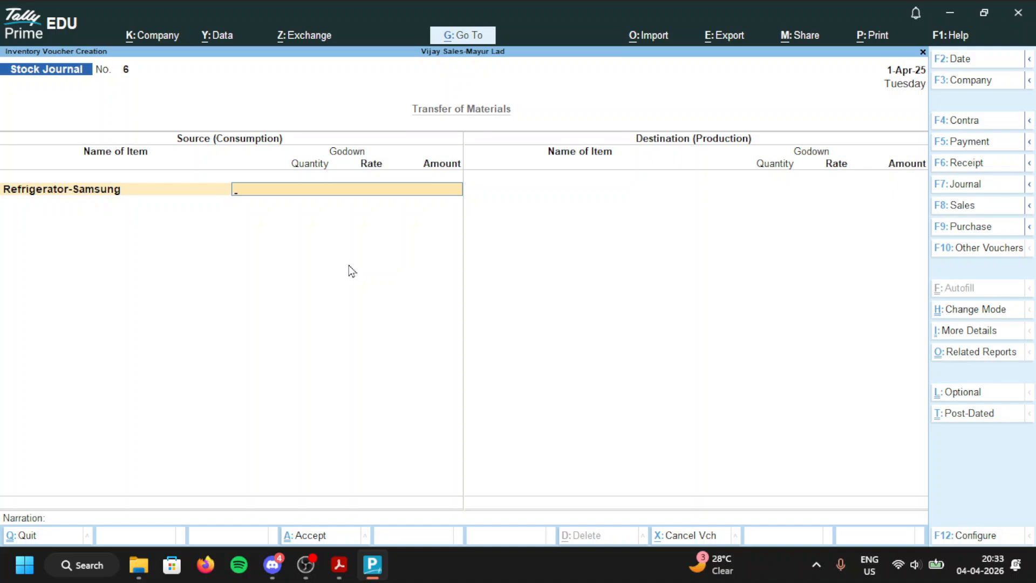
key(Return)
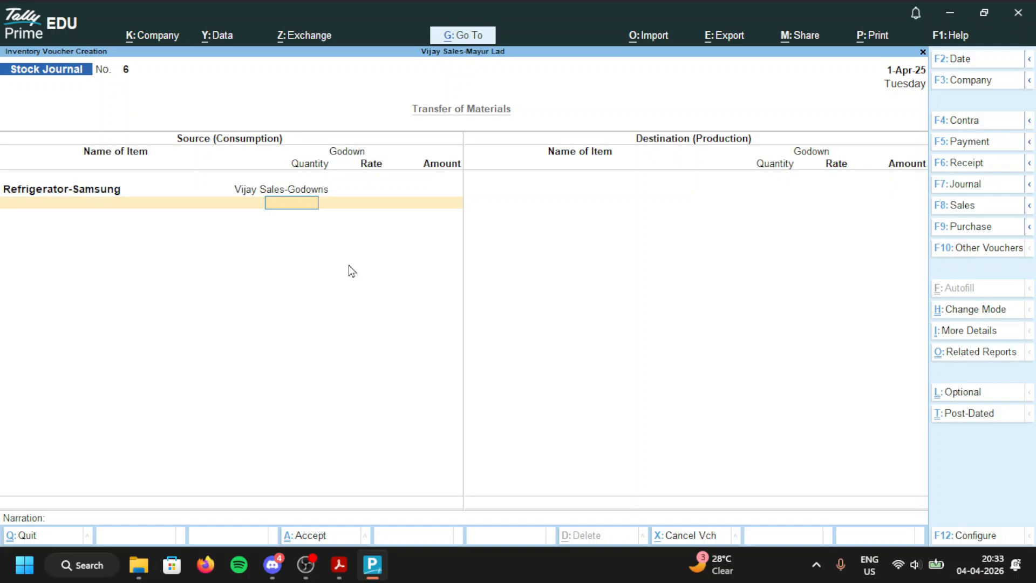
text(4)
key(Return)
key(Return)
key(Return)
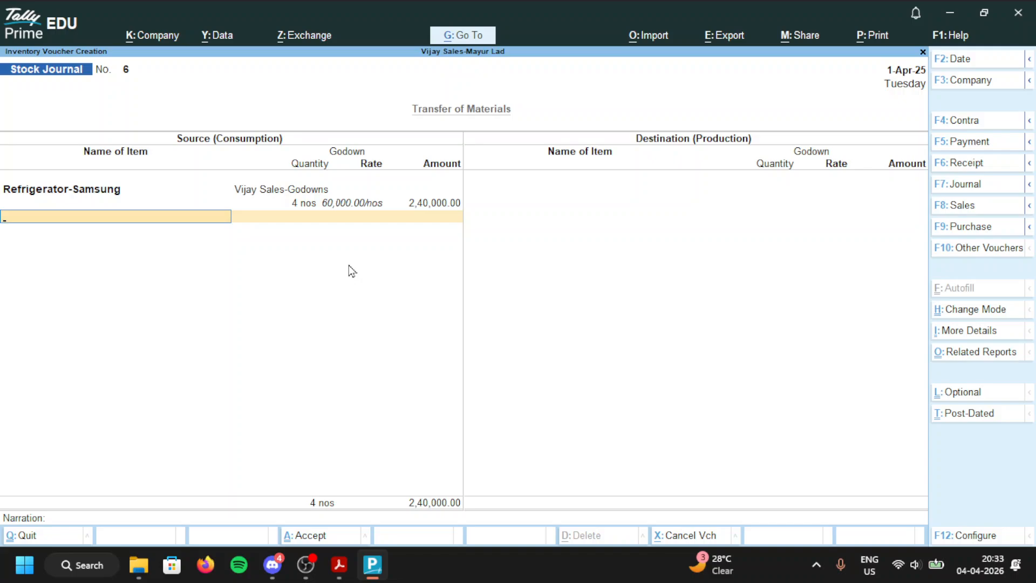
Step: Add Laptop-Dell from Vijay Sales-Godowns as the second source item, 3 nos at 50,000.00
text(De)
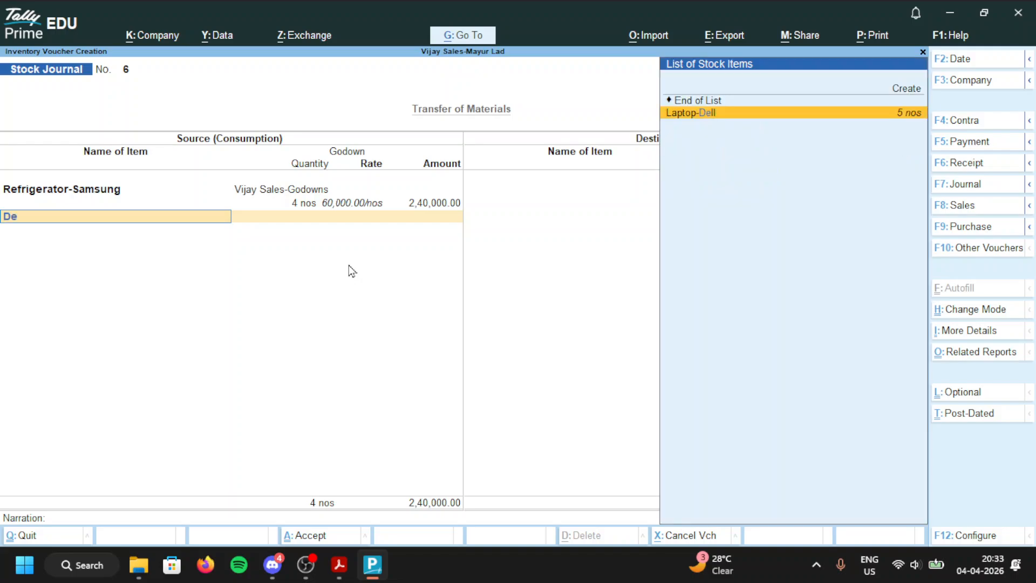
key(Return)
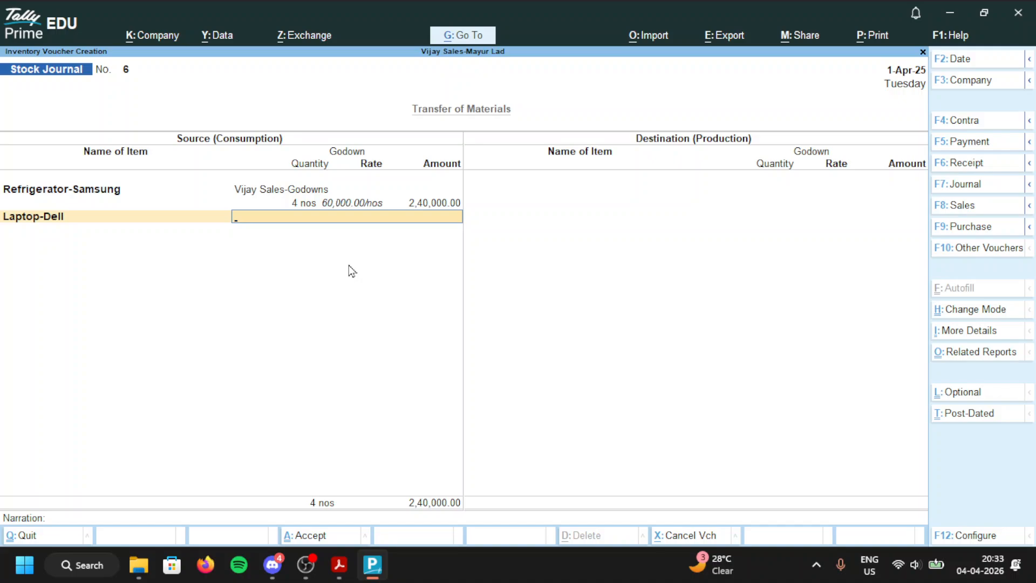
text(vi)
key(Return)
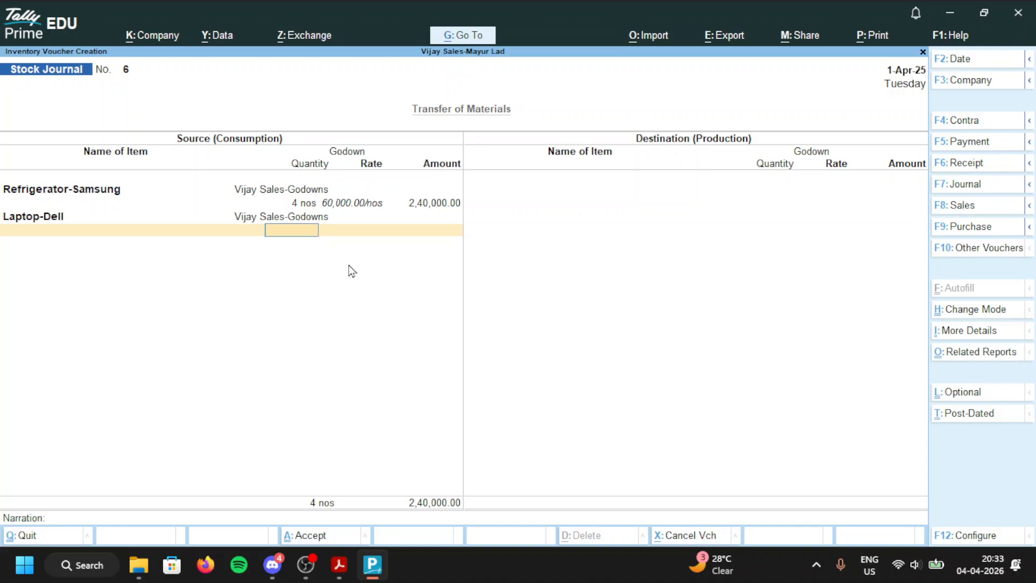
text(3)
key(Return)
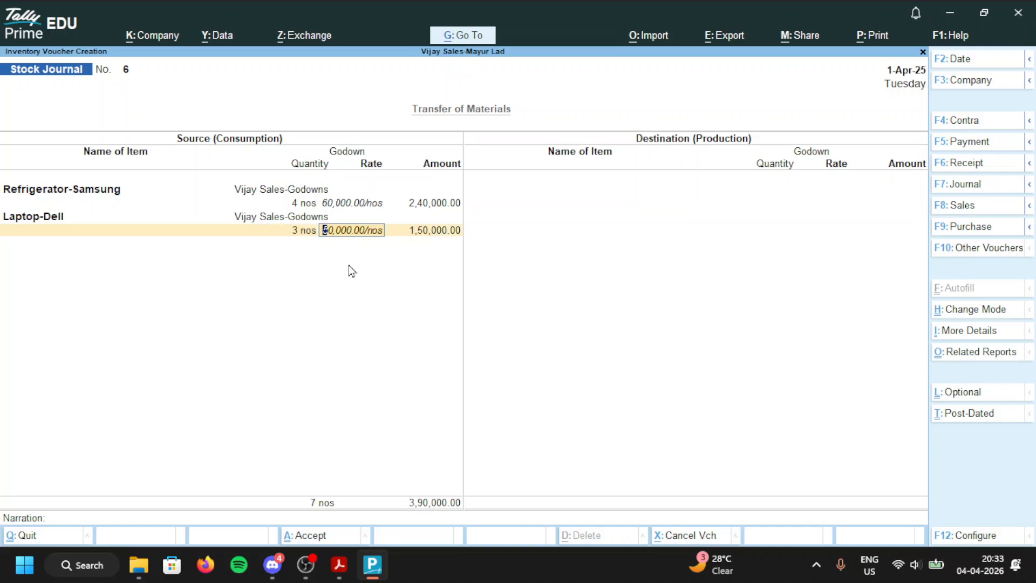
key(Return)
key(Return)
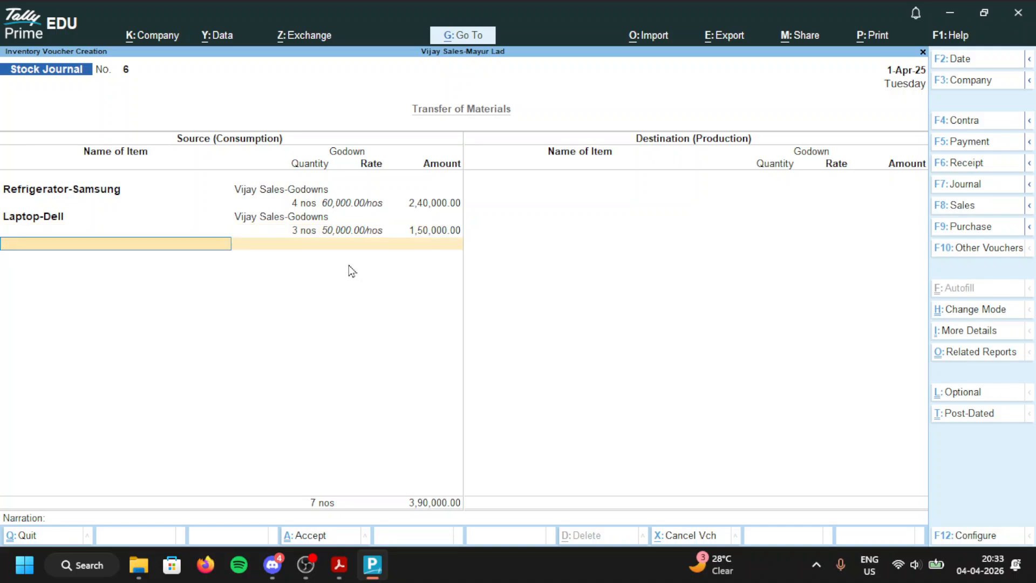
Step: Add Ear Phones -Boat from Vijay Sales-Godowns as the third source item, 5 nos at 600.00, and end the source list
text(Bo)
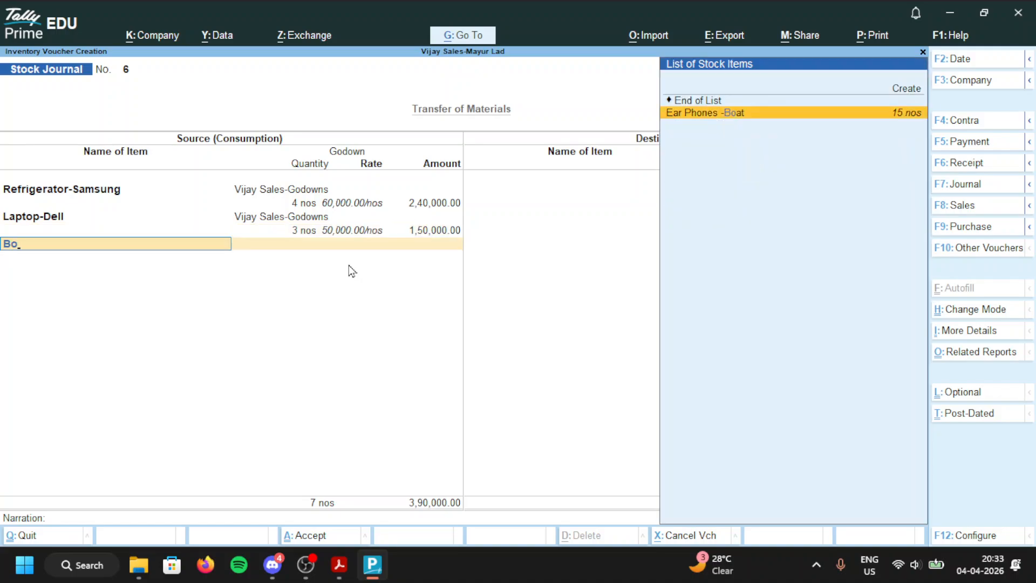
key(Return)
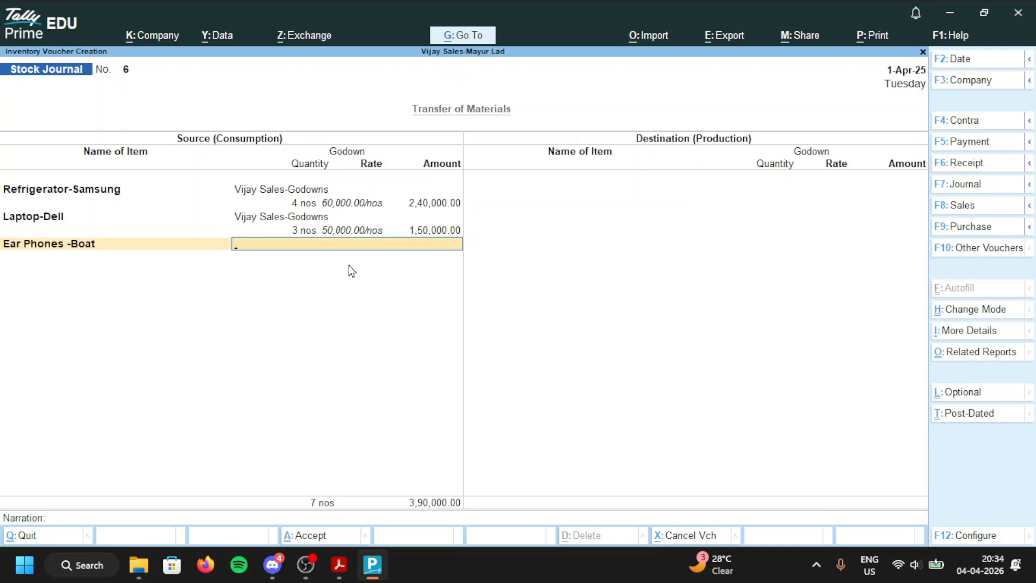
text(G)
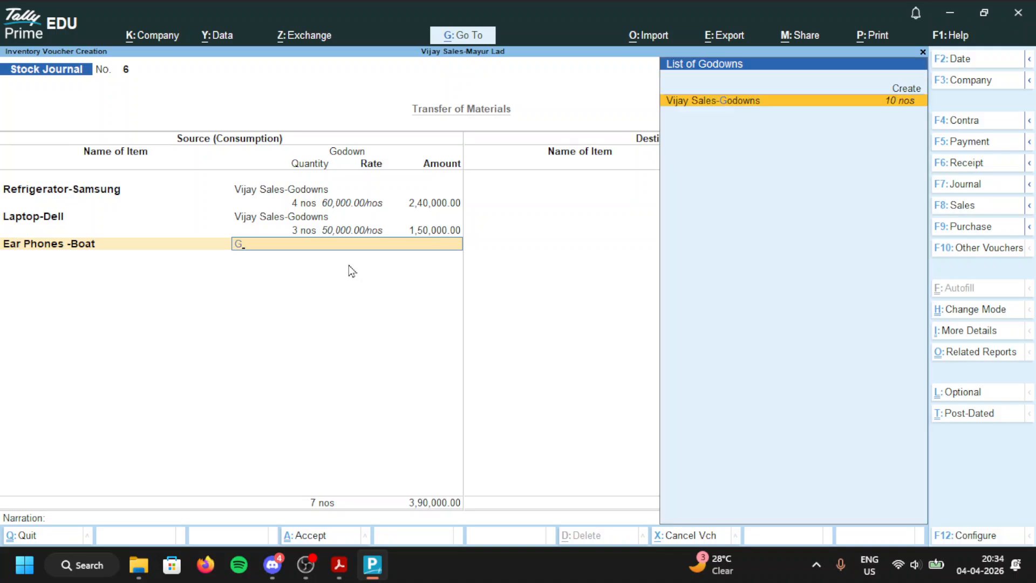
text(o)
key(Return)
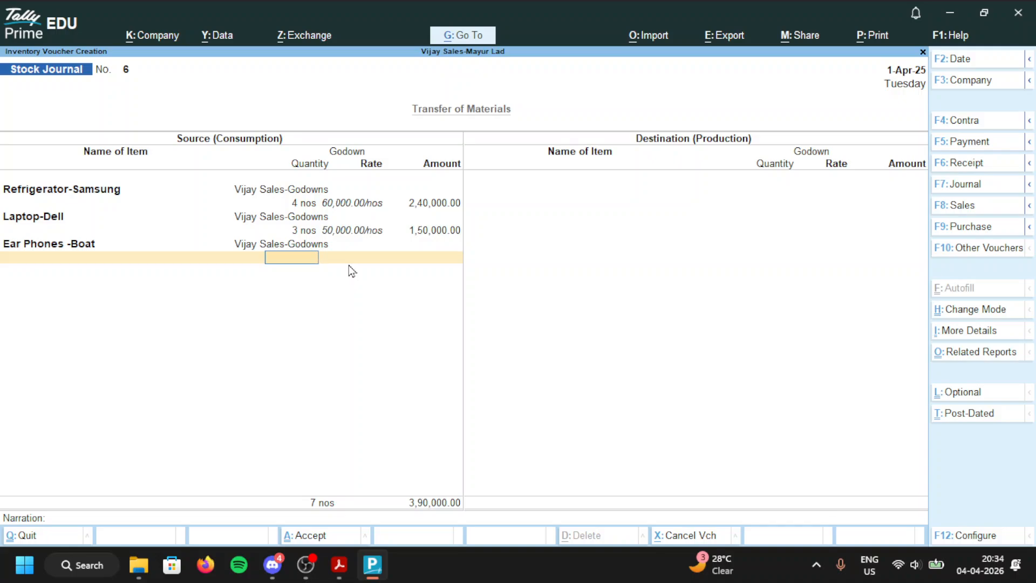
text(5)
key(Return)
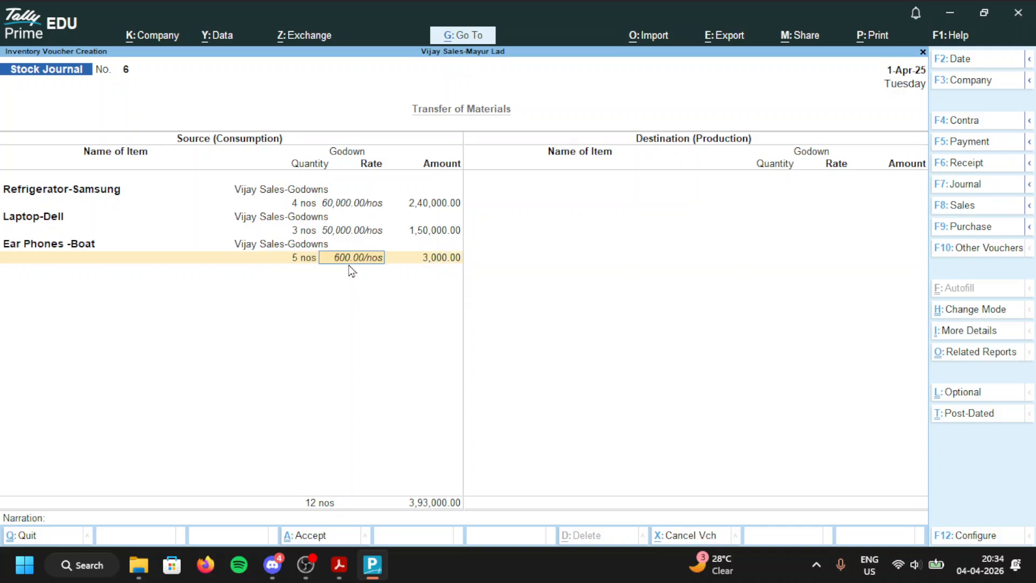
key(Return)
key(Return)
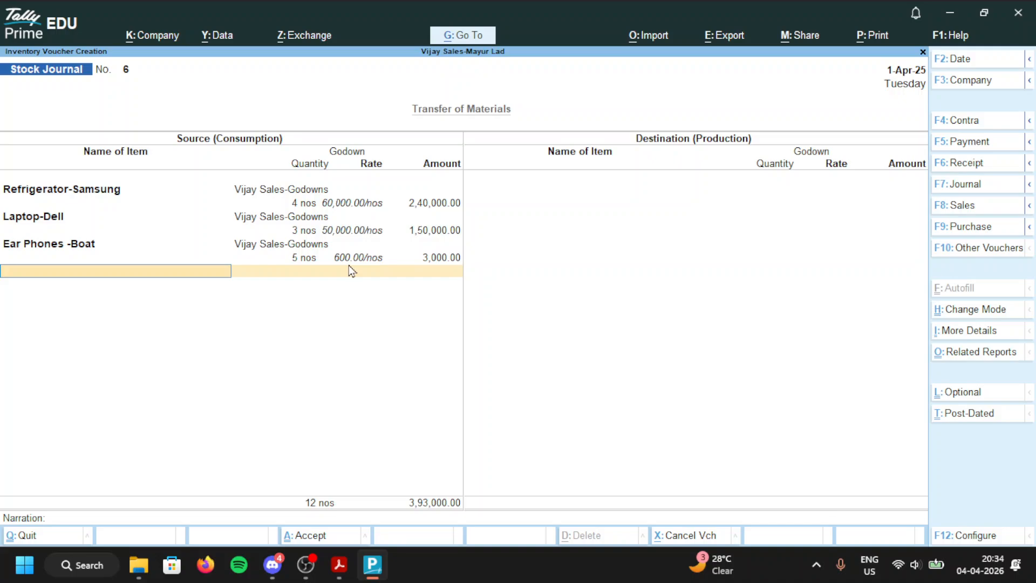
key(Return)
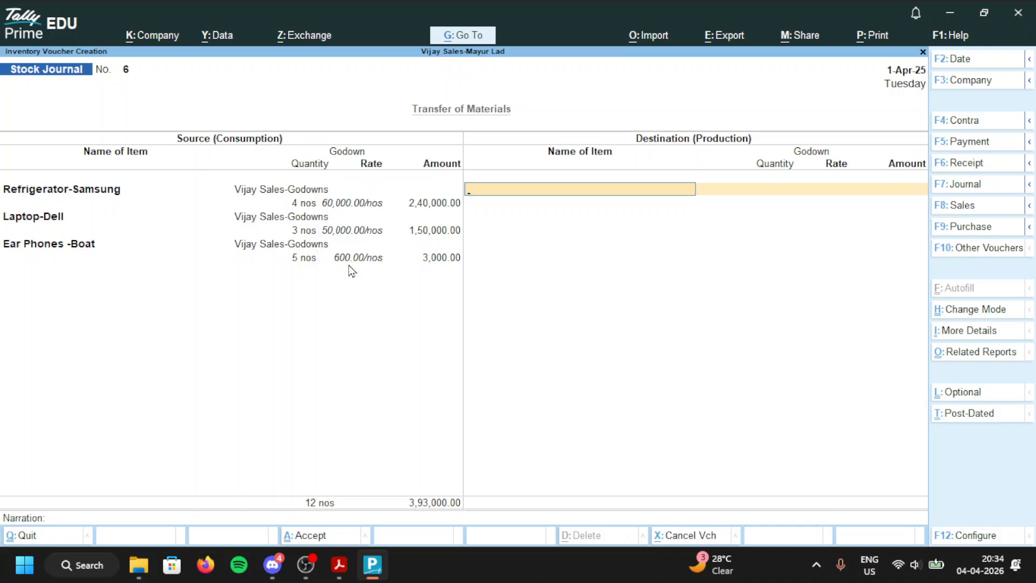
Step: Enter Refrigerator-Samsung as the first destination item in Vijay Sales -Bandra, 4 nos at 60,000.00
text(Re)
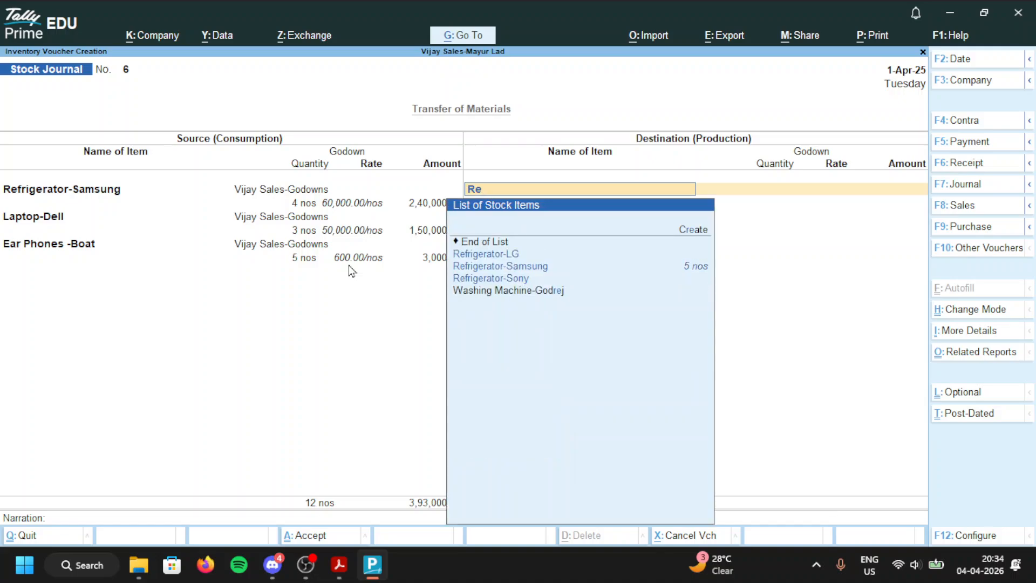
key(Down)
key(Down)
key(Return)
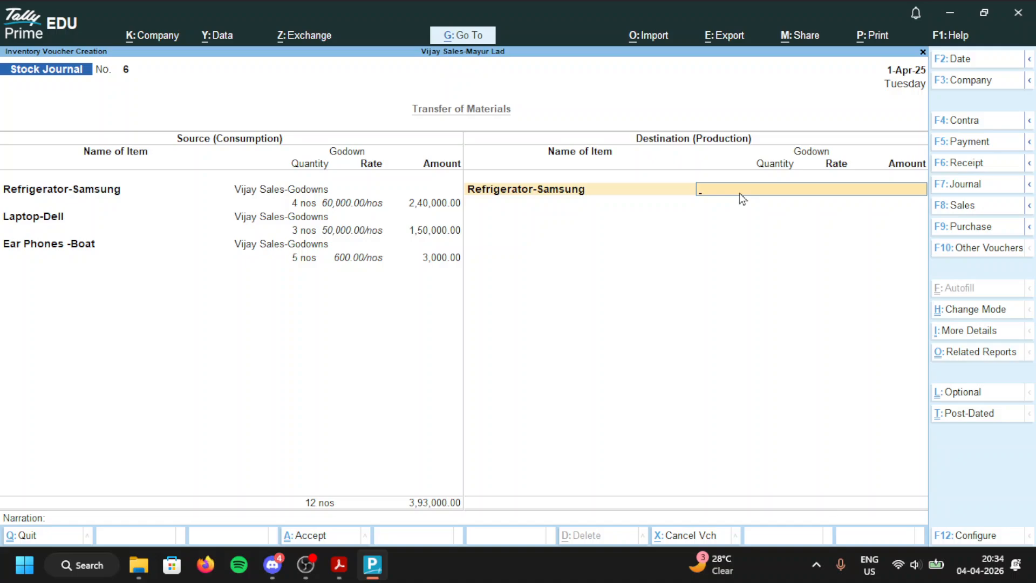
text(Ban)
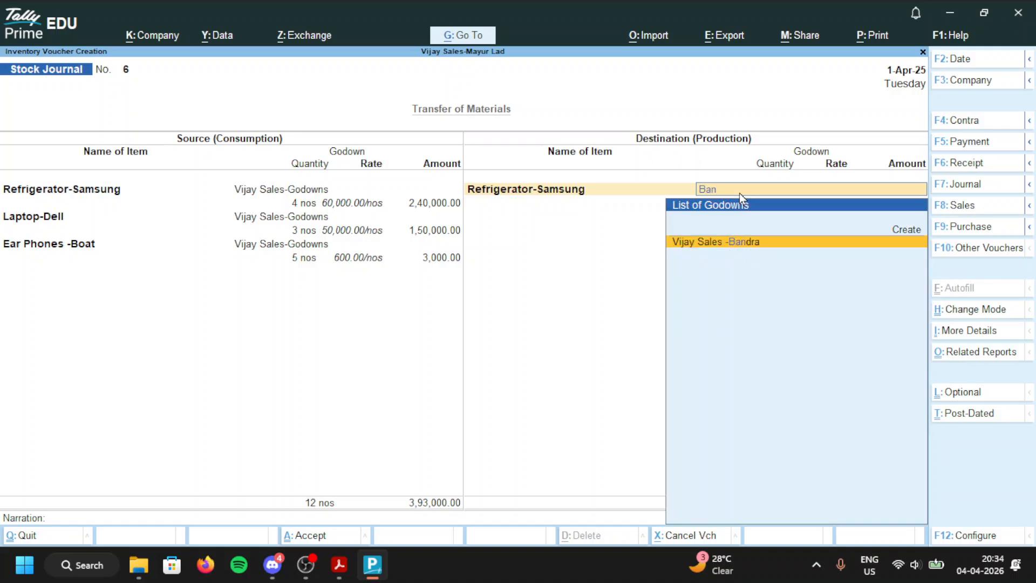
key(Return)
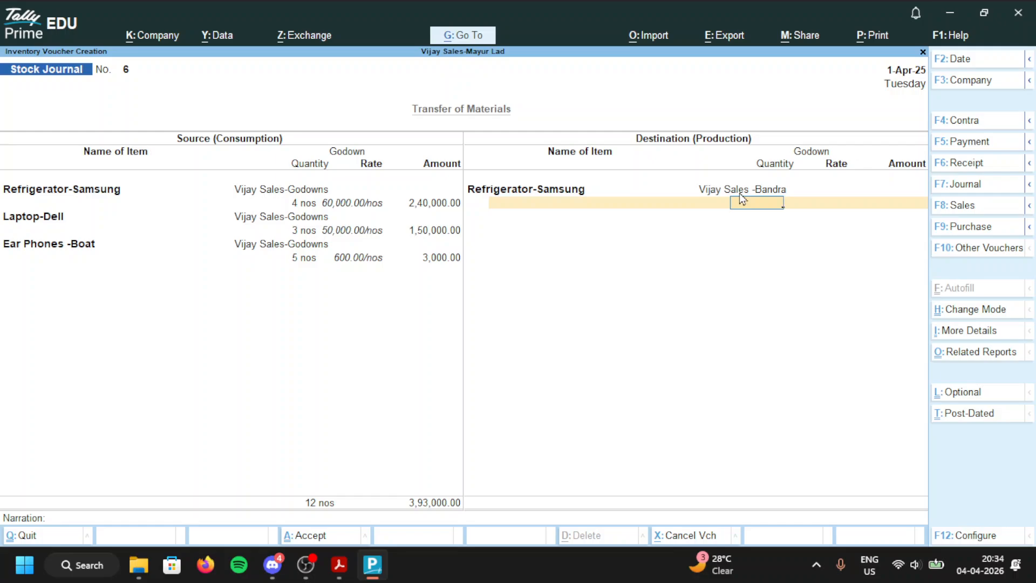
text(4)
key(Return)
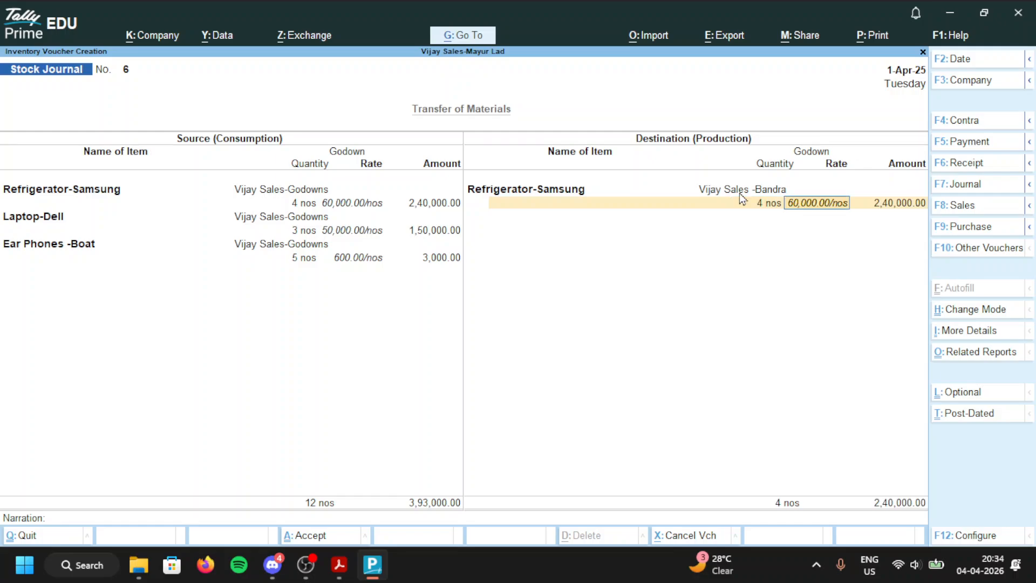
key(Return)
key(Return)
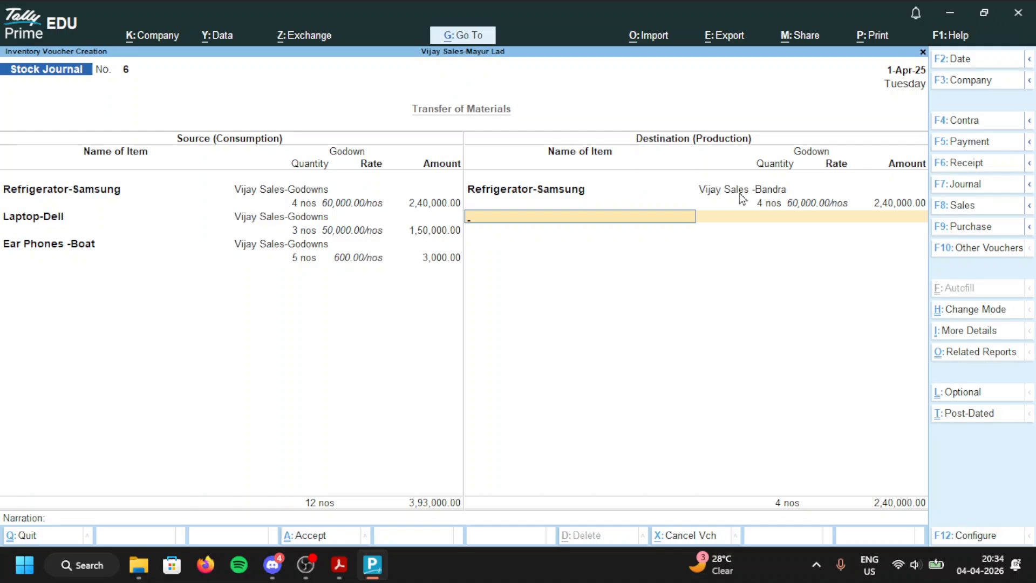
Step: Add Laptop-Dell as the second destination item in Vijay Sales -Bandra, 3 nos at 50,000.00
text(De)
key(Return)
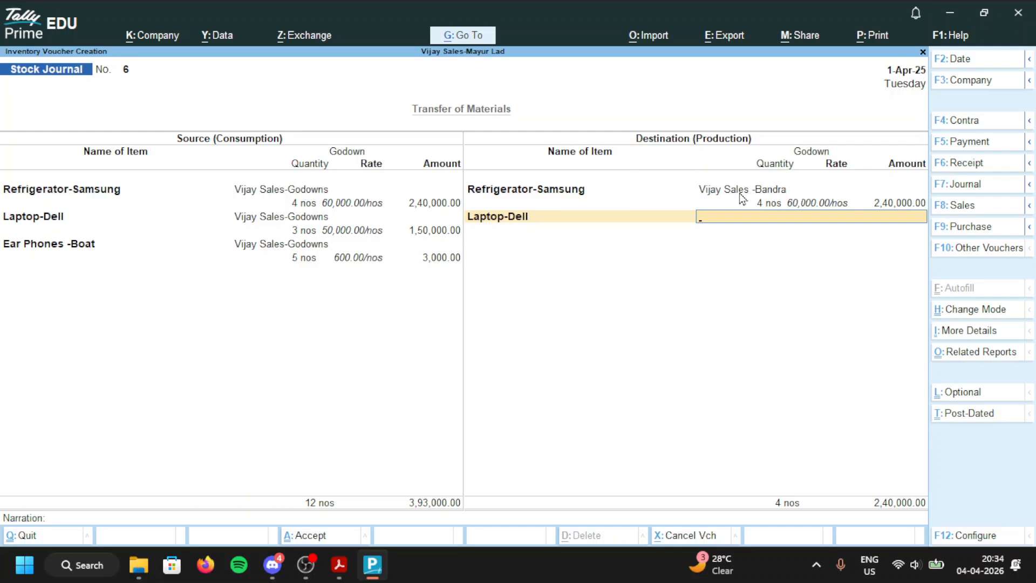
text(Sa)
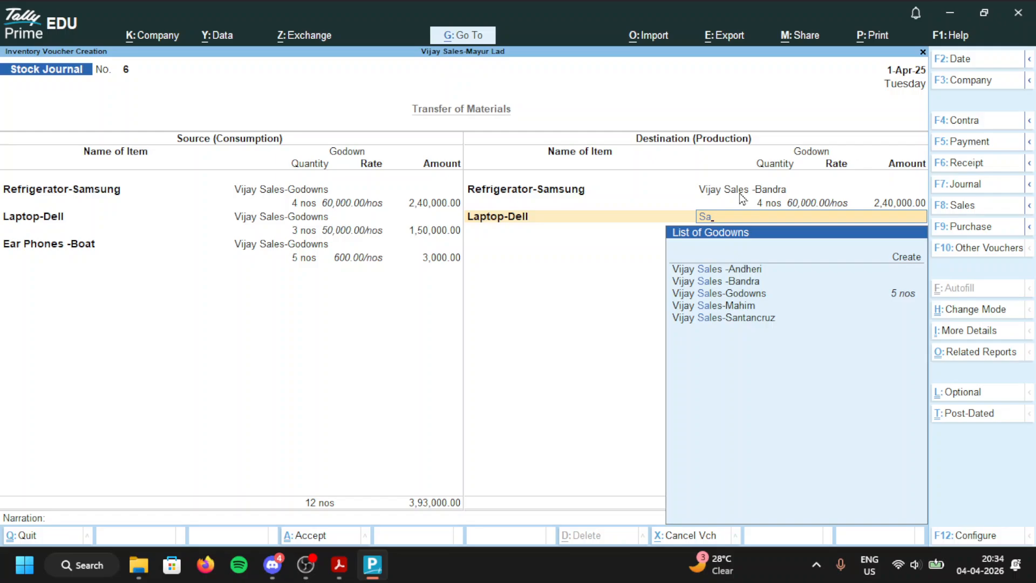
key(BackSpace)
key(BackSpace)
text(Ban)
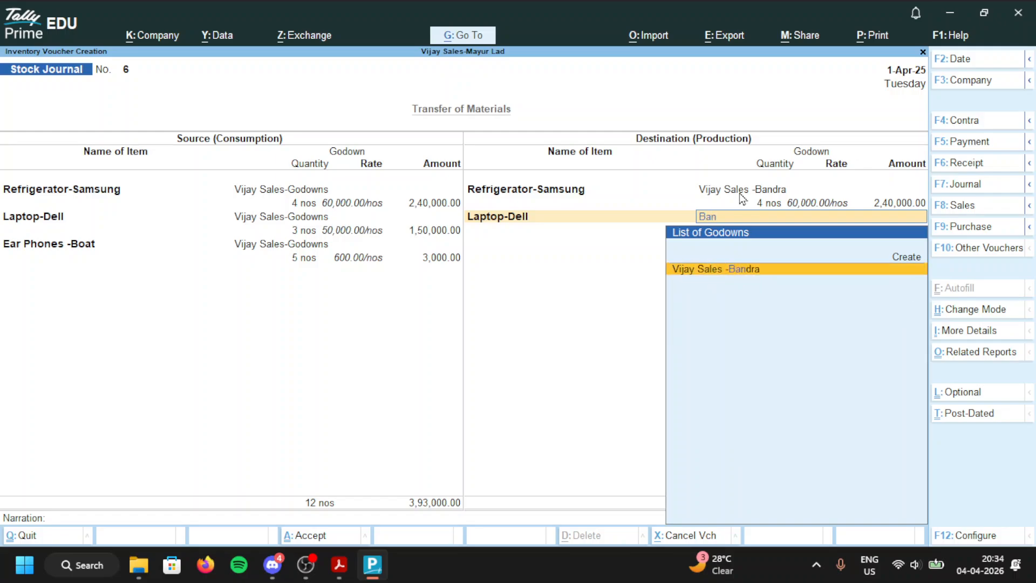
key(Return)
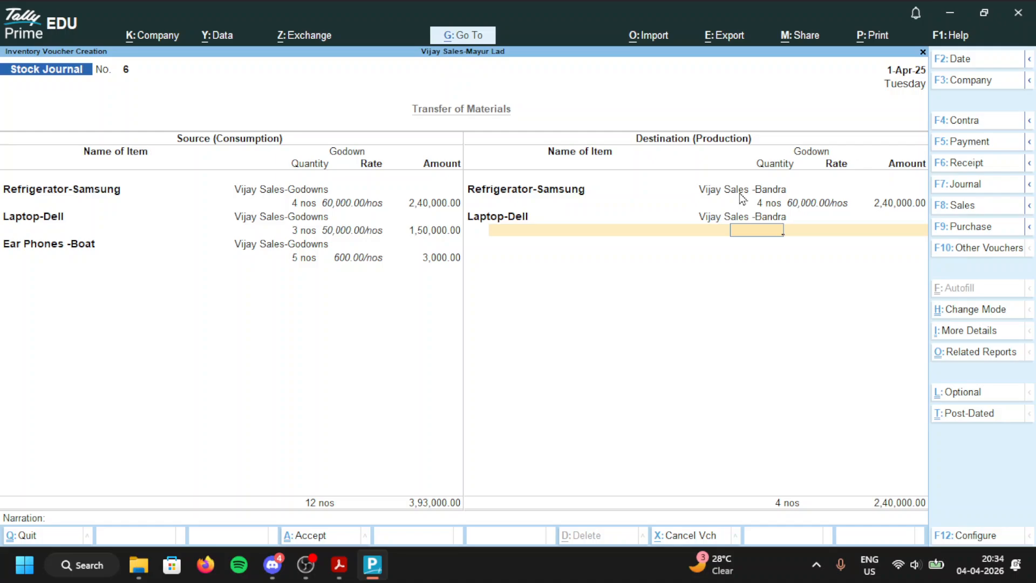
text(3)
key(Return)
key(Return)
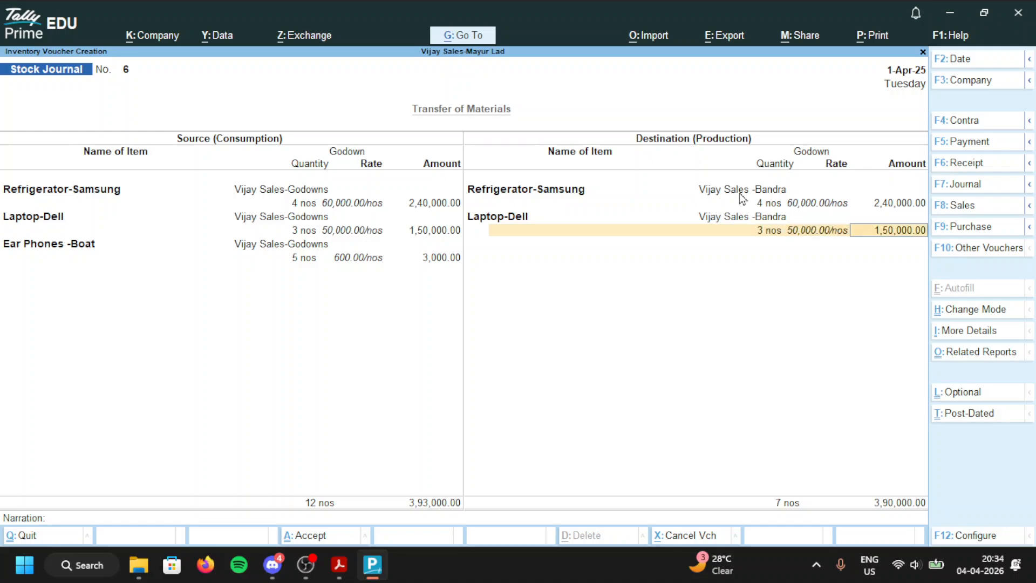
key(Return)
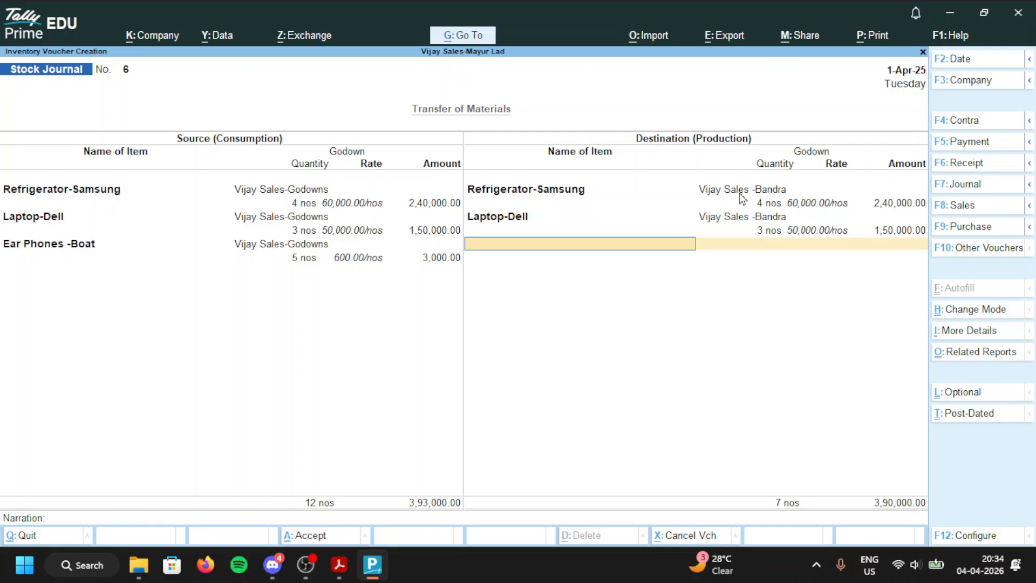
Step: Add Ear Phones -Boat as the third destination item in Vijay Sales -Bandra, 5 nos at 600.00
text(ear)
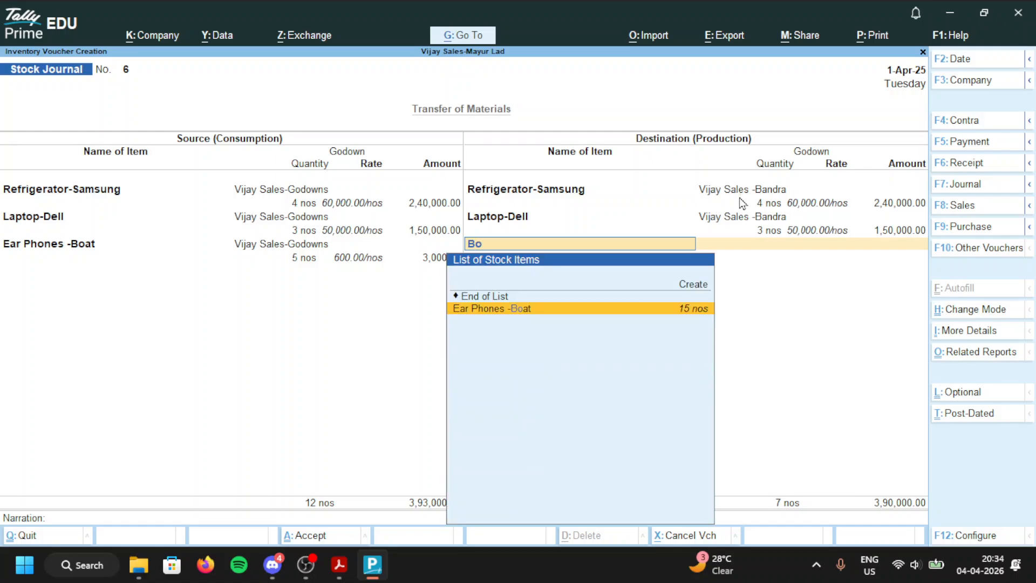
key(Return)
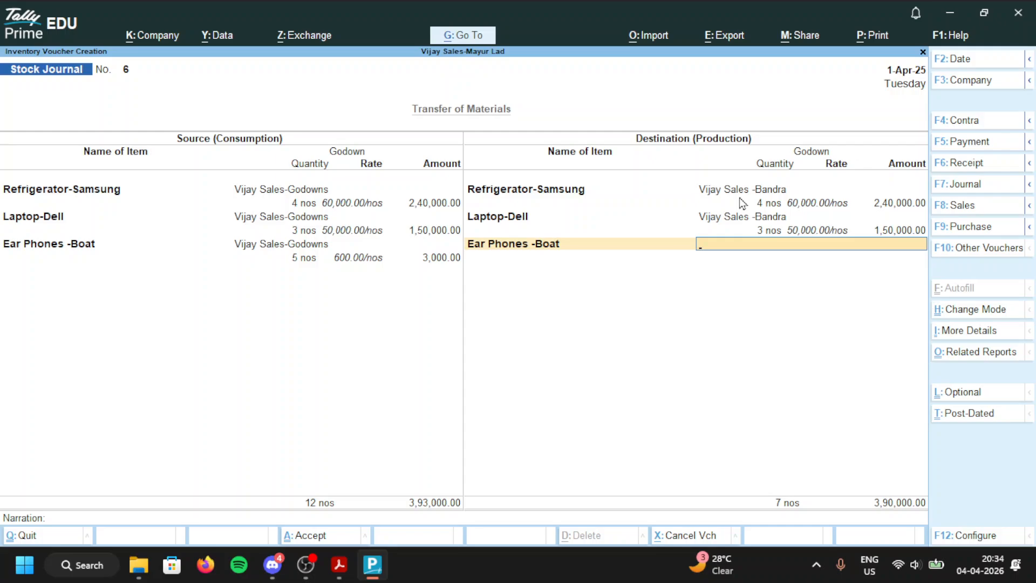
text(ban)
key(Return)
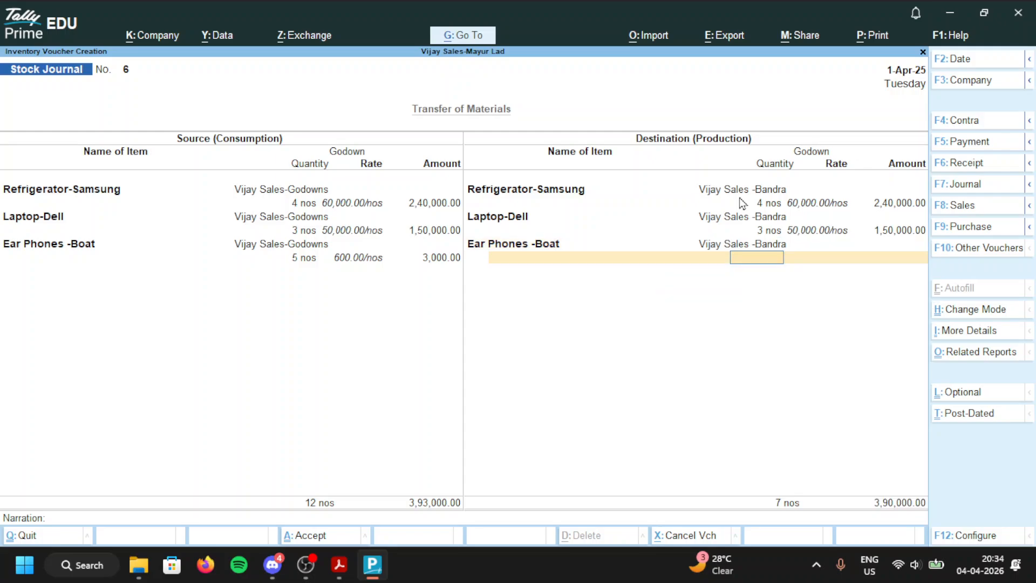
text(5)
key(Return)
key(Return)
key(Return)
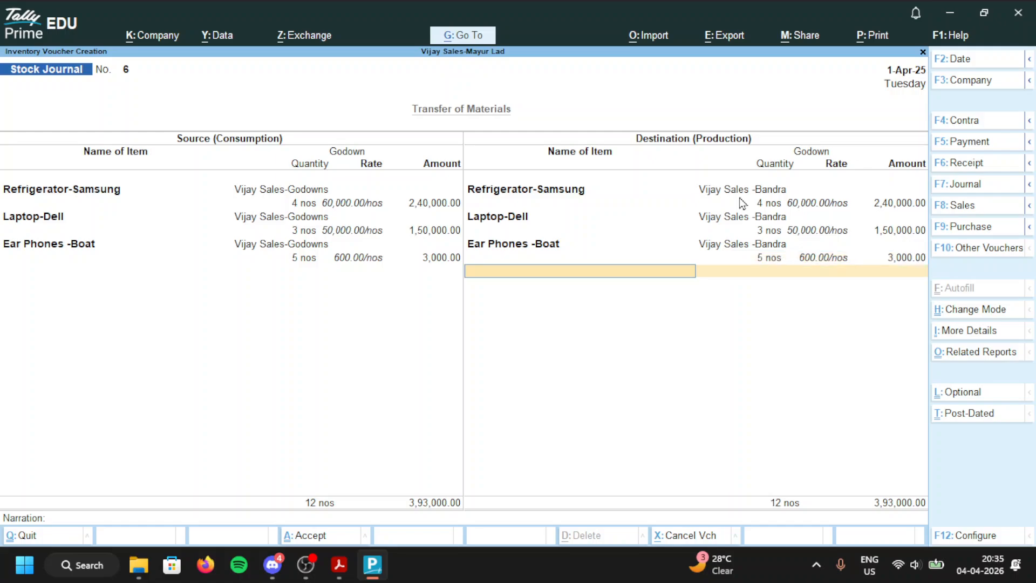
Step: End the destination item list, save the stock journal without a narration and leave voucher creation
key(Return)
key(Return)
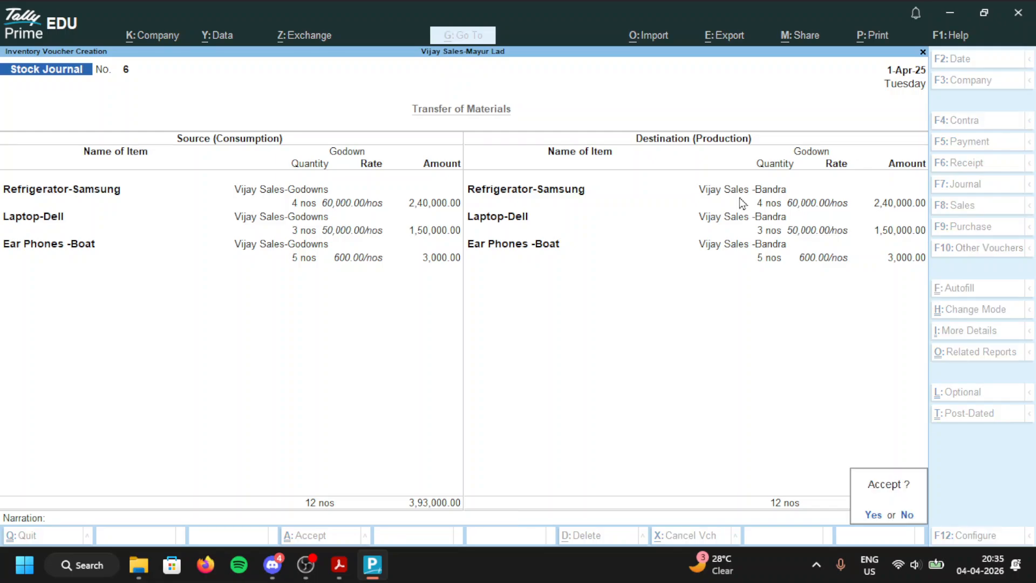
key(Return)
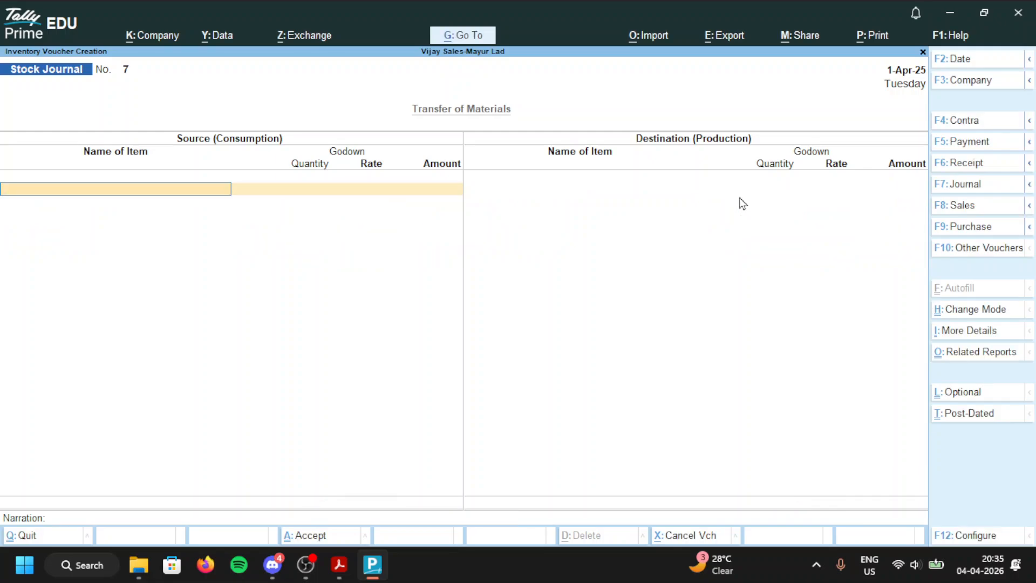
key(Escape)
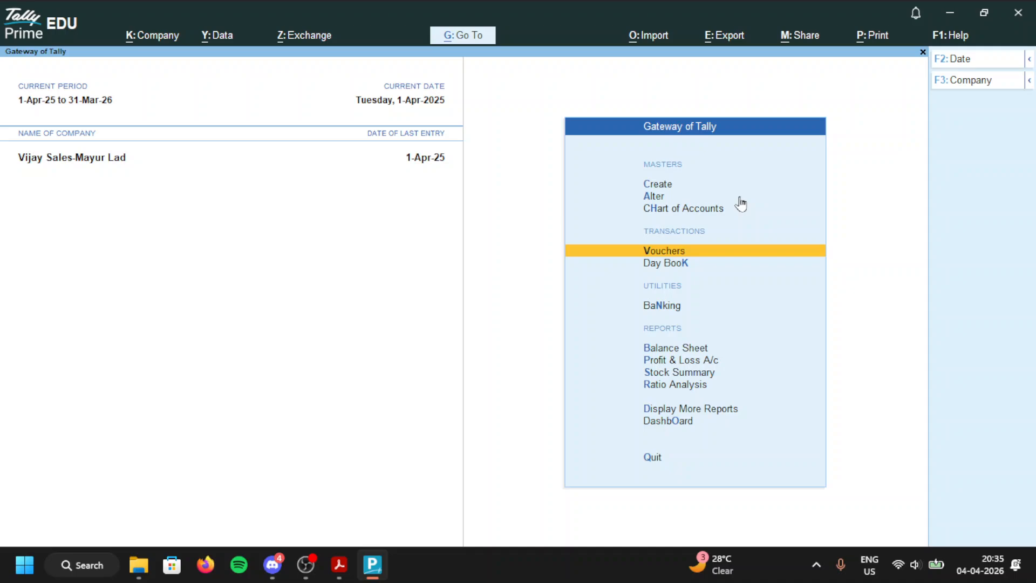
Step: Review the vouchers recorded for 1-Apr-25 in the Day Book and return to the Gateway of Tally
key(Down)
key(Down)
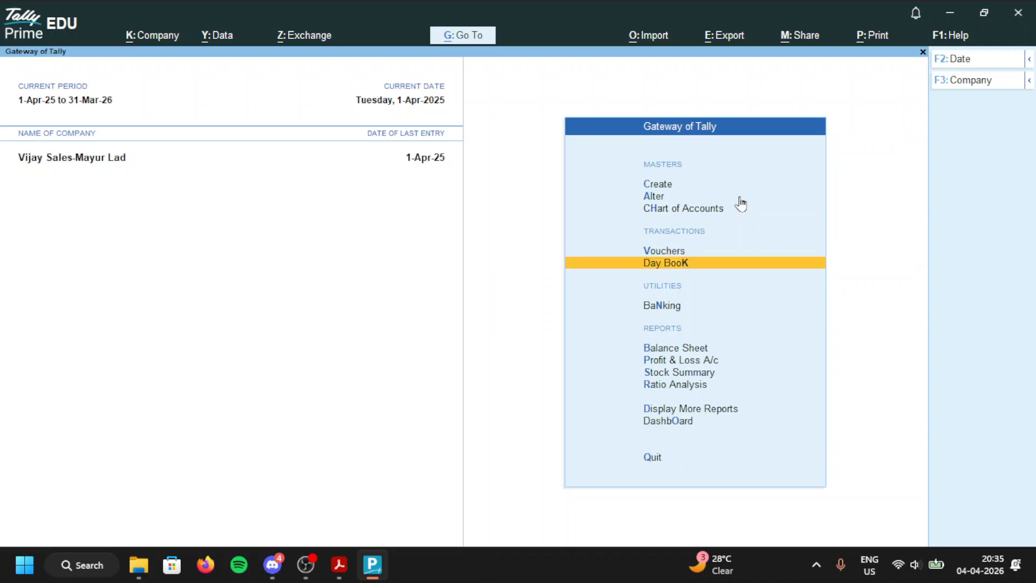
key(Up)
key(Return)
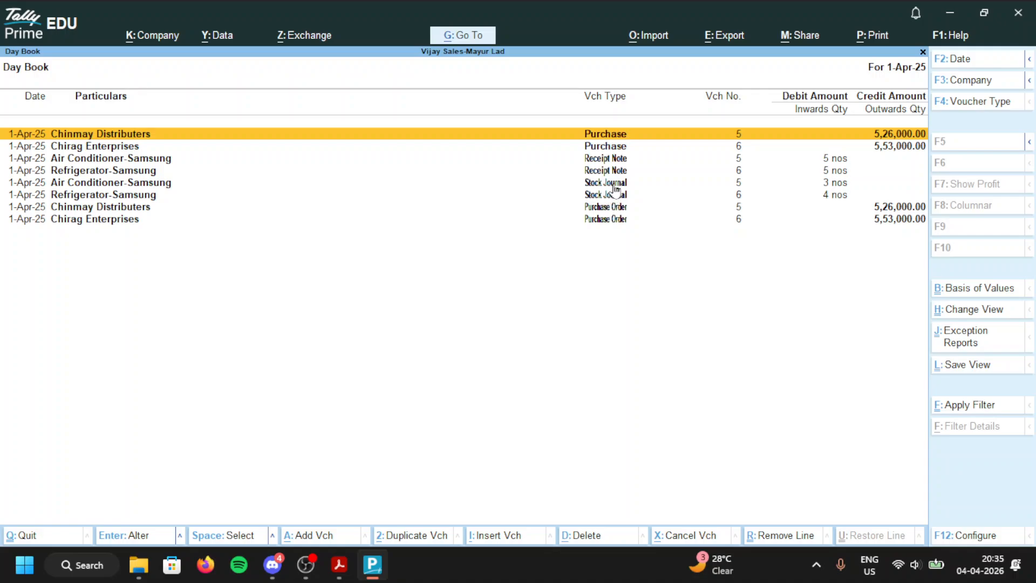
key(Down)
key(Down)
key(Down)
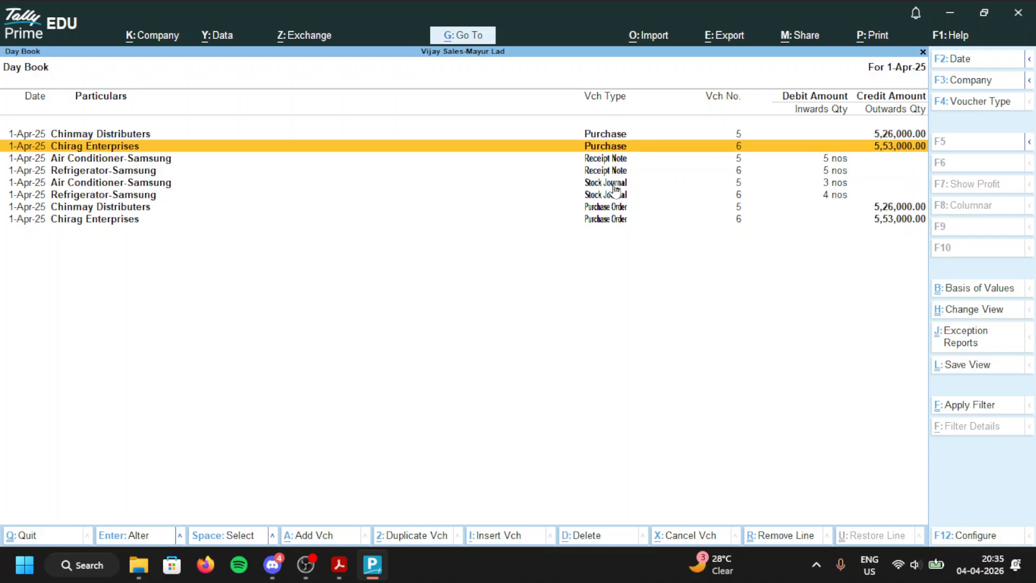
key(Up)
key(Up)
key(Up)
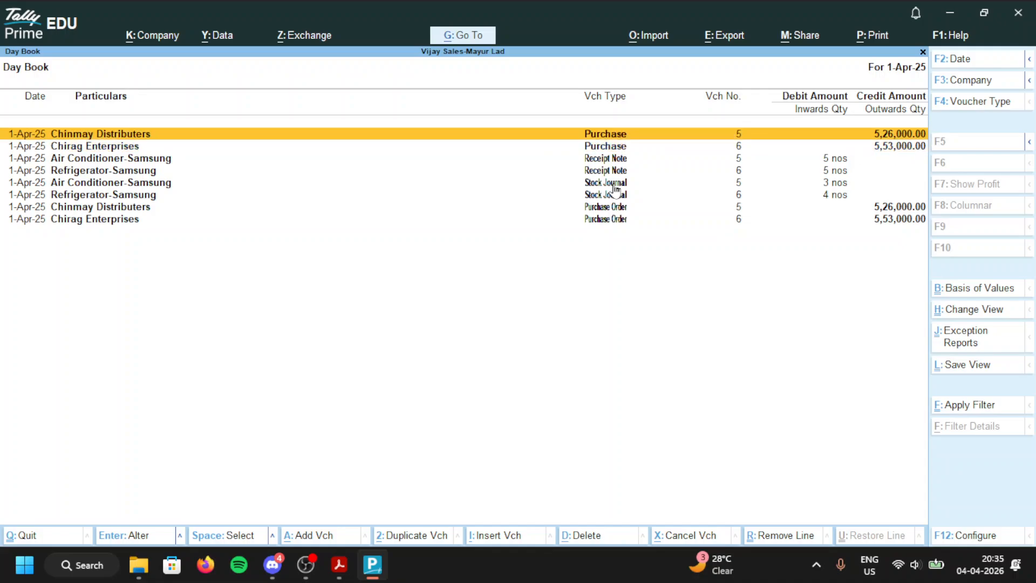
key(Escape)
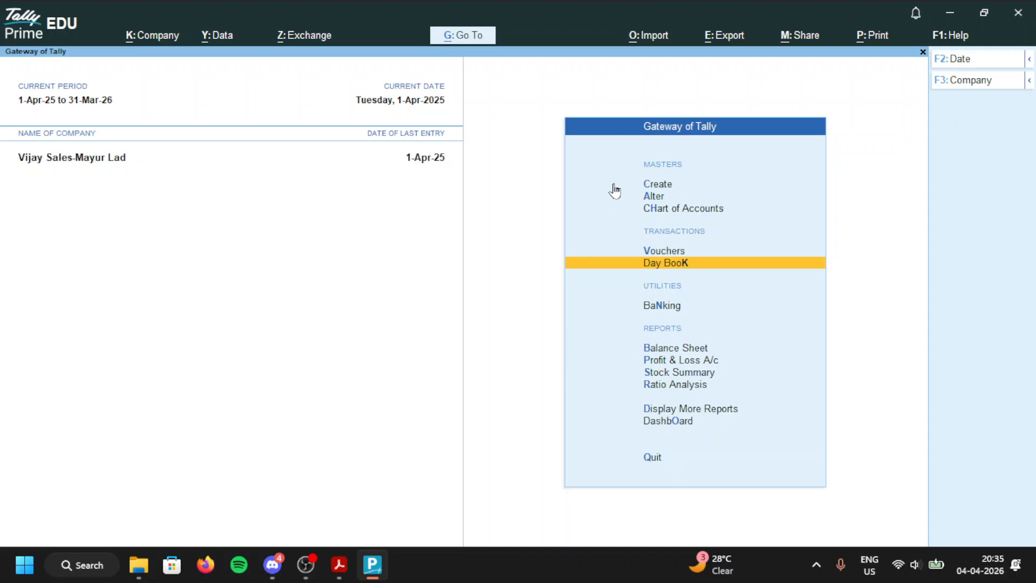
Step: Switch to tally sem 3.pdf in Acrobat and examine the delivery and sales entry transactions, moving the floating toolbar clear of them
key(alt+Tab)
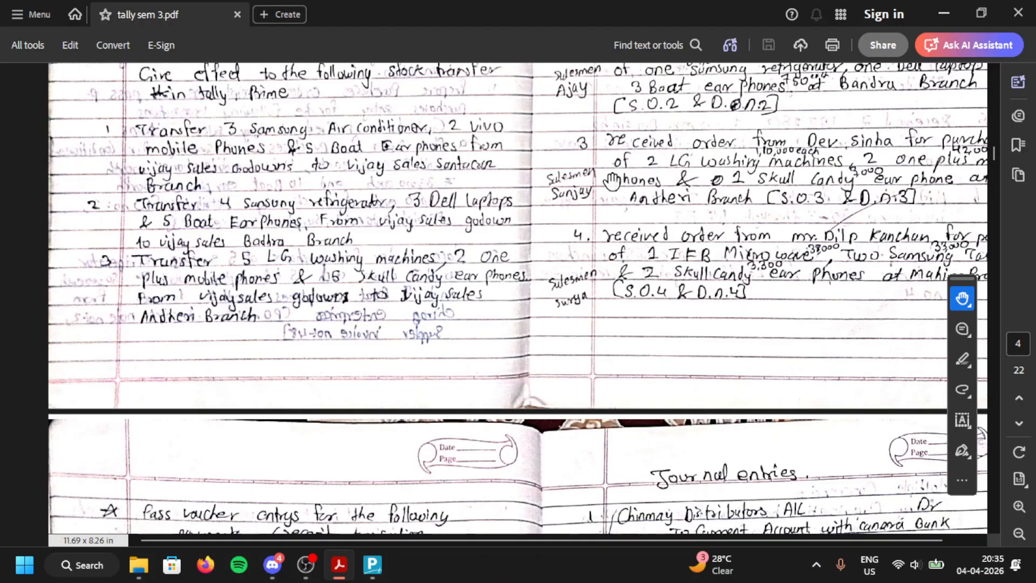
scroll(604, 265, up, 3)
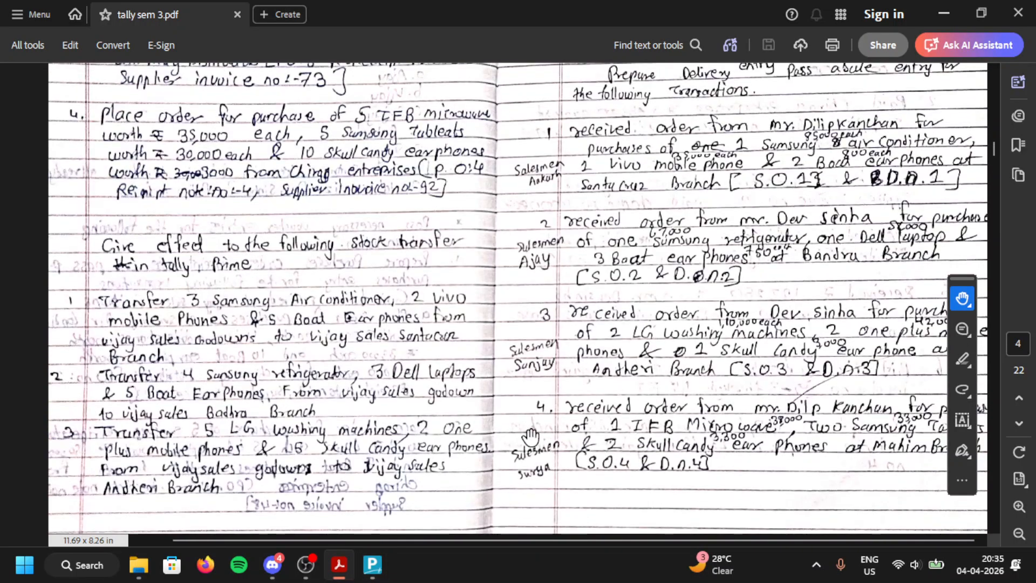
scroll(563, 249, up, 3)
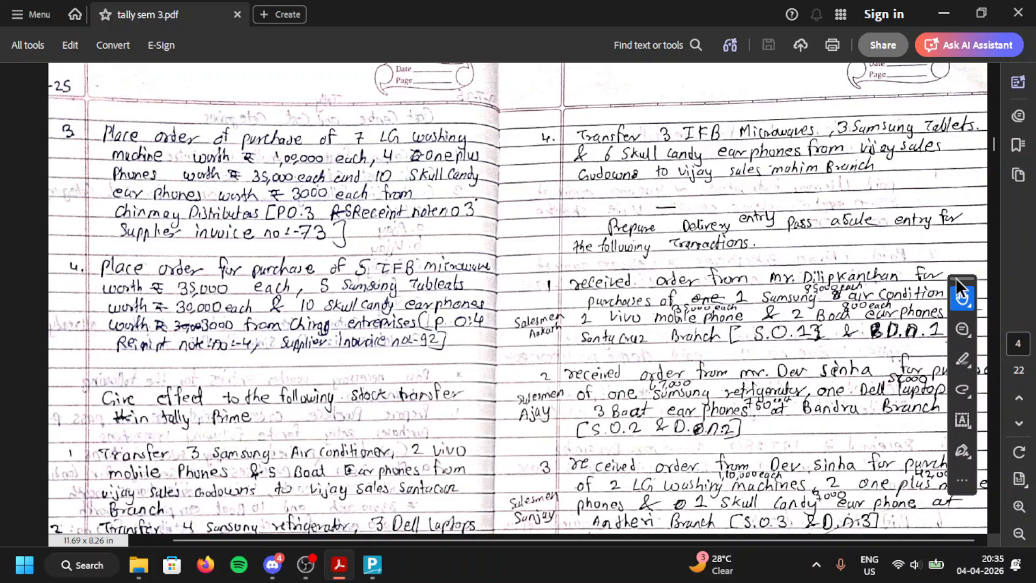
drag(956, 277, 181, 114)
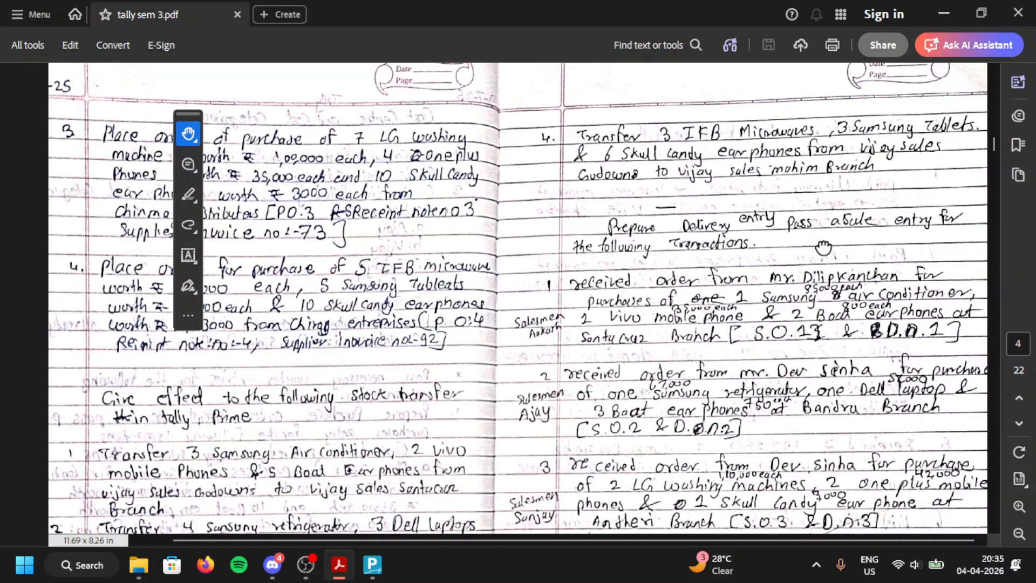
Step: Check the delivery and sales transactions in the PDF, switch to TallyPrime and open voucher creation from the Gateway of Tally
scroll(822, 248, down, 1)
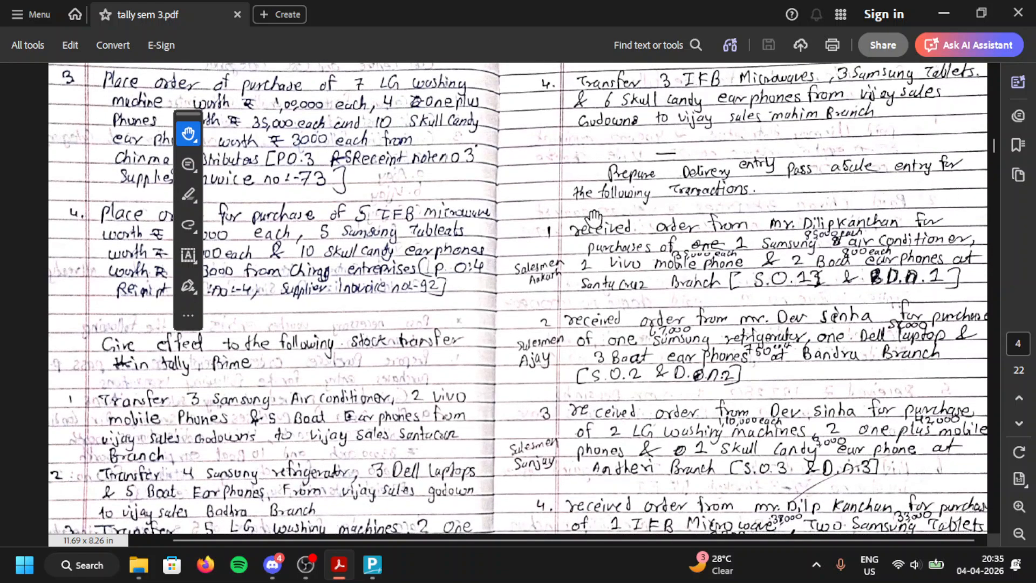
scroll(698, 221, down, 2)
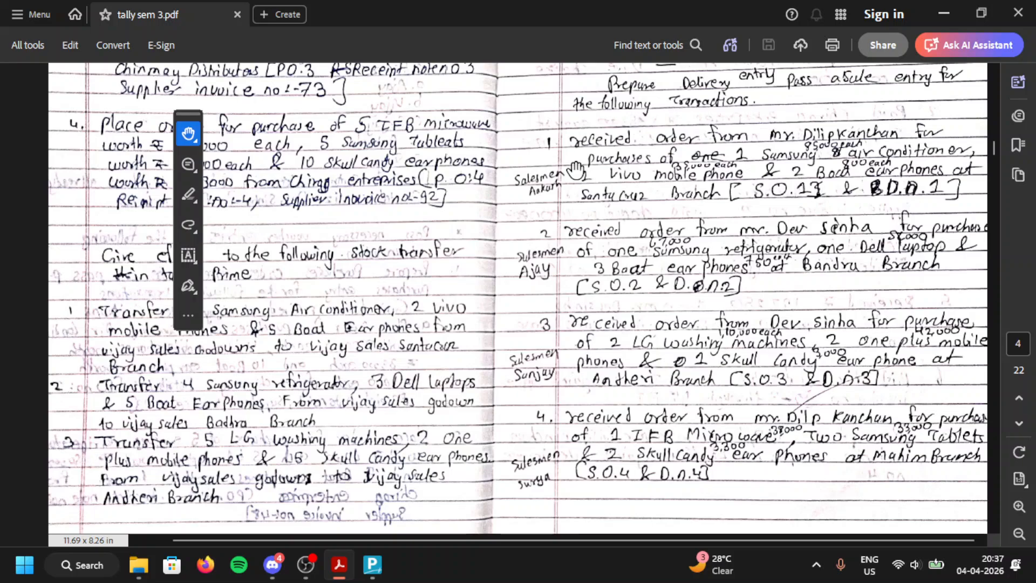
key(alt+Tab)
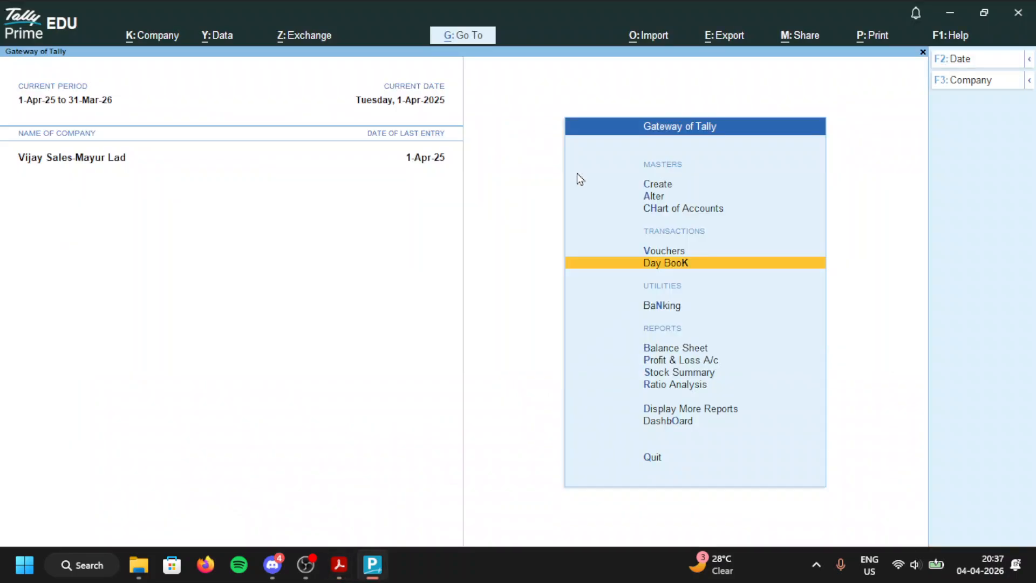
key(Up)
key(Return)
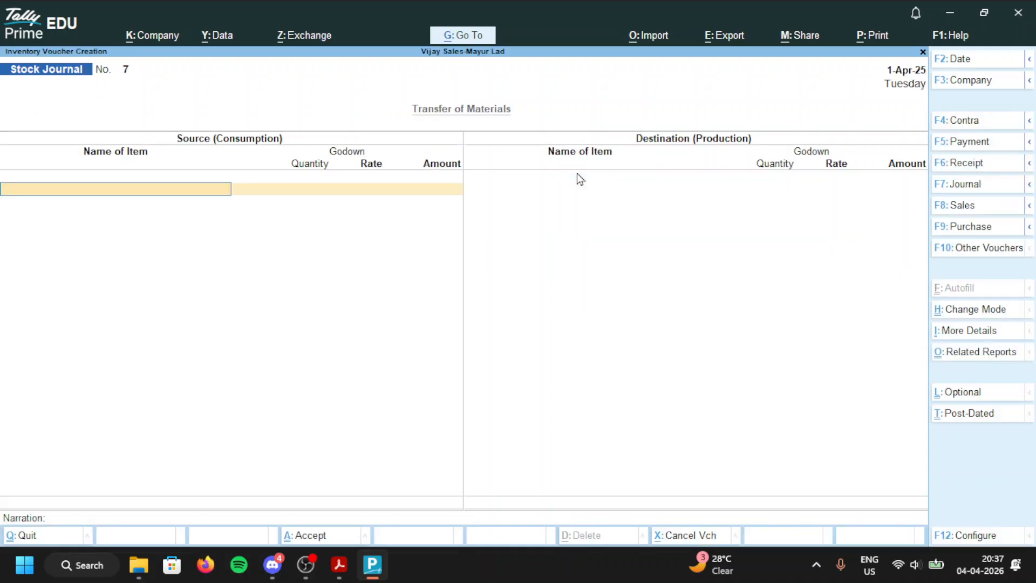
Step: Change the voucher type from Stock Journal to Sales Order
key(F10)
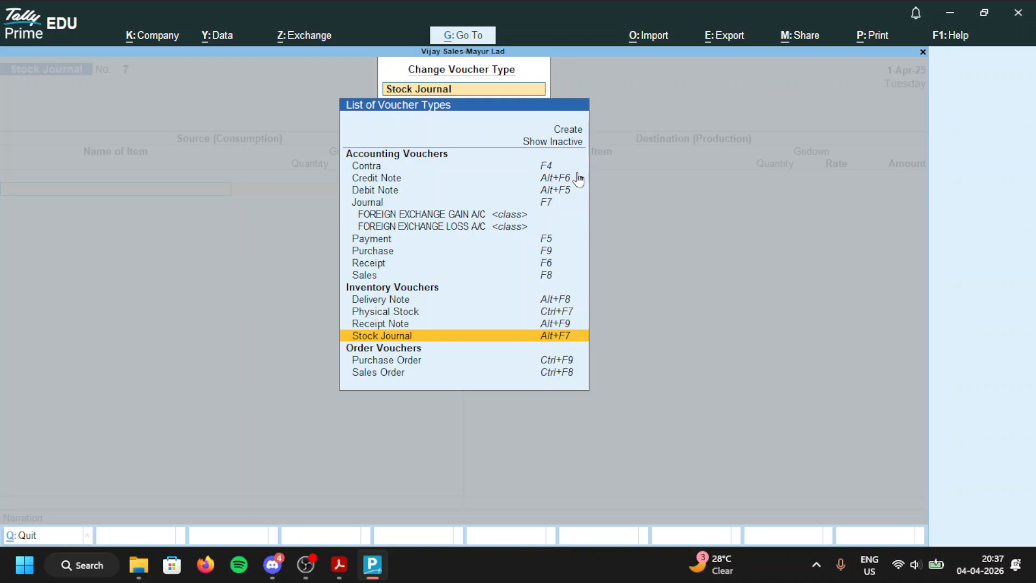
key(Up)
key(Up)
key(Up)
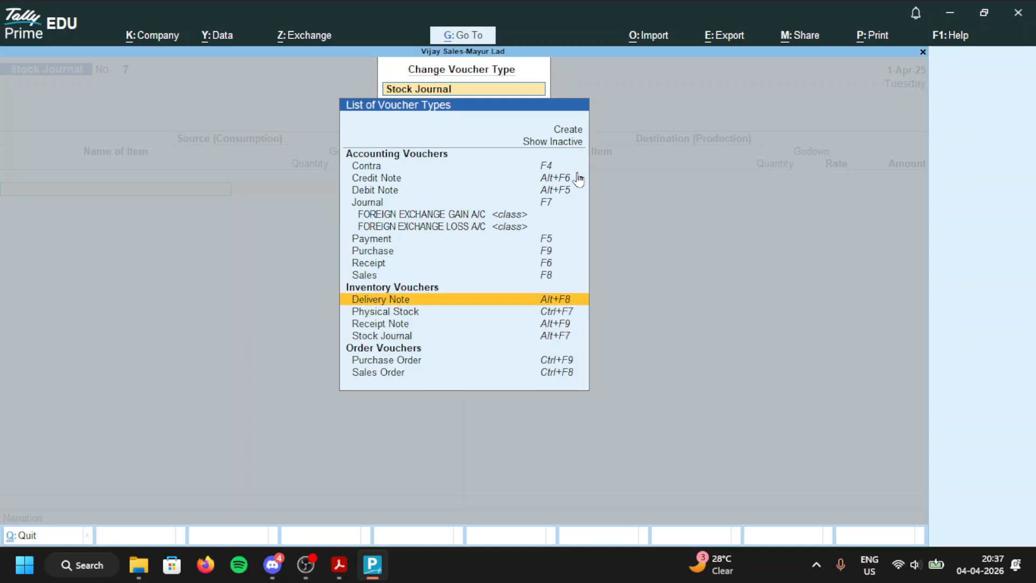
key(Down)
key(Down)
key(Down)
key(Down)
key(Down)
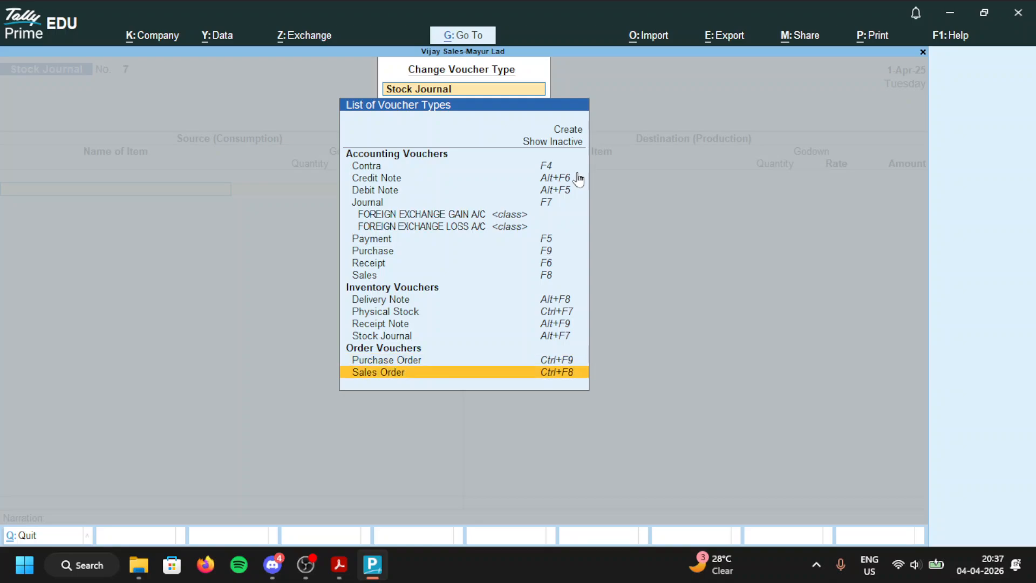
key(ctrl)
key(ctrl+F8)
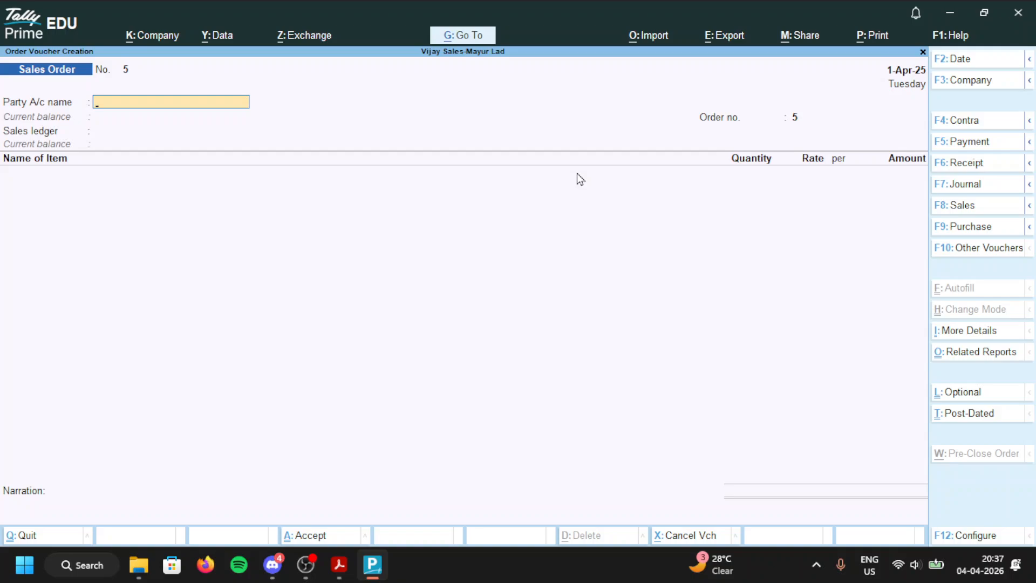
Step: Select the first transaction's customer as the party account, leaving the order and dispatch details blank and accepting the default party details
text(Di)
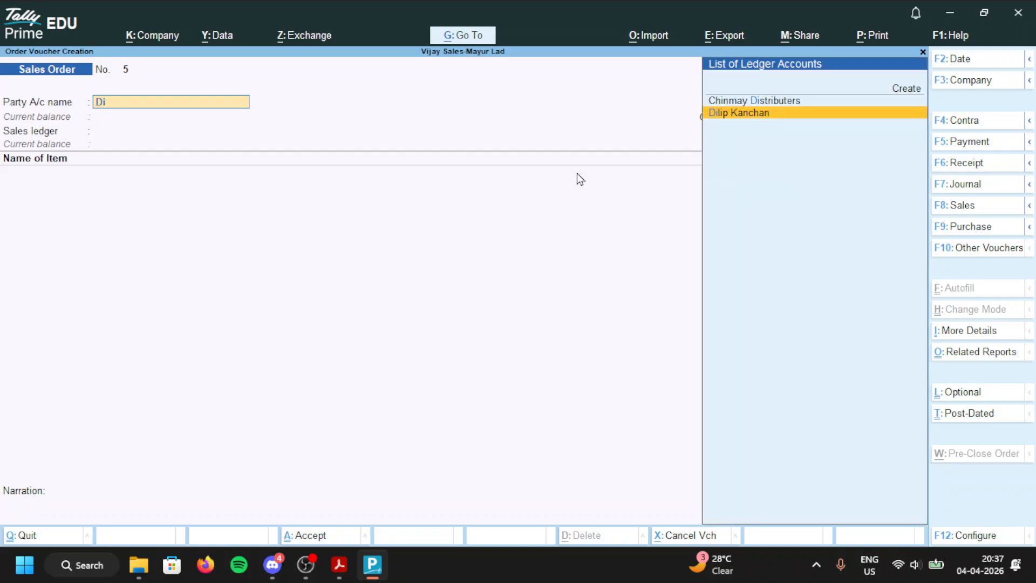
key(Return)
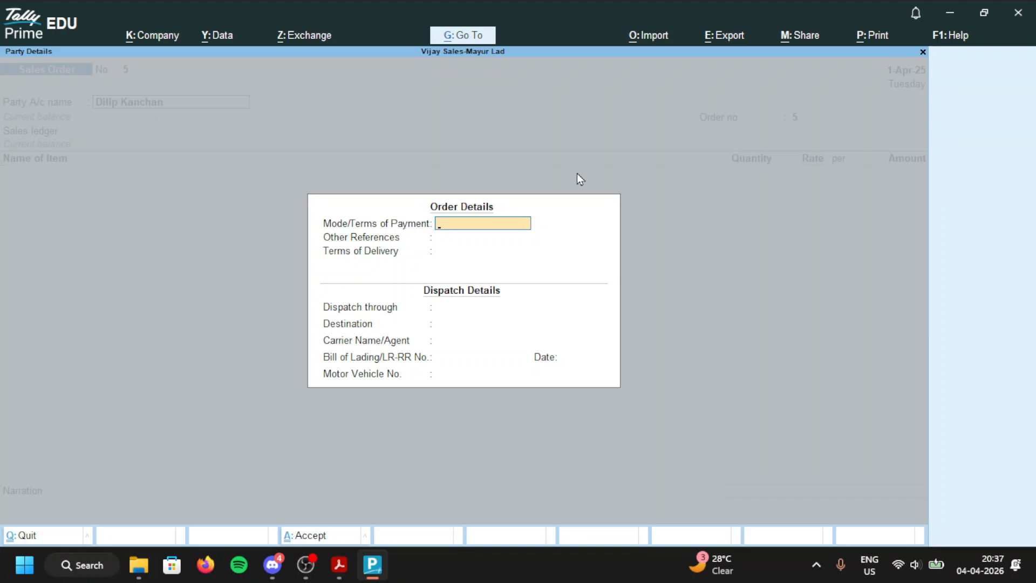
key(ctrl+a)
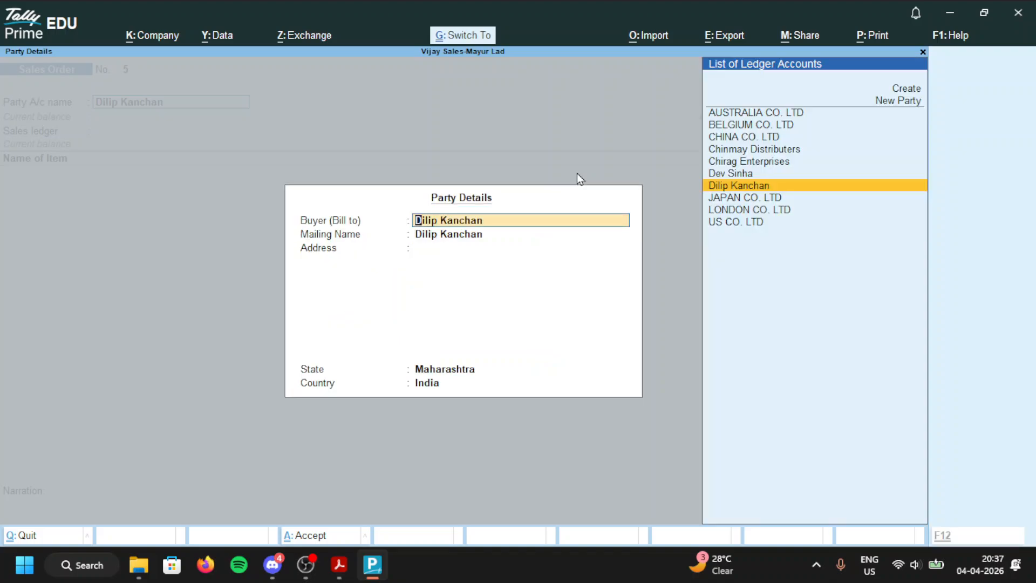
key(ctrl+a)
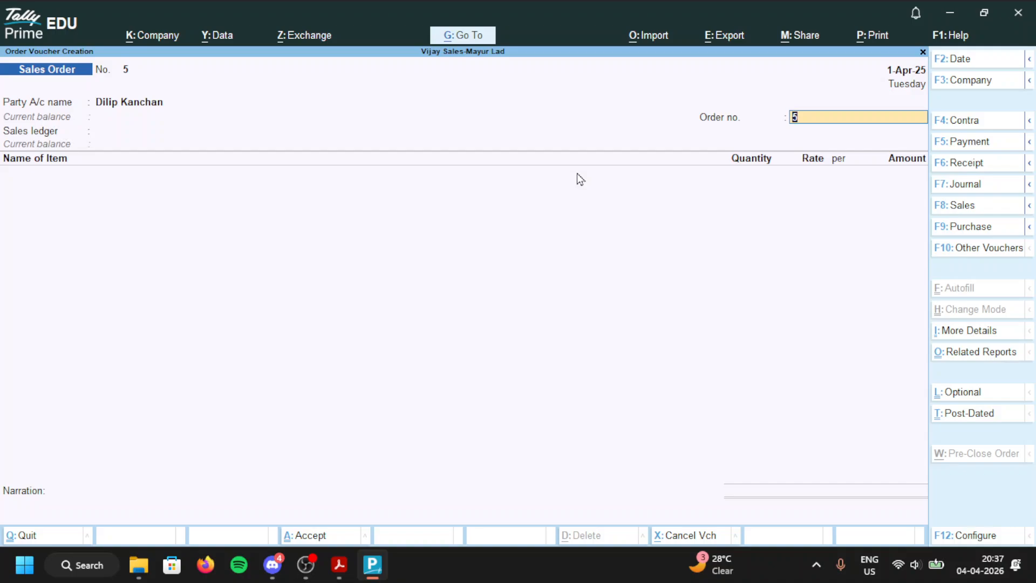
Step: Set the order number to s.o.1 and select Sales of Goods as the sales ledger
text(s)
text(.o.)
text(5)
key(Return)
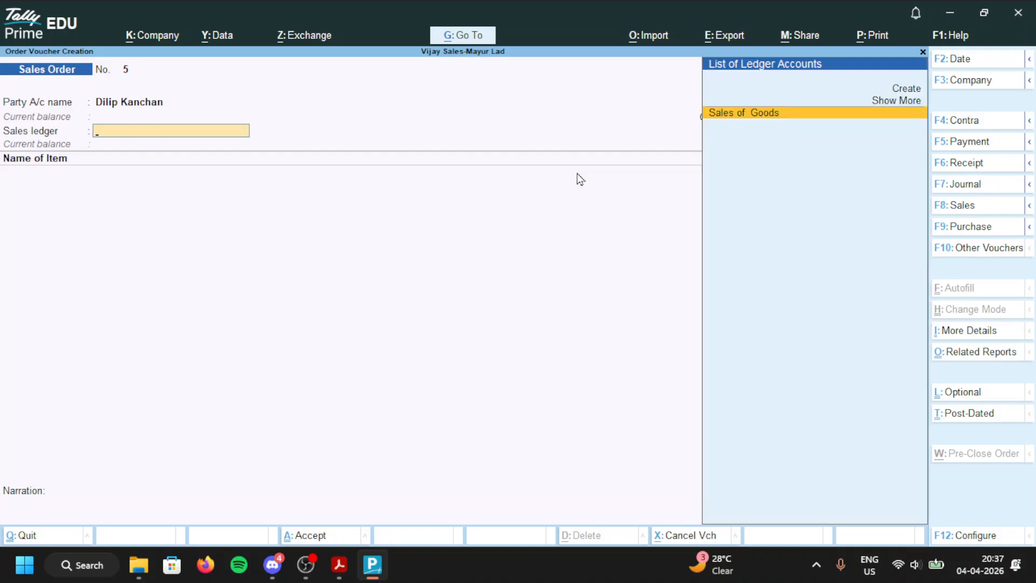
key(Return)
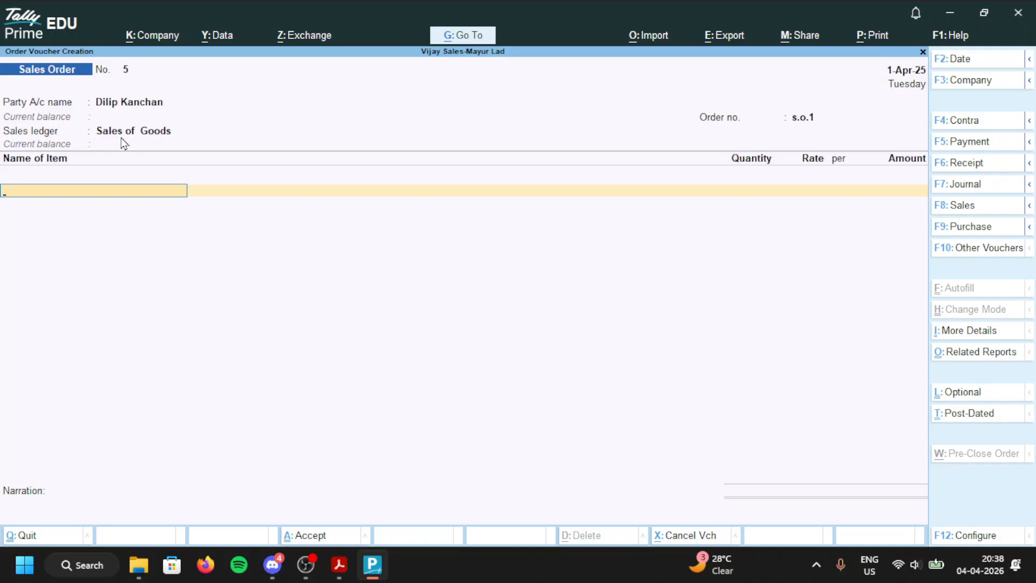
Step: Add Air Conditioner-Samsung as the first order item, due on 1-Apr-25, from the Vijay Sales-Santancruz godown
key(alt)
text(Sa)
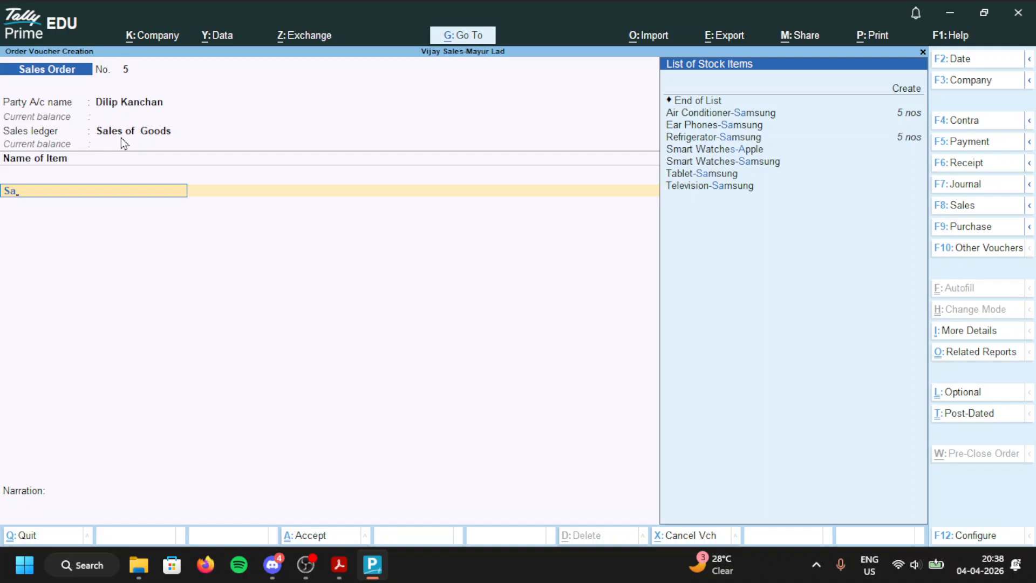
key(Down)
key(Up)
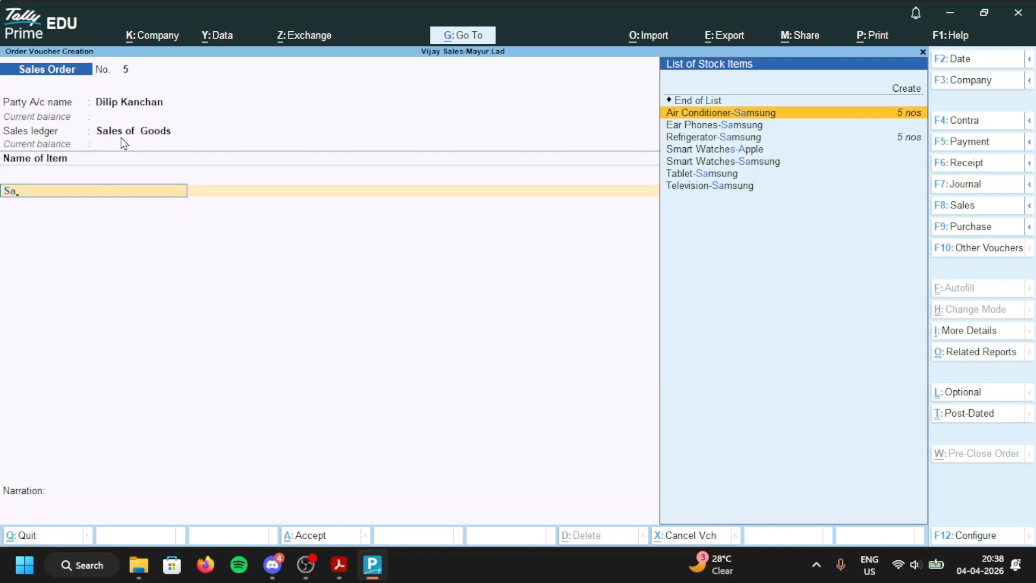
key(Return)
key(Return)
text(Samsung)
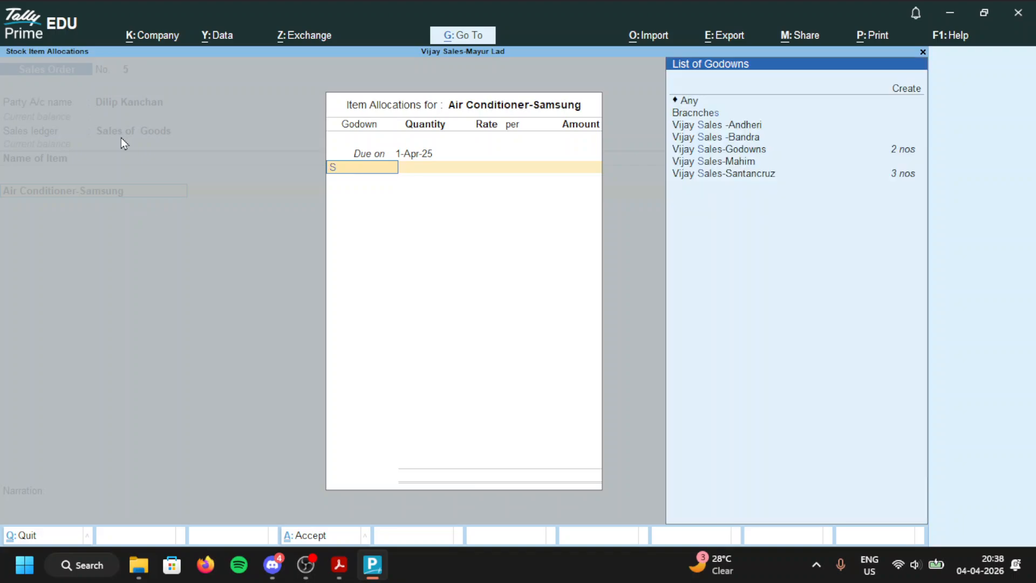
key(Down)
key(Down)
key(Down)
key(Down)
key(Down)
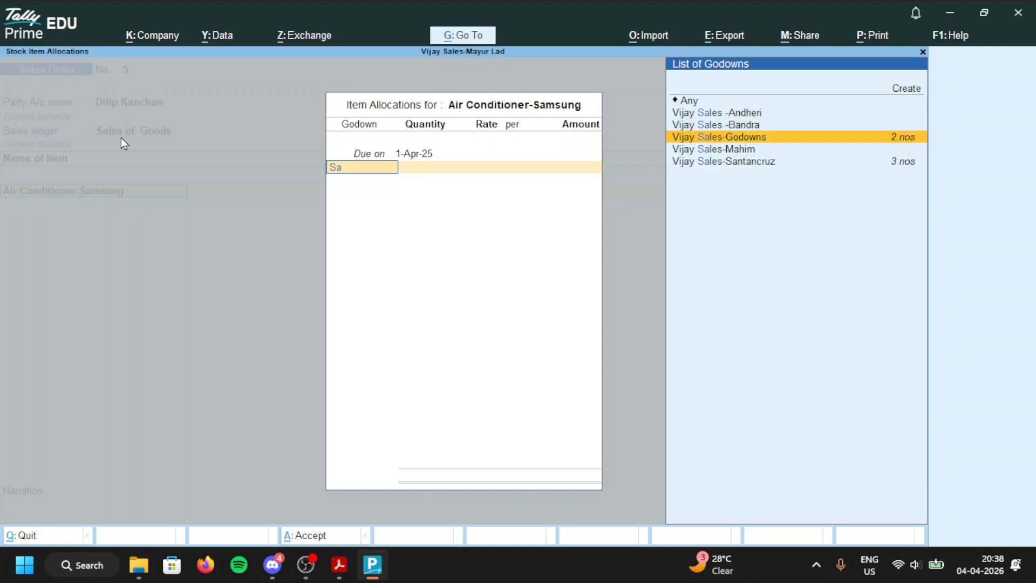
key(Return)
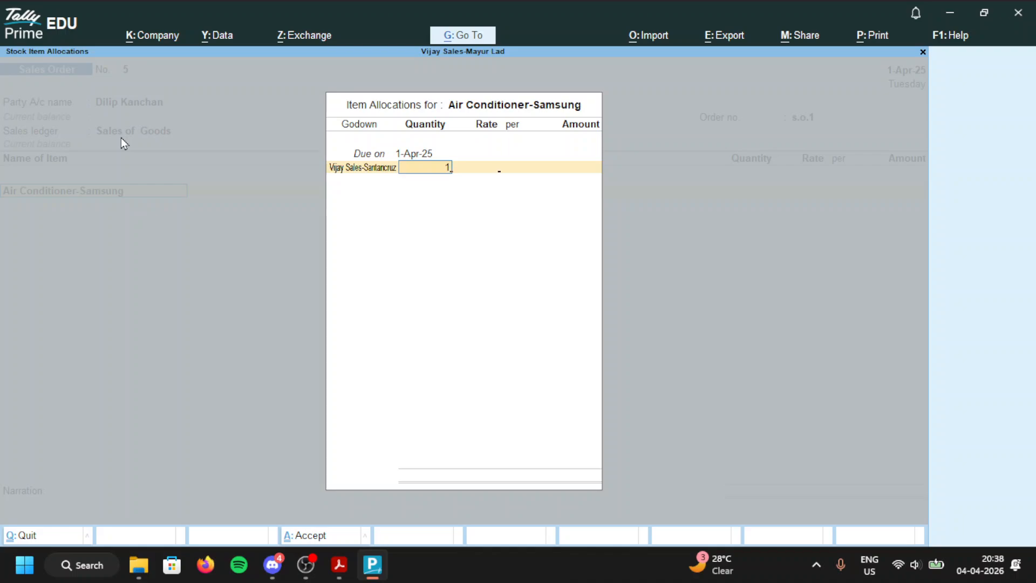
Step: Enter 1 nos at a rate of 85,000.00 for the Samsung air conditioner and complete its item allocation
key(Return)
text(8)
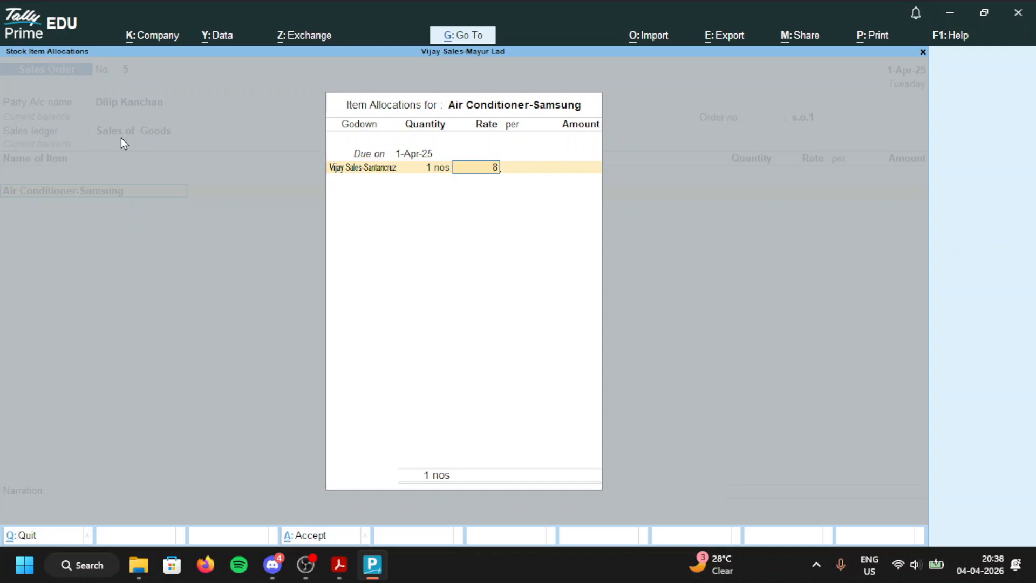
text(50000)
key(BackSpace)
key(Return)
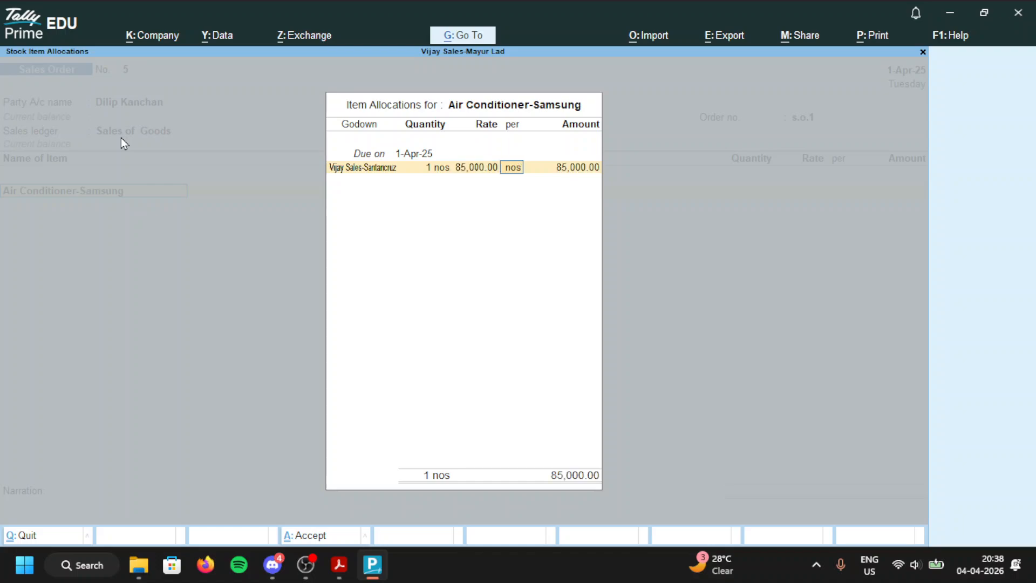
key(Return)
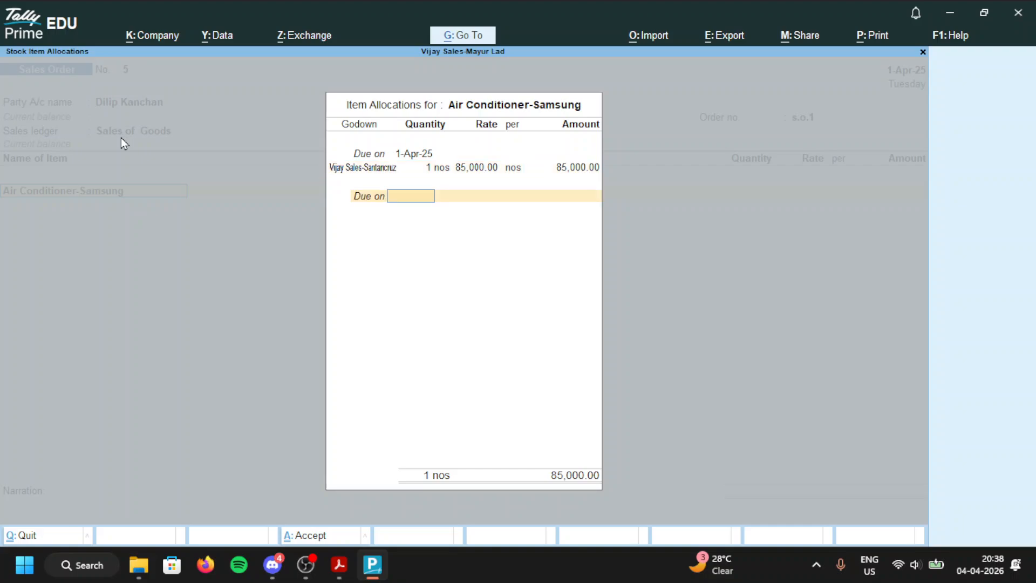
key(Return)
key(Return)
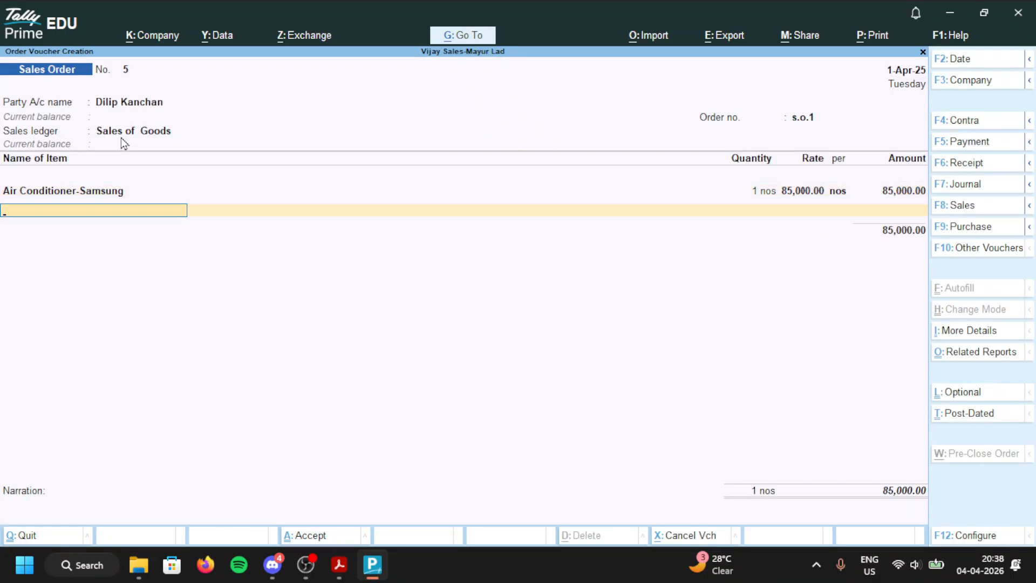
Step: Add Mobile Phones-Vivo as the second order item, due on 1-Apr-25, from the Vijay Sales-Santancruz godown
text(Vi)
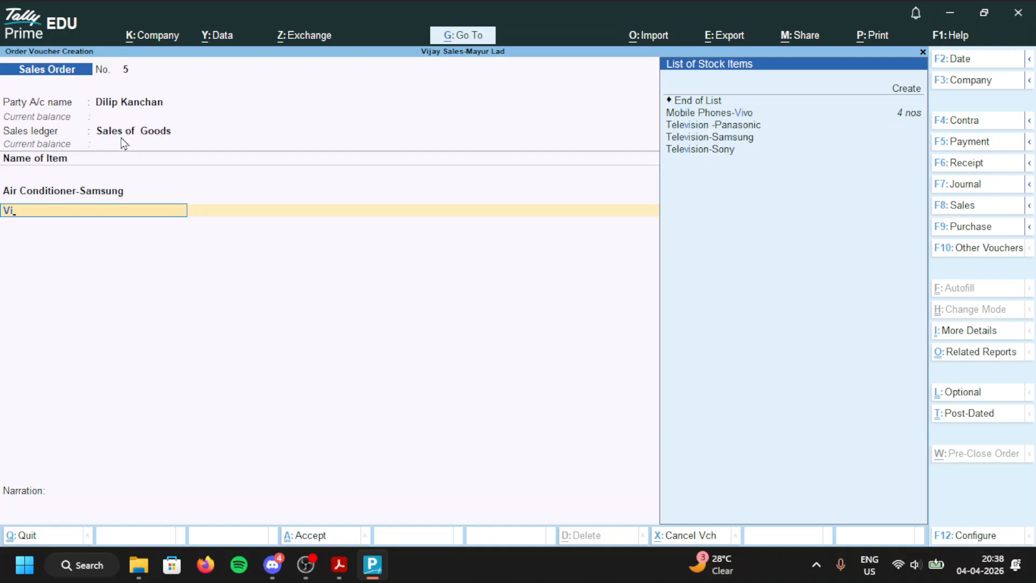
key(Down)
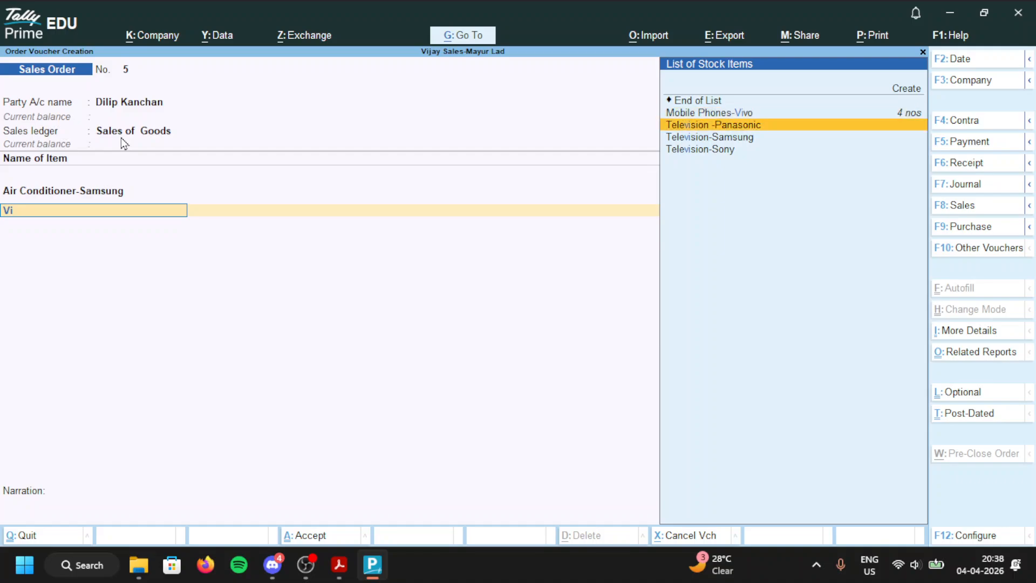
key(Up)
key(Return)
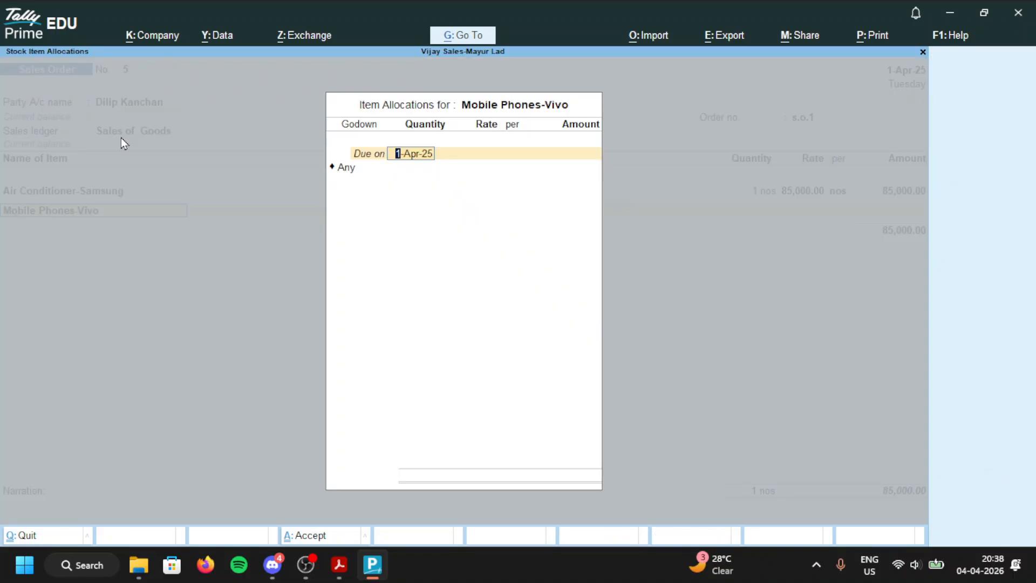
key(Return)
text(Sa)
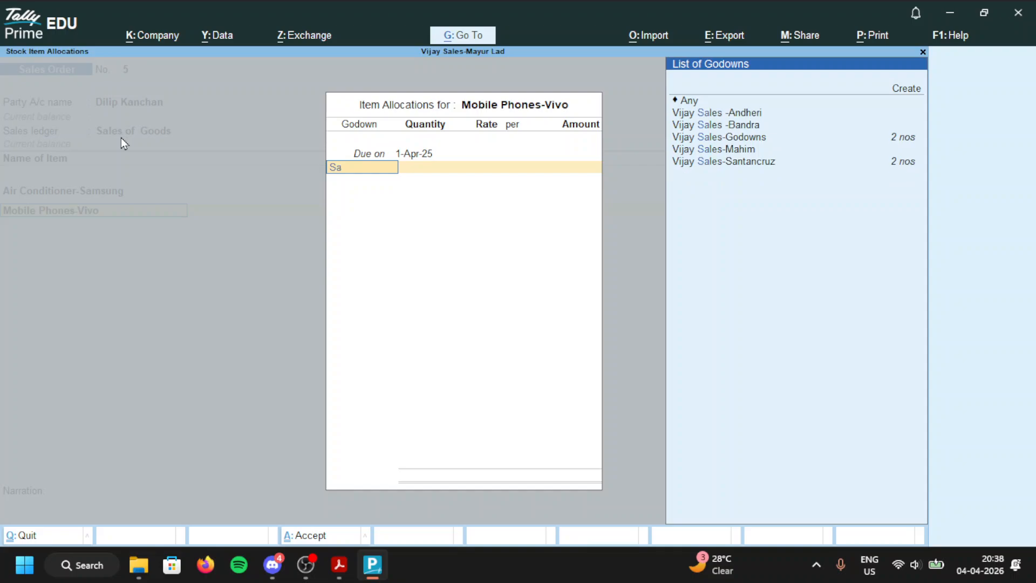
key(Down)
key(Down)
key(Down)
key(Down)
key(Down)
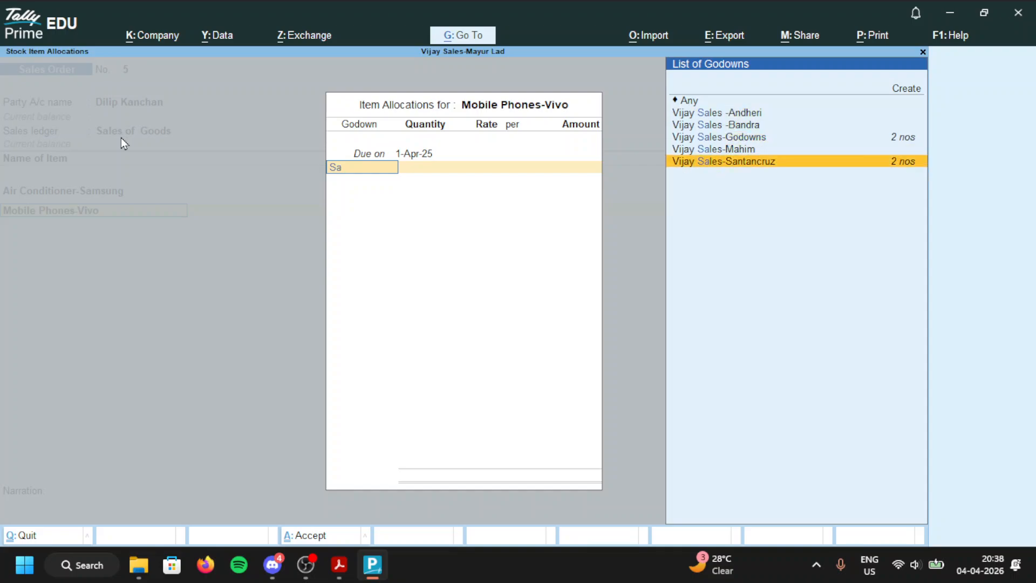
key(Return)
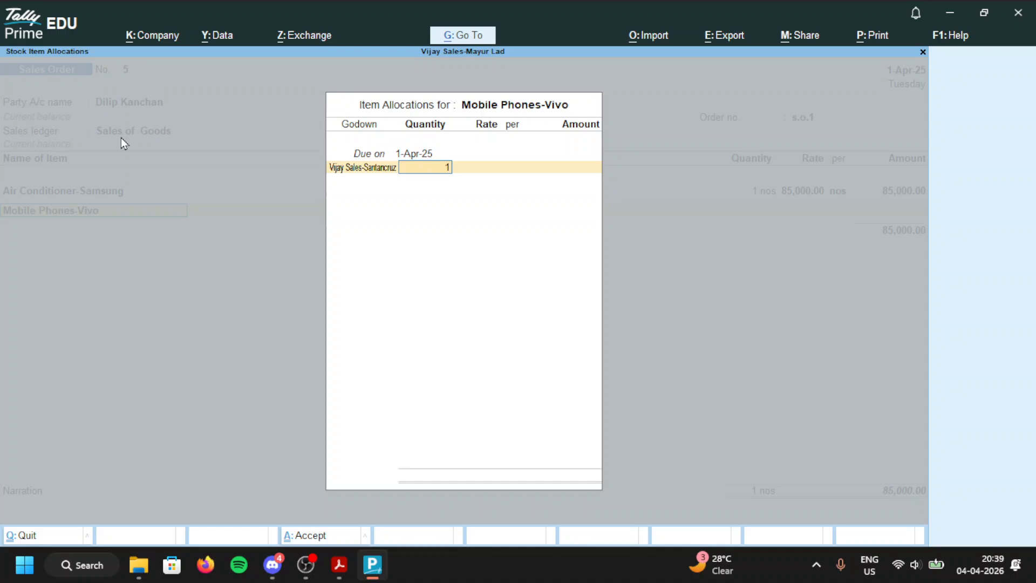
Step: Enter 1 nos at a rate of 35,000.00 for the Vivo mobile phone and complete its item allocation
text(1)
key(Return)
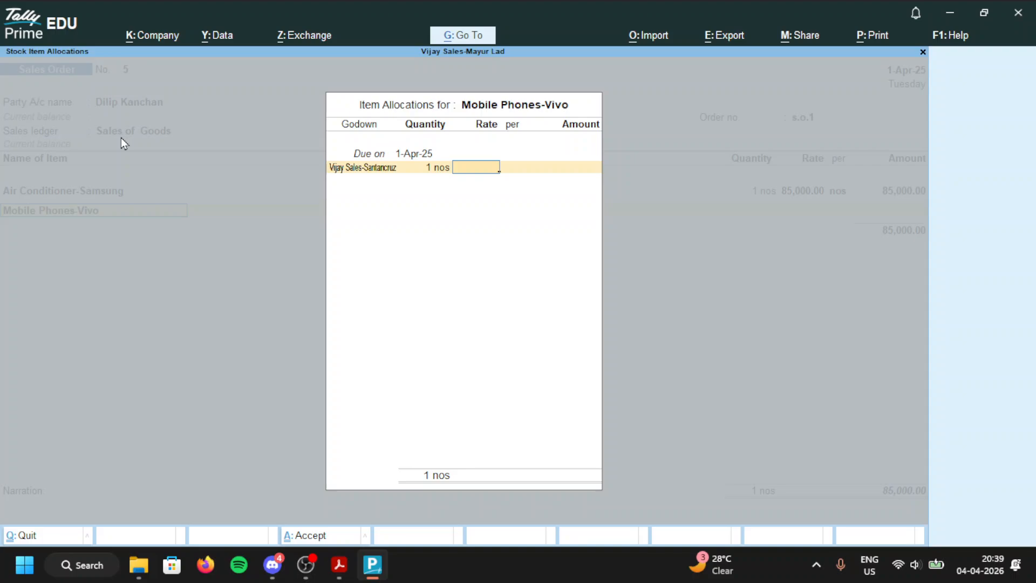
text(35000)
key(Return)
key(Return)
key(Return)
key(Return)
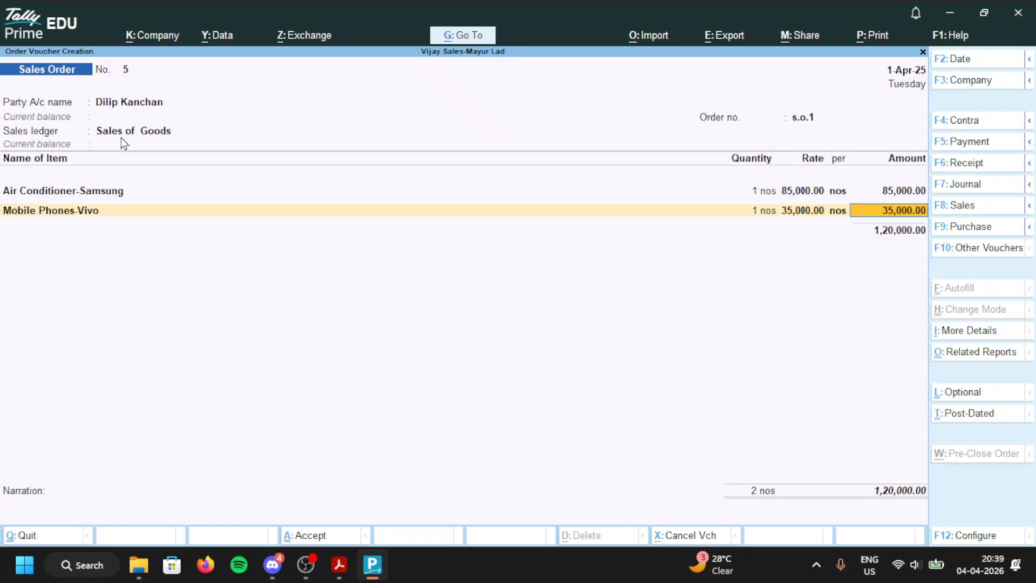
key(Return)
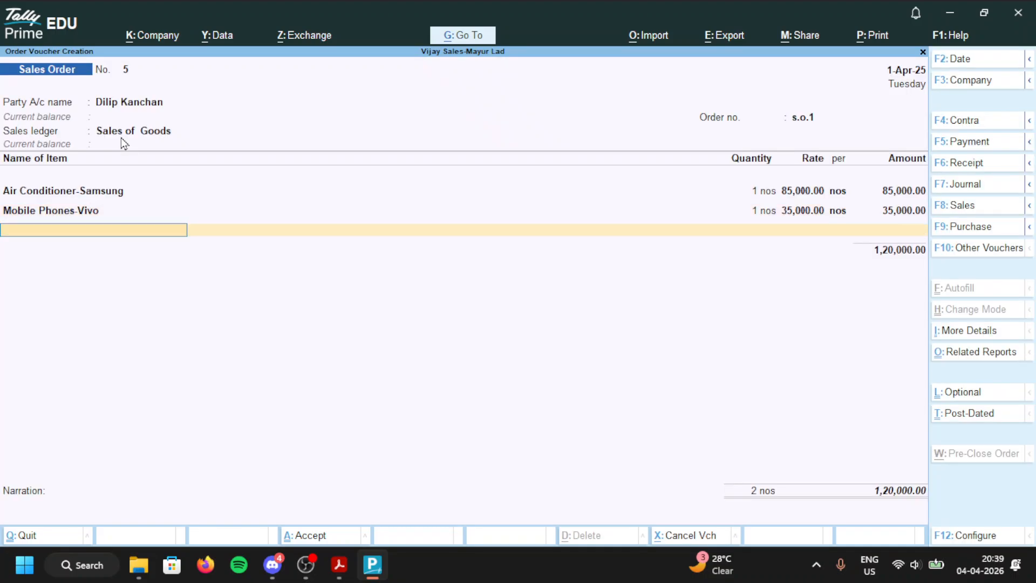
Step: Add Ear Phones -Boat as the third order item, due on 1-Apr-25, from the Vijay Sales-Santancruz godown
text(Bo)
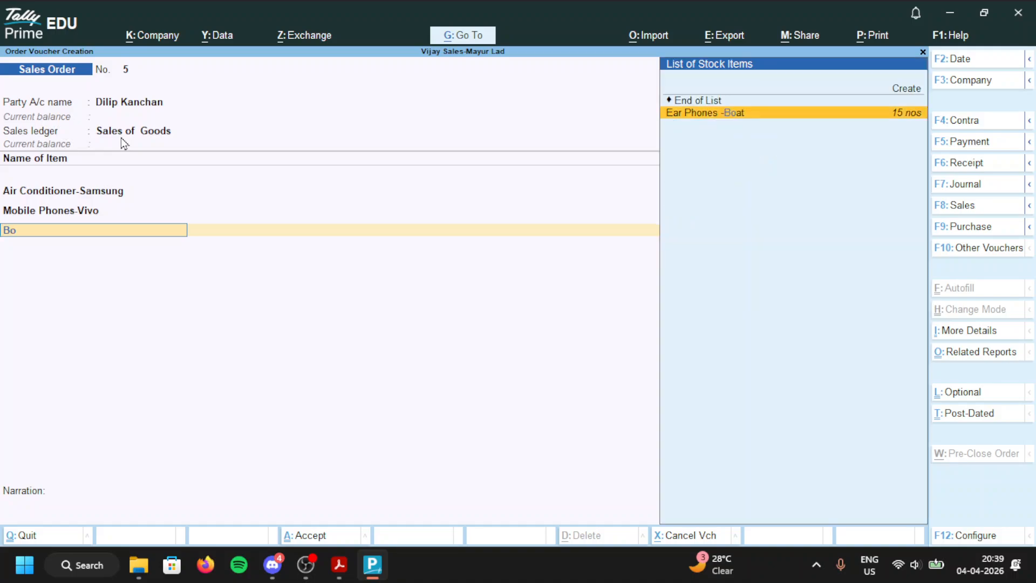
key(Return)
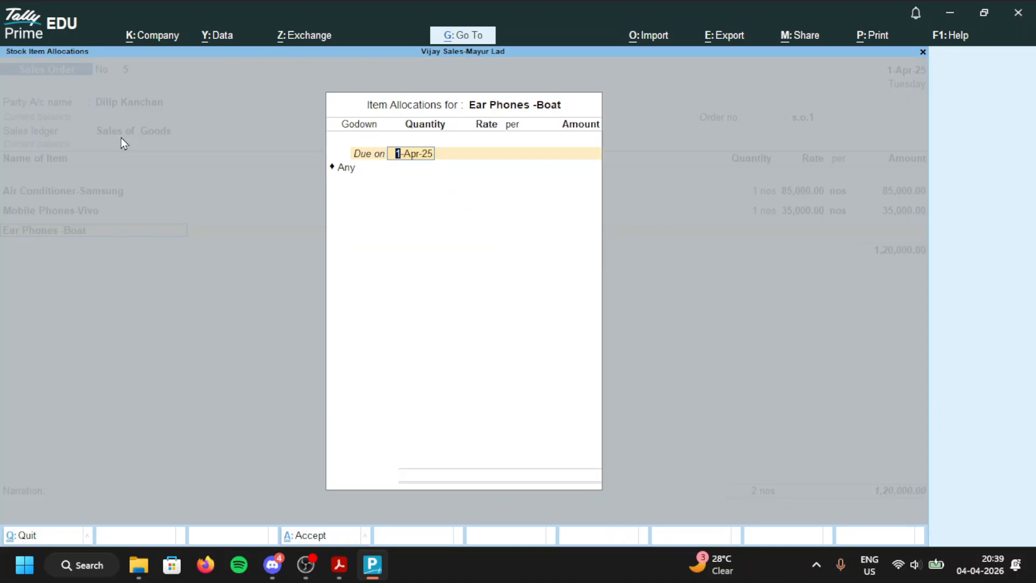
key(Return)
text(Sa)
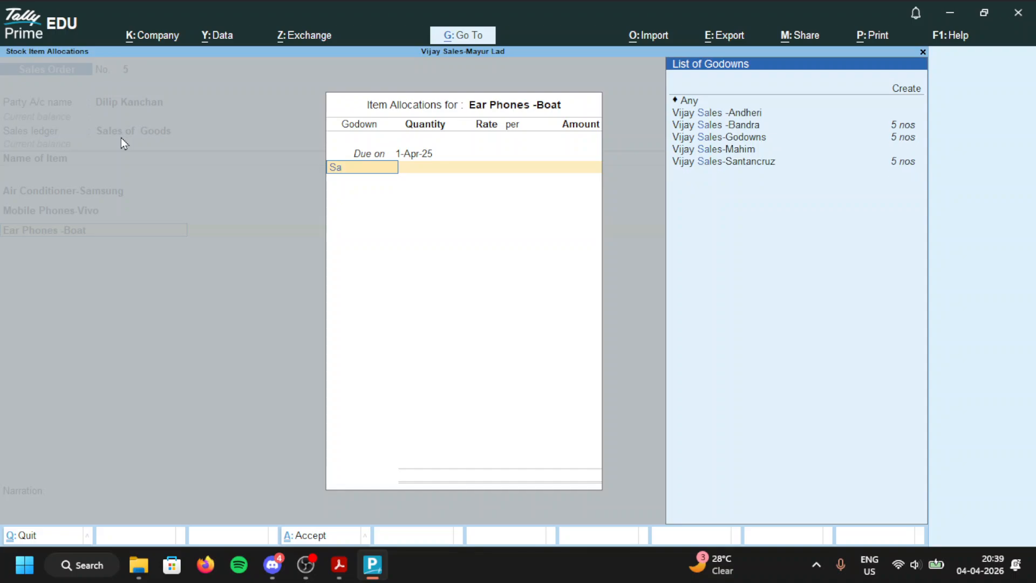
key(Down)
key(Down)
key(Down)
key(Down)
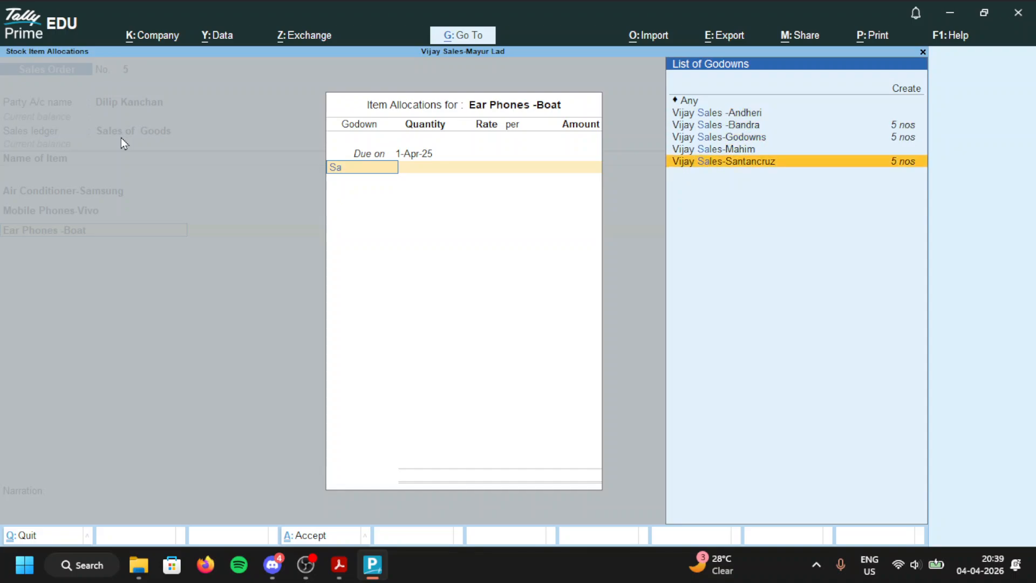
key(Return)
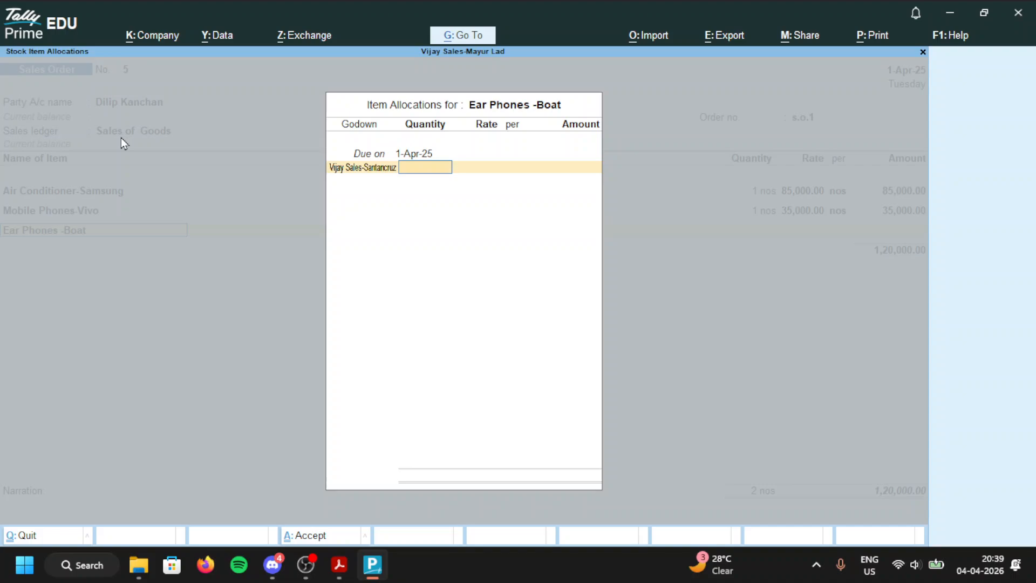
Step: Enter 2 nos at a rate of 800.00 for the Boat ear phones and complete the item allocation
text(2)
key(Return)
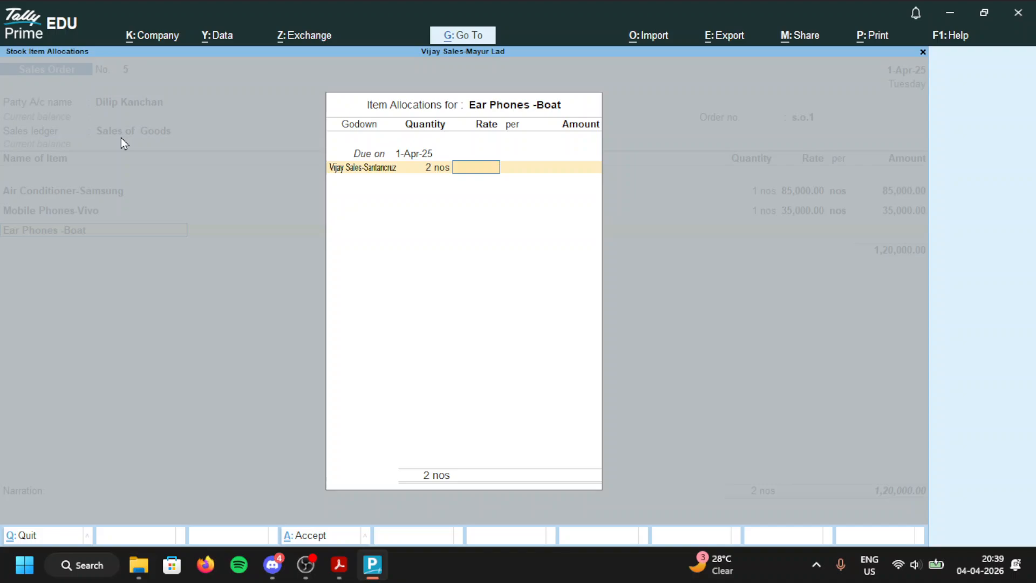
text(800)
key(Return)
key(Return)
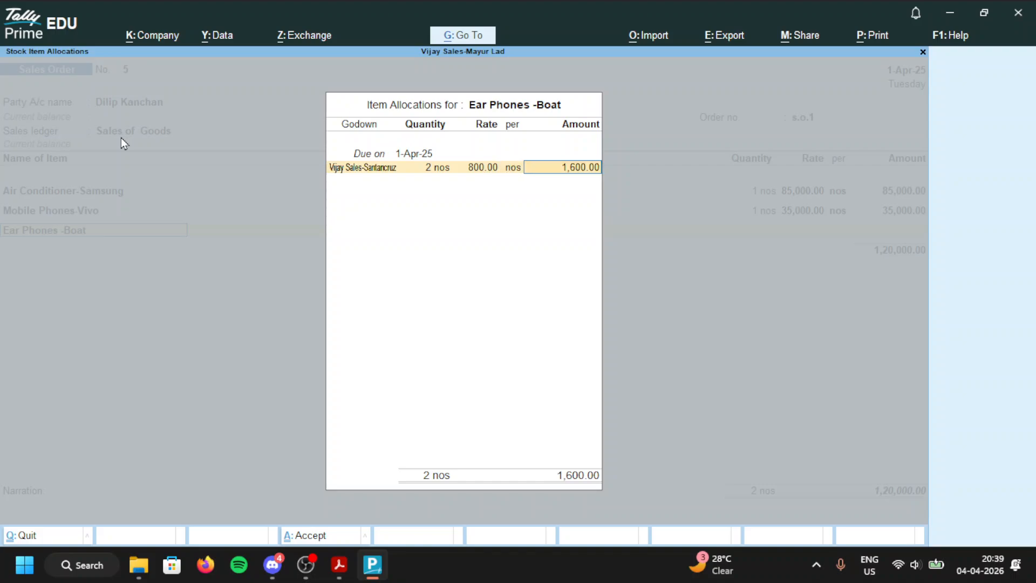
key(Return)
key(Return)
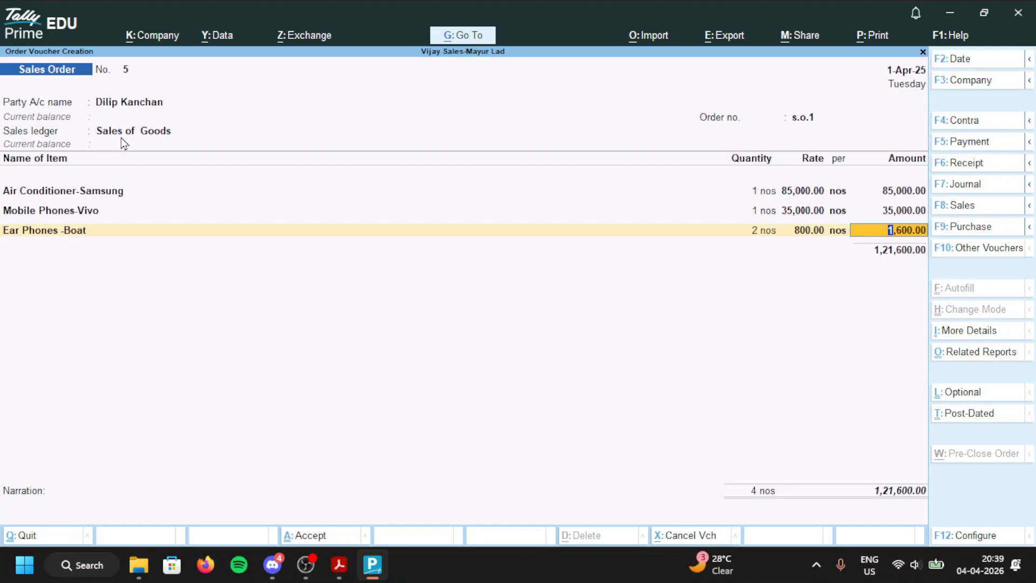
key(Return)
Step: End the item list and save sales order s.o.1 without a narration
key(Return)
key(Return)
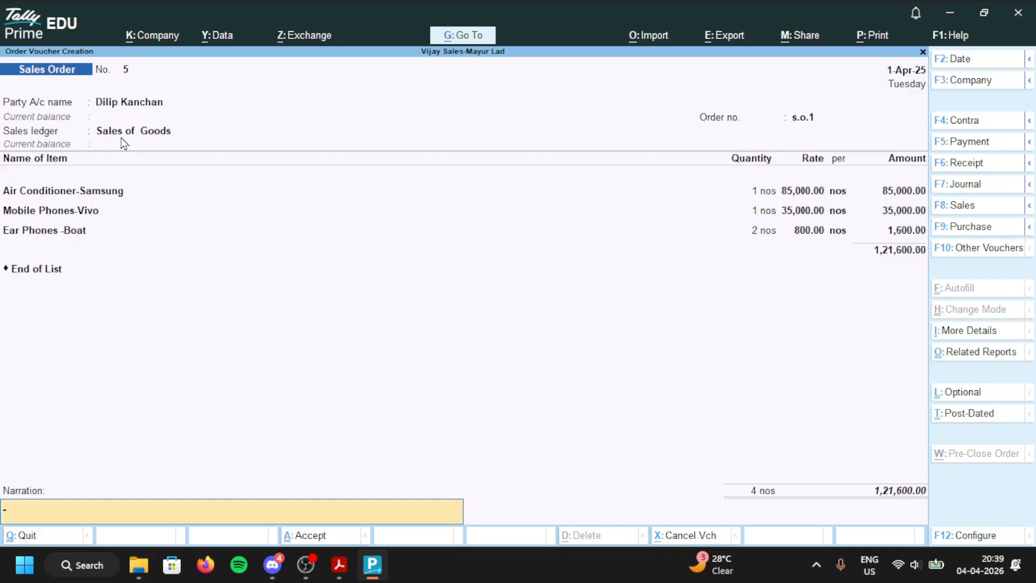
key(Return)
key(y)
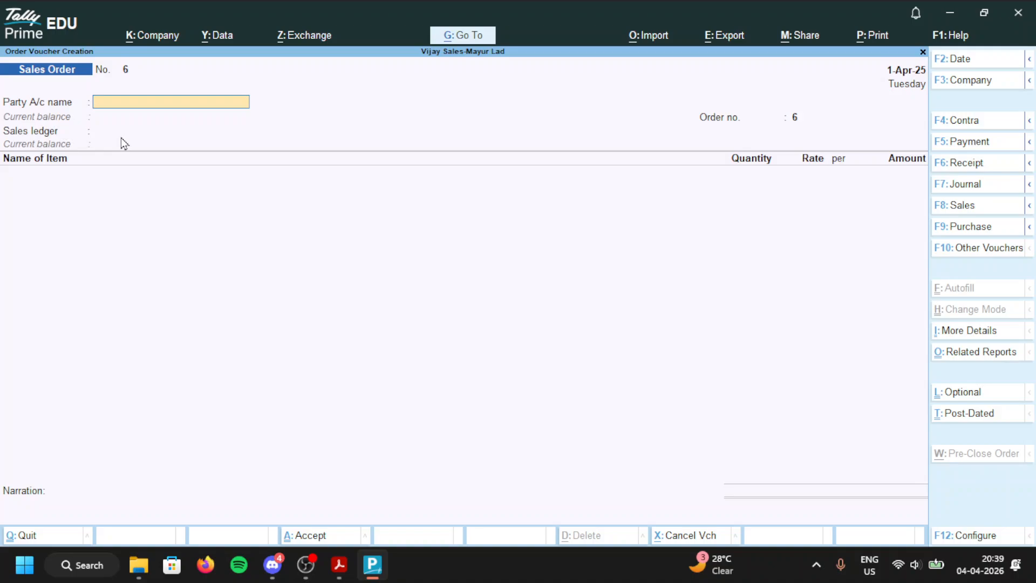
Step: Change the voucher type from Sales Order to Delivery Note
key(F10)
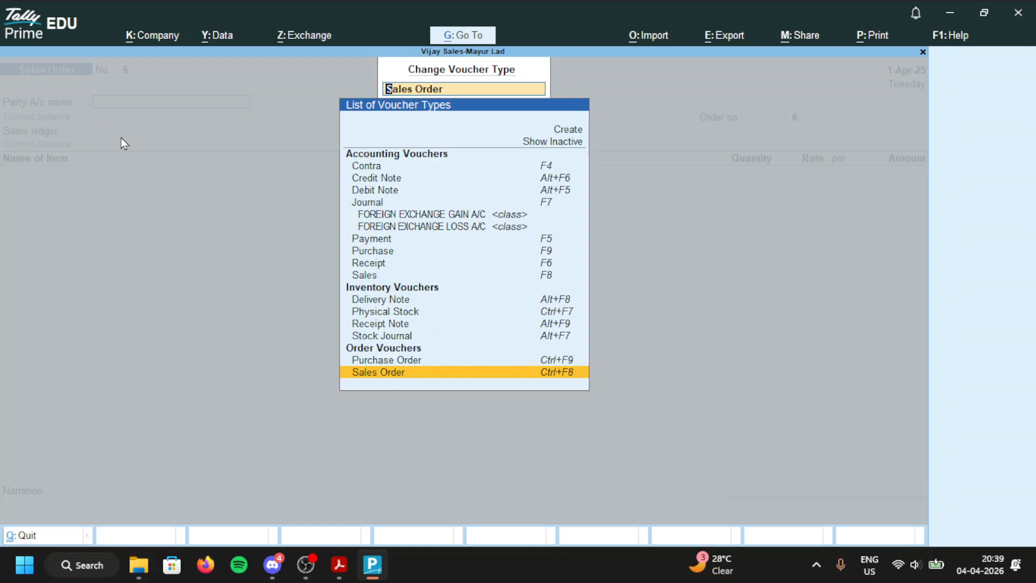
key(Up)
key(Up)
key(Up)
key(Up)
key(Up)
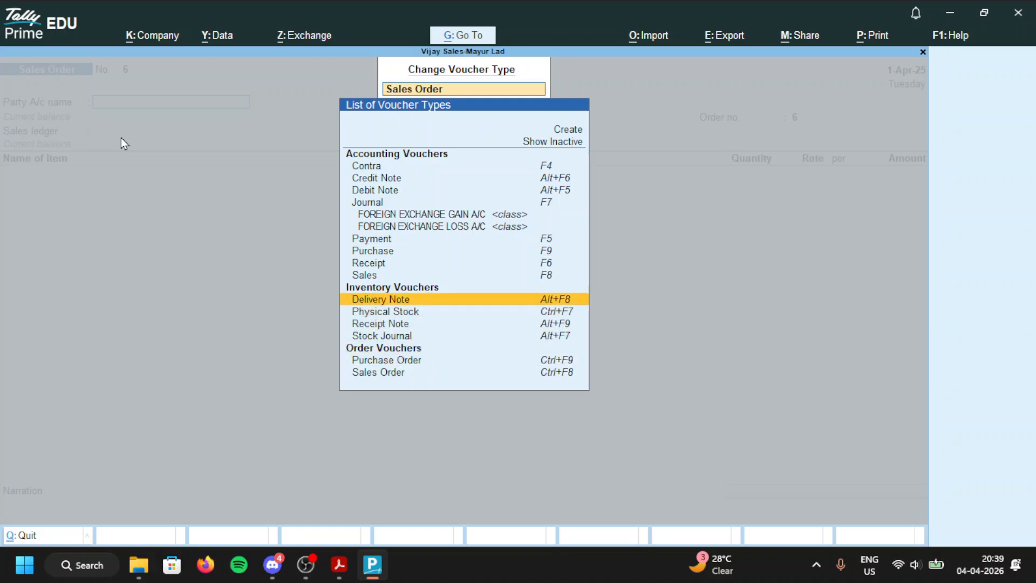
key(Return)
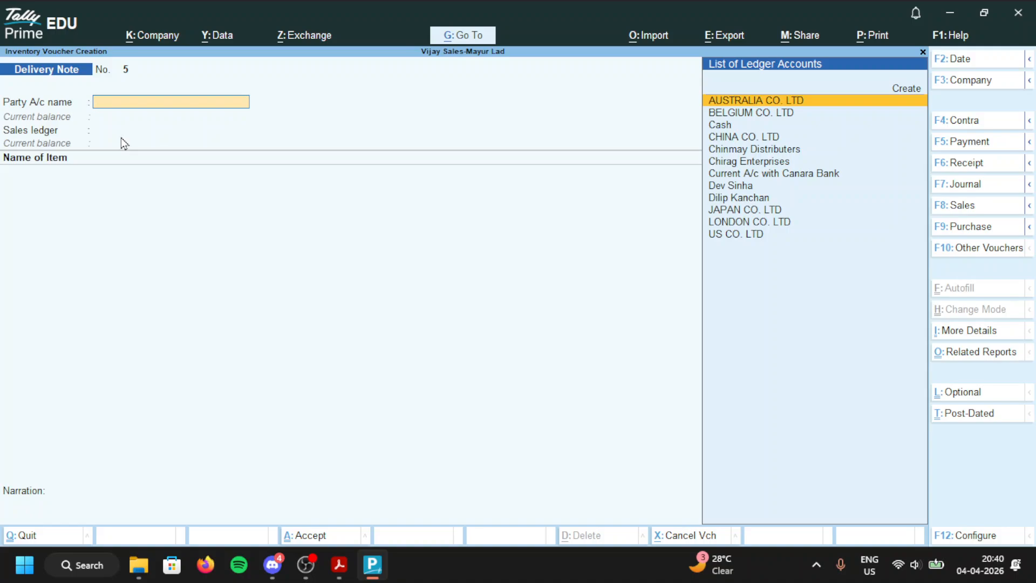
Step: Select the customer's account as the delivery note party, link order s.o.1, and keep the Sales of Goods ledger
text(Di)
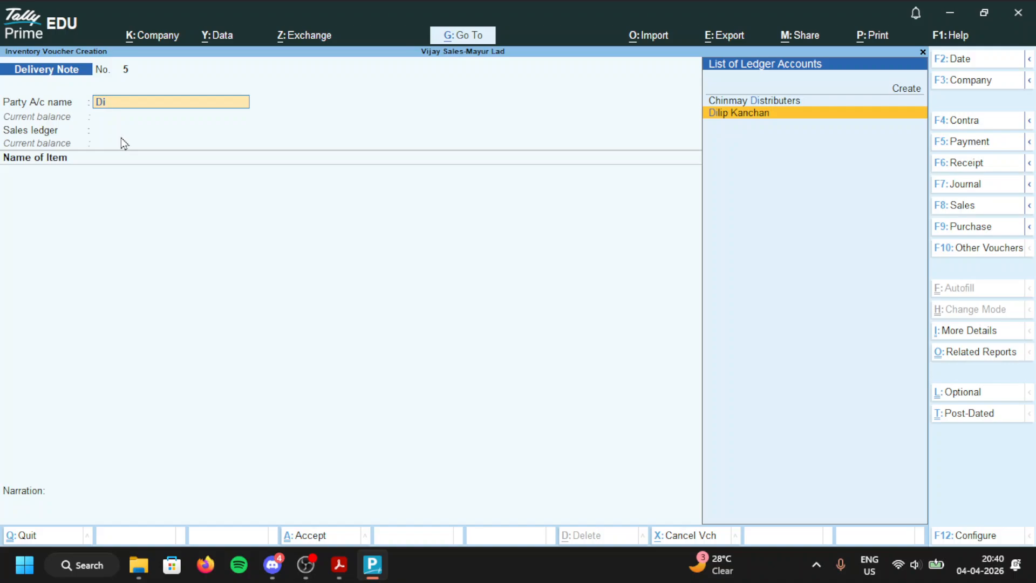
key(Return)
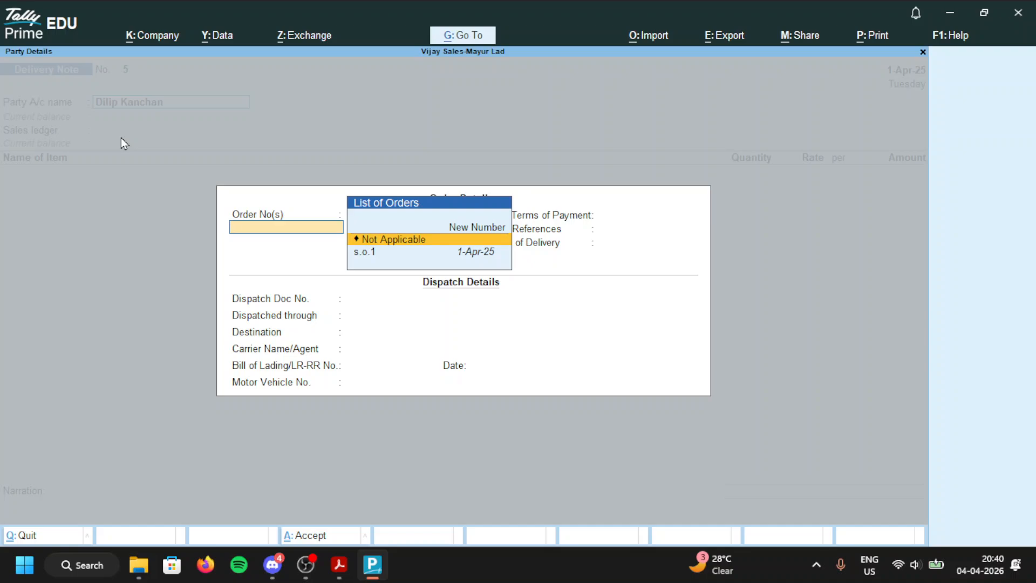
key(Down)
key(Return)
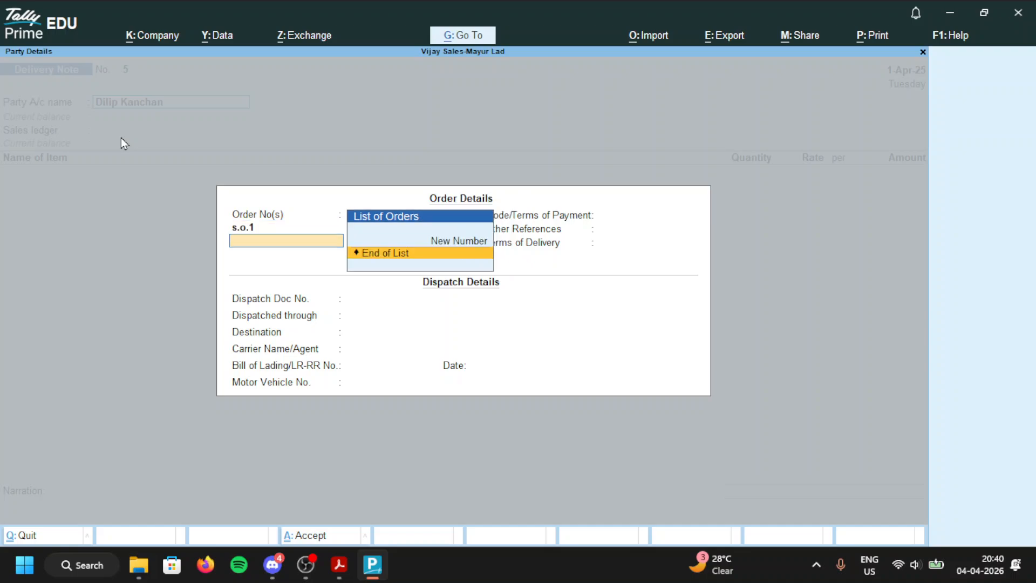
key(ctrl+a)
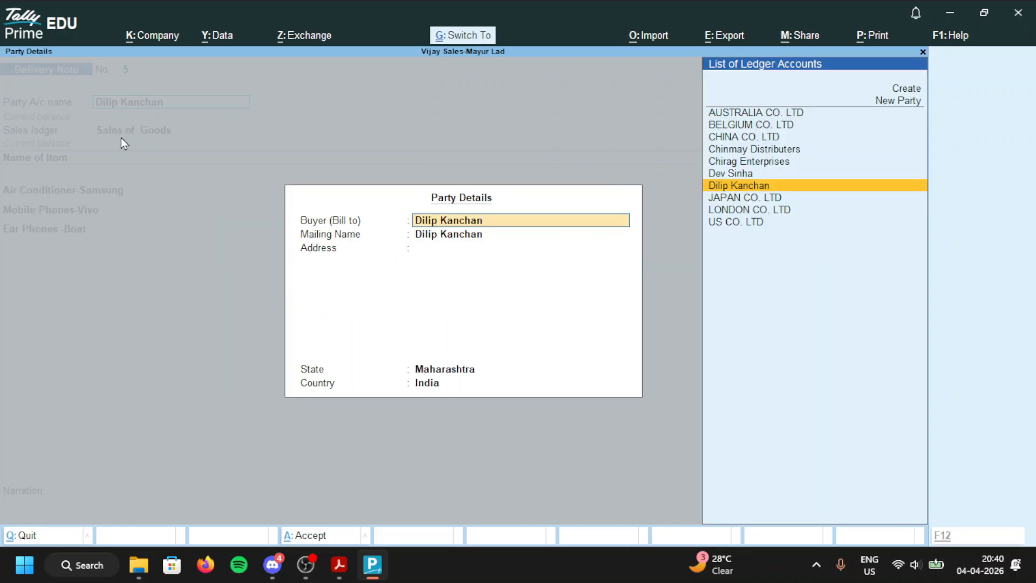
key(ctrl+a)
key(Return)
Step: Accept the Samsung air conditioner's allocation of 1 nos at 85,000.00 under tracking number 5
key(Return)
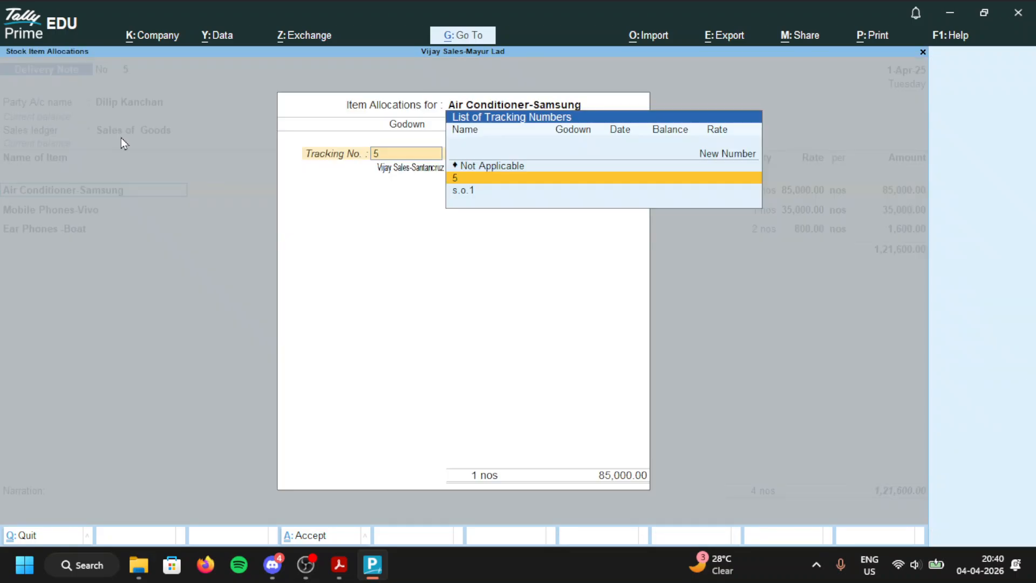
key(Return)
key(Return)
key(Return)
key(Return)
key(Return)
key(Return)
key(Return)
key(Return)
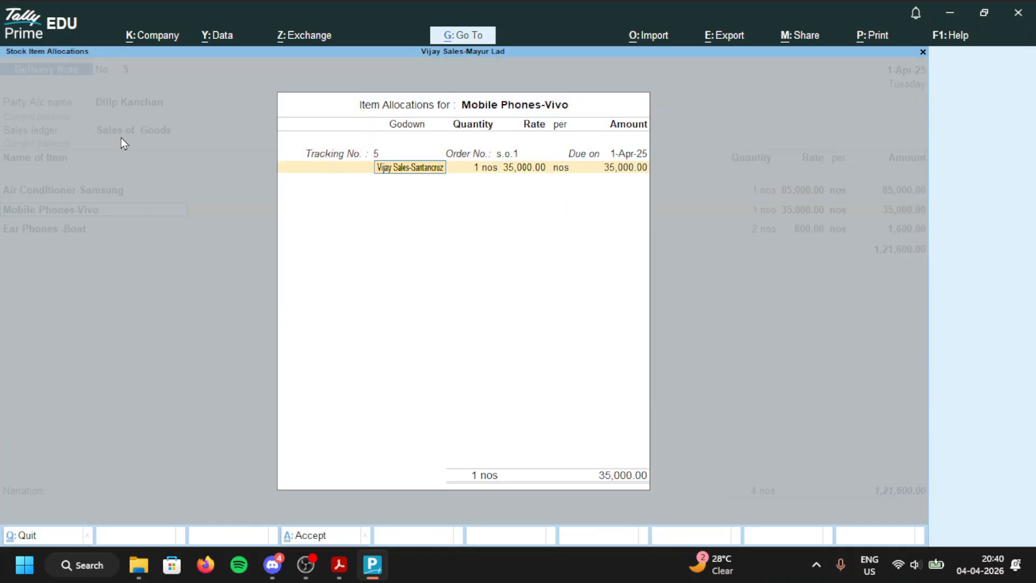
Step: Accept the Vivo mobile phone's allocation of 1 nos at 35,000.00 under tracking number 5 and order s.o.1
key(Return)
key(Return)
key(Return)
key(Return)
key(Return)
key(Return)
key(Return)
key(Return)
key(Return)
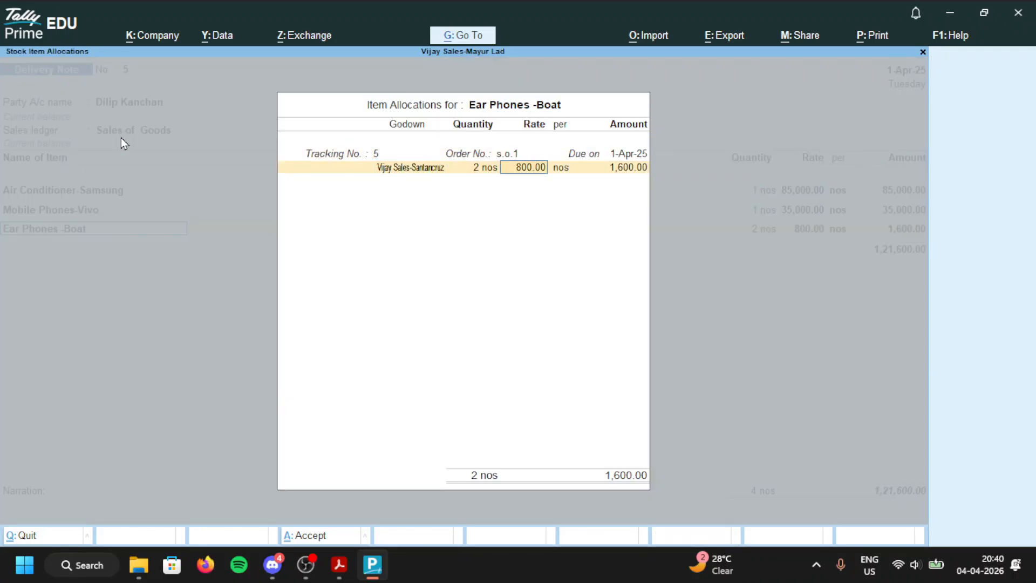
Step: Finish the Boat ear phones' allocation of 2 nos at 800.00 and save the delivery note without a narration
key(Return)
key(Return)
key(Return)
key(Return)
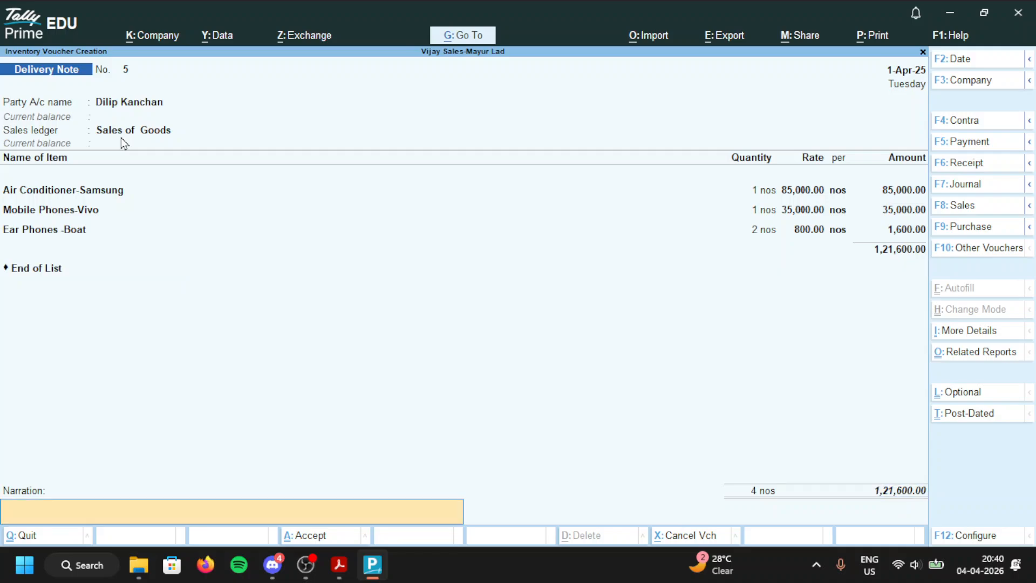
key(Return)
key(y)
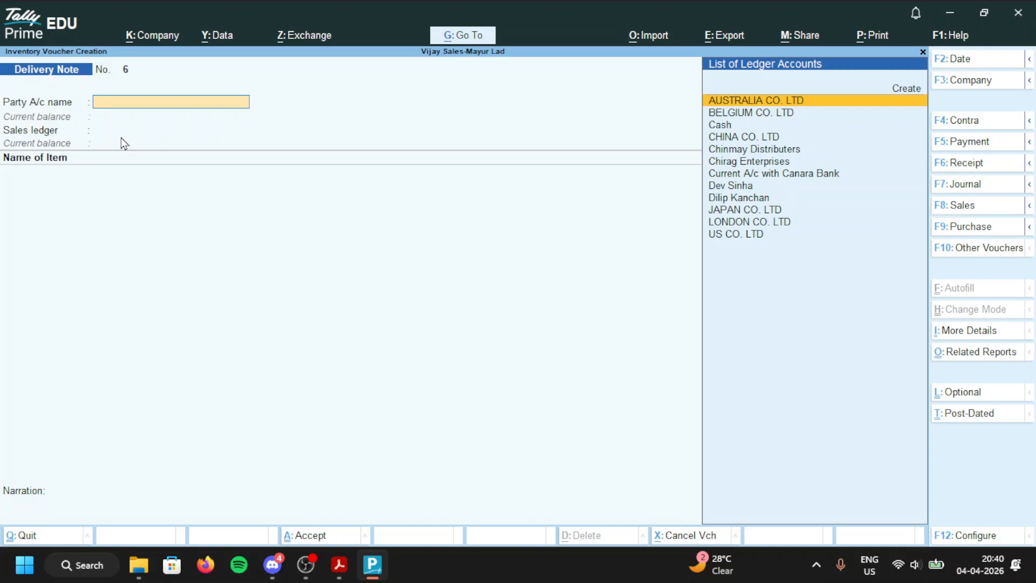
Step: Change the voucher type from Delivery Note to Sales
key(F10)
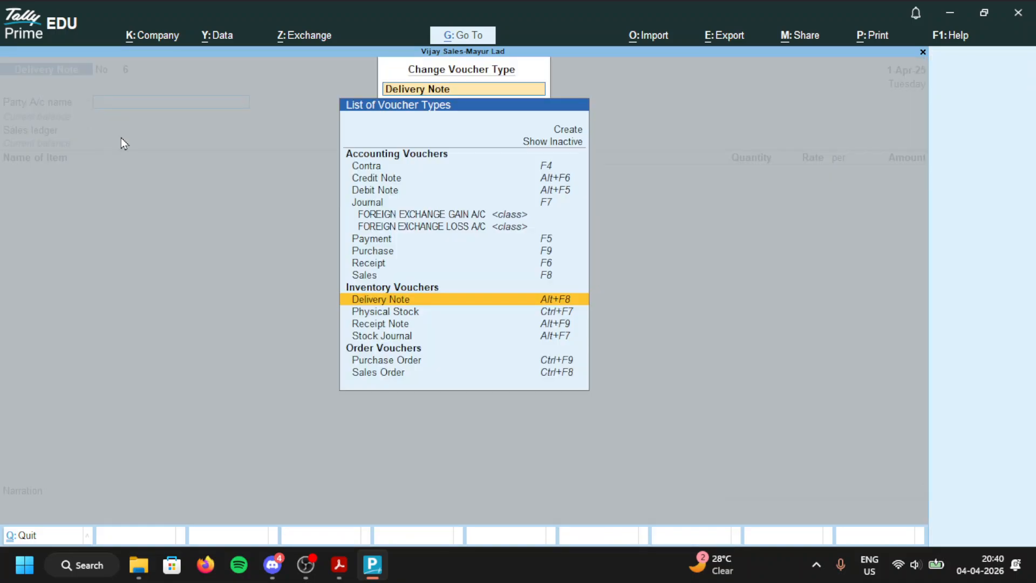
key(Up)
key(Up)
key(Up)
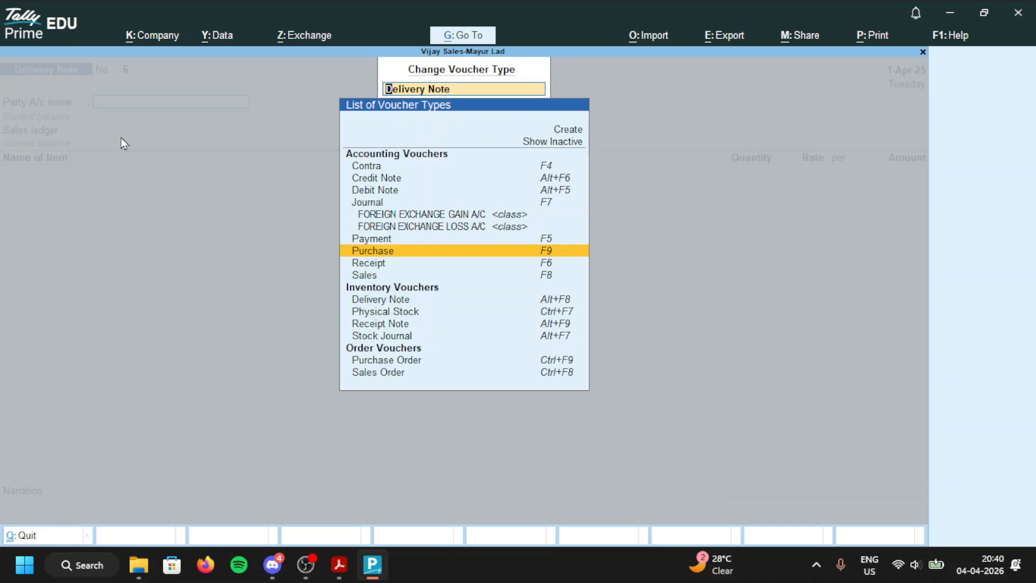
key(Down)
key(Down)
key(Return)
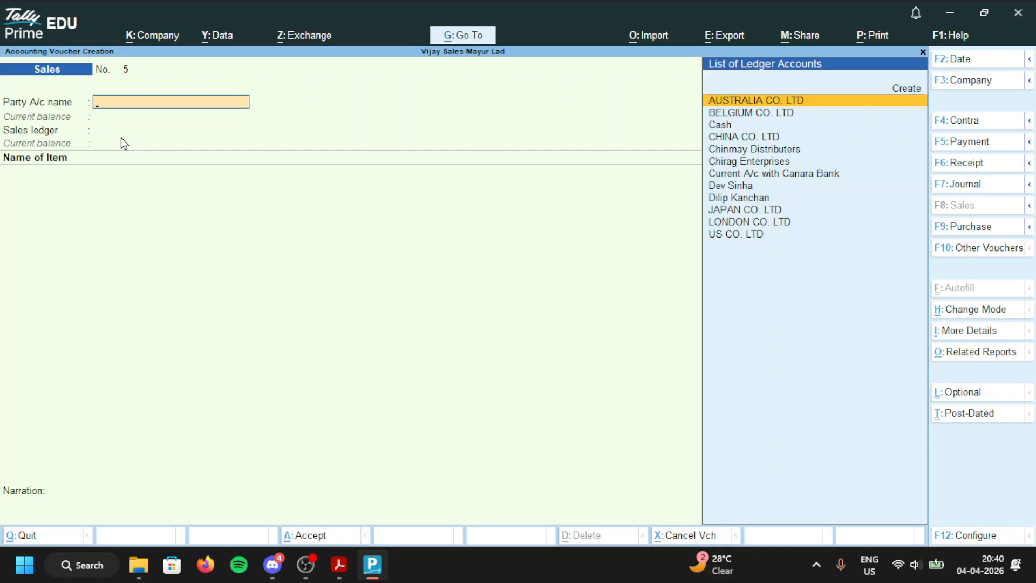
Step: Select the customer's account as the sales party, link delivery note 5 dated 1-Apr-25, and keep the Sales of Goods ledger
text(Di)
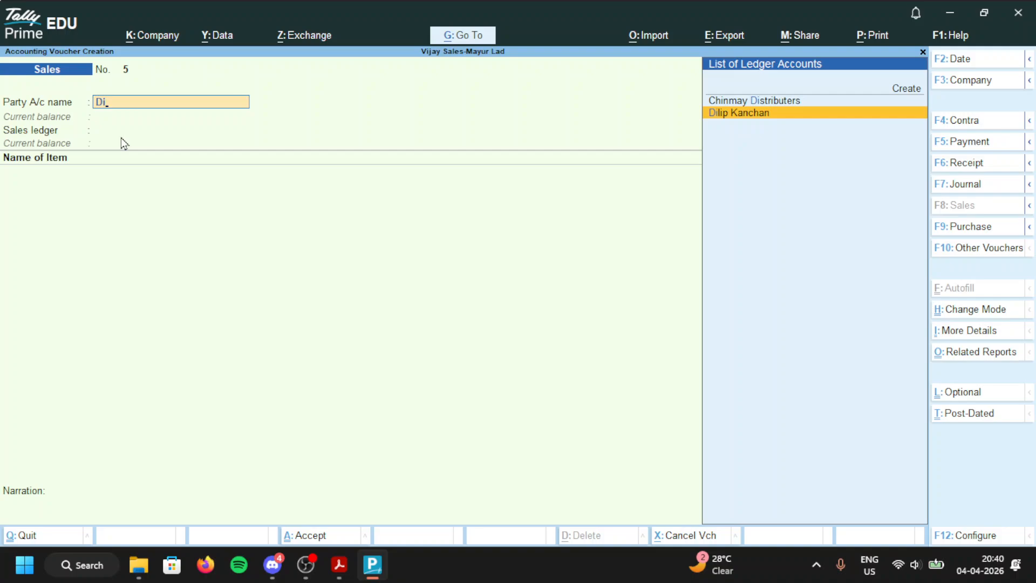
key(Return)
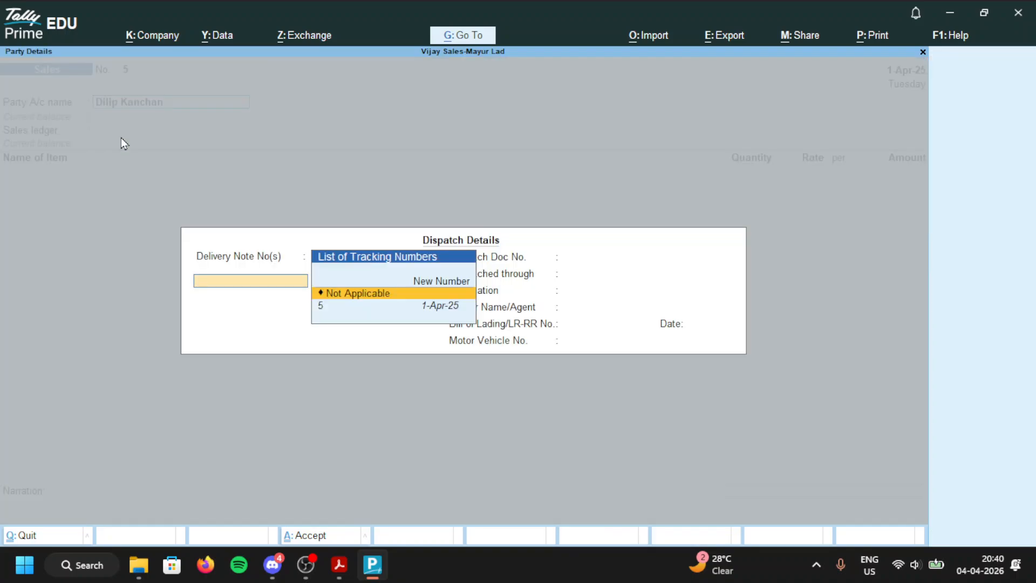
key(Down)
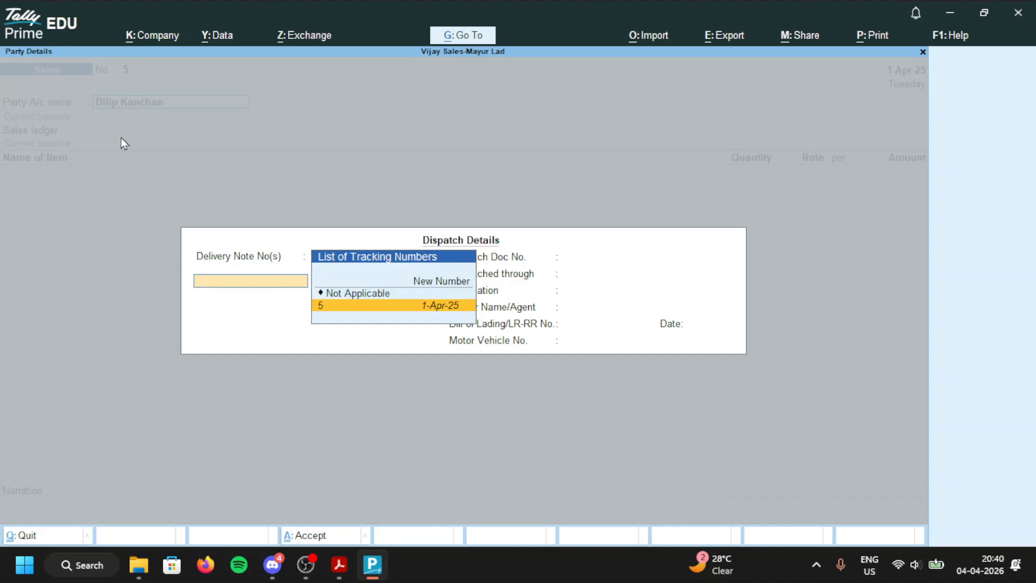
key(Return)
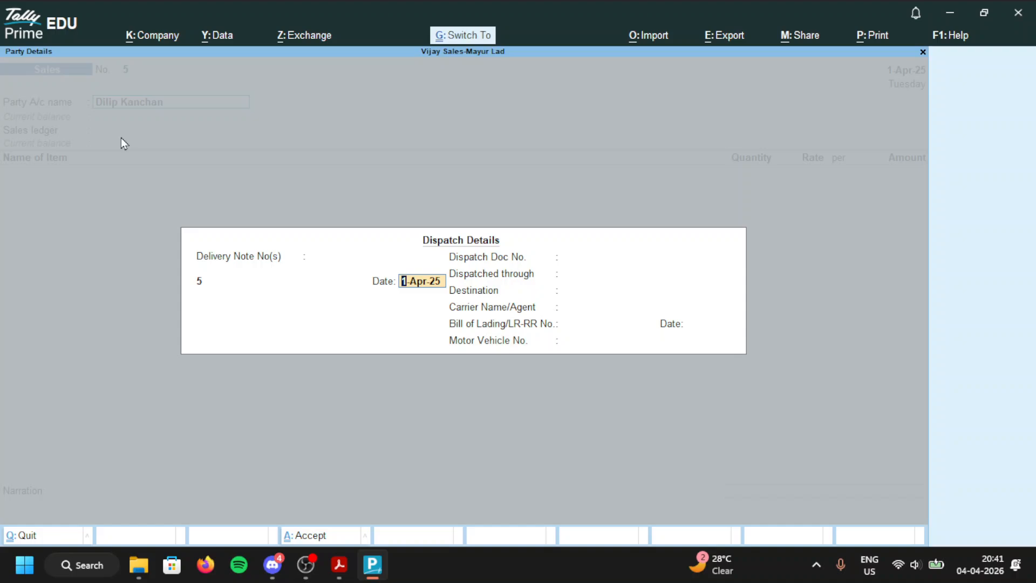
key(ctrl+a)
key(ctrl+a)
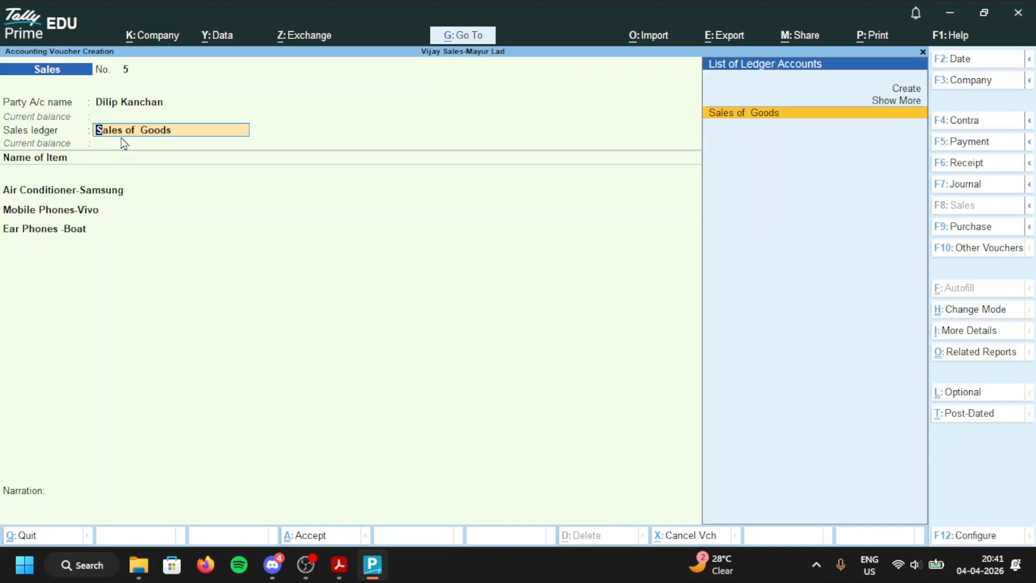
key(Return)
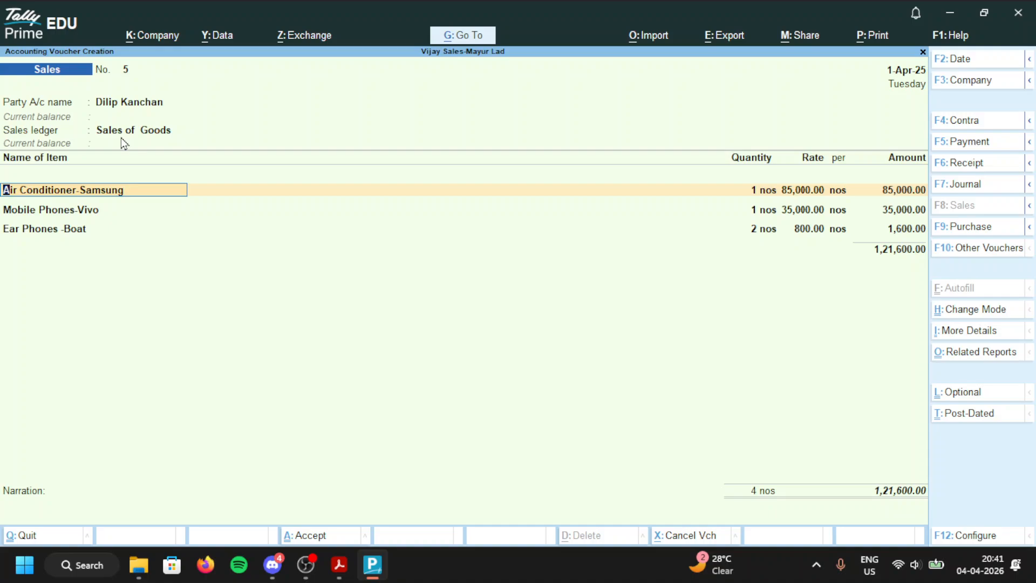
Step: Accept the Samsung air conditioner's item allocation in the sales voucher with 1 nos at 85,000.00
key(Return)
key(Return)
key(Return)
key(Return)
key(Return)
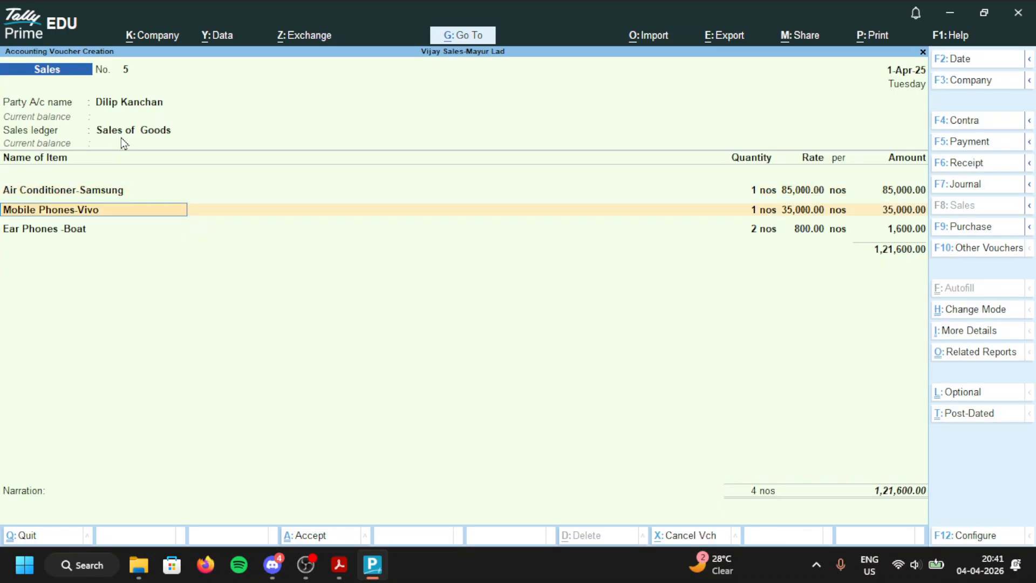
Step: Accept the Vivo mobile phone's allocation in the sales voucher with 1 nos at 35,000.00 under tracking number 5
key(Return)
key(Return)
key(Return)
key(Return)
key(Return)
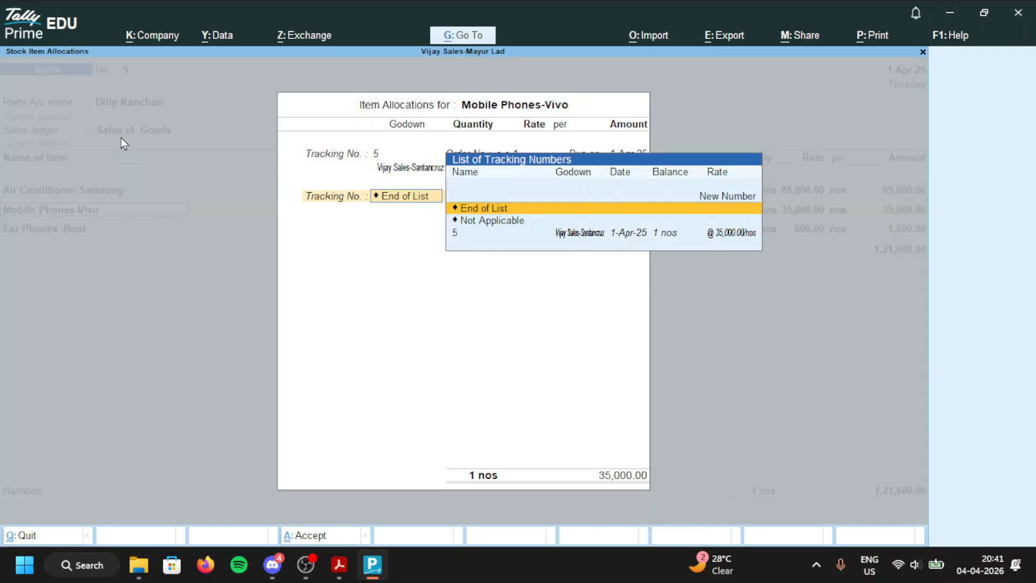
key(Return)
key(Return)
Step: Accept the Boat ear phones' allocation in the sales voucher with 2 nos at 800.00 and end the item list
key(Return)
key(Return)
key(Return)
key(Return)
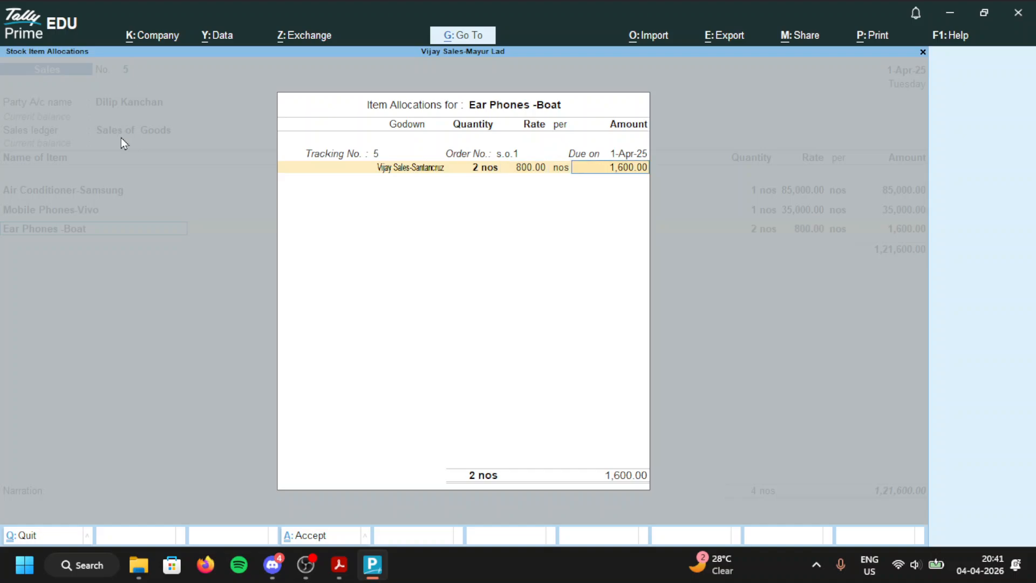
key(Return)
key(Return)
key(Return)
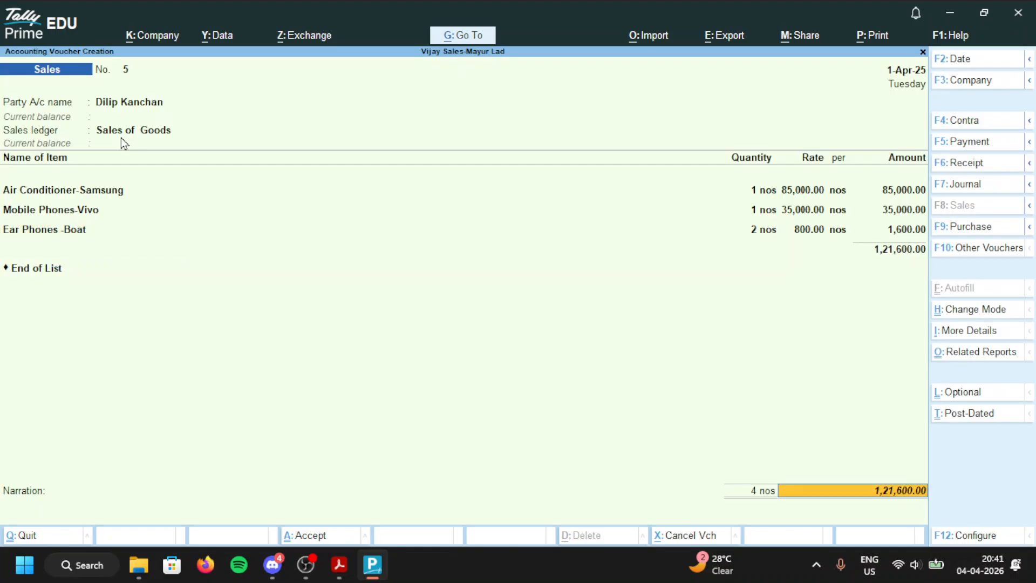
Step: Enter S1 as a new bill reference for the customer's 1,21,600.00 Dr, leaving the credit period blank
key(Return)
key(Return)
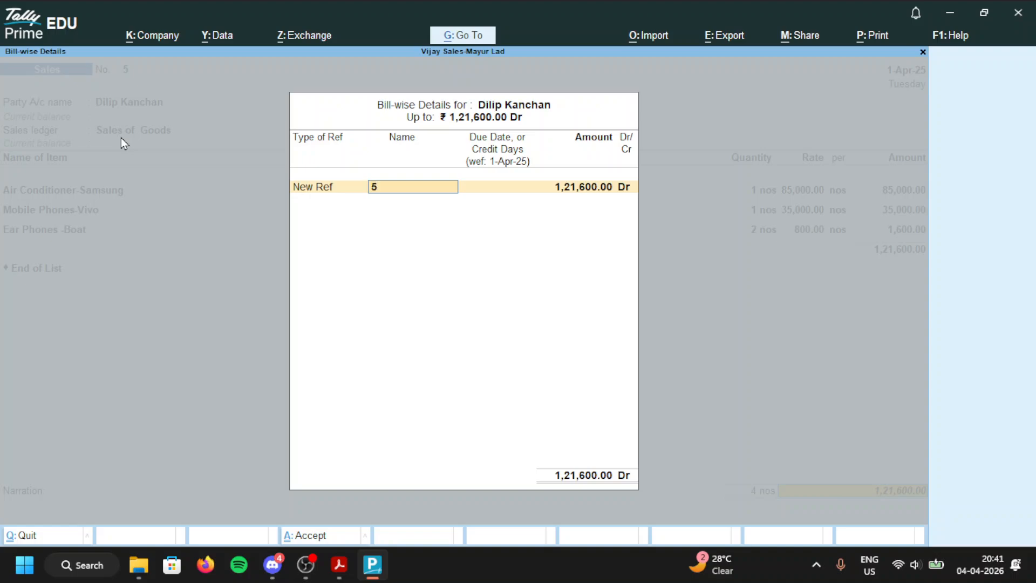
text(S1)
key(Return)
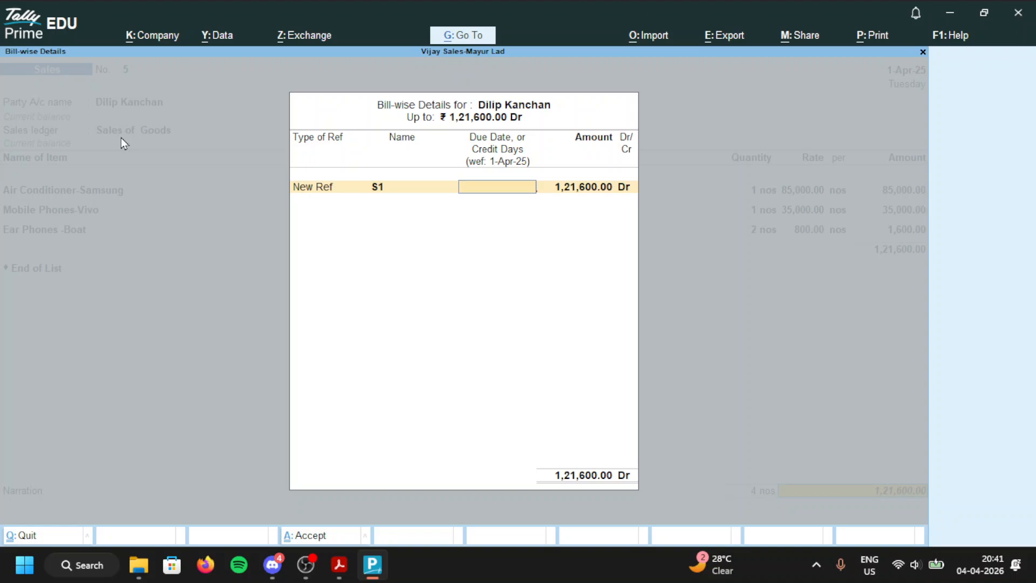
key(Return)
key(Return)
Step: Allocate the customer's full amount to the salesman's cost centre under the Sales Men category
key(Return)
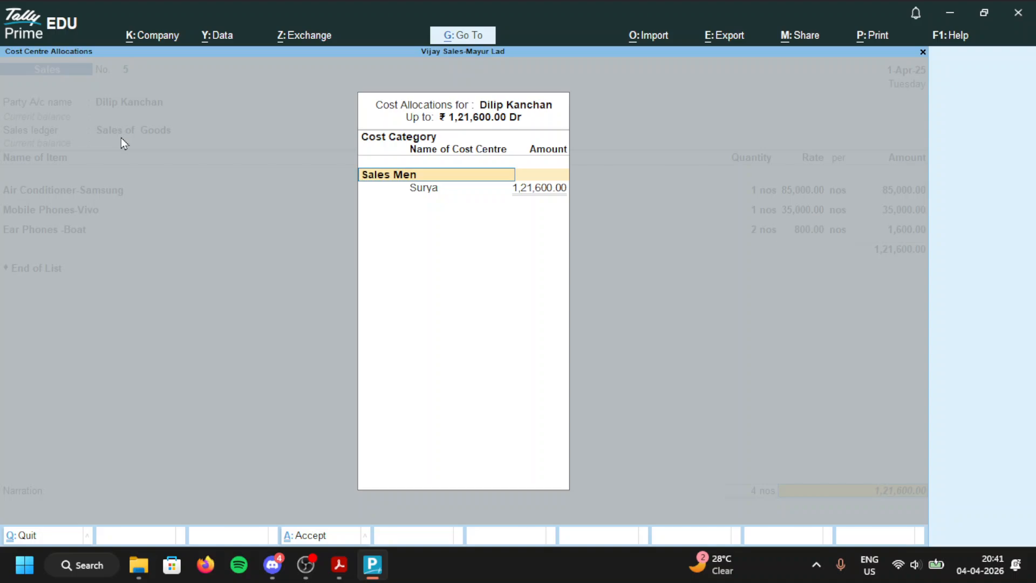
key(Return)
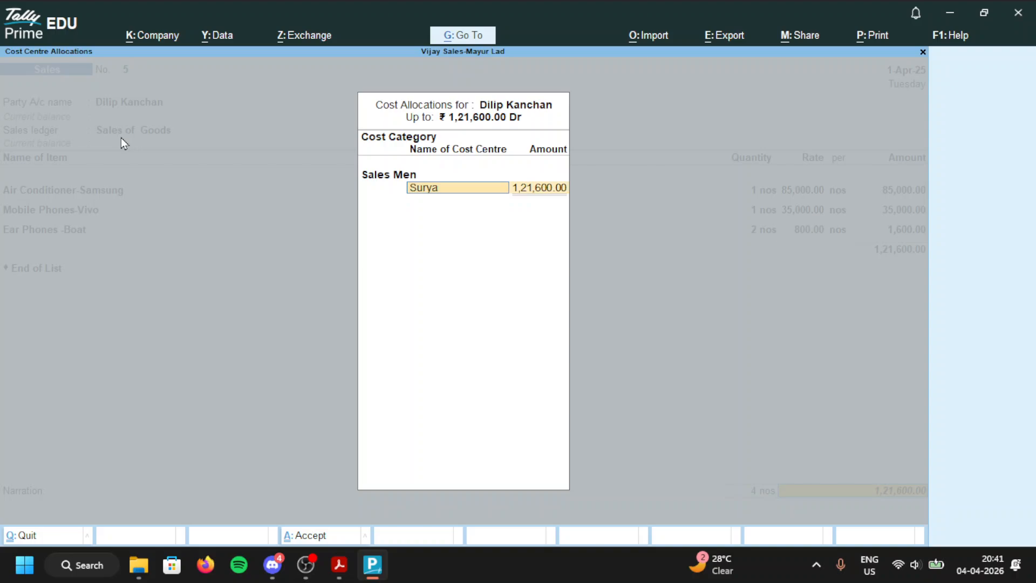
Step: Allocate the full 1,21,600.00 to the assigned salesman under the Sales Men cost category and save the sales voucher without a narration
text(Aa)
key(Return)
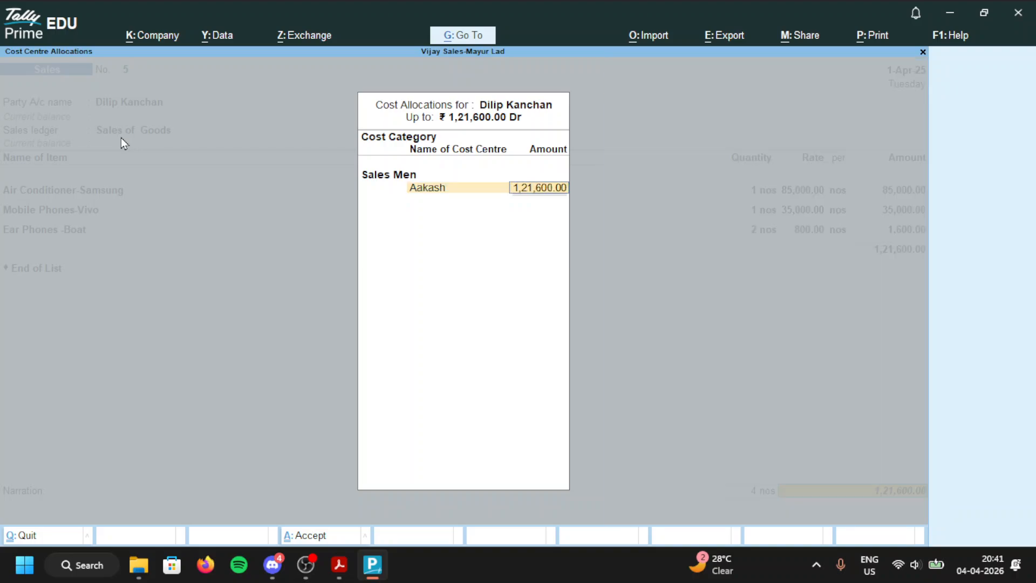
key(Return)
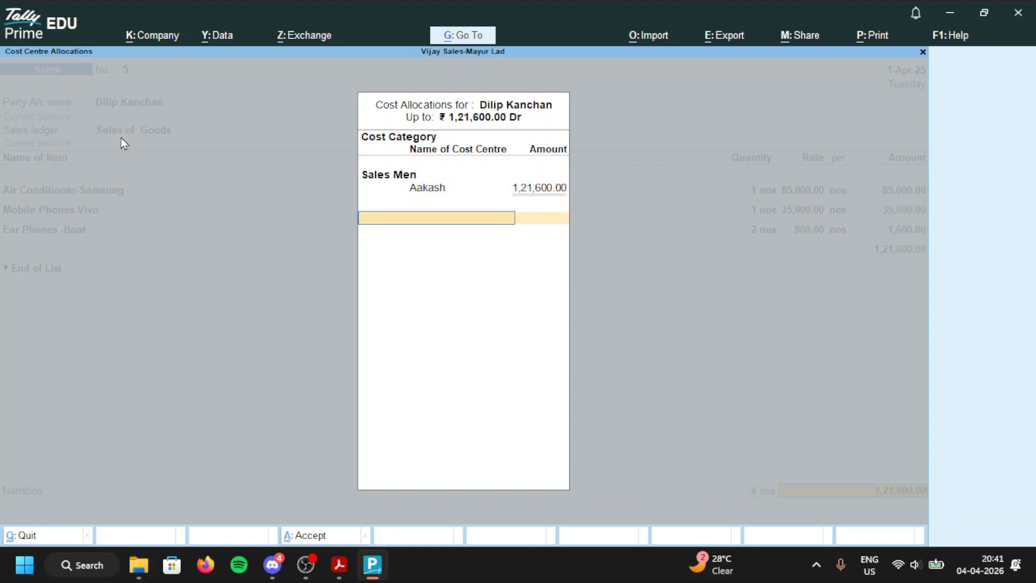
key(Return)
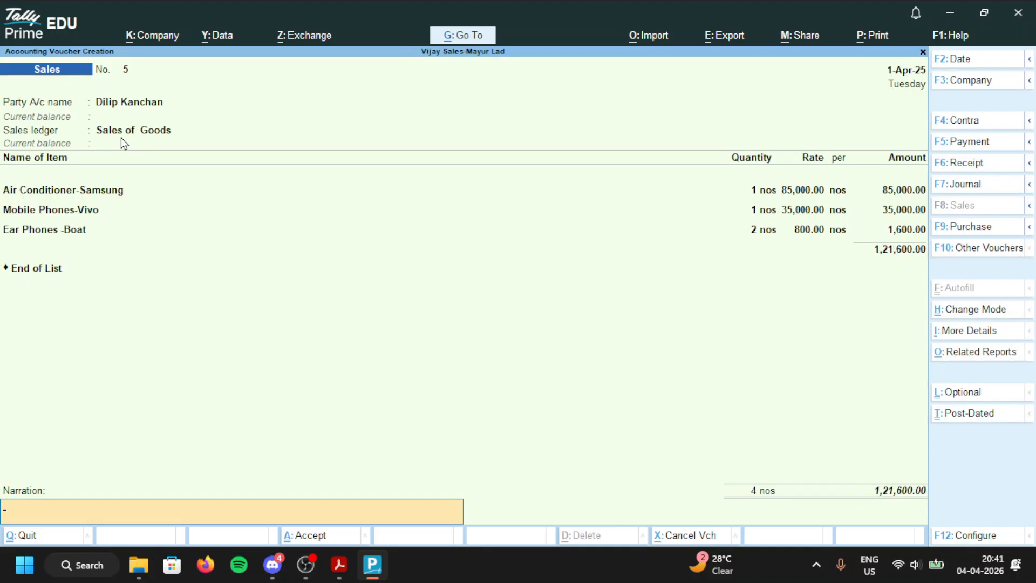
key(Return)
key(Return)
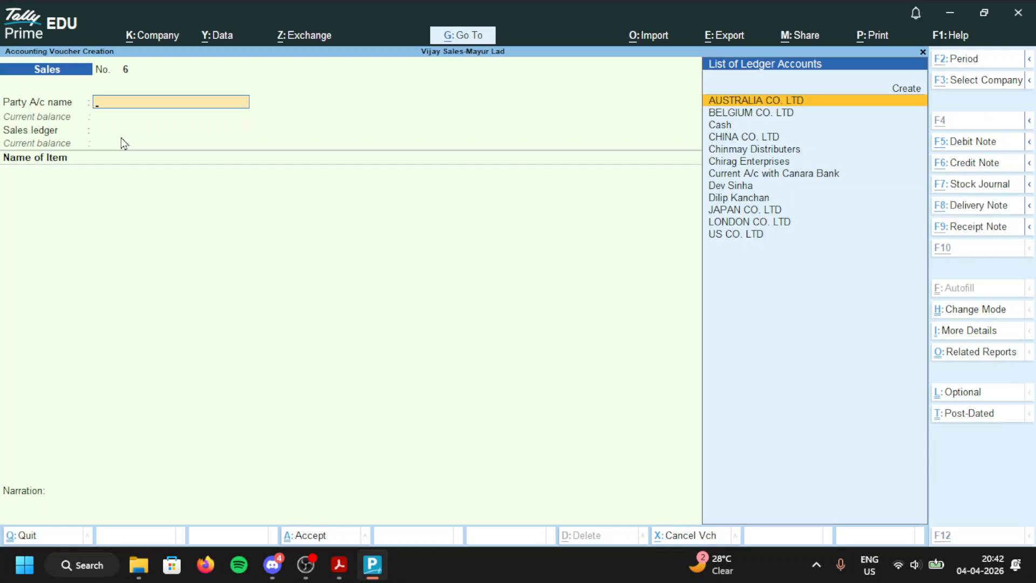
Step: Check the second sales transaction in tally sem 3.pdf, then return to TallyPrime and start a sales order voucher
key(alt+Tab)
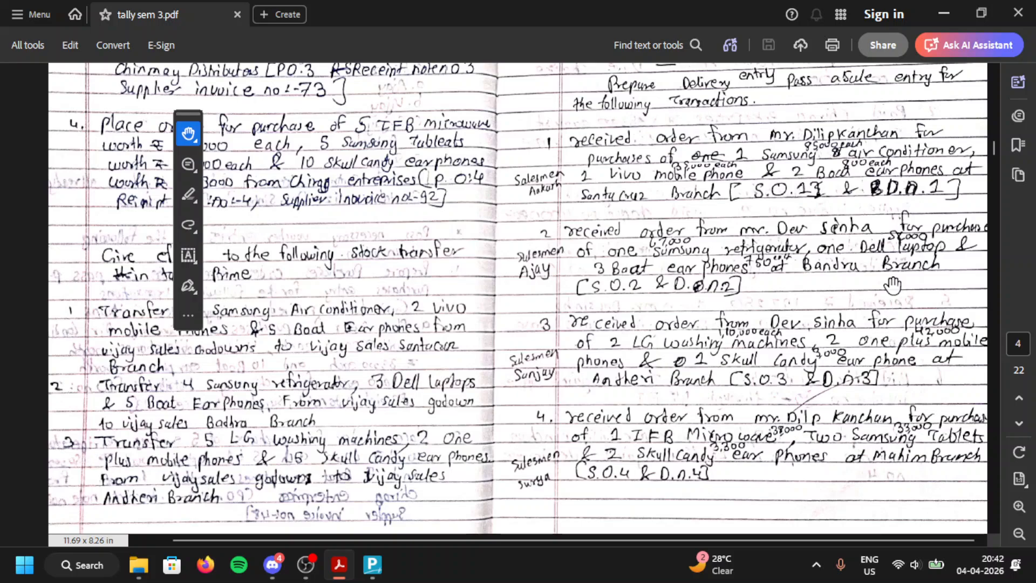
key(alt+Tab)
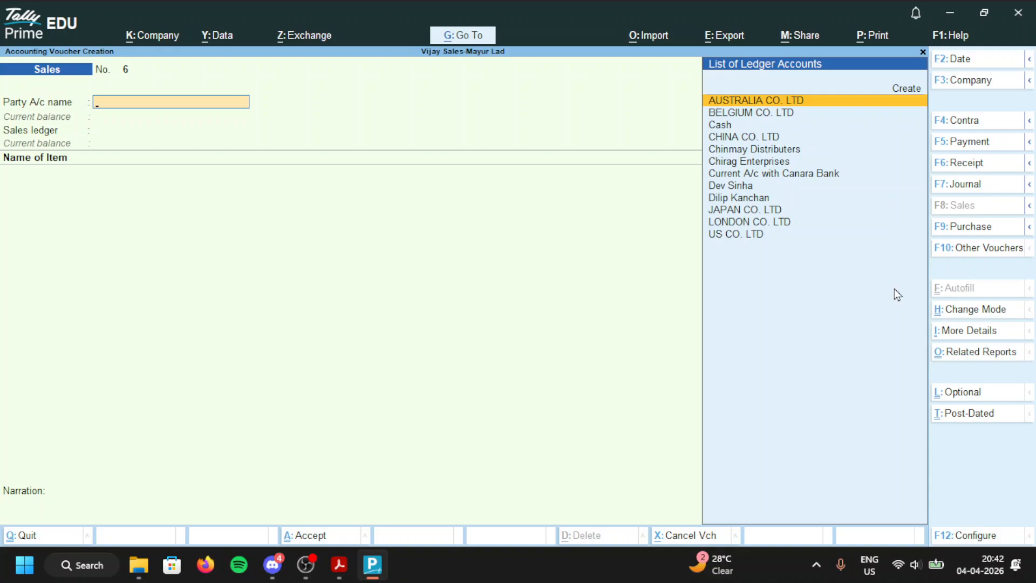
key(ctrl)
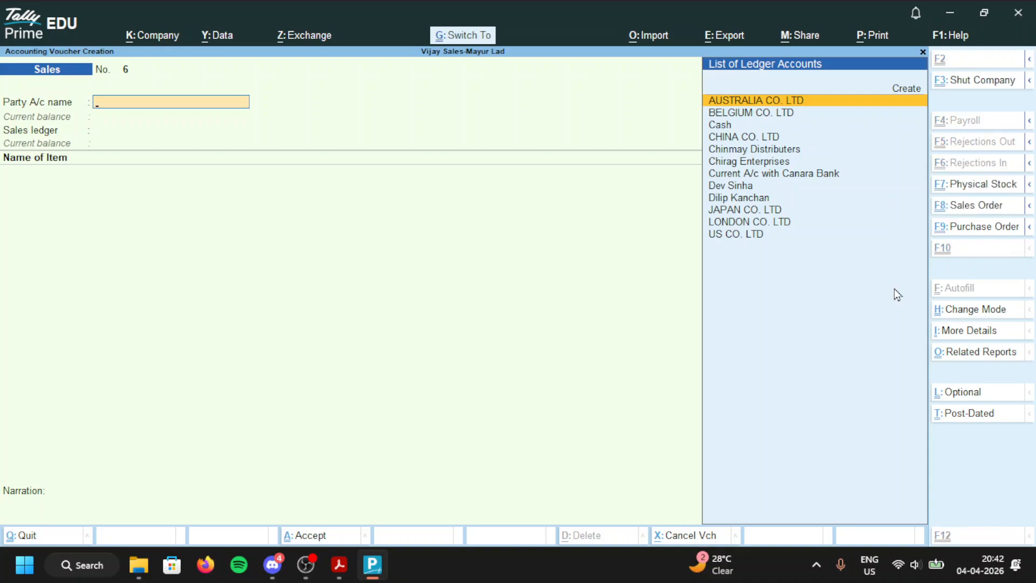
key(ctrl+F8)
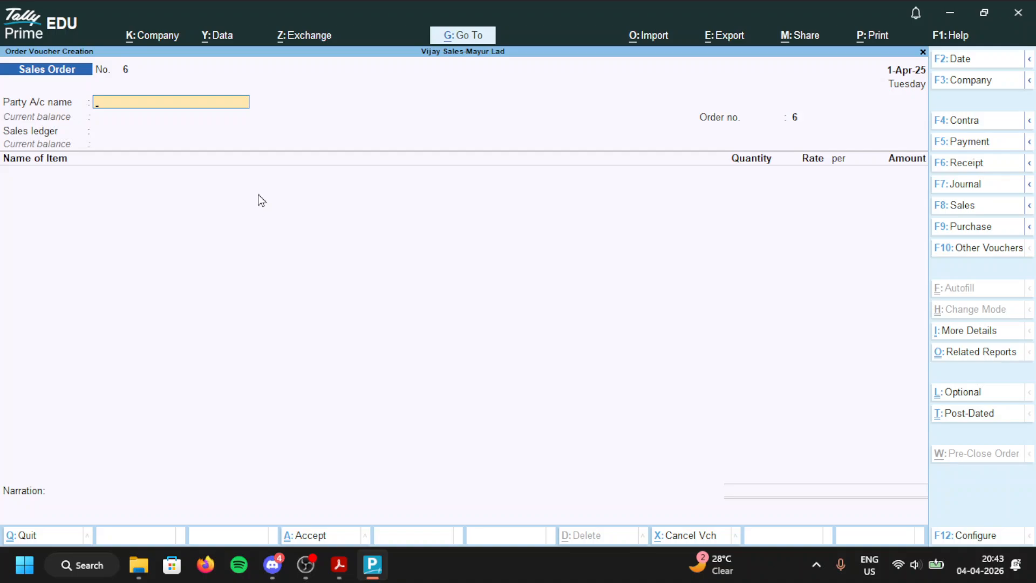
Step: Enter the customer as party with blank order and dispatch details, order number s.o.2 and the Sales of Goods ledger
text(De)
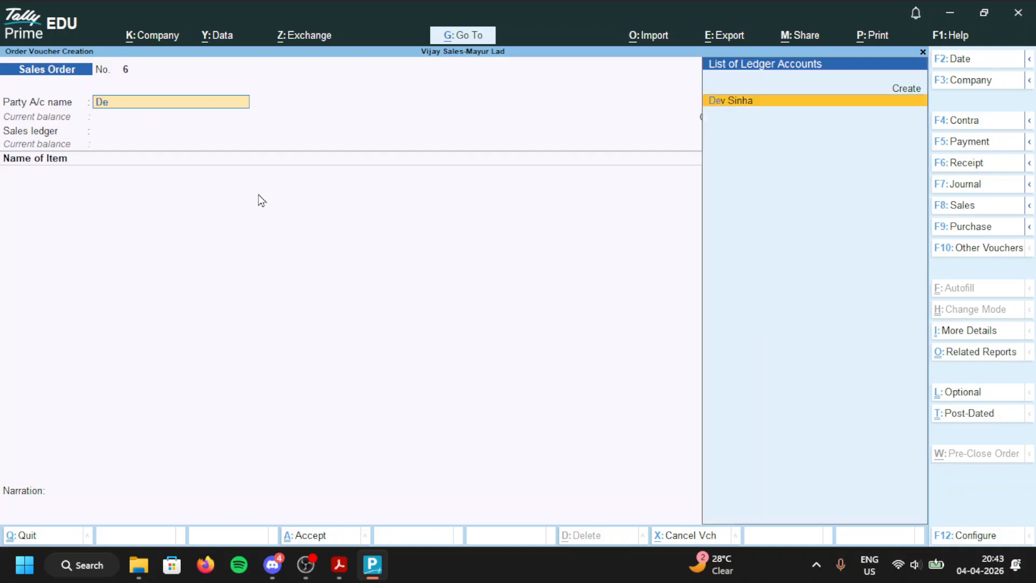
key(Return)
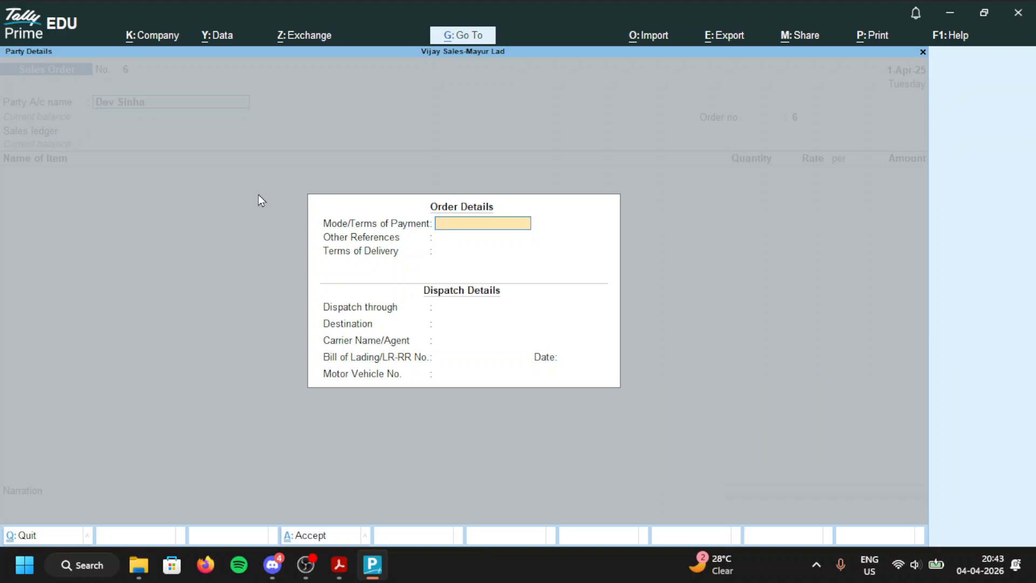
key(ctrl+a)
key(ctrl+a)
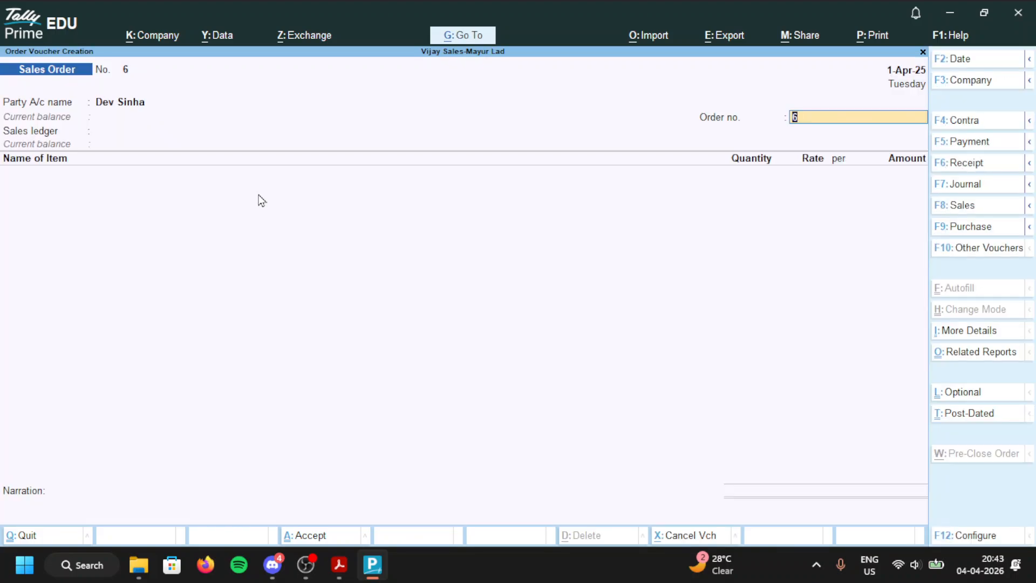
text(s.o./)
key(Return)
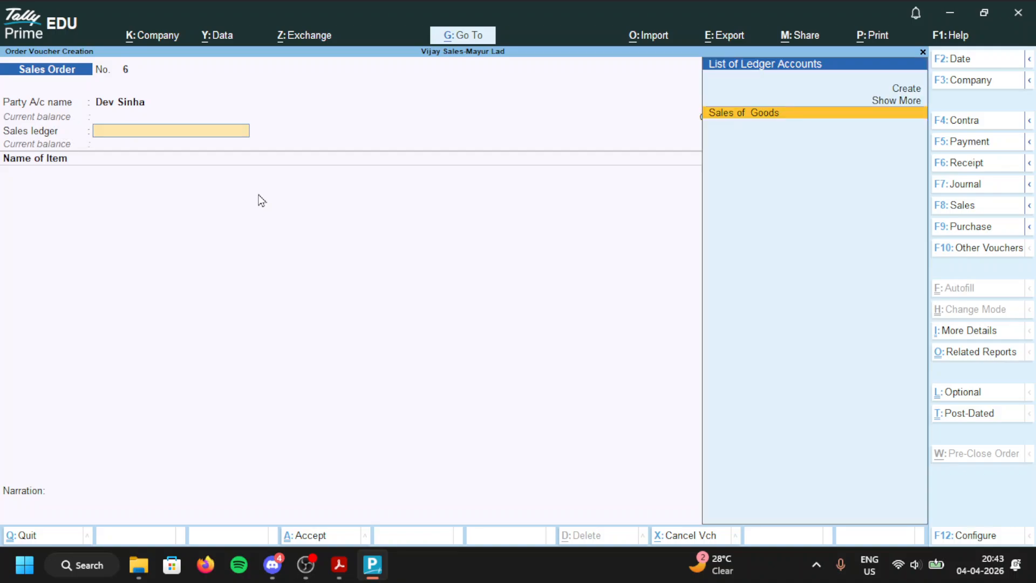
key(Return)
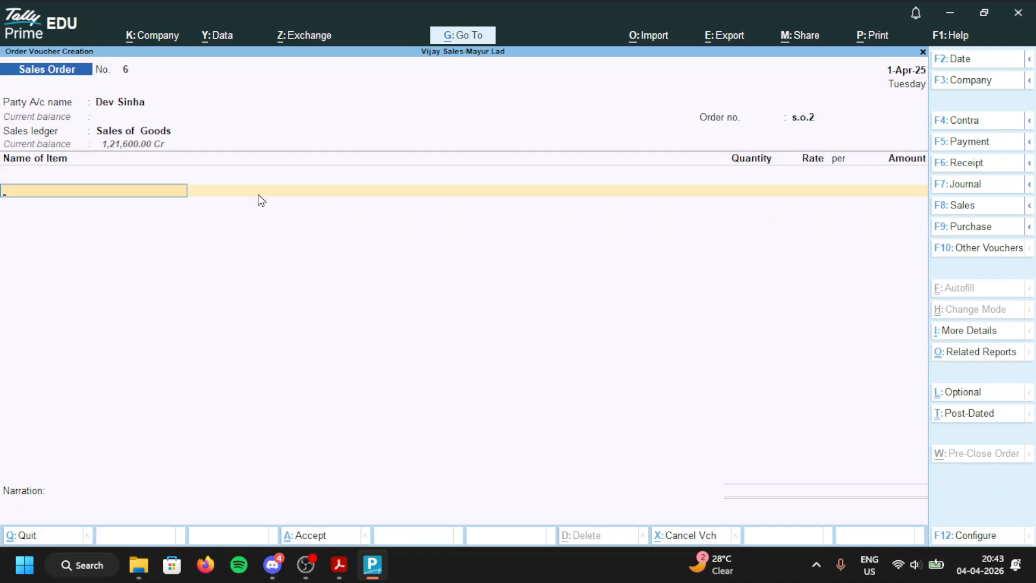
Step: Add 1 nos of Refrigerator-Samsung at a rate of 67,000 from the Vijay Sales -Bandra godown, due 1-Apr-25
text(Re)
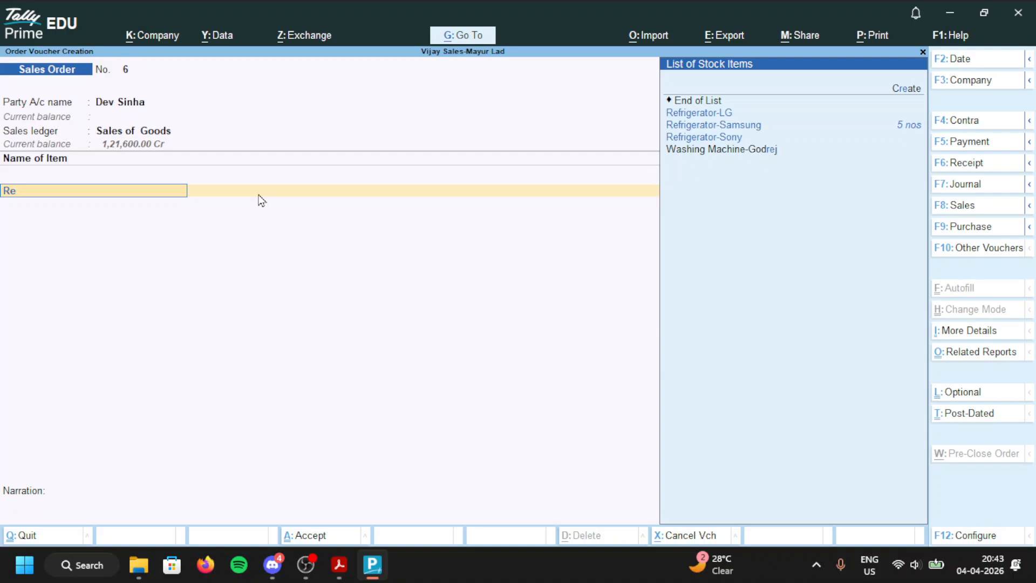
key(Down)
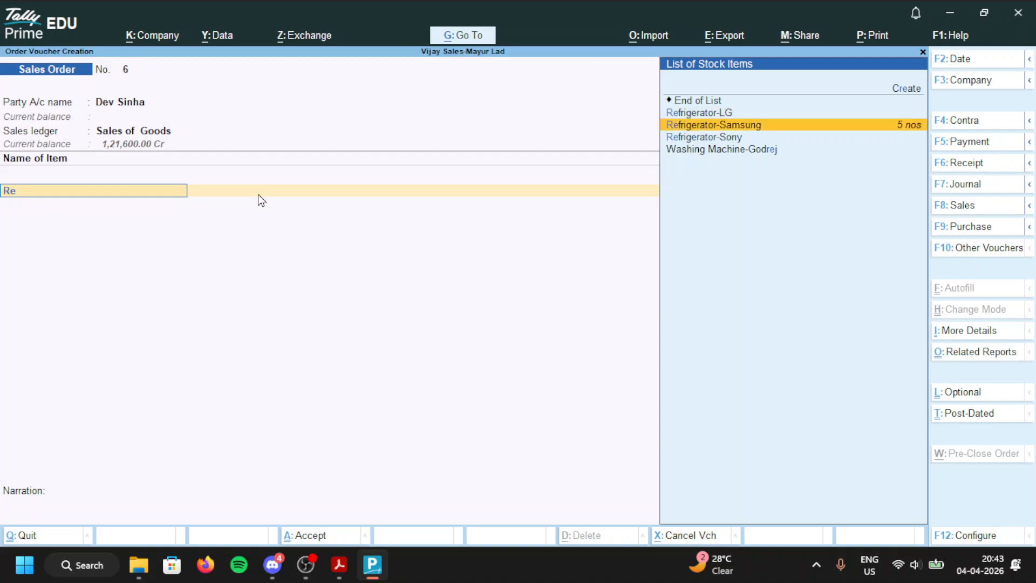
key(Return)
key(Return)
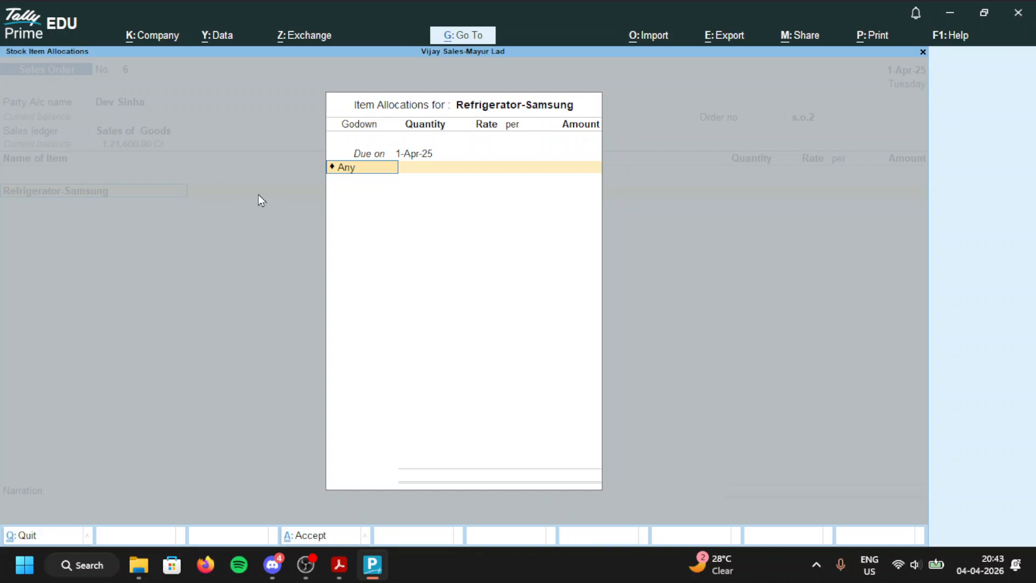
text(Ba)
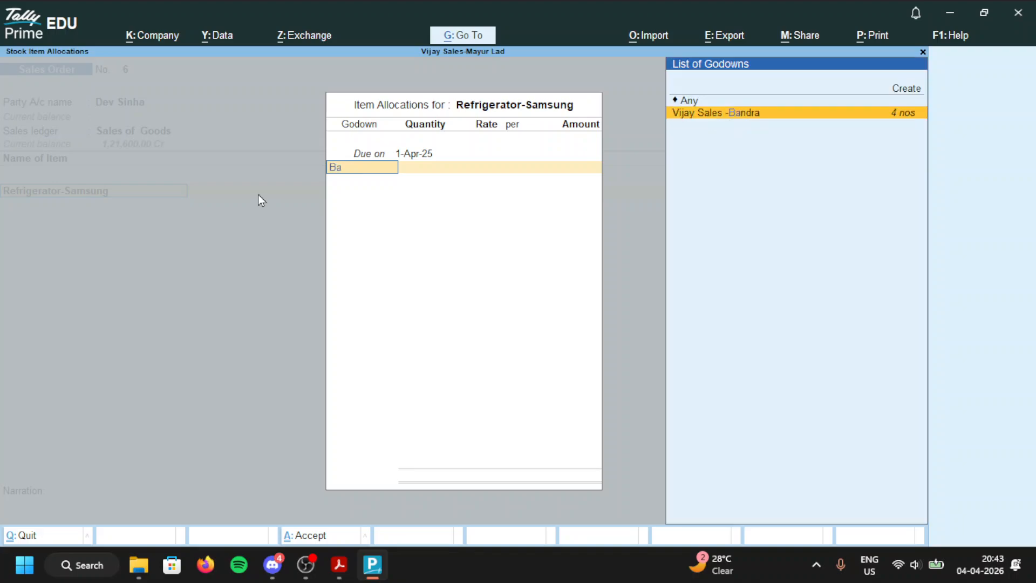
key(Return)
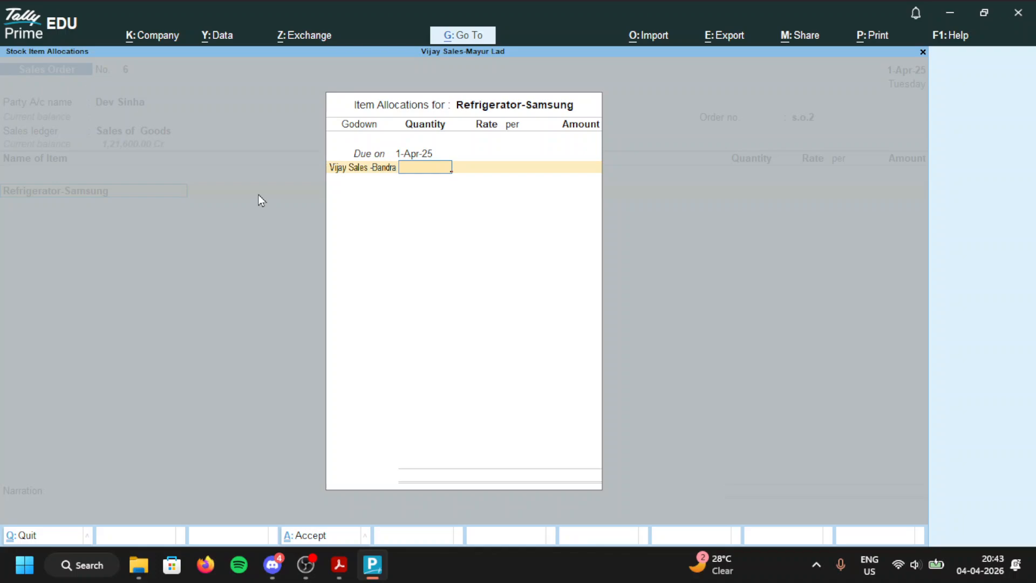
text(1)
key(Return)
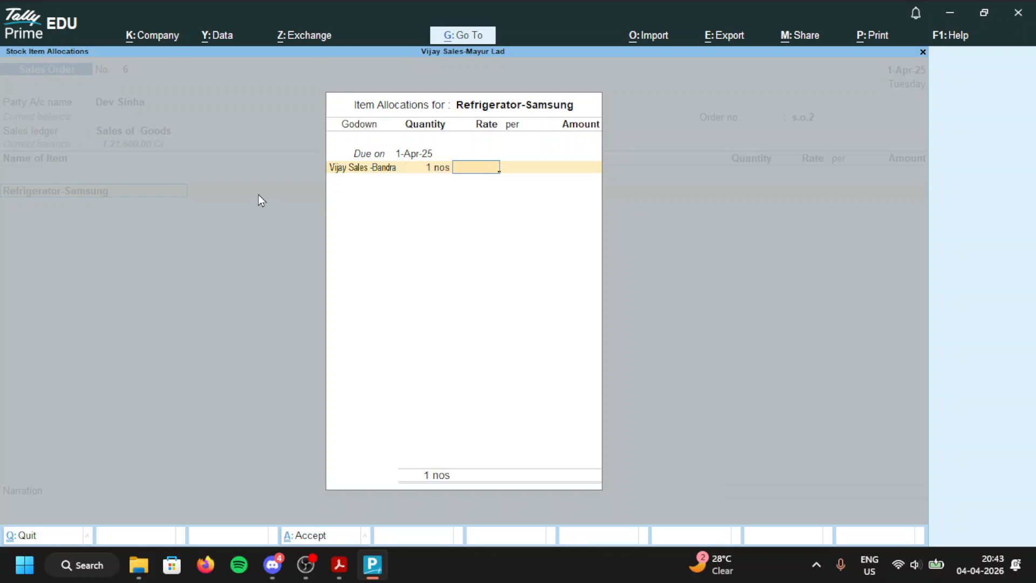
text(67000)
key(Return)
key(Return)
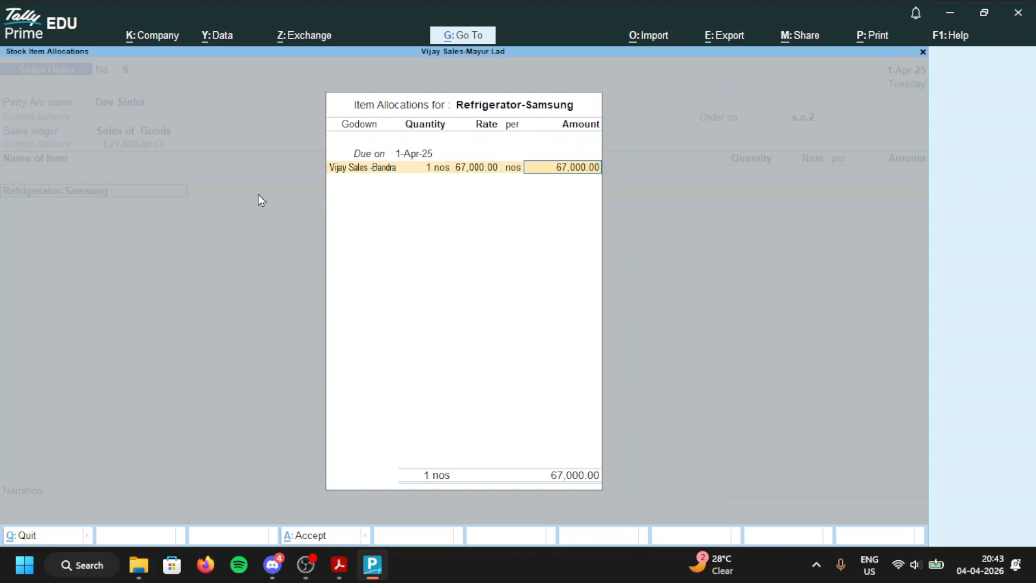
key(Return)
key(Return)
key(Return)
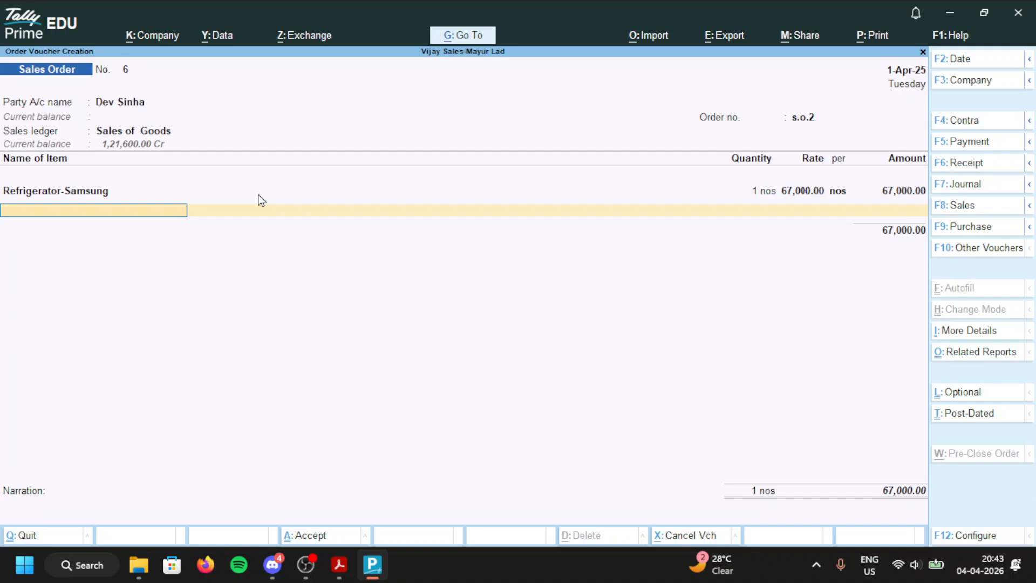
Step: Add 1 nos of Laptop-Dell at a rate of 58,000 from the Vijay Sales -Bandra godown, due 1-Apr-25
text(De)
key(Return)
key(Return)
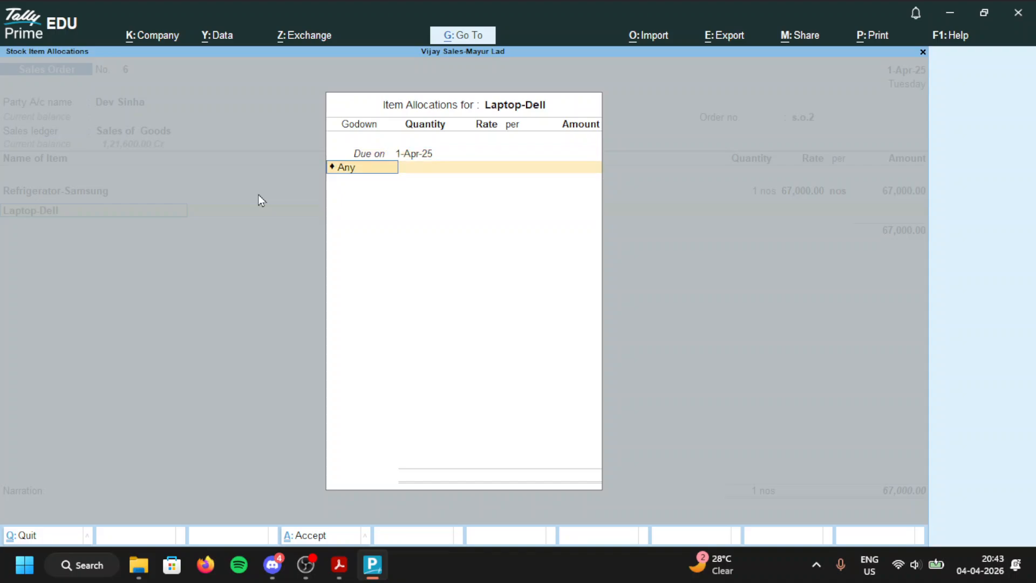
text(v)
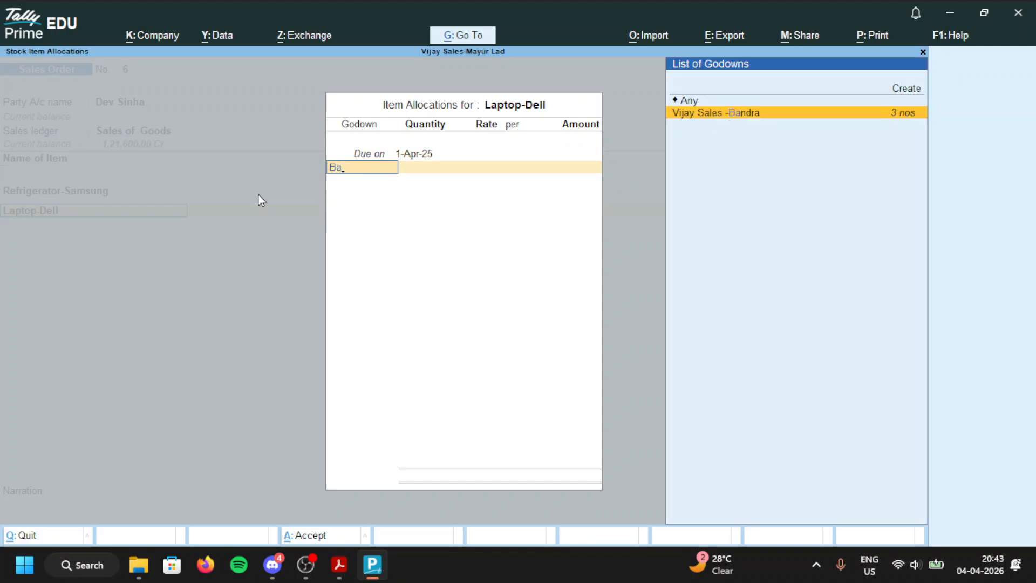
key(Return)
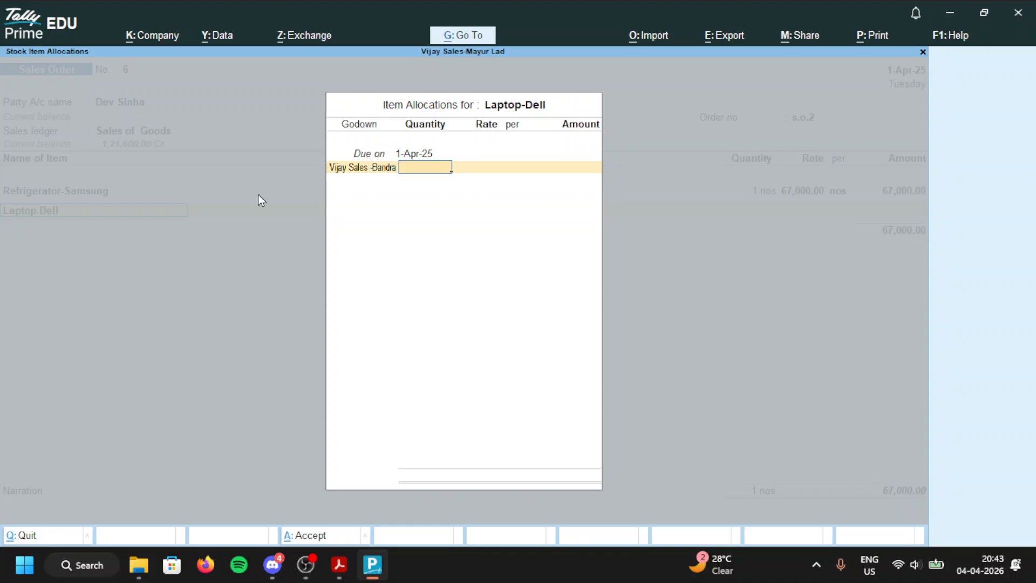
text(1)
key(Return)
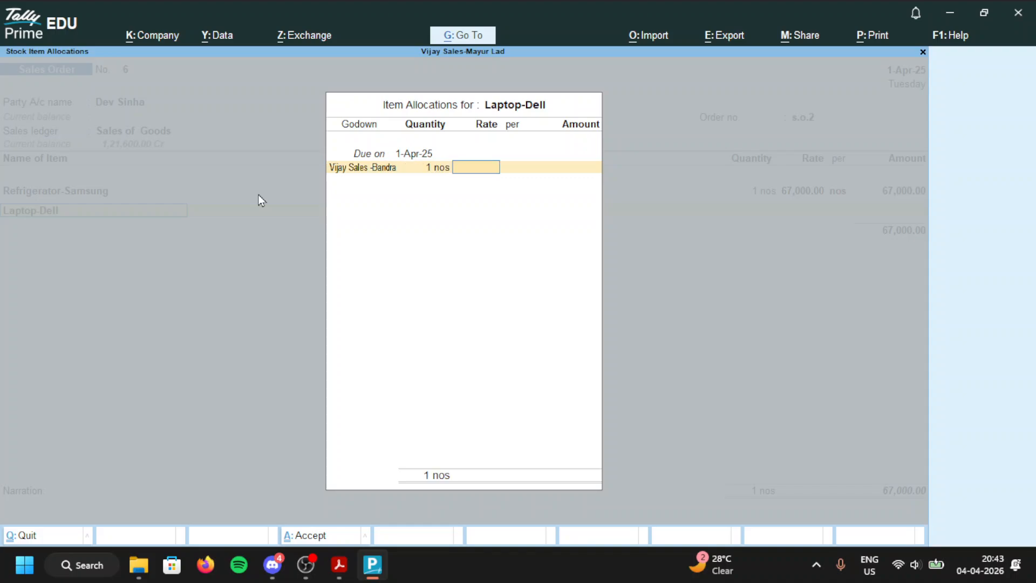
text(58,)
text(000)
key(Return)
key(Return)
key(Return)
key(Return)
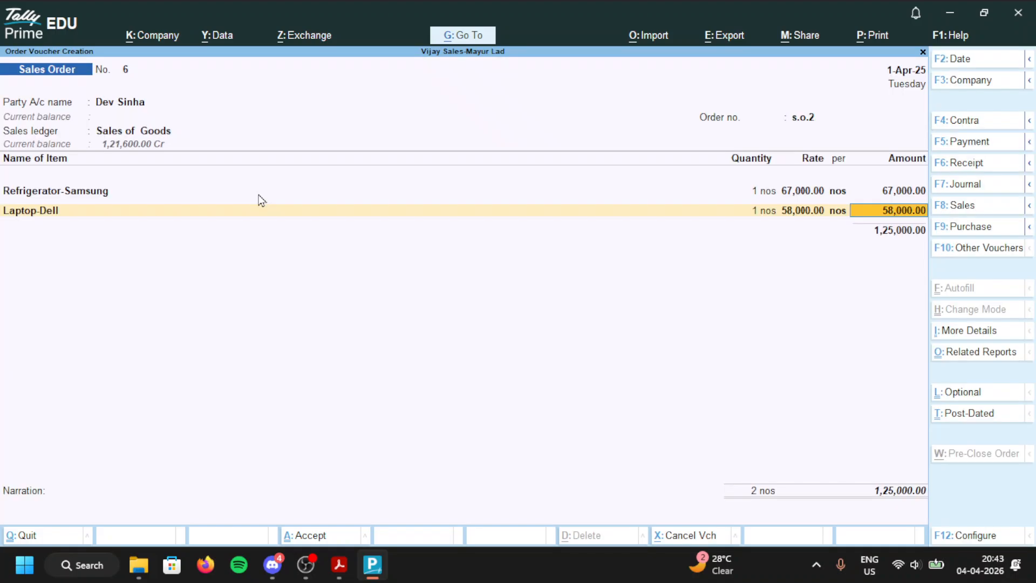
key(Return)
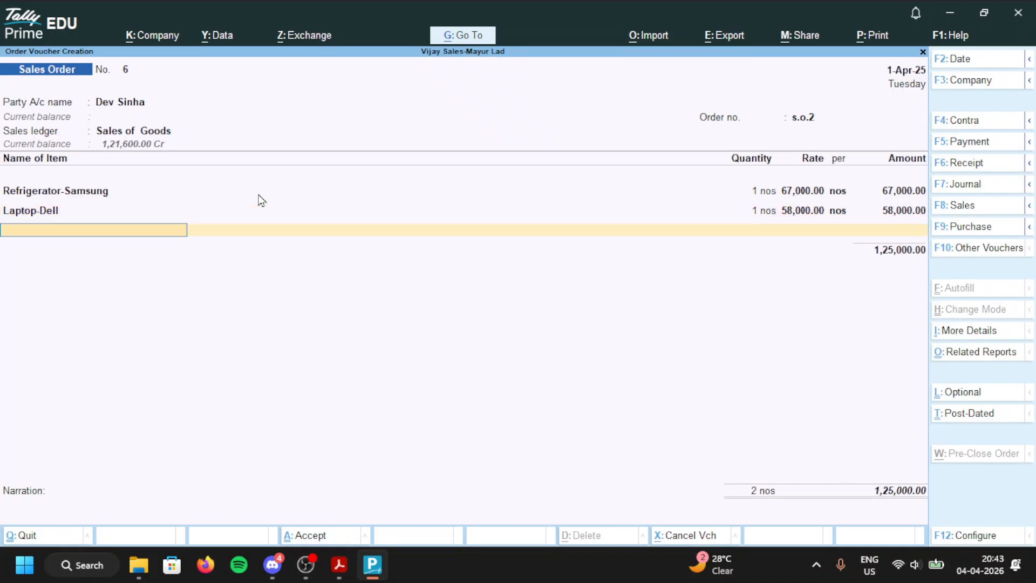
Step: Add 3 nos of Ear Phones -Boat at a rate of 750 from the Vijay Sales -Bandra godown, due 1-Apr-25
text(Ea)
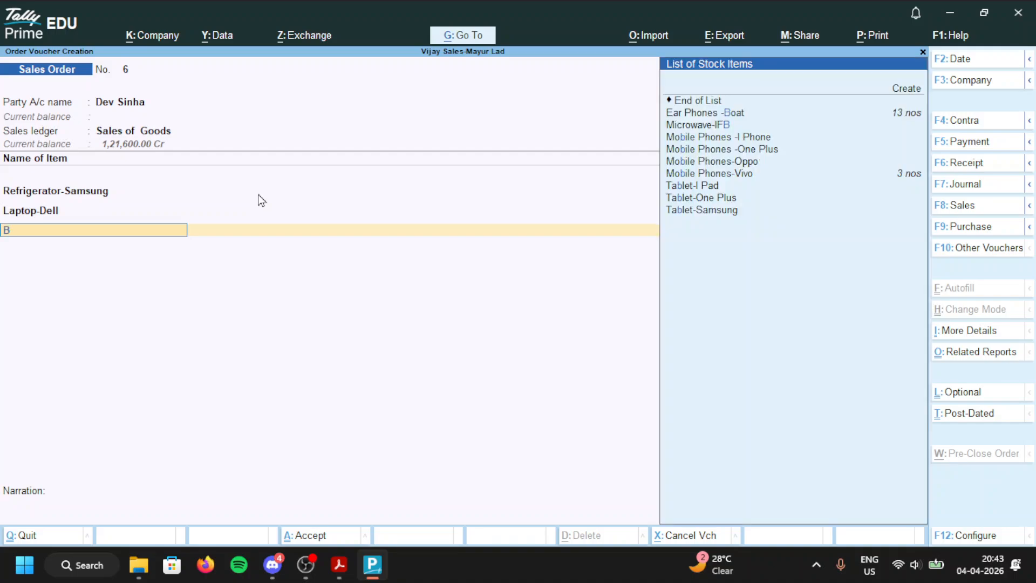
key(Return)
key(Return)
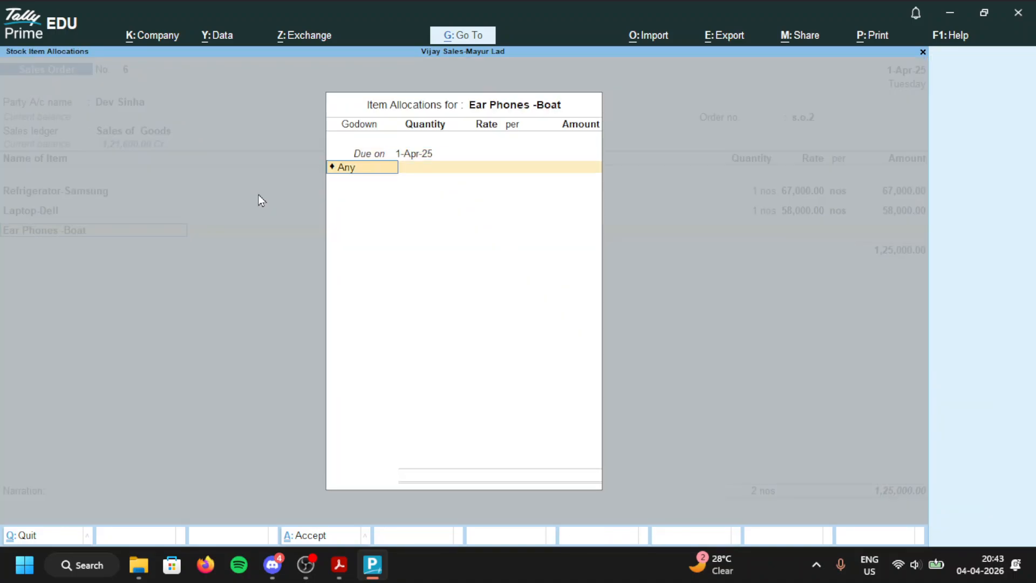
text(B)
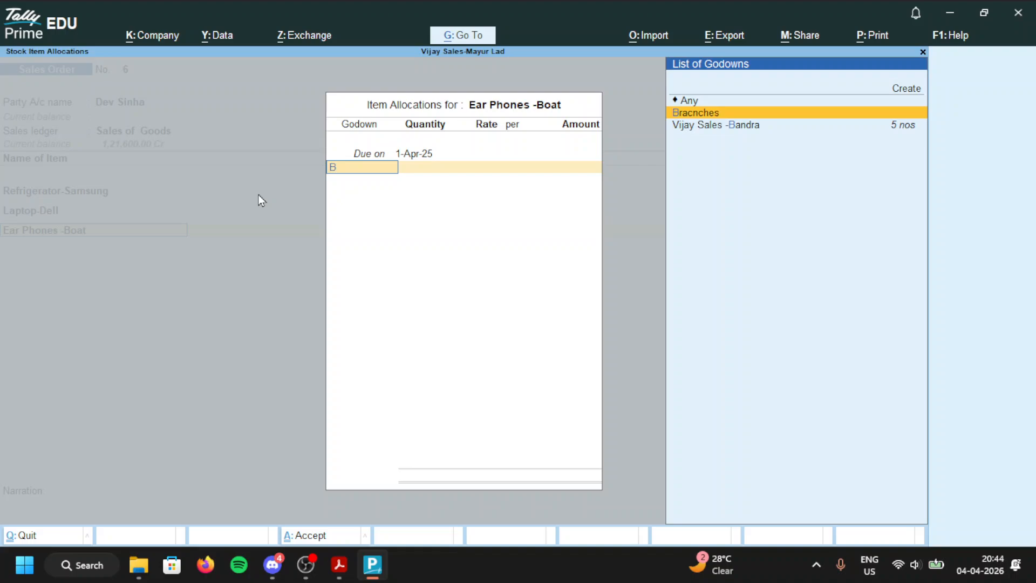
key(Down)
key(Return)
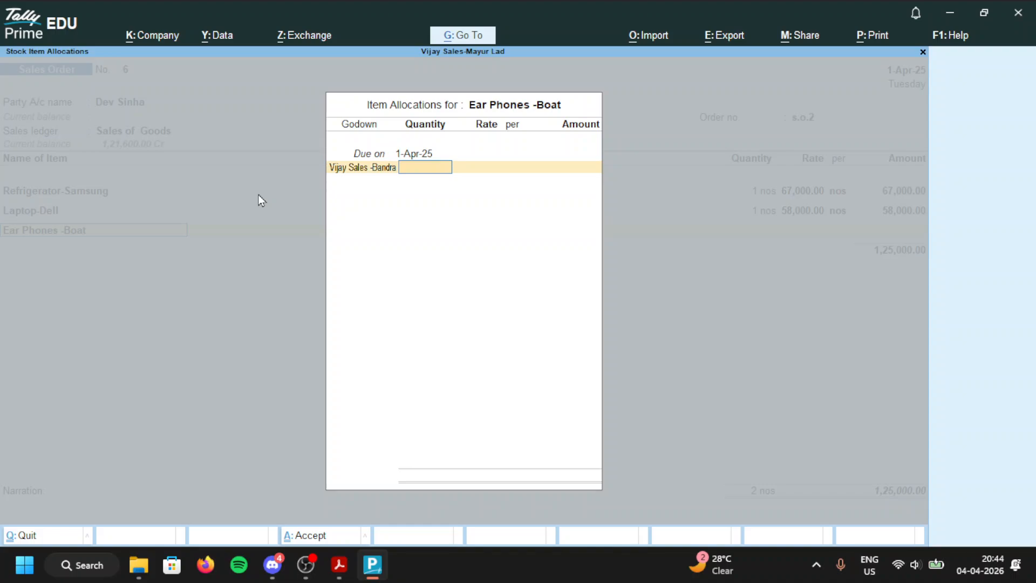
text(3)
key(Return)
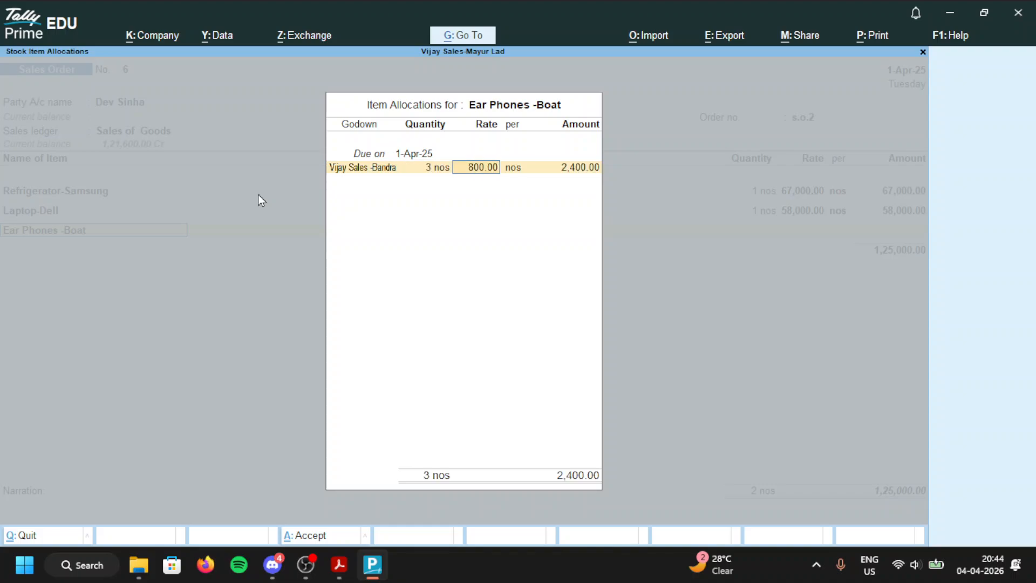
text(750)
key(Return)
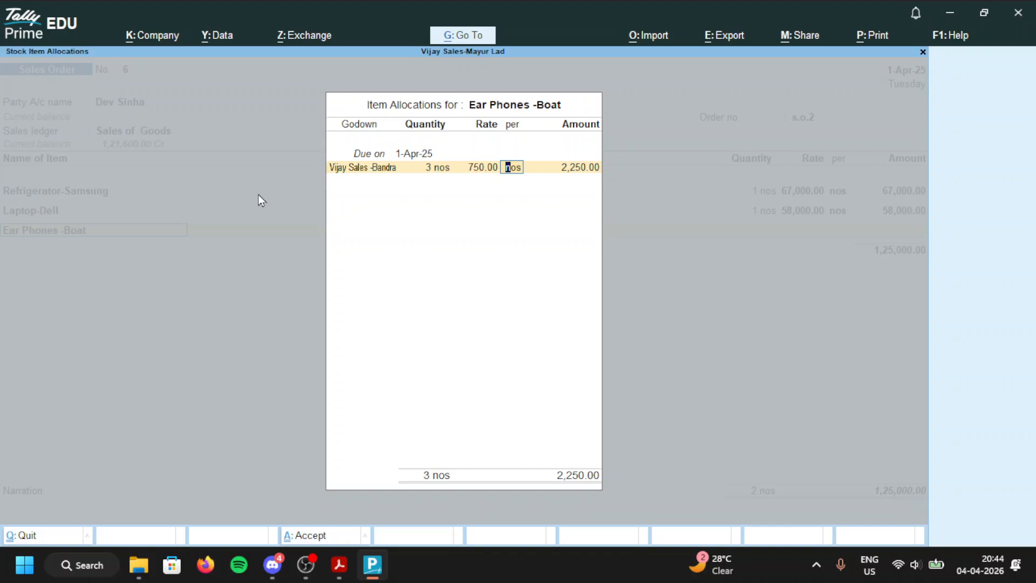
key(Return)
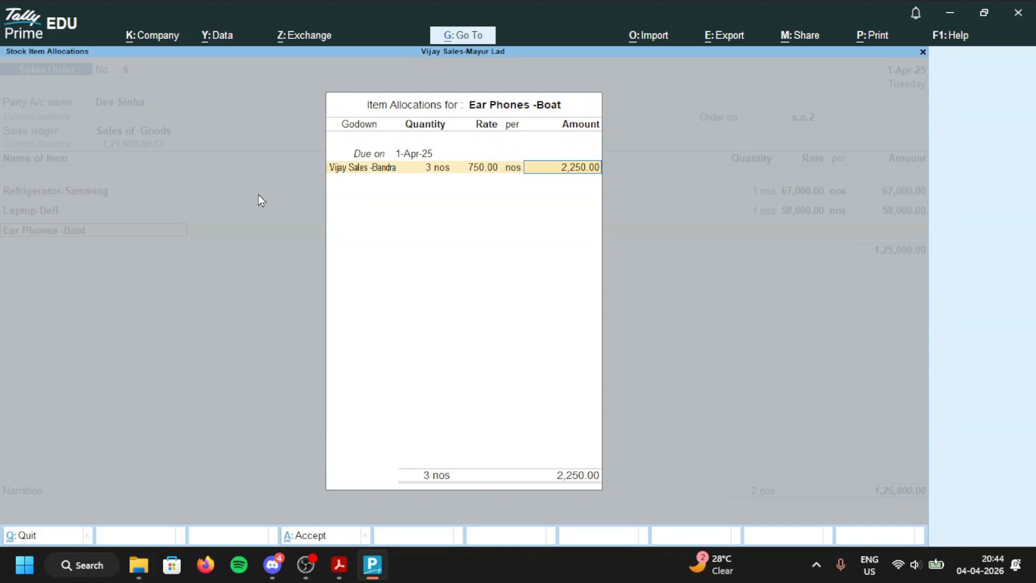
key(Return)
key(Return)
key(Return)
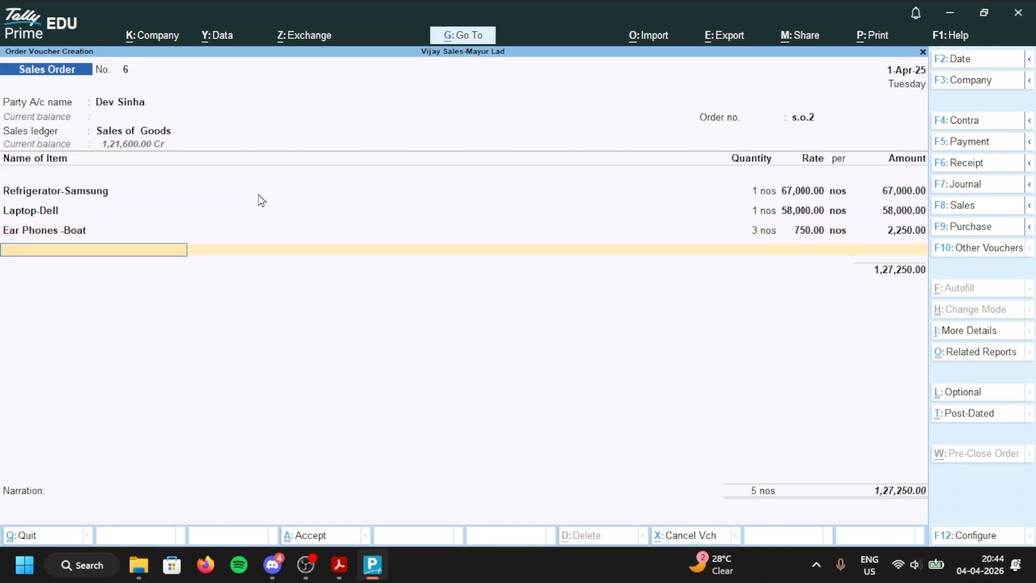
Step: End the item list with a blank narration and save sales order s.o.2
key(Return)
key(Return)
key(Return)
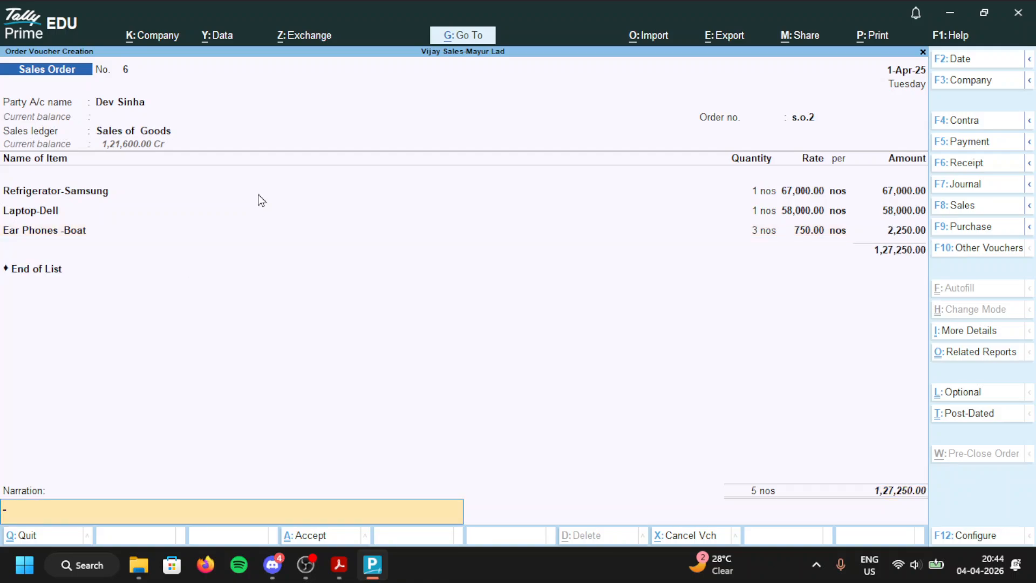
key(Return)
key(Return)
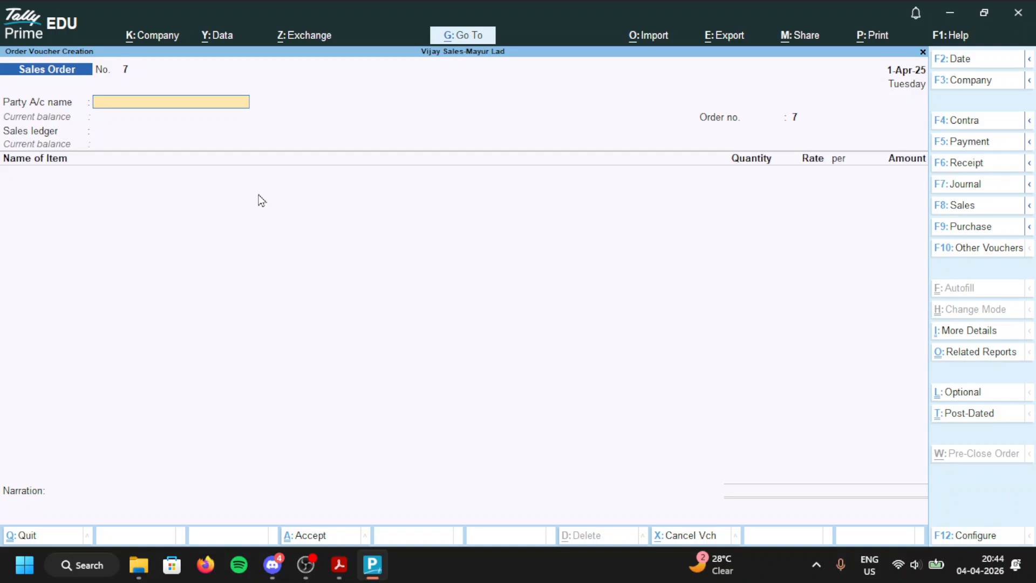
Step: Start a delivery note for the same customer against order s.o.2 and accept the prefilled party details and Sales of Goods ledger
key(alt)
key(alt+F8)
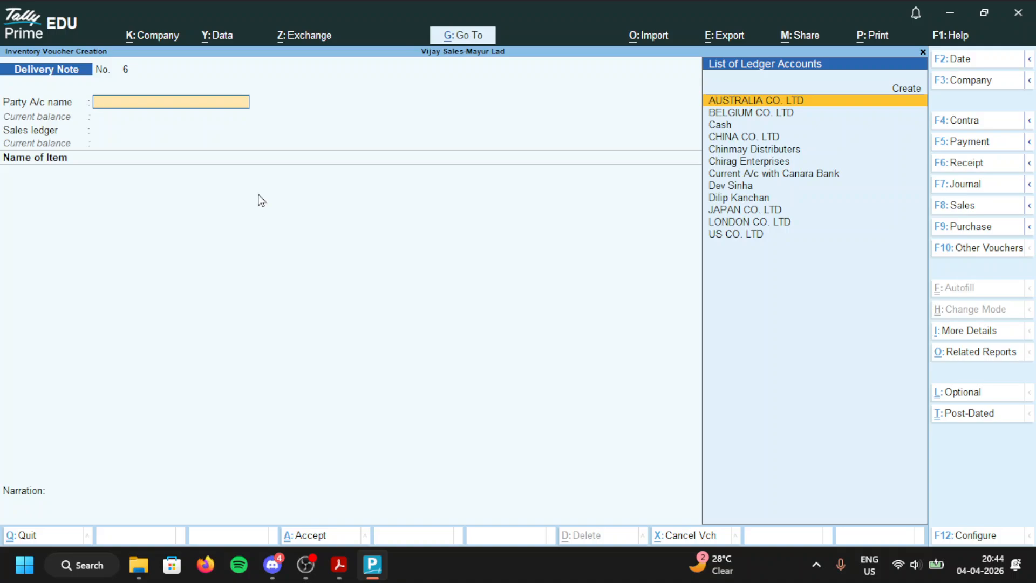
text(Dev)
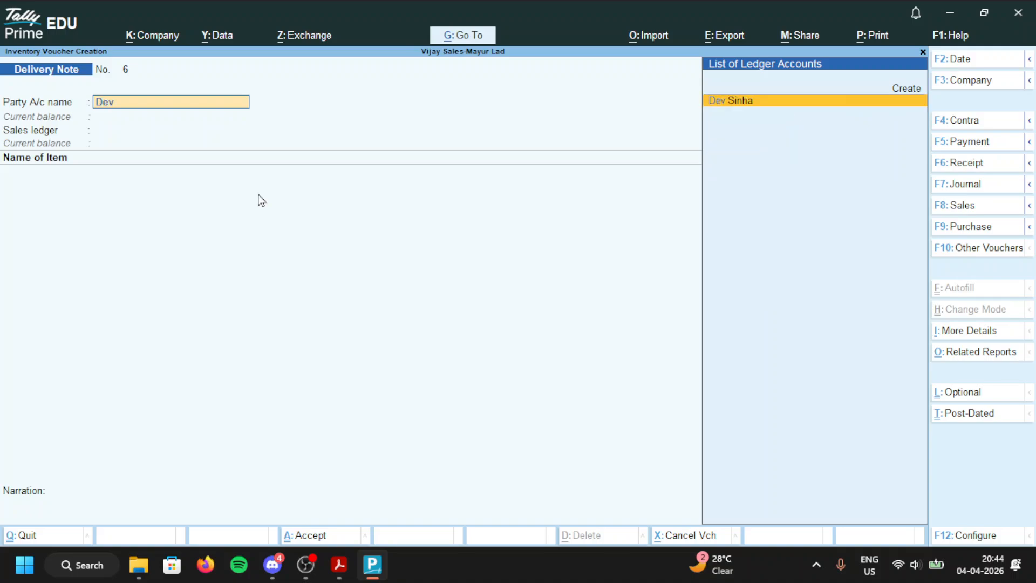
key(Return)
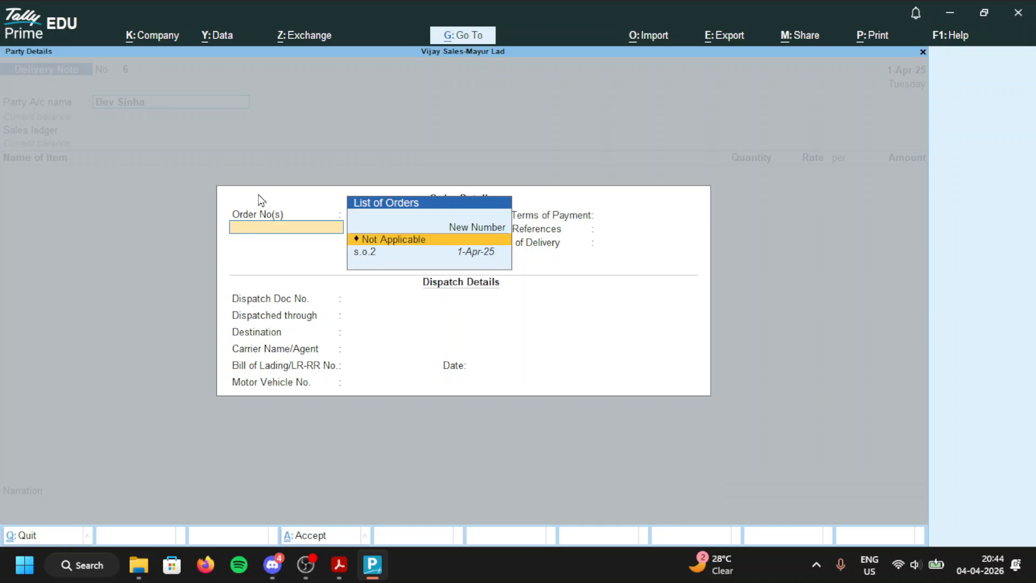
key(Down)
key(Return)
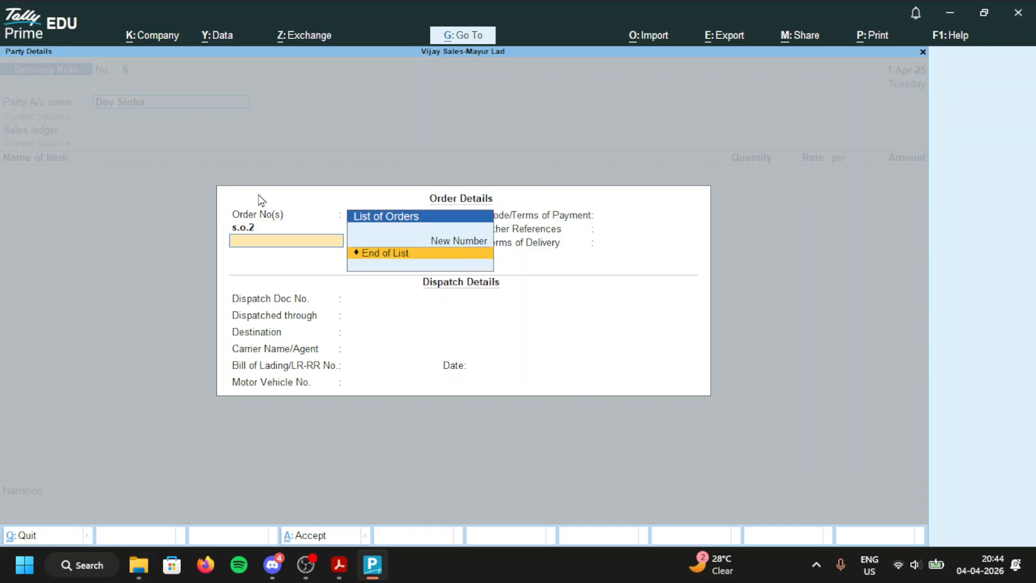
key(ctrl+a)
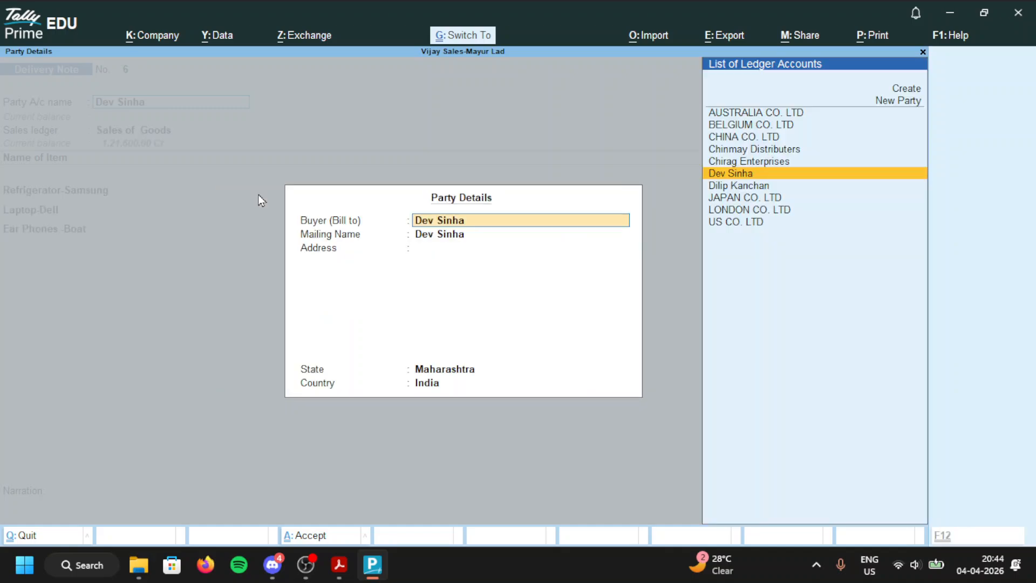
key(ctrl+a)
key(Return)
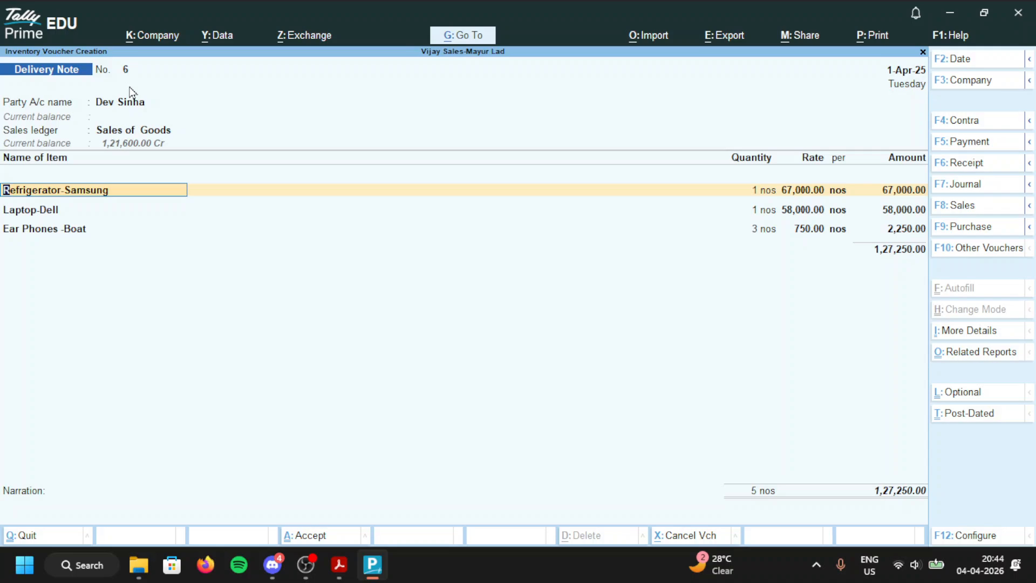
Step: Confirm the Refrigerator-Samsung allocation of 1 nos at 67,000 from Vijay Sales -Bandra under tracking number 6
key(Return)
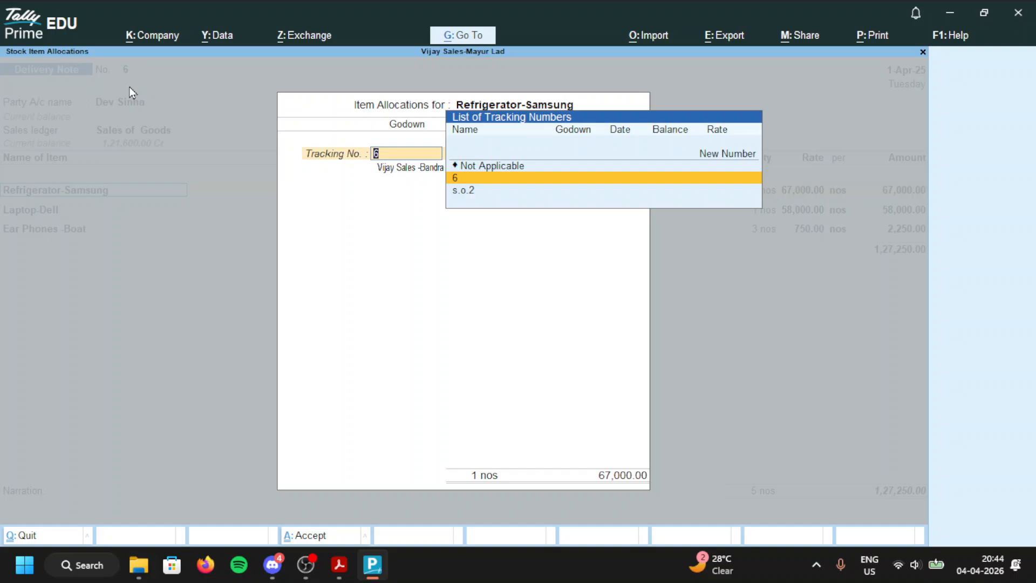
key(Return)
key(Return)
key(Return)
key(Return)
key(Return)
key(Return)
key(Return)
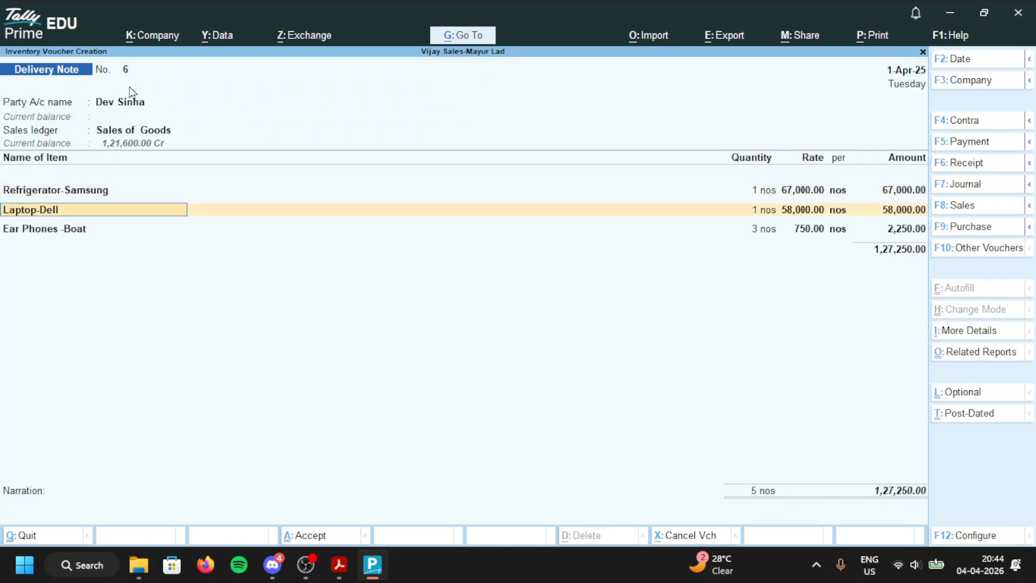
Step: Confirm the prefilled delivery note allocation for Laptop-Dell, 1 nos at 58,000
key(Return)
key(Return)
key(Return)
key(Return)
key(Return)
key(Return)
key(Return)
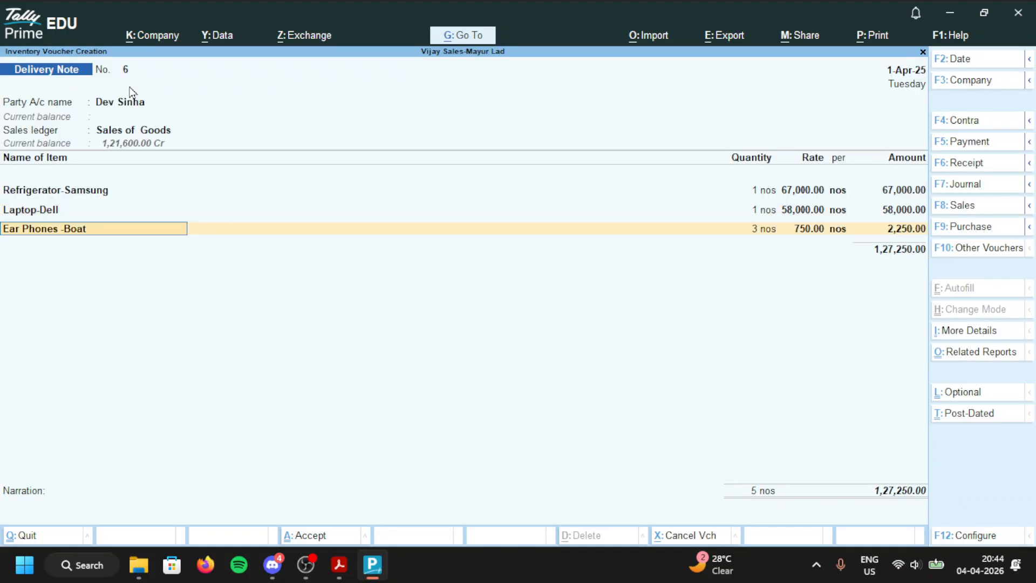
Step: Confirm the prefilled delivery note allocation for Ear Phones -Boat, 3 nos at 750
key(Return)
key(Return)
key(Return)
key(Return)
key(Return)
key(Return)
key(Return)
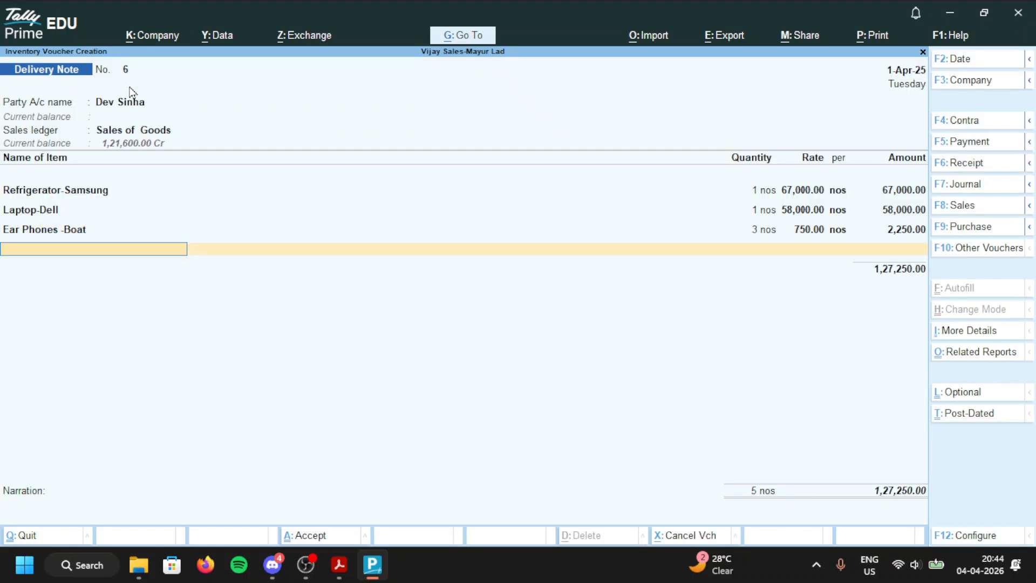
Step: End the item list with a blank narration and save the delivery note
key(Return)
key(Return)
key(Return)
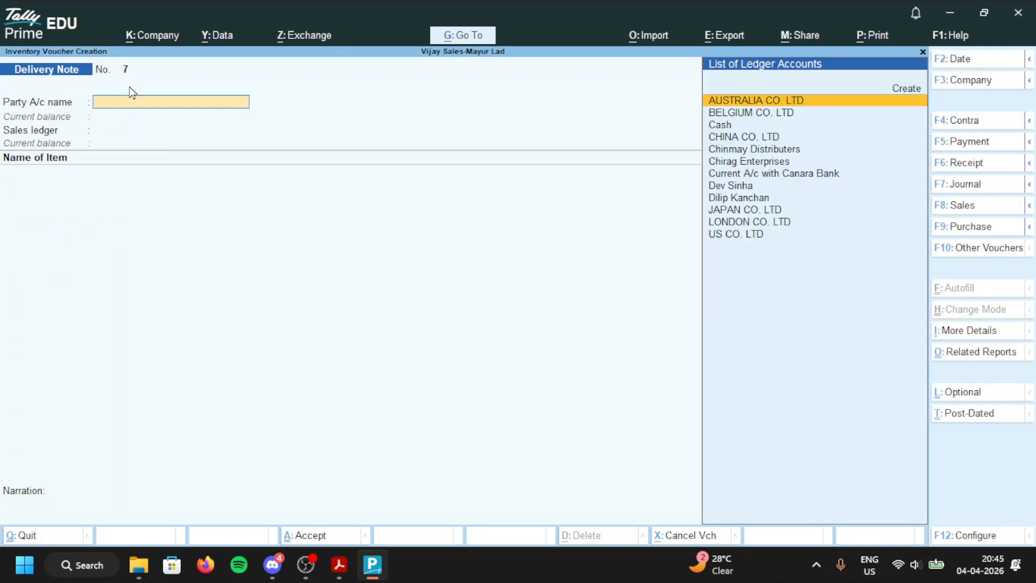
Step: Start a sales voucher for the same customer against delivery note 6 dated 1-Apr-25 and accept the dispatch and party details
key(F8)
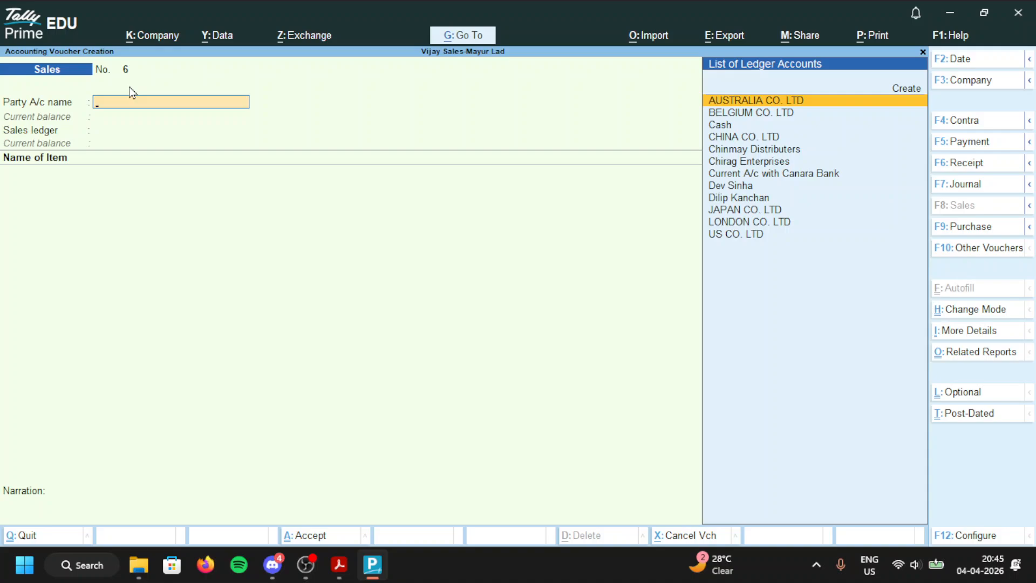
text(De)
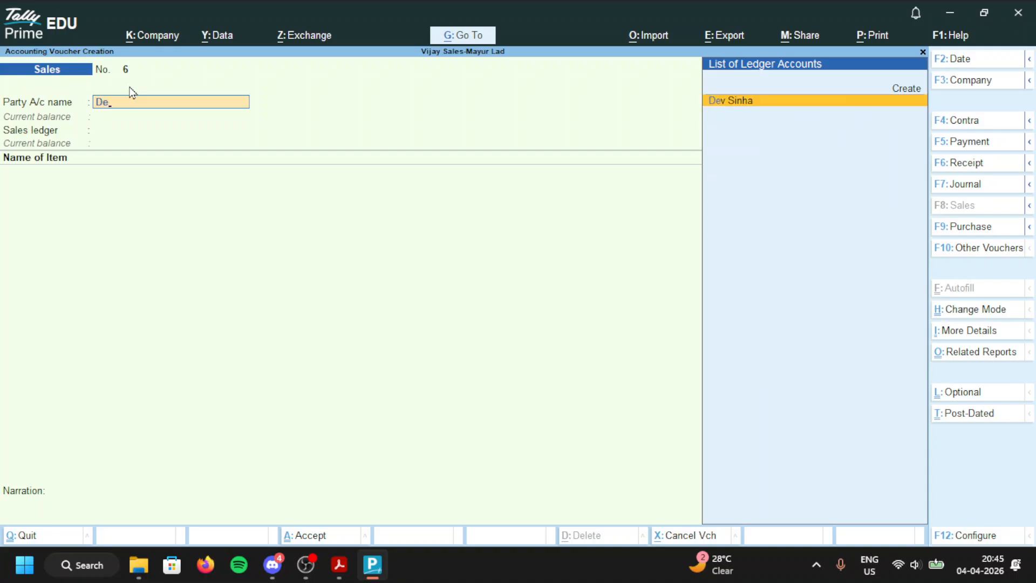
key(Return)
key(Down)
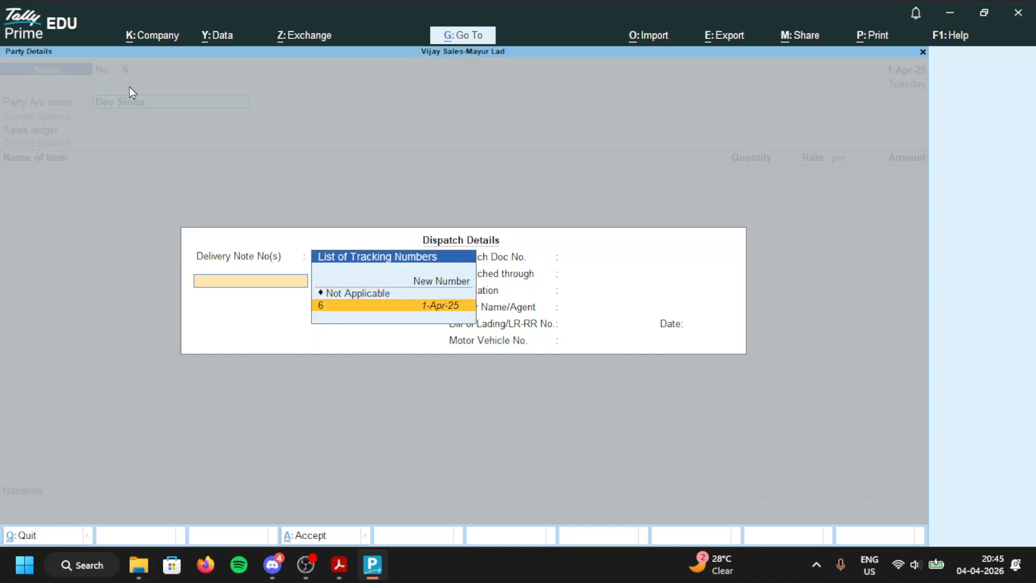
key(Return)
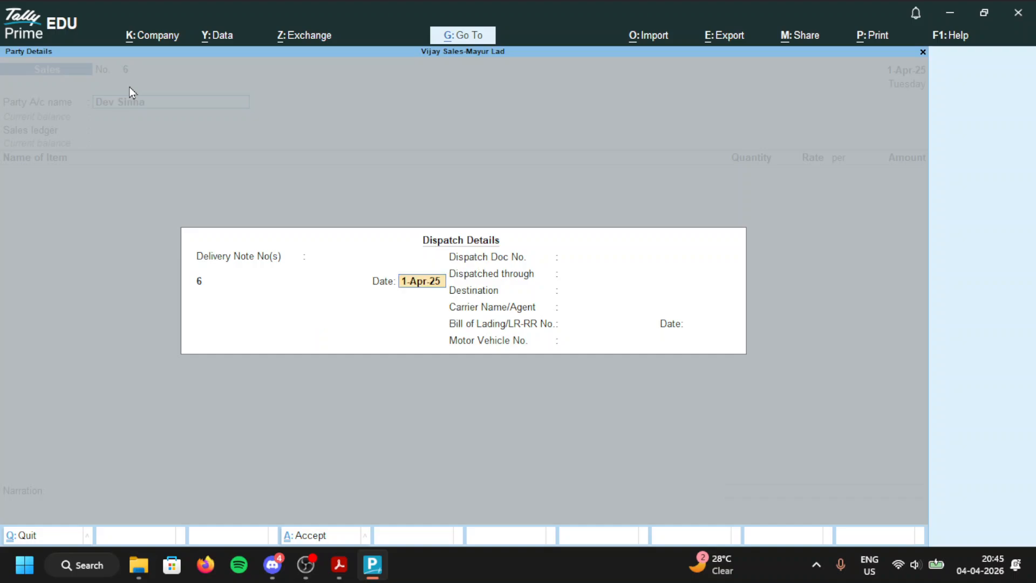
key(ctrl+a)
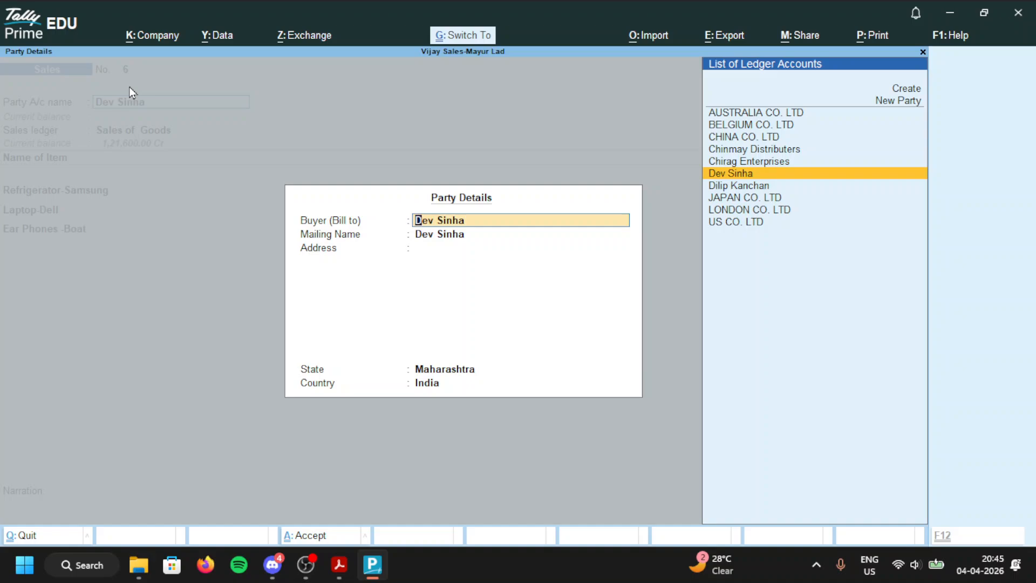
key(ctrl+a)
Step: Confirm the sales voucher's Refrigerator-Samsung allocation of 1 nos at 67,000 from Vijay Sales -Bandra, tracking number 6 and order s.o.2
key(Return)
key(Return)
key(Return)
key(Return)
key(Return)
key(Return)
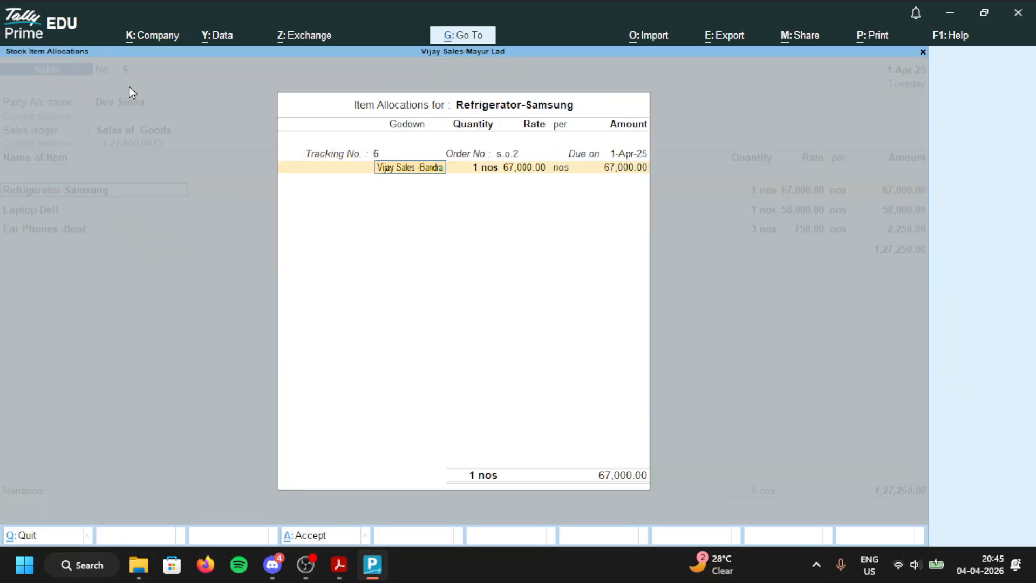
key(Return)
key(Return)
key(Return)
key(Return)
Step: Confirm the sales voucher's Laptop-Dell allocation of 1 nos at 58,000 from Vijay Sales -Bandra, tracking number 6 and order s.o.2
key(Return)
key(Return)
key(Return)
key(Return)
key(Return)
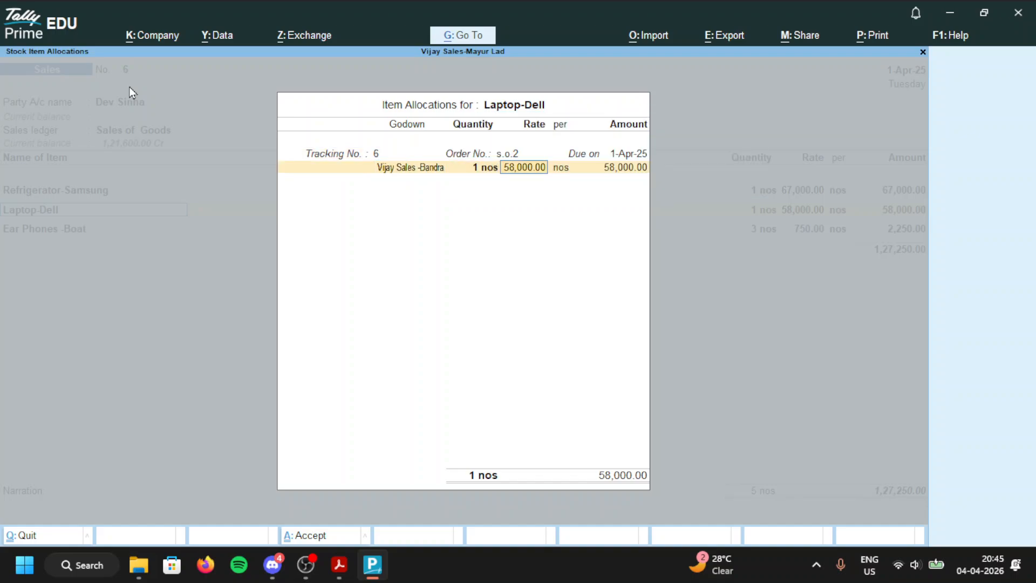
key(Return)
key(Return)
Step: Confirm the sales voucher's Ear Phones -Boat allocation of 3 nos at 750 from Vijay Sales -Bandra and end the item list
key(Return)
key(Return)
key(Return)
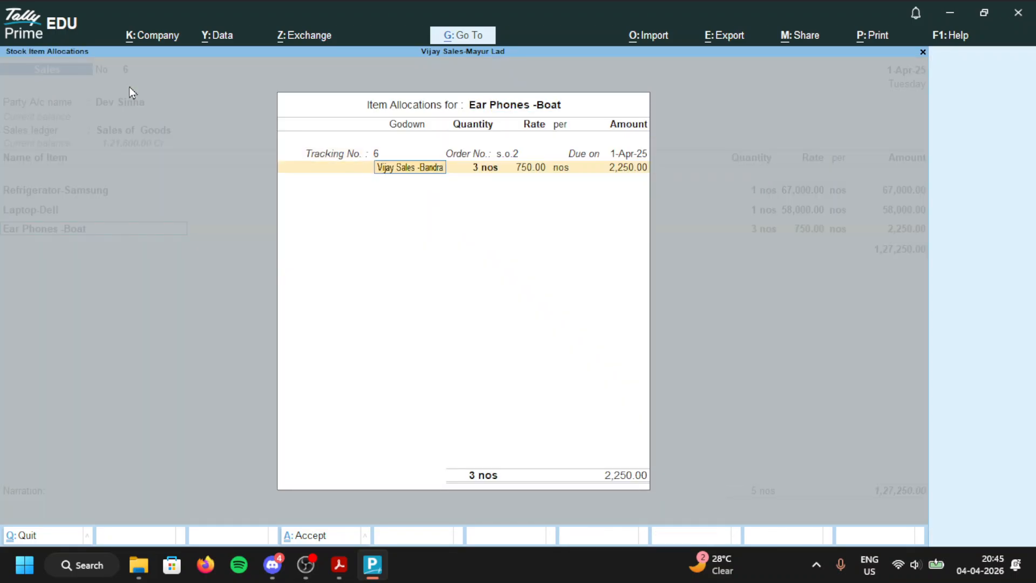
key(Return)
key(Return)
key(Return)
key(Return)
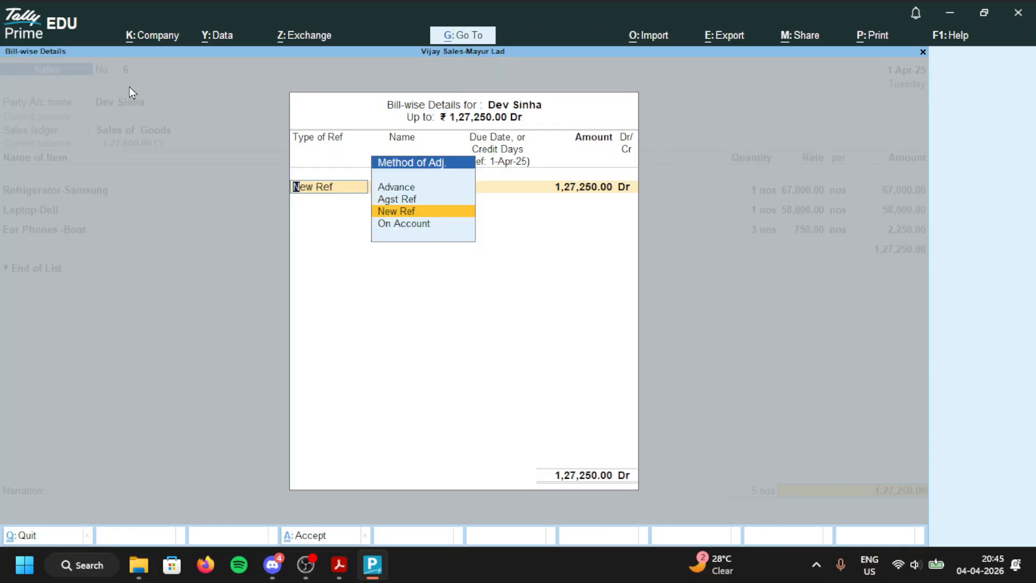
Step: Record the customer's bill-wise details as New Ref S2 for the full voucher amount, leaving the due date blank
key(Return)
text(S2)
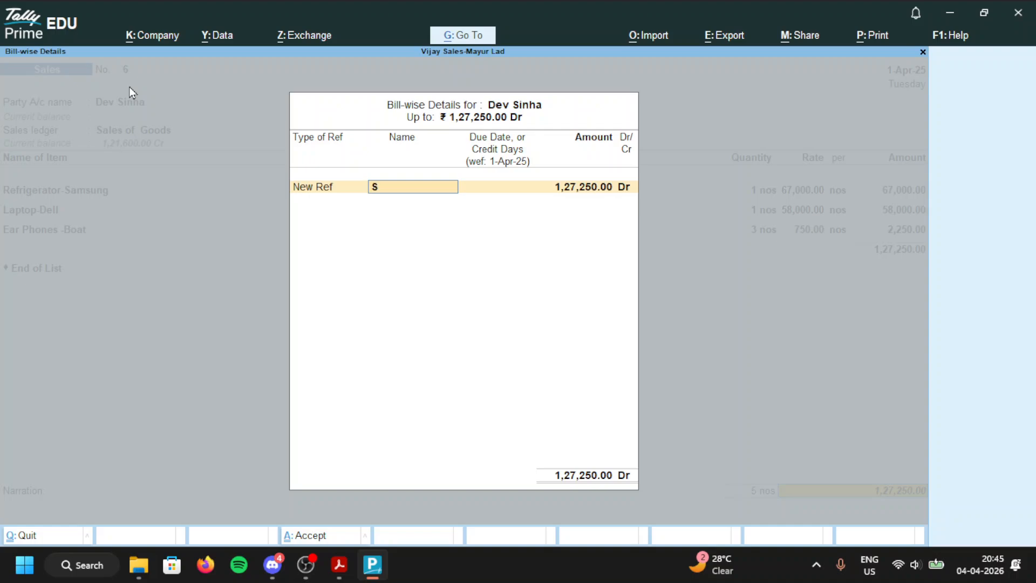
key(Return)
key(Return)
key(Return)
key(Return)
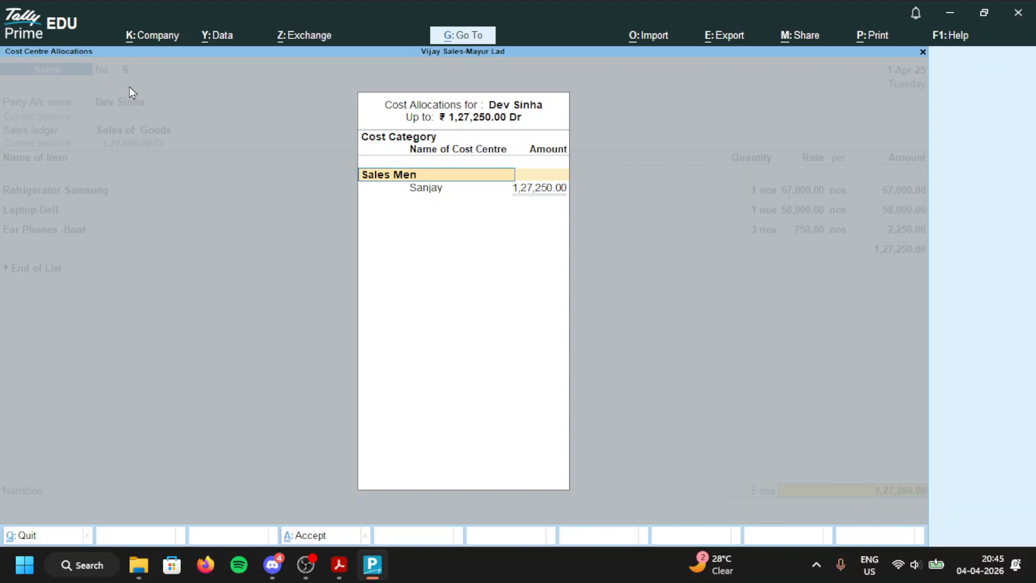
Step: Replace the prefilled cost centre under Sales Men with the salesman given in the notes for this order, allocating the full amount
key(ctrl+a)
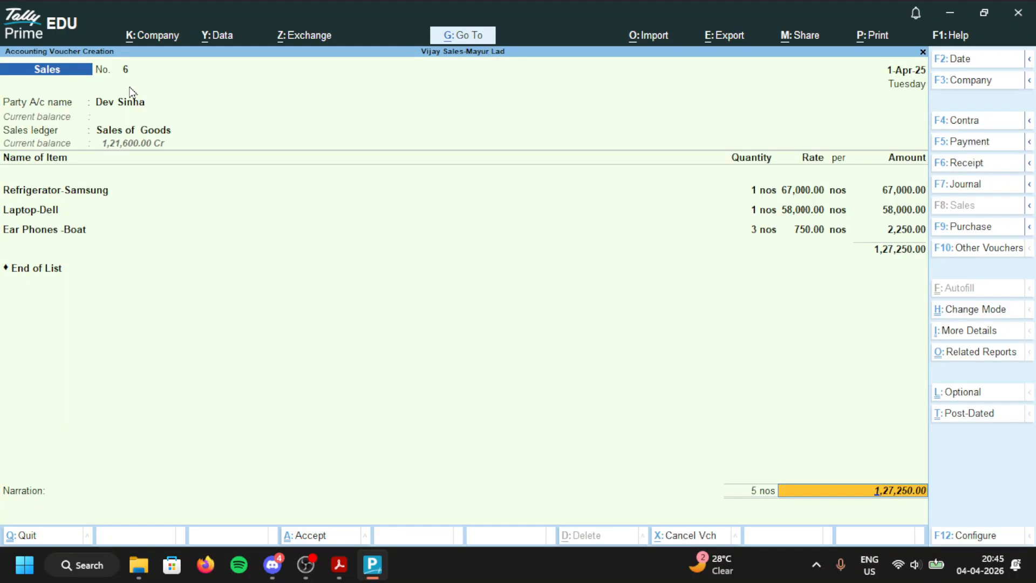
key(Return)
key(Return)
key(Return)
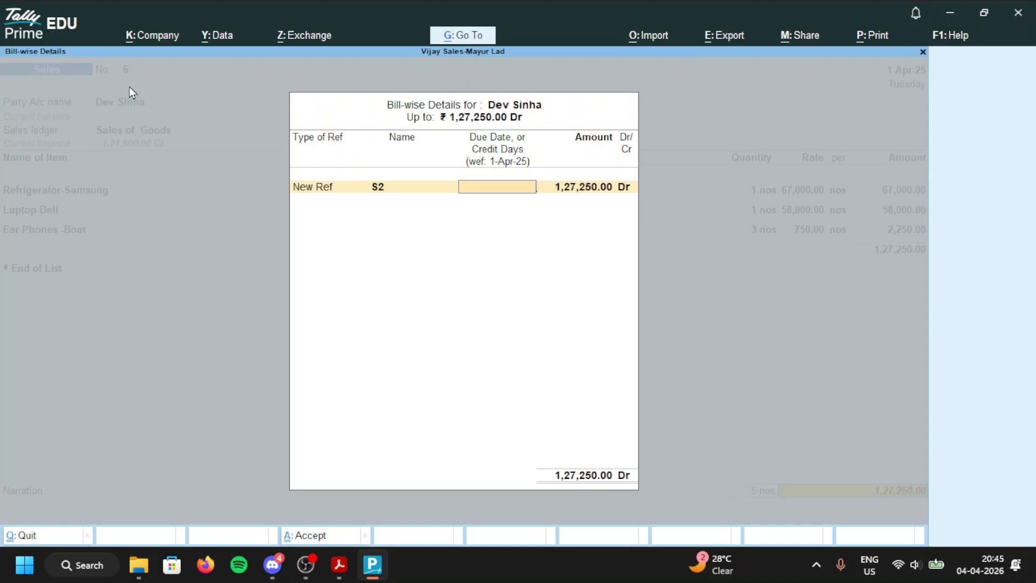
key(Return)
key(Return)
key(Return)
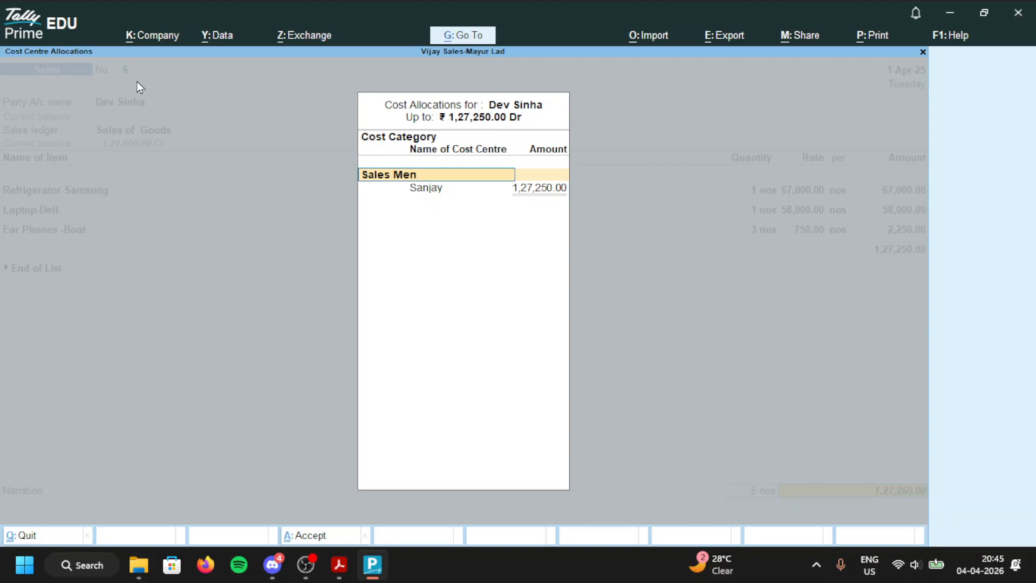
key(Return)
text(Aja)
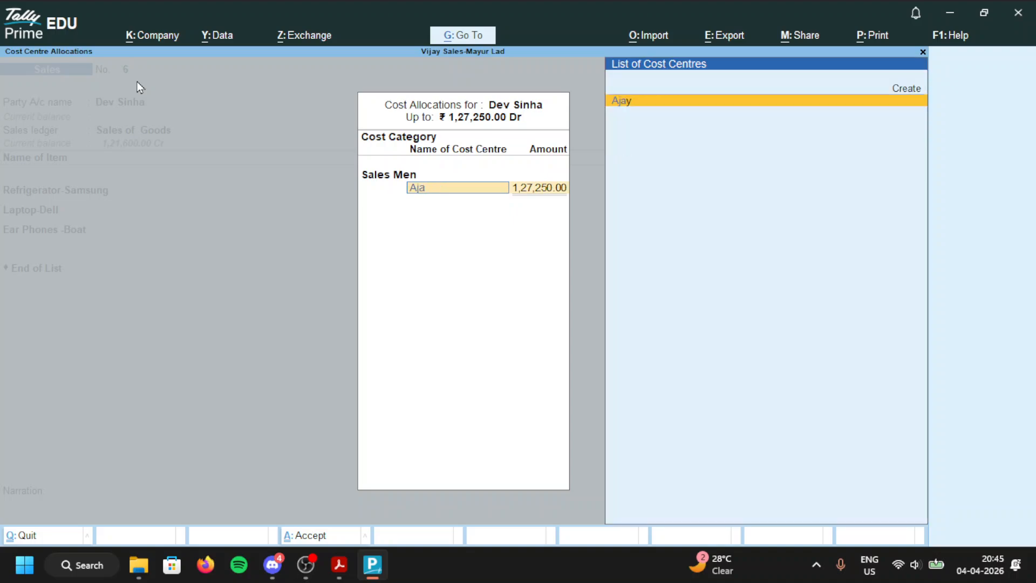
key(Return)
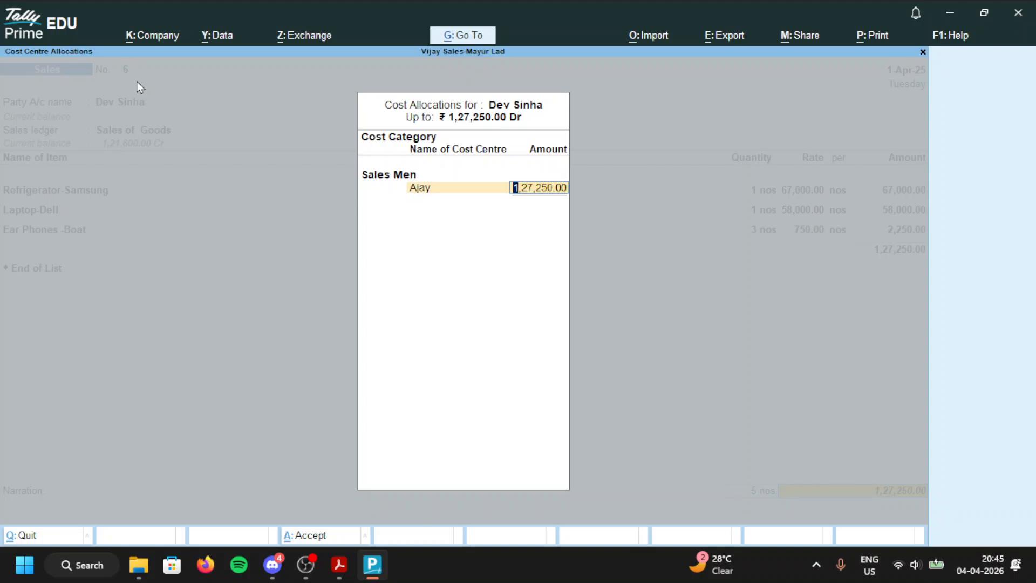
key(Return)
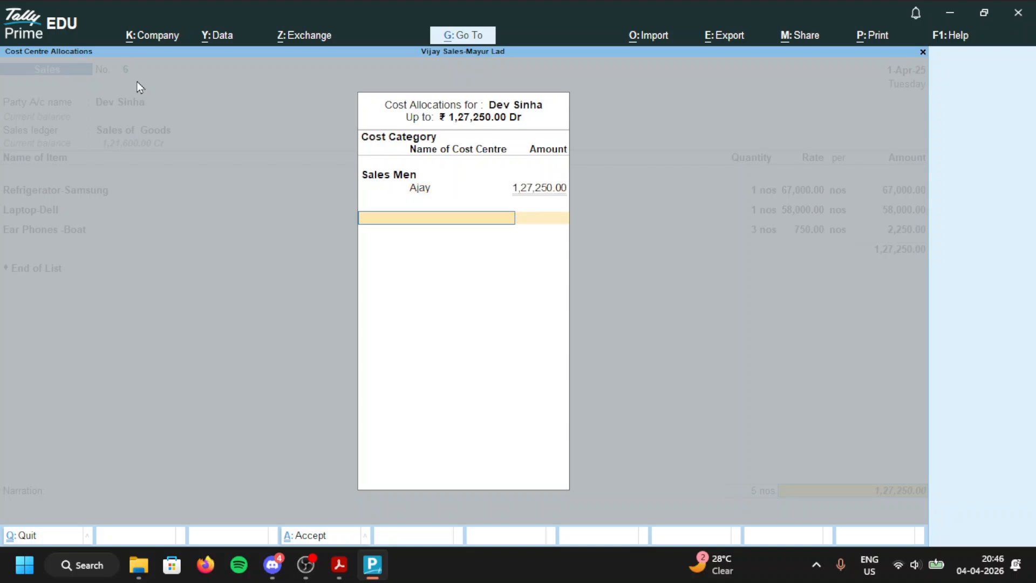
Step: Accept the cost centre allocation and save the sales voucher
key(Return)
key(Return)
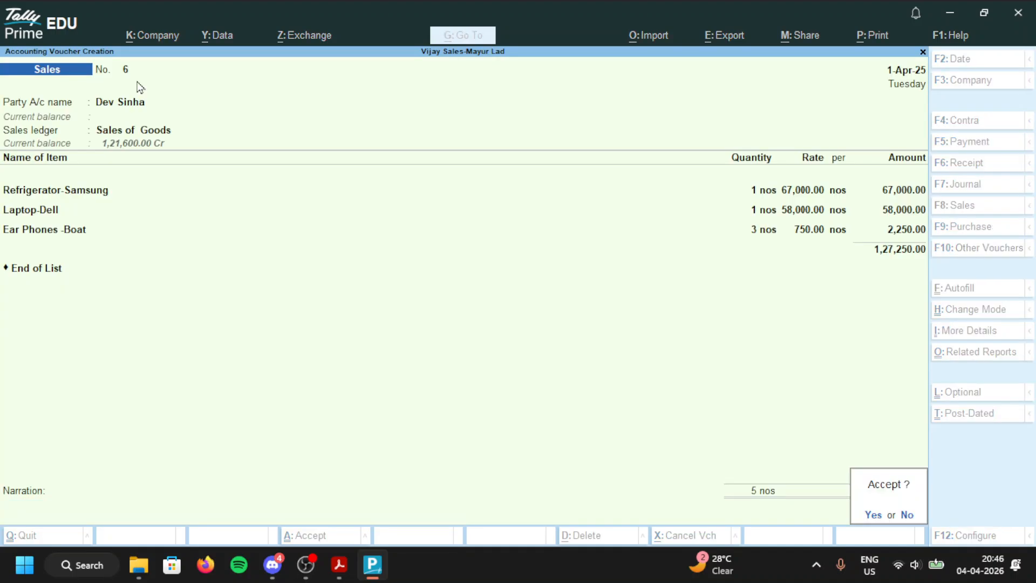
key(Return)
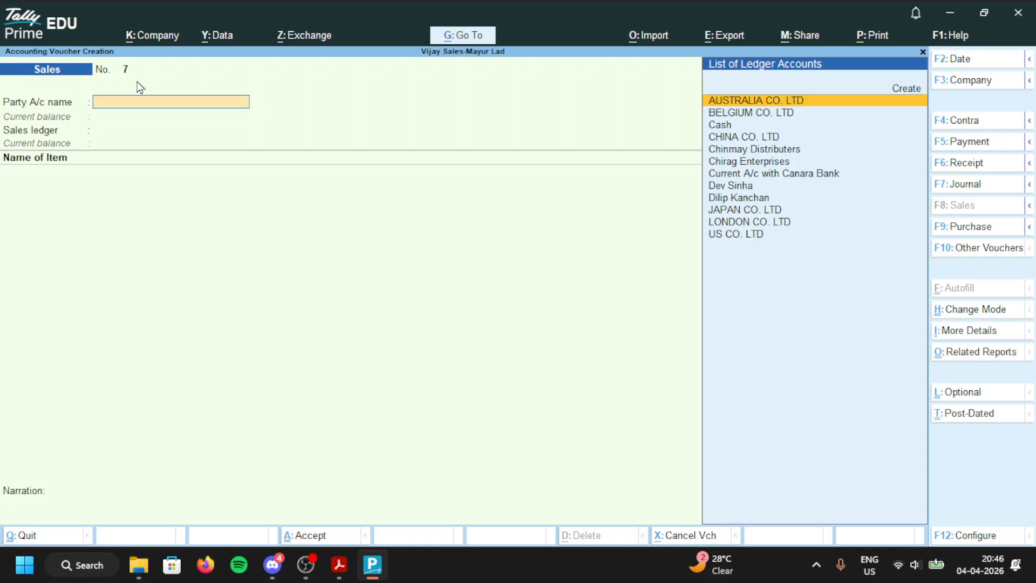
Step: Switch to tally sem 3.pdf in Acrobat and look through the remaining sales orders and the payment and receipt transactions on the following page
key(alt+Tab)
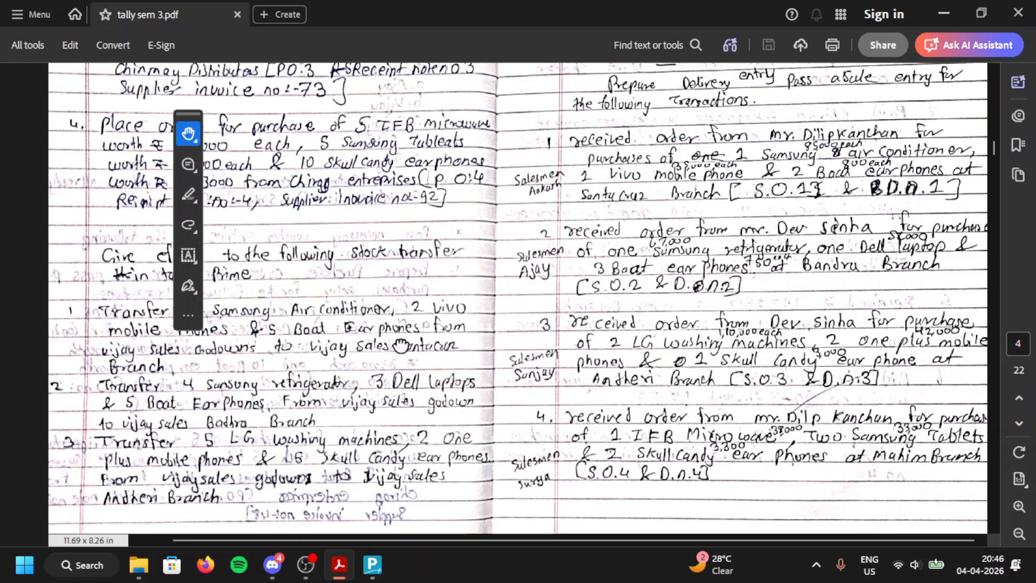
drag(400, 346, 374, 233)
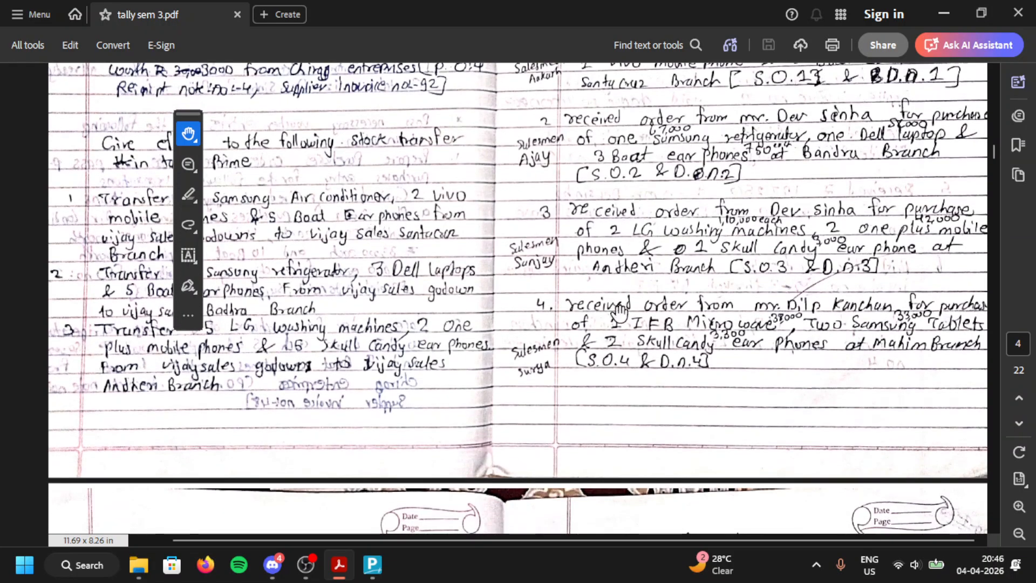
drag(559, 394, 504, 178)
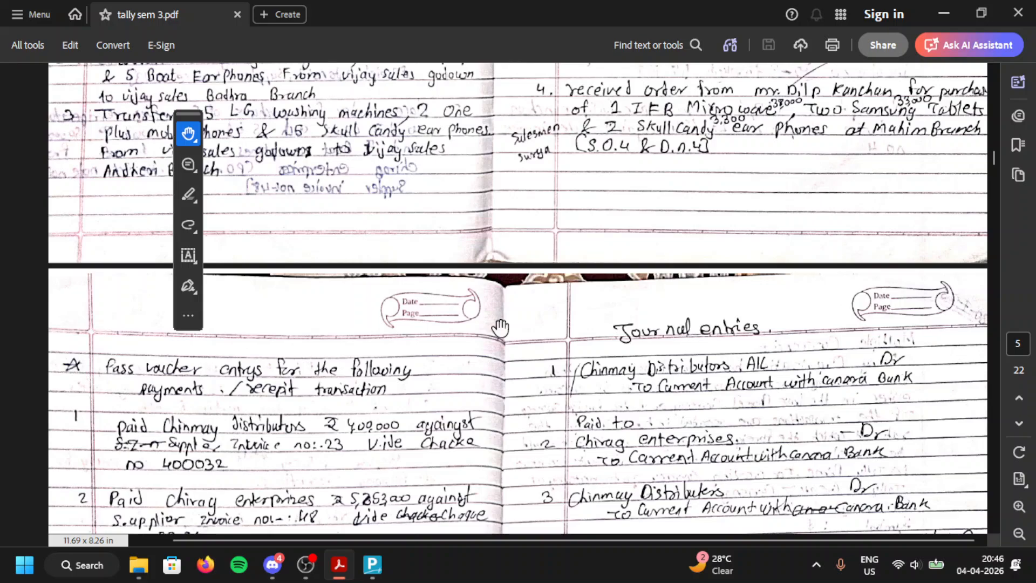
Step: Move the floating tool palette off the handwritten payment and receipt entries to the outer edge of the notes
drag(466, 367, 446, 202)
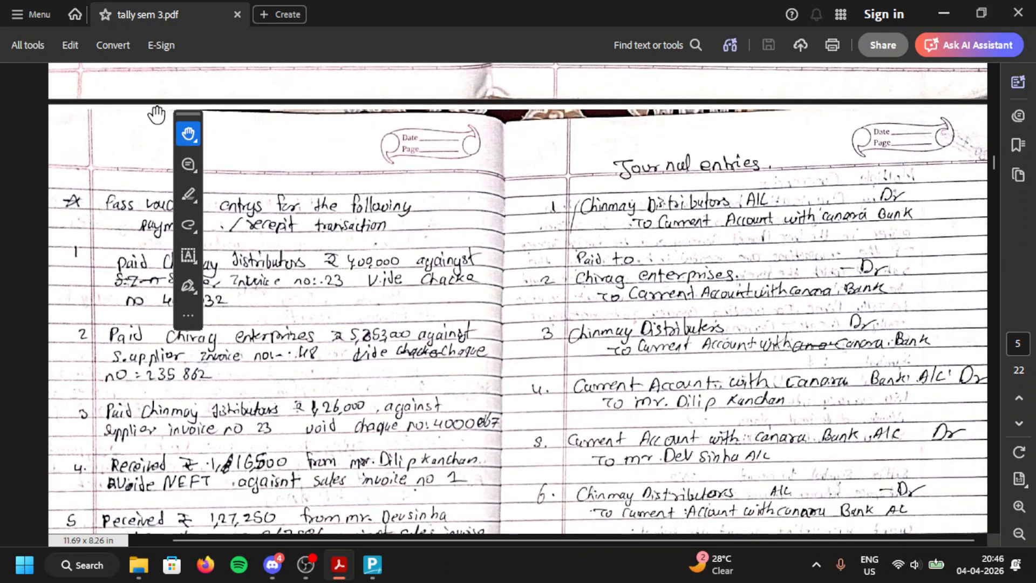
drag(188, 114, 737, 82)
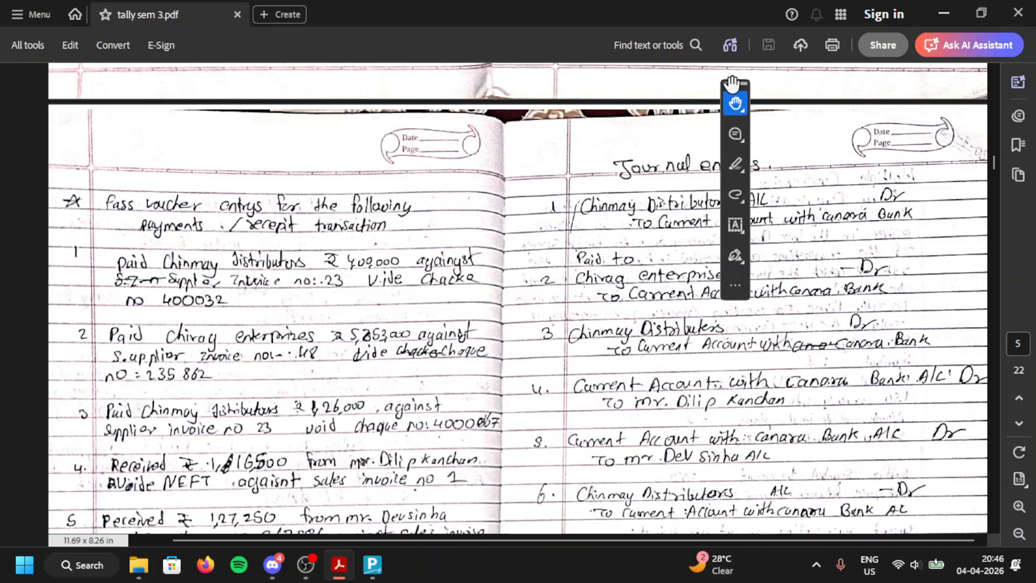
drag(732, 82, 963, 88)
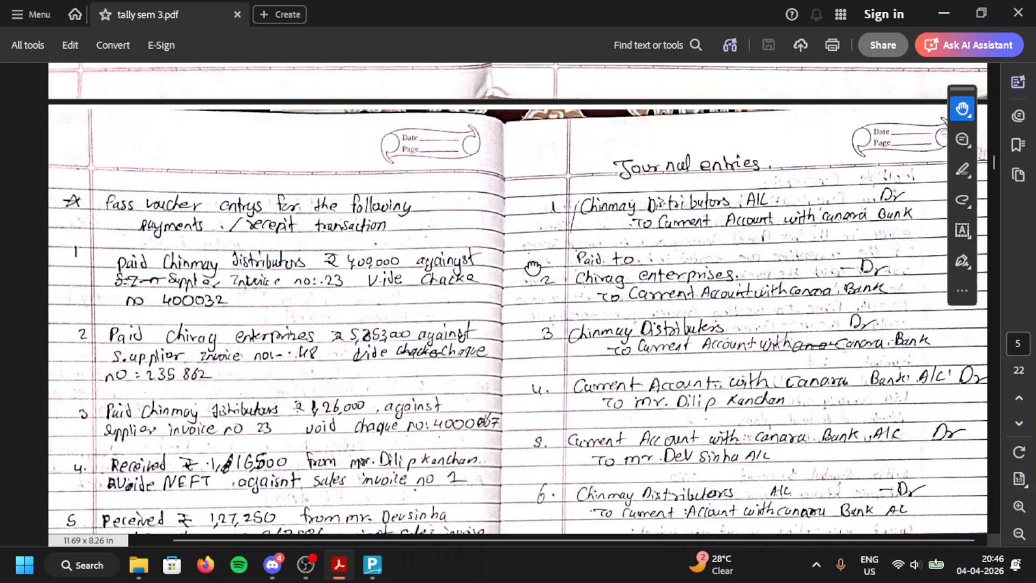
Step: Examine the payment and receipt transactions with their journal entries in the notes, plus the Multiple Currencies section that follows
drag(533, 268, 497, 166)
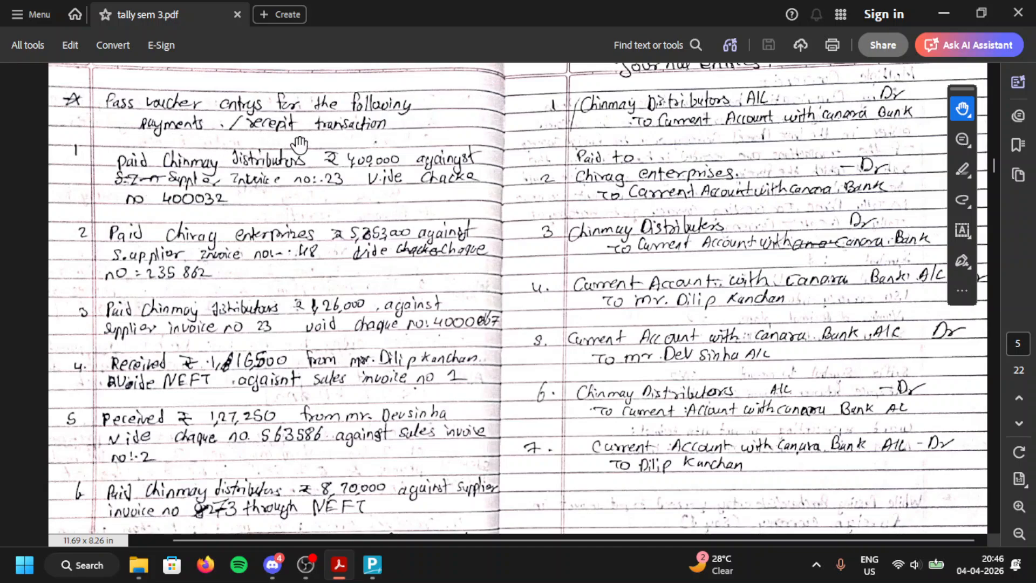
drag(378, 237, 323, 229)
scroll(786, 288, up, 5)
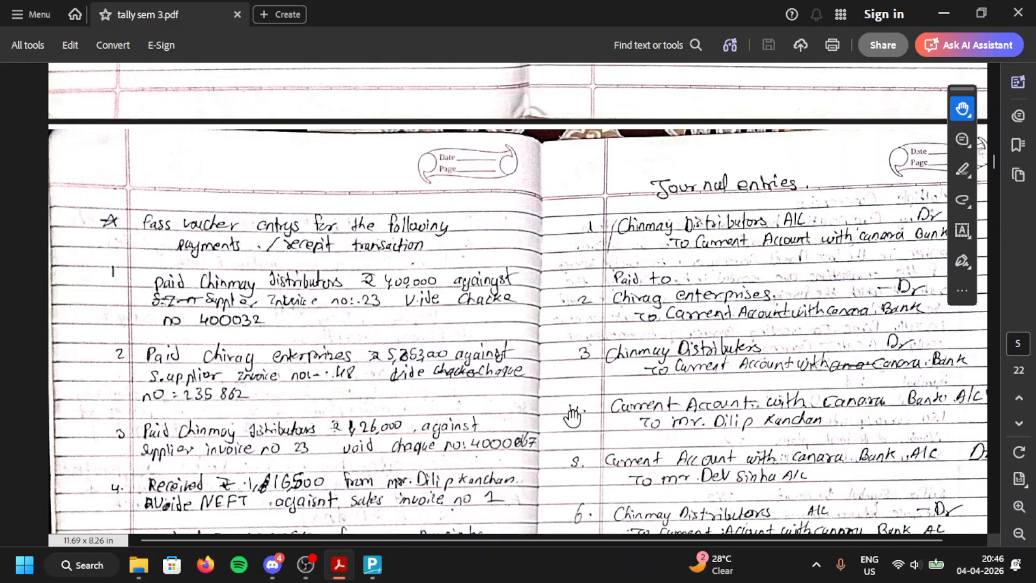
scroll(571, 418, down, 8)
drag(531, 359, 519, 94)
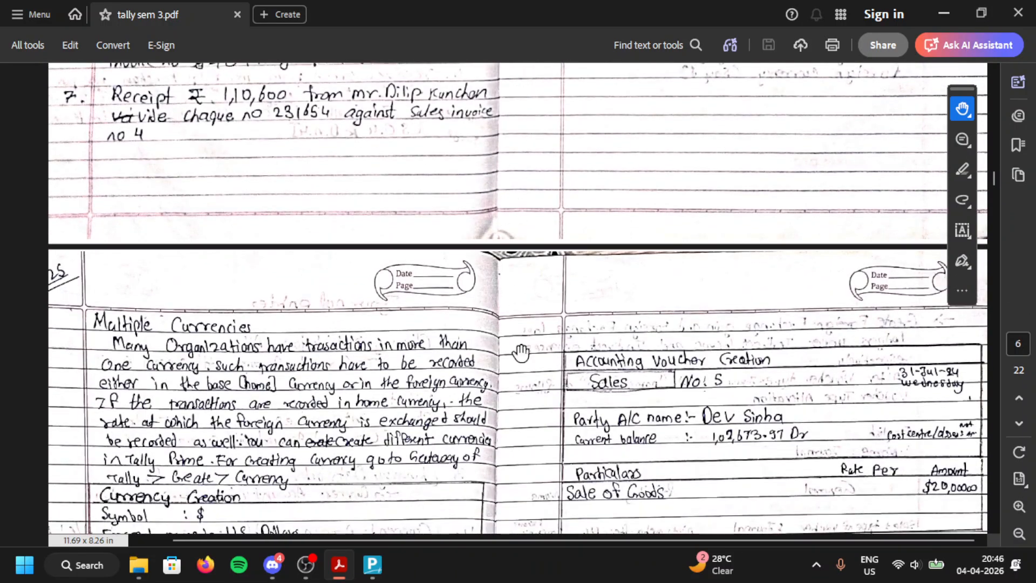
drag(522, 353, 525, 141)
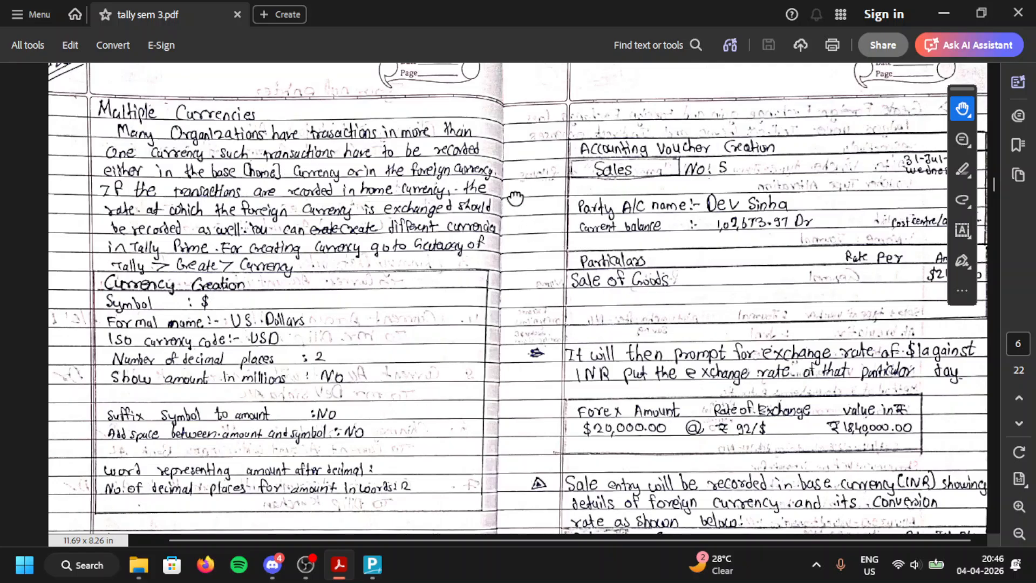
drag(516, 198, 596, 494)
scroll(602, 281, up, 5)
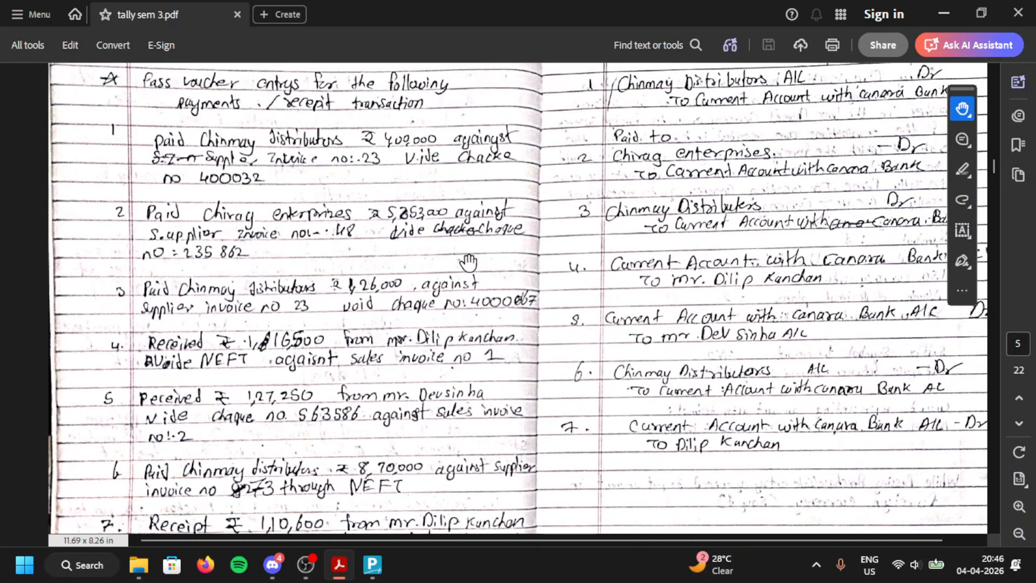
drag(432, 194, 425, 301)
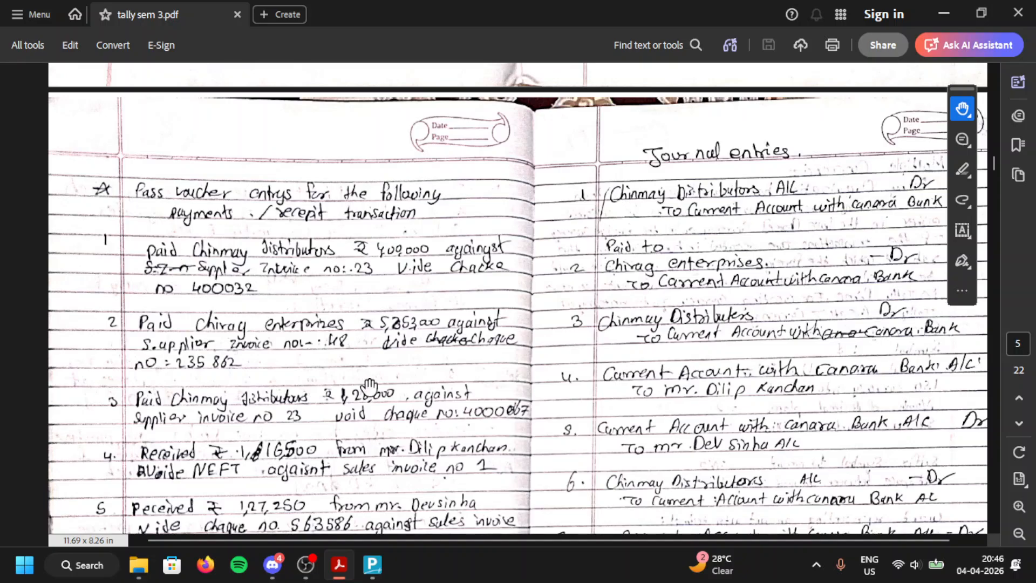
scroll(369, 387, down, 2)
scroll(389, 346, up, 1)
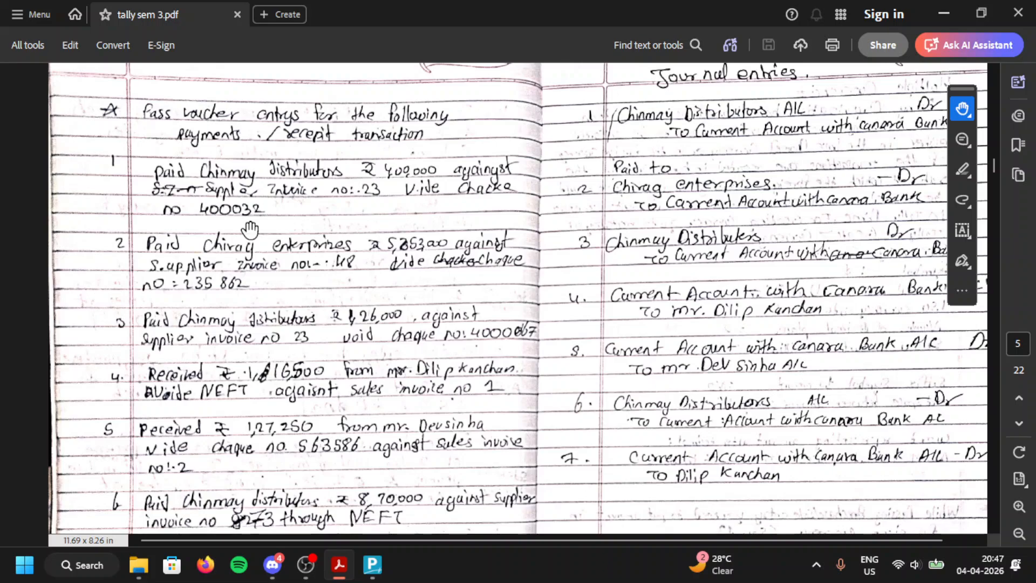
Step: Switch to TallyPrime and change the voucher type from Sales to Payment
key(alt+Tab)
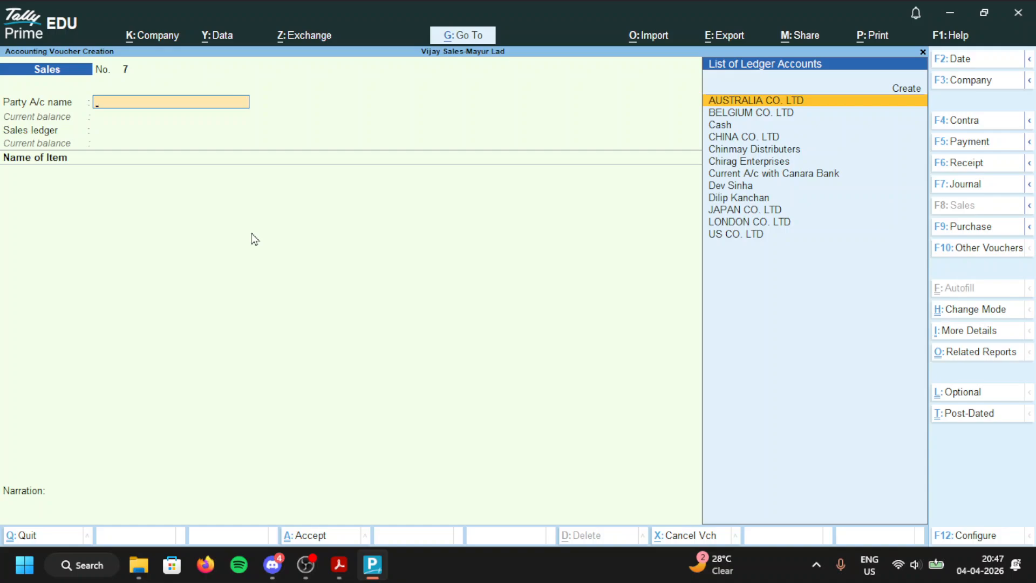
key(F10)
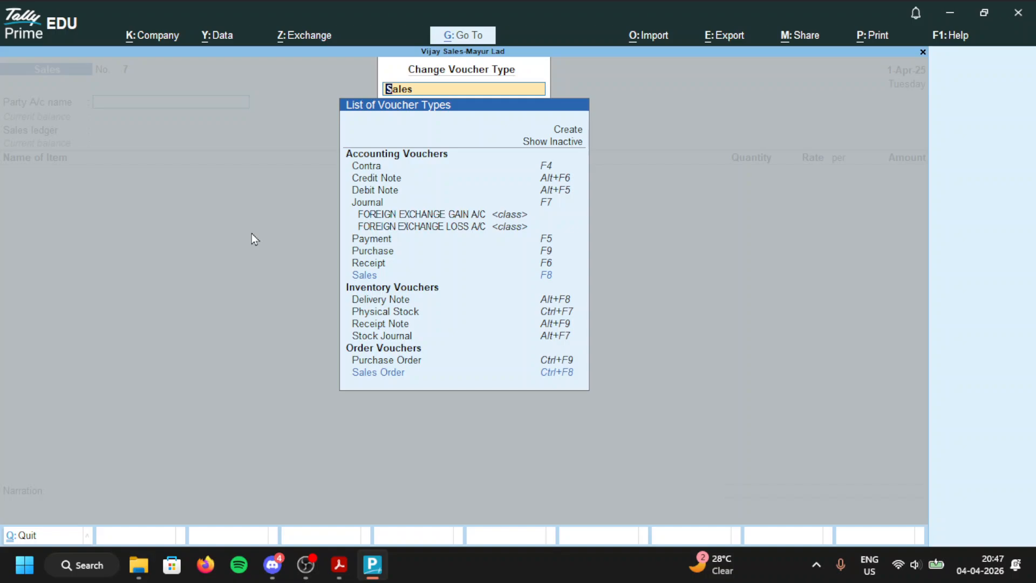
key(Up)
key(Up)
key(Up)
key(Up)
key(Up)
key(Up)
key(Up)
key(Up)
key(Up)
key(Up)
key(Up)
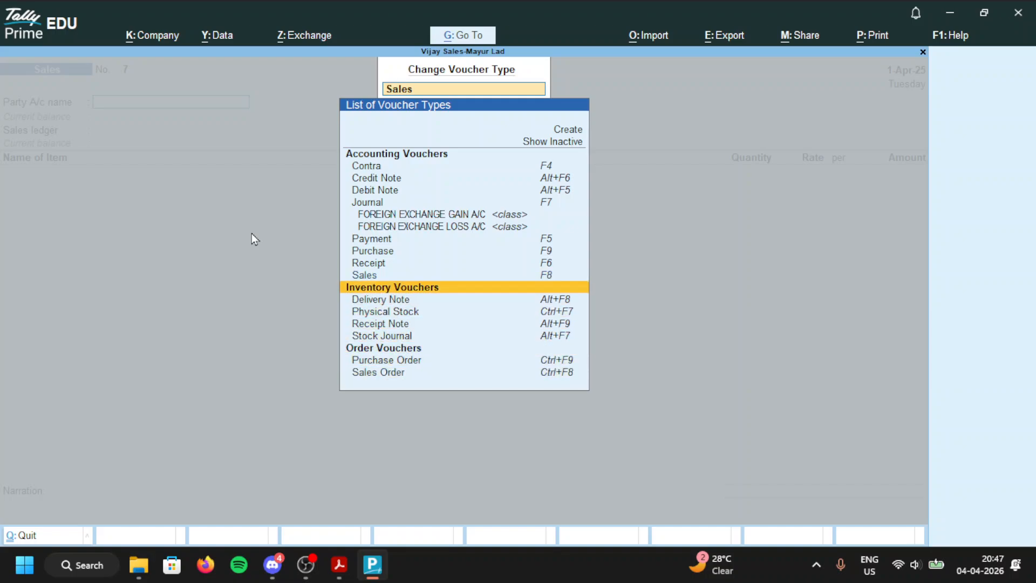
key(Return)
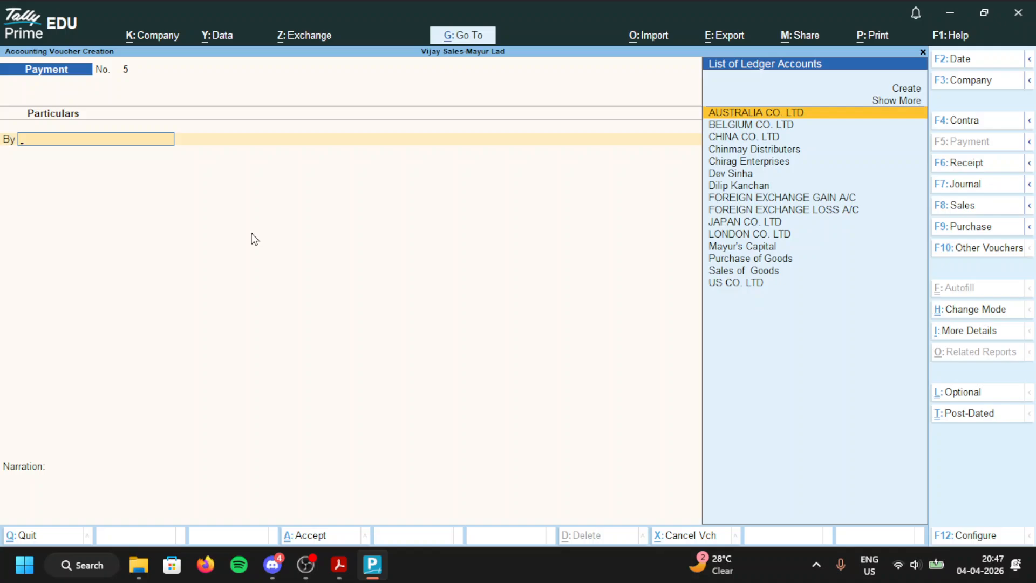
Step: Switch the payment voucher to Single Entry mode, then return it to Double Entry
key(ctrl)
key(ctrl+h)
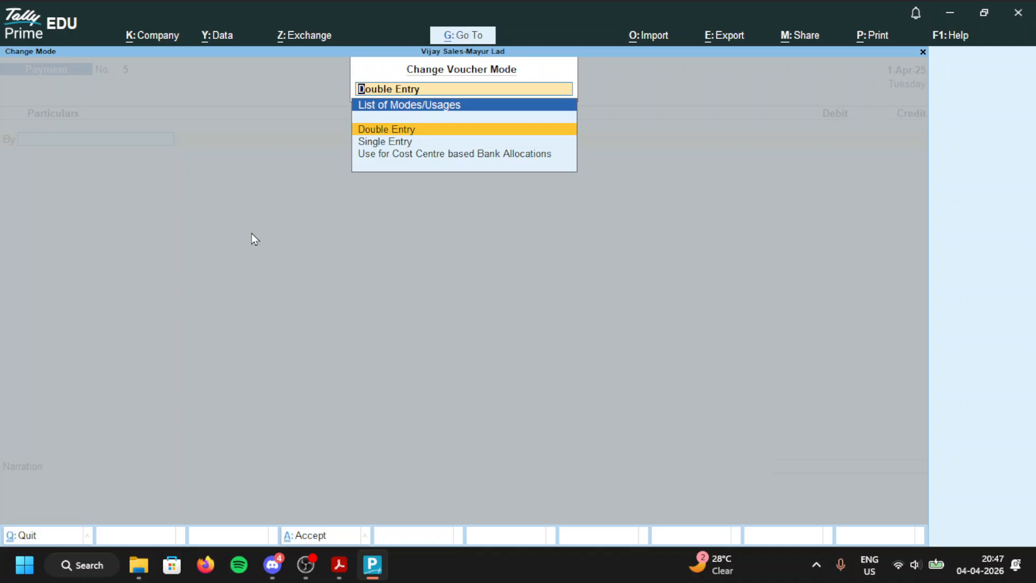
key(Down)
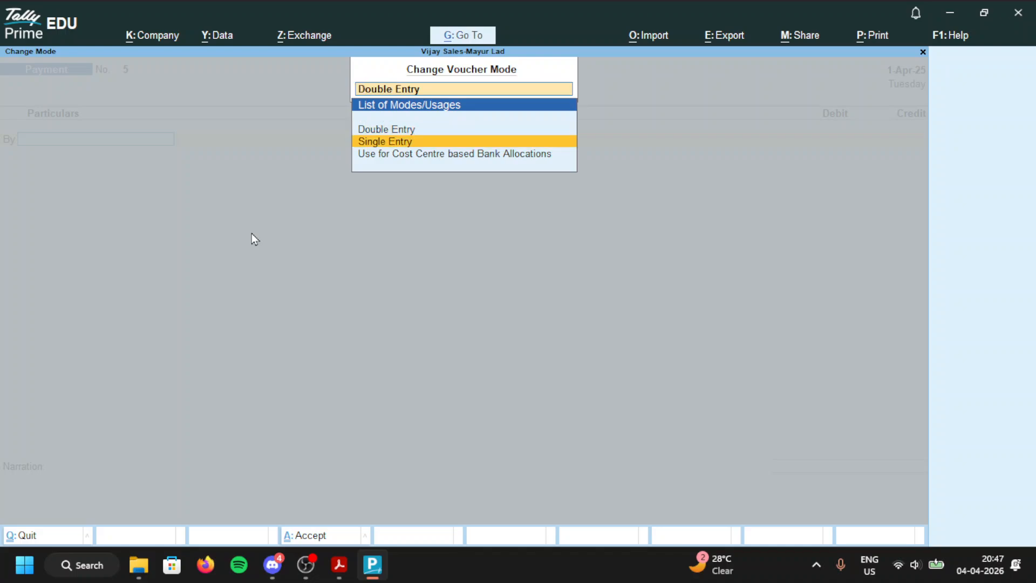
key(Down)
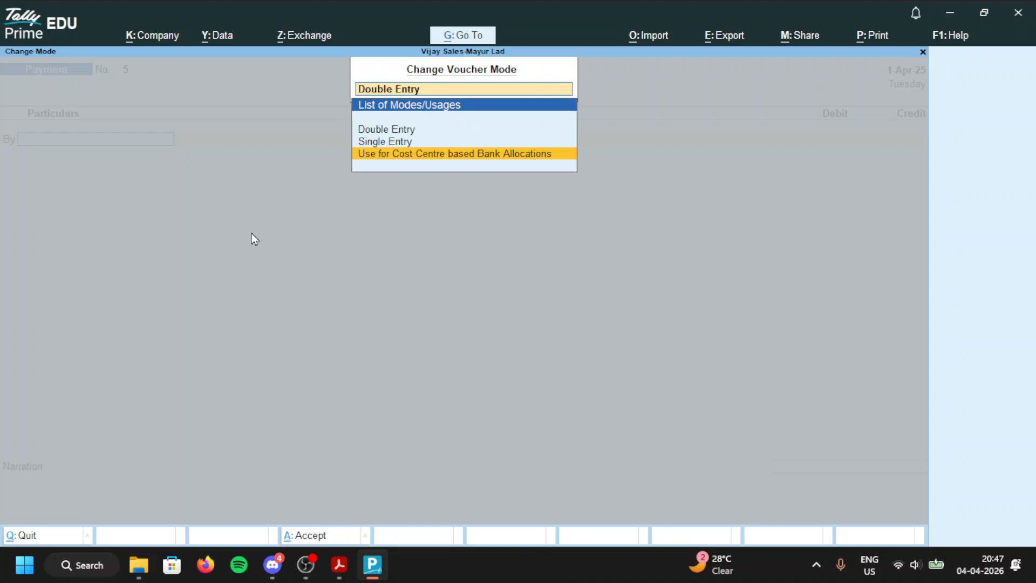
key(Up)
key(Return)
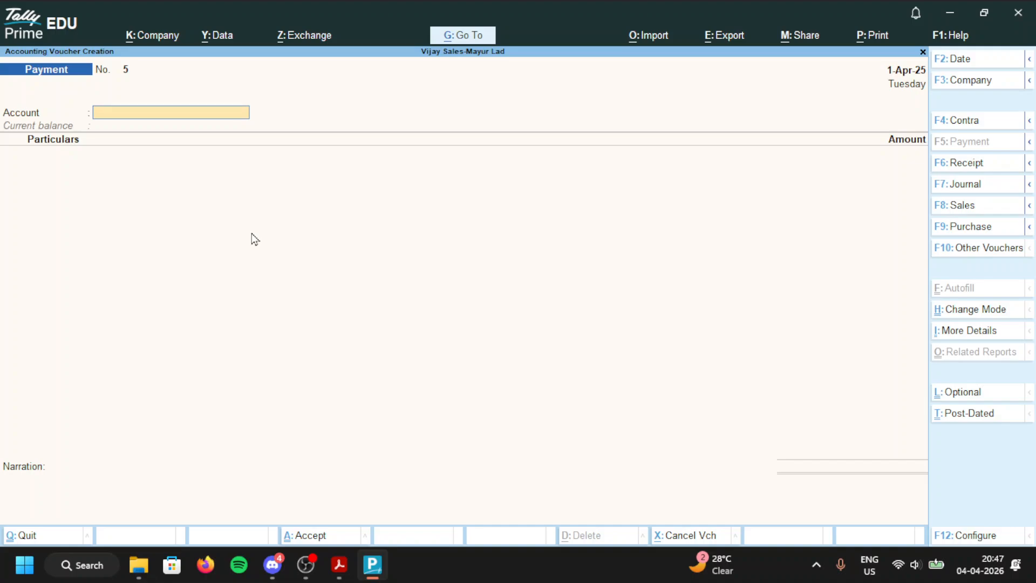
key(ctrl+h)
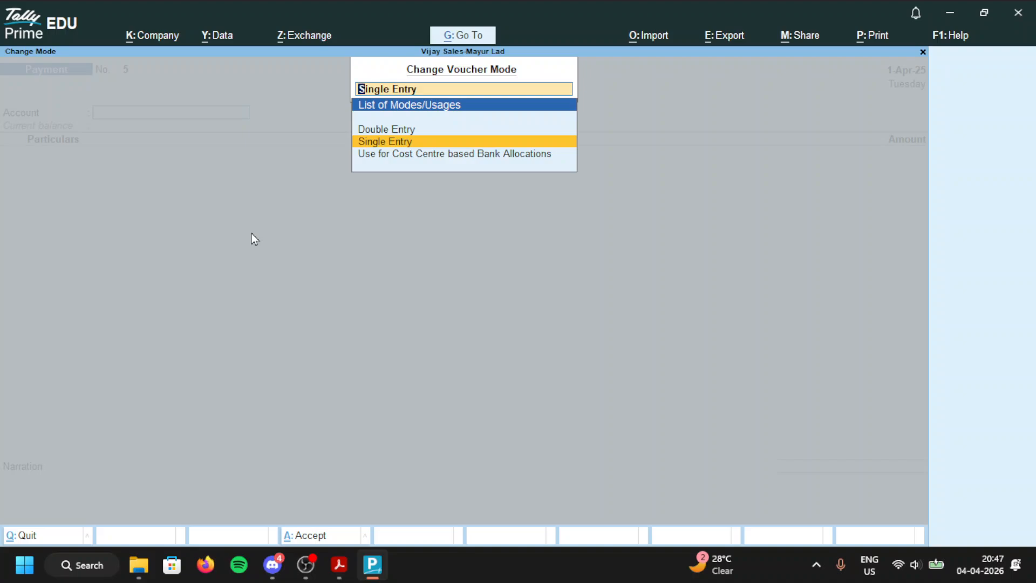
key(Up)
key(Return)
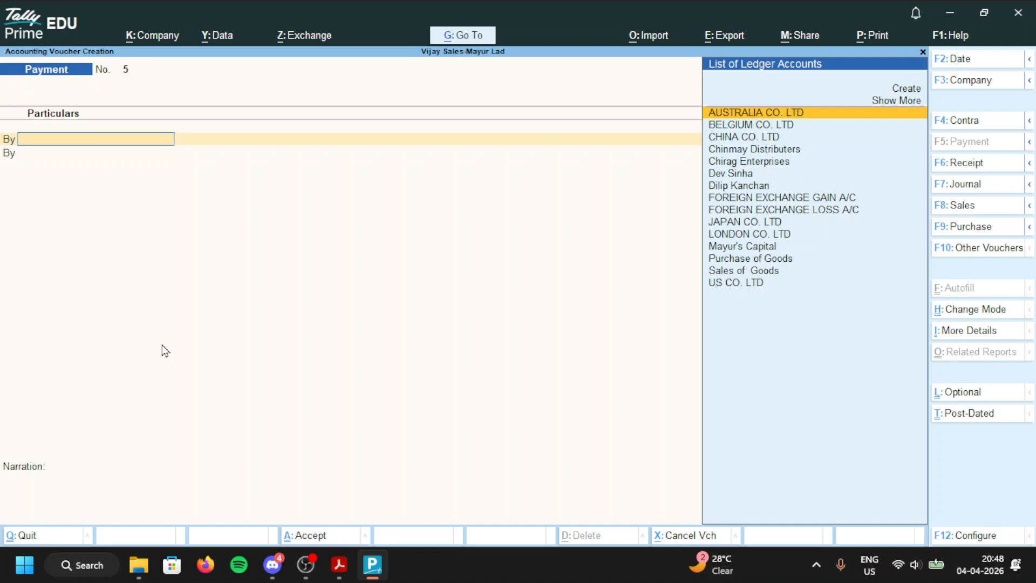
Step: Switch to tally sem 3.pdf in Acrobat and review the full list of payment and receipt transactions
key(alt+Tab)
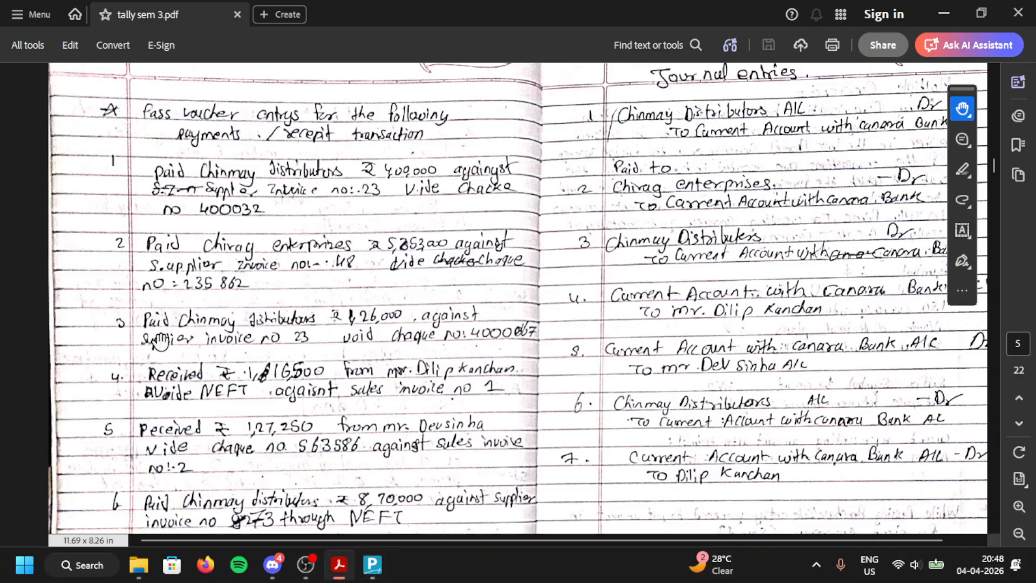
drag(307, 494, 309, 238)
scroll(312, 304, up, 5)
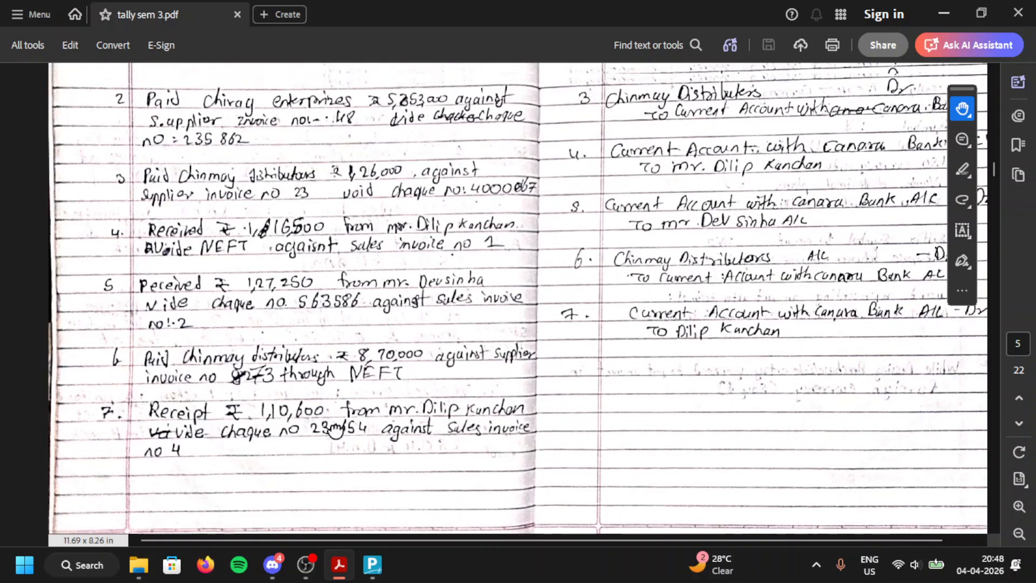
drag(451, 245, 465, 390)
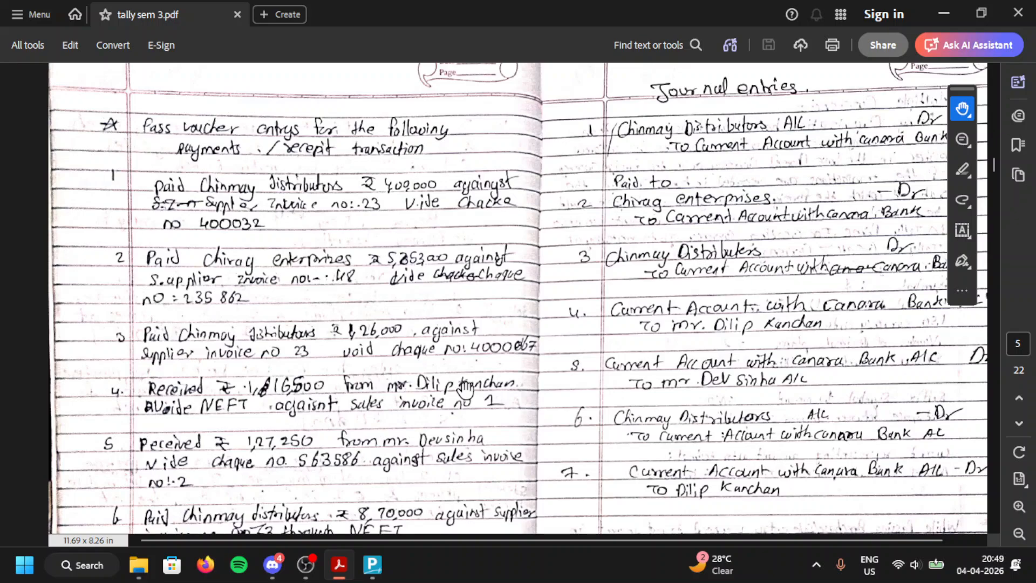
Step: Switch back to TallyPrime, quit the blank payment voucher and shut the open company
key(alt+Tab)
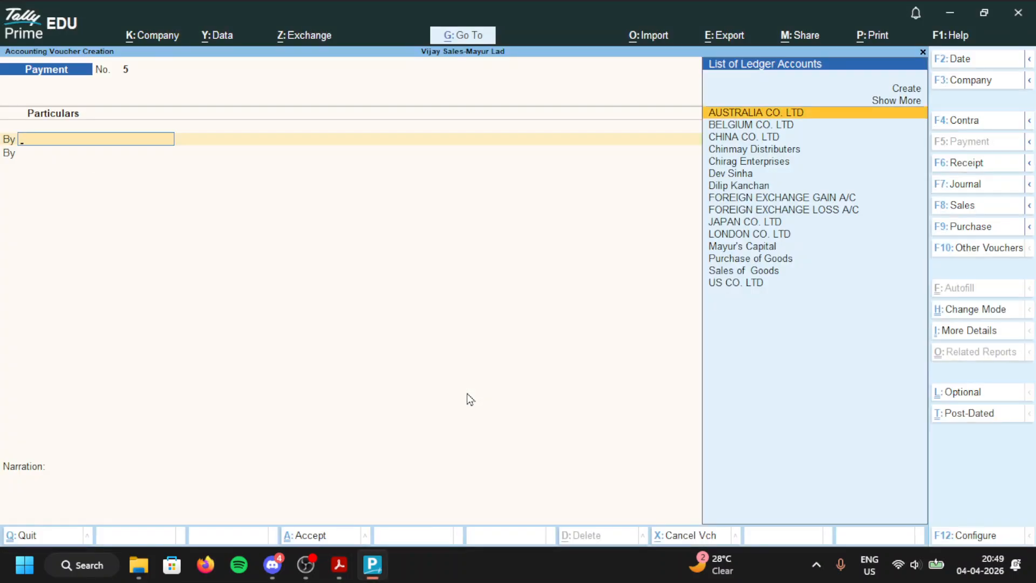
key(Escape)
key(y)
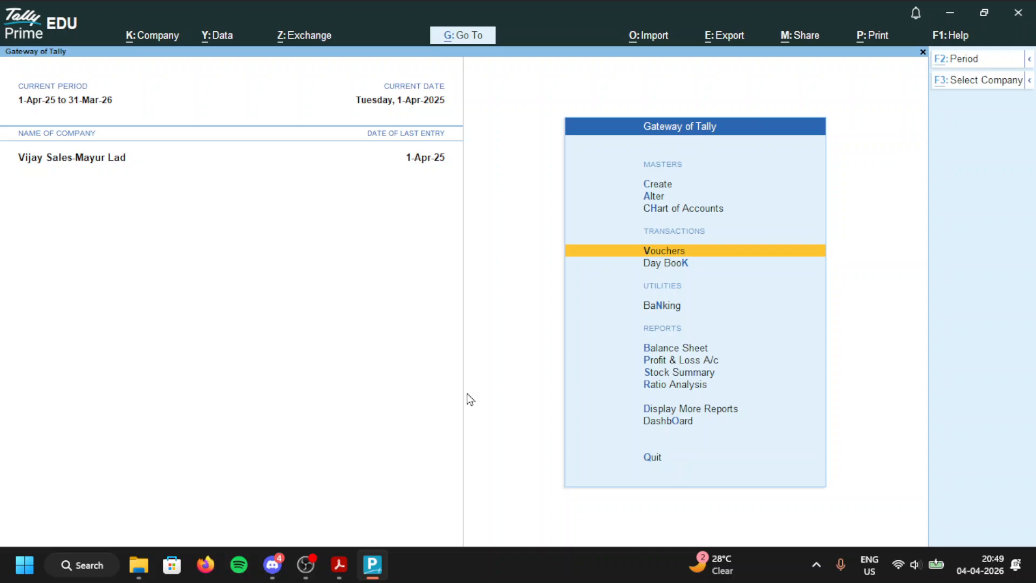
key(alt+k)
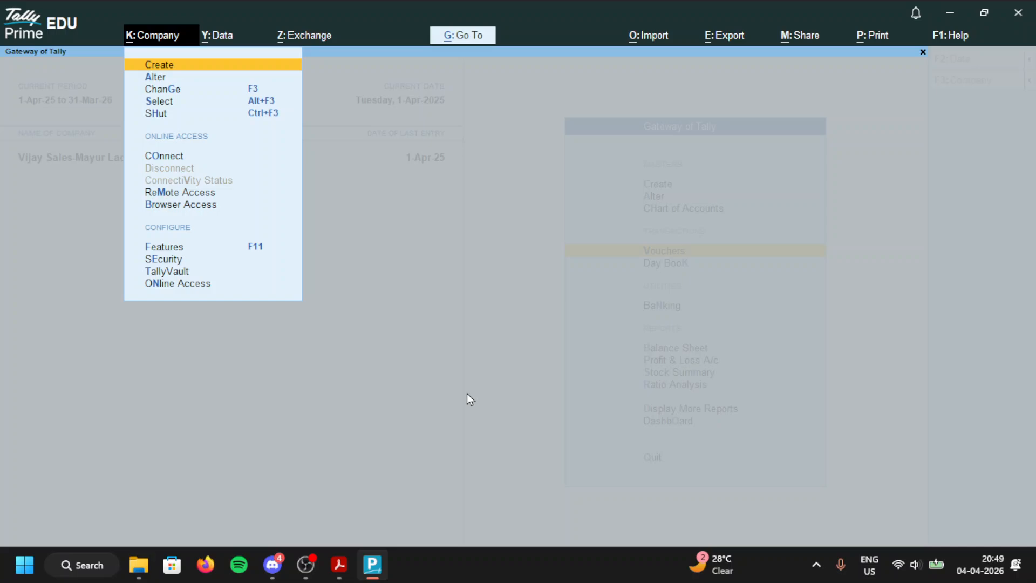
key(Down)
key(Down)
key(Down)
key(Down)
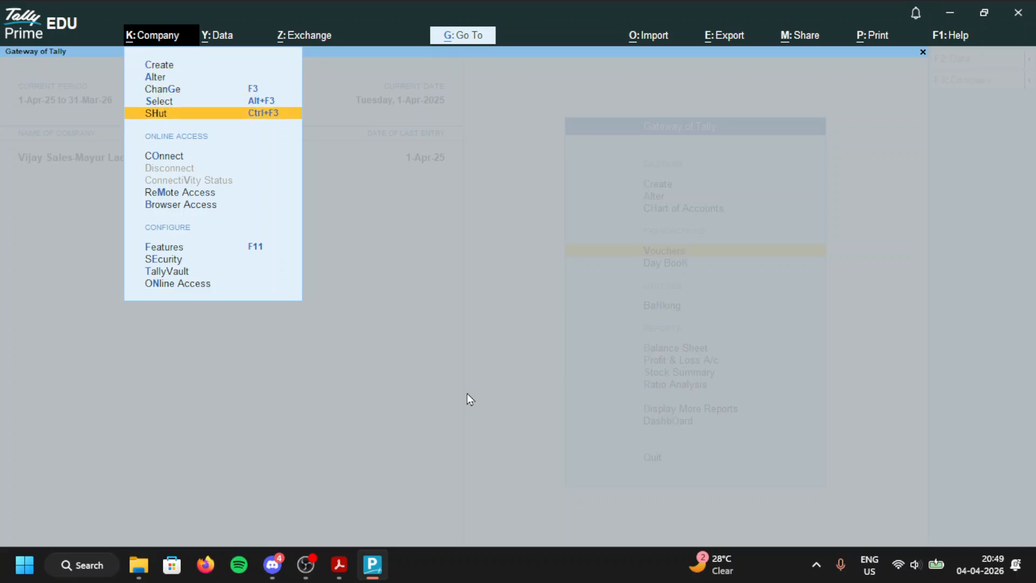
key(Return)
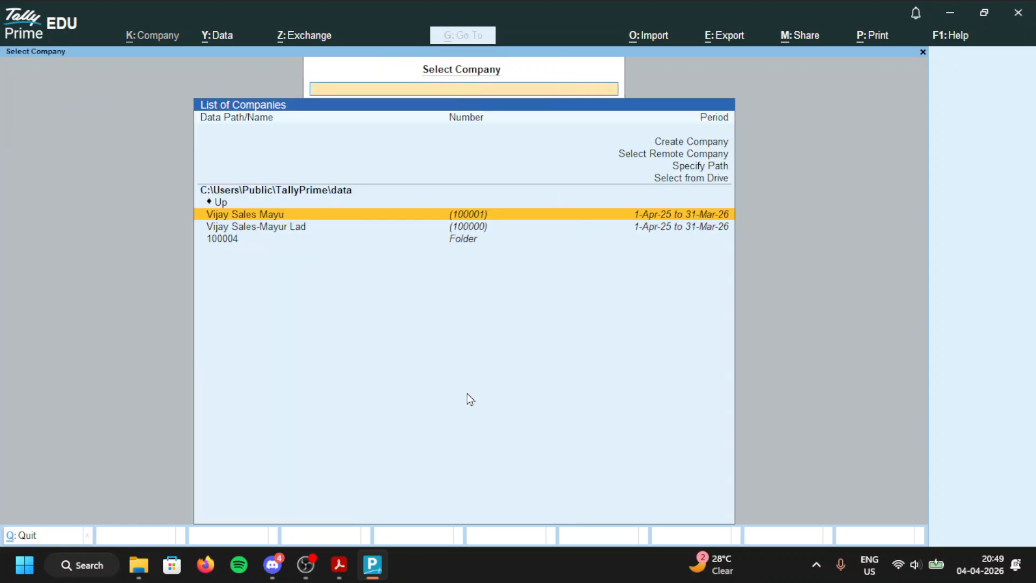
Step: Open the company Vijay Sales Mayu from the list of companies
key(Down)
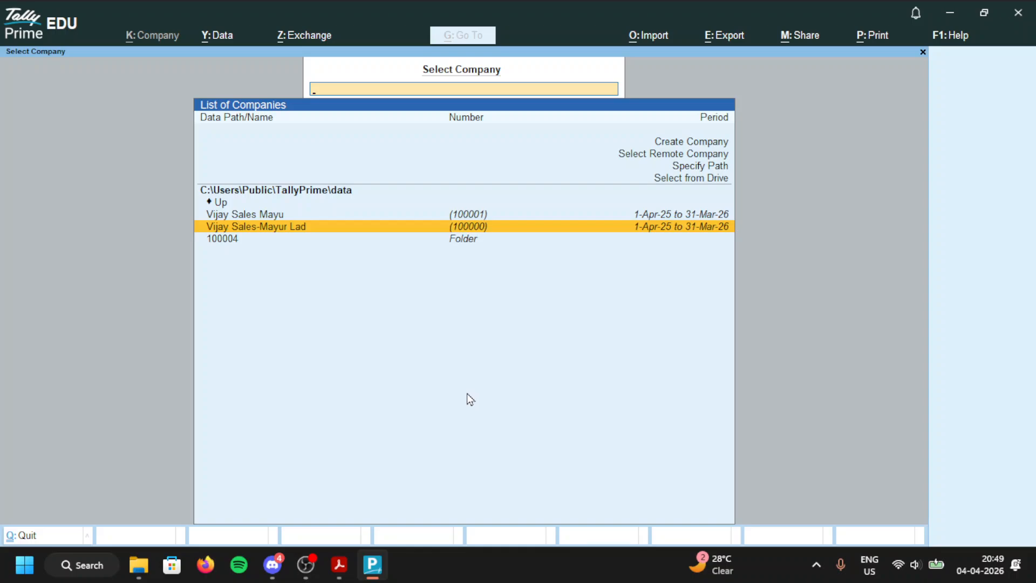
key(Up)
key(Return)
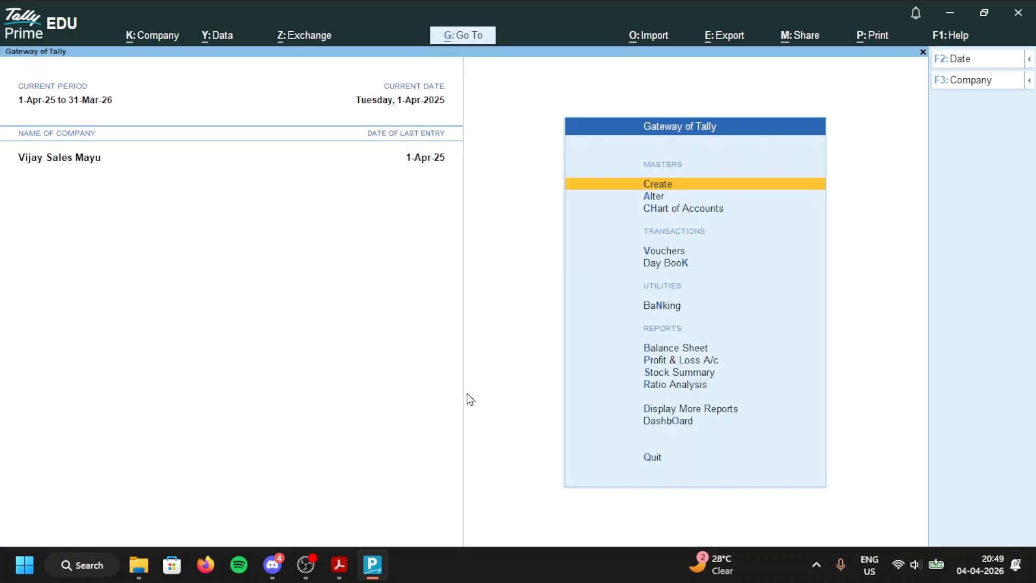
Step: Review the vouchers already recorded in the Day Book for 1-Apr-25, then close it
key(Down)
key(Down)
key(Down)
key(Down)
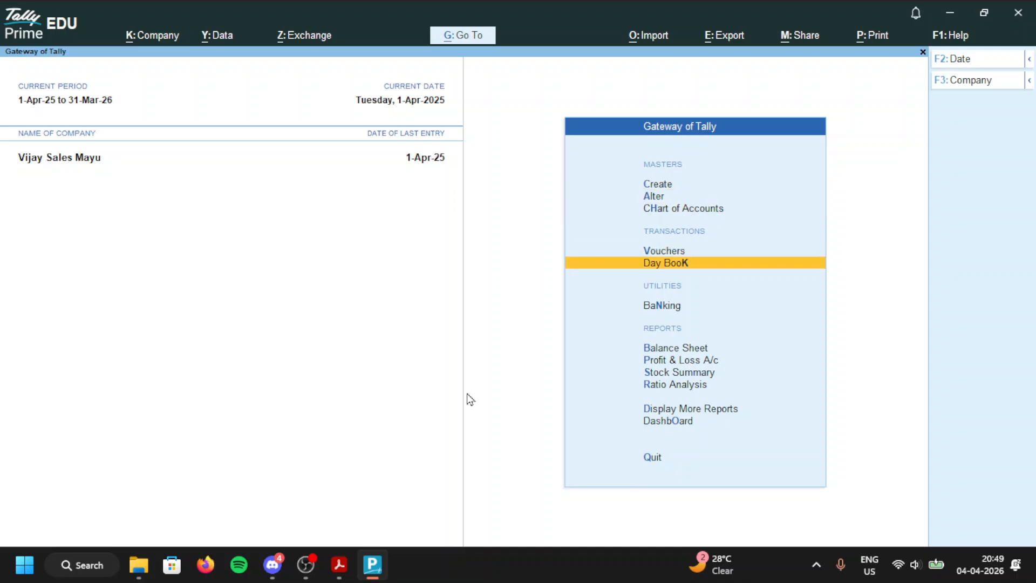
key(Return)
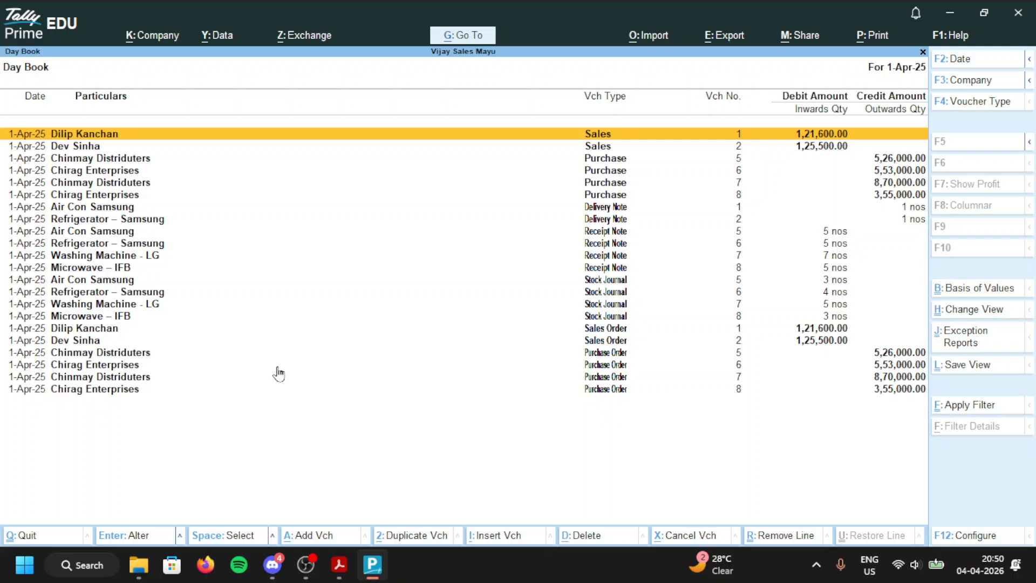
key(Escape)
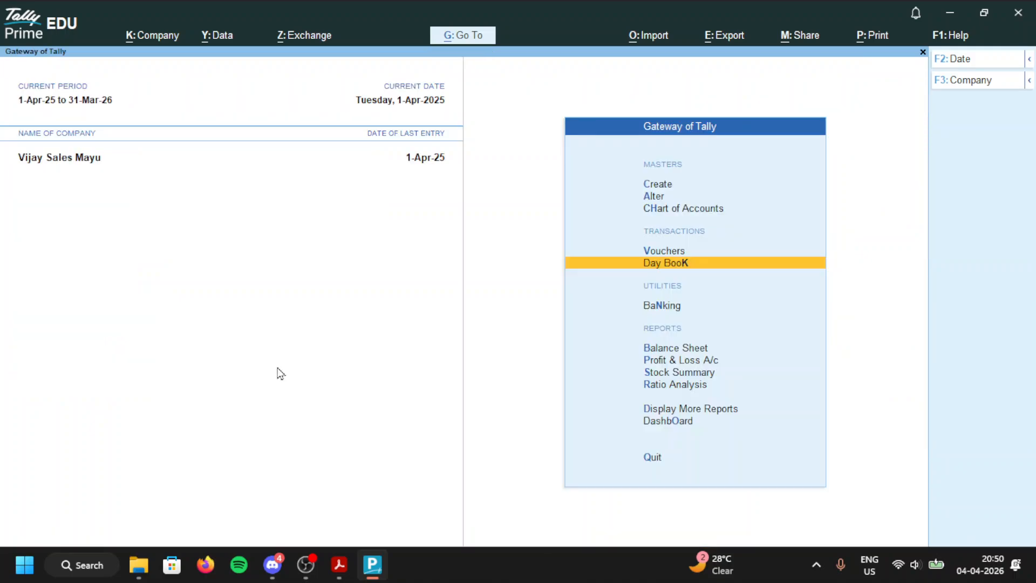
Step: Start a new Sales Order voucher in Vijay Sales Mayu
key(Up)
key(Return)
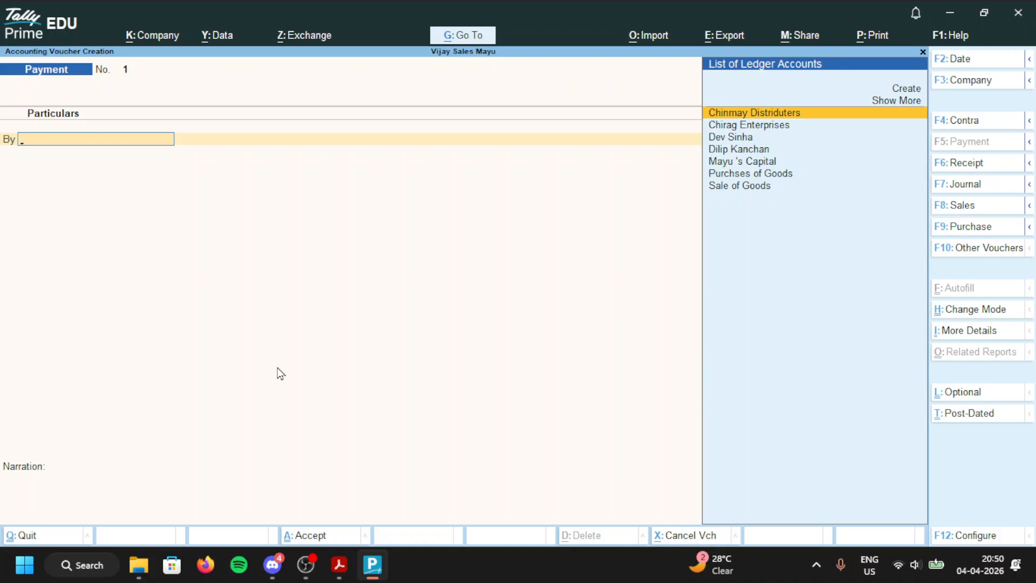
key(ctrl+F8)
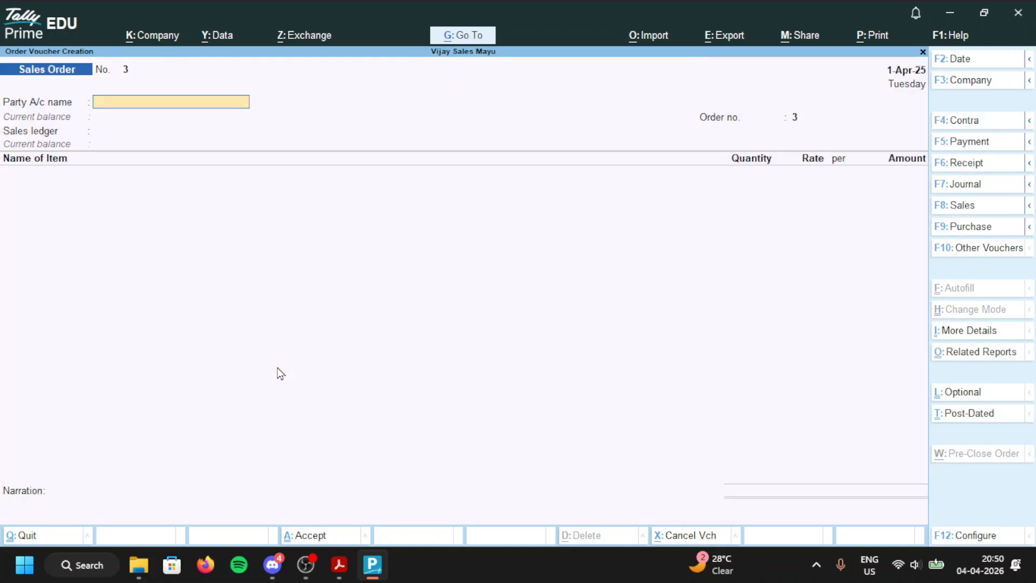
Step: Fill the sales order header with the customer's ledger account as party, order number s.o.3 and the Sale of Goods sales ledger
text(De)
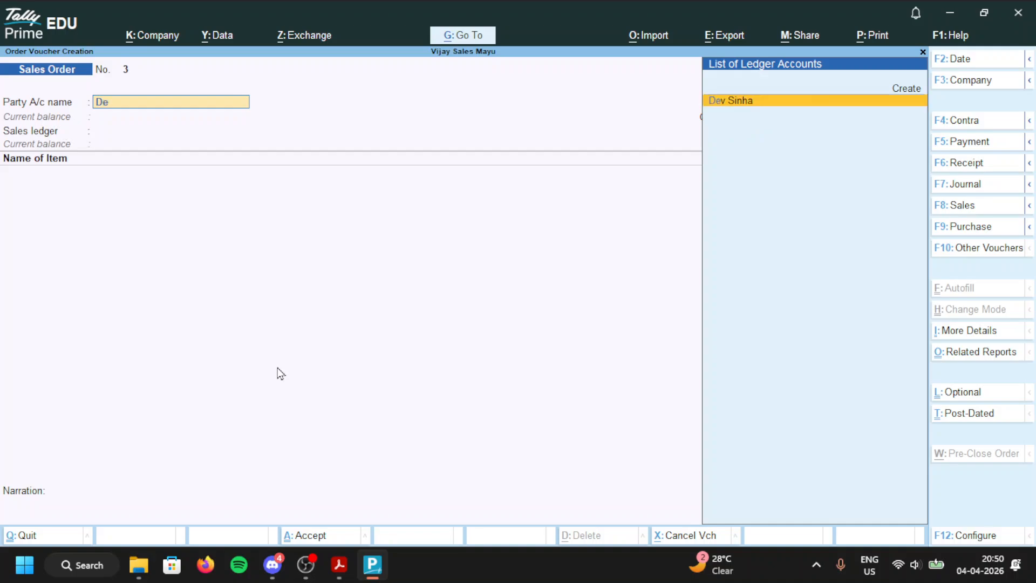
key(Return)
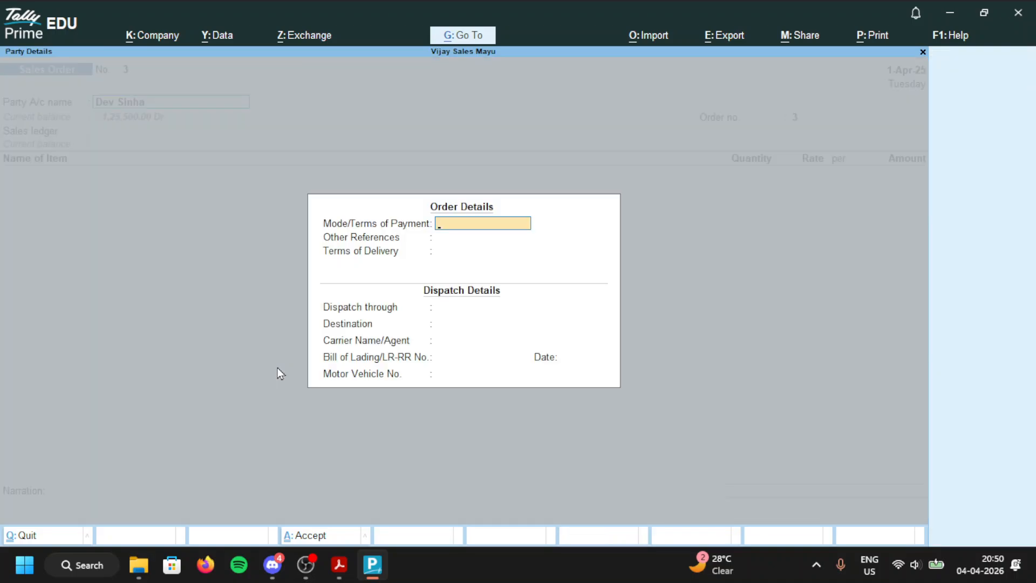
key(ctrl+a)
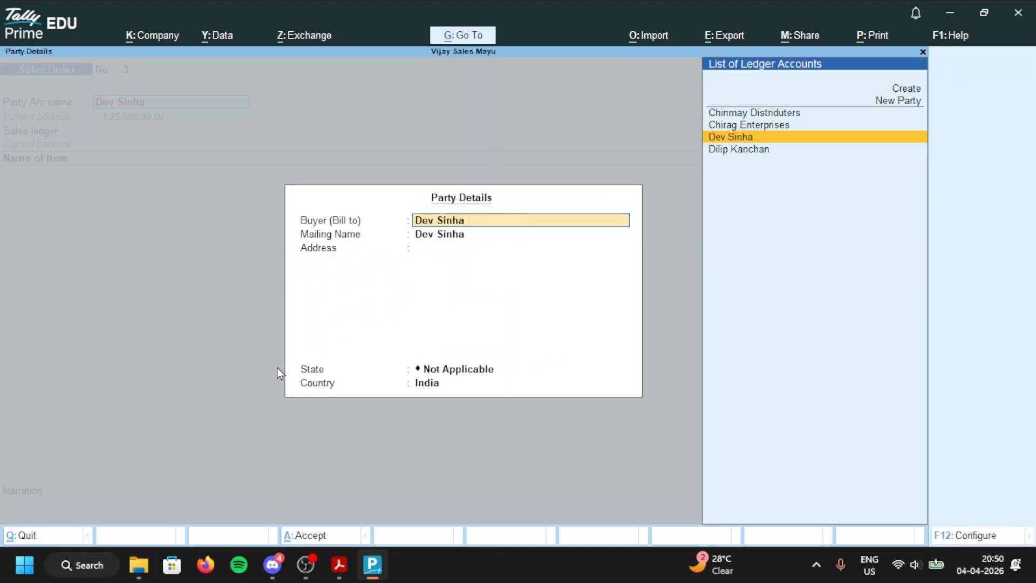
key(ctrl+a)
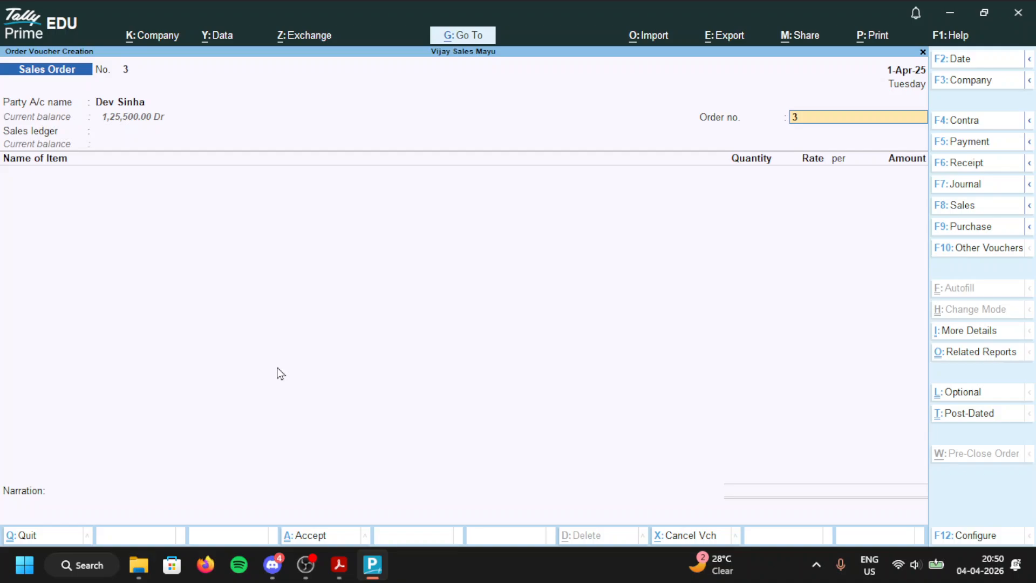
text(s.o.3)
key(Return)
key(Return)
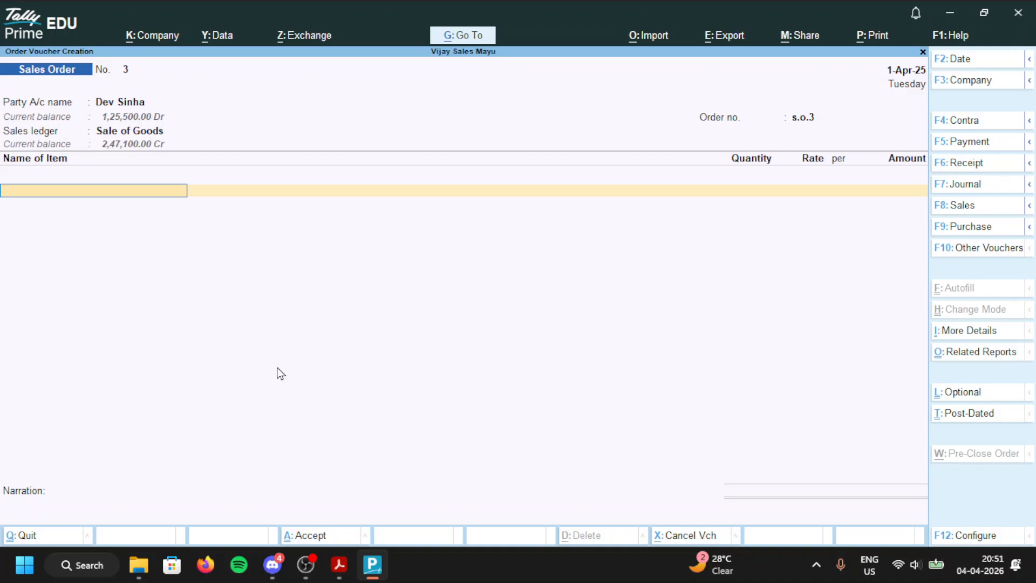
Step: Switch to OBS, mute both Mic/Aux and Desktop Audio, and return to the sales order in TallyPrime
mouse_move(306, 565)
click(361, 488)
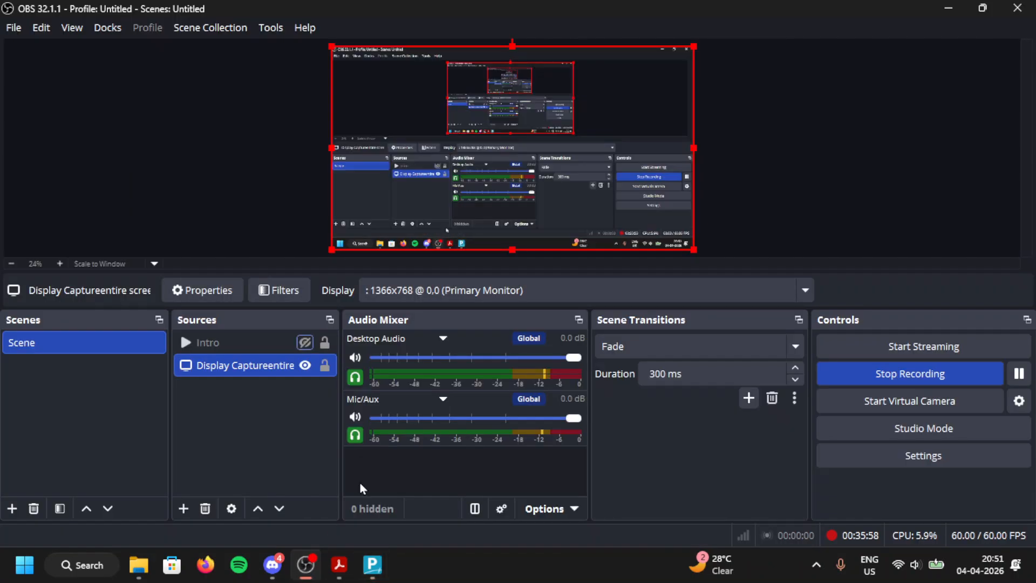
click(358, 417)
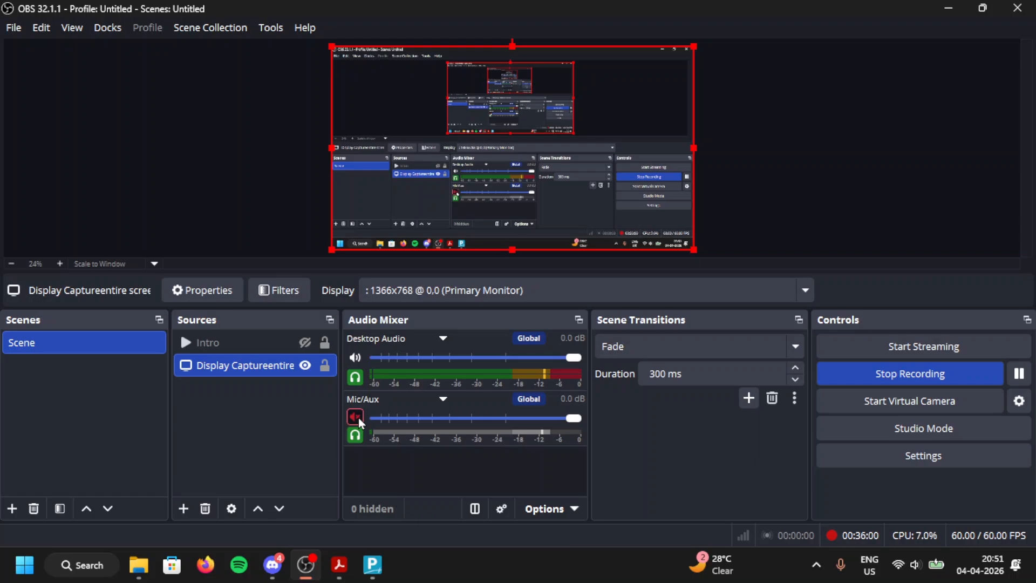
mouse_move(337, 564)
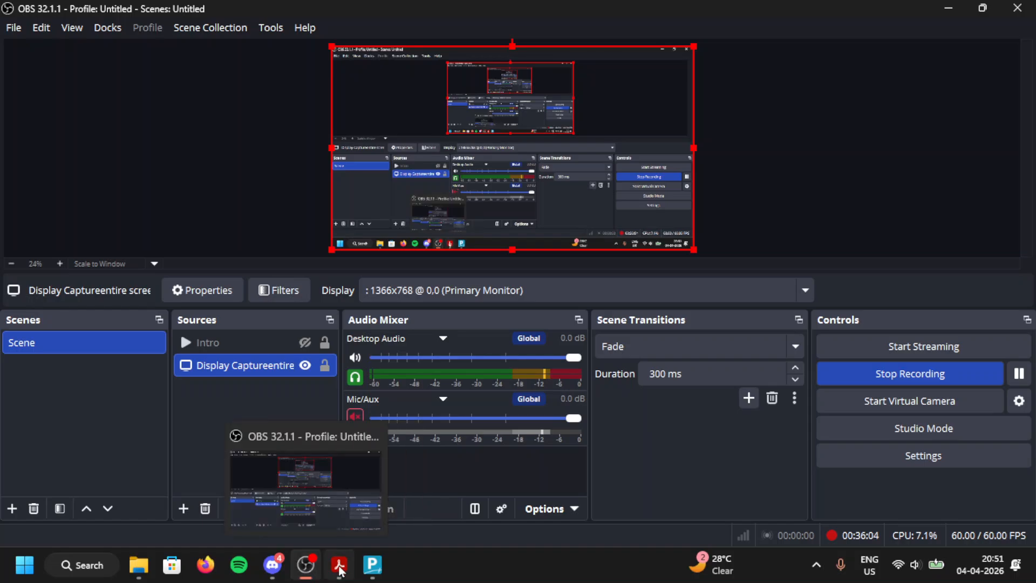
click(373, 565)
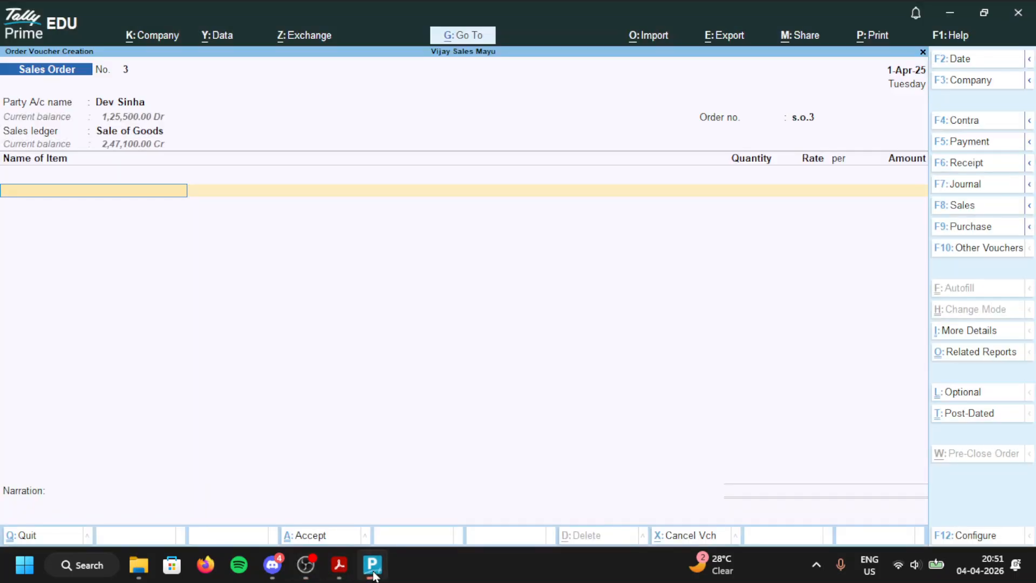
click(305, 565)
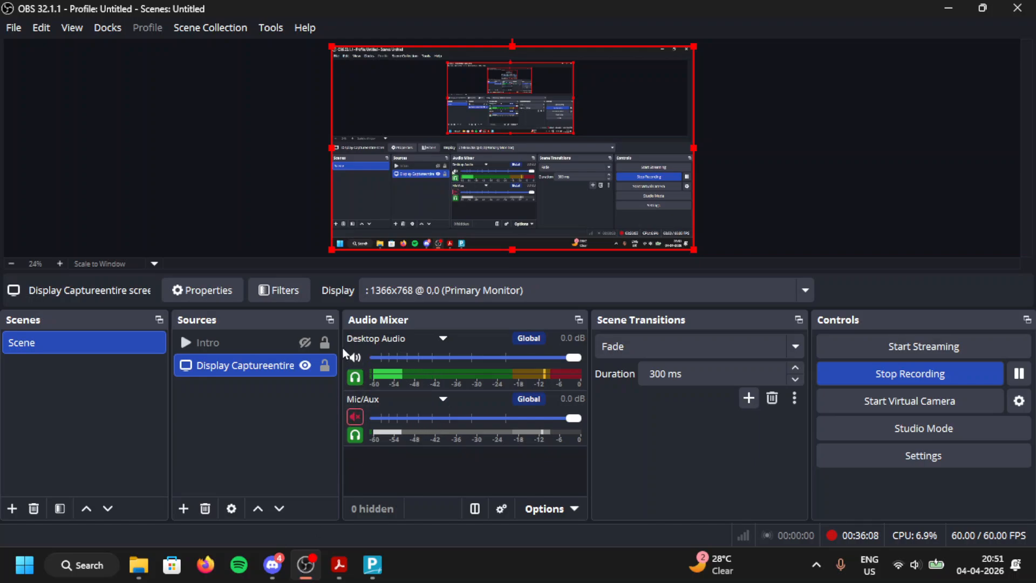
click(355, 358)
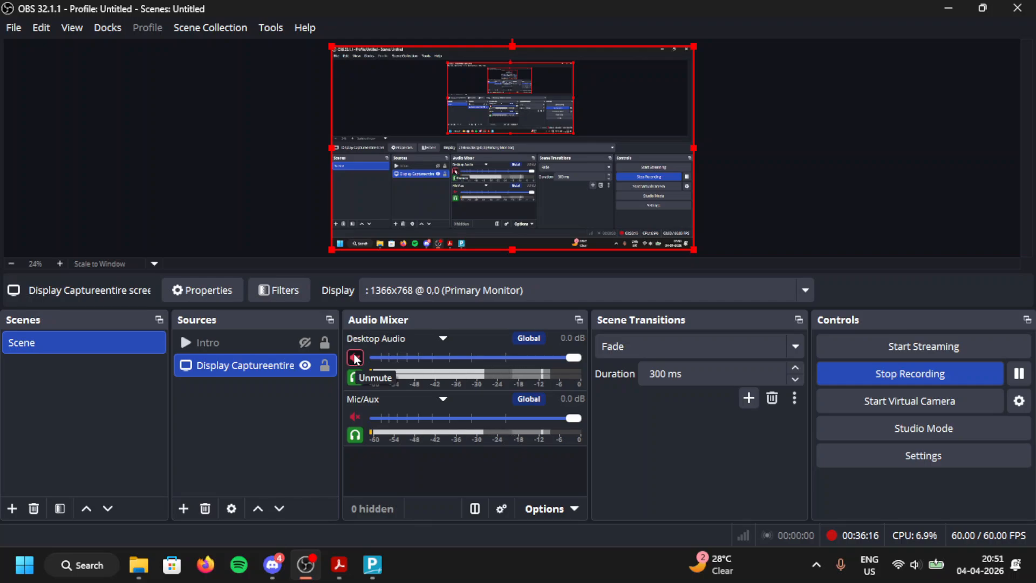
click(375, 564)
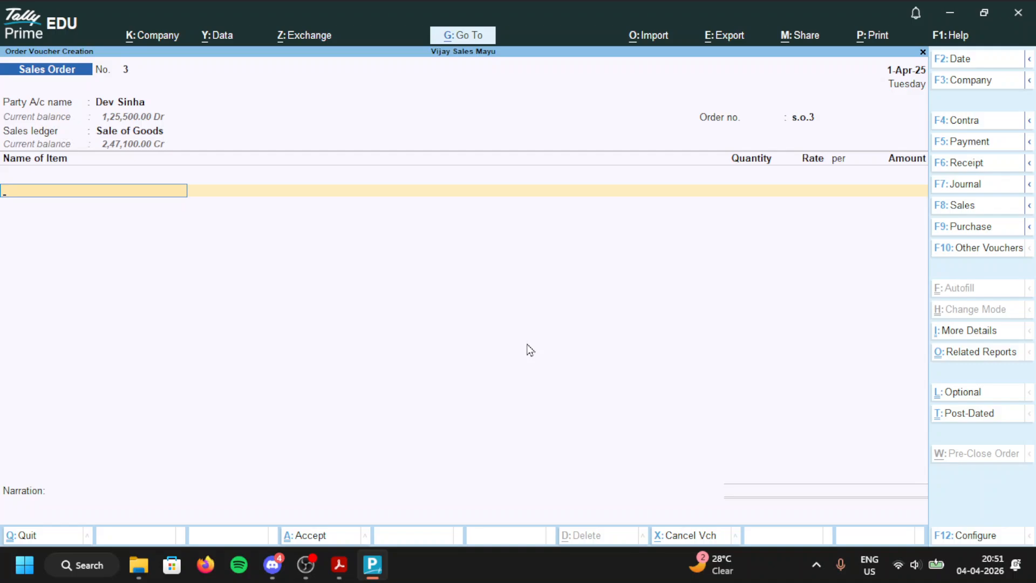
Step: Add Washing Machine - LG to the sales order, due on 1-Apr-25 from the Vijay Sales Andheri godown
text(Lg)
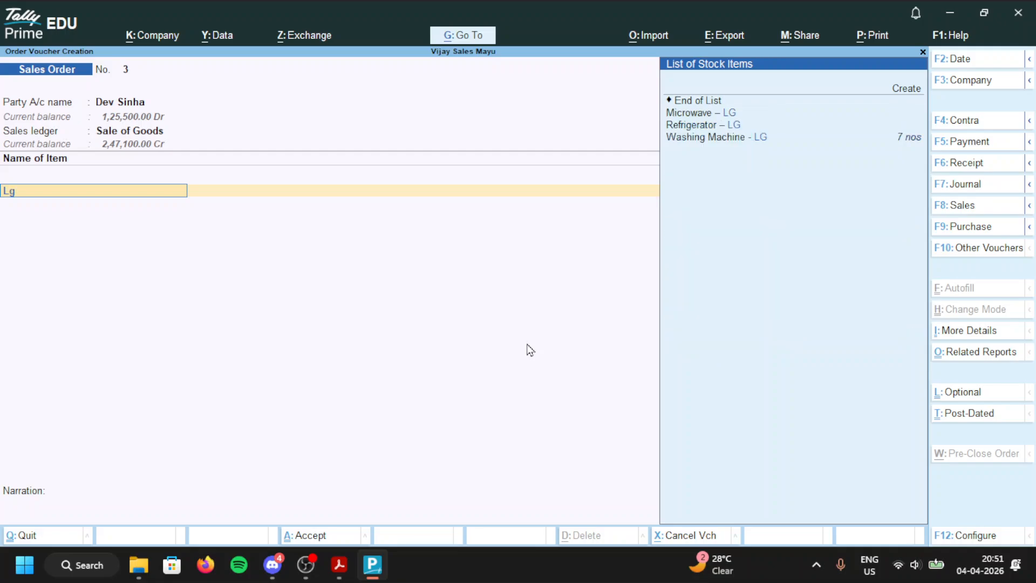
key(Down)
key(Down)
key(Down)
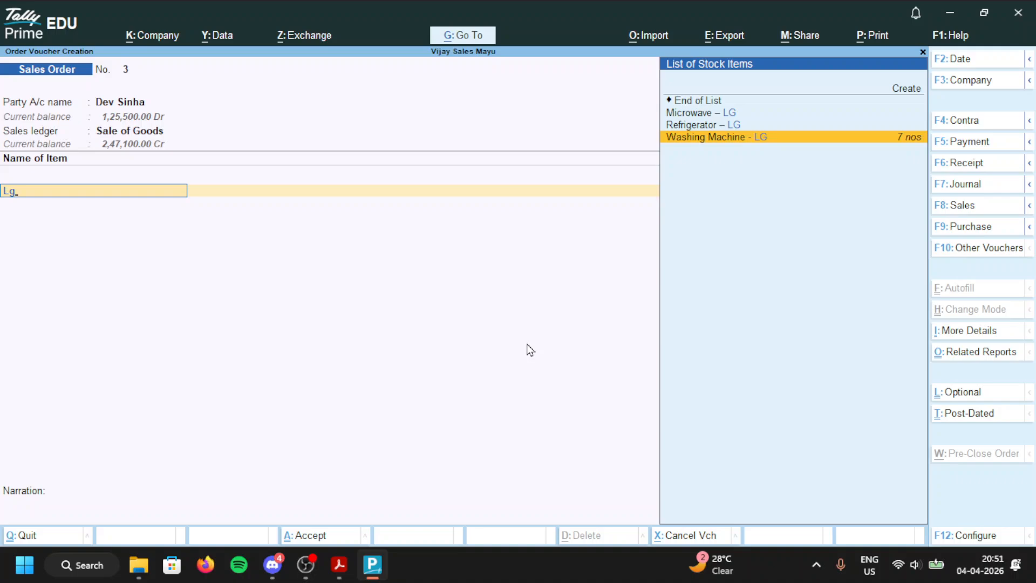
key(Return)
key(Return)
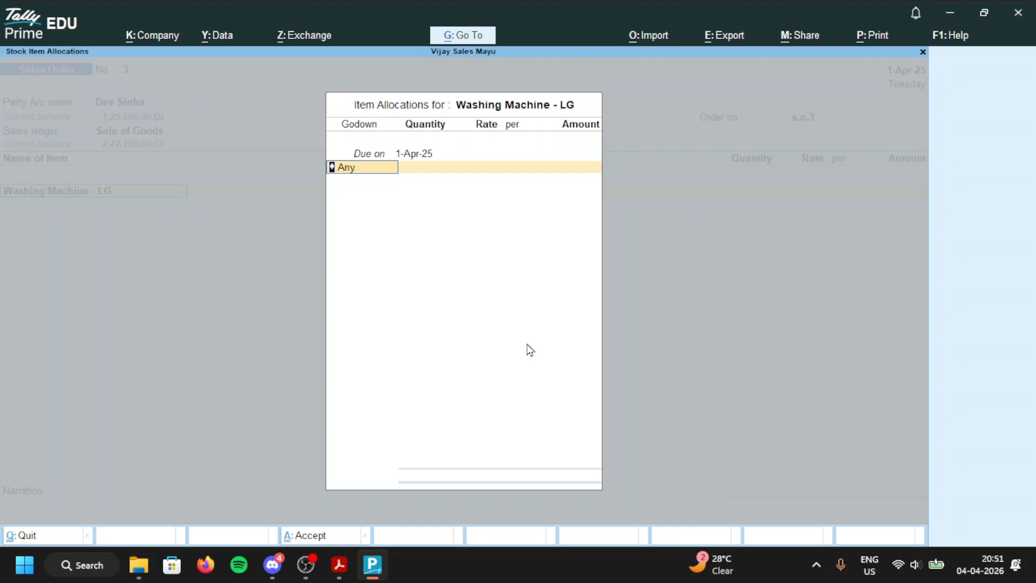
text(Andh)
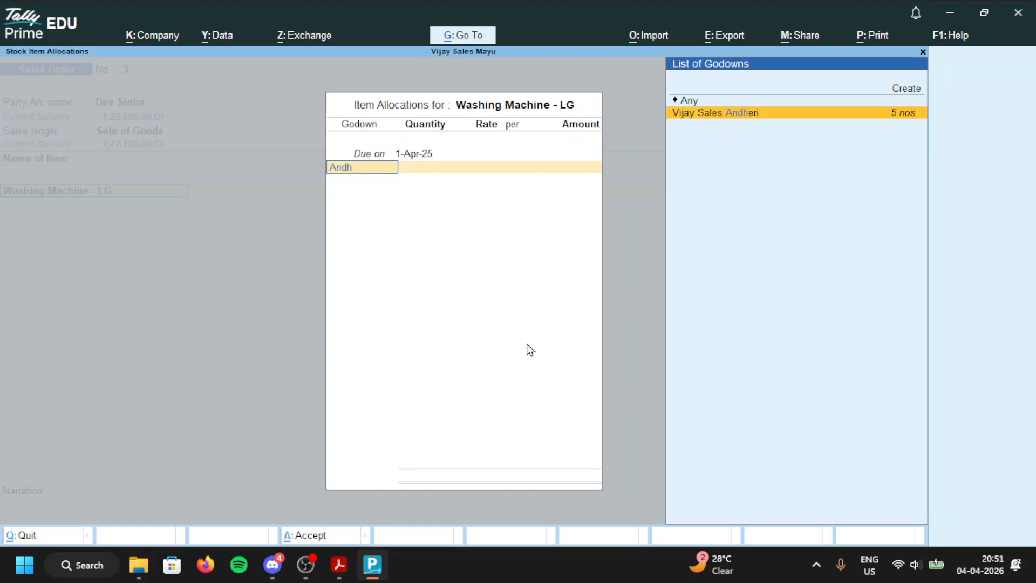
key(Return)
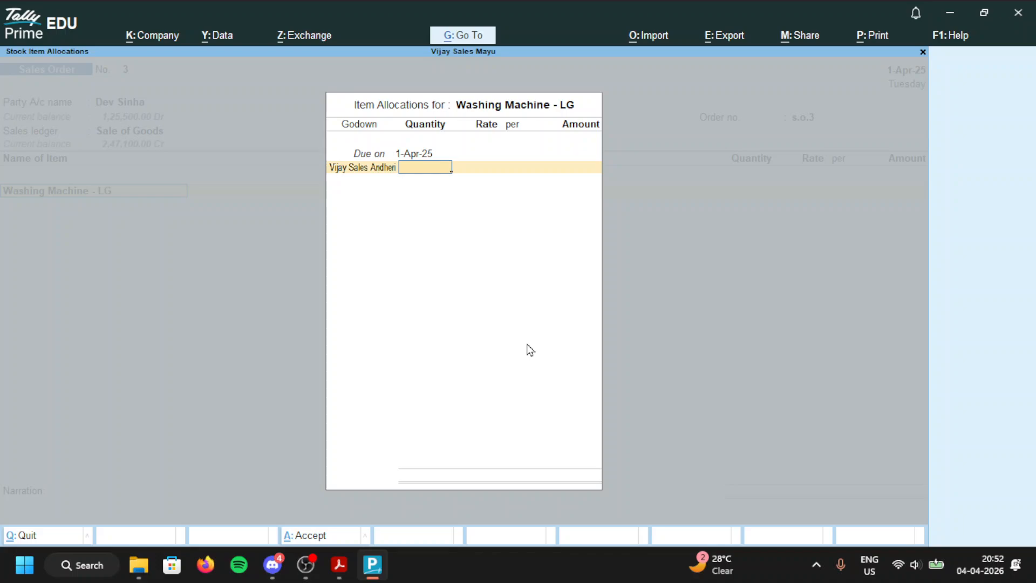
Step: Allocate 2 nos of the washing machine at a rate of 1,10,000 and complete its item allocation
text(2)
key(Return)
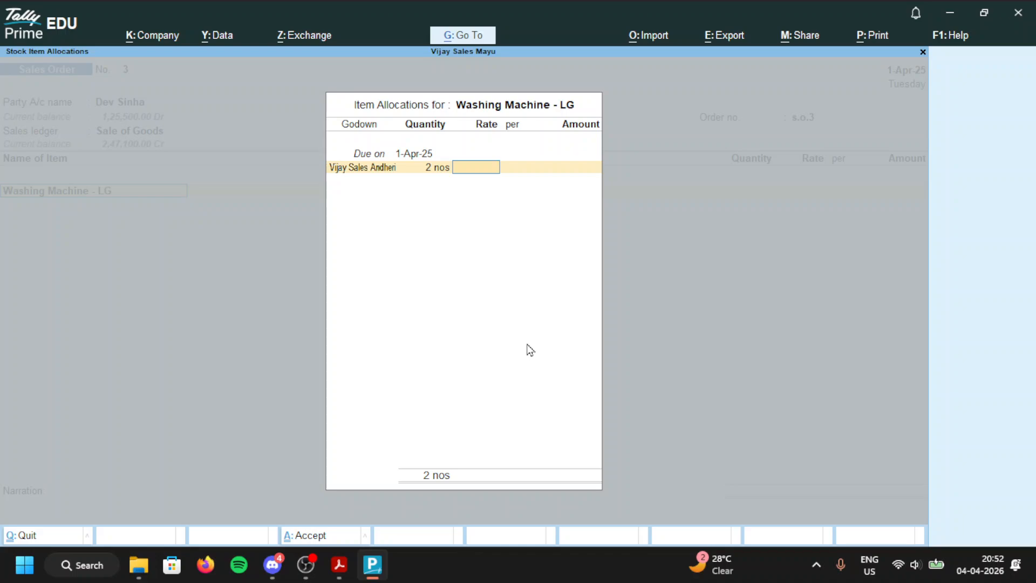
text(1,)
text(10,)
text(00)
text(00)
key(Return)
key(Return)
key(Return)
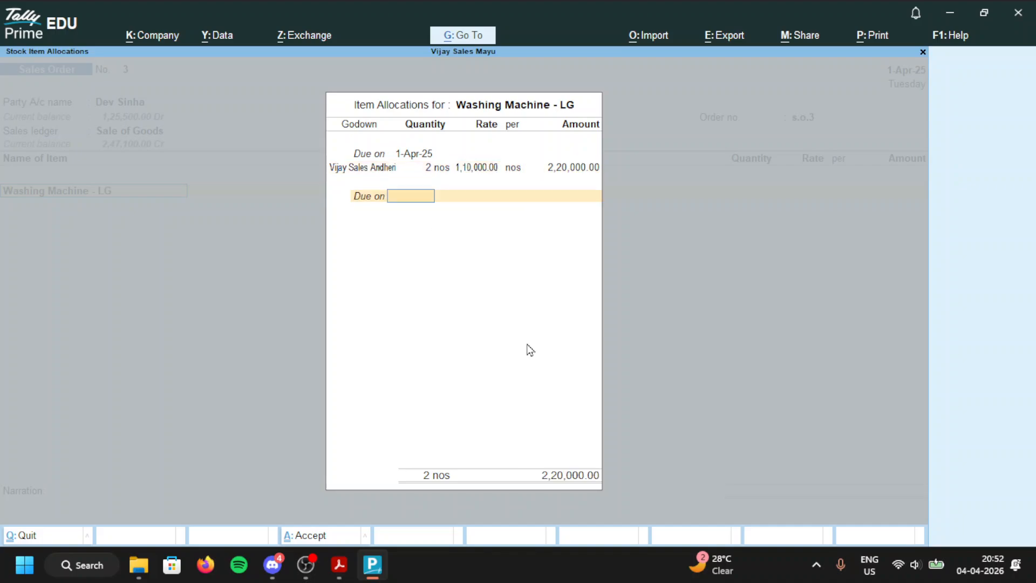
key(Return)
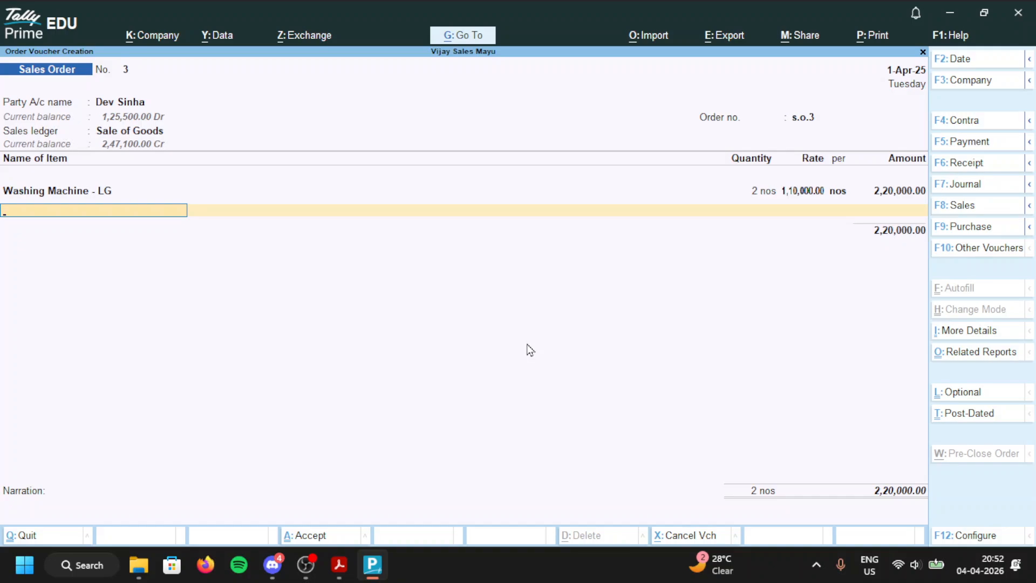
Step: Add Mobile phones – One Plus as the second item of the sales order
text(One)
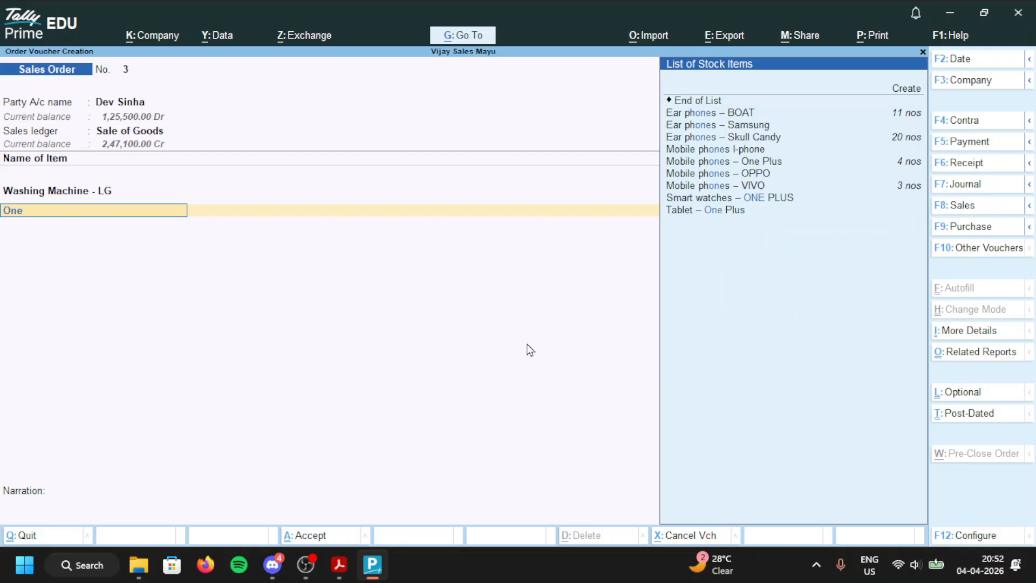
key(Down)
key(Down)
key(Down)
key(Down)
key(Down)
key(Down)
key(Down)
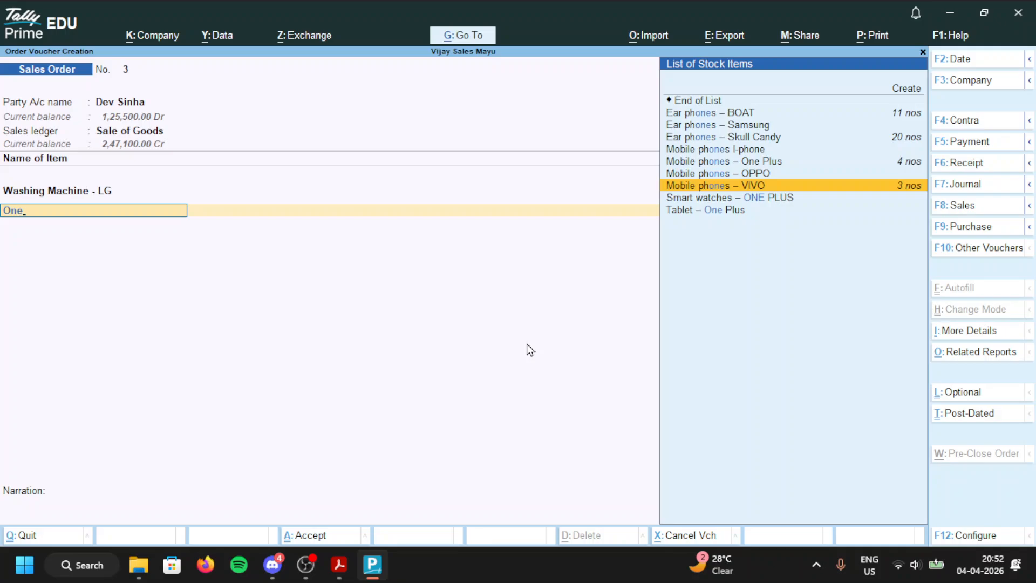
key(Up)
key(Up)
key(Up)
key(Up)
key(Up)
key(Up)
key(Up)
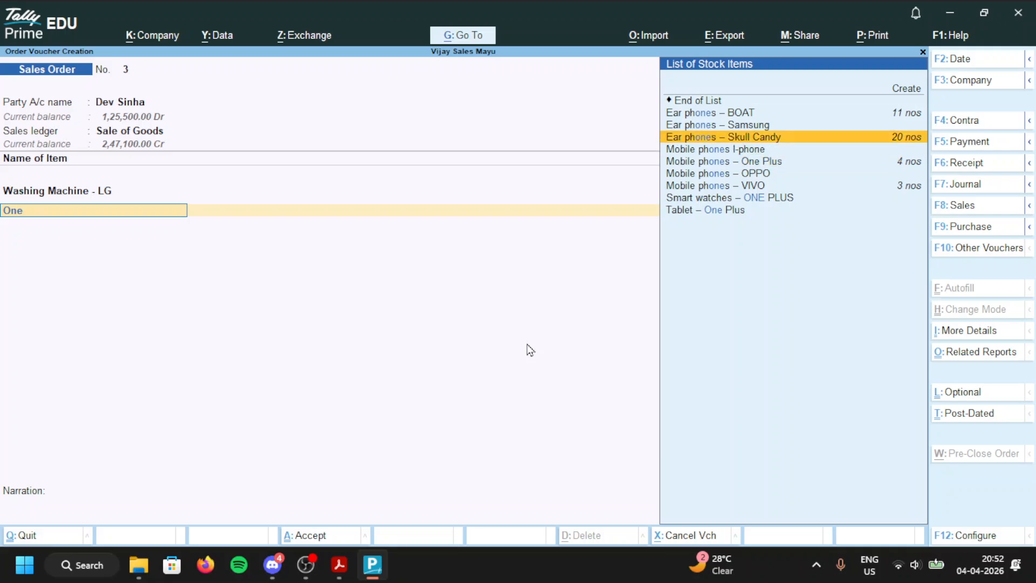
key(Down)
key(Down)
key(Down)
key(Down)
key(Down)
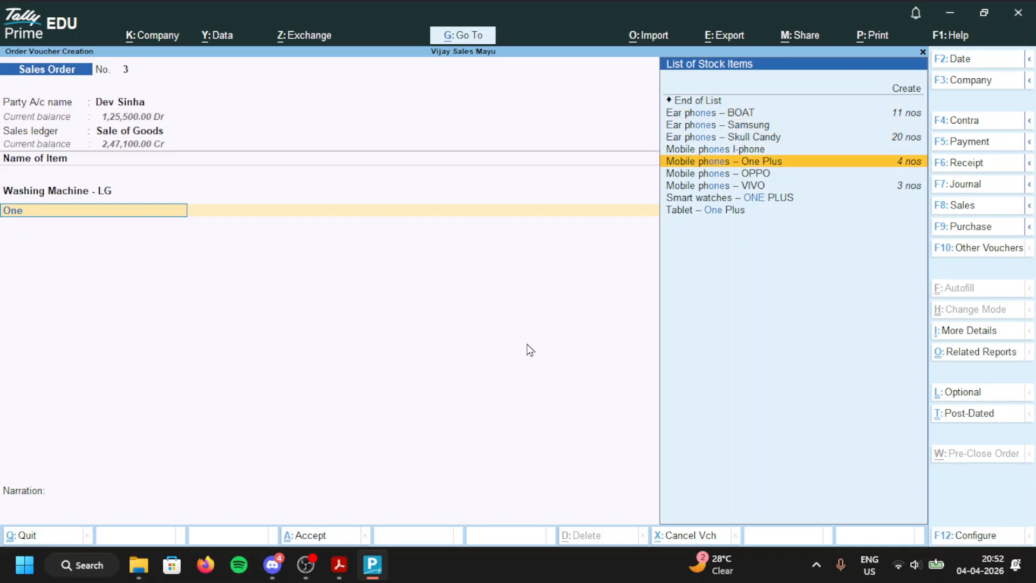
key(Return)
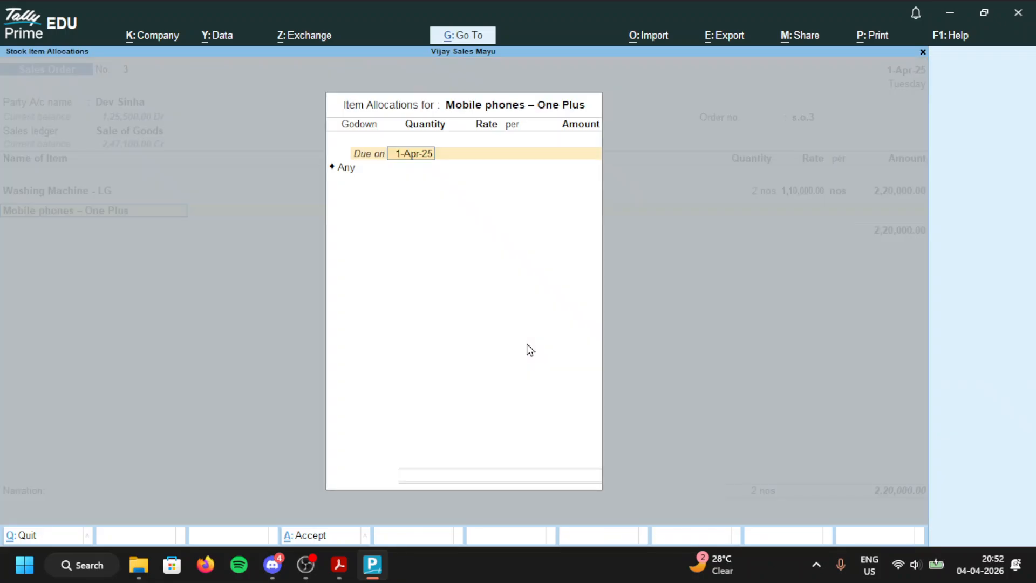
Step: Allocate 2 nos of the One Plus phones from Vijay Sales Andheri, due on 1-Apr-25, at a rate of 42,000
key(Return)
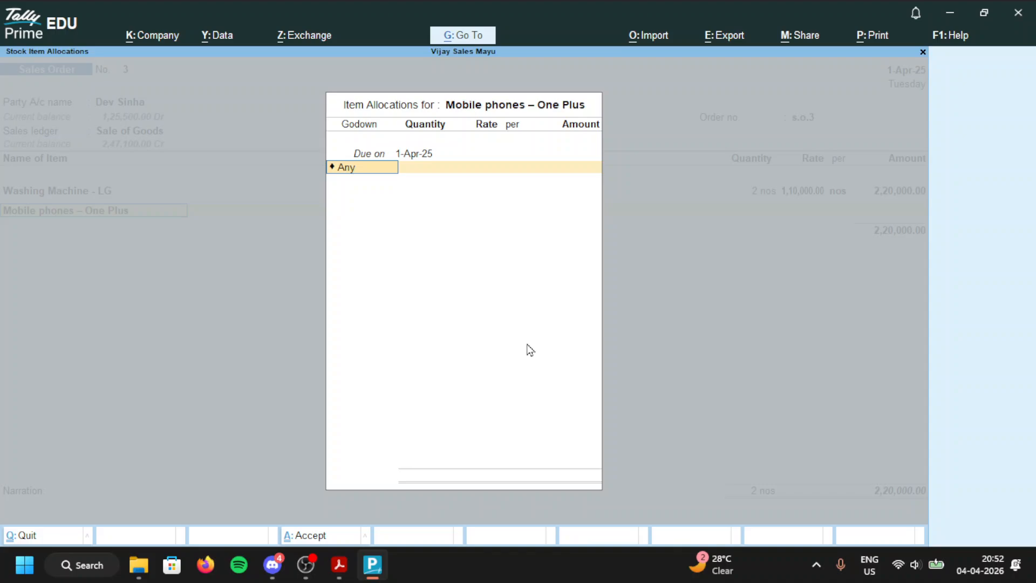
text(An)
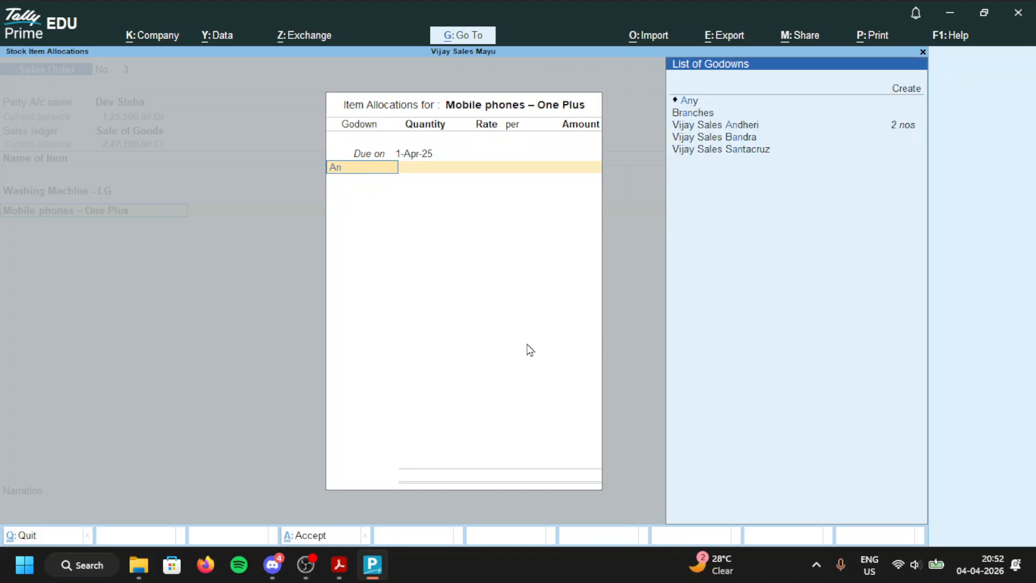
text(d)
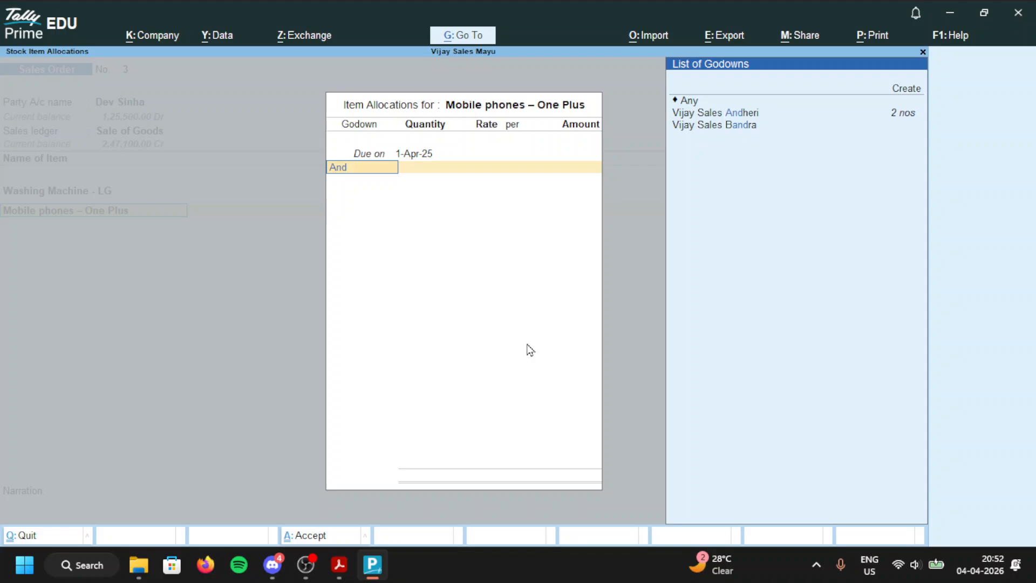
key(Return)
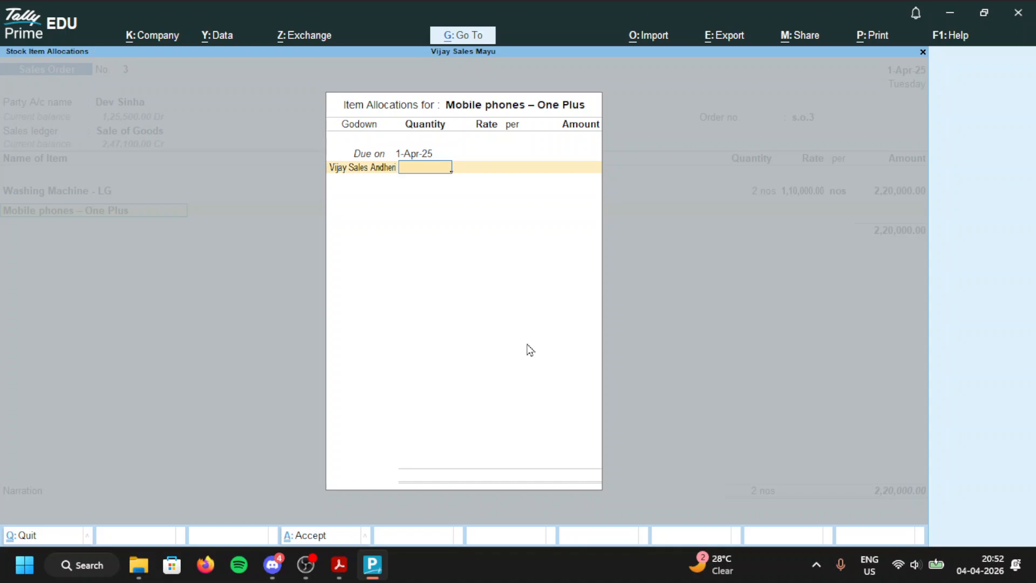
text(2)
key(Return)
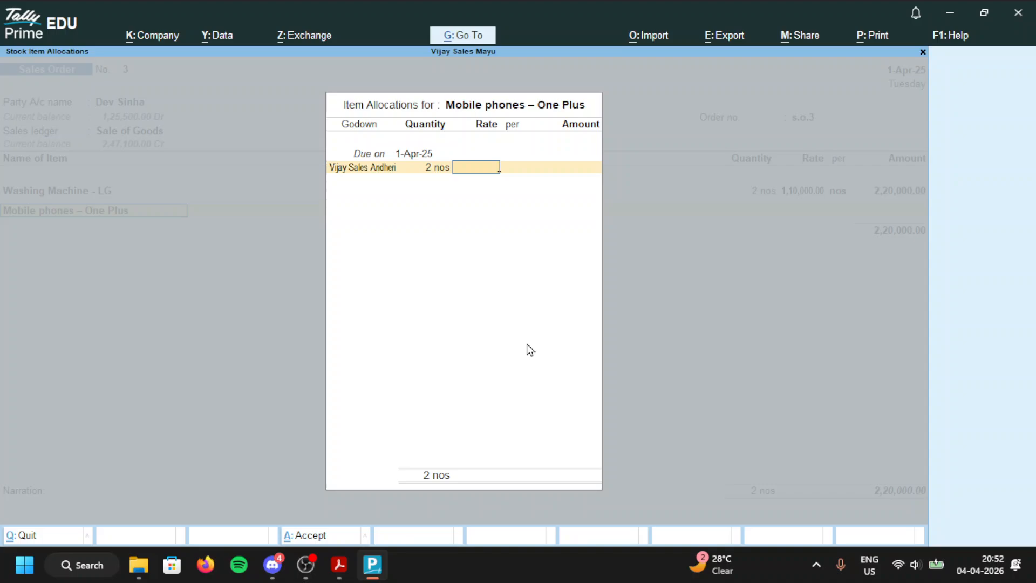
text(42000)
key(Return)
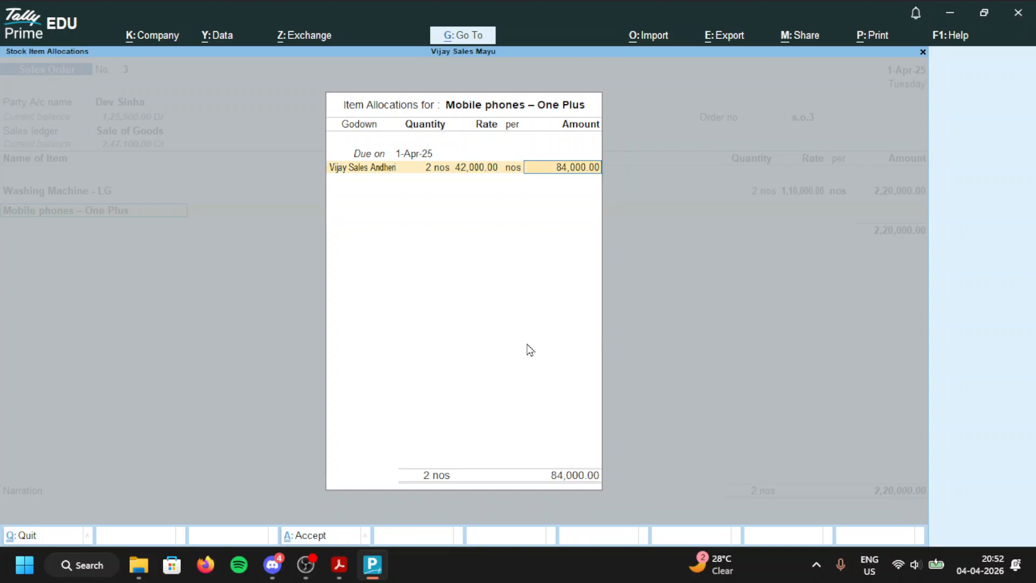
key(Return)
key(Return)
key(Return)
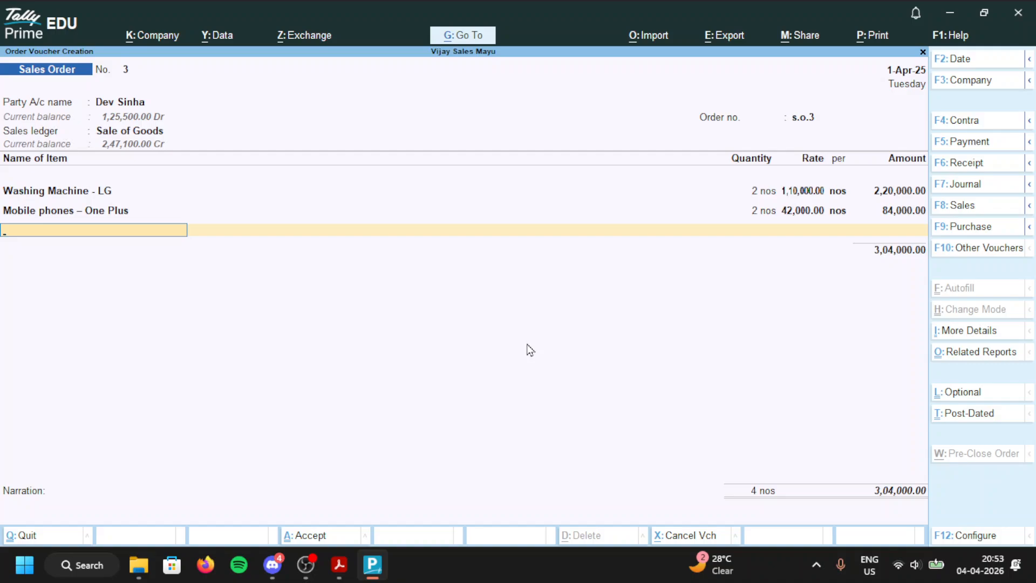
Step: Add Ear phones – Skull Candy as the third item of the sales order, due on 1-Apr-25 from the Vijay Sales Andheri godown
text(Sku)
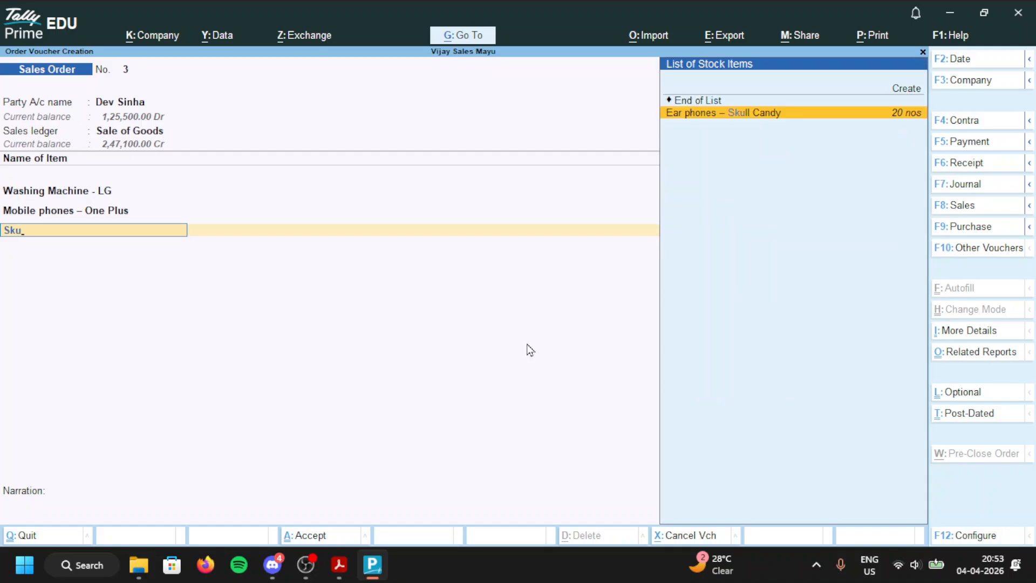
key(Return)
key(Return)
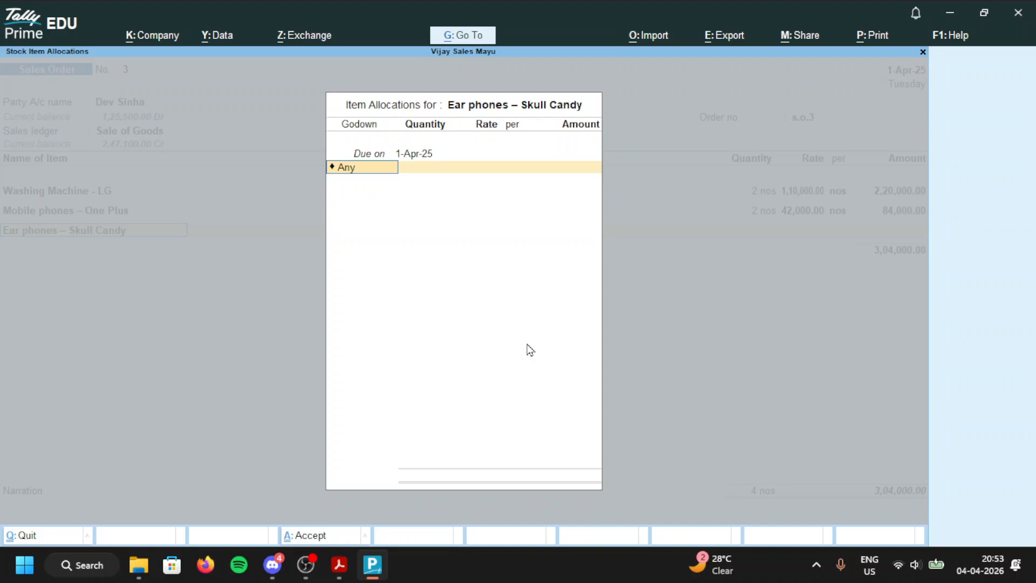
text(An)
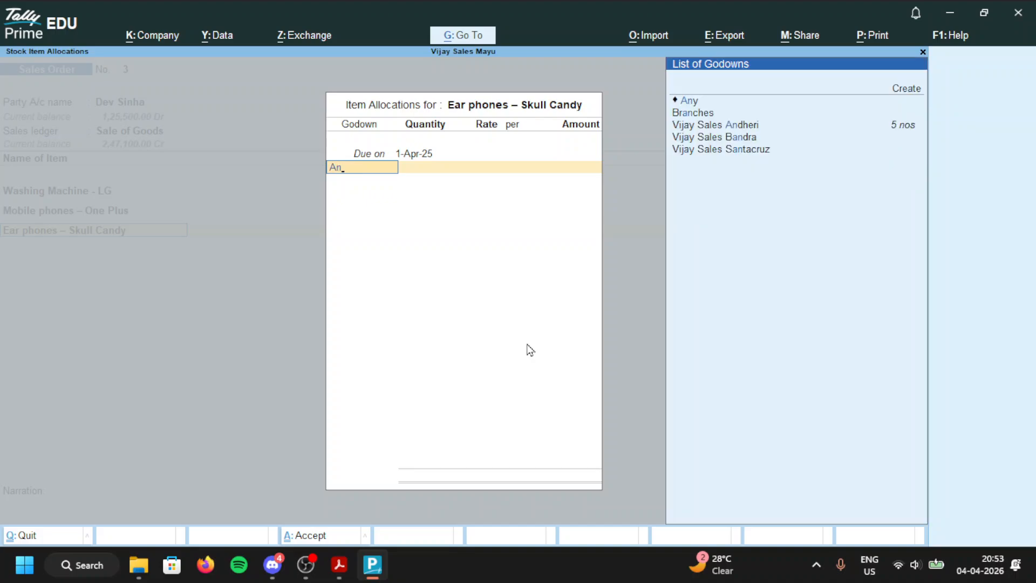
text(dh)
key(Return)
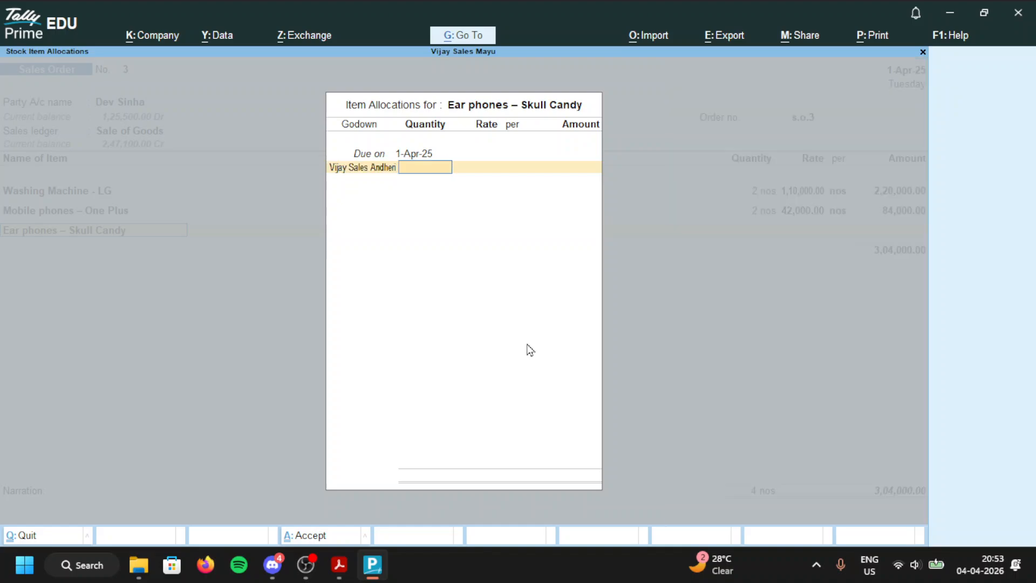
Step: Allocate 1 nos of the Skull Candy ear phones at a rate of 3,000 and complete the item allocation
text(3)
key(BackSpace)
text(1)
key(Return)
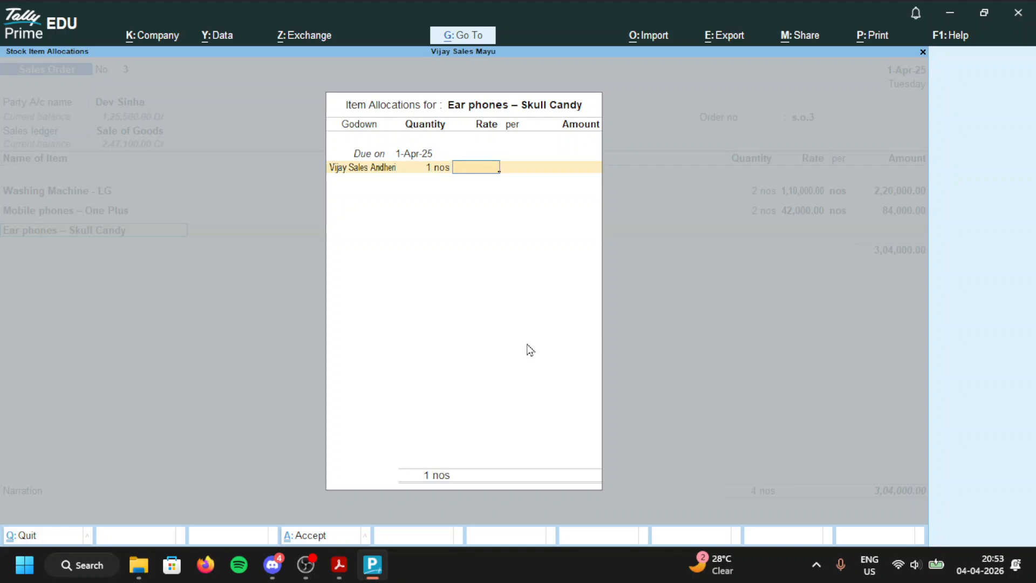
text(3000)
key(Return)
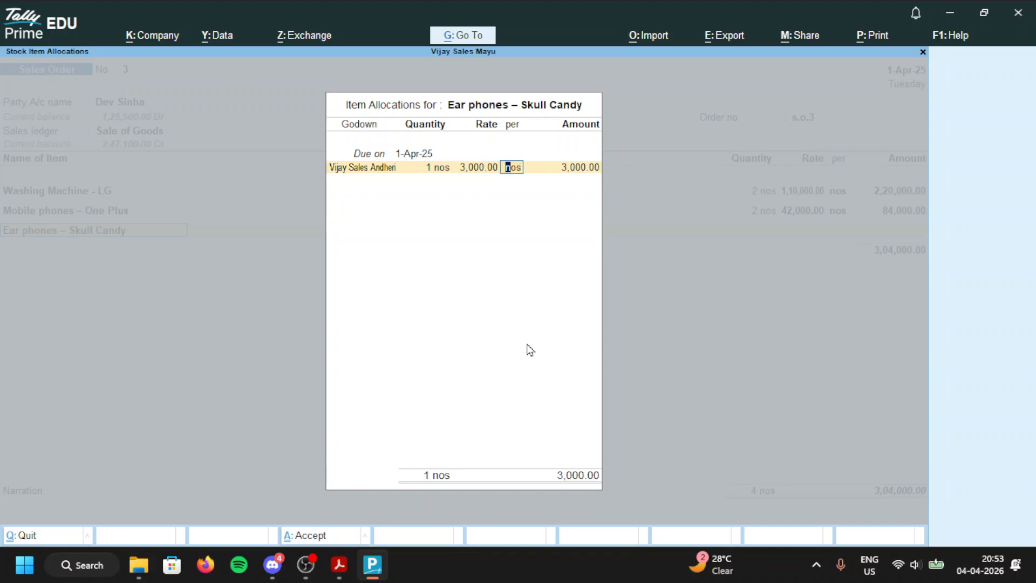
key(Return)
key(Return)
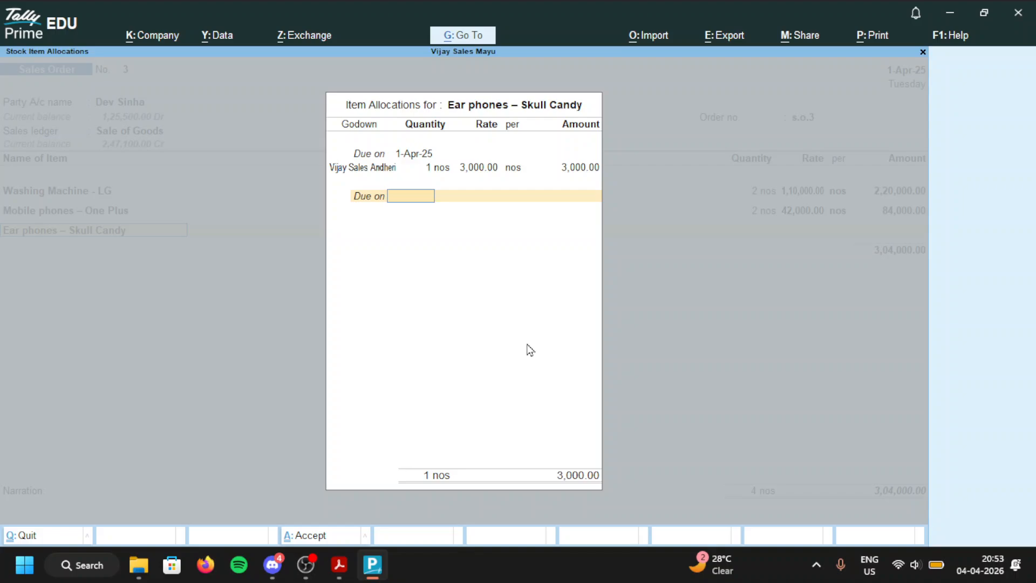
key(Return)
key(Return)
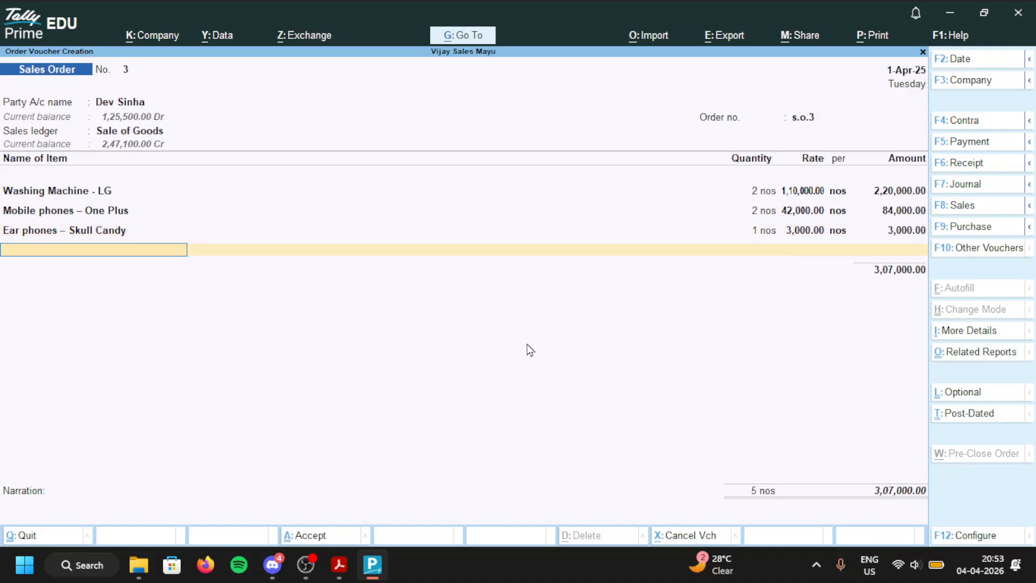
Step: End the item list without a narration and save sales order s.o.3
key(Return)
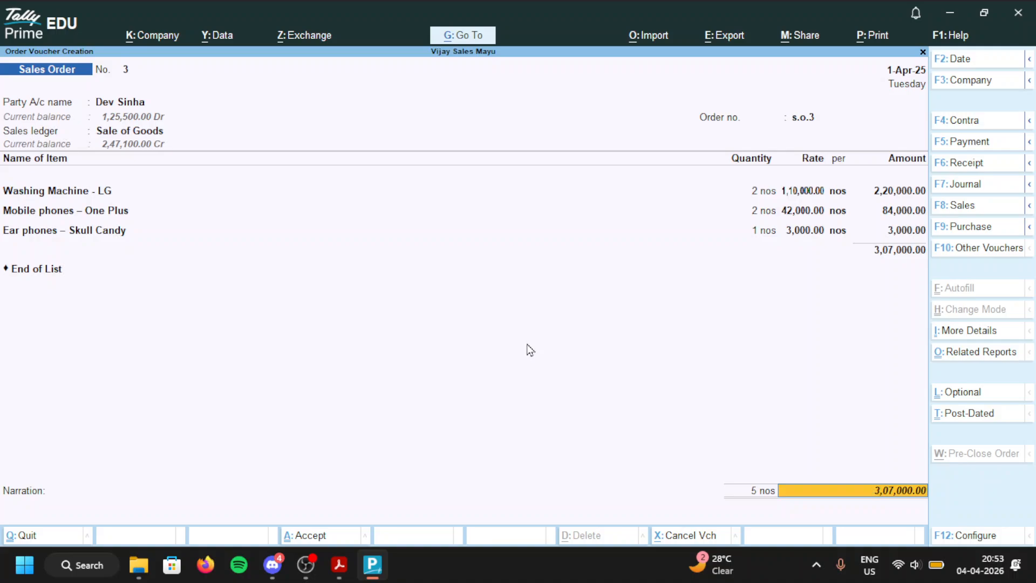
key(Return)
key(Return)
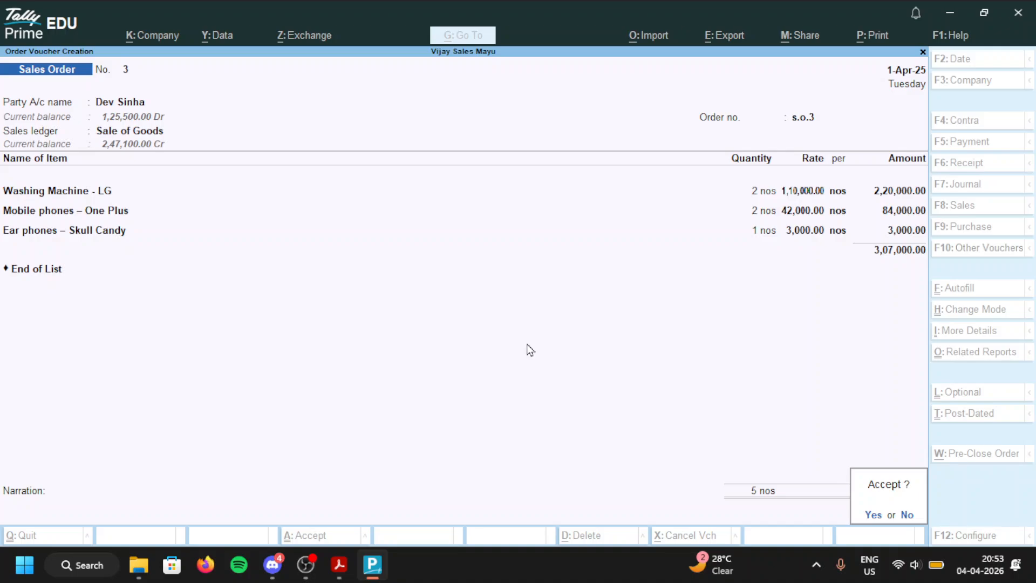
key(y)
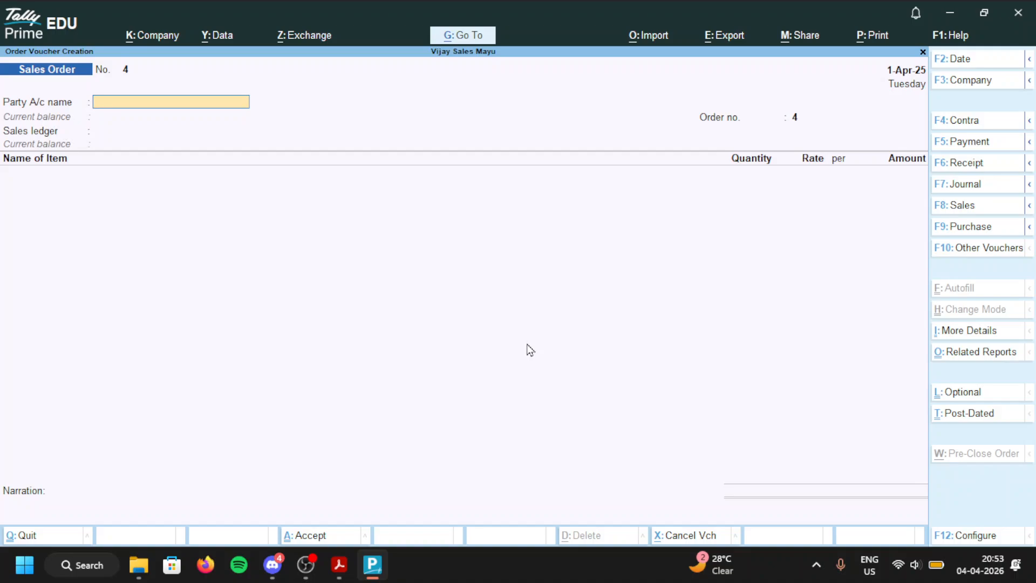
Step: Set up the next sales order with the customer's party account, default order and party details, order number s.o.4 and the Sale of Goods ledger
text(Dili)
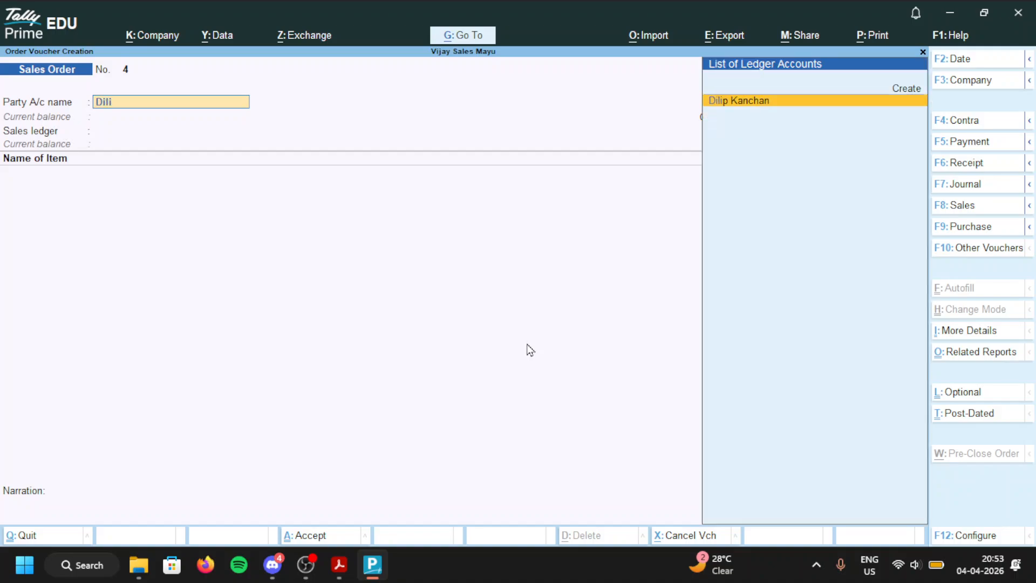
key(Return)
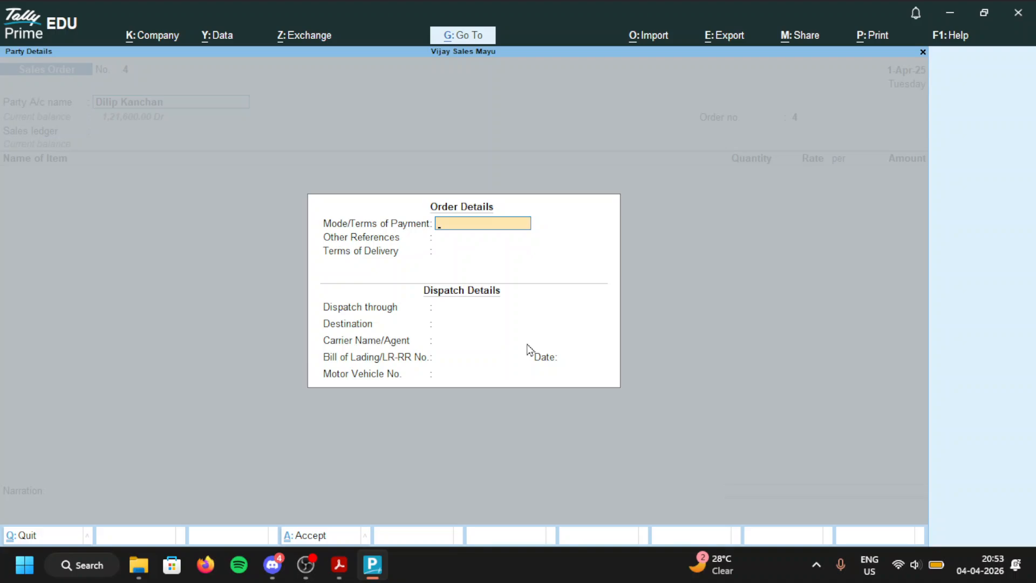
key(ctrl+a)
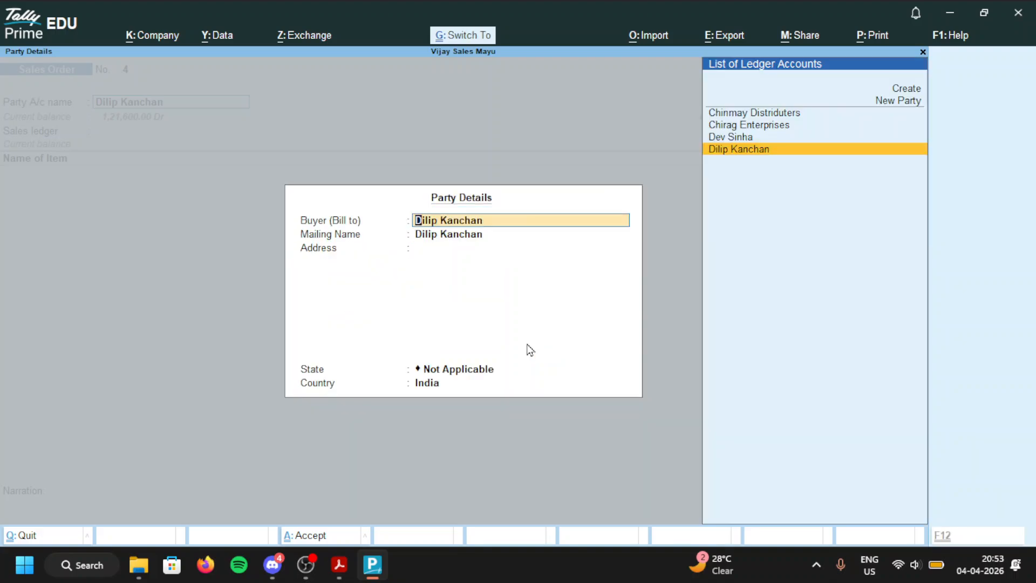
key(ctrl+a)
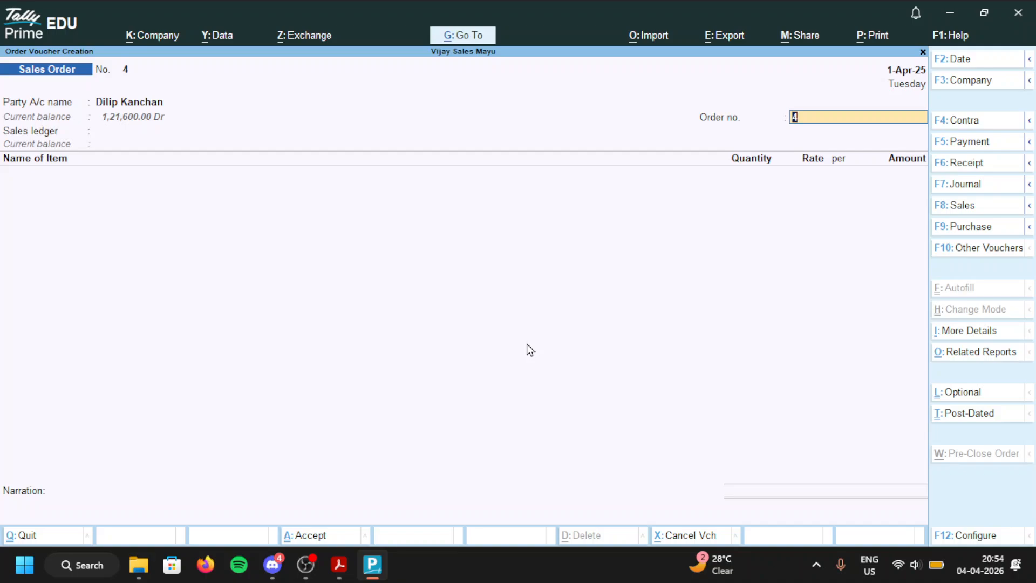
text(s.o.4)
key(Return)
key(Return)
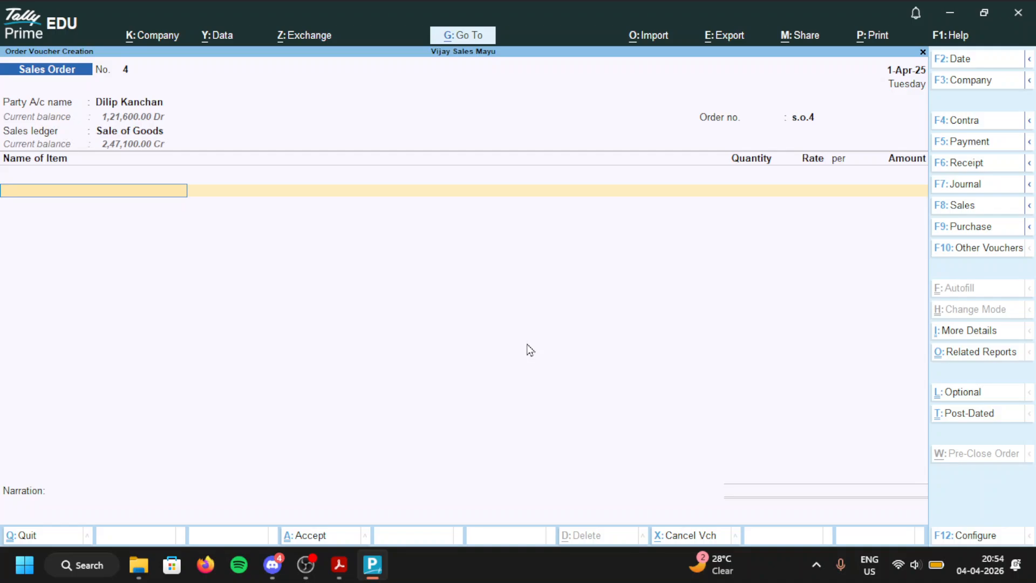
Step: Add Microwave – IFB to the sales order, due on 1-Apr-25 from the Vijay Sales Mahim godown
key(space)
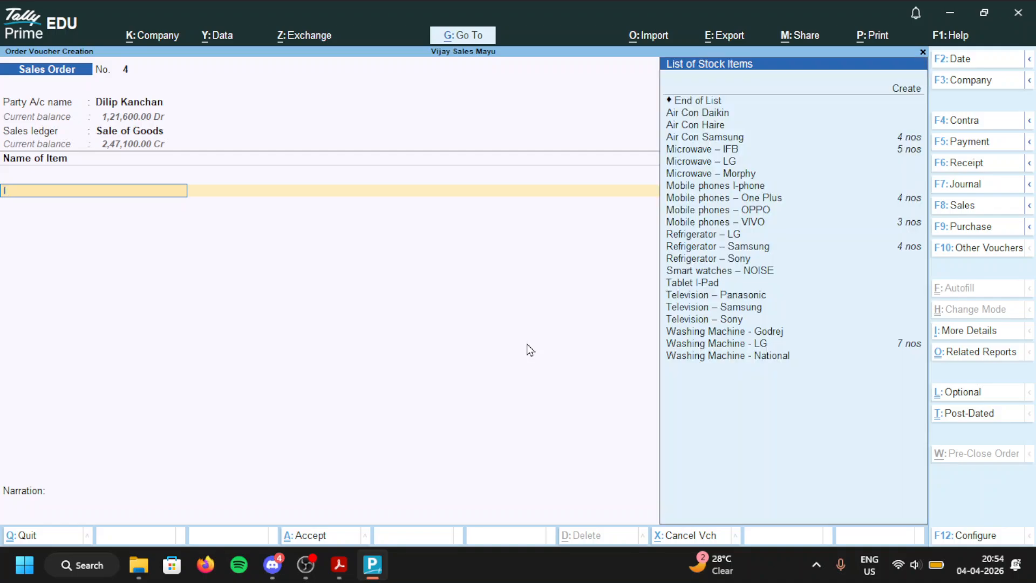
text(If)
key(Return)
key(Return)
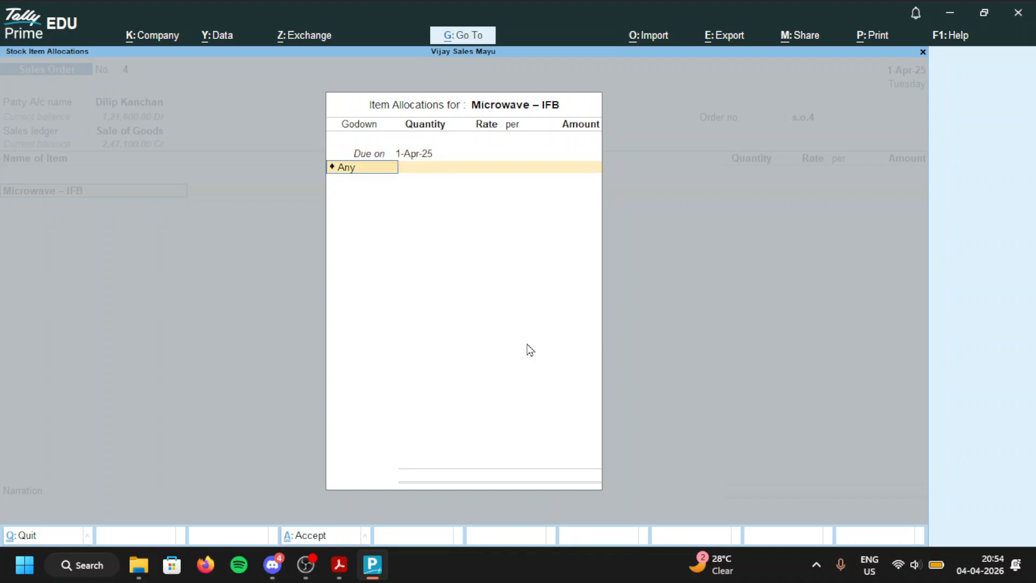
text(An)
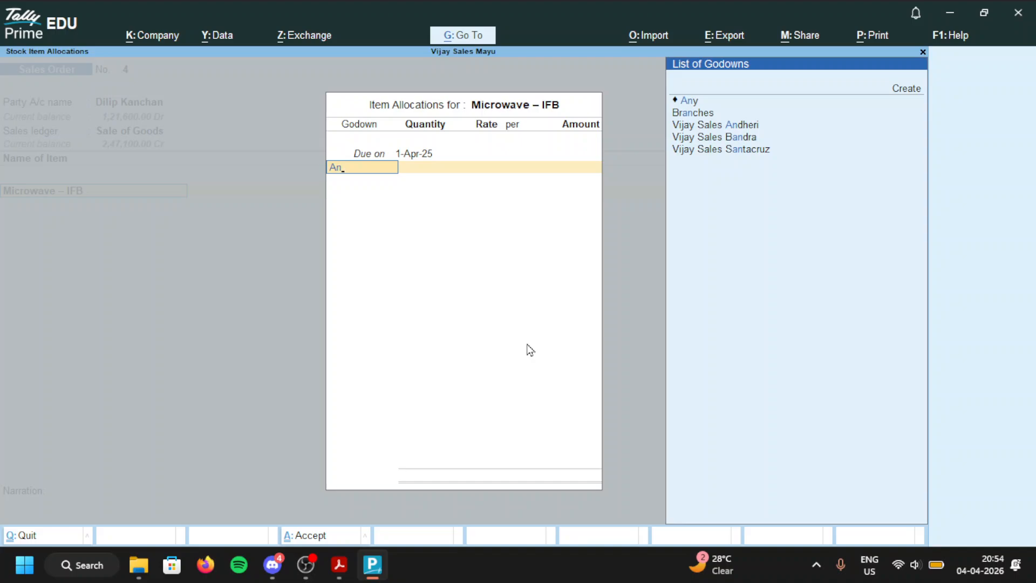
key(BackSpace)
key(BackSpace)
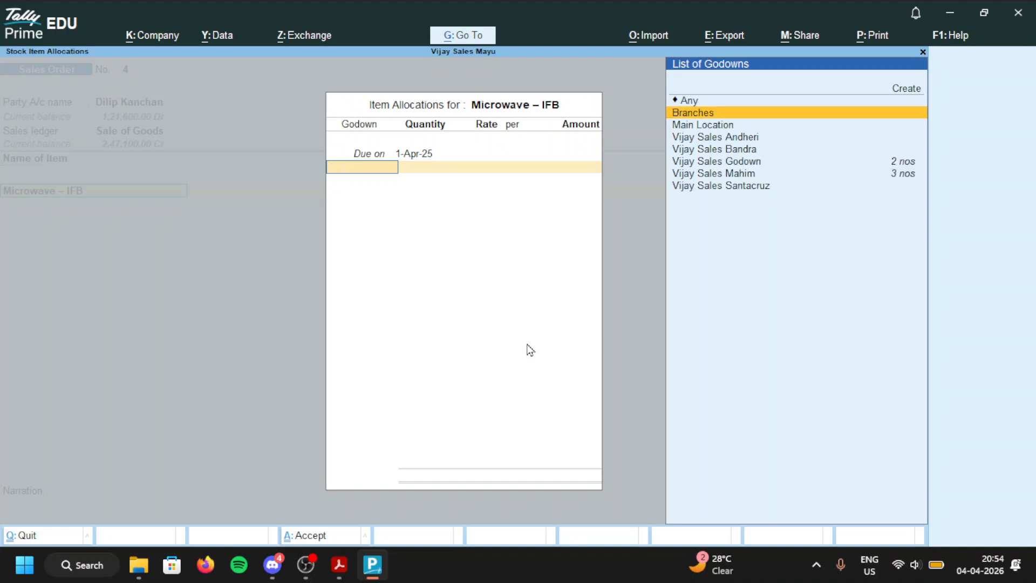
text(Mah)
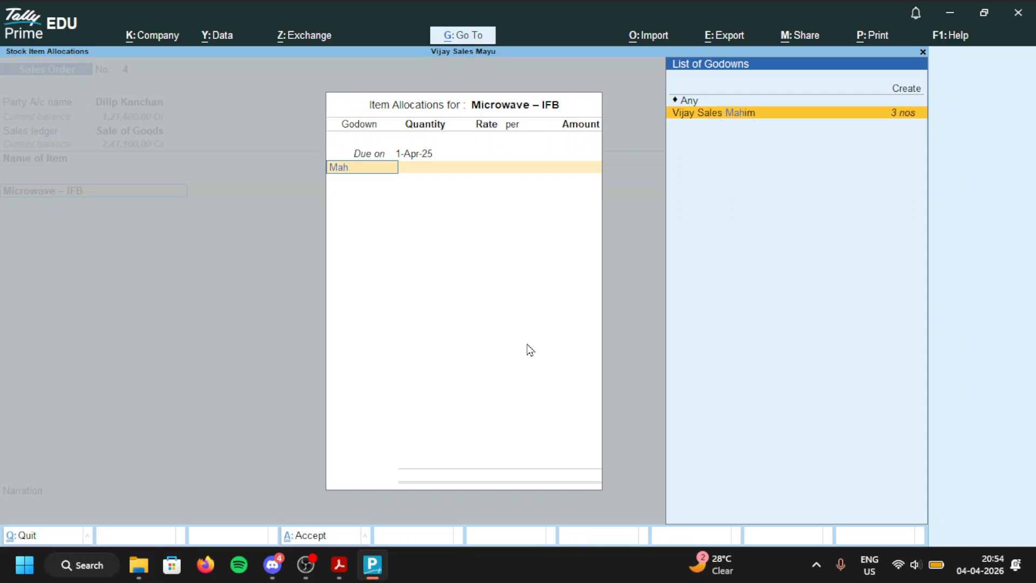
text(i)
key(Return)
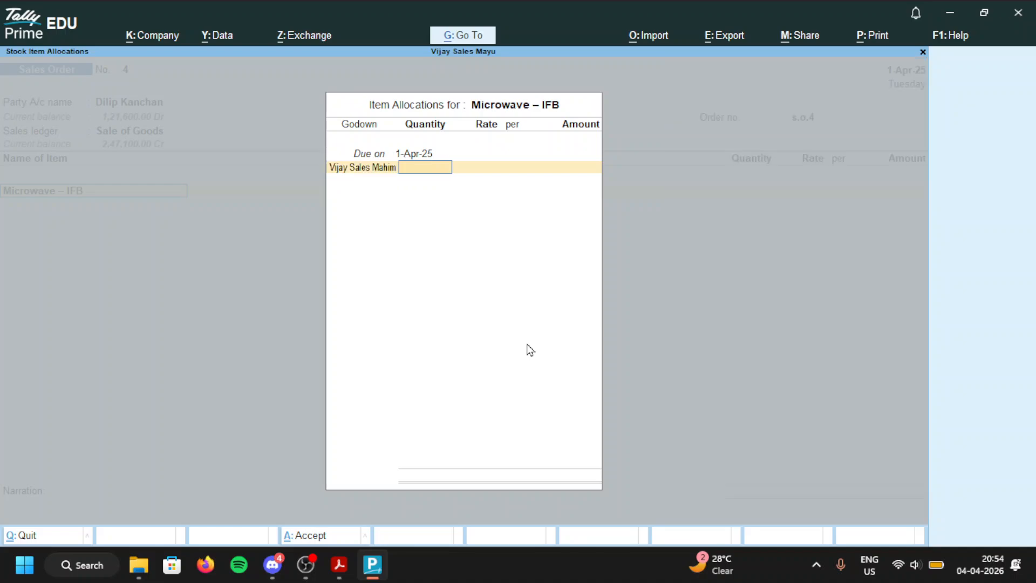
Step: Allocate 1 nos of the IFB microwave at a rate of 38,000 and complete its item allocation
text(1)
key(Return)
key(BackSpace)
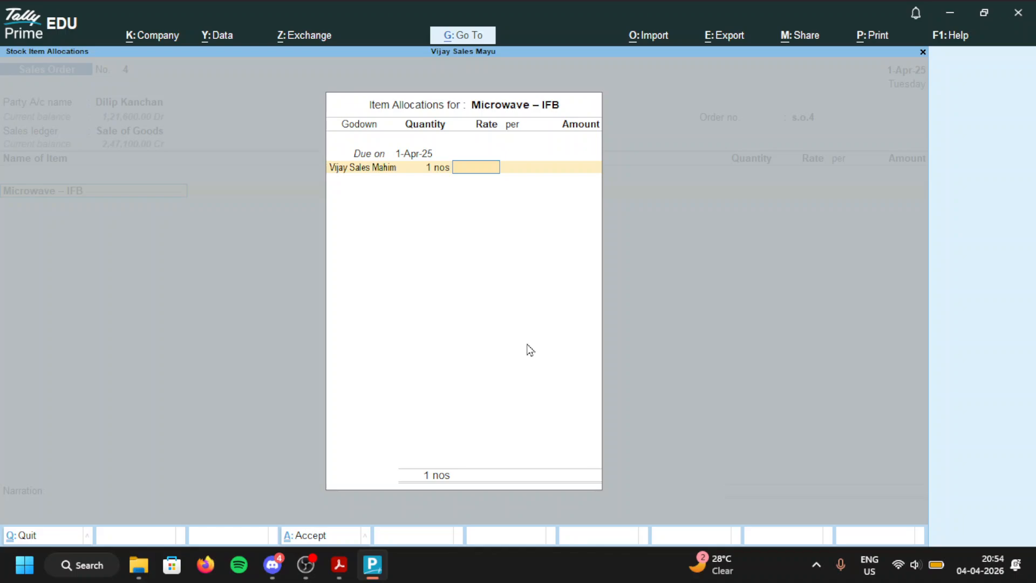
text(38000)
key(Return)
key(Return)
key(Return)
key(Return)
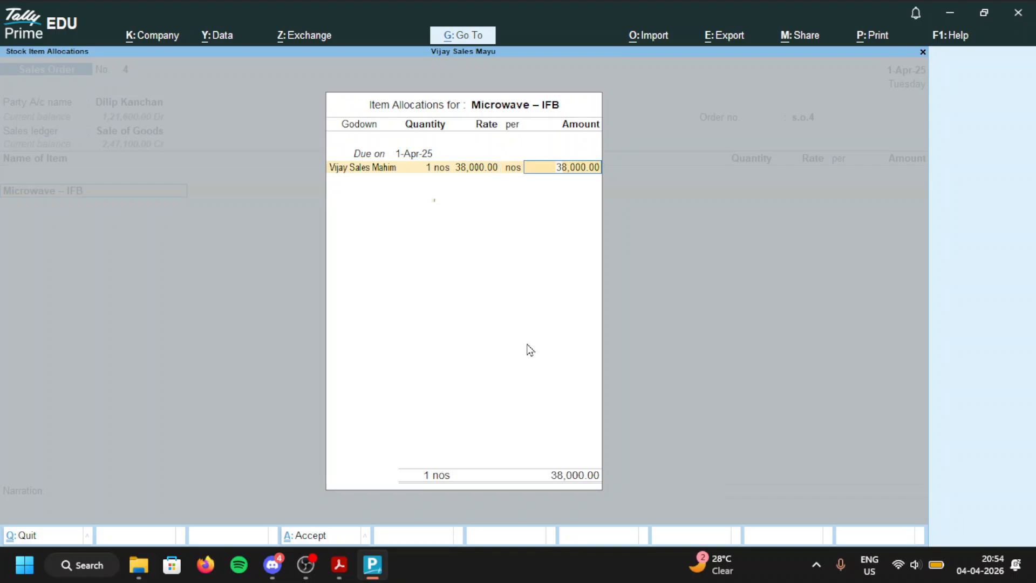
key(Return)
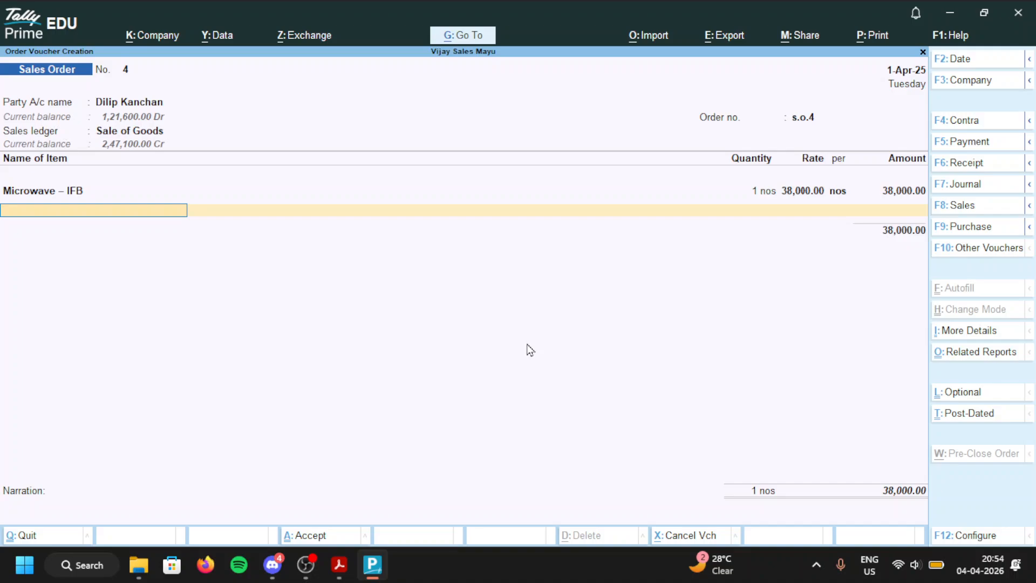
Step: Add Tablet – Samsung as the second item, due on 1-Apr-25 from the Vijay Sales Mahim godown
text(Sam)
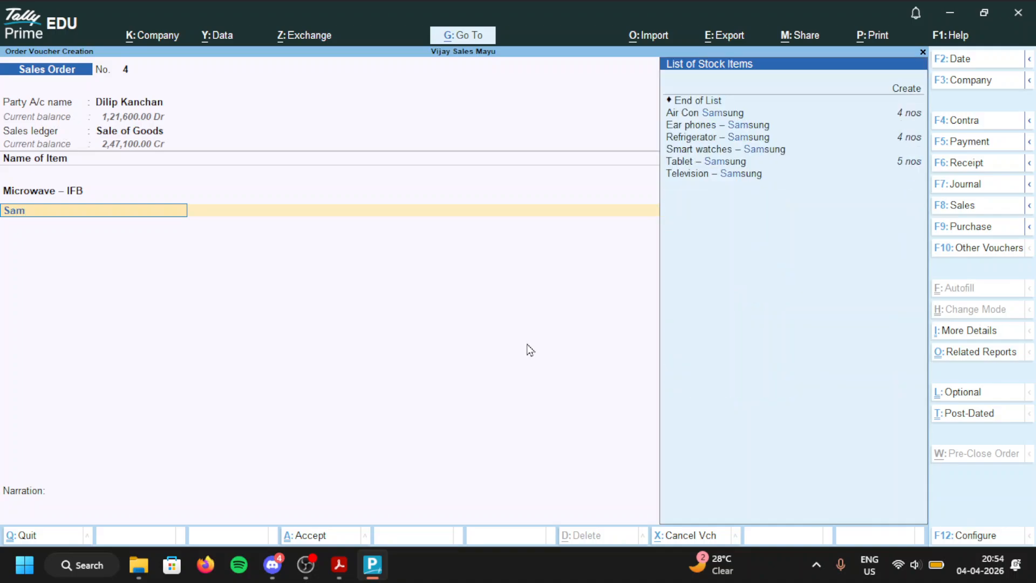
key(Down)
key(Down)
key(Down)
key(Down)
key(Down)
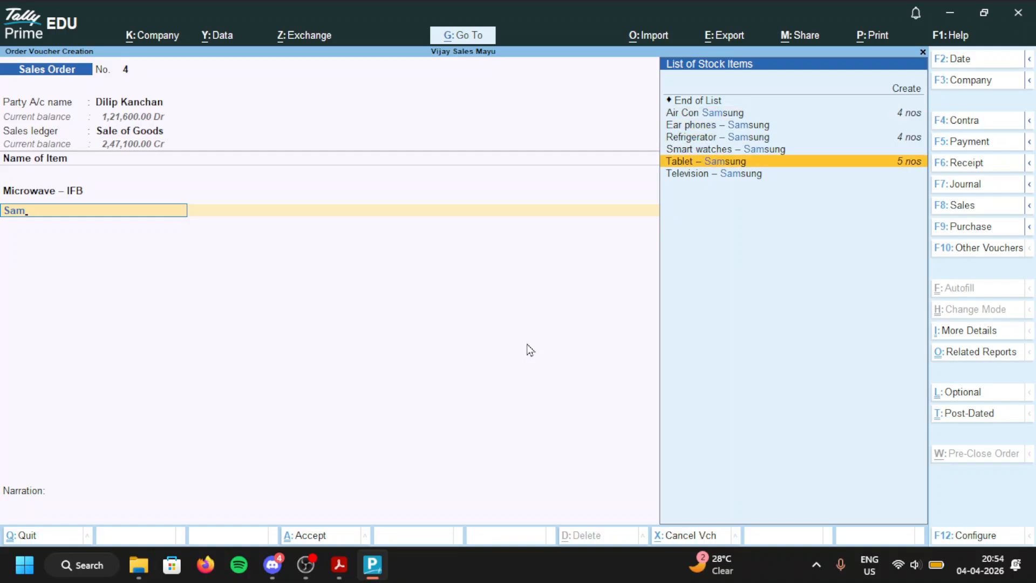
key(Return)
key(Return)
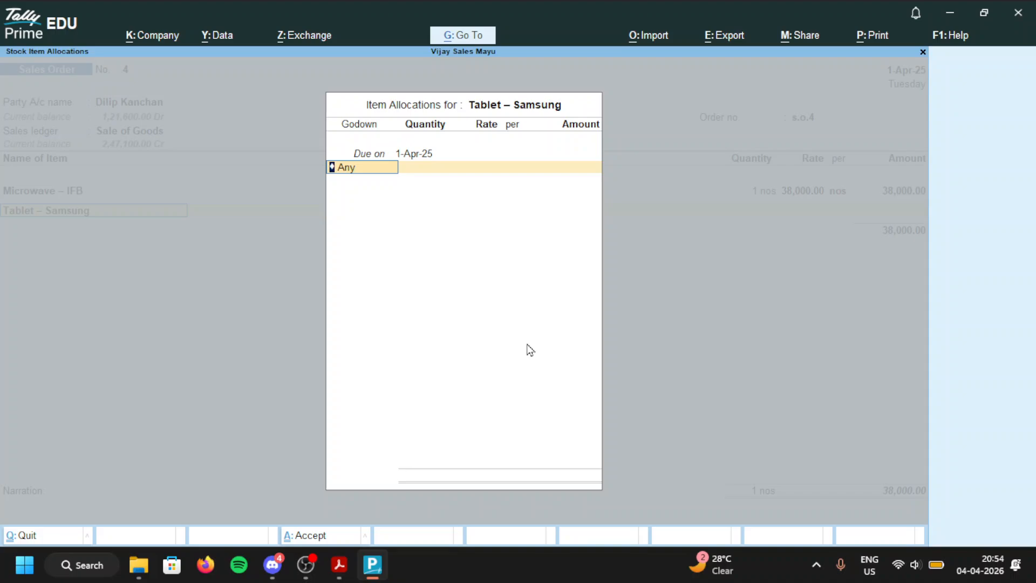
text(Mahim)
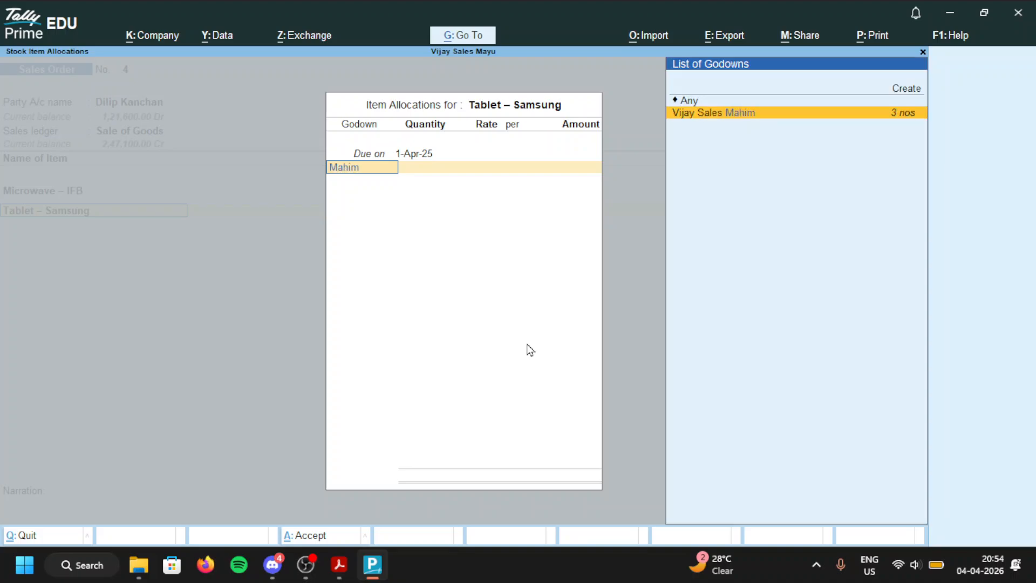
key(Return)
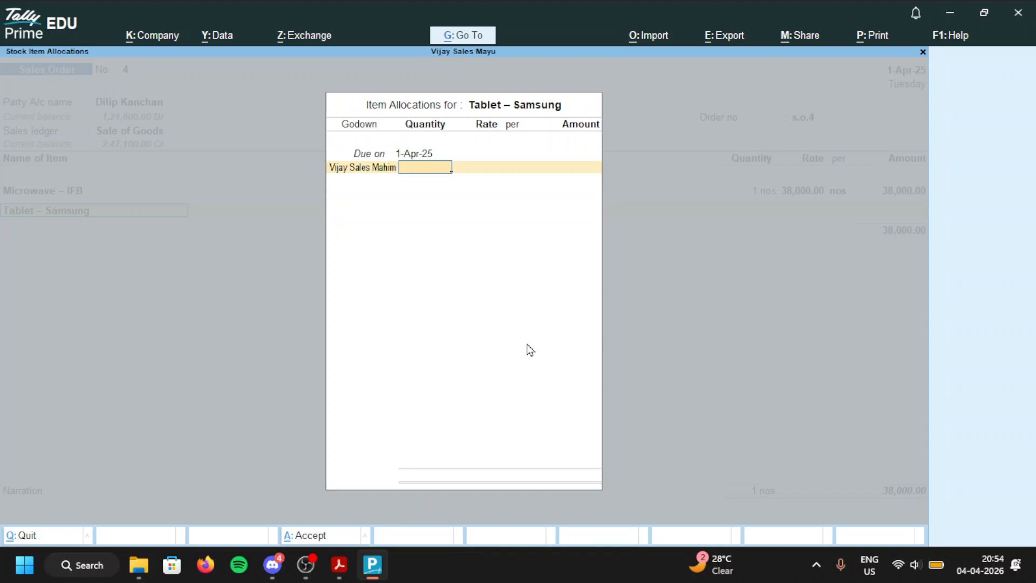
Step: Allocate 2 nos of the Samsung tablet at a rate of 33,000 and complete its item allocation
text(2)
key(Return)
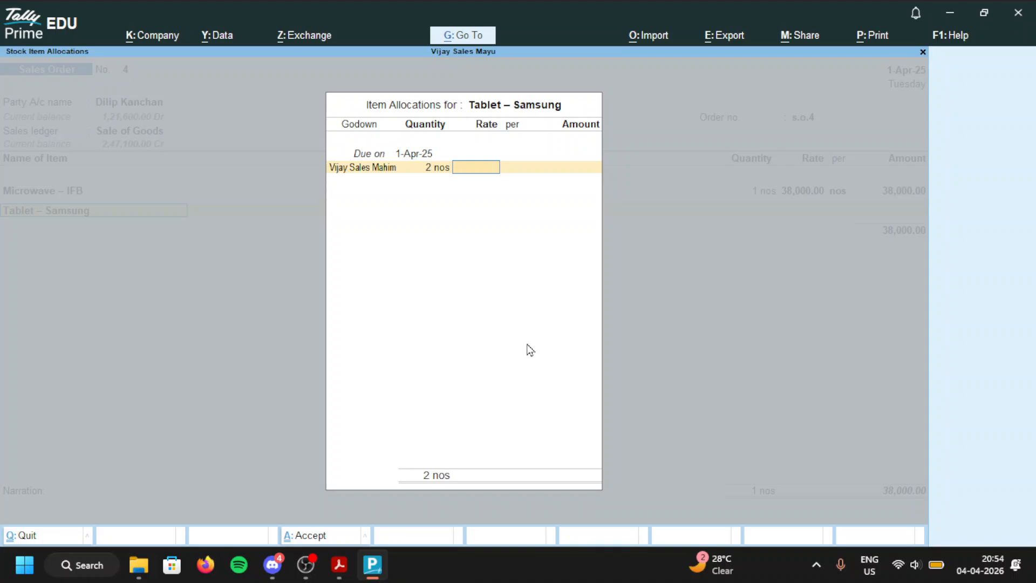
text(33000)
key(Return)
key(Return)
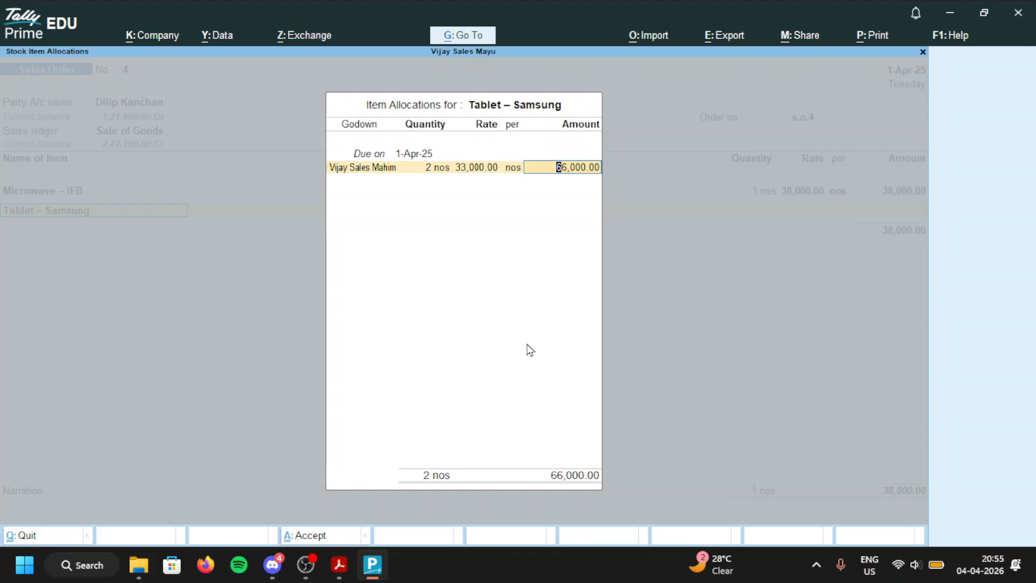
key(Return)
key(Return)
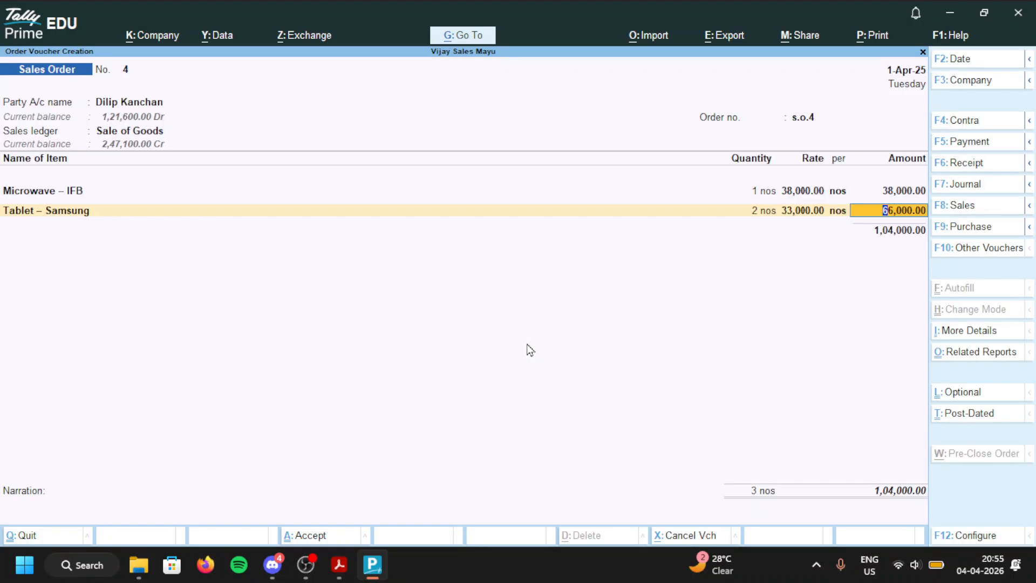
key(Return)
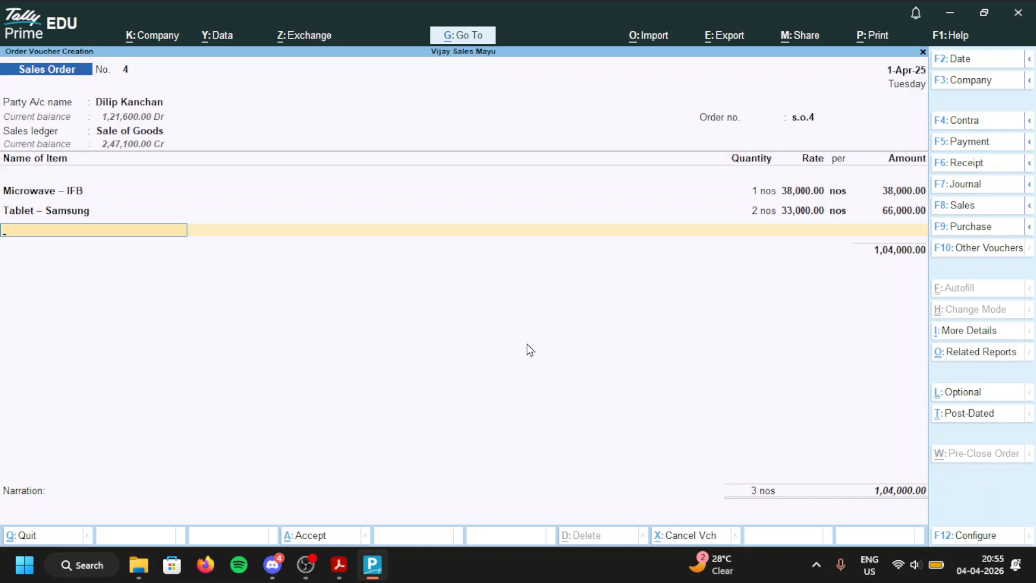
Step: Add Ear phones – Skull Candy as the third item, due on 1-Apr-25 from the Vijay Sales Mahim godown
text(Sk)
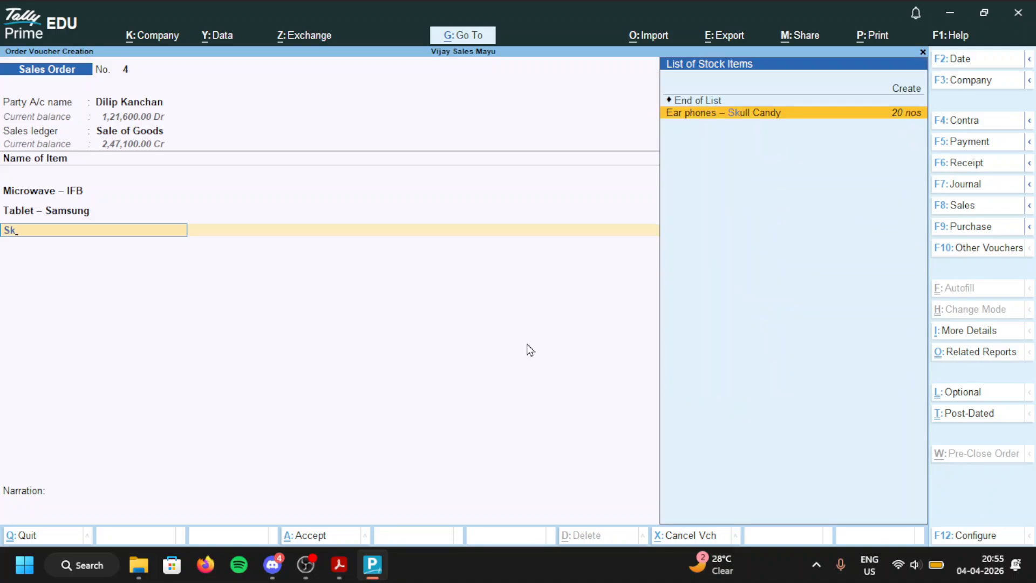
key(Return)
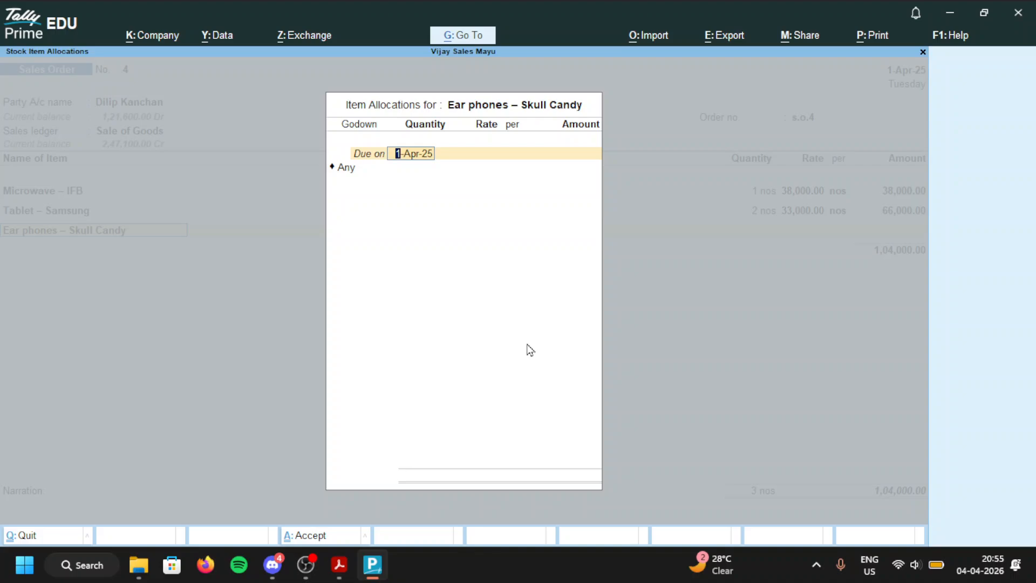
key(Return)
text(Mah)
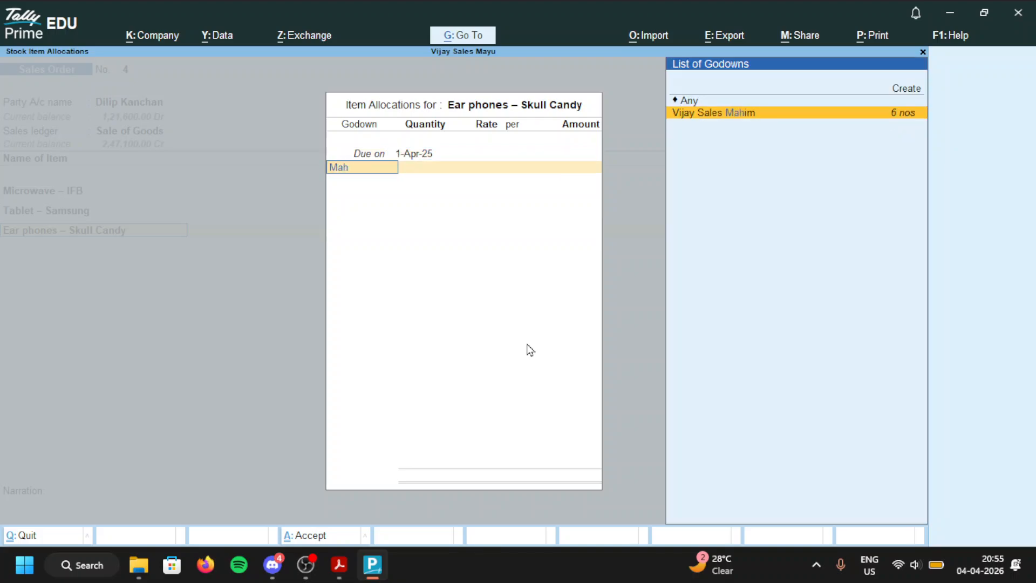
key(Return)
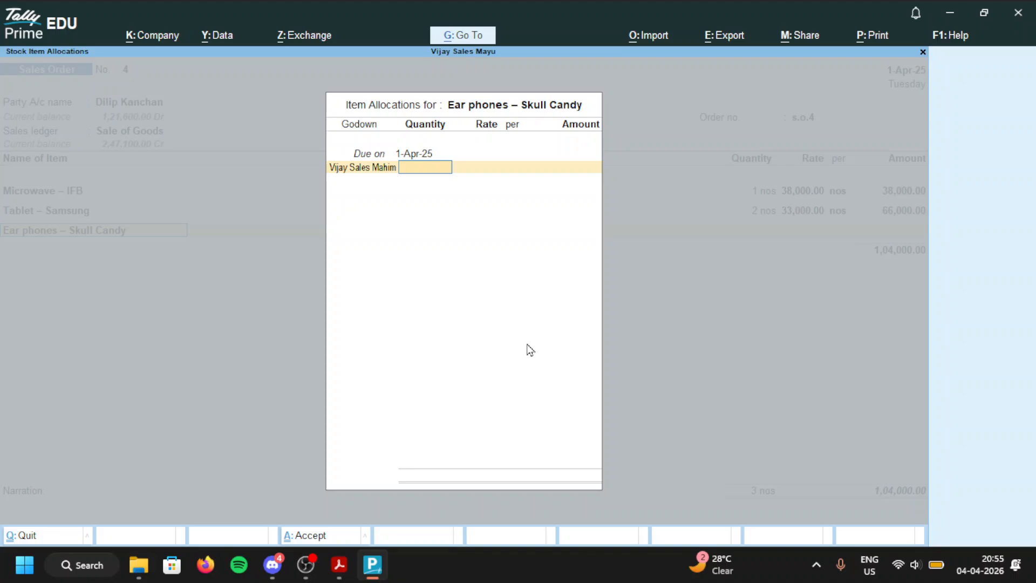
Step: Allocate 2 nos of the Skull Candy ear phones at a rate of 3,300 and complete the item allocation
text(2)
key(Return)
text(3300)
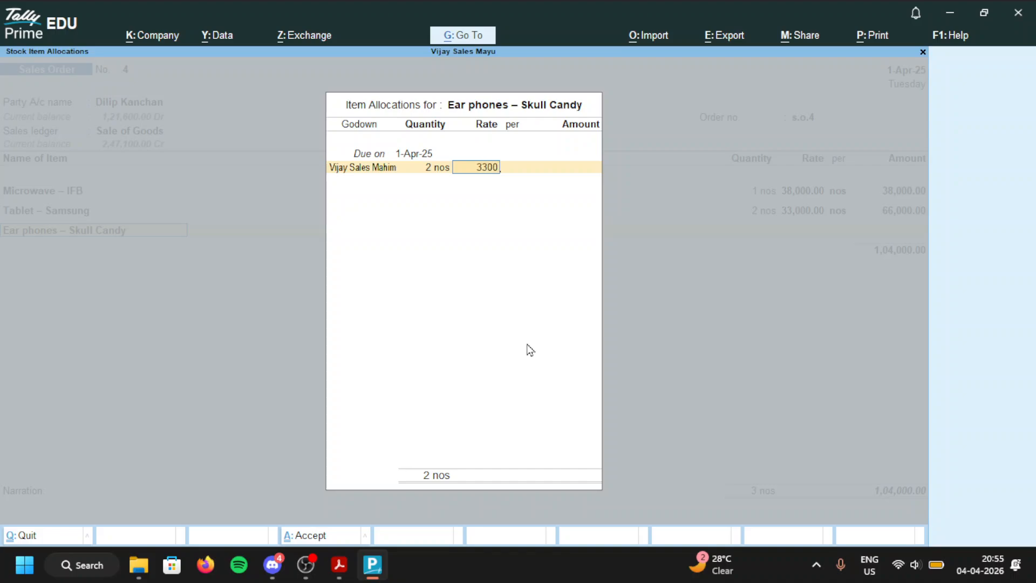
key(Return)
key(Return)
key(Return)
key(Return)
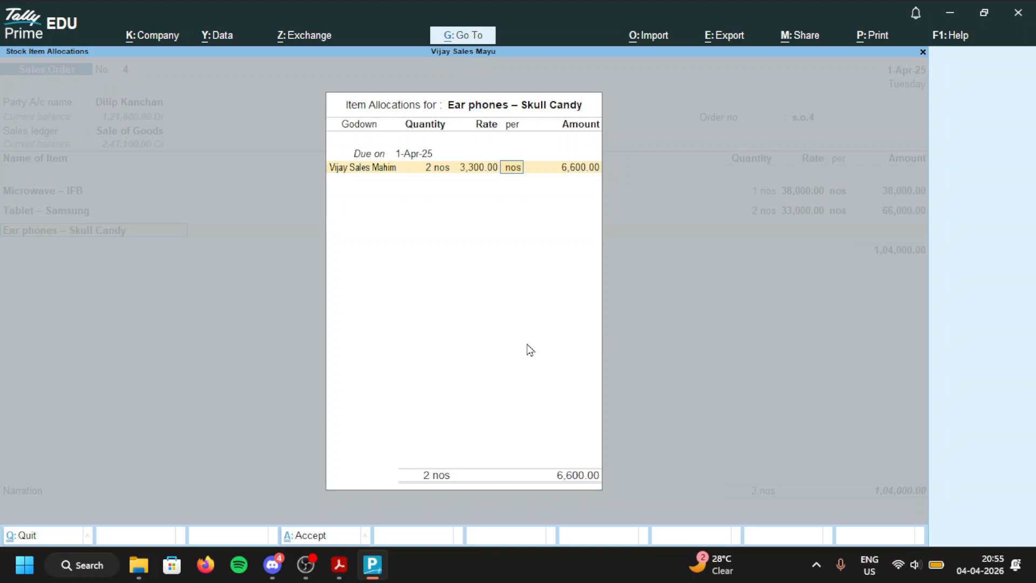
key(Return)
key(Return)
key(Return)
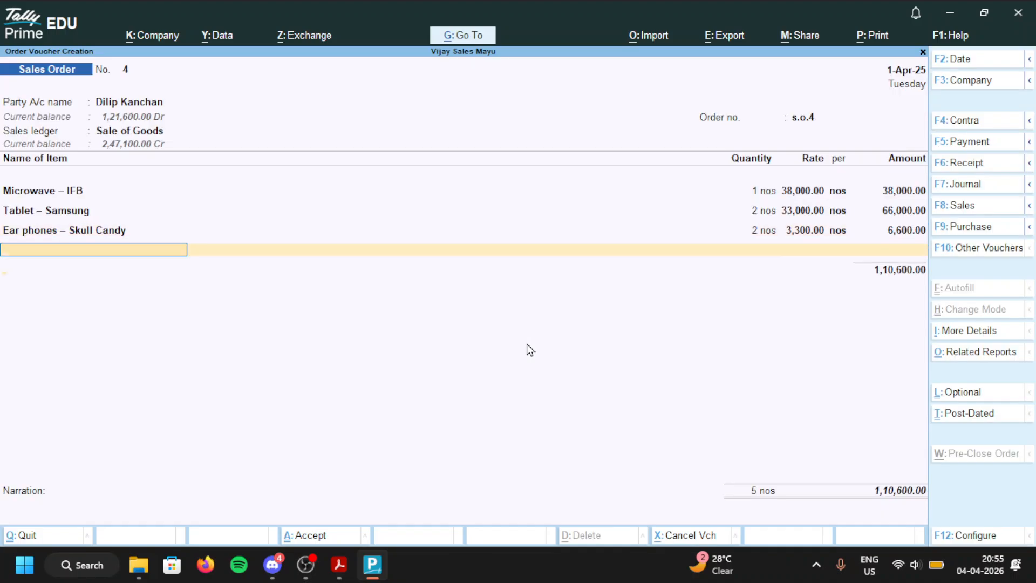
Step: End the item list and save sales order s.o.4 with an empty narration
key(Return)
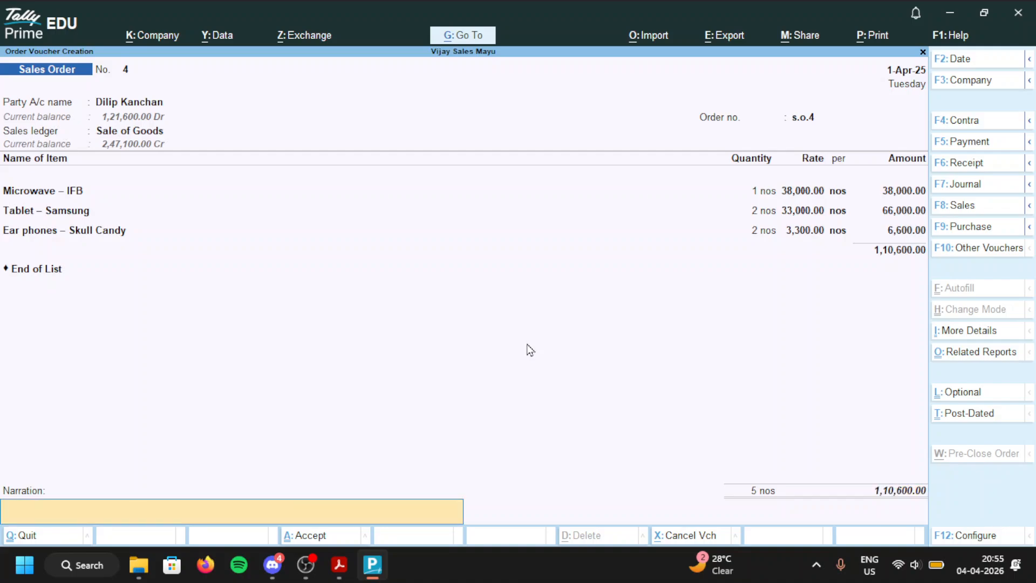
key(Return)
key(Return)
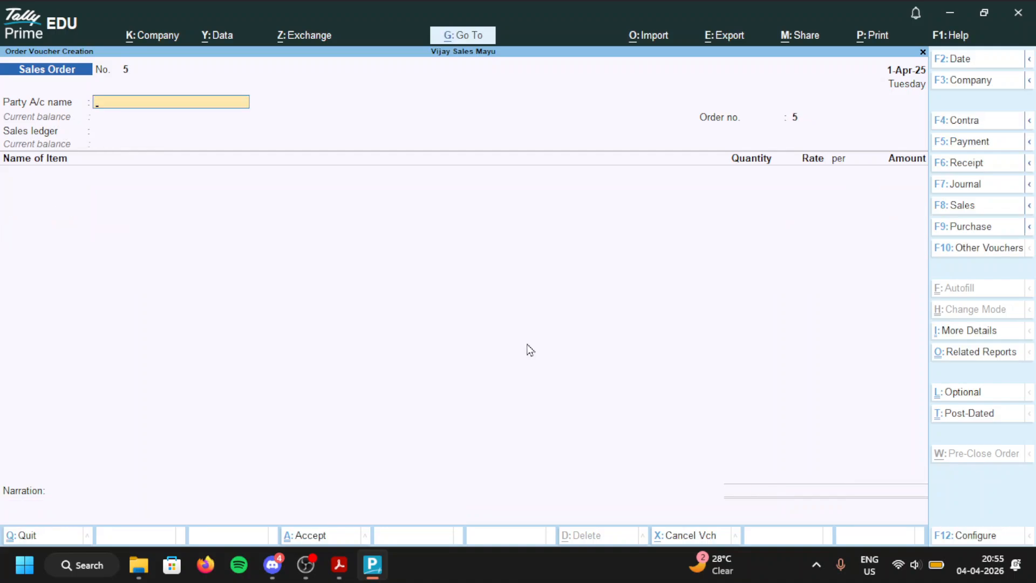
Step: Start a delivery note for the customer of sales order s.o.3, link it to that order and accept the dispatch and party details
key(alt)
key(alt+F8)
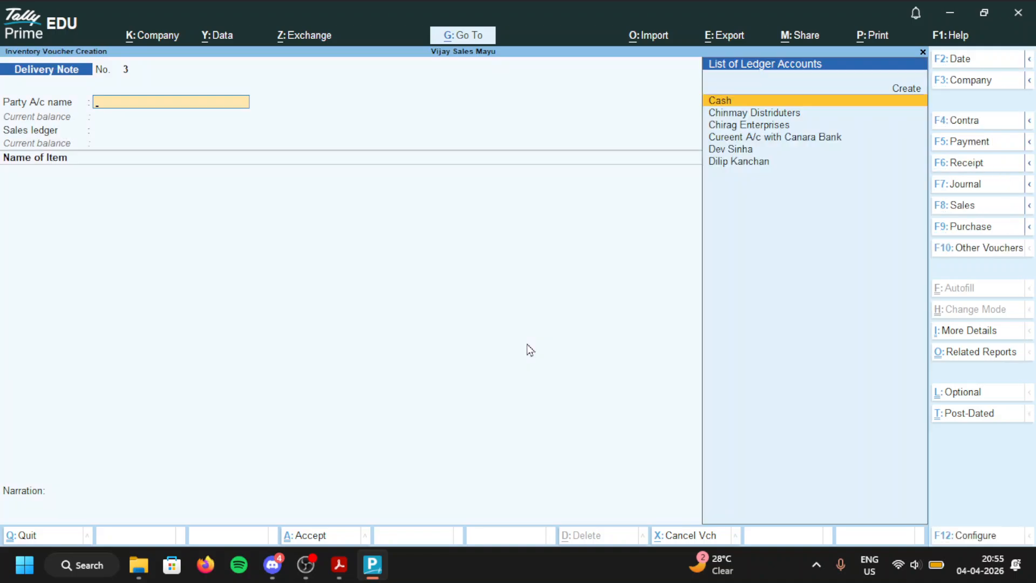
text(De)
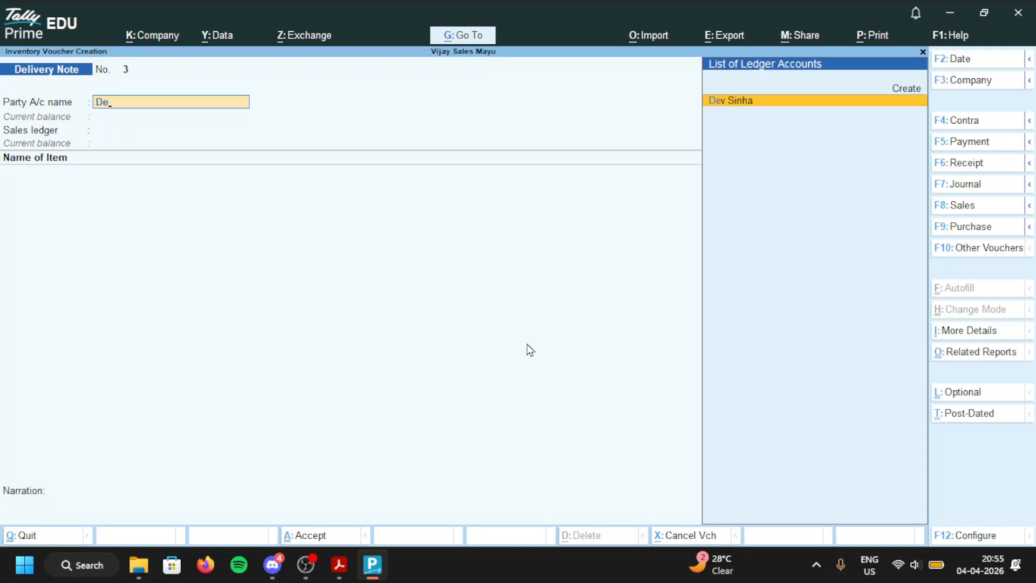
text(v)
key(Return)
key(Down)
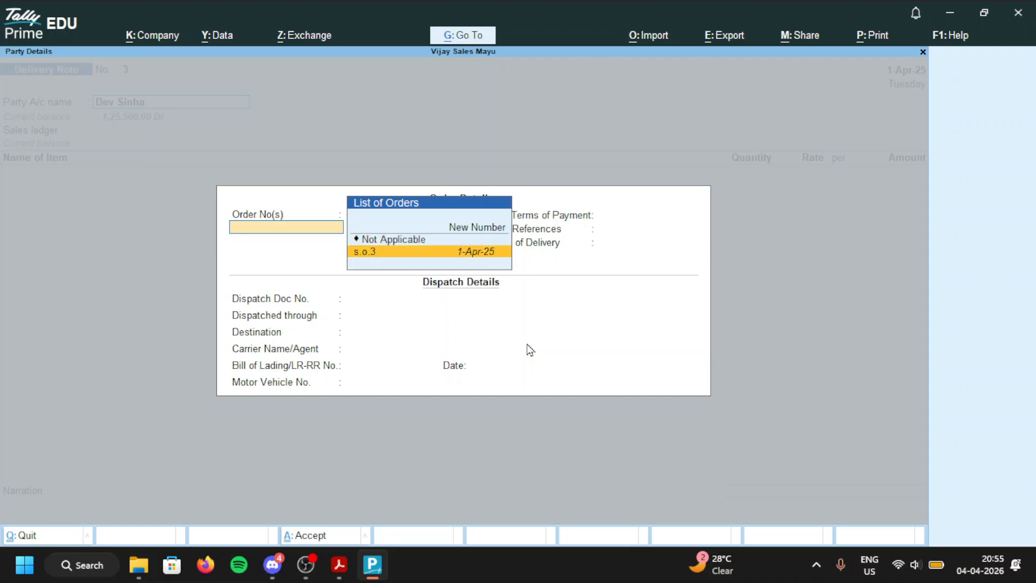
key(Return)
key(Return)
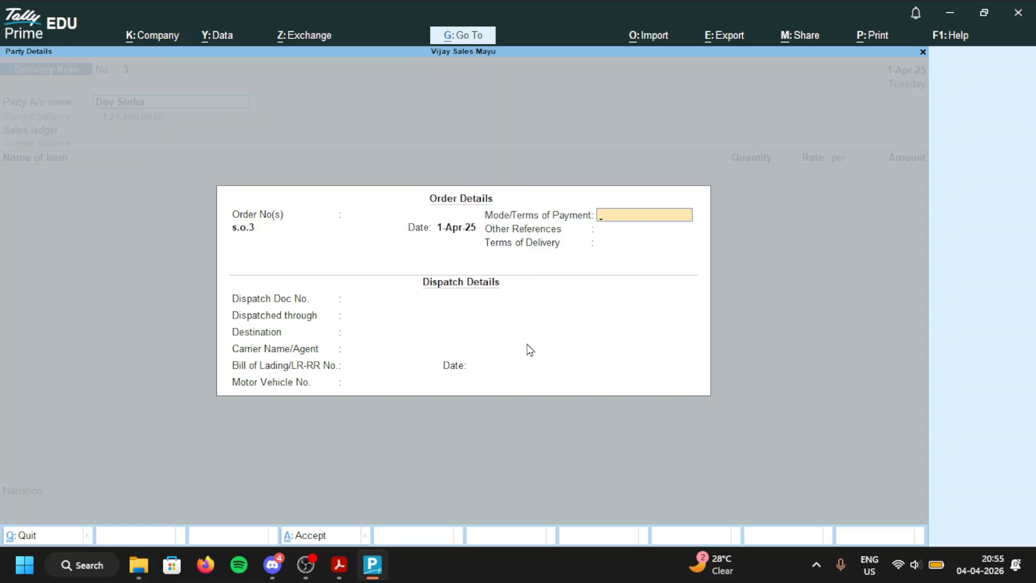
key(ctrl+a)
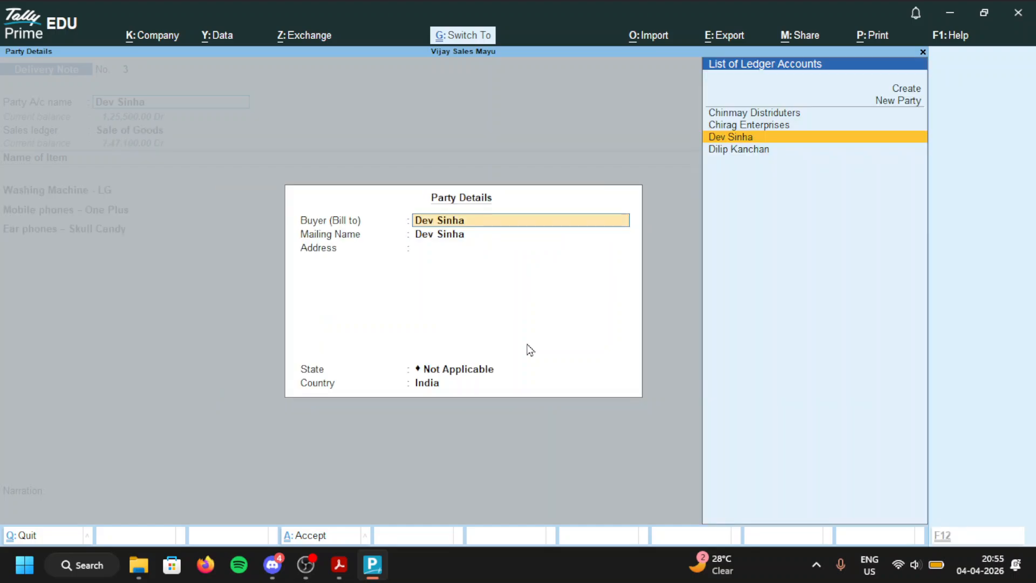
key(ctrl+a)
Step: Accept the Washing Machine - LG allocation in the delivery note with tracking number 3
key(Return)
key(Return)
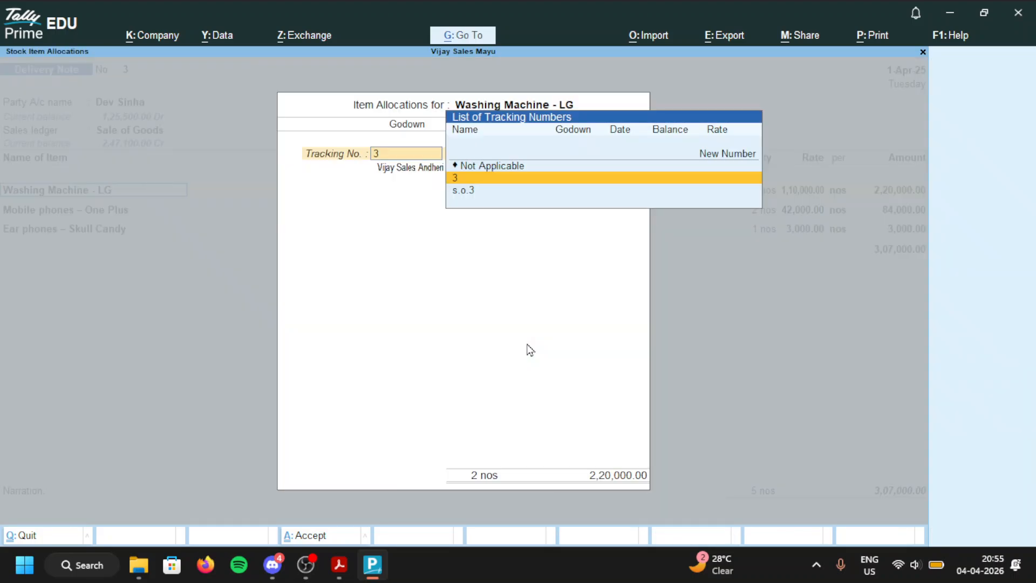
key(Return)
key(Return)
key(Return)
key(Return)
key(Return)
key(Return)
key(Return)
key(Return)
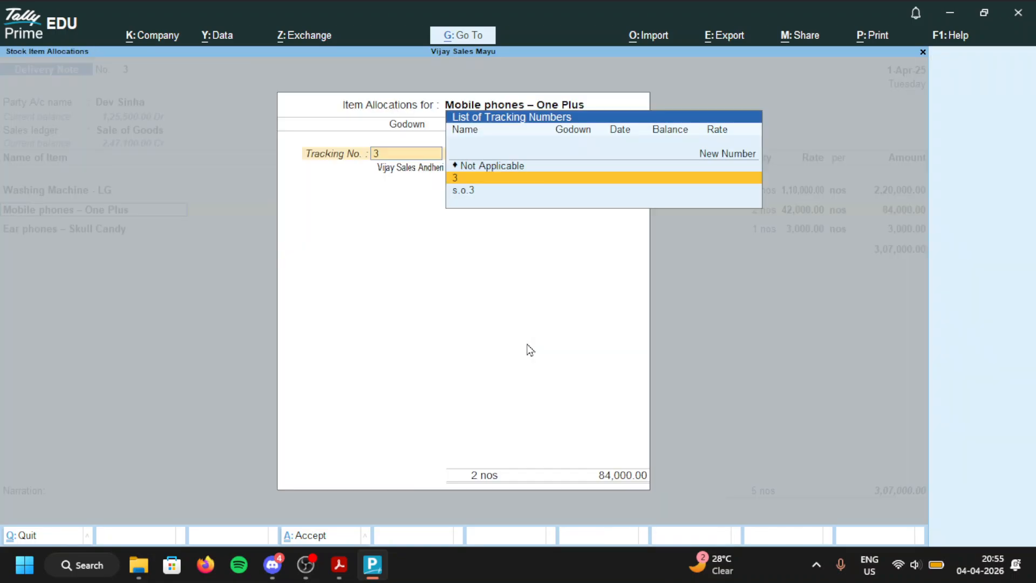
Step: Accept the Mobile phones – One Plus allocation with tracking number 3 from the Vijay Sales Andheri godown
key(Return)
key(Return)
key(Return)
key(Return)
Step: Accept the Ear phones – Skull Candy allocation with tracking number 3 against order s.o.3 and end the item list
key(Return)
key(Return)
key(Return)
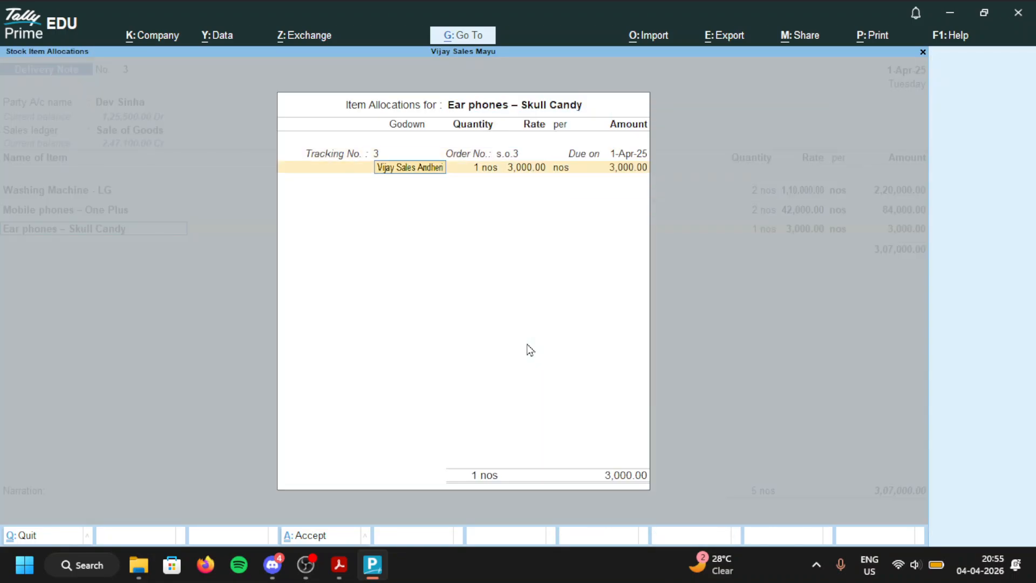
key(Return)
key(Return)
key(Return)
key(Return)
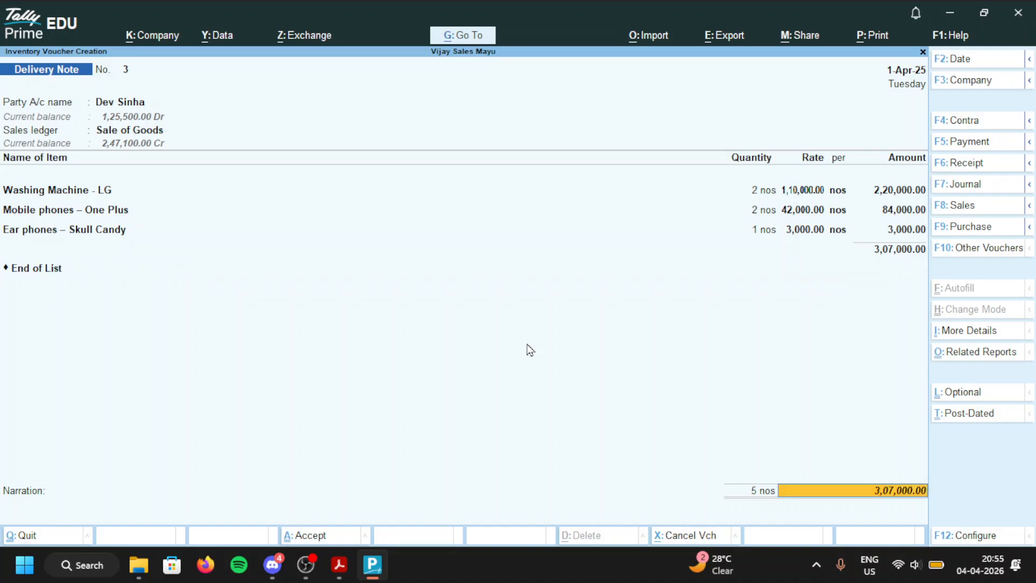
Step: Leave the narration empty and save delivery note 3
key(Return)
key(Return)
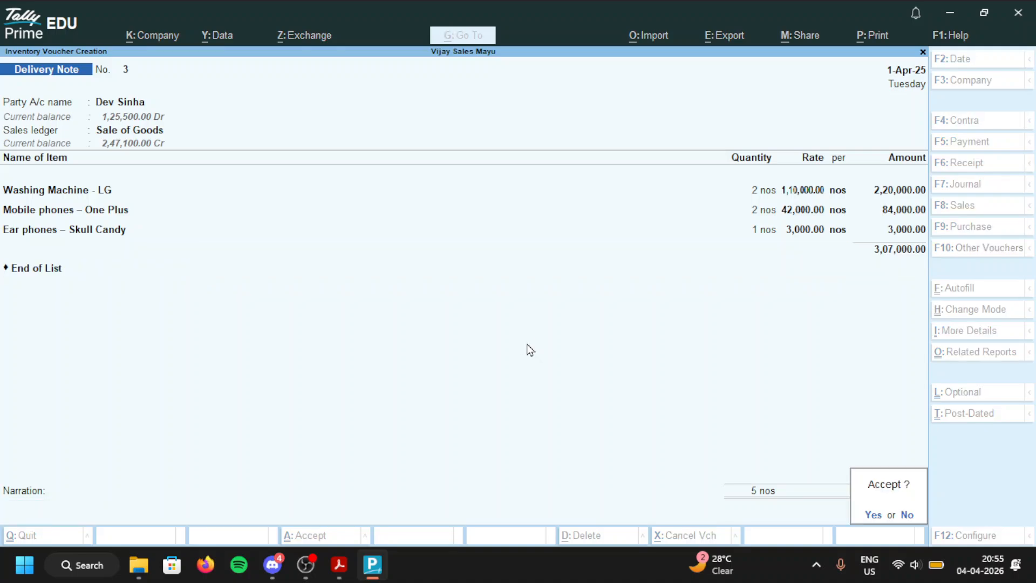
key(Return)
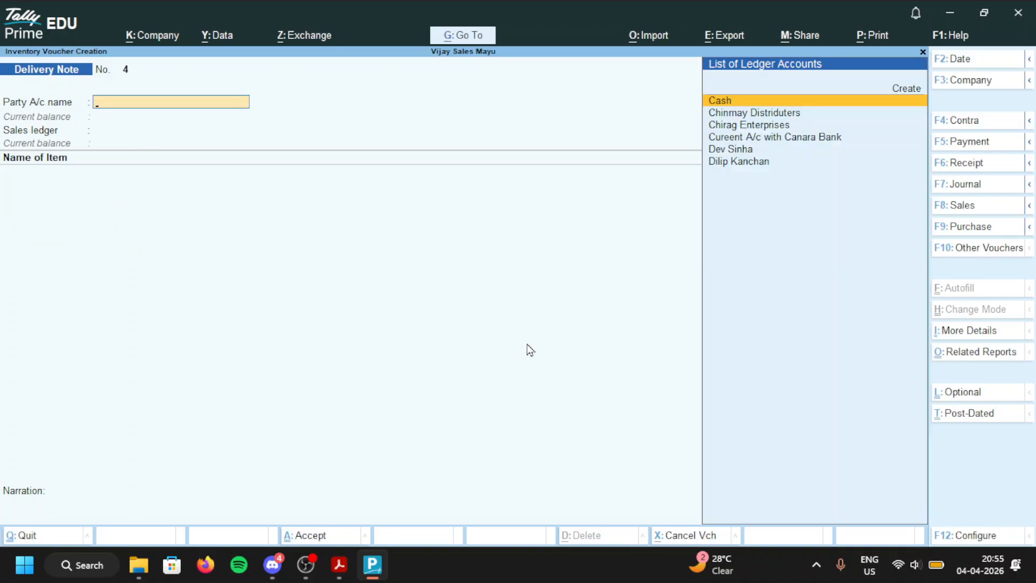
Step: Create a delivery note for the customer of sales order s.o.4, link it to that order and accept the party details
key(Down)
key(Down)
key(Down)
key(Down)
key(Down)
key(Return)
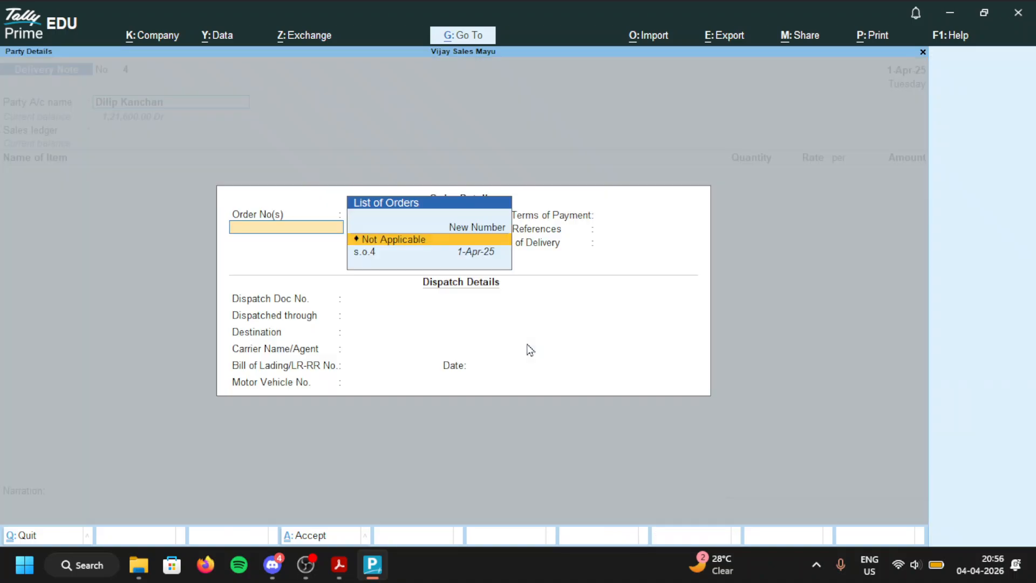
key(Down)
key(Return)
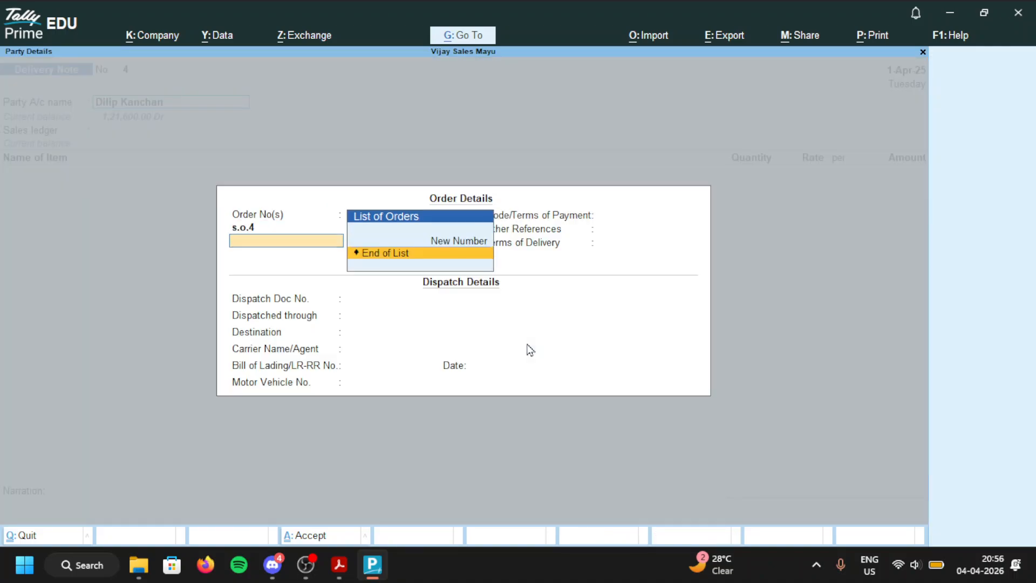
key(Return)
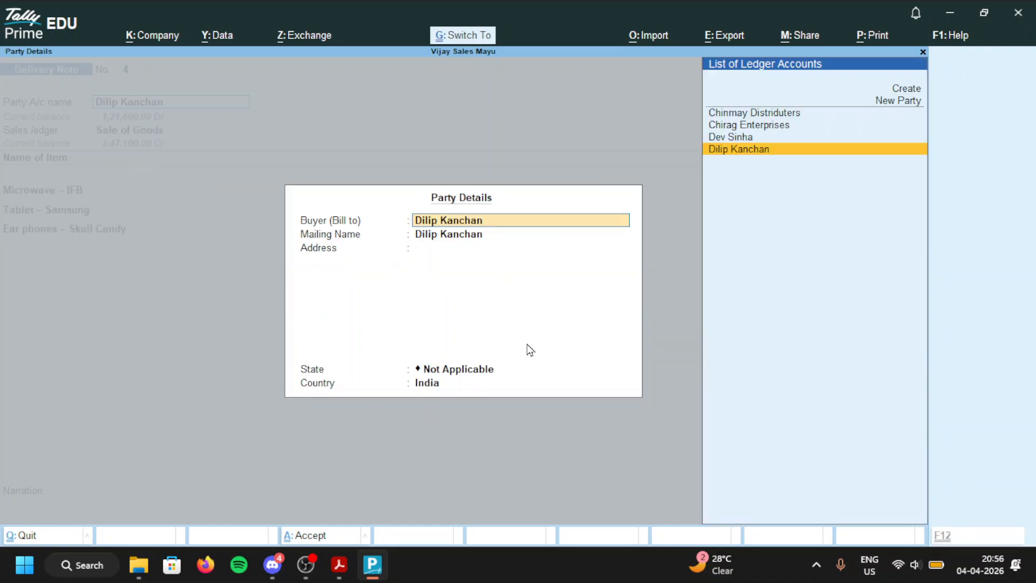
key(Return)
key(Return)
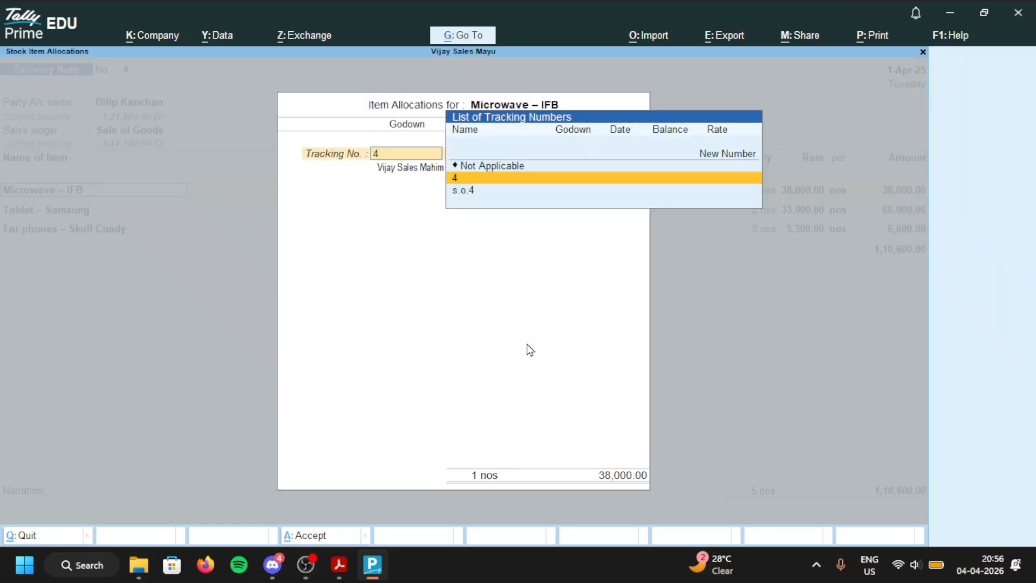
Step: Accept the Microwave – IFB allocation in the delivery note with tracking number 4 from the Vijay Sales Mahim godown
key(Return)
key(Return)
key(Return)
key(Return)
key(Return)
key(Return)
key(Return)
key(Return)
key(Return)
key(Return)
key(Return)
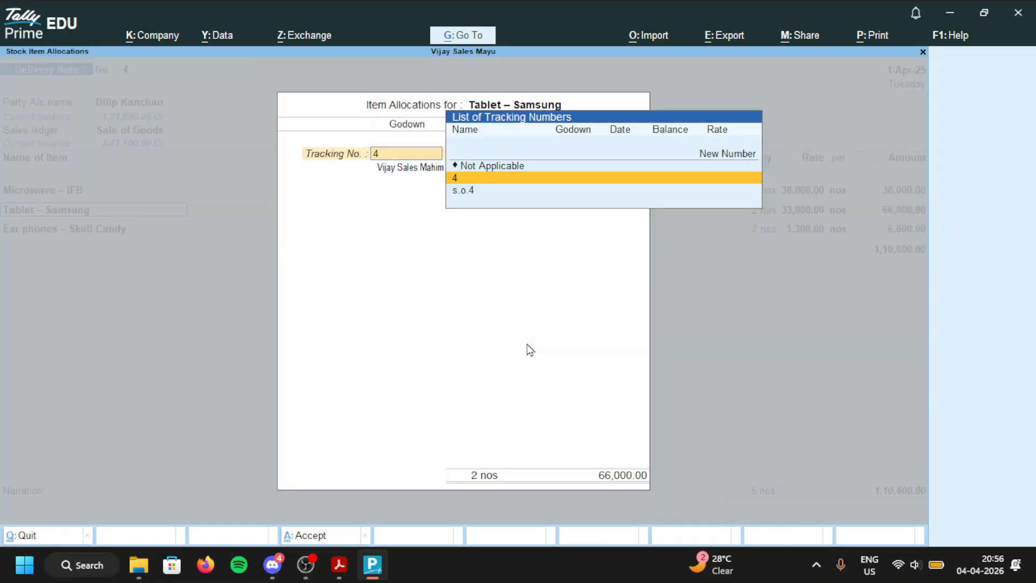
Step: Accept the Tablet – Samsung allocation with tracking number 4 from the Vijay Sales Mahim godown
key(Return)
key(Return)
key(Return)
key(Return)
key(Return)
key(Return)
key(Return)
Step: Accept the Ear phones – Skull Candy allocation with tracking number 4 against order s.o.4 and save the delivery note
key(Return)
key(Return)
key(Return)
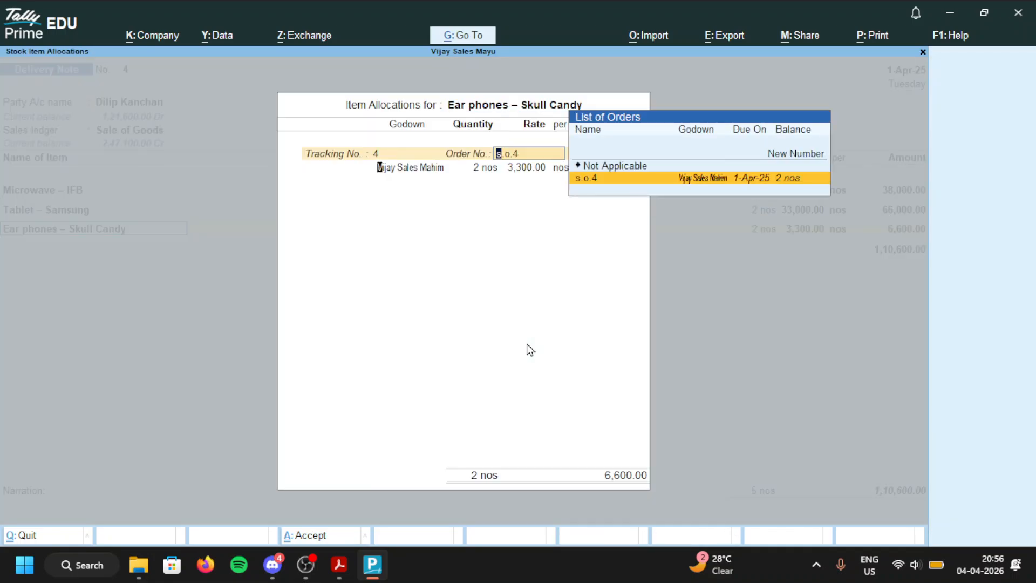
key(Return)
key(Return)
key(Return)
key(Return)
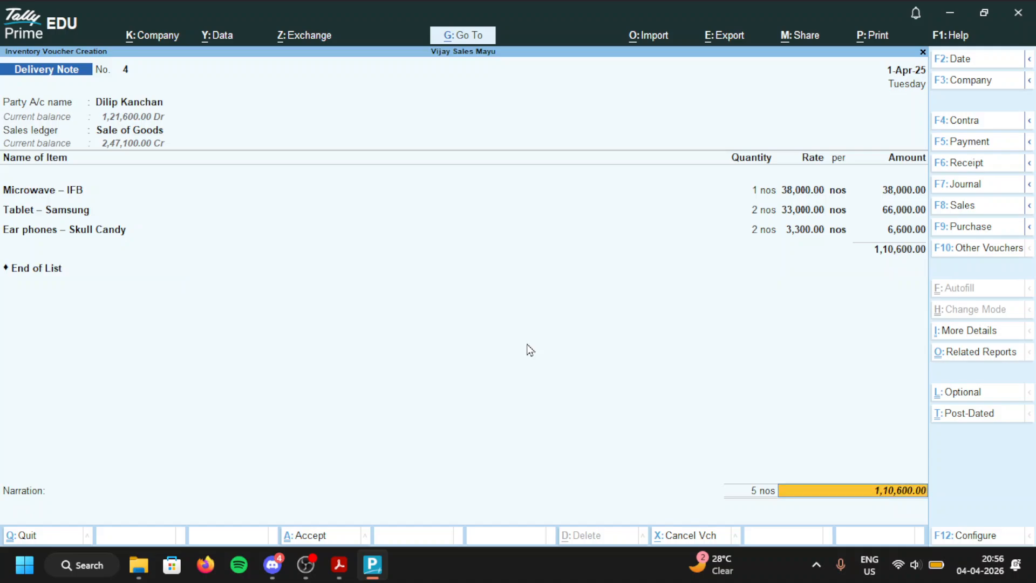
key(Return)
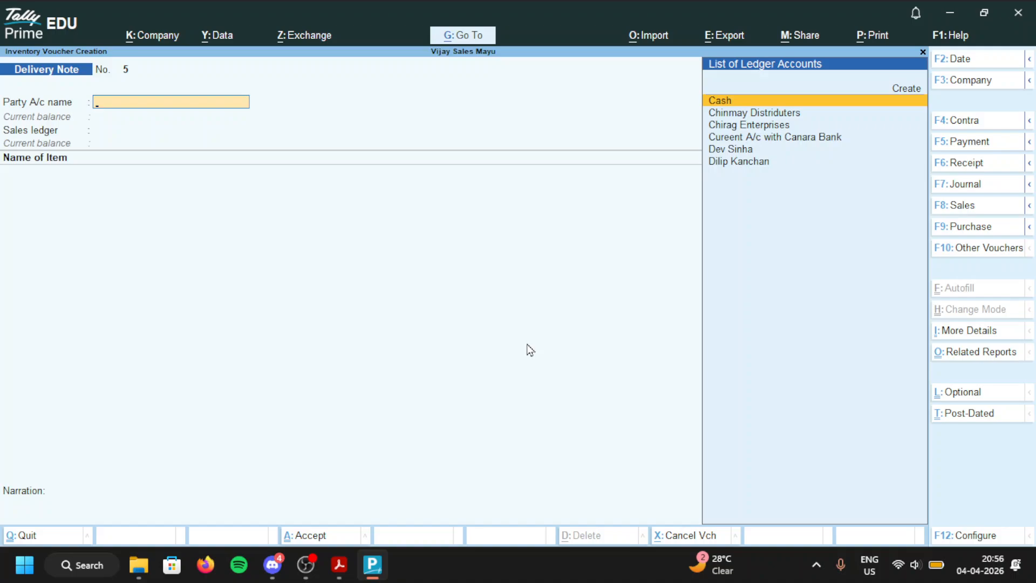
Step: Start a sales voucher for the customer of delivery note 3, link it to that note dated 1-Apr-25 and accept the party details
key(F8)
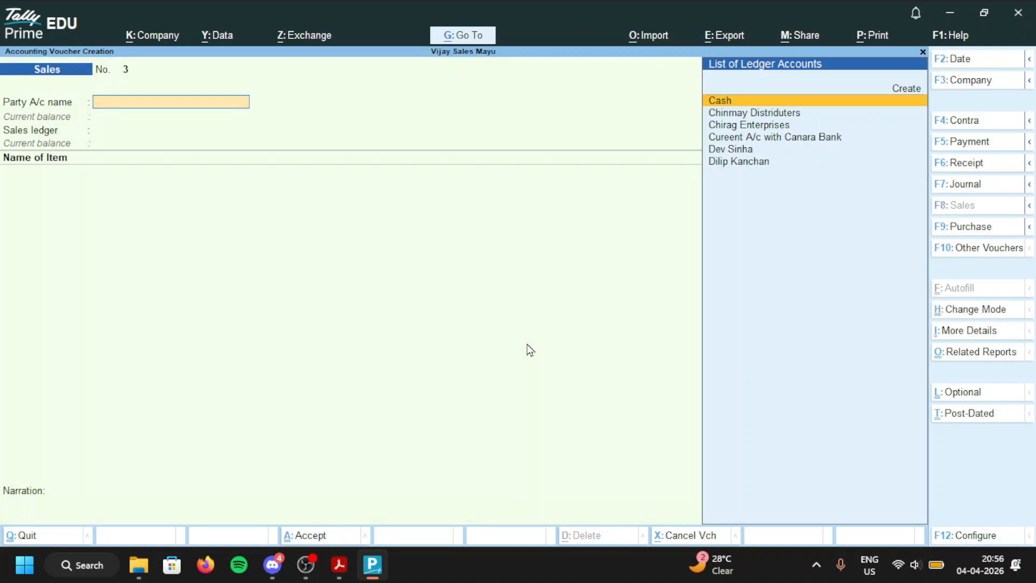
text(De)
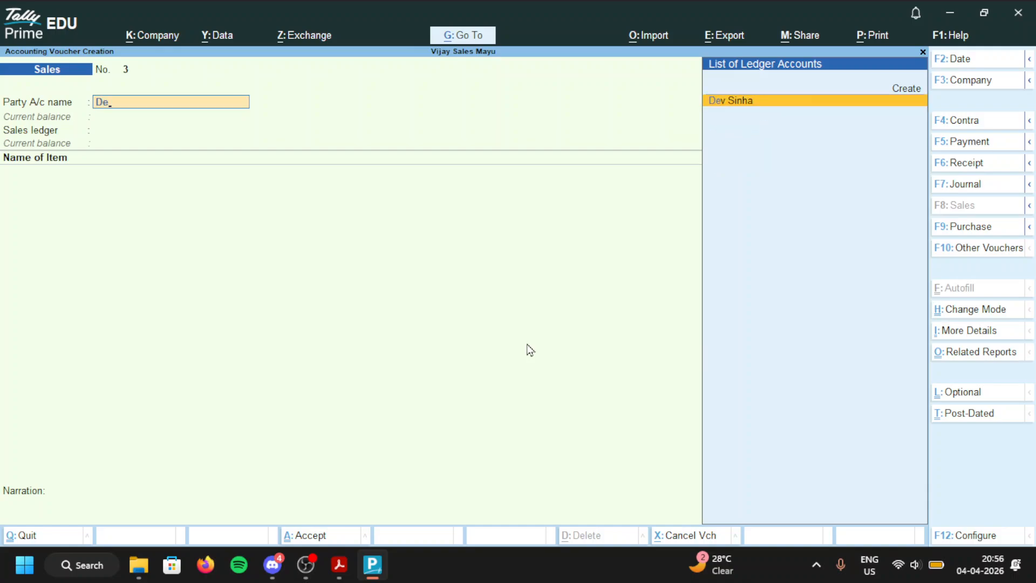
key(Return)
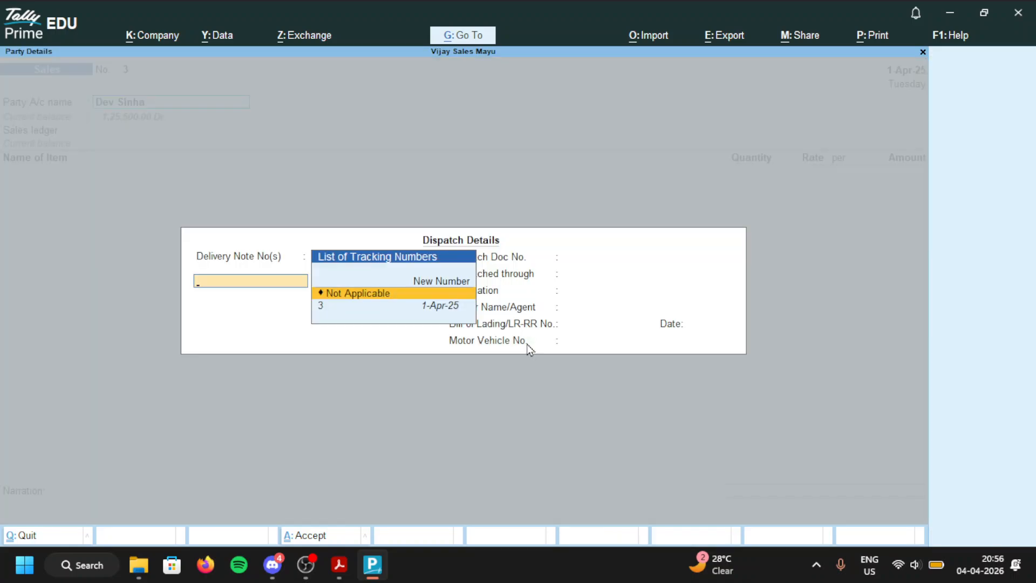
key(Down)
key(Return)
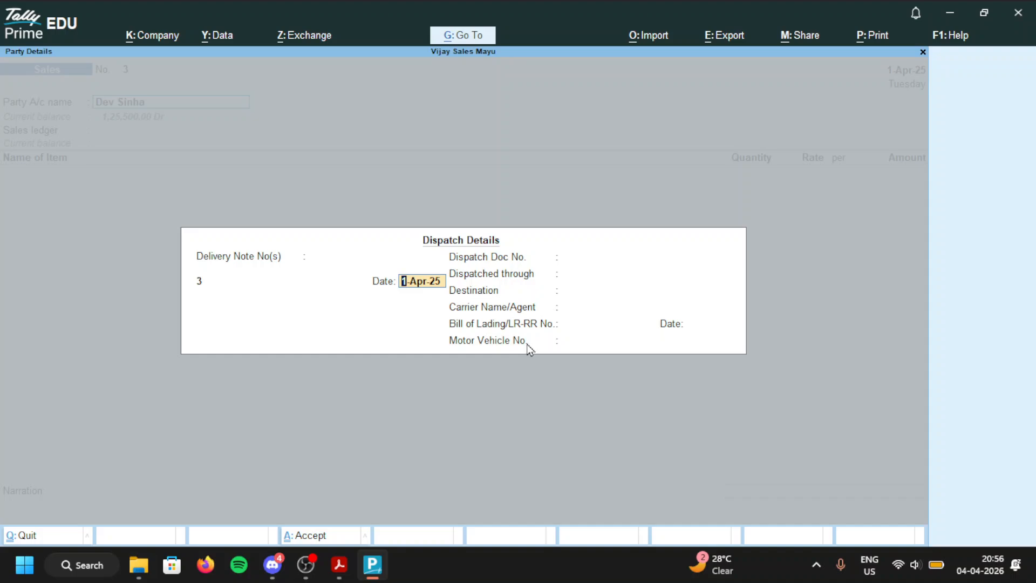
key(ctrl+a)
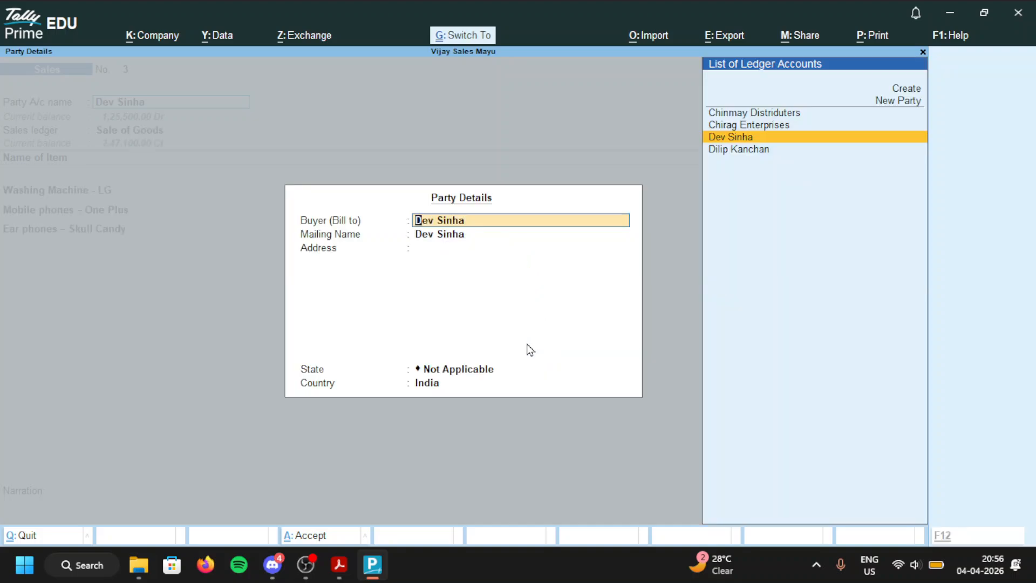
key(ctrl+a)
Step: Accept the Washing Machine - LG allocation in the sales voucher with tracking number 3 and order s.o.3
key(Return)
key(Return)
key(Return)
key(Return)
key(Return)
key(Return)
key(Return)
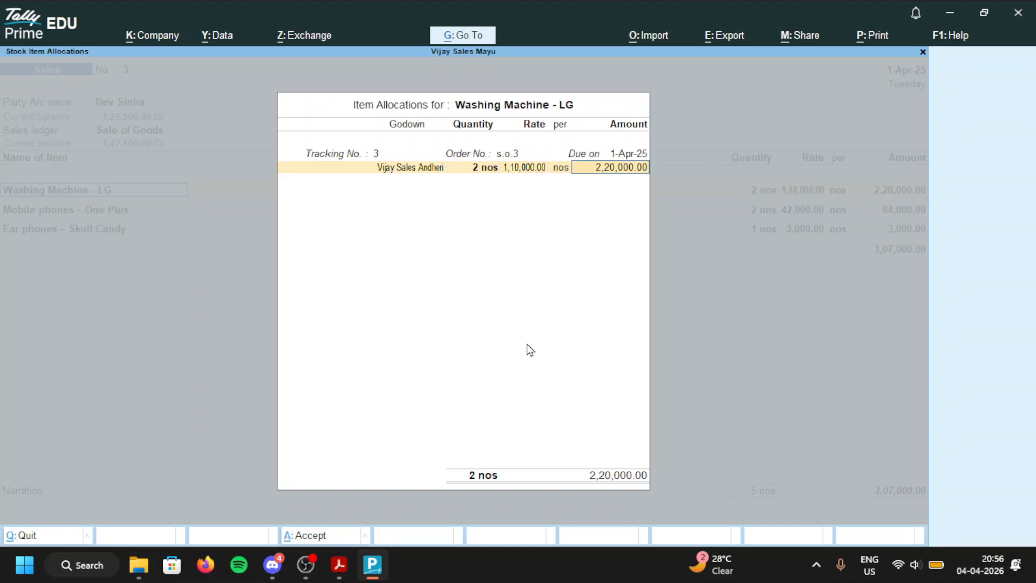
key(Return)
Step: Accept the Mobile phones – One Plus allocation in the sales voucher with tracking number 3 and order s.o.3
key(Return)
key(Return)
key(Return)
key(Return)
key(Return)
key(Return)
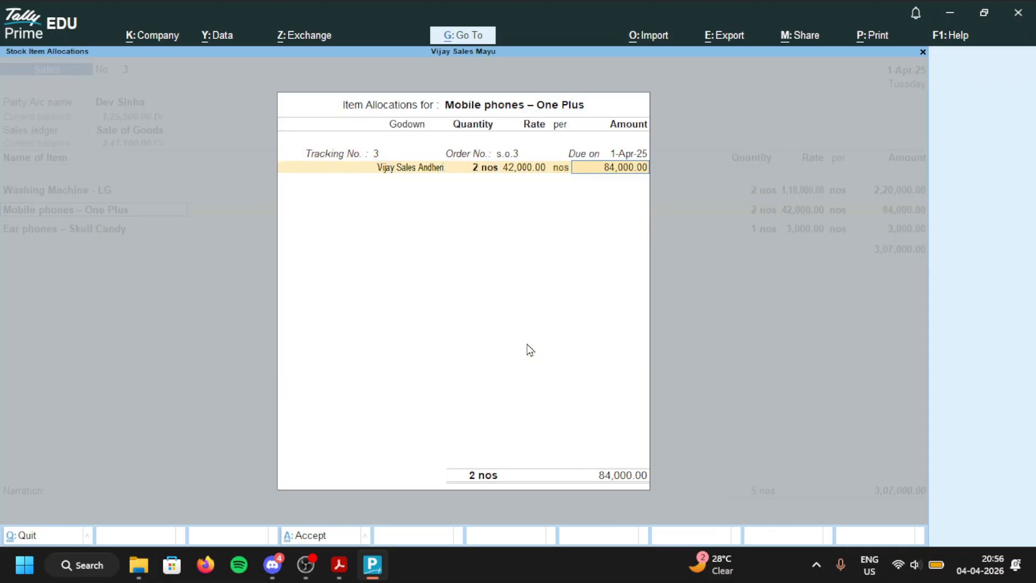
key(Return)
key(Return)
key(Return)
Step: Accept the Ear phones – Skull Candy allocation with tracking number 3 against order s.o.3 and end the item list
key(Return)
key(Return)
key(Return)
key(Return)
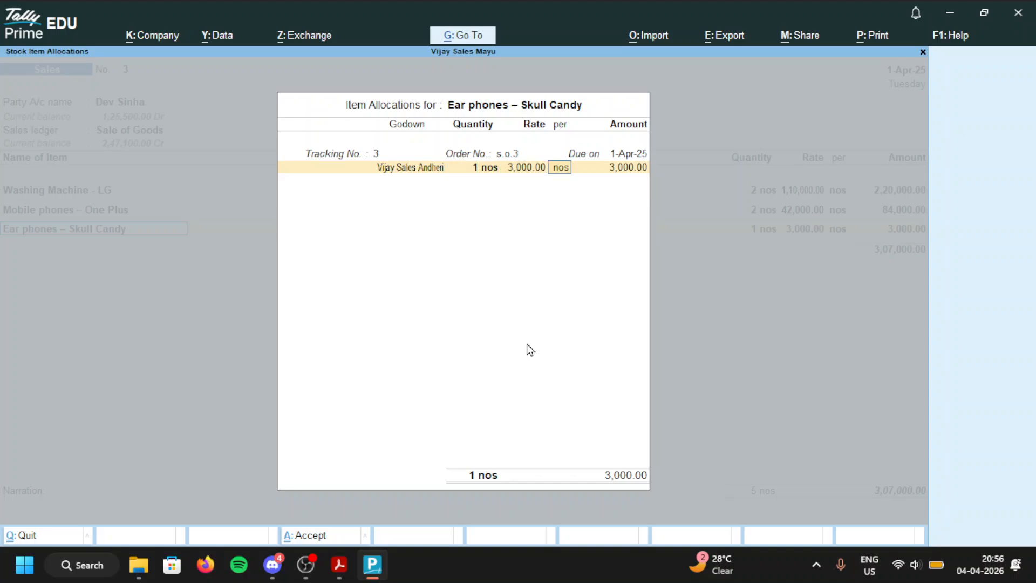
key(Return)
key(Return)
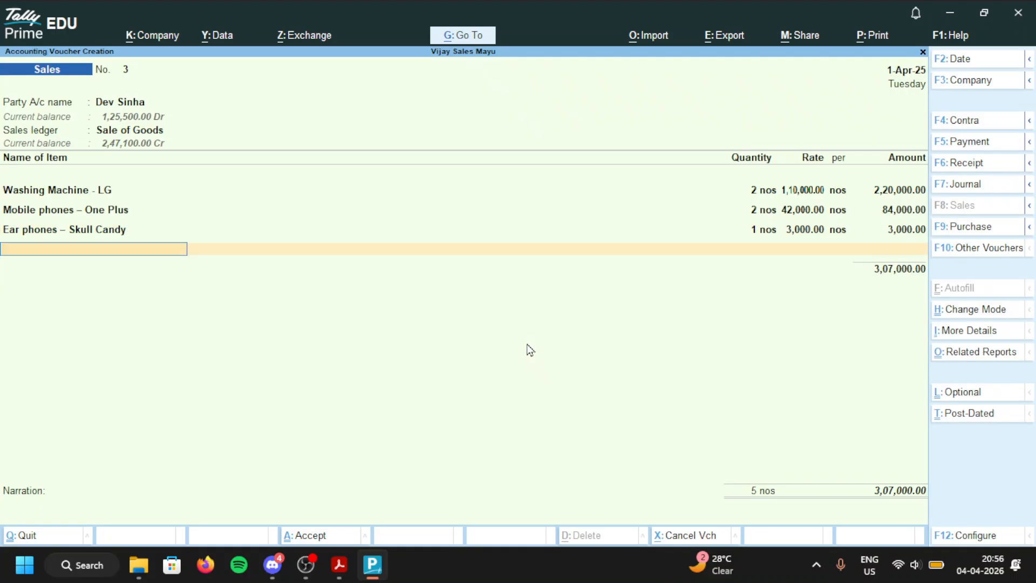
key(Return)
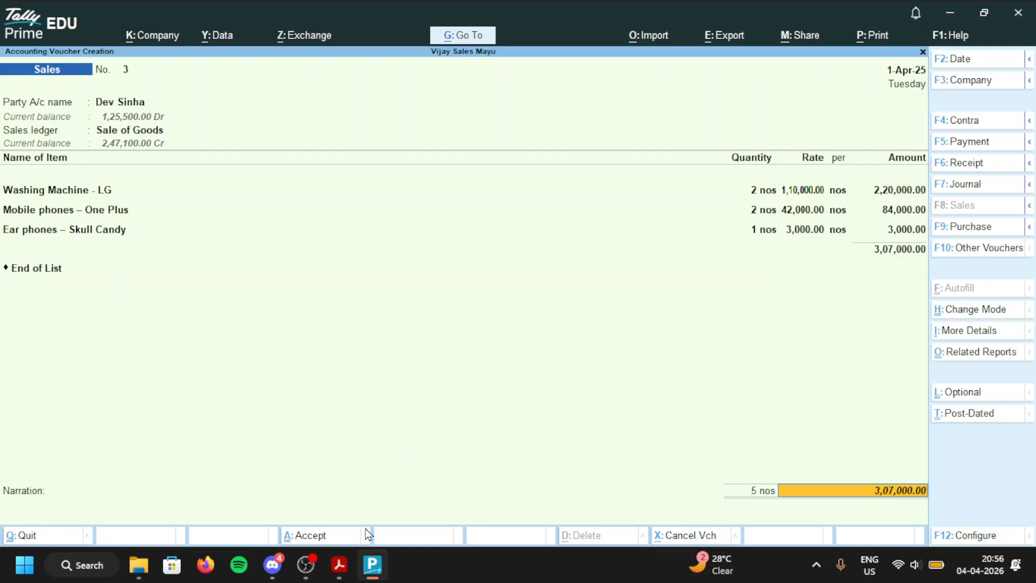
Step: Switch to OBS, unmute both the desktop audio and the microphone, and return to TallyPrime
click(303, 561)
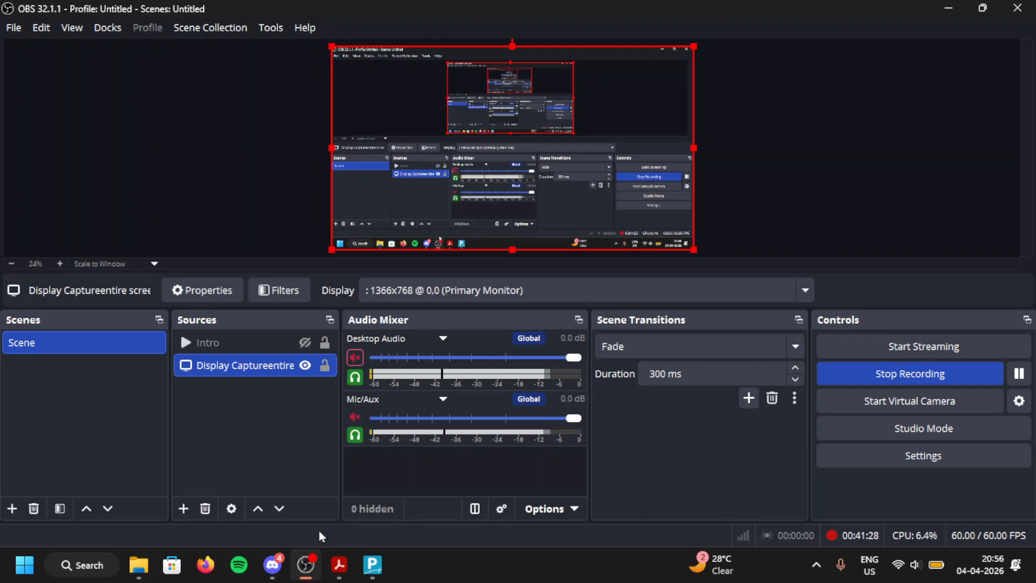
click(355, 357)
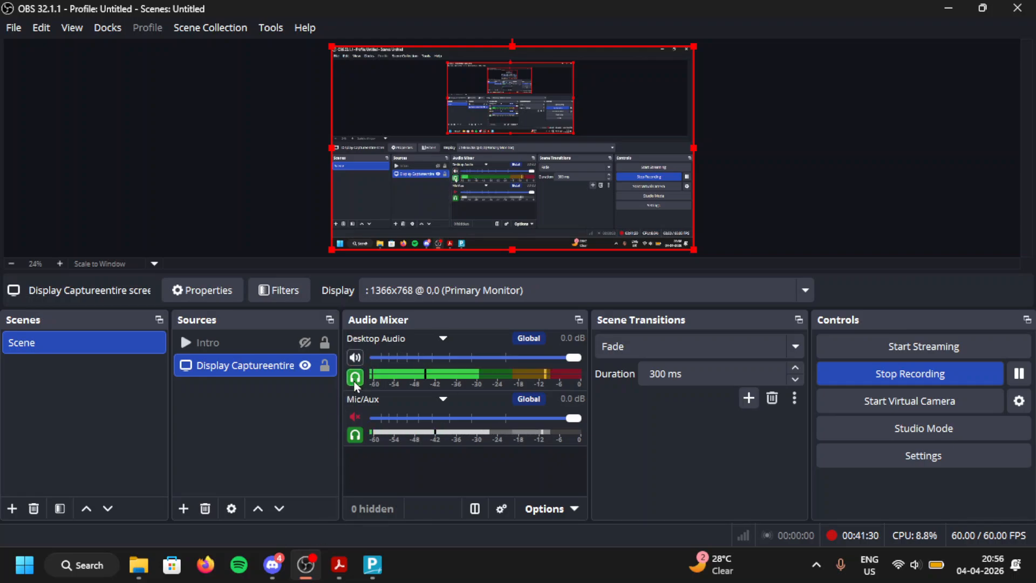
click(351, 417)
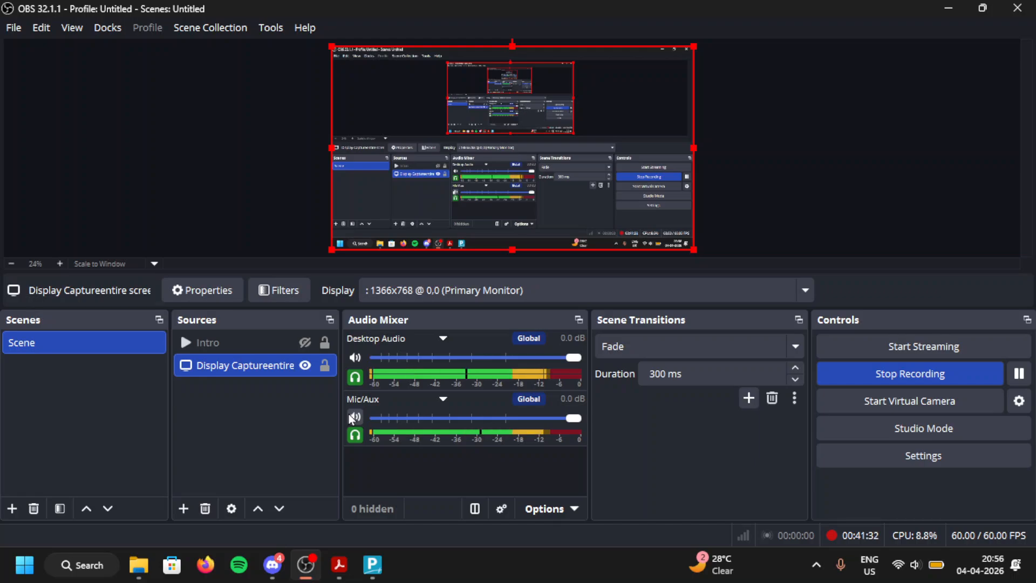
click(372, 564)
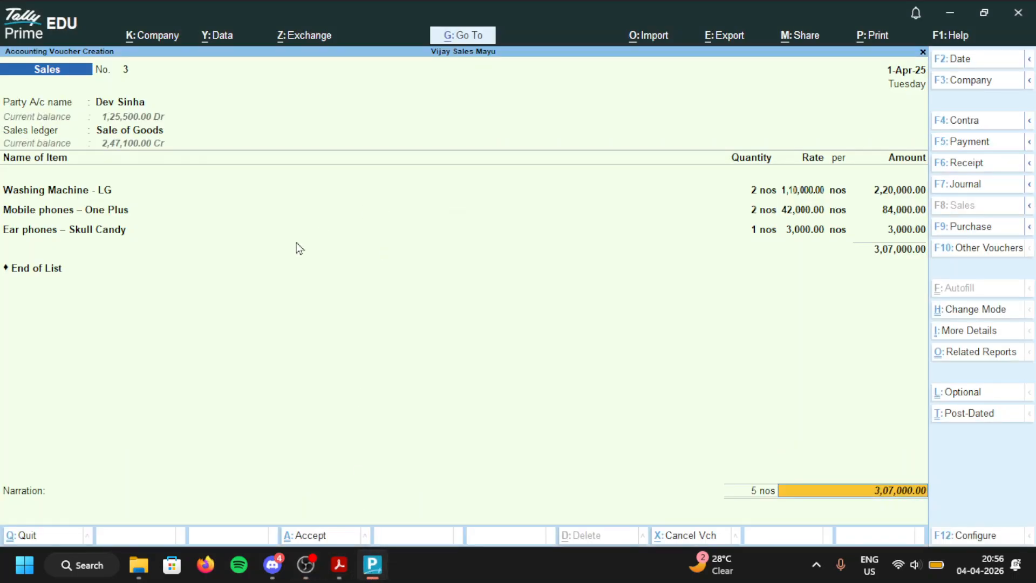
Step: Record the sales voucher's full amount under a new bill reference named S3 and accept the bill-wise details
key(Return)
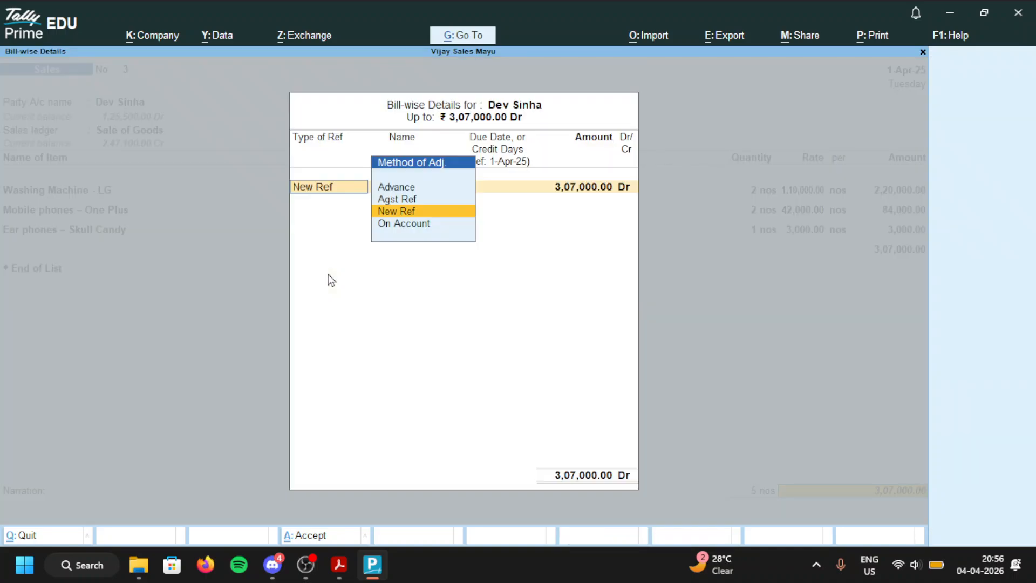
key(Return)
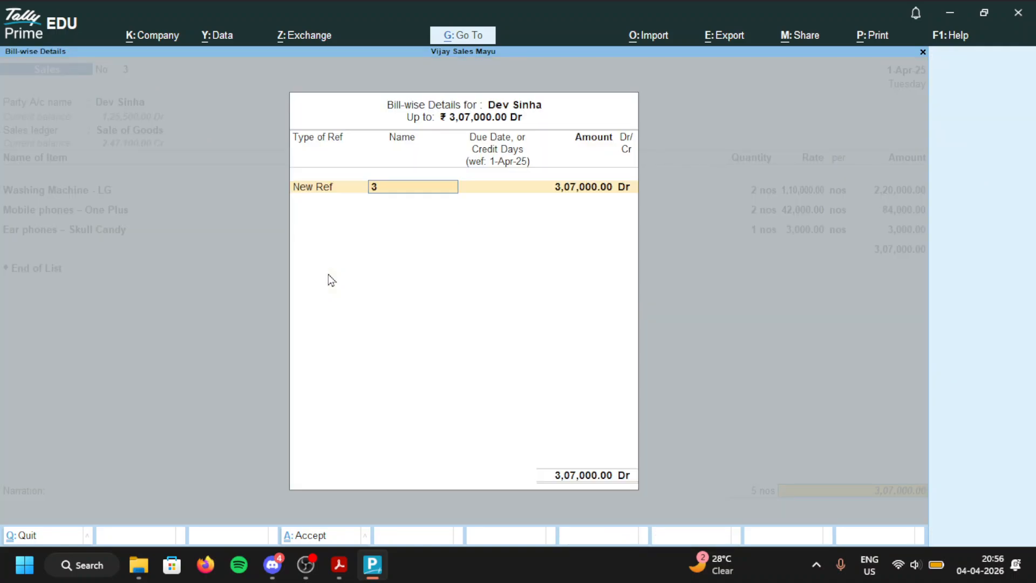
text(S3)
key(Return)
key(Return)
key(Return)
key(Return)
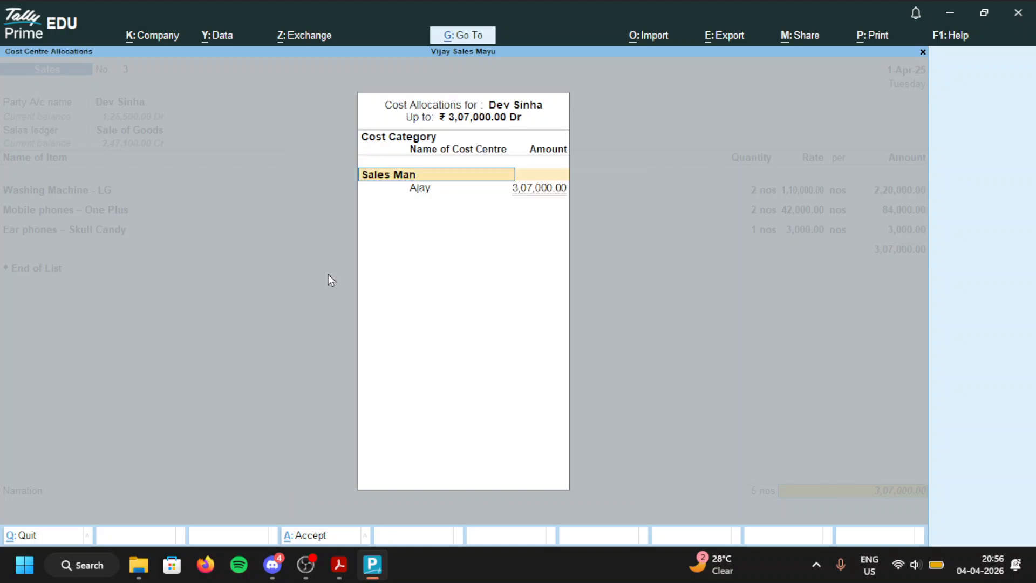
Step: Replace the cost centre under Sales Man with this sale's salesperson and save sales voucher 3
key(Return)
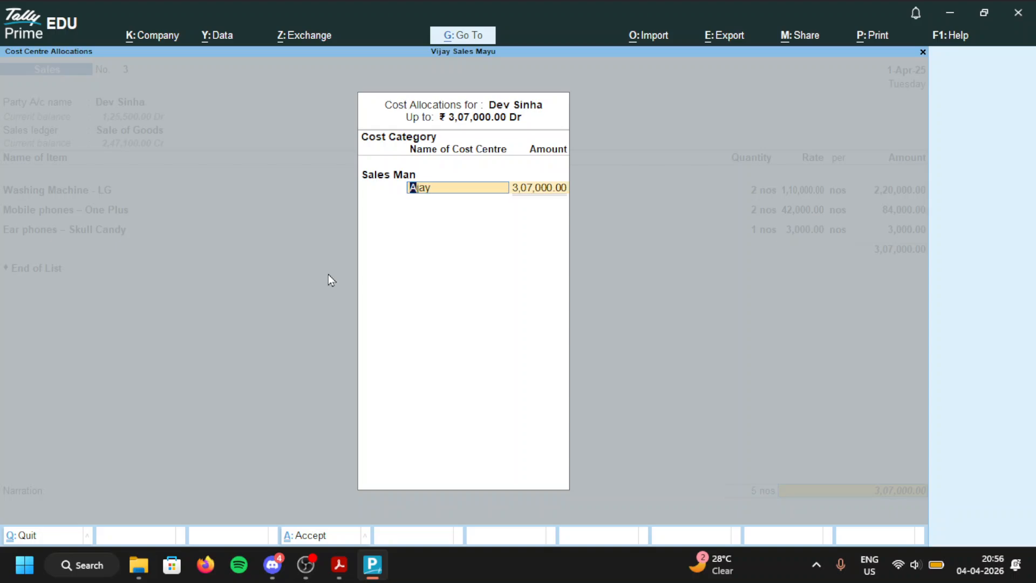
text(Sanj)
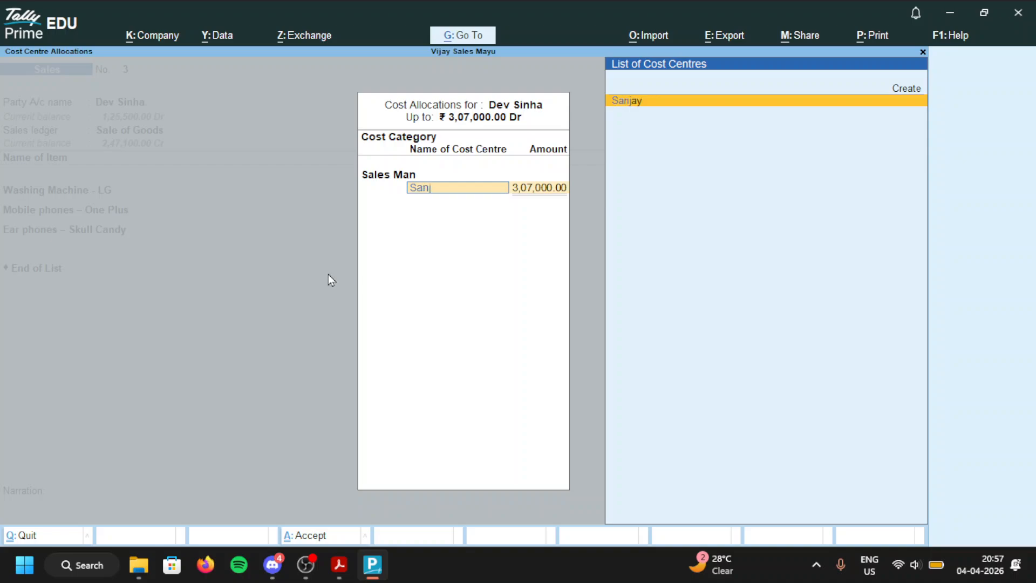
key(Return)
key(Return)
key(Return)
key(Return)
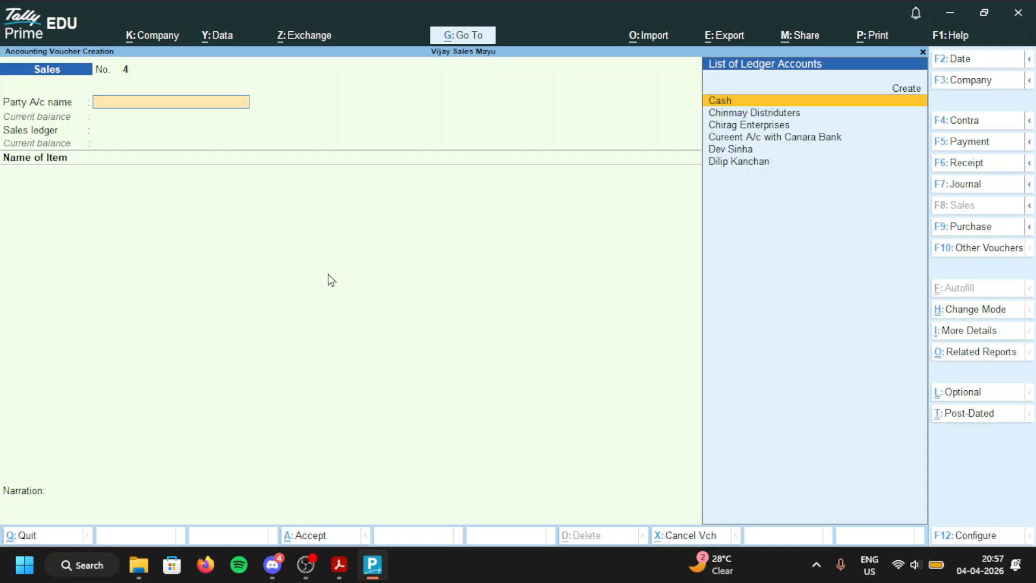
Step: Start sales voucher 4 for the customer of delivery note 4, link it to that note dated 1-Apr-25 and accept the party details
key(Down)
key(Down)
key(Down)
key(Down)
key(Down)
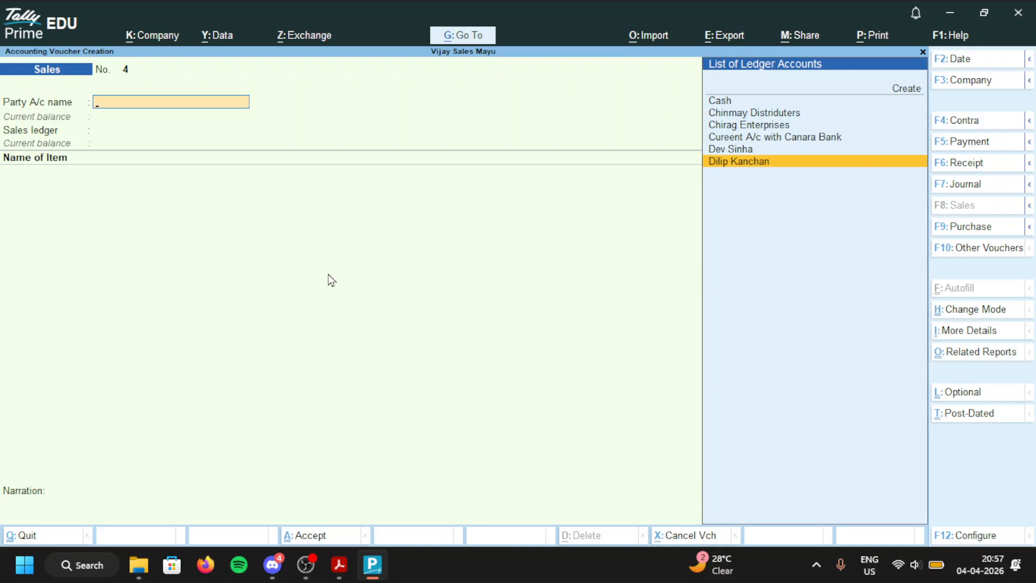
key(Return)
key(Down)
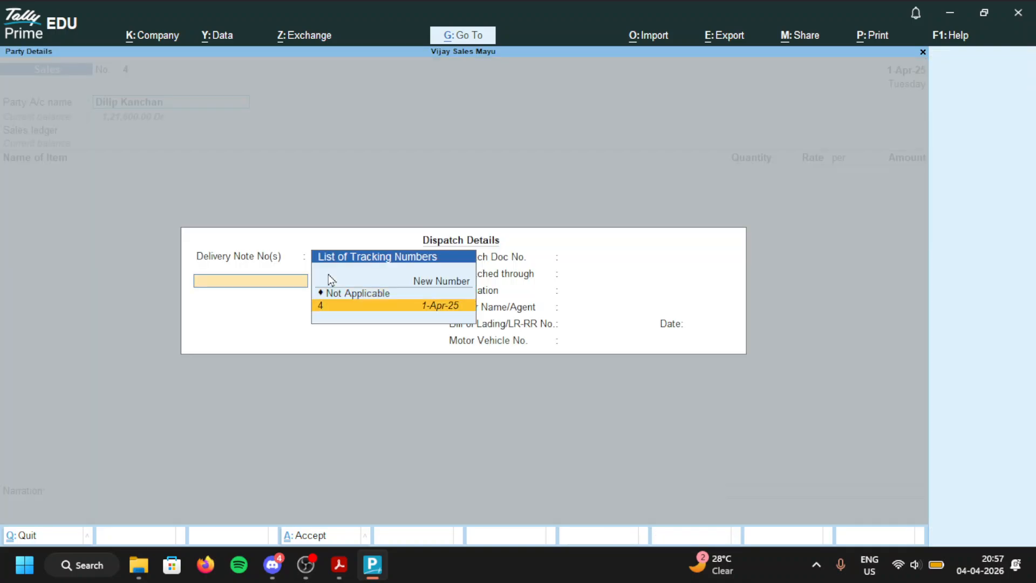
key(Return)
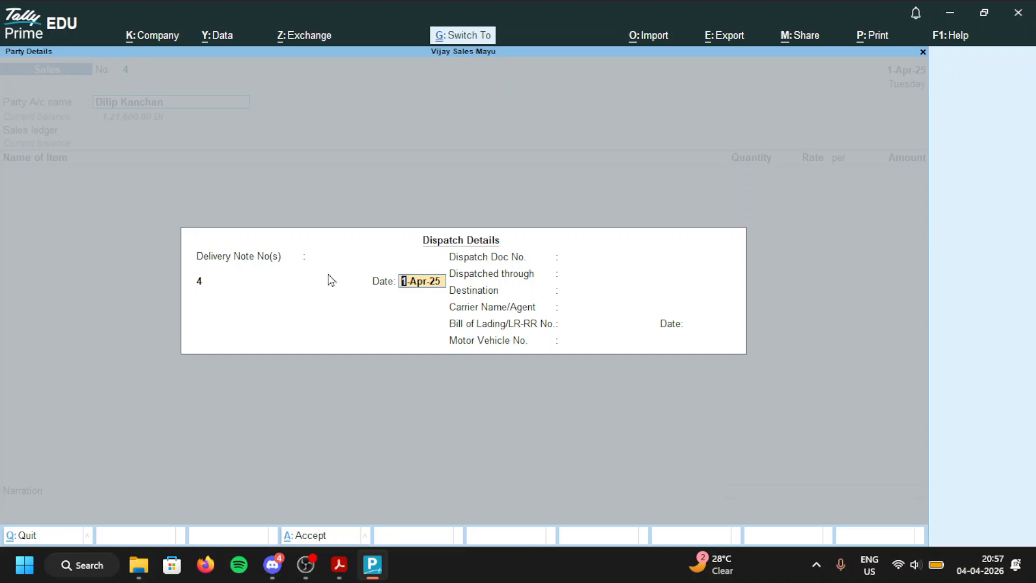
key(Return)
key(ctrl+a)
key(Return)
Step: Accept the Microwave – IFB allocation with tracking number 4 from the Vijay Sales Mahim godown in the sales voucher
key(Return)
key(Return)
key(Return)
key(Return)
key(Return)
key(Return)
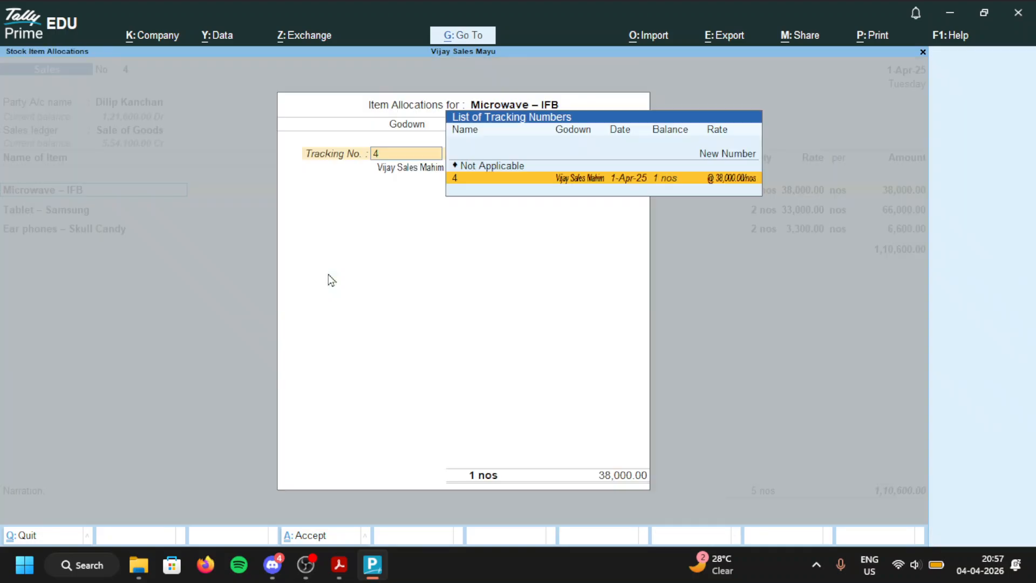
key(Return)
key(Return)
key(Return)
key(Return)
key(Return)
Step: Accept the Tablet – Samsung allocation in the sales voucher with tracking number 4 and order s.o.4
key(Return)
key(Return)
key(Return)
key(Return)
key(Return)
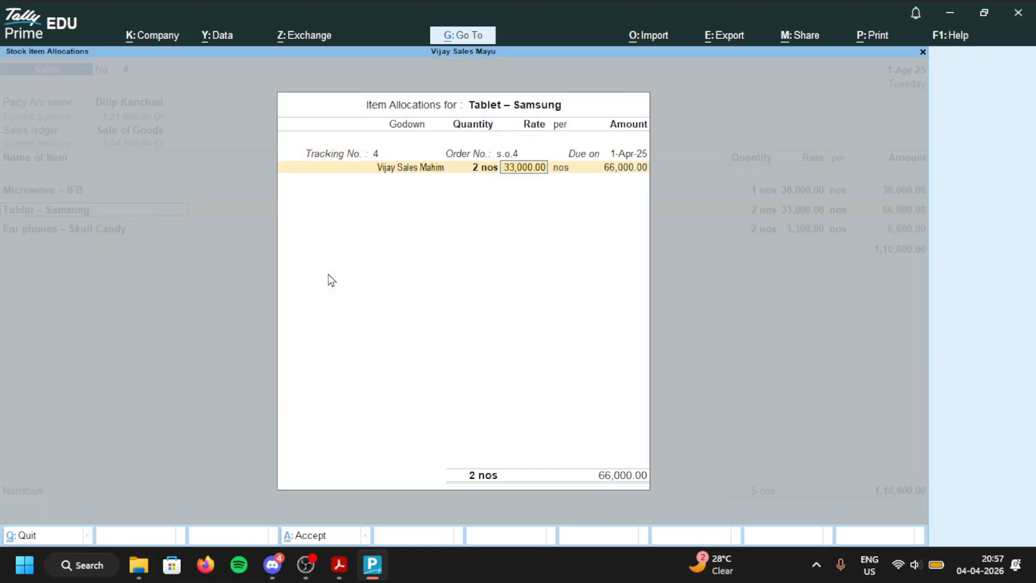
key(Return)
key(Return)
Step: Accept the Ear phones – Skull Candy allocation with tracking number 4 and end the item list to reach the bill-wise details
key(Return)
key(Return)
key(Return)
key(Return)
key(Return)
key(Return)
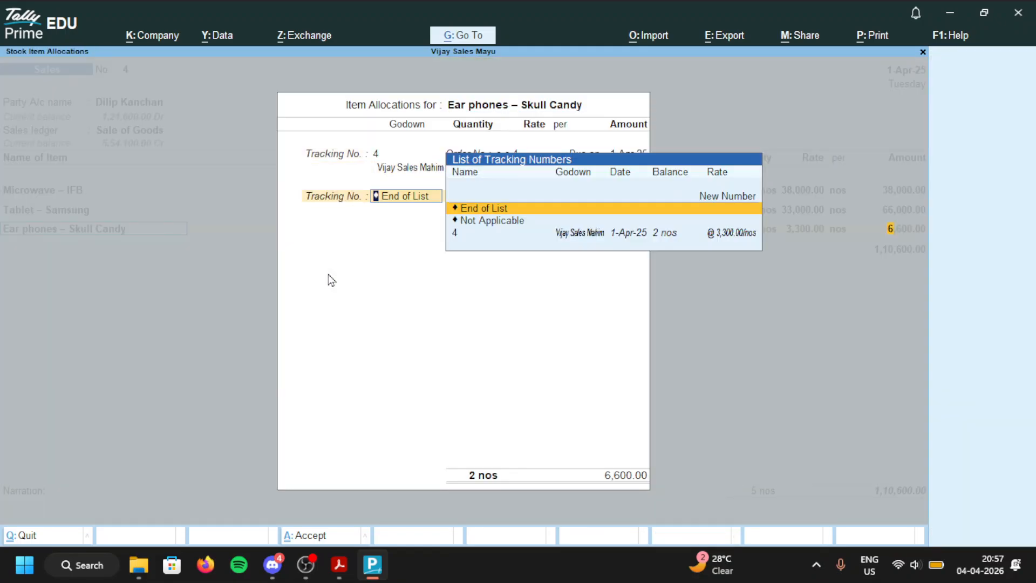
key(Return)
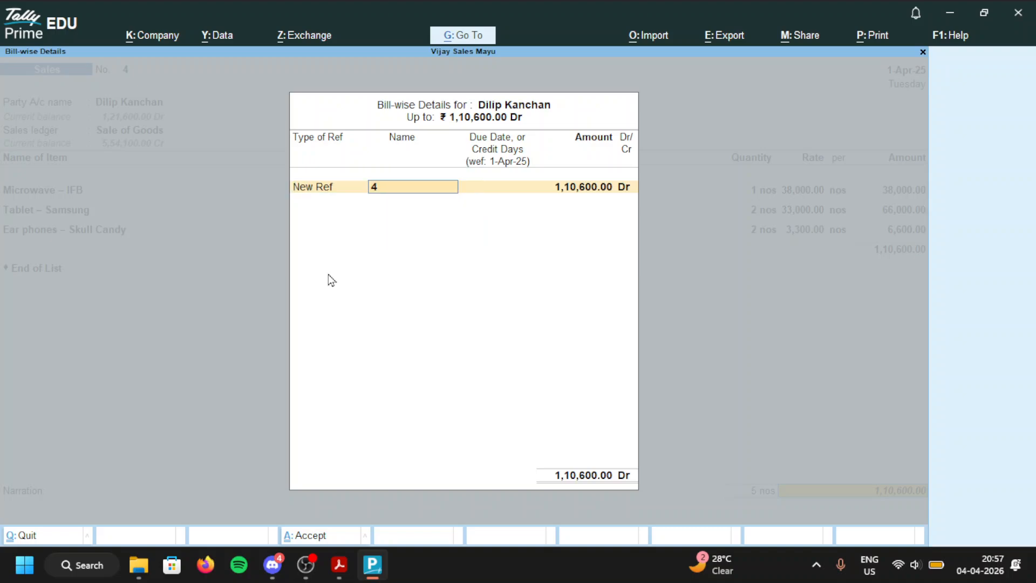
Step: Name the new bill reference S4 for the voucher's full amount and accept the bill-wise details
text(S4)
key(Return)
key(Return)
key(Return)
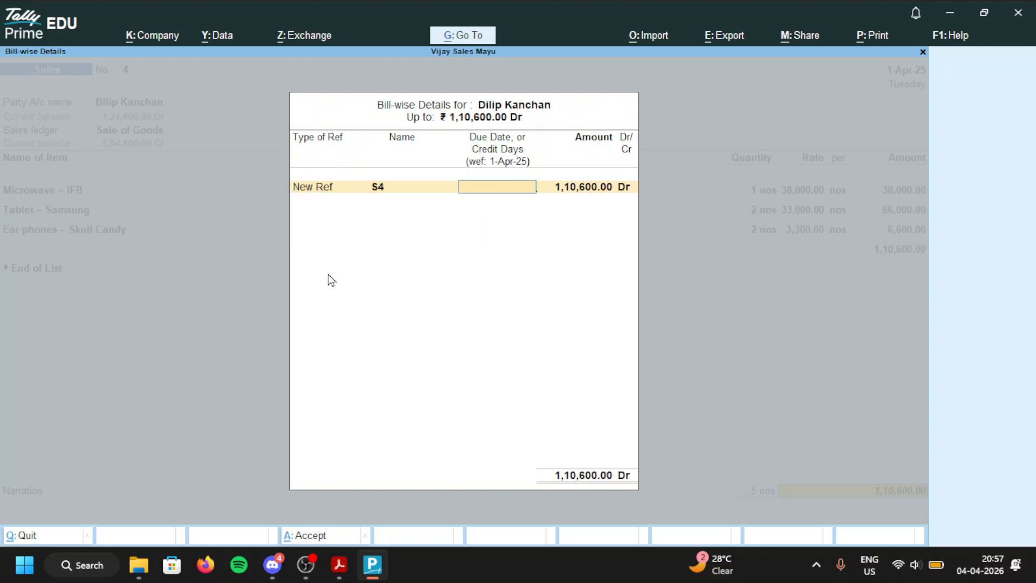
key(Return)
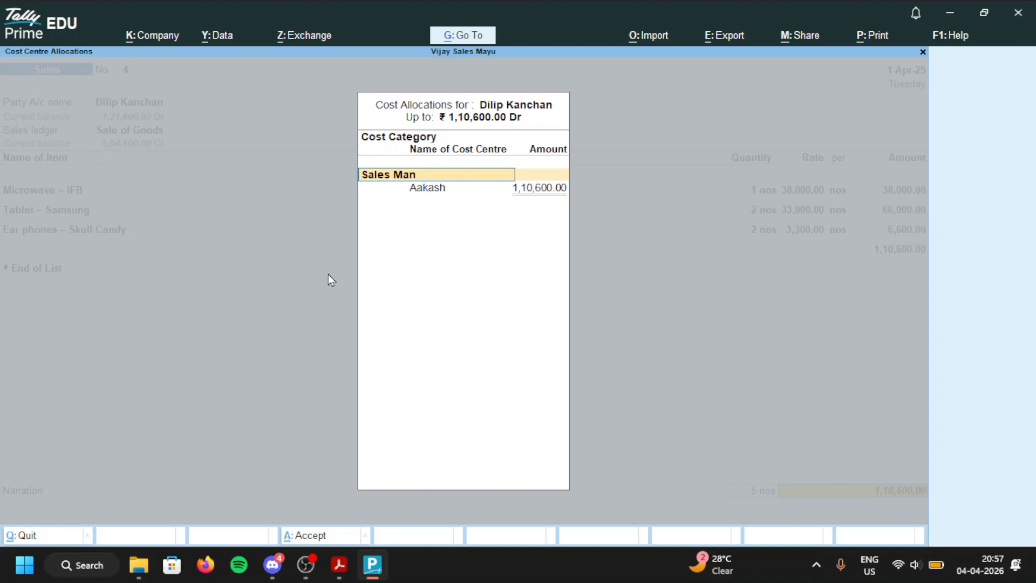
Step: Set the Sales Man cost centre to this sale's salesperson and save sales voucher 4
key(Return)
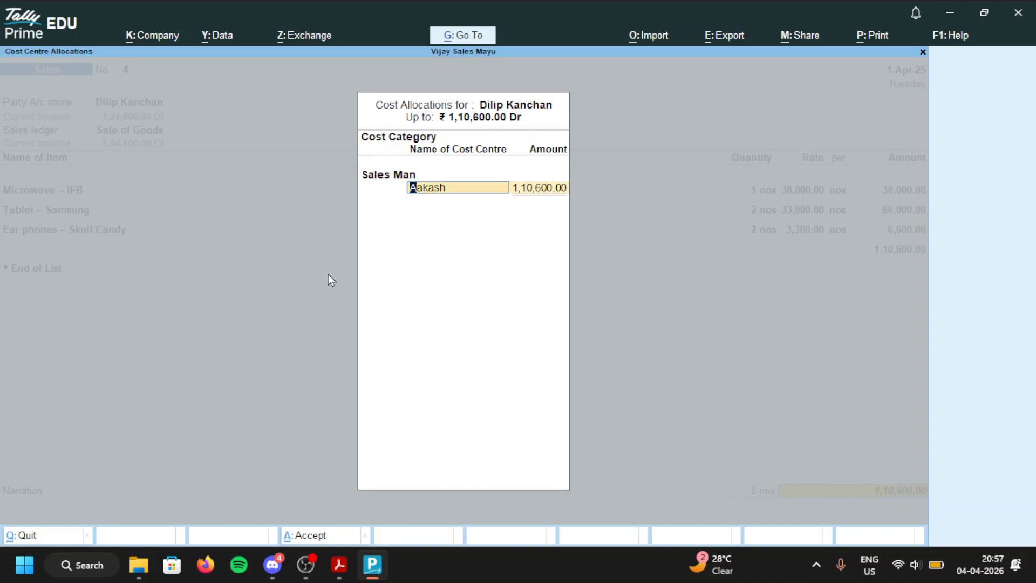
text(Sur)
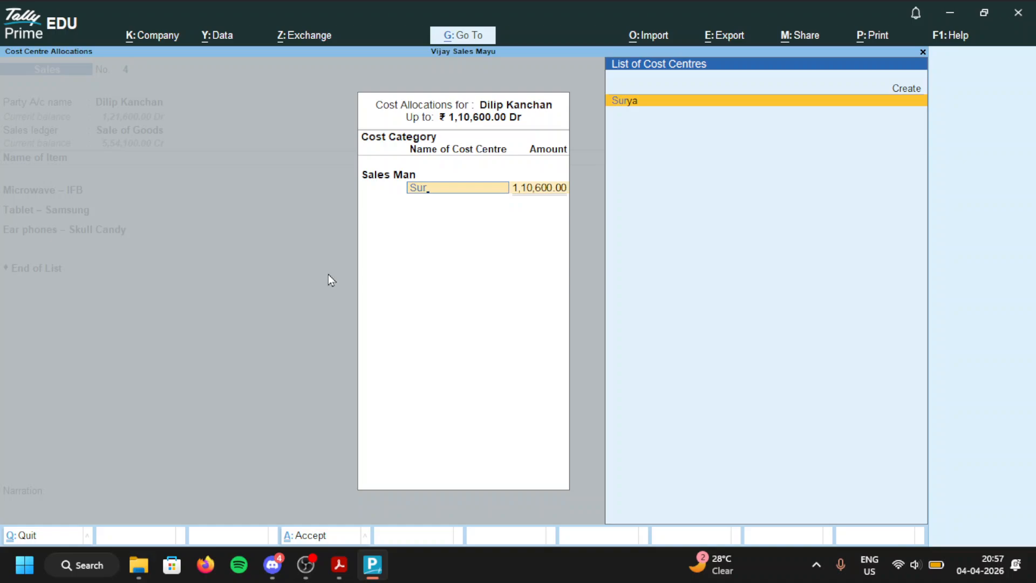
key(Return)
key(Return)
key(Return)
key(Return)
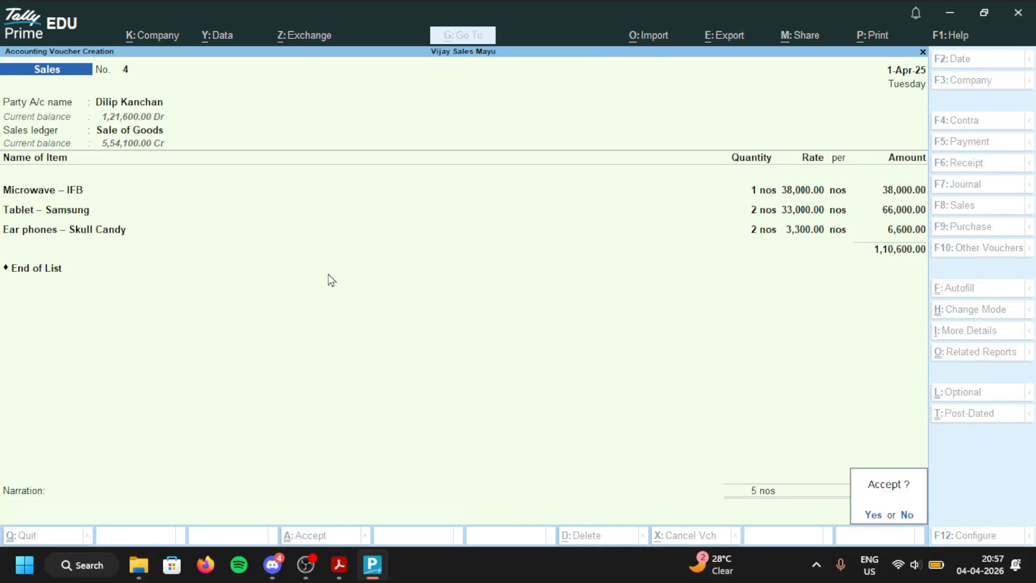
key(Return)
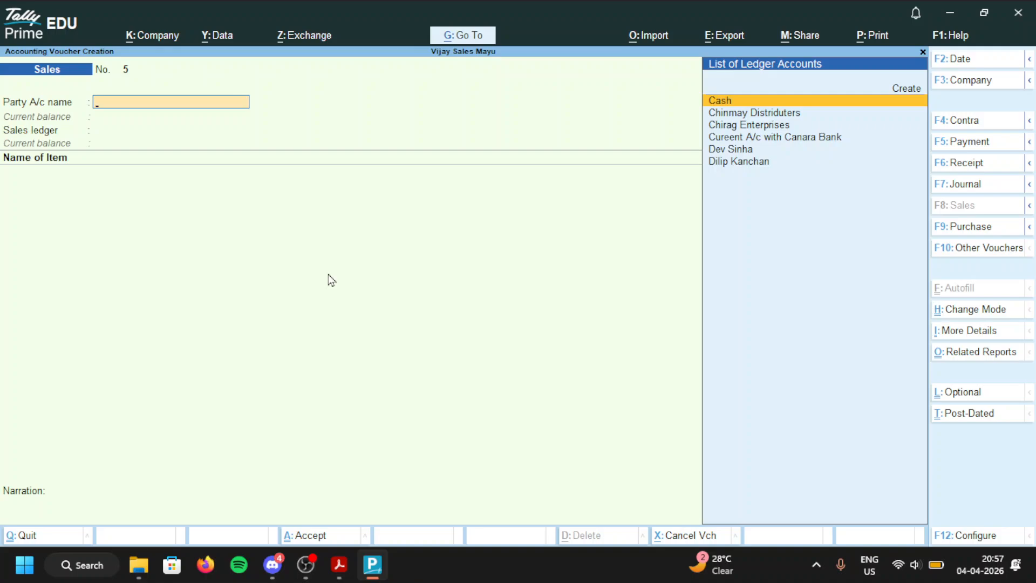
Step: Change the voucher type from Sales to Payment to start a new payment voucher
key(F10)
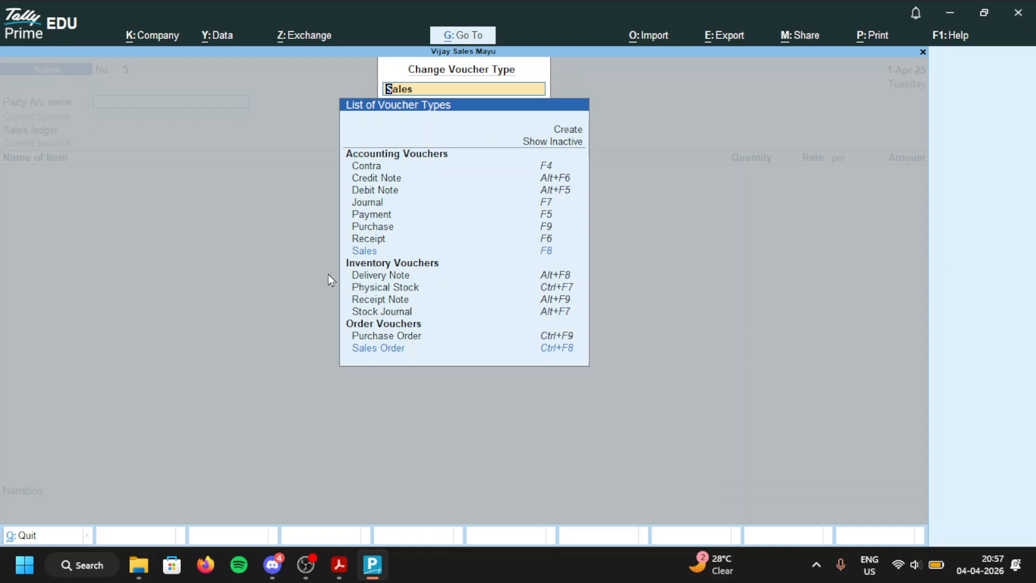
key(Down)
key(Down)
key(Down)
key(Down)
key(Down)
key(Down)
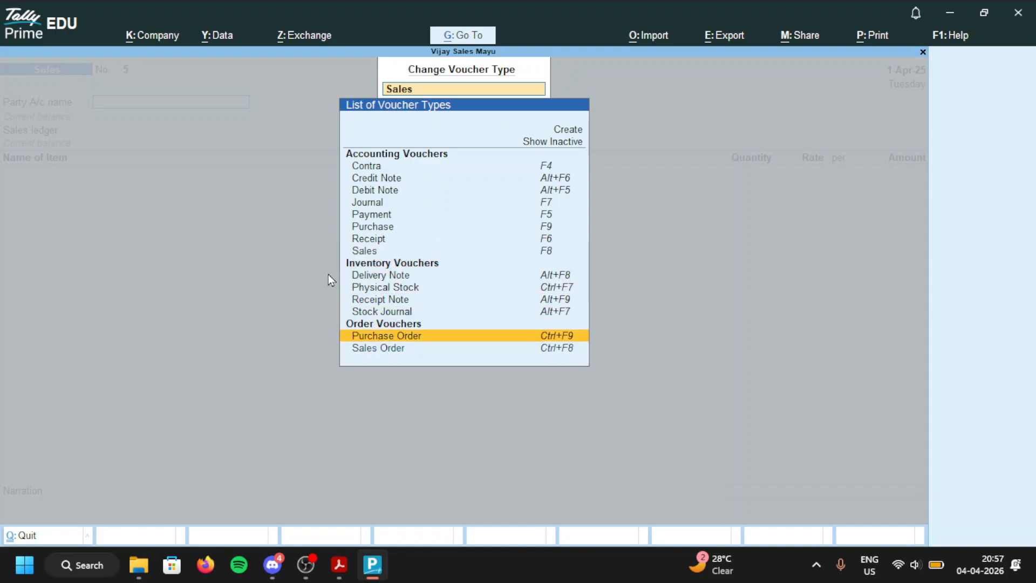
key(Up)
key(Up)
key(Up)
key(Up)
key(Up)
key(Up)
key(Up)
key(Up)
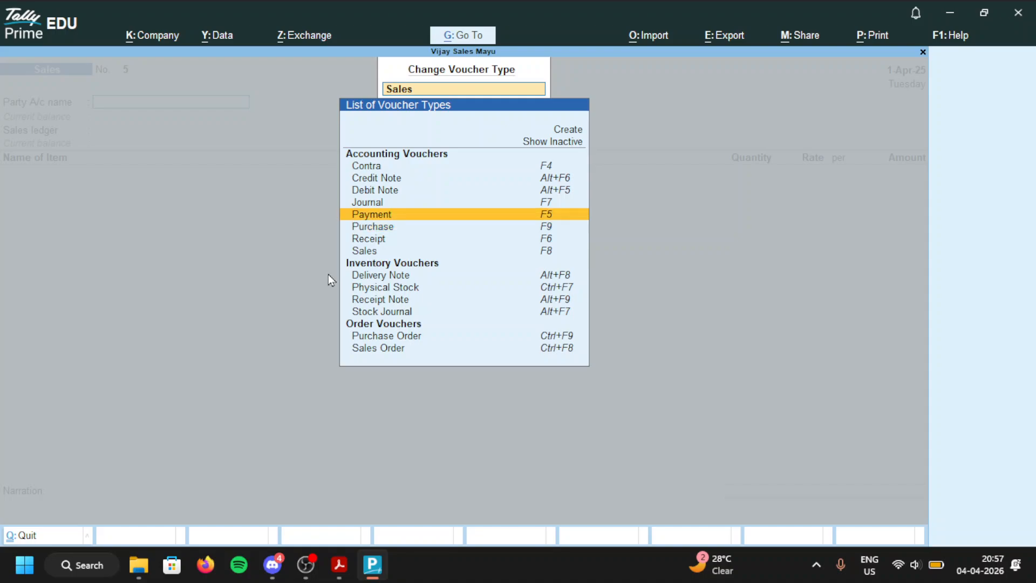
key(Return)
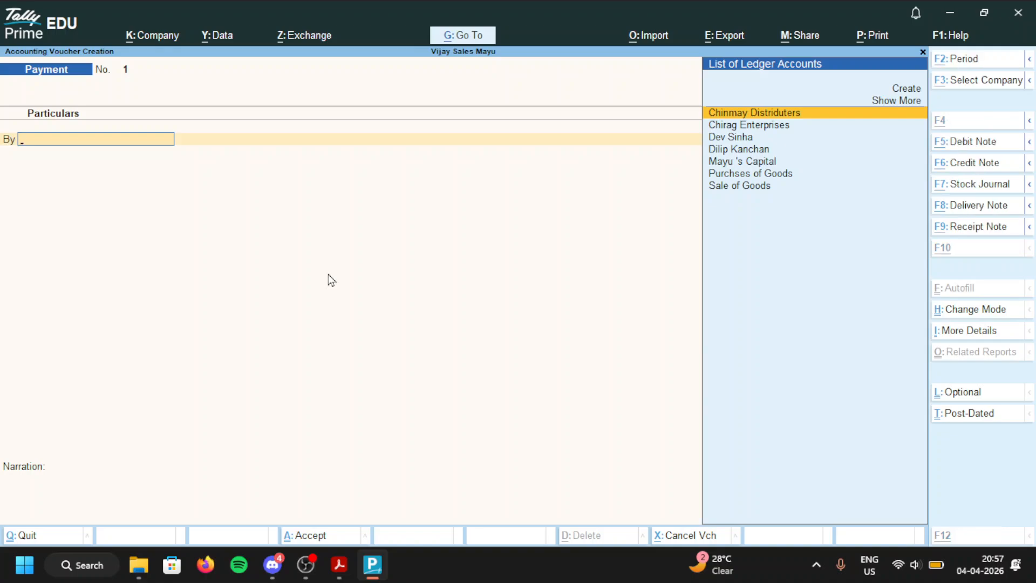
Step: Switch to tally sem 3.pdf and review the payment and receipt transactions with their journal entries
key(alt+Tab)
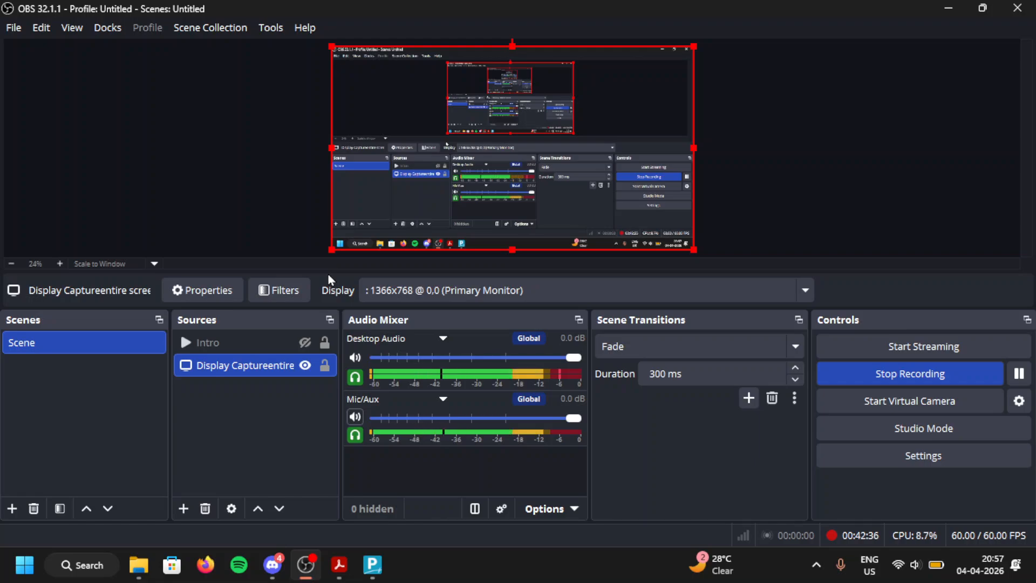
click(341, 567)
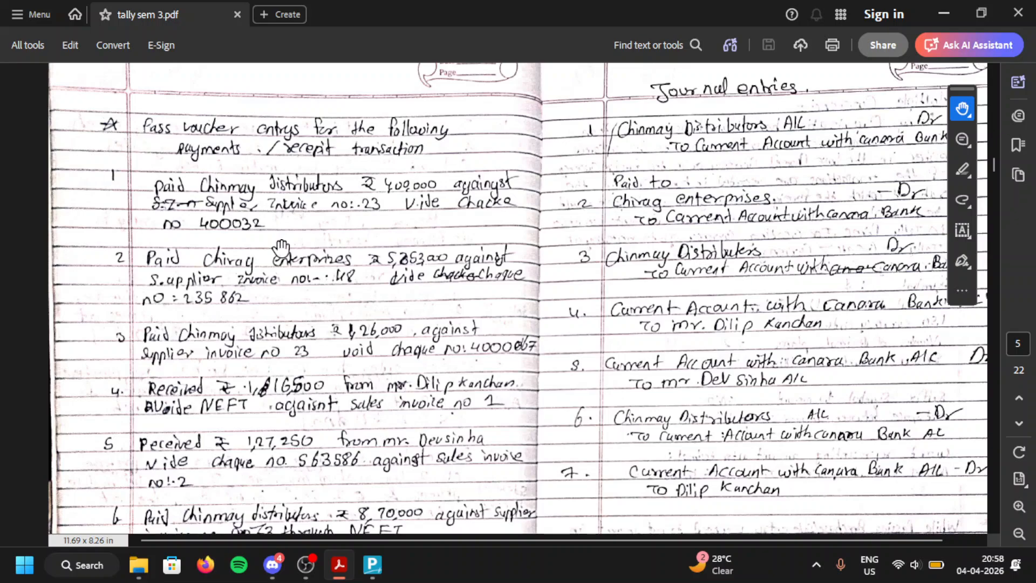
key(alt+Tab)
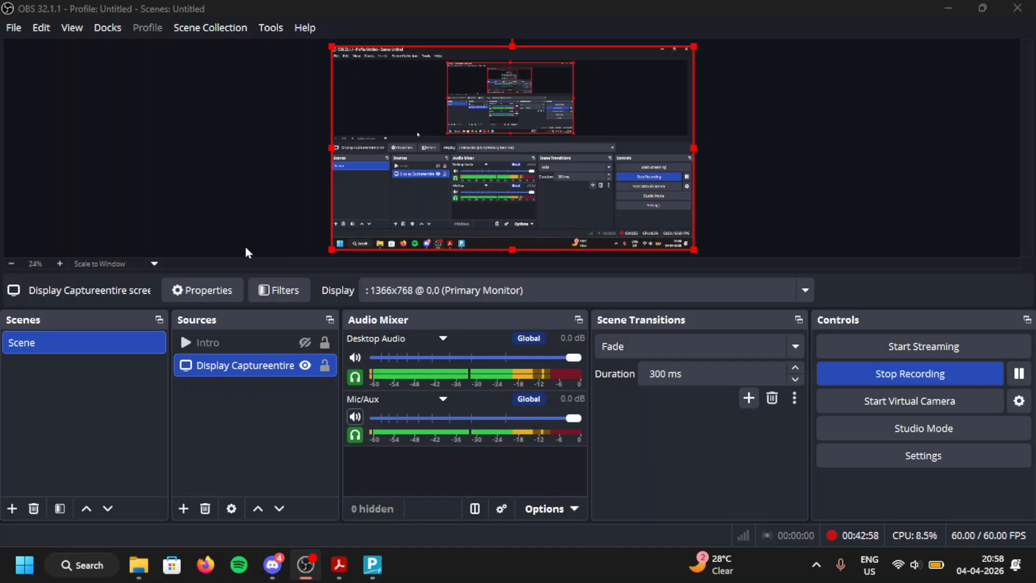
key(alt+Tab)
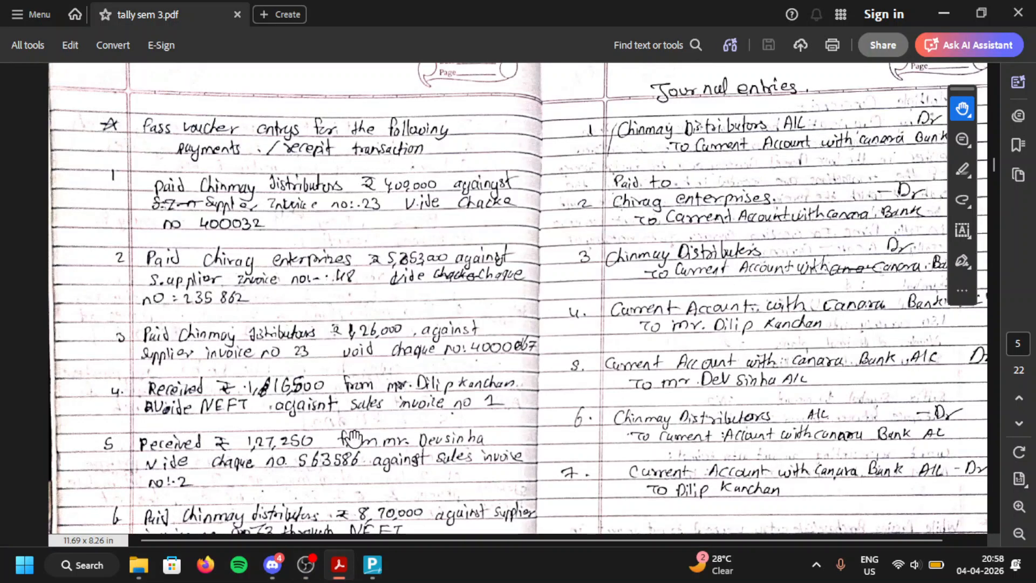
Step: Return to TallyPrime and debit Chinmay Distriduters with 4,00,000 in payment voucher 1
click(372, 565)
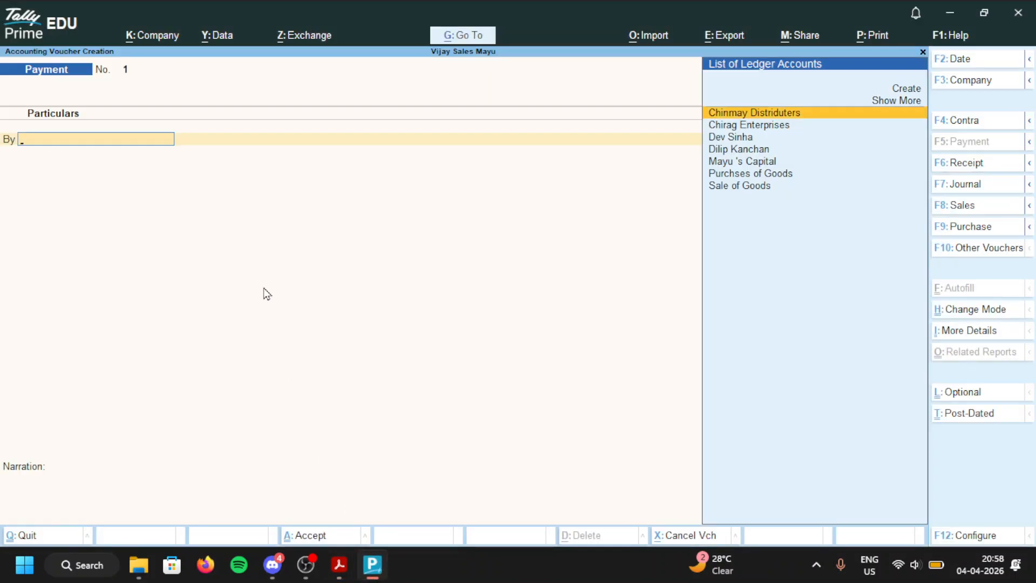
text(Ch)
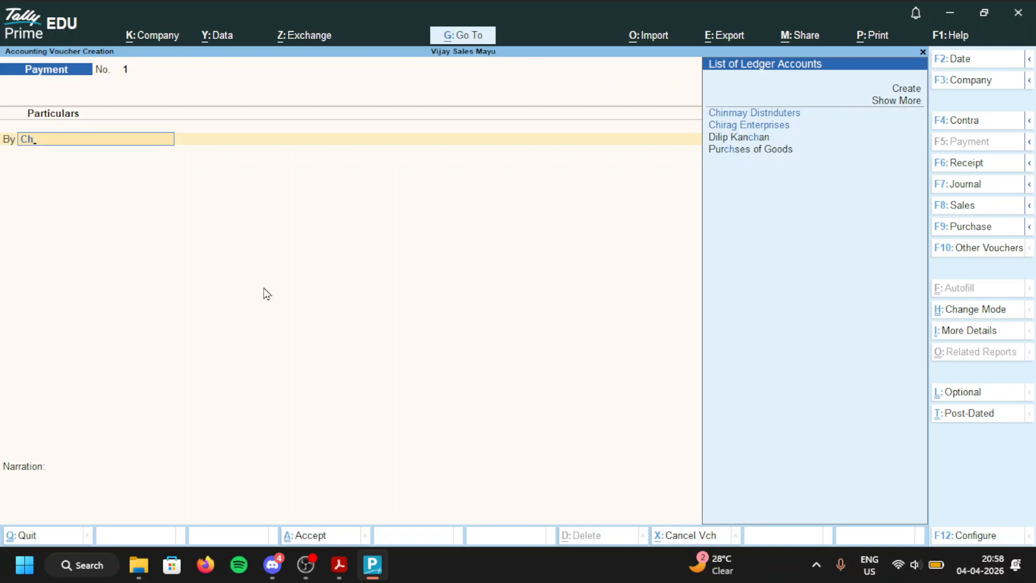
text(i)
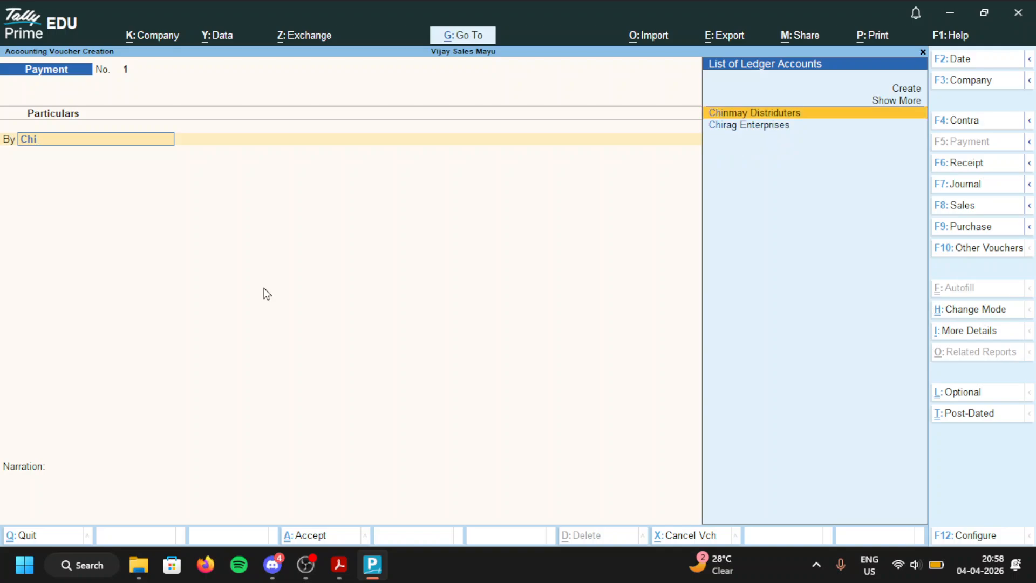
key(Return)
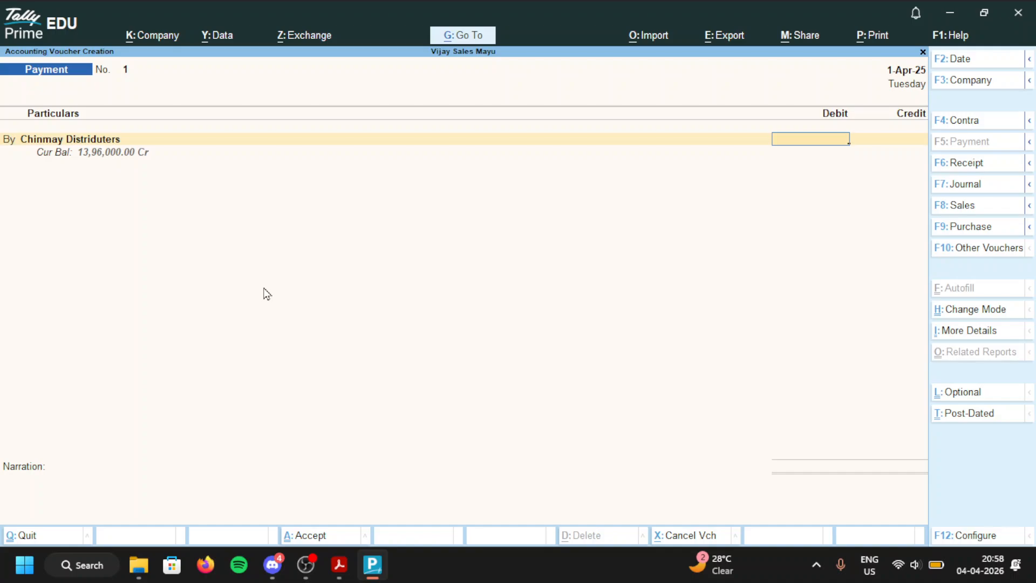
text(4,)
text(00,)
text(00000)
key(Return)
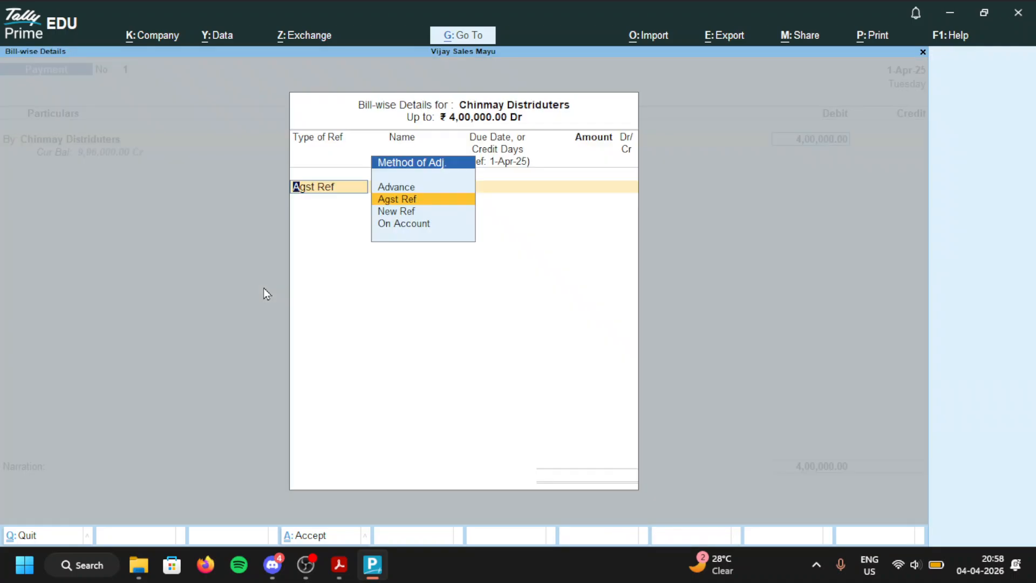
Step: Allocate the full Chinmay Distriduters payment as Agst Ref to pending bill 23 and accept the bill-wise details
key(Return)
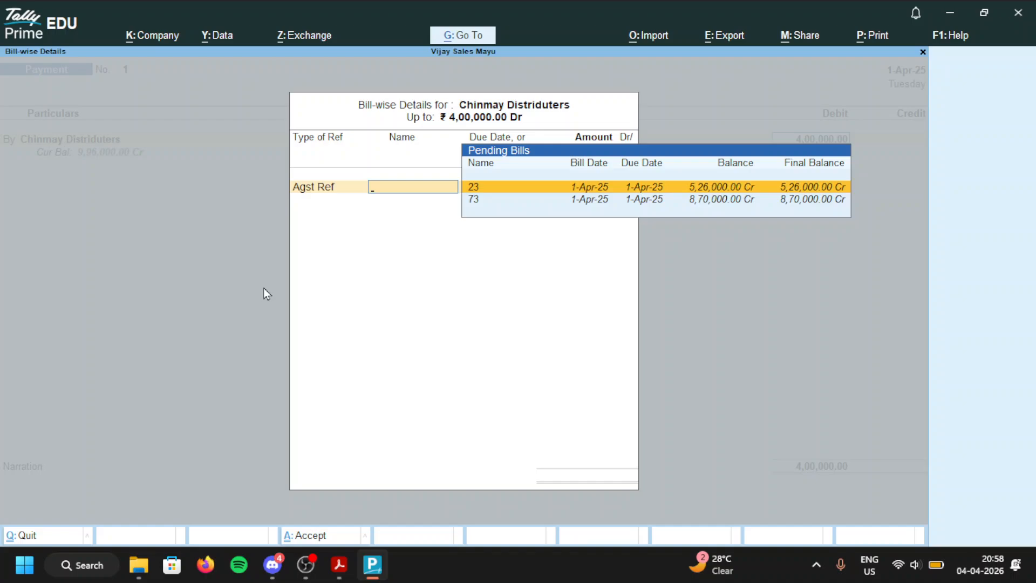
key(Return)
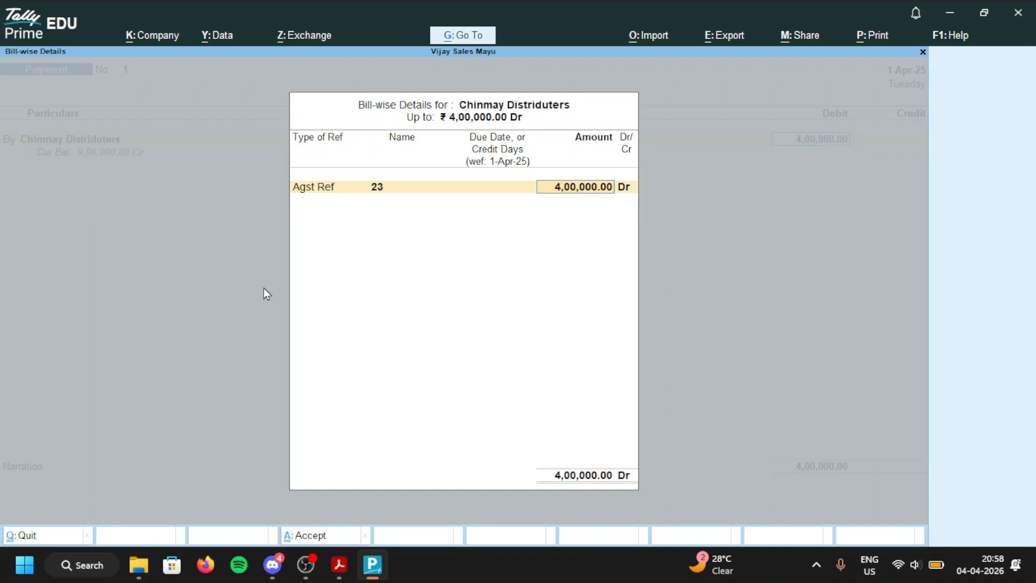
key(Return)
key(Return)
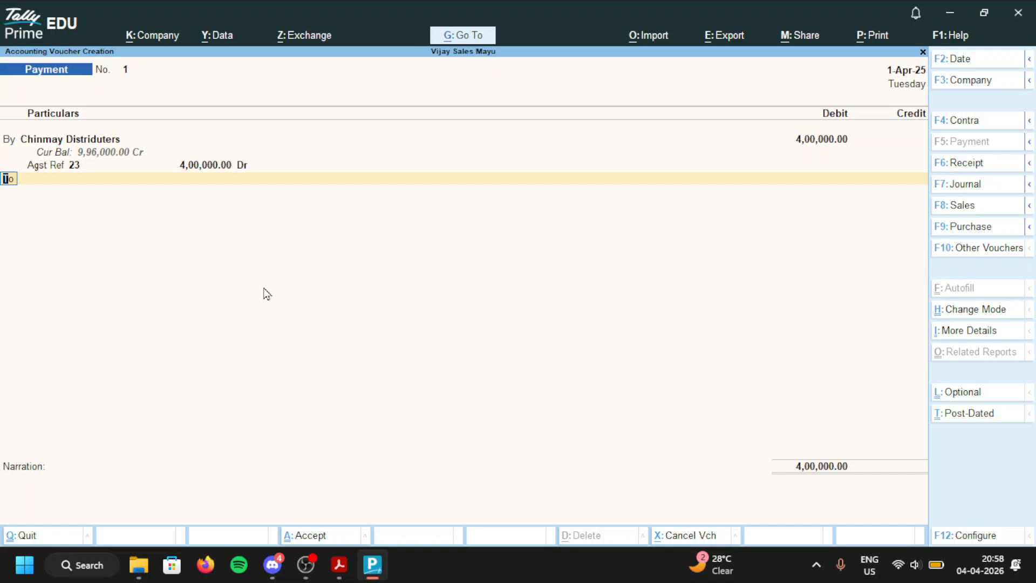
Step: Credit Cureent A/c with Canara Bank with the full 4,00,000 of payment voucher 1
key(Return)
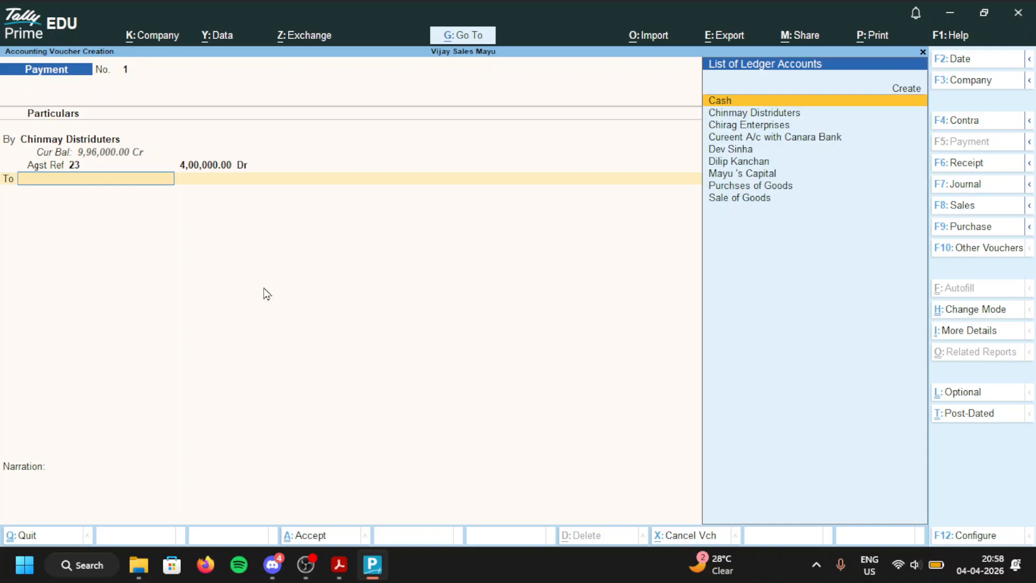
key(Down)
key(Down)
key(Down)
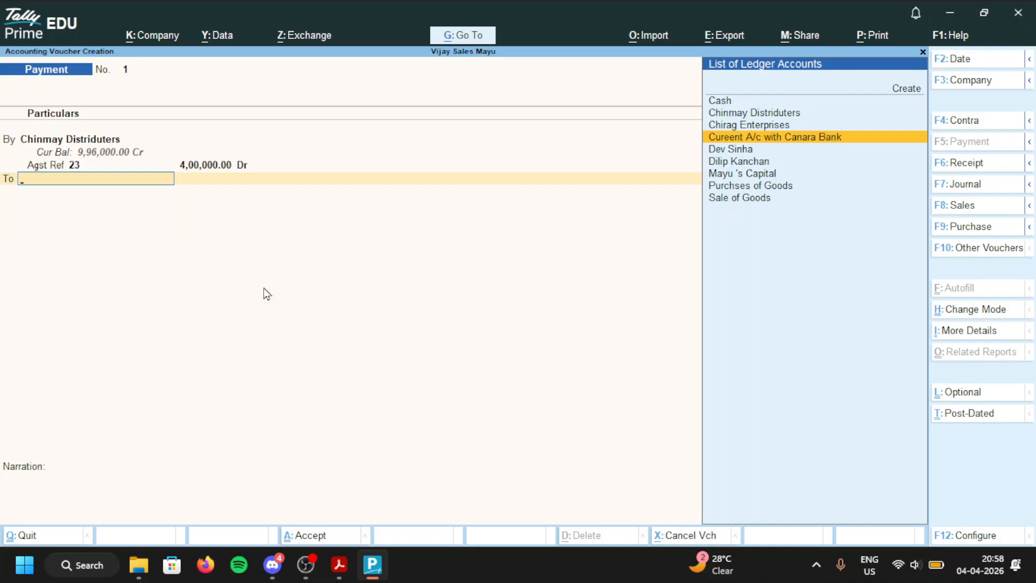
key(Return)
key(Return)
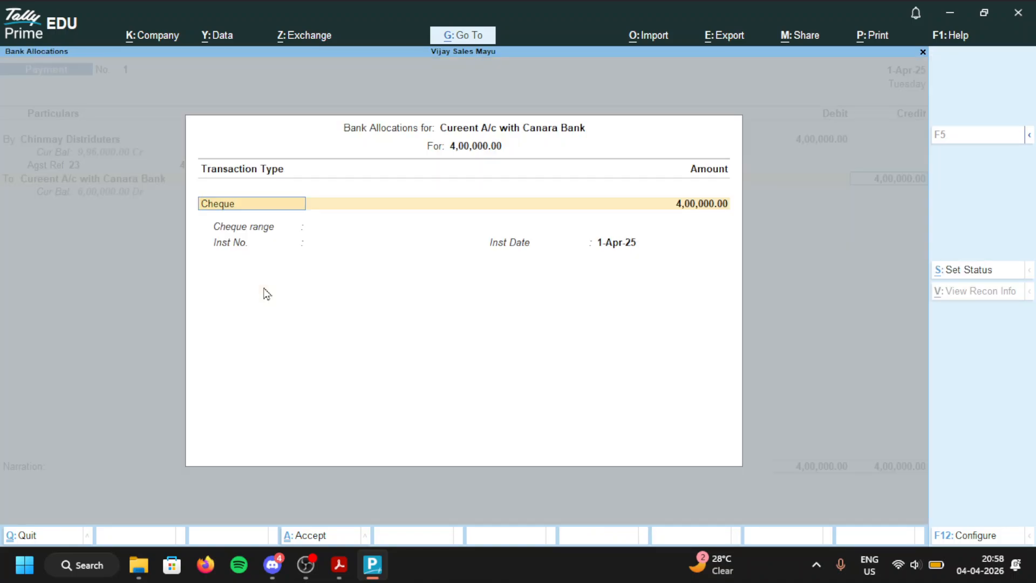
Step: Allocate the bank payment as a Cheque with range Not Applicable and instrument number 400032, and save payment voucher 1
key(Return)
key(Return)
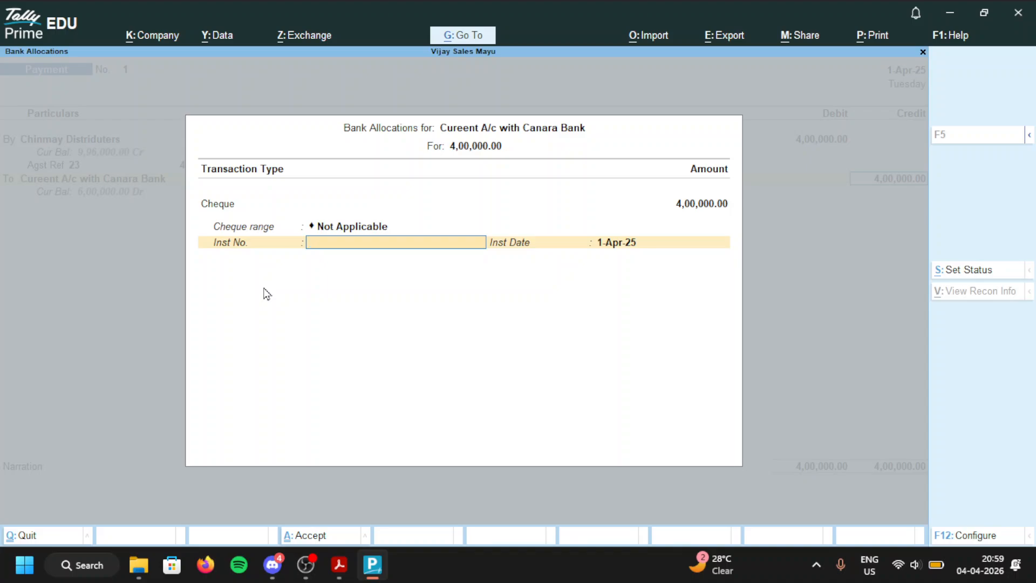
text(400032)
key(Return)
key(Return)
key(Return)
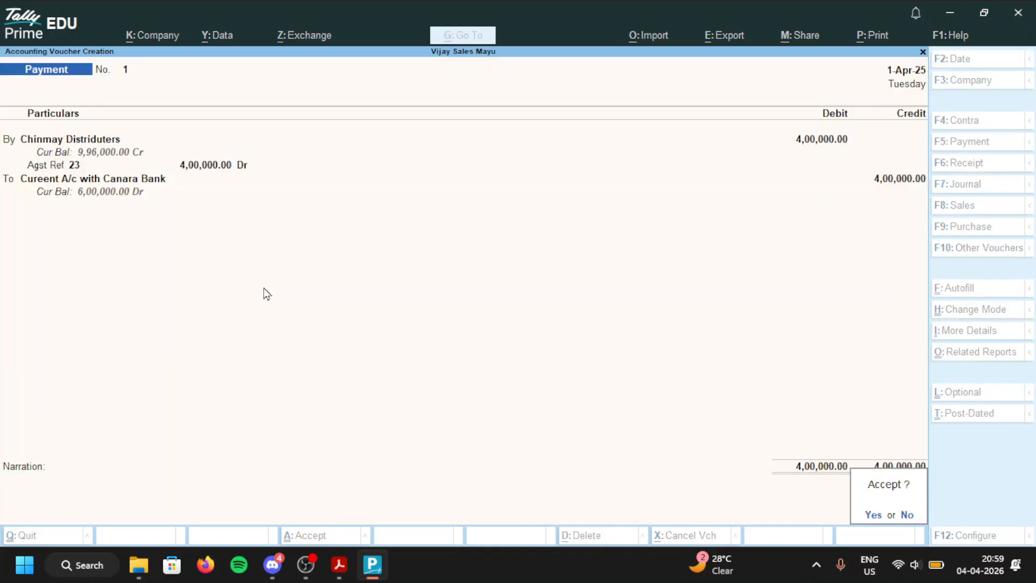
key(Return)
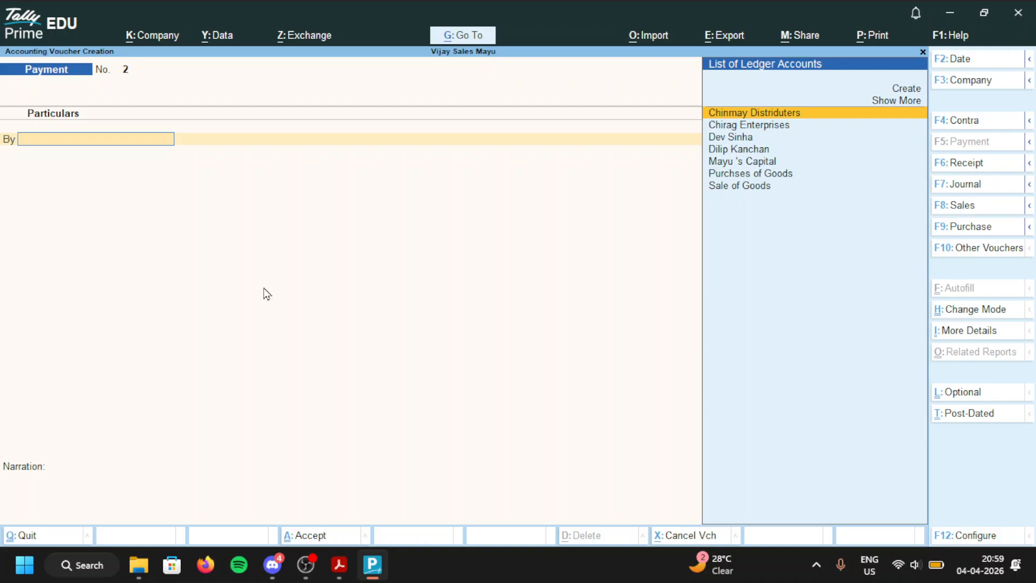
Step: Switch to tally sem 3.pdf, read payment transaction 2 to Chirag Enterprises, and return to TallyPrime
key(alt+Tab)
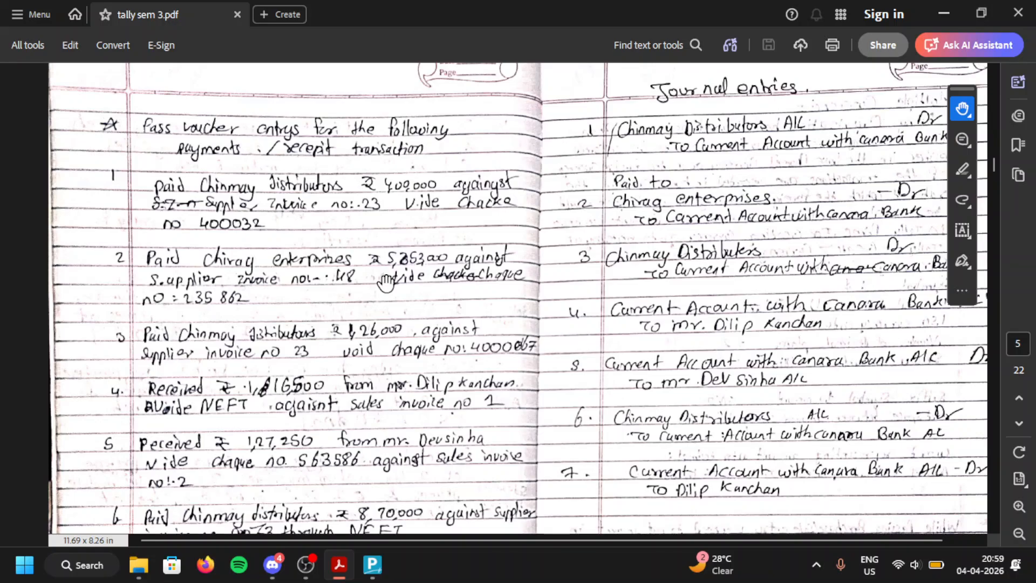
drag(424, 307, 420, 220)
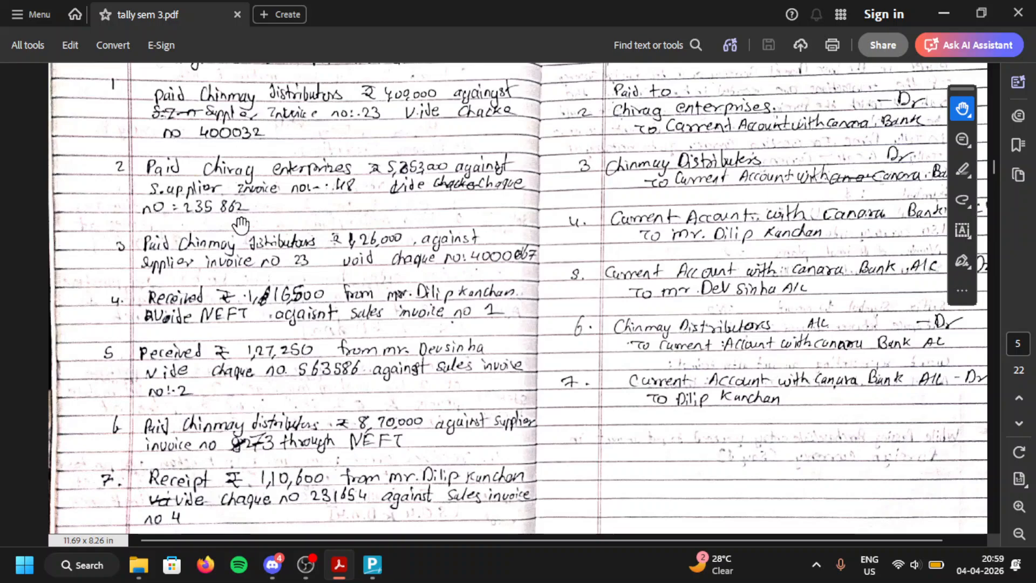
key(alt+Tab)
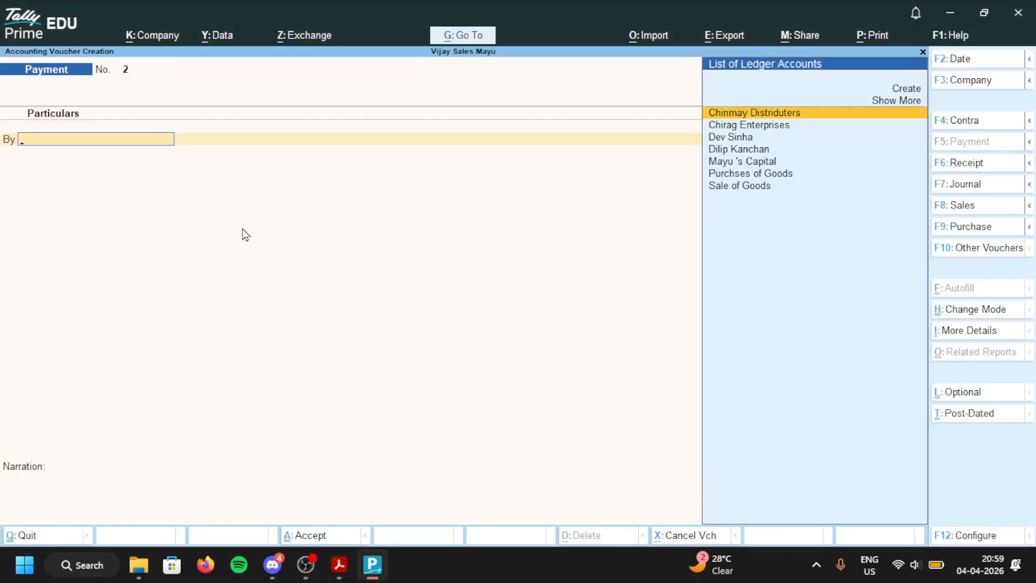
Step: Debit Chirag Enterprises with 5,53,000 in payment voucher 2
text(Ch)
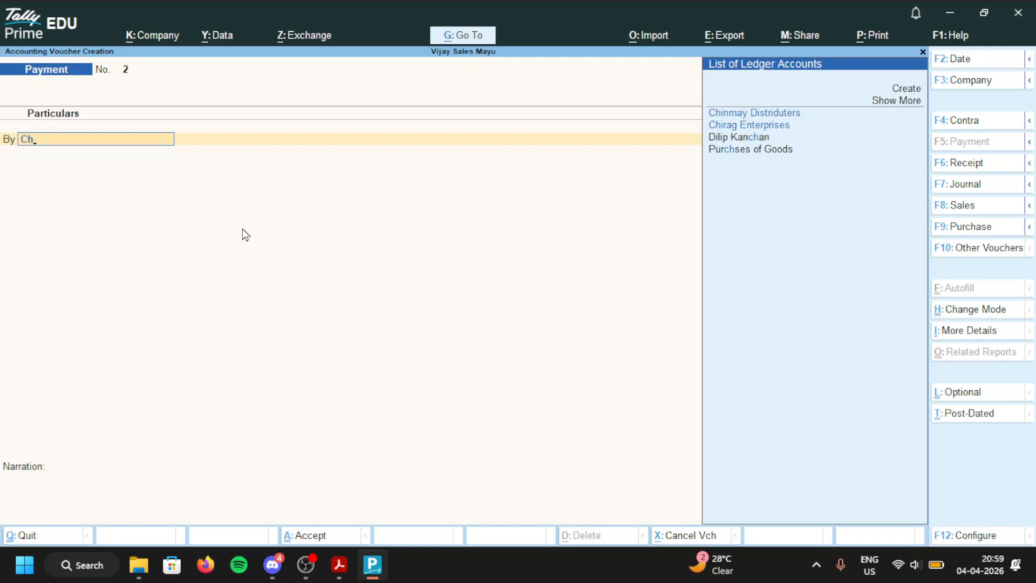
key(Down)
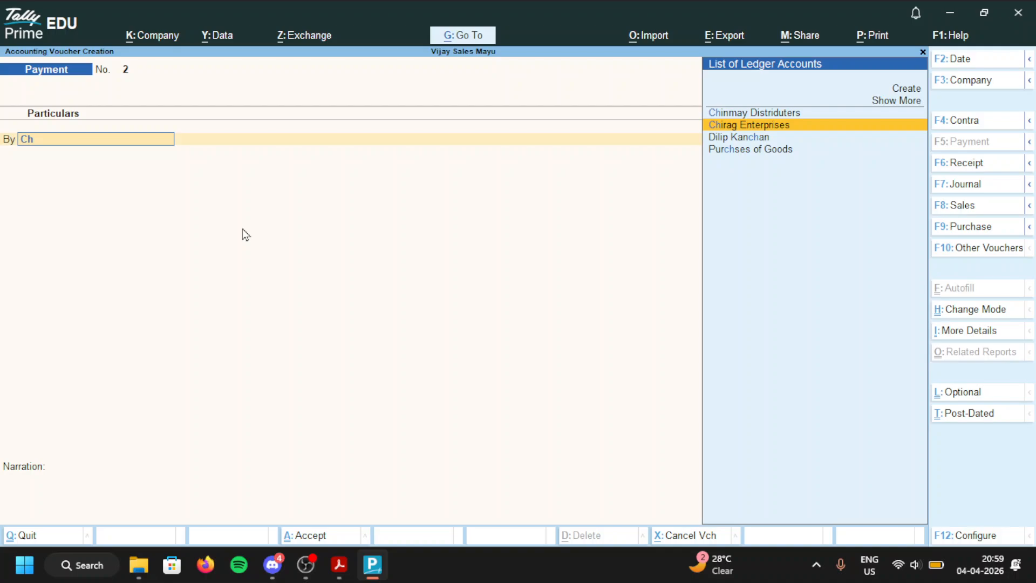
key(Return)
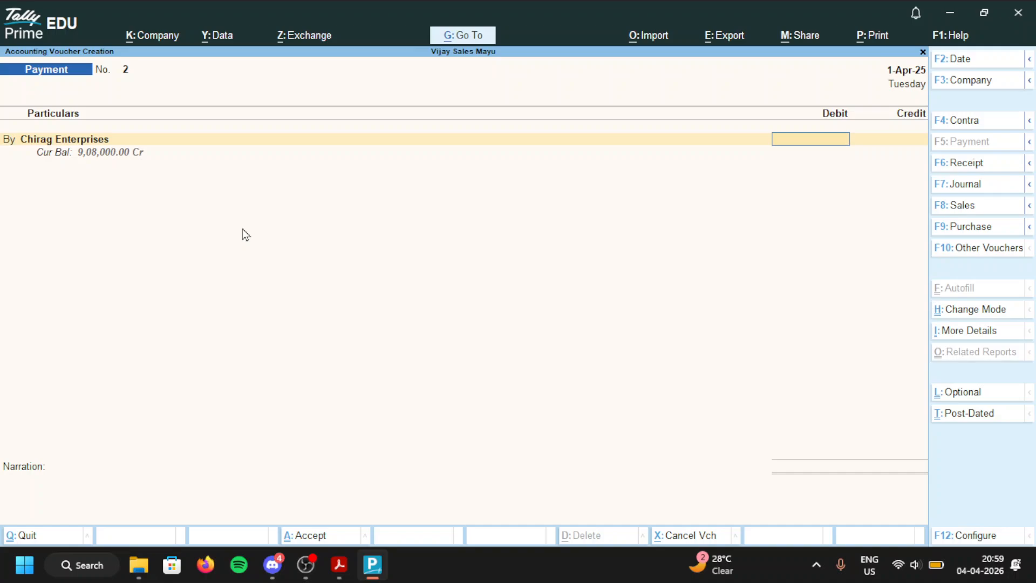
text(553000)
key(Return)
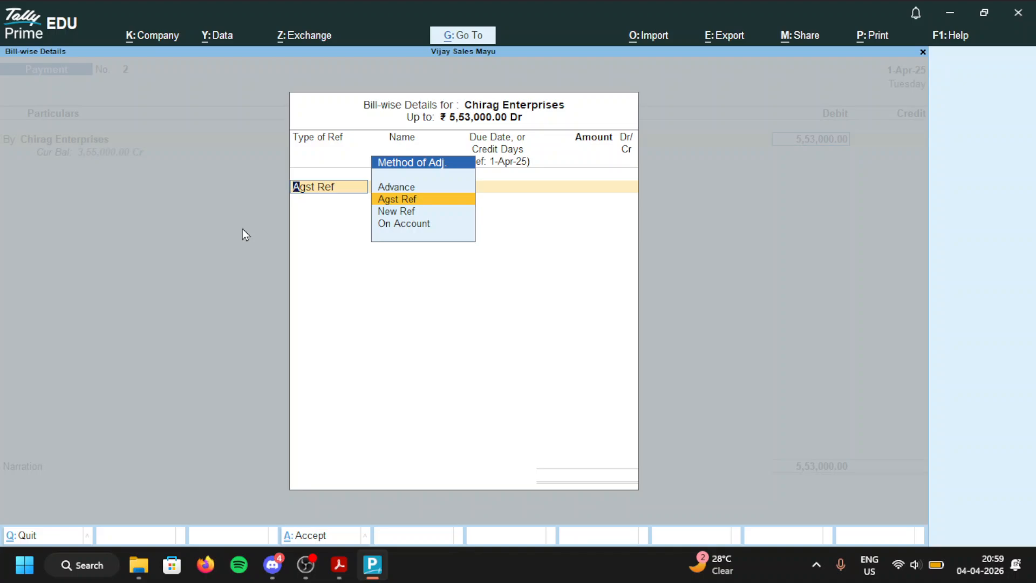
Step: Allocate the full Chirag Enterprises payment as Agst Ref to pending bill 48 and accept the bill-wise details
key(Return)
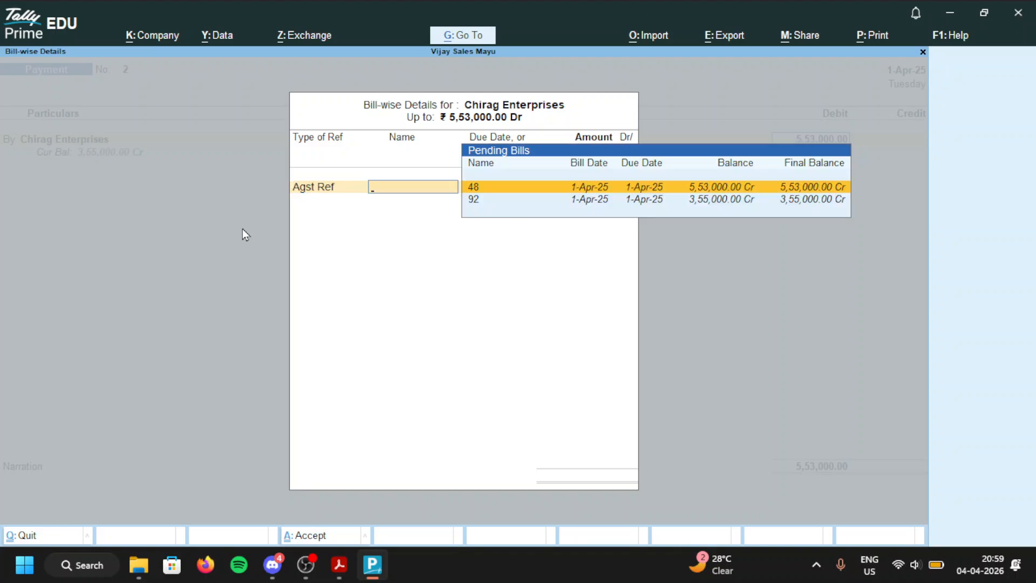
key(Return)
key(Return)
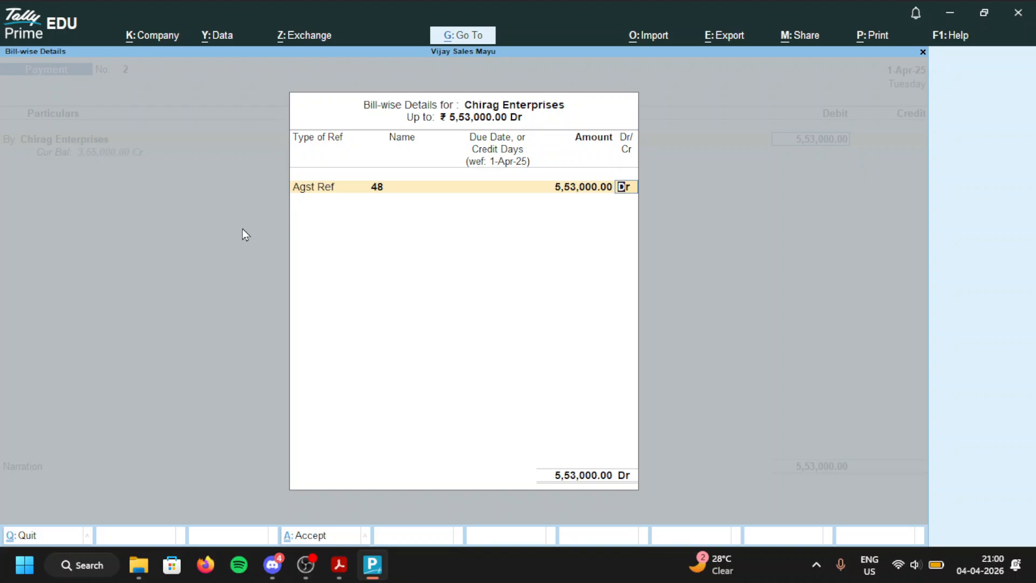
key(Return)
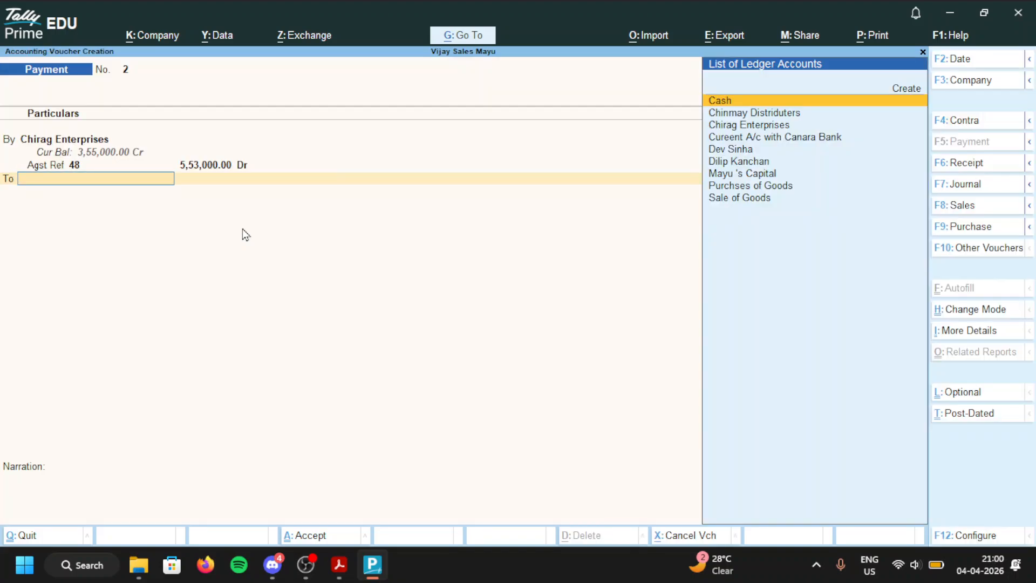
Step: Credit Cureent A/c with Canara Bank with the full 5,53,000 of payment voucher 2
text(cu)
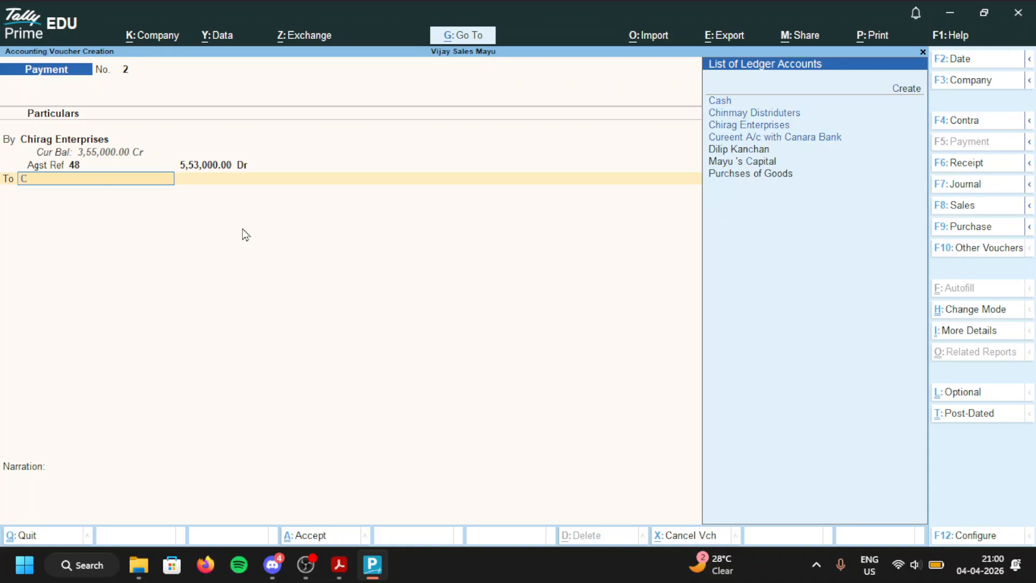
key(Return)
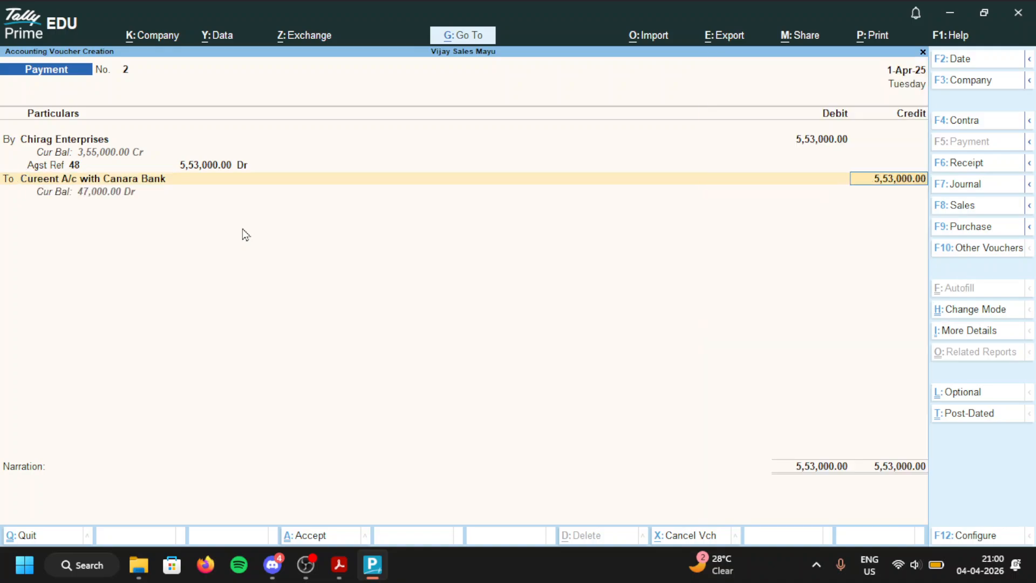
key(Return)
Step: Allocate the bank payment as a Cheque with range Not Applicable and instrument number 235862, and save payment voucher 2
key(Return)
key(Return)
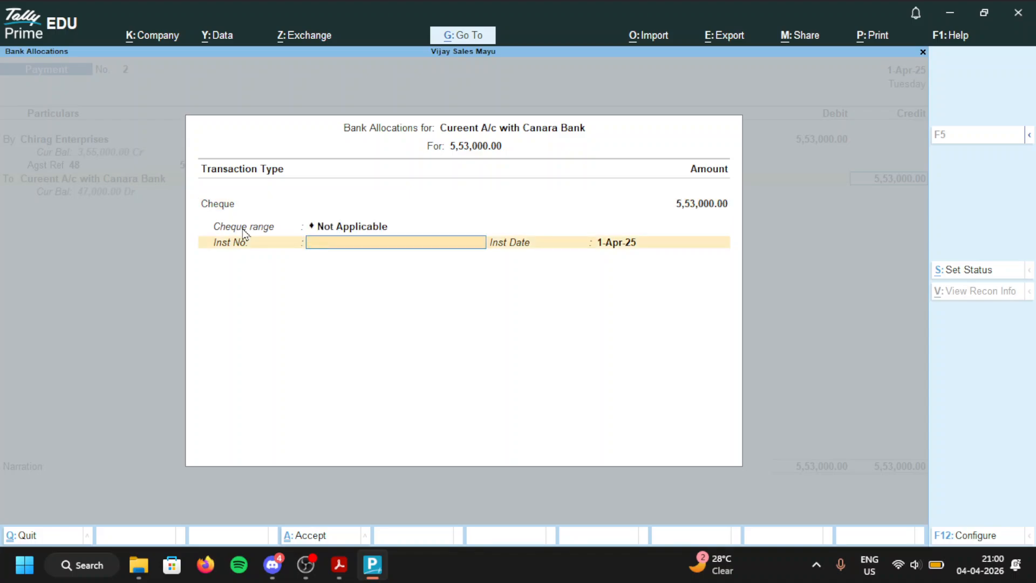
text(235862)
key(Return)
key(Return)
key(Return)
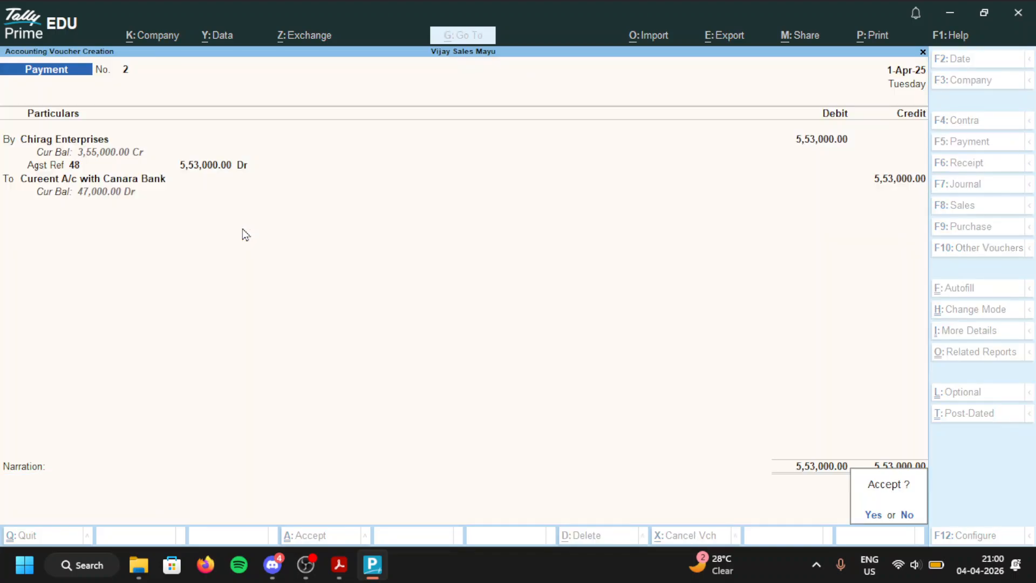
key(Return)
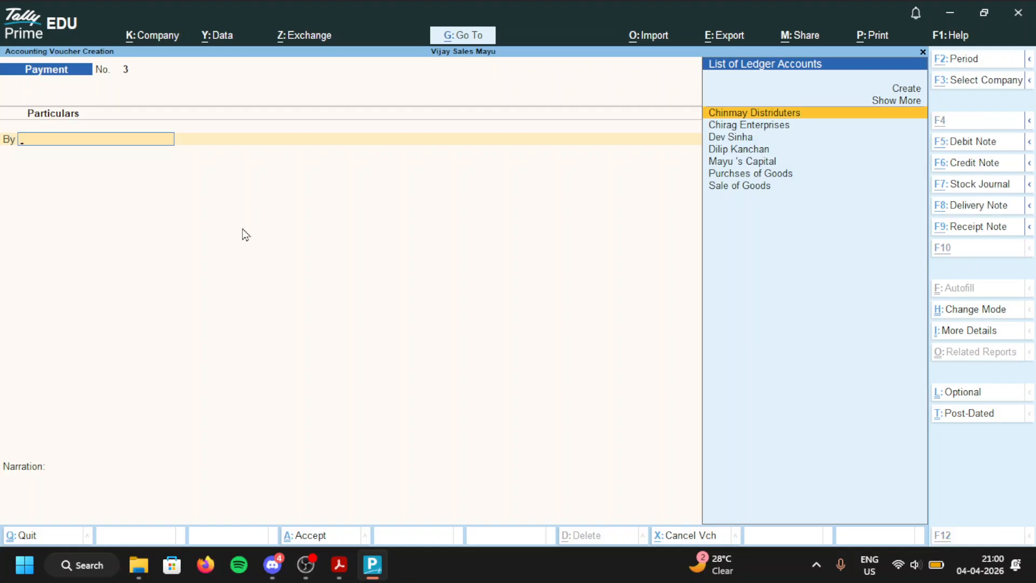
Step: Switch to tally sem 3.pdf, read payment transaction 3 to Chinmay Distributors, and return to TallyPrime
key(alt+Tab)
drag(242, 247, 235, 175)
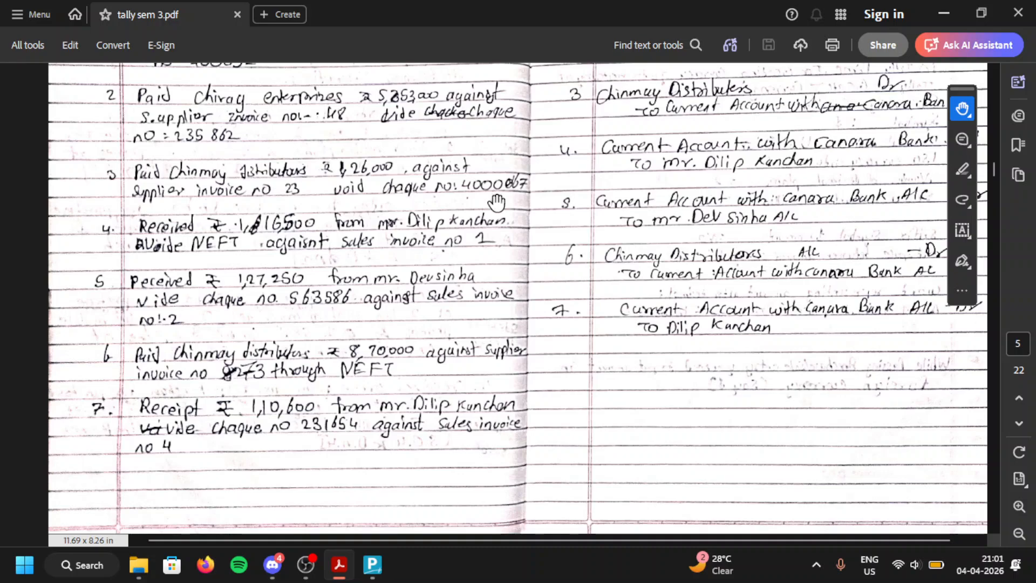
key(alt+Tab)
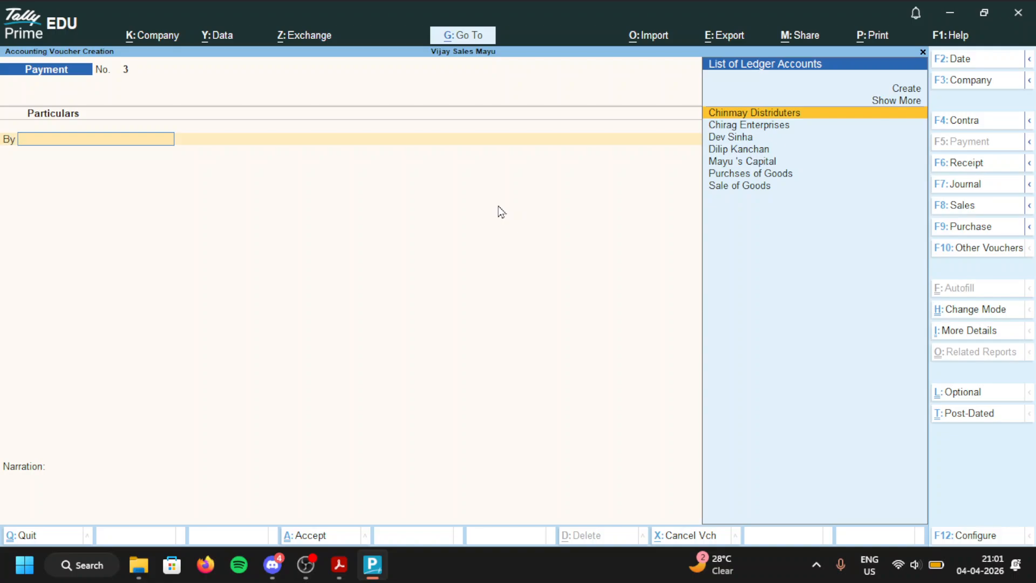
Step: Debit Chinmay Distriduters with 1,26,000 in payment voucher 3
text(Ch)
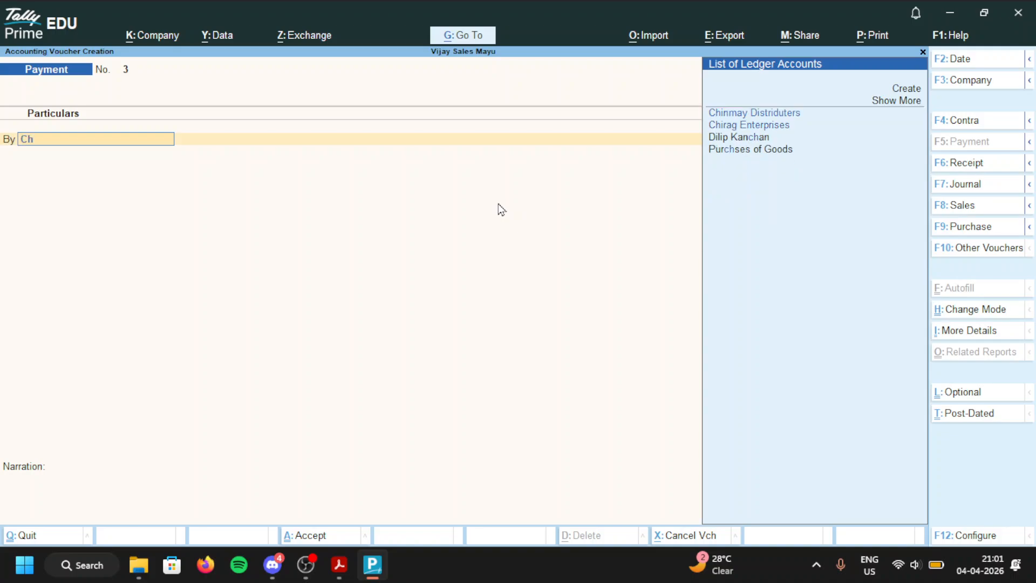
key(Return)
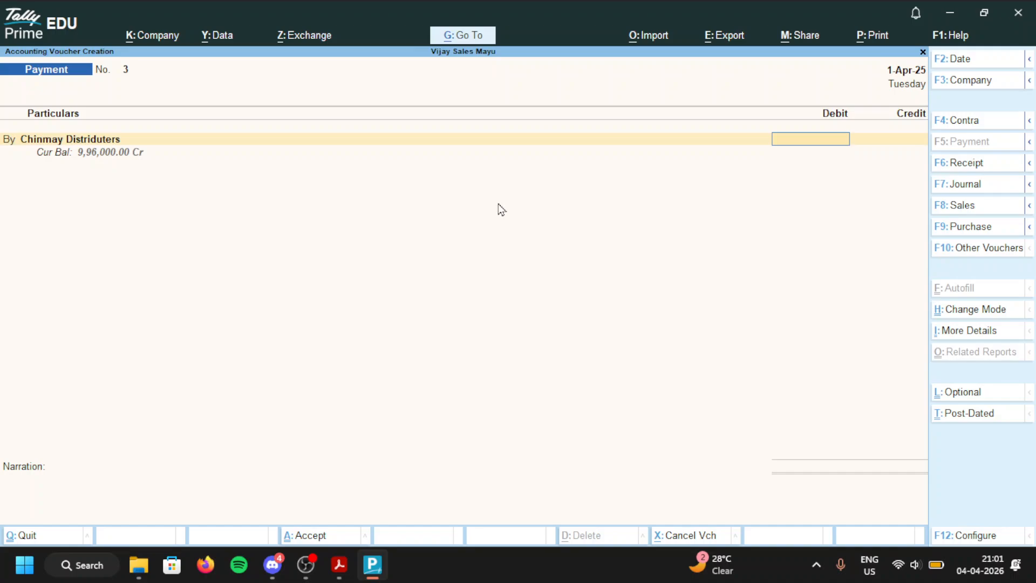
text(126000)
key(Return)
Step: Allocate the full Chinmay Distriduters payment as Agst Ref to pending bill 23 and accept the bill-wise details
key(Return)
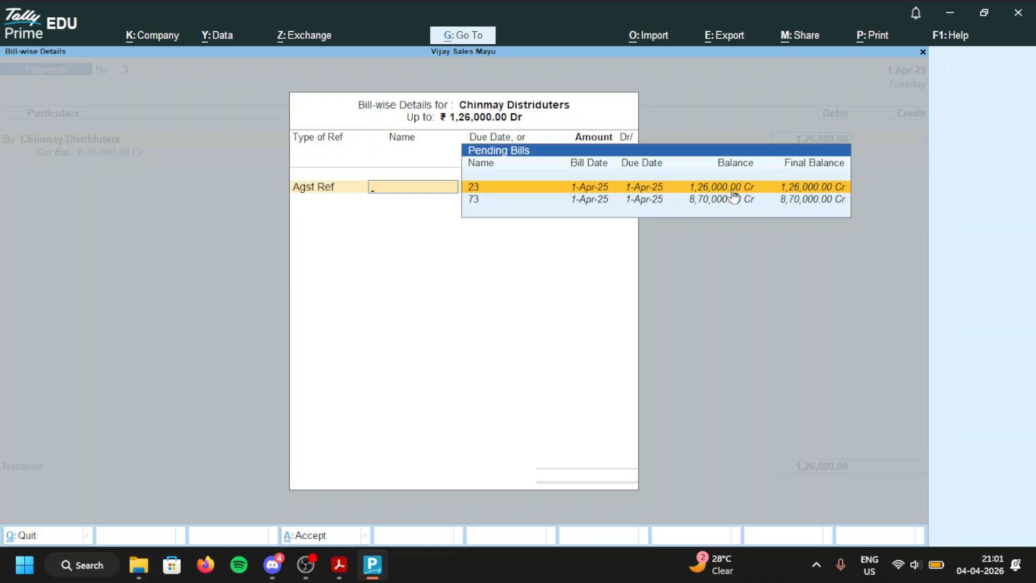
key(Return)
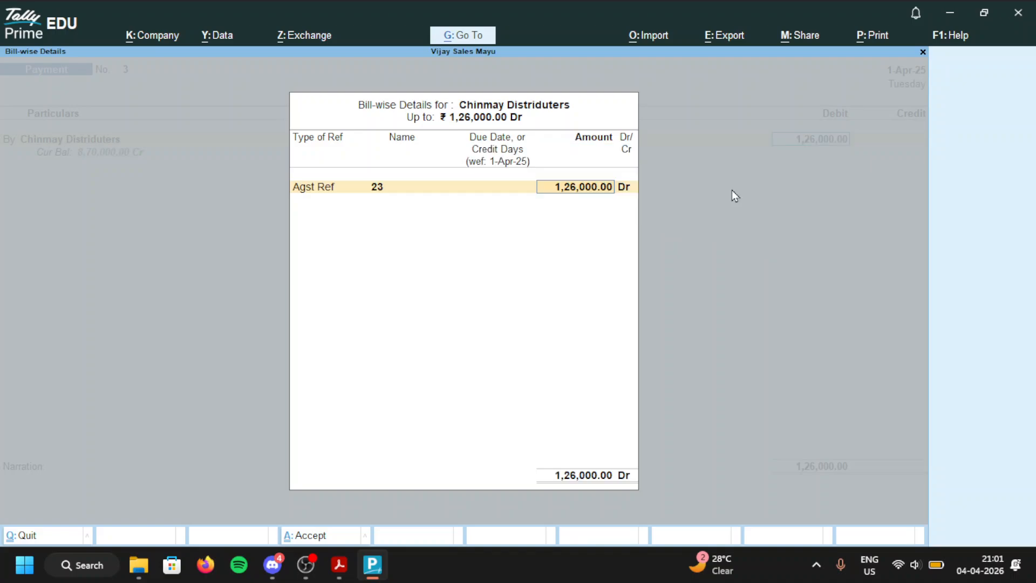
key(Return)
key(Return)
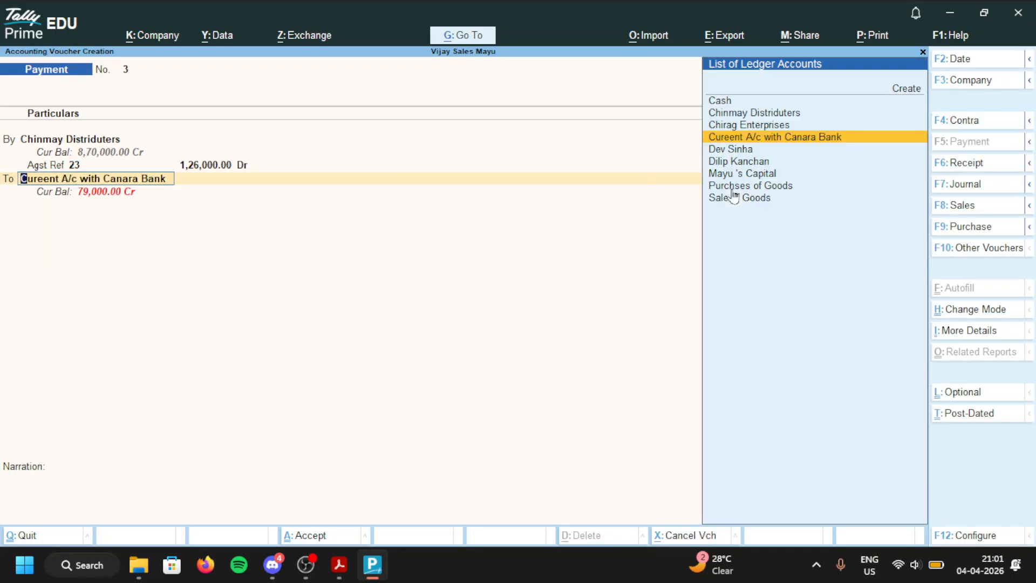
Step: Credit Cureent A/c with Canara Bank with 1,26,000 as a Cheque, range Not Applicable, with the noted cheque number, and save payment voucher 3
key(Return)
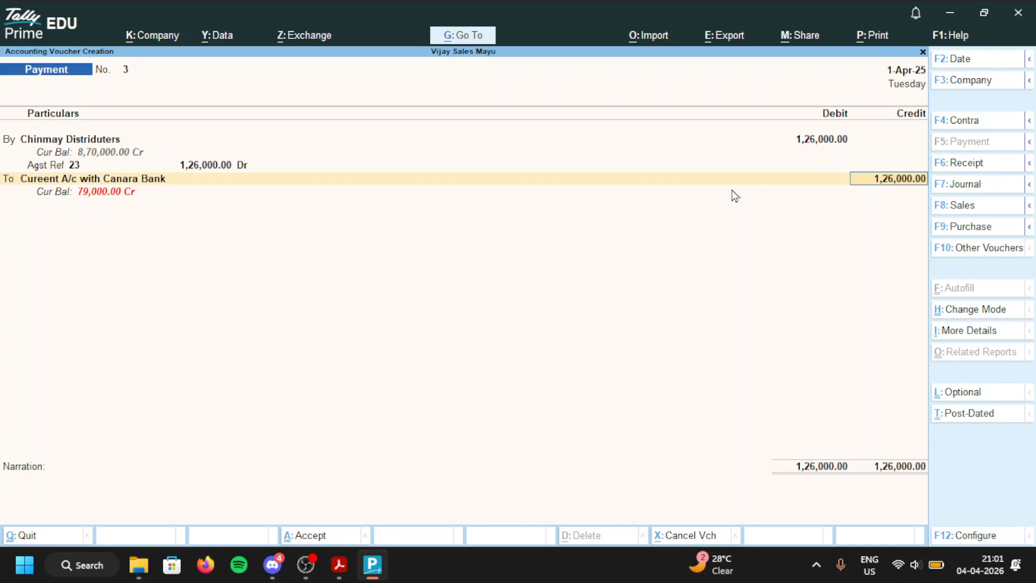
key(Return)
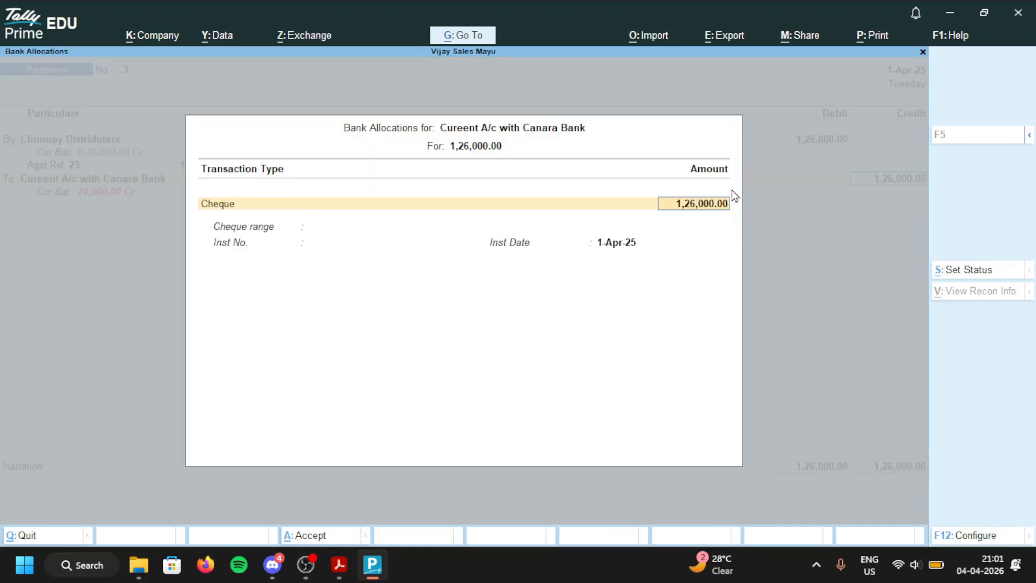
key(Return)
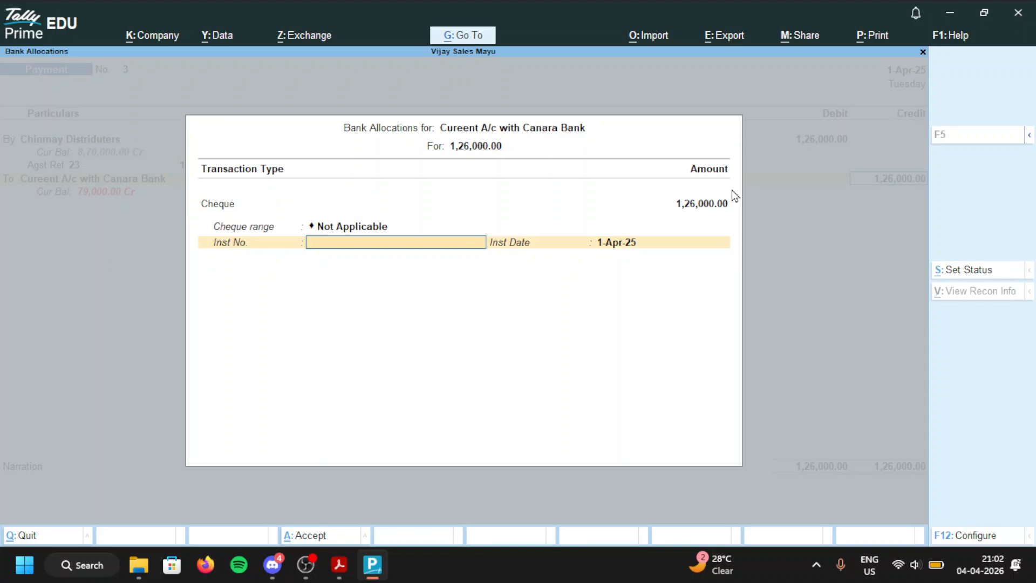
text(40)
text(0)
text(67)
key(Return)
key(Return)
key(Return)
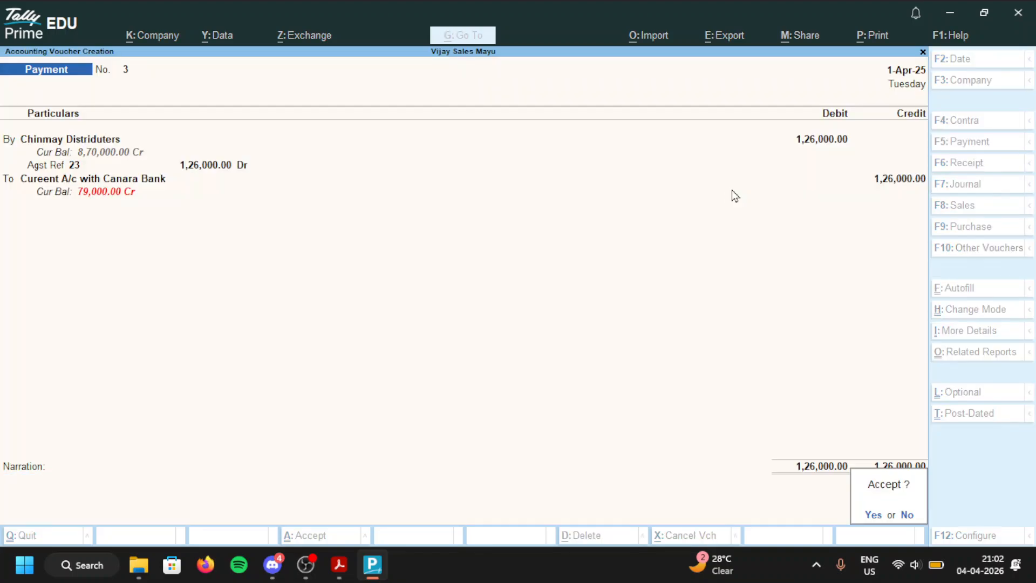
key(Return)
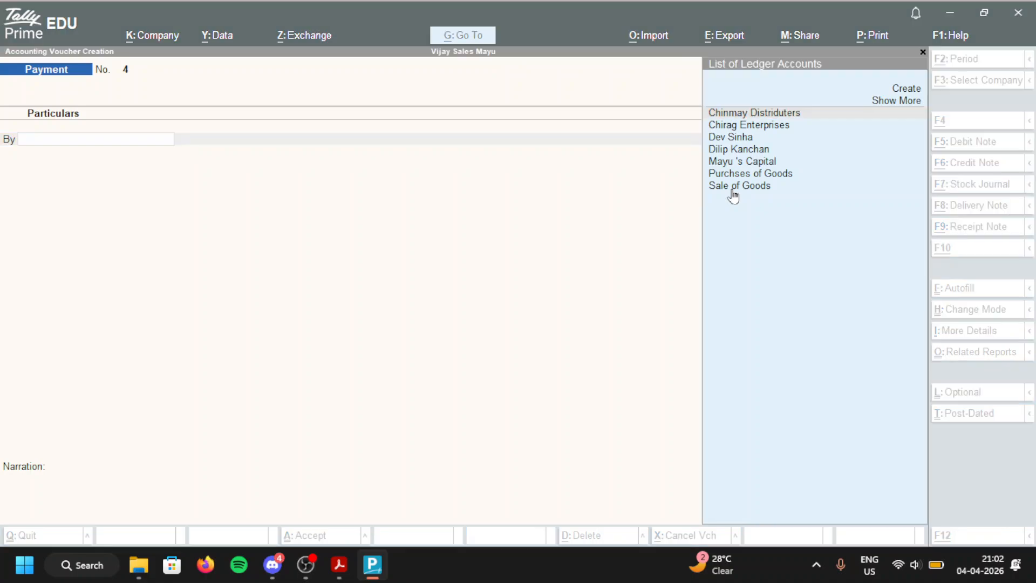
Step: Switch to tally sem 3.pdf, read receipt transaction 4, and return to TallyPrime
key(alt+Tab)
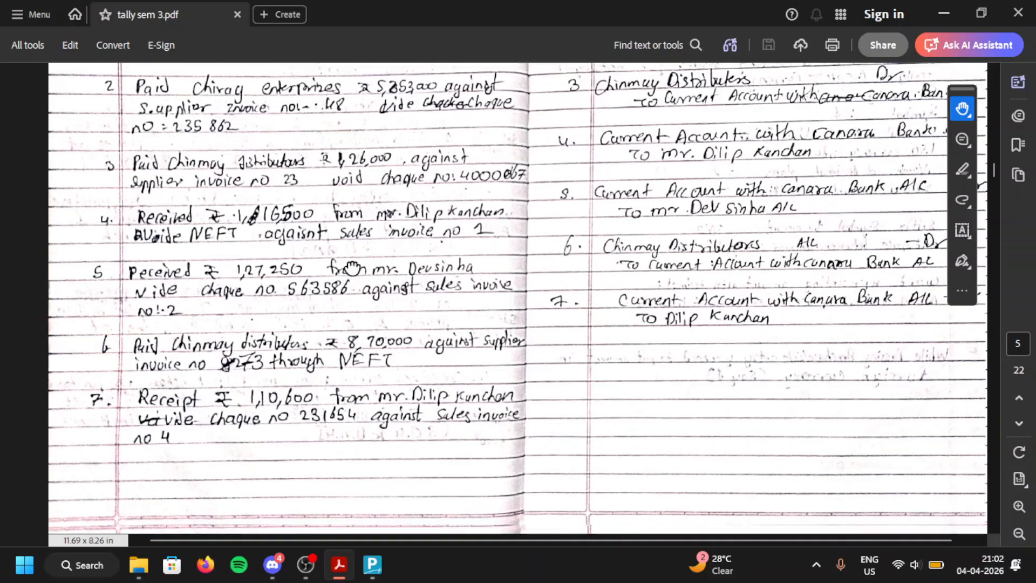
scroll(378, 243, up, 2)
scroll(410, 205, down, 5)
scroll(424, 185, up, 3)
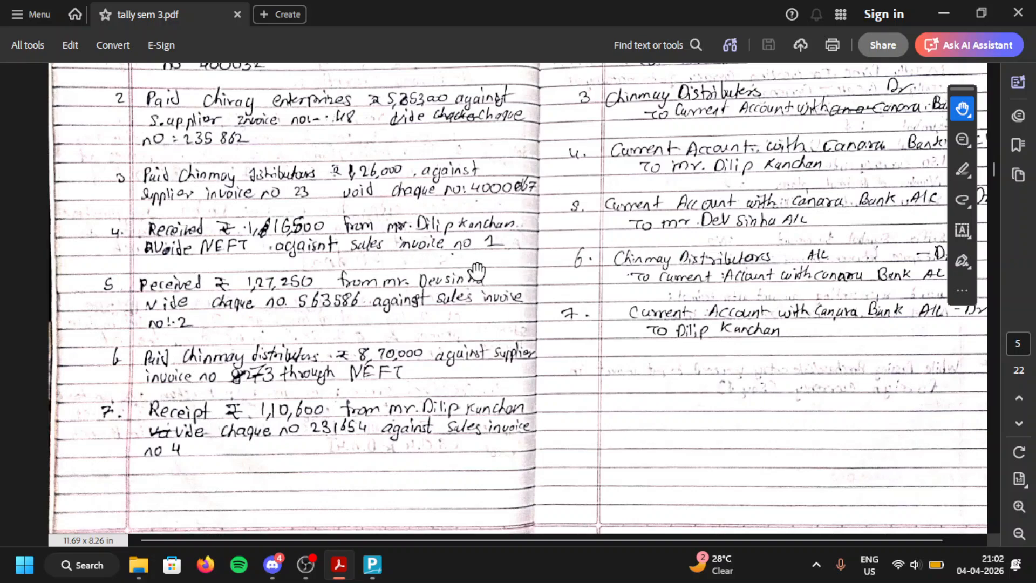
key(alt+Tab)
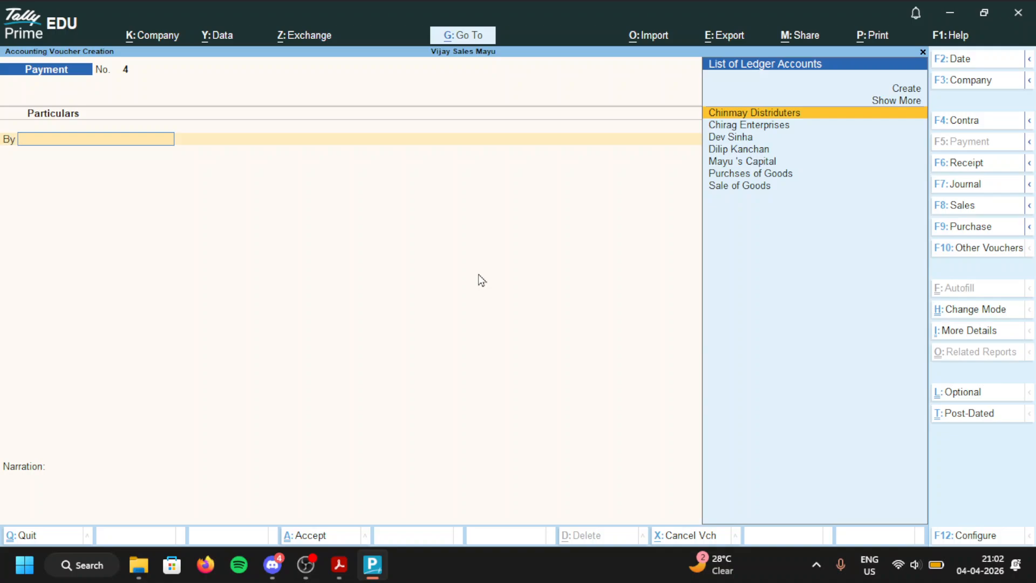
Step: Change the voucher type from Payment to Receipt
key(F10)
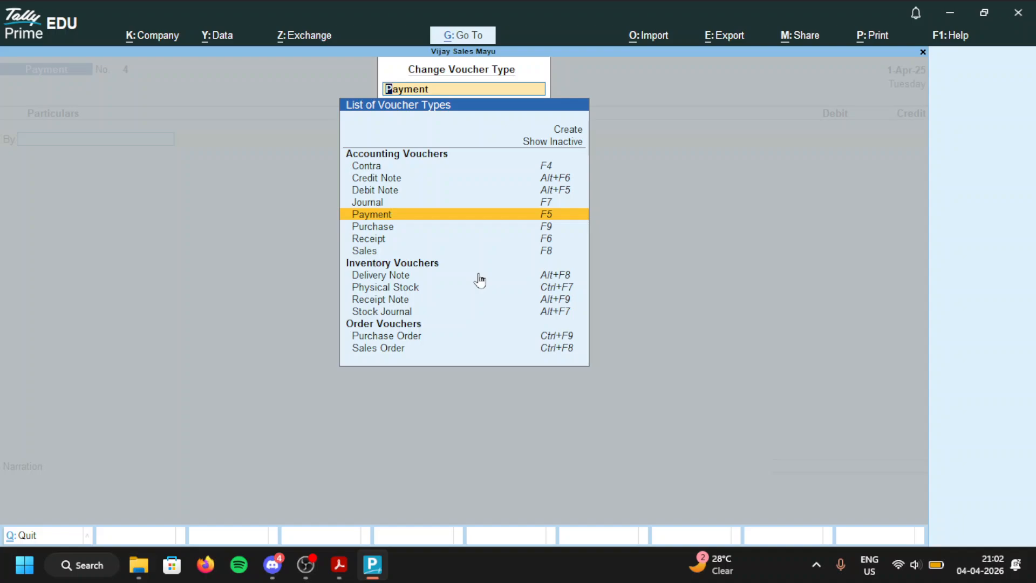
key(Down)
key(Down)
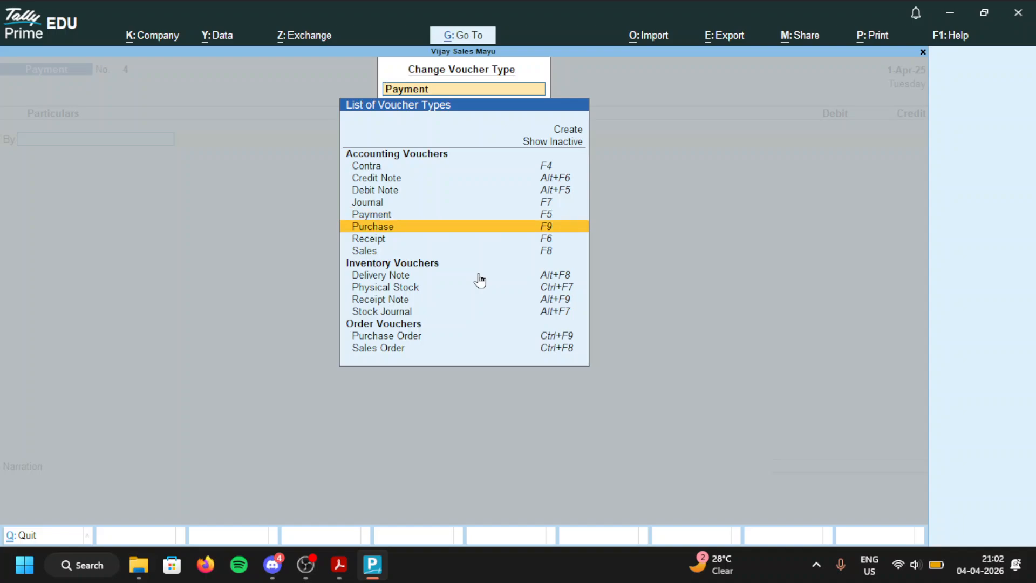
key(Return)
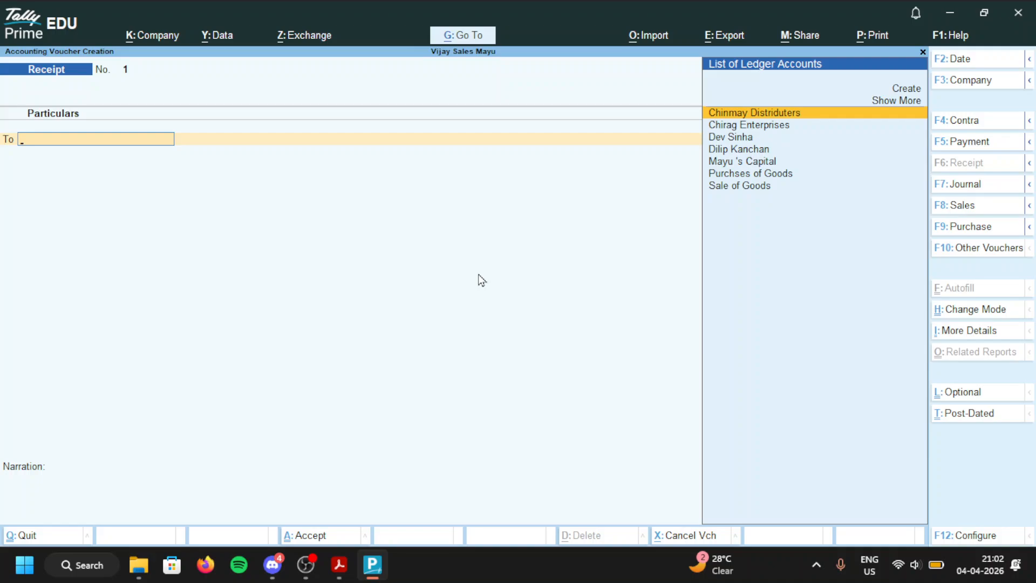
Step: Credit the ledger of the customer named in transaction 4 with 1,16,500 in receipt voucher 1
key(Down)
key(Down)
key(Down)
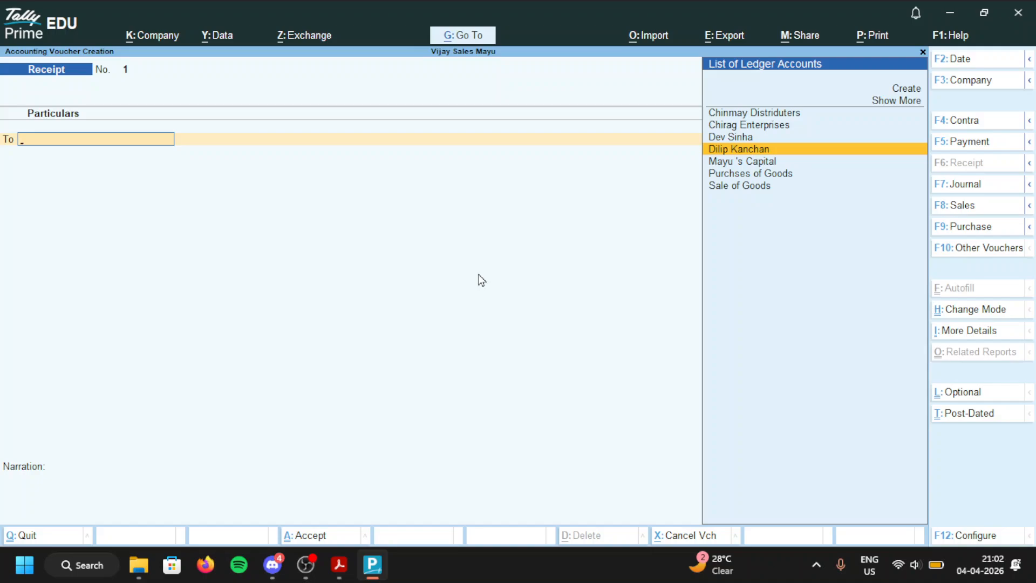
key(Return)
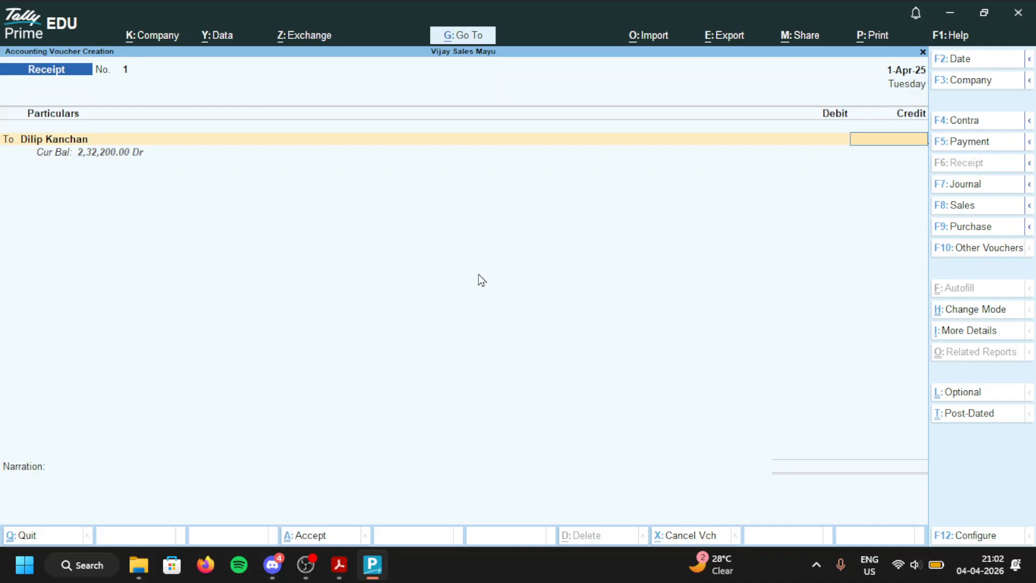
text(116500)
key(Return)
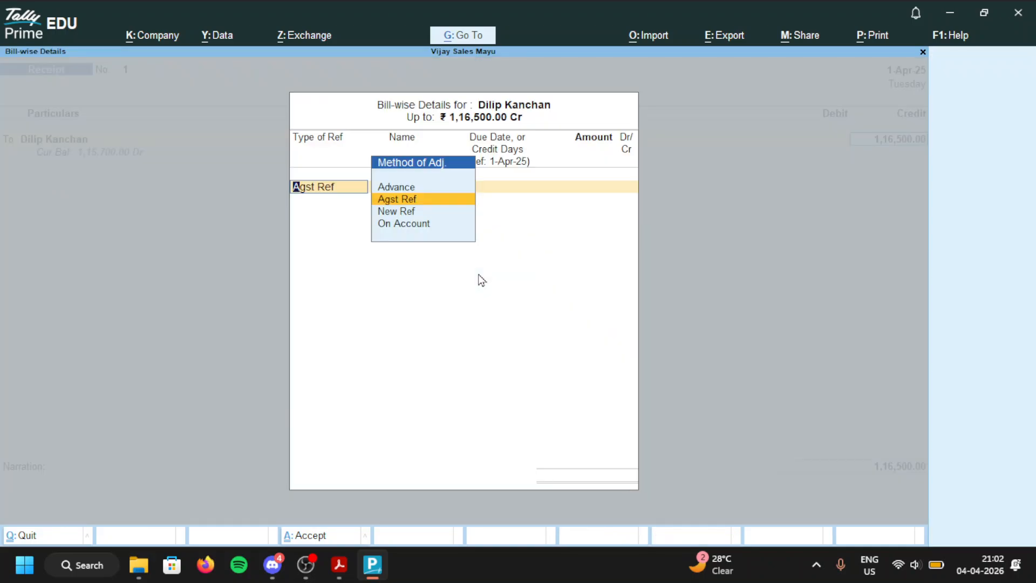
Step: Allocate the full 1,16,500 receipt as Agst Ref to pending bill S1 and accept the bill-wise details
key(Return)
key(Return)
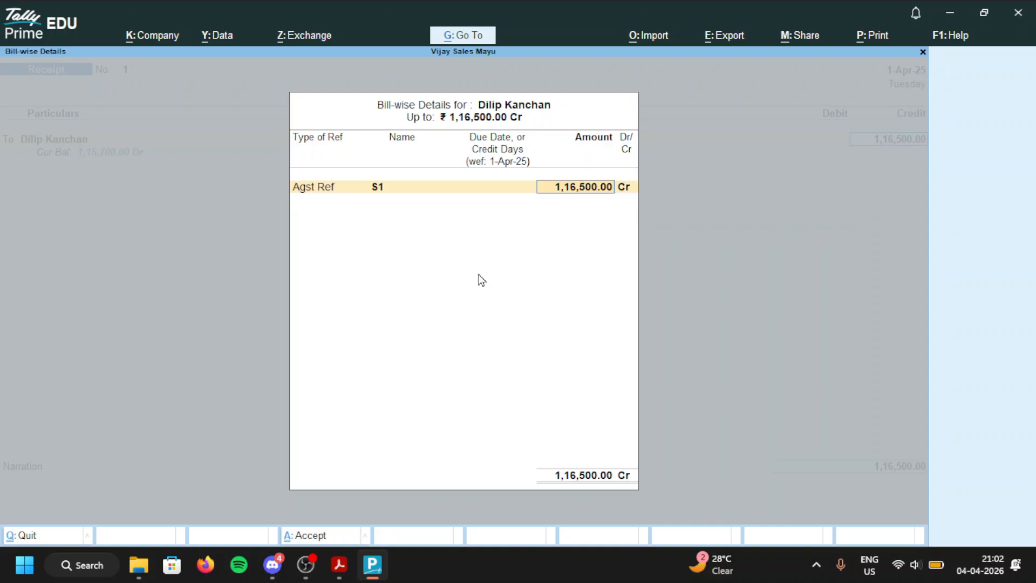
key(Return)
key(Return)
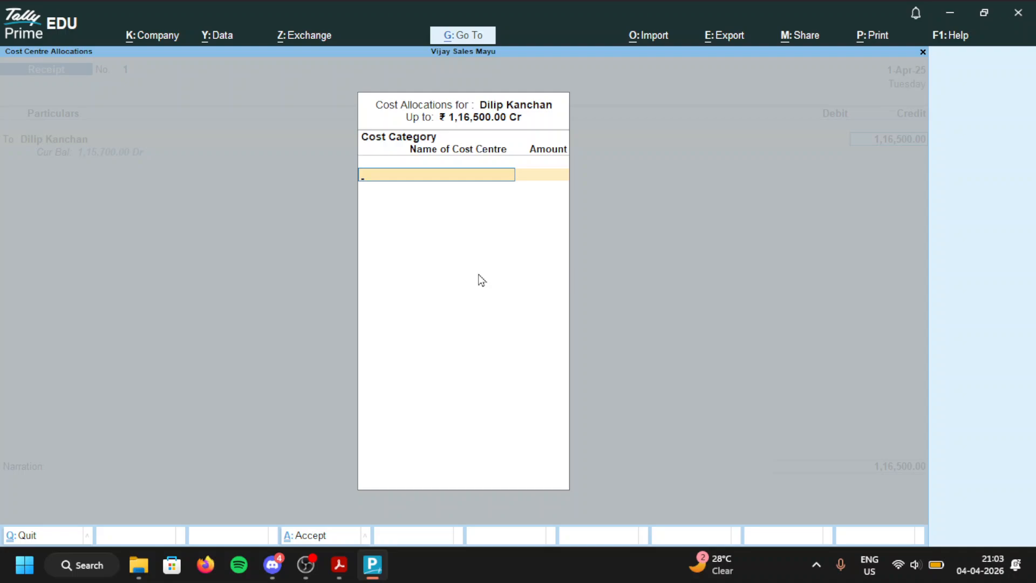
Step: Allocate the full 1,16,500 to the salesman's cost centre under the Sales Man cost category
text(Sa)
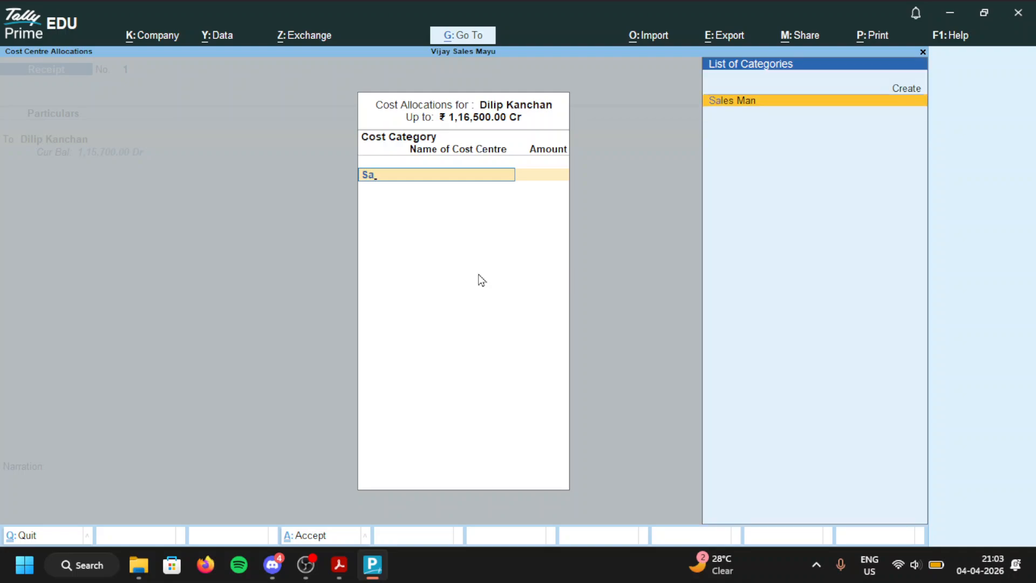
key(Return)
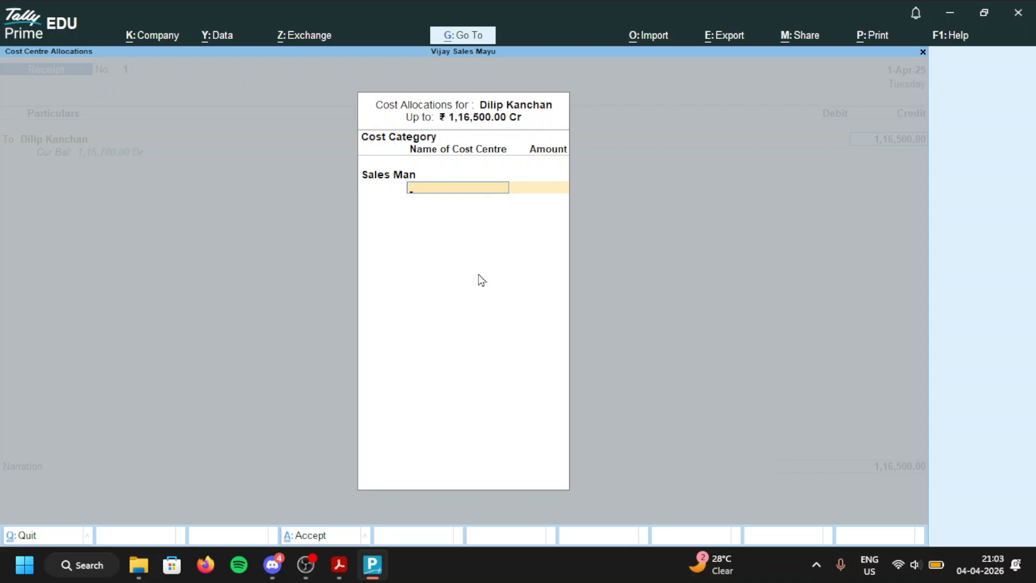
text(Aa)
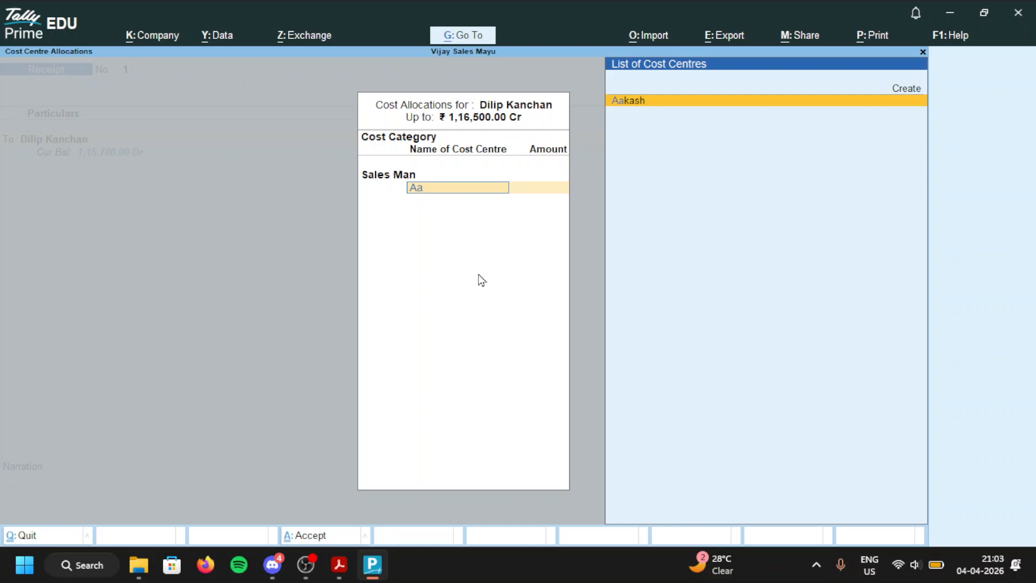
key(Return)
key(Return)
key(Return)
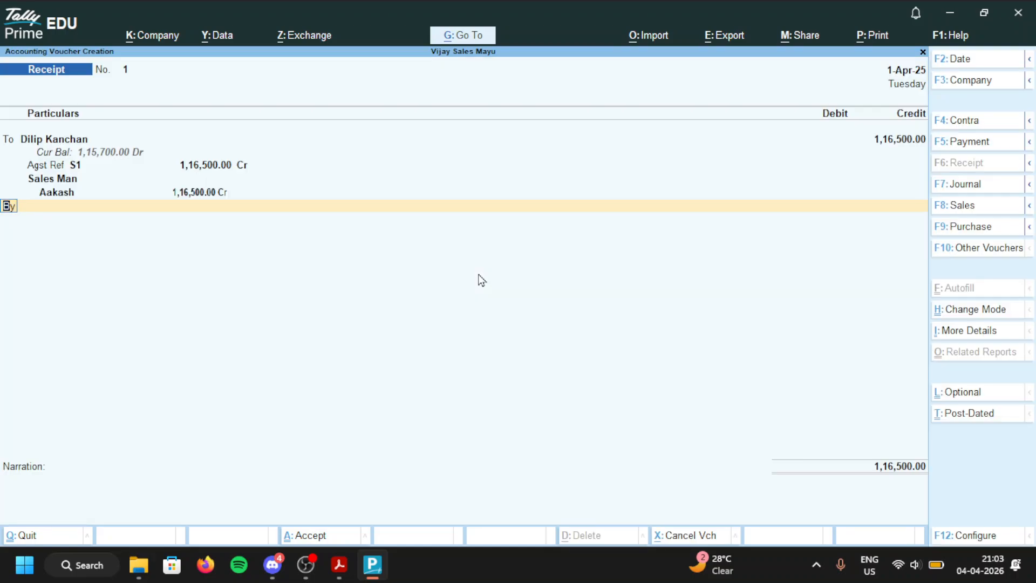
Step: Debit Cureent A/c with Canara Bank with the full 1,16,500 of receipt voucher 1
key(Return)
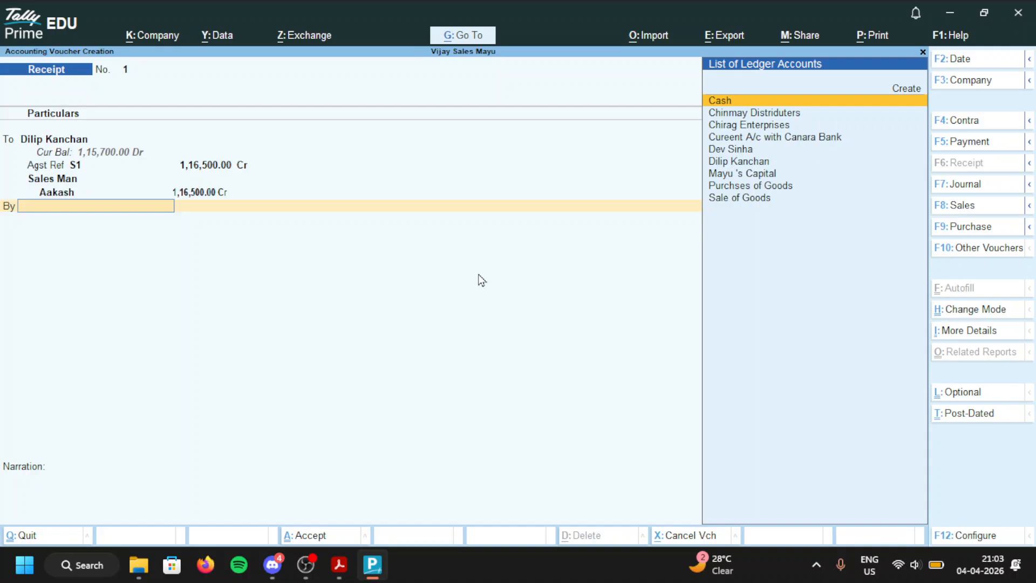
text(C)
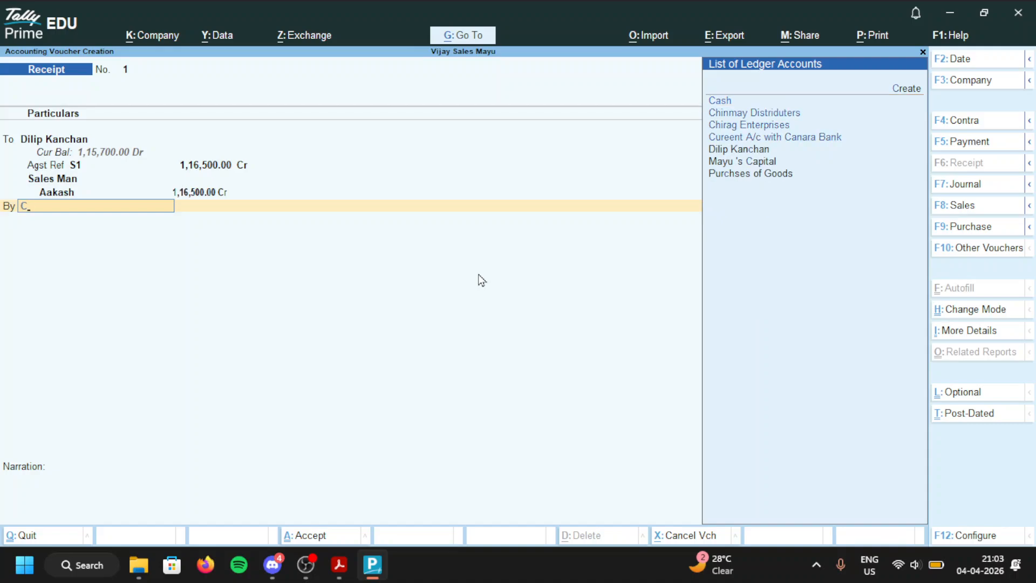
text(u)
key(Return)
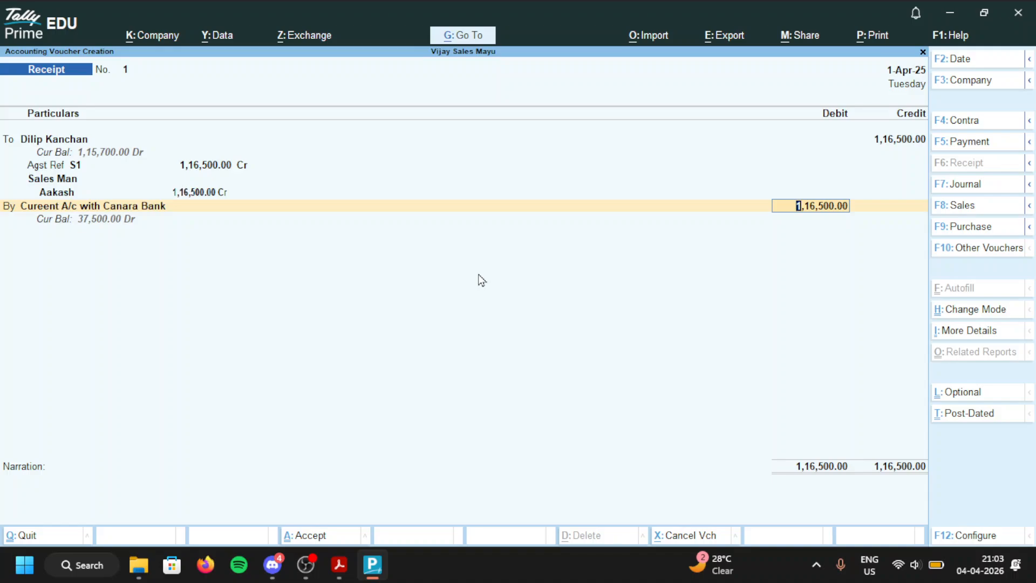
key(Return)
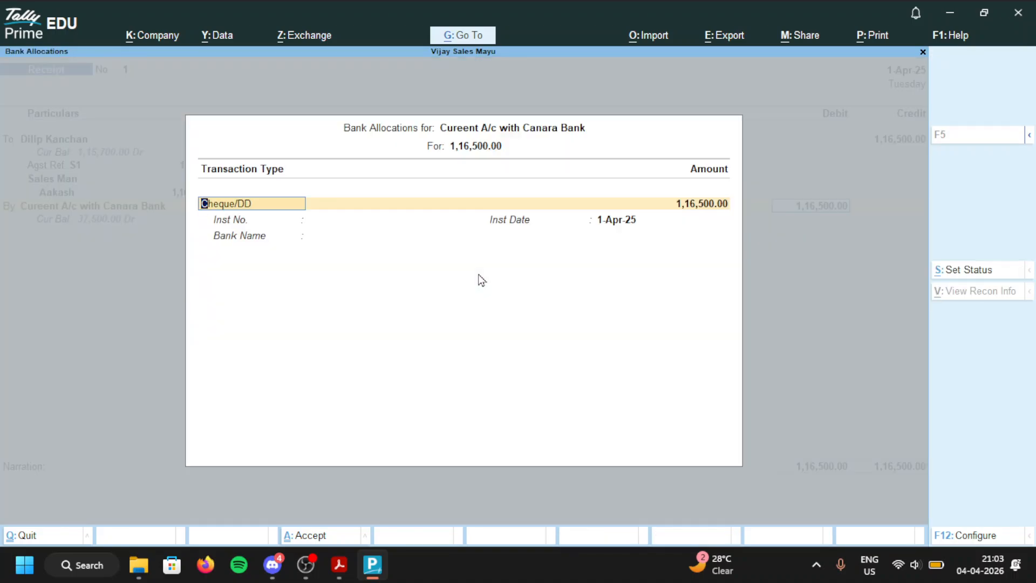
Step: Accept the bank allocation as Cheque/DD with instrument number and bank name blank, and save receipt voucher 1 without narration
key(Return)
key(Return)
key(Return)
key(Return)
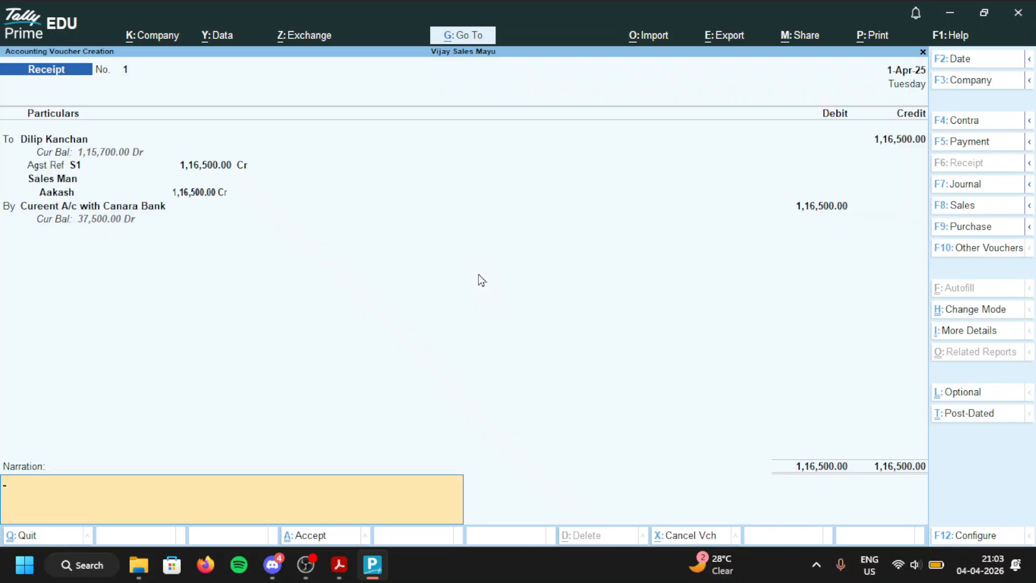
key(Return)
key(Return)
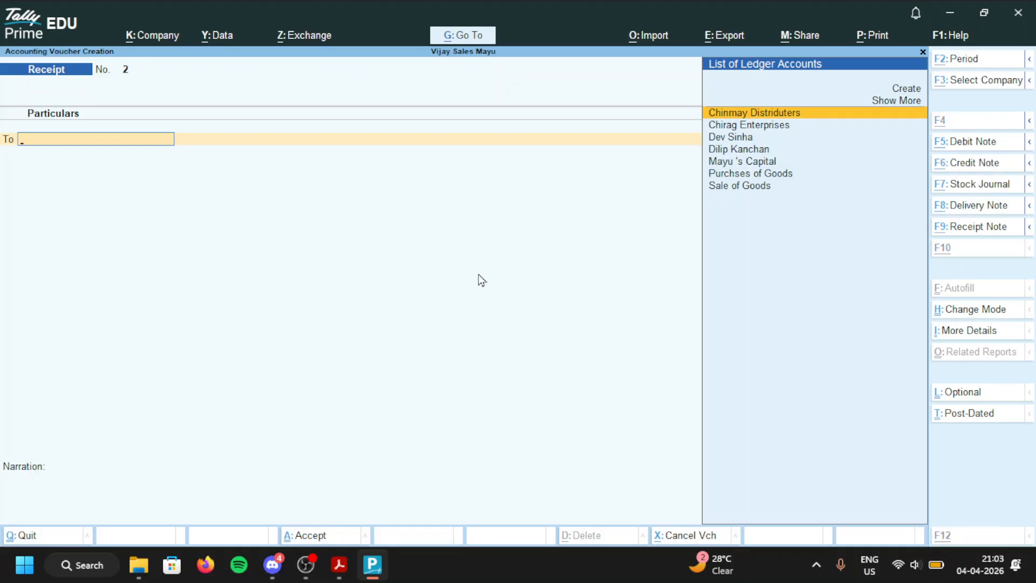
Step: Review the customer receipt in transaction 5 of tally sem 3.pdf, and return to receipt voucher 2 in TallyPrime
key(alt+Tab)
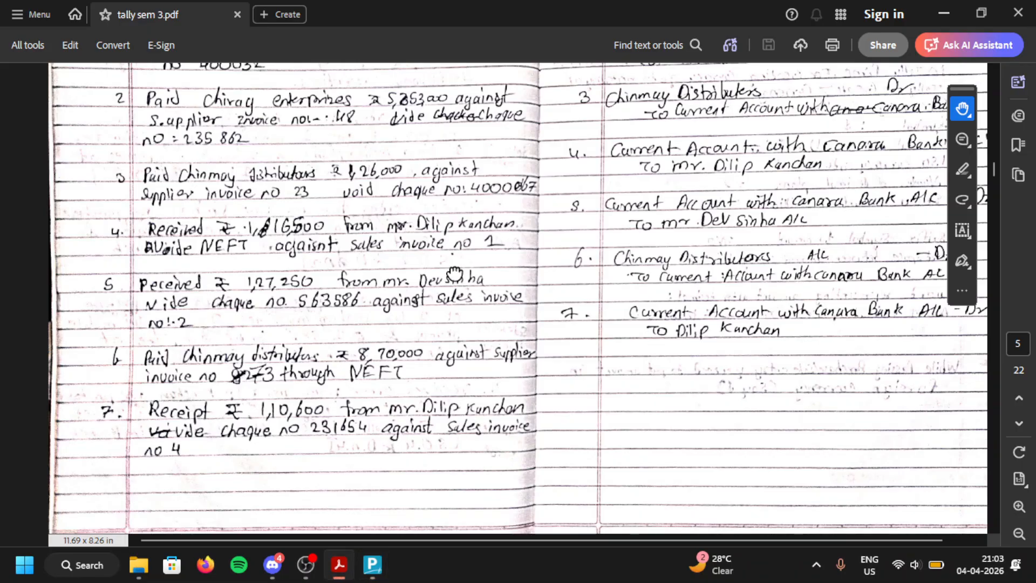
scroll(455, 273, down, 1)
scroll(455, 272, right, 1)
scroll(352, 317, left, 1)
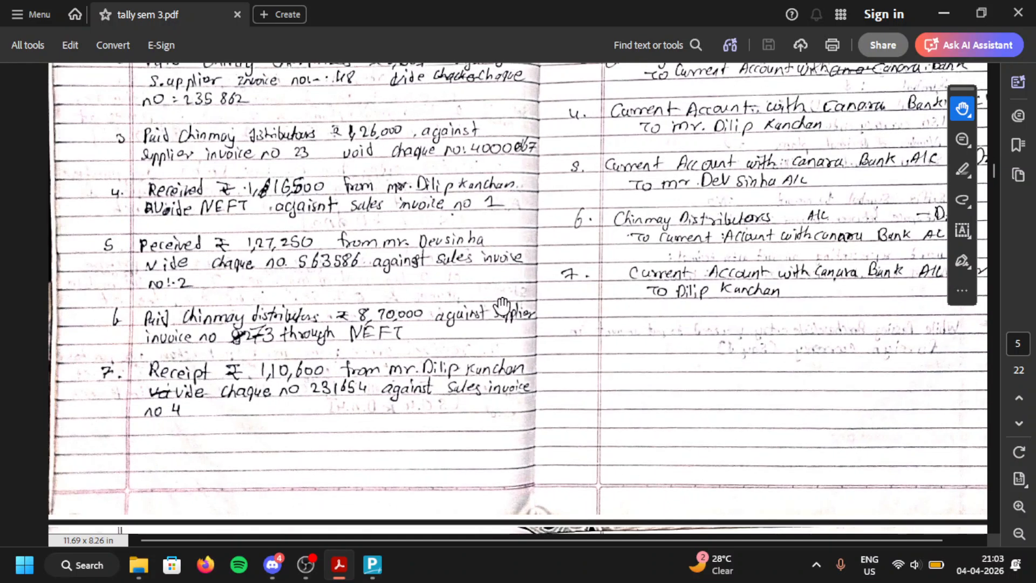
drag(445, 238, 446, 360)
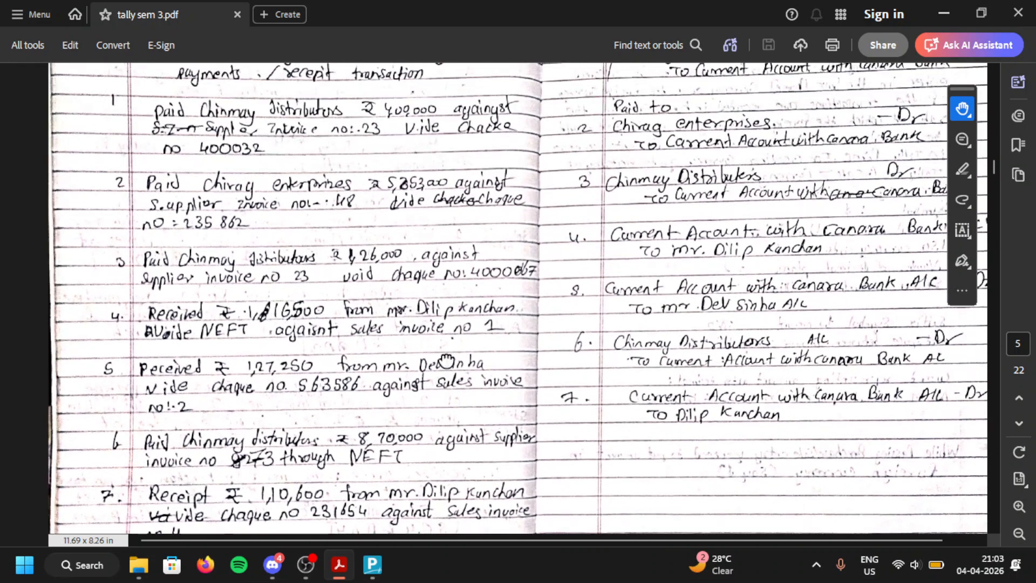
scroll(445, 361, down, 5)
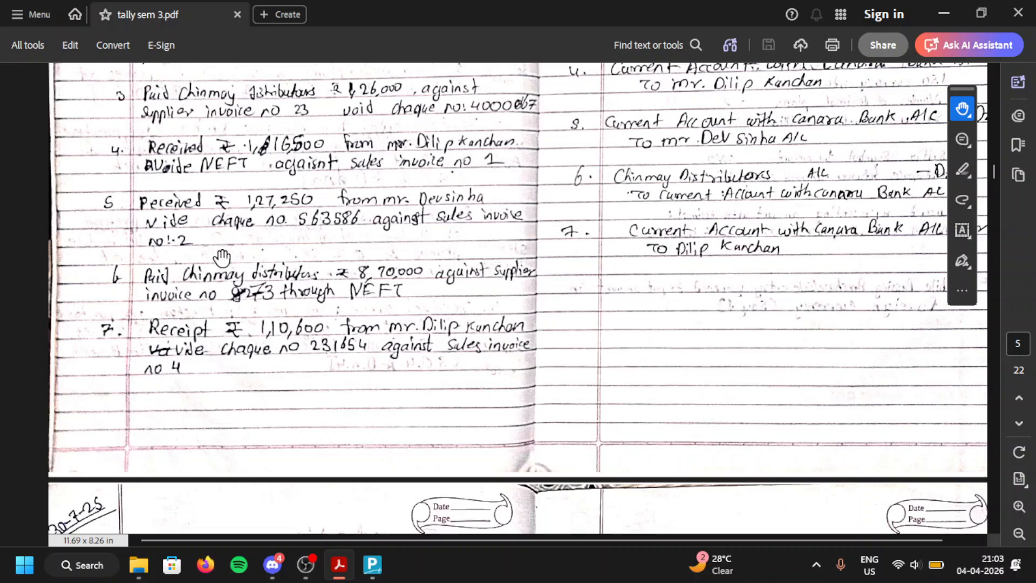
key(alt+Tab)
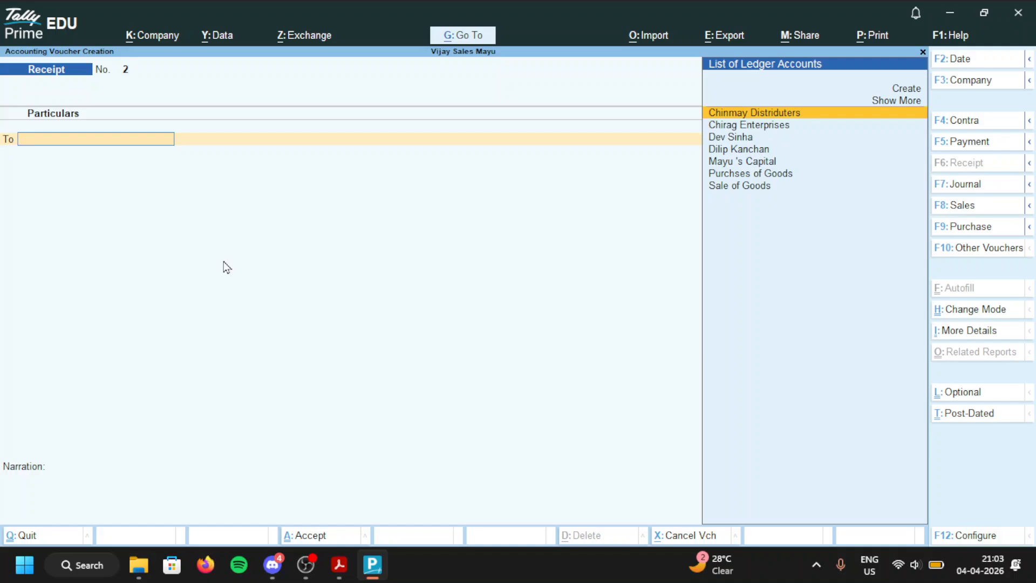
Step: Credit the transaction 5 customer's ledger with 1,27,250 in receipt voucher 2
key(Down)
key(Down)
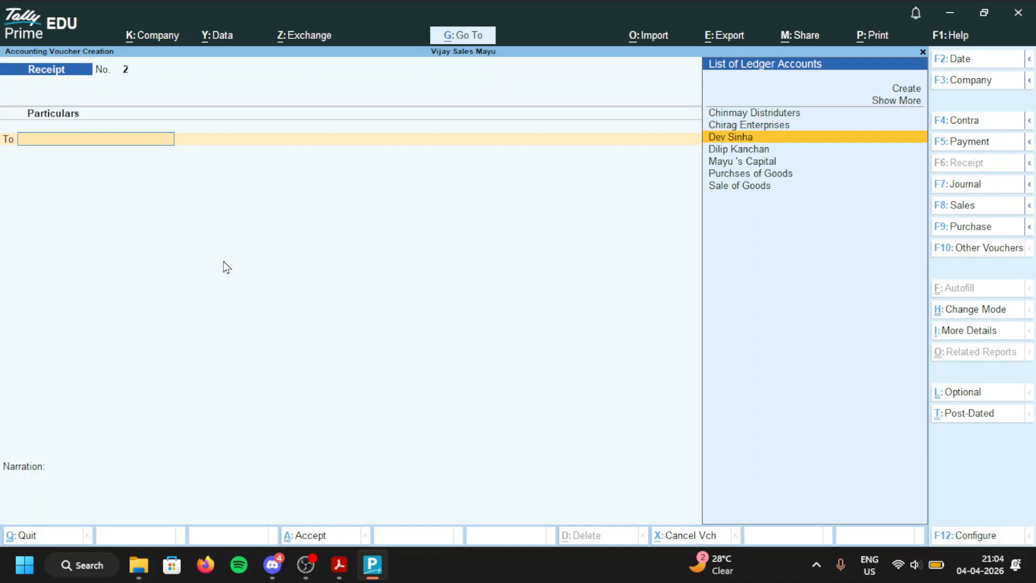
key(Return)
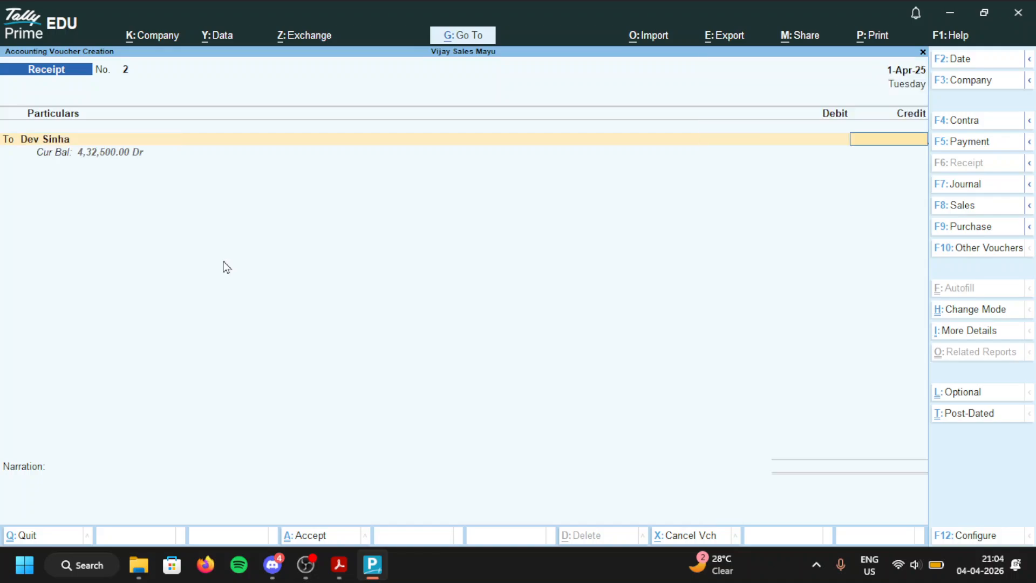
text(127250)
key(Return)
Step: Allocate 1,25,500 of the receipt as Agst Ref to the customer's pending bill S2
key(Return)
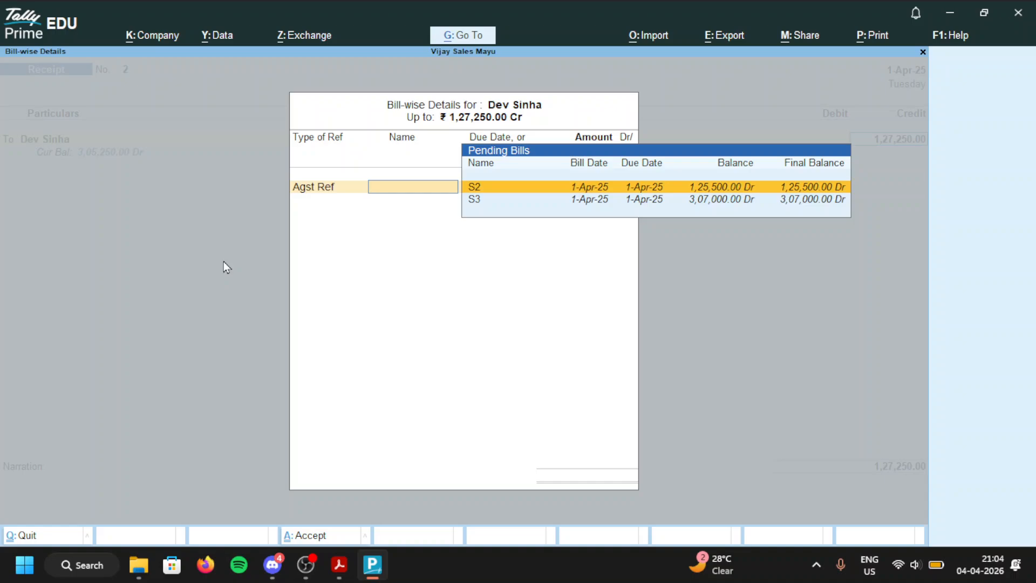
key(Return)
key(Return)
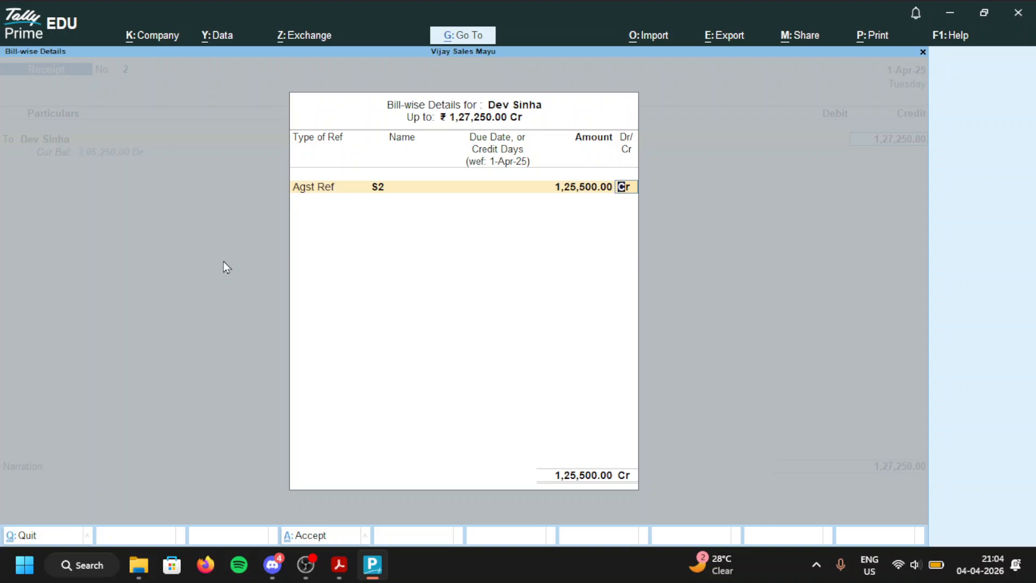
key(Return)
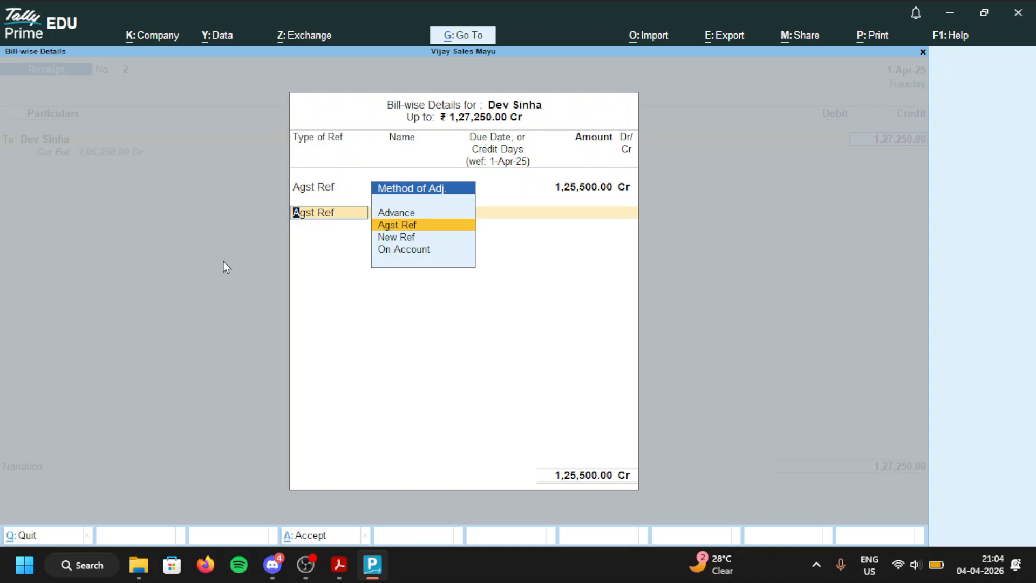
Step: Back out of the customer's bill-wise details to the credit amount without adding a second bill
key(Return)
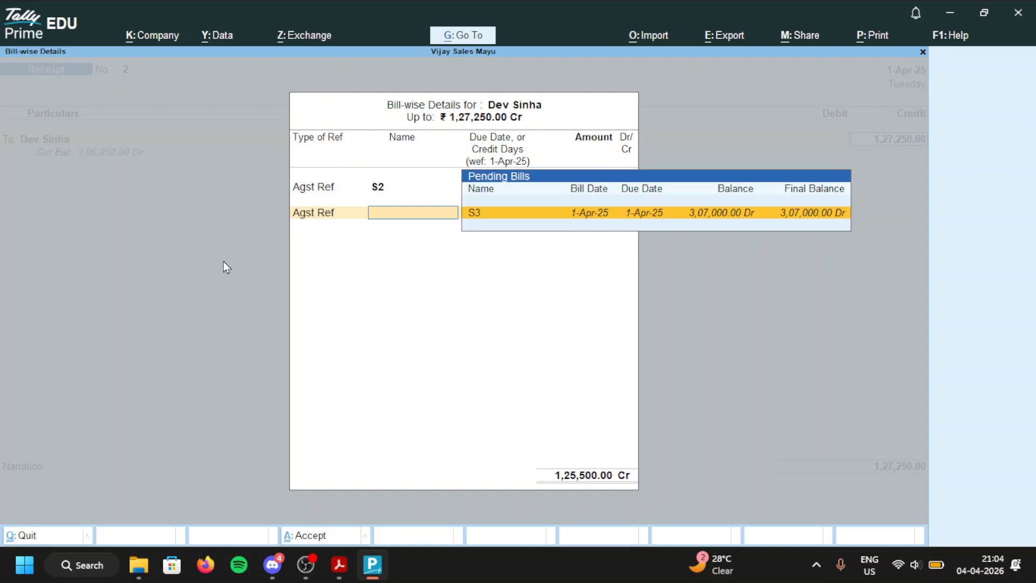
key(BackSpace)
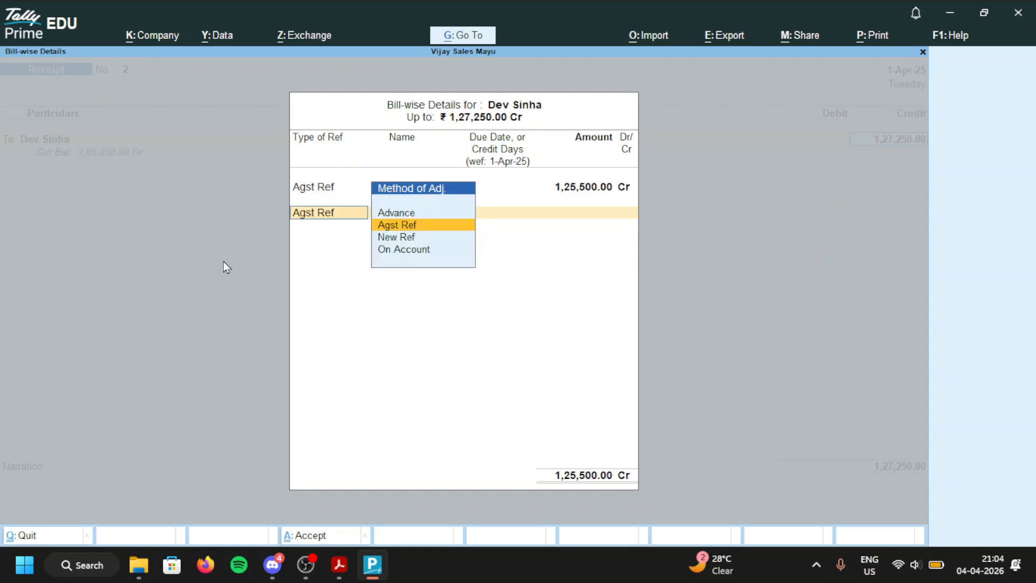
key(BackSpace)
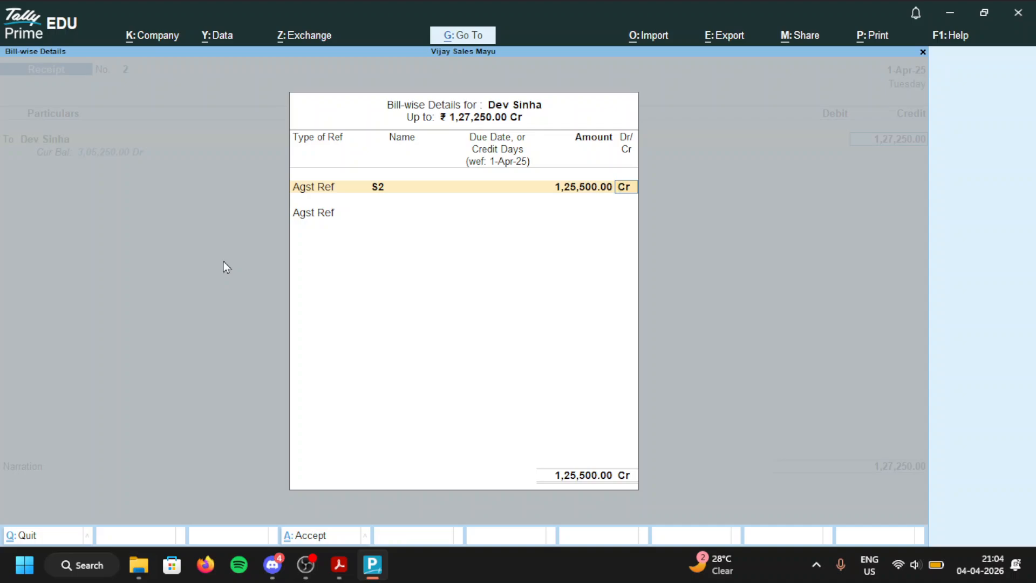
key(BackSpace)
key(BackSpace)
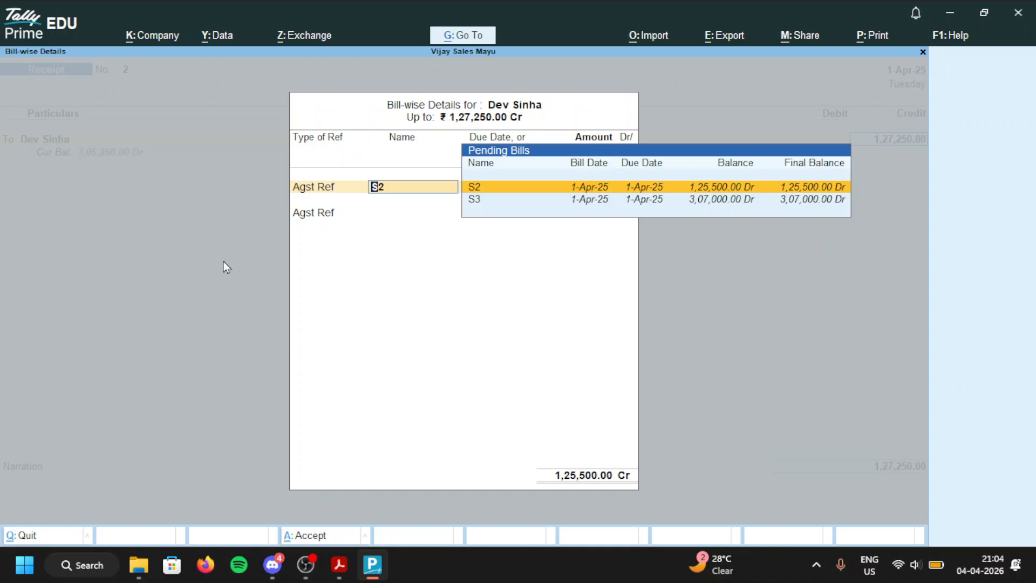
key(BackSpace)
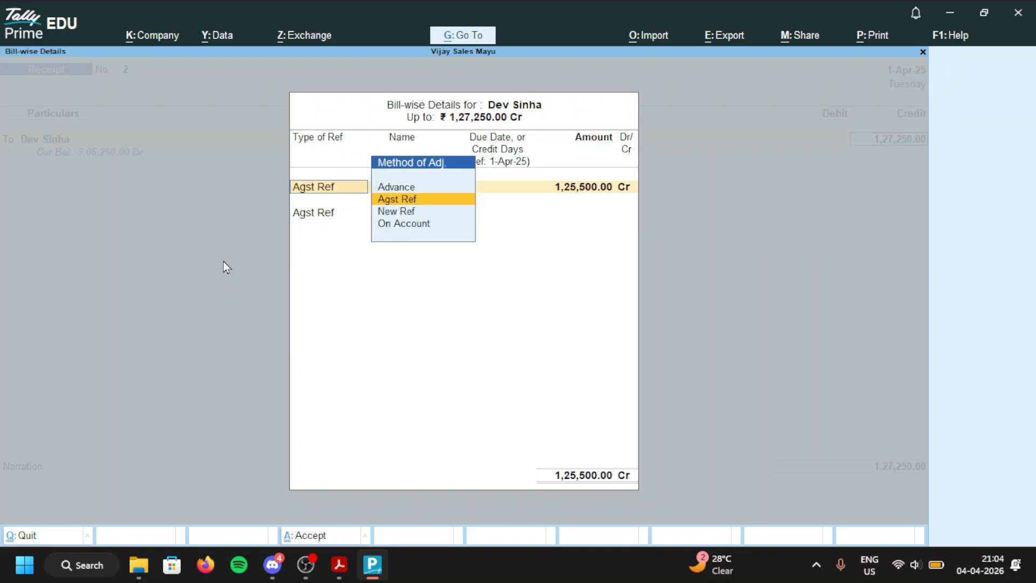
key(BackSpace)
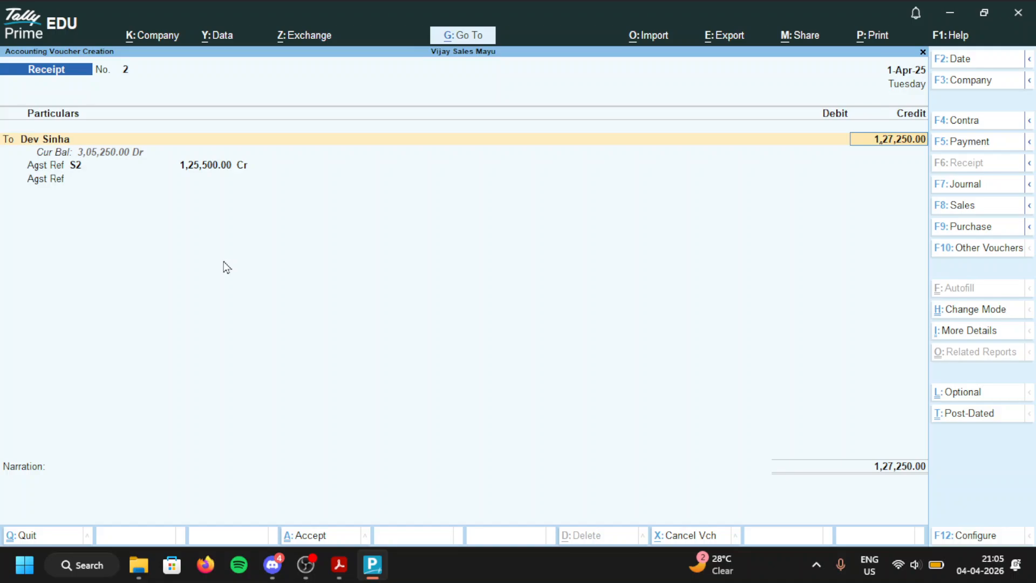
Step: Set the customer's credit amount in receipt voucher 2 to 1,25,500
text(25)
key(BackSpace)
key(BackSpace)
key(BackSpace)
key(Up)
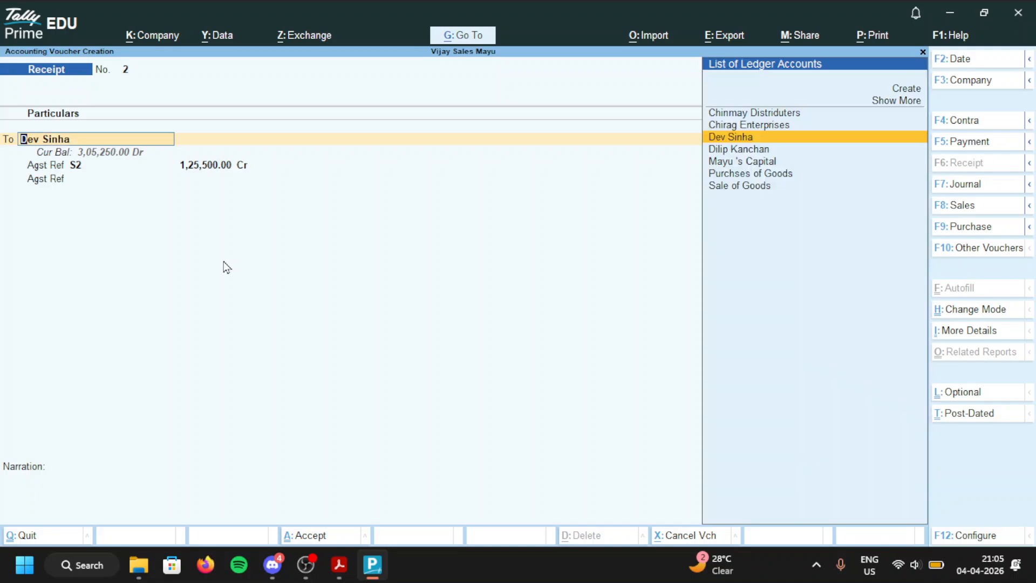
key(Return)
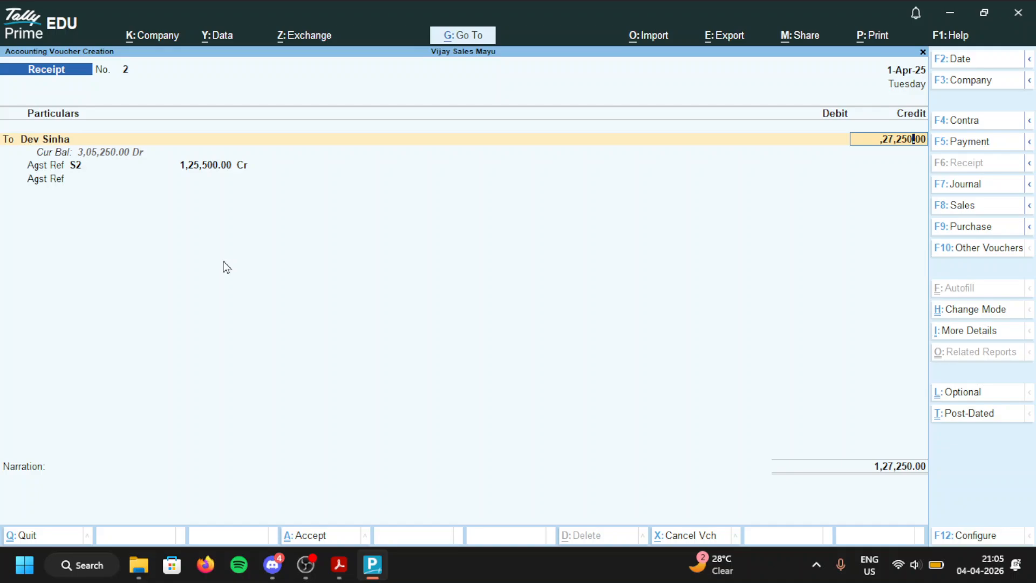
key(BackSpace)
key(BackSpace)
key(BackSpace)
key(BackSpace)
key(BackSpace)
key(BackSpace)
key(BackSpace)
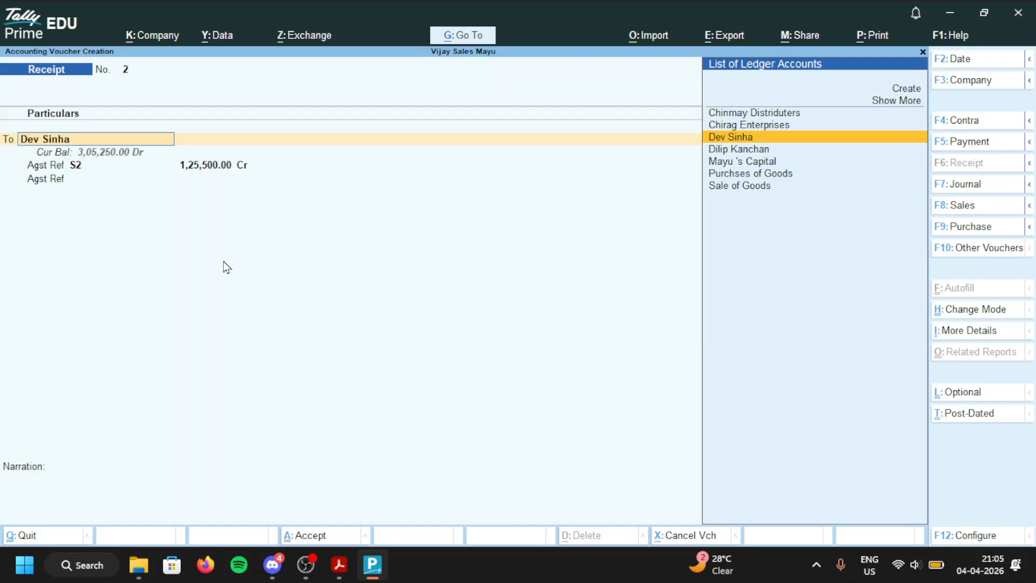
key(Return)
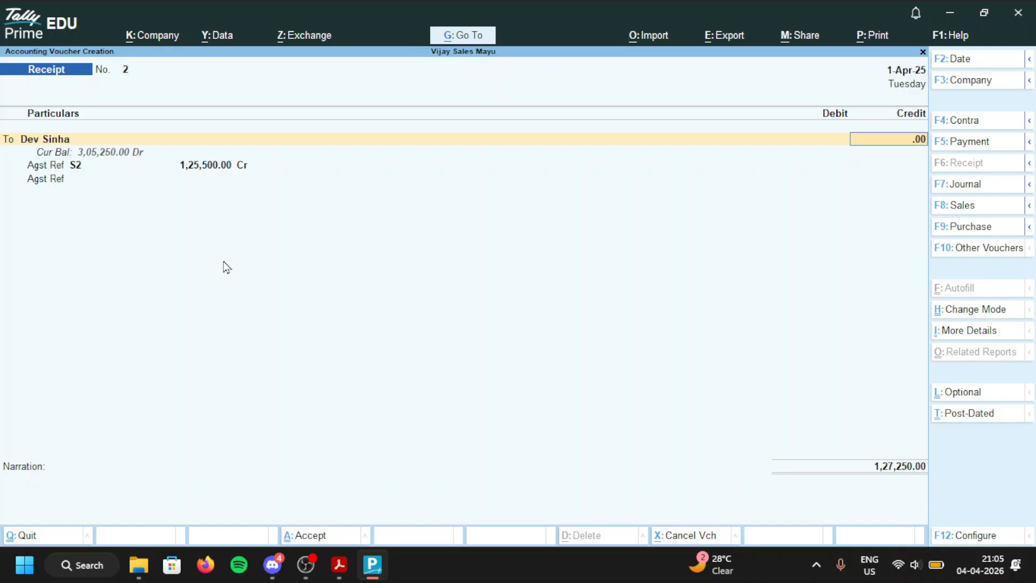
key(BackSpace)
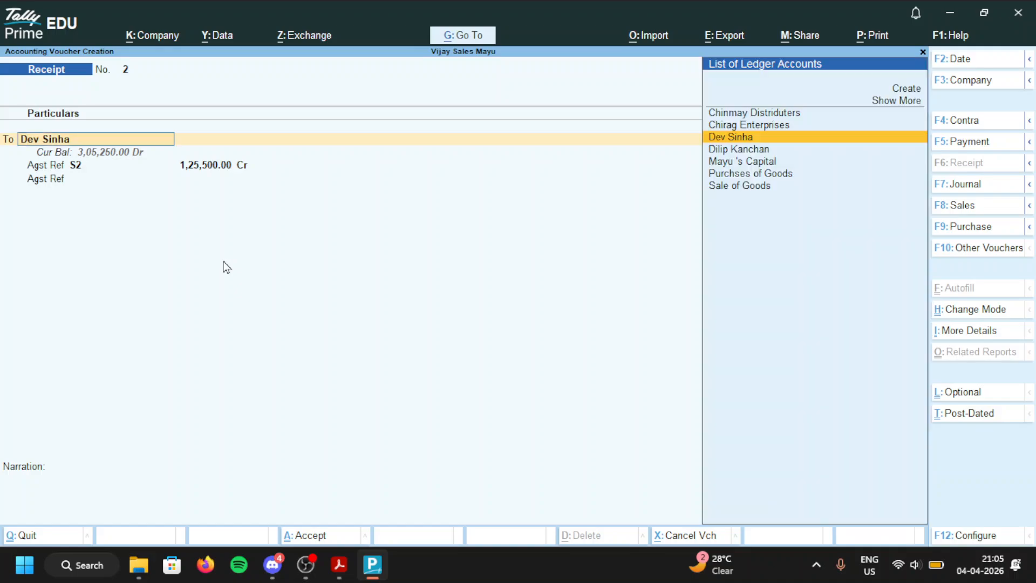
key(Return)
text(127)
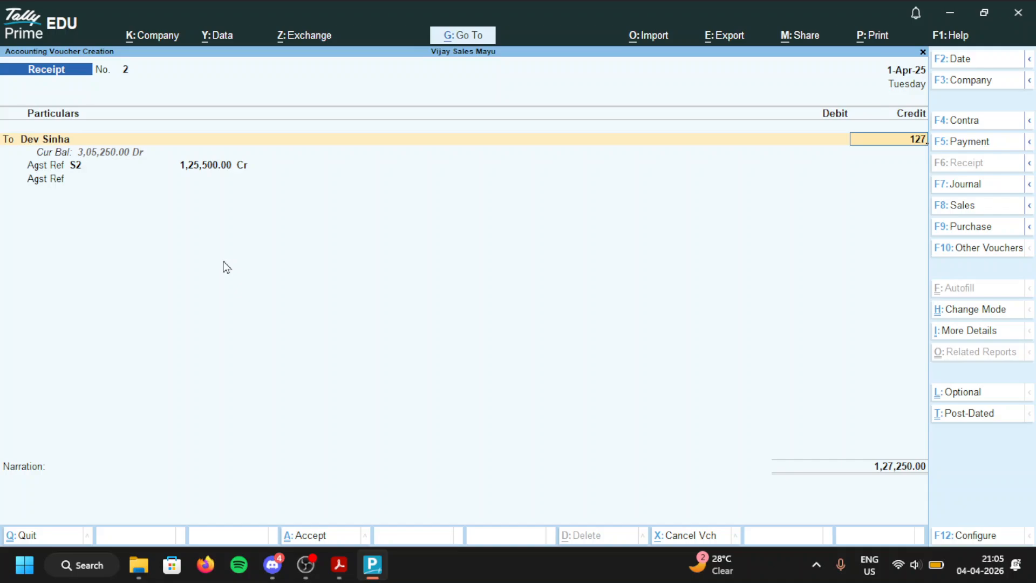
key(BackSpace)
text(5,)
text(500)
key(Return)
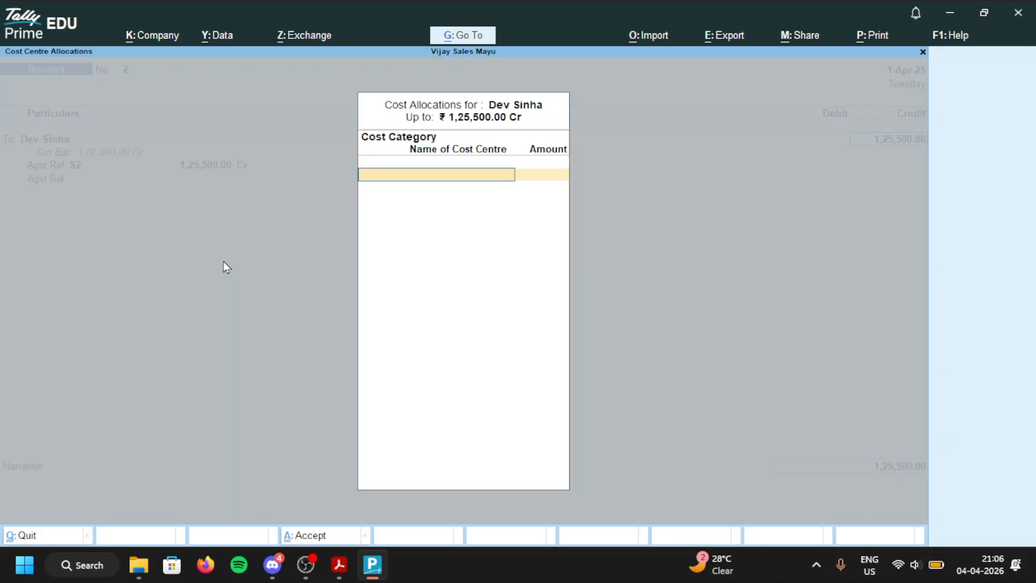
Step: Allocate the full 1,25,500 to the salesman's cost centre under the Sales Man cost category
text(Sa)
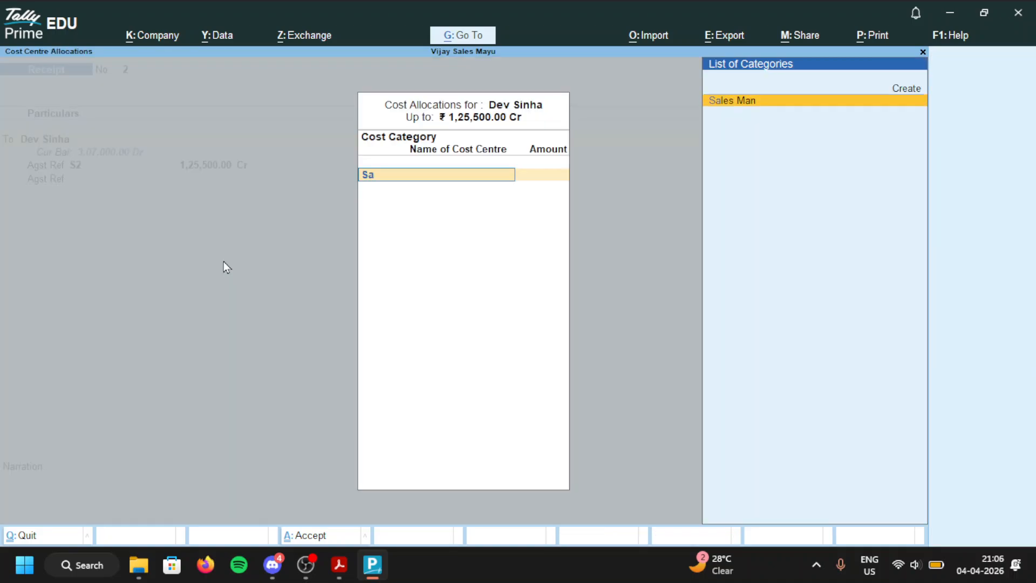
key(Return)
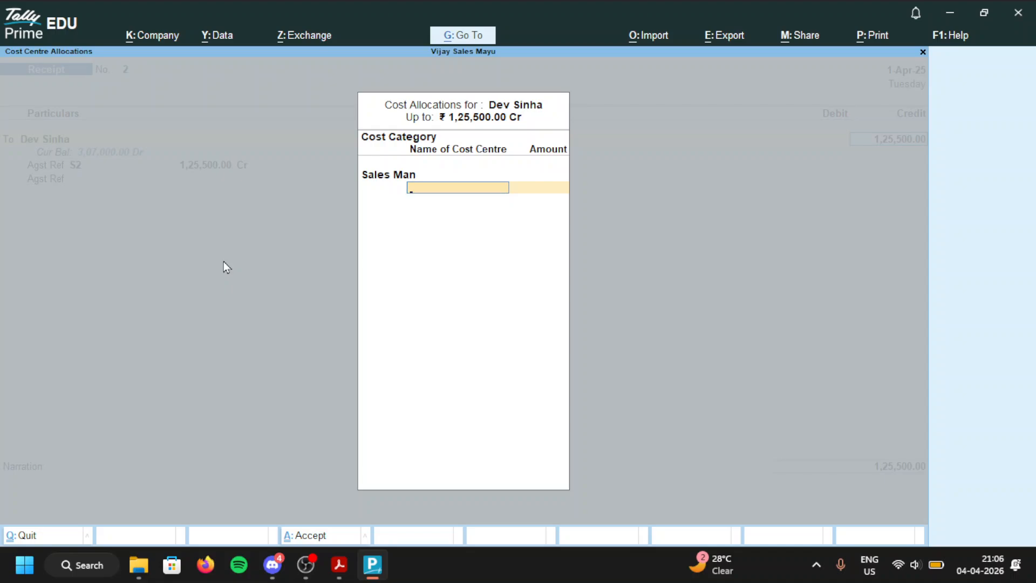
text(Ajay)
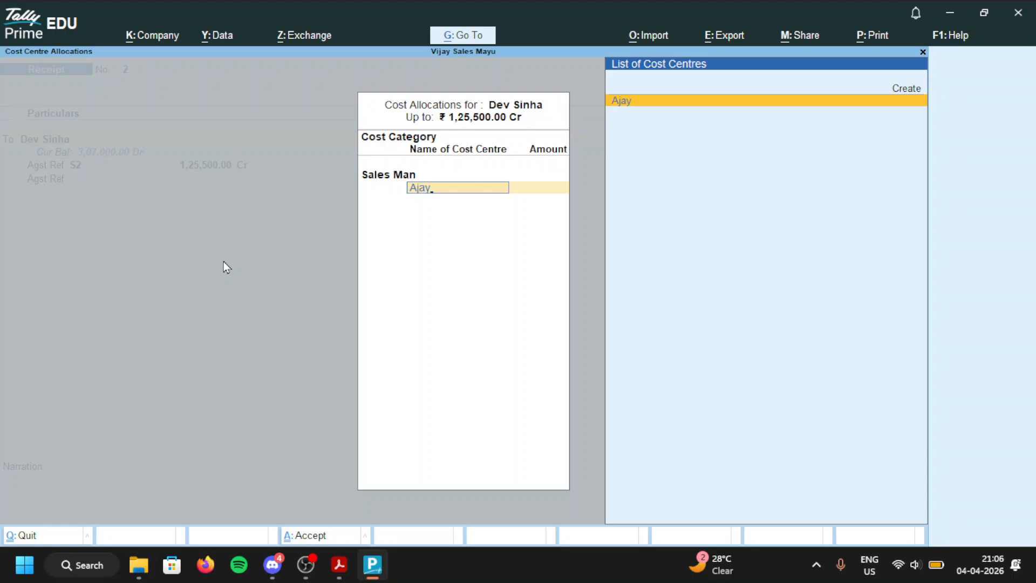
key(Return)
key(Return)
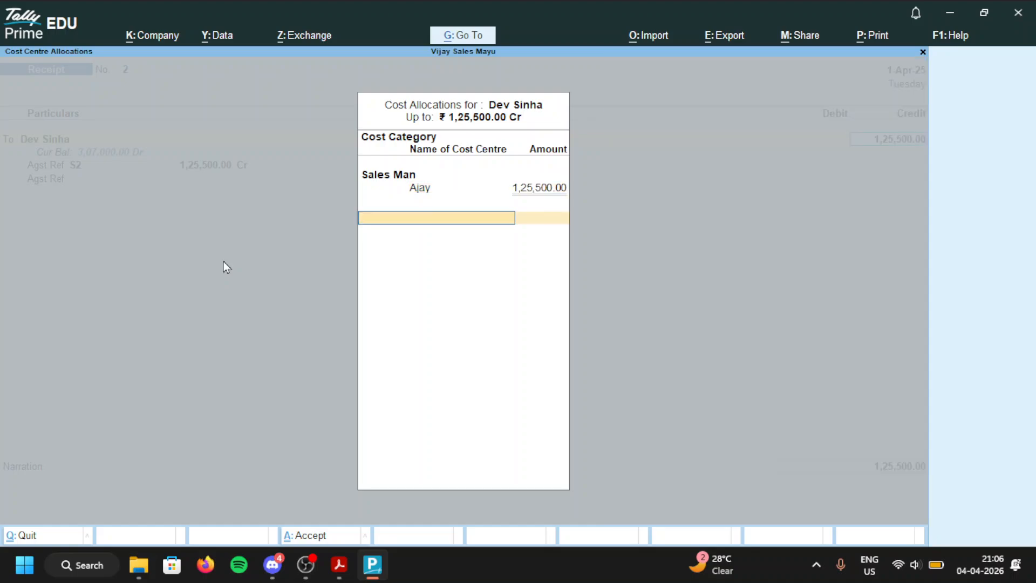
key(Return)
Step: Confirm the Agst Ref allocation of the full 1,25,500 to bill S2 in receipt voucher 2
key(Return)
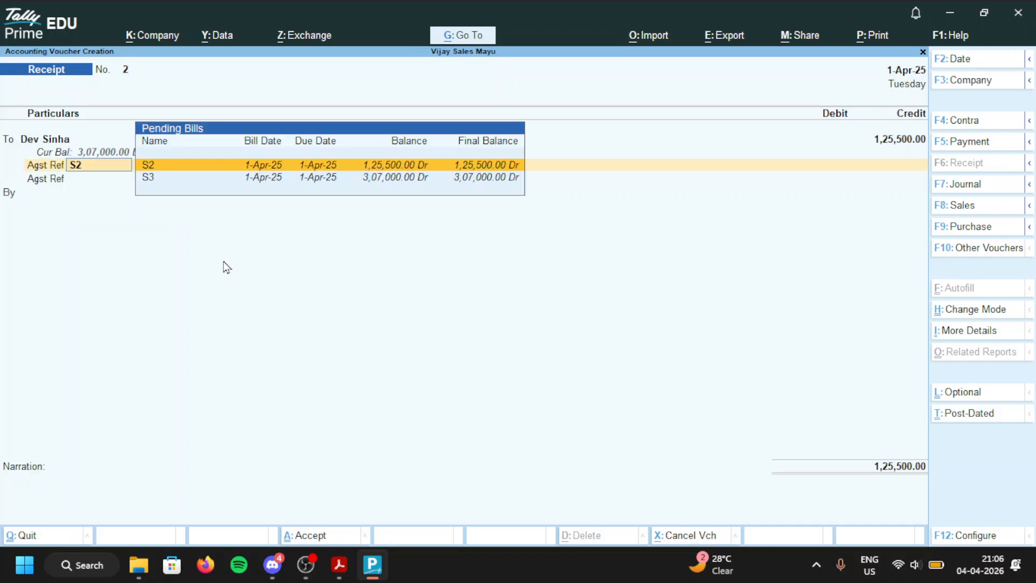
key(Return)
key(Return)
key(Return)
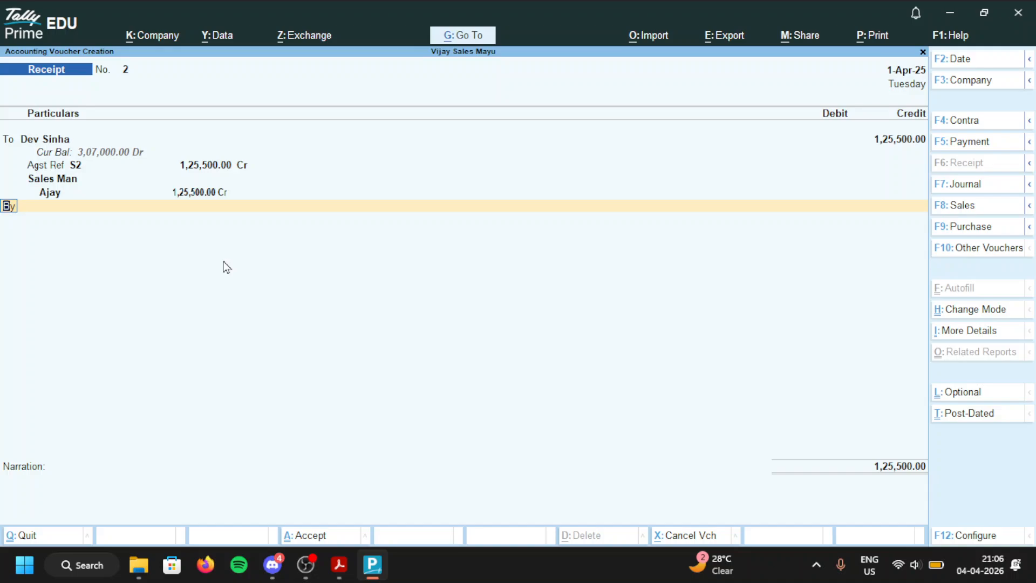
Step: Debit Cureent A/c with Canara Bank with the full 1,25,500 of receipt voucher 2
key(Return)
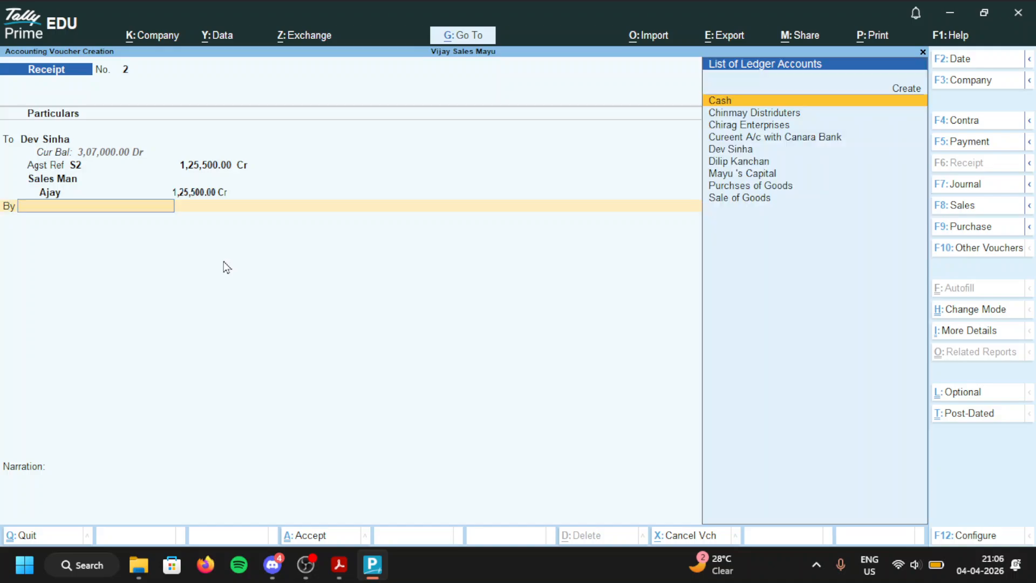
text(Cu)
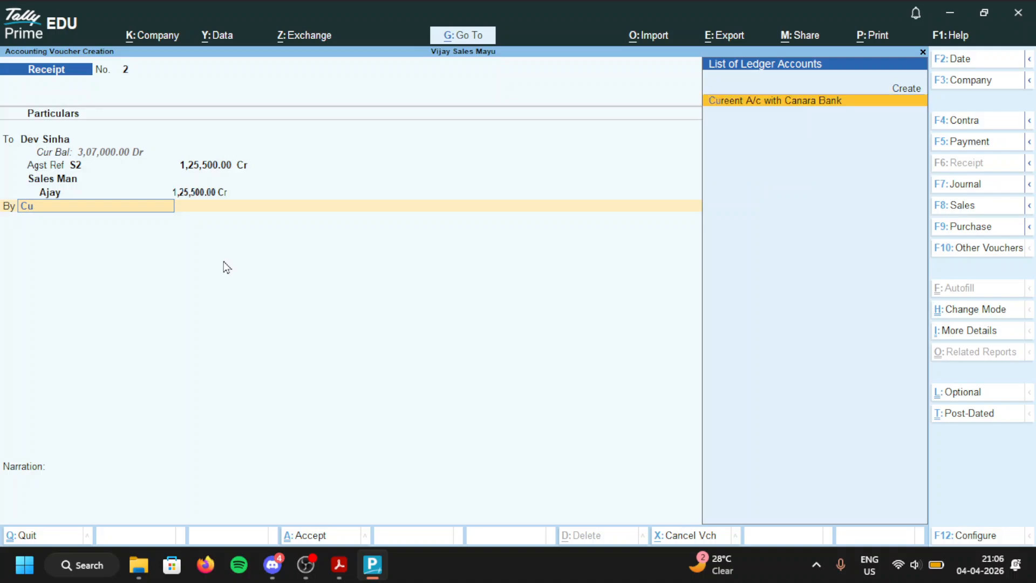
key(Return)
key(Return)
Step: Record the bank allocation as Cheque/DD with instrument number 563586 and save receipt voucher 2 with bank name and narration blank
key(Return)
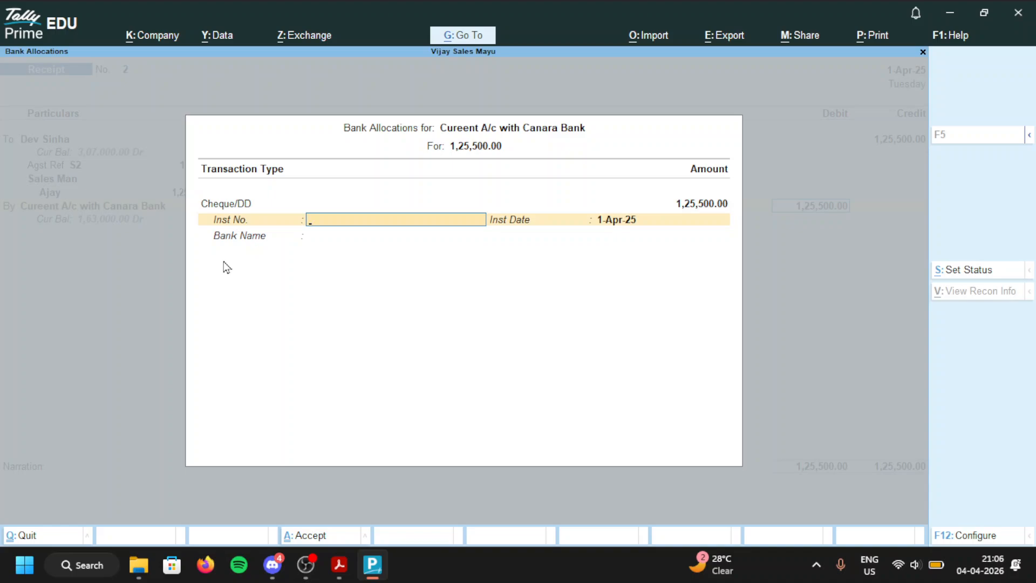
text(563586)
key(Return)
key(Return)
key(Return)
key(Return)
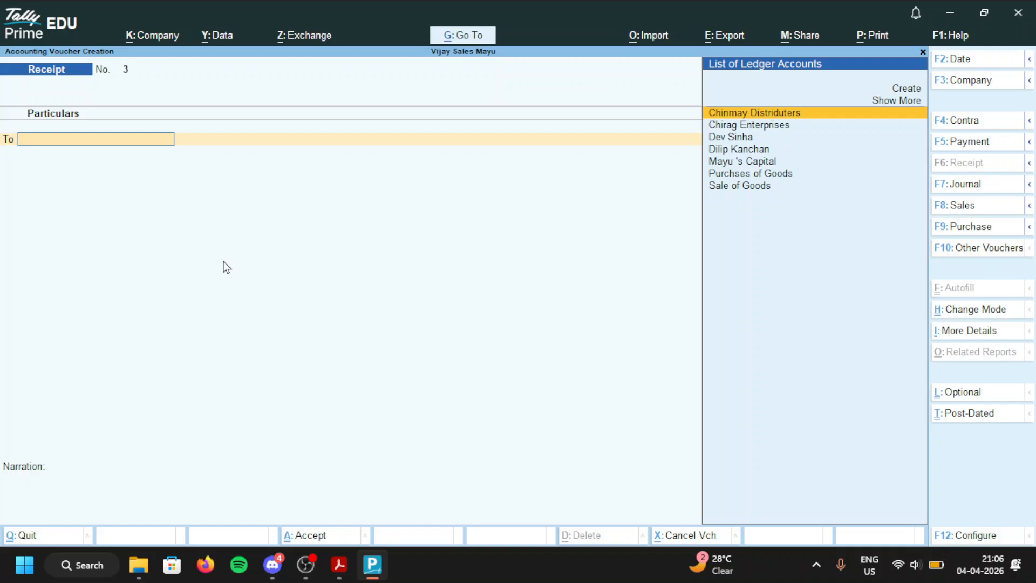
Step: Consult transaction 6 in the PDF notes and debit Chinmay Distriduters with 8,70,000 in payment voucher 4
key(alt+Tab)
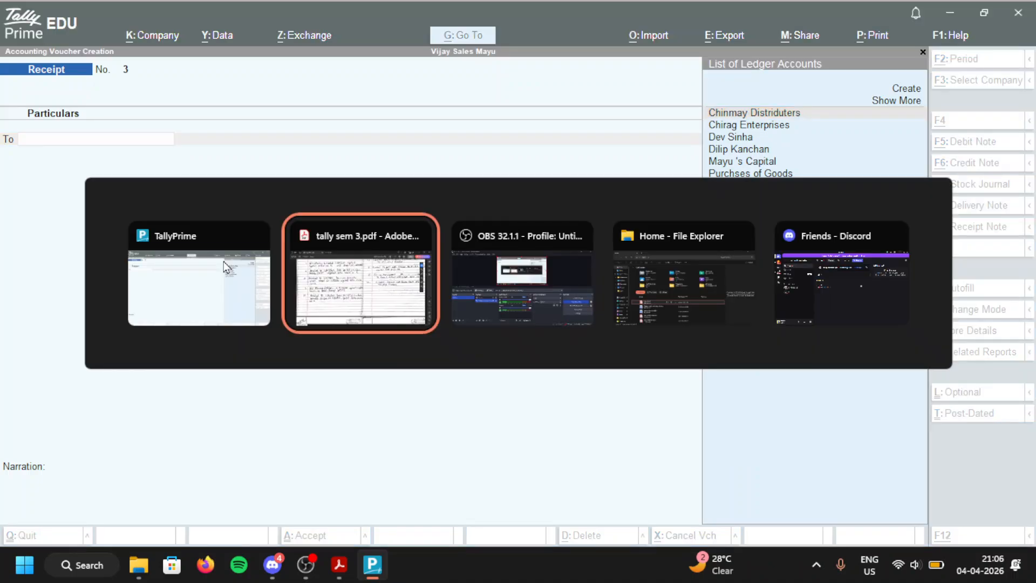
scroll(356, 353, down, 1)
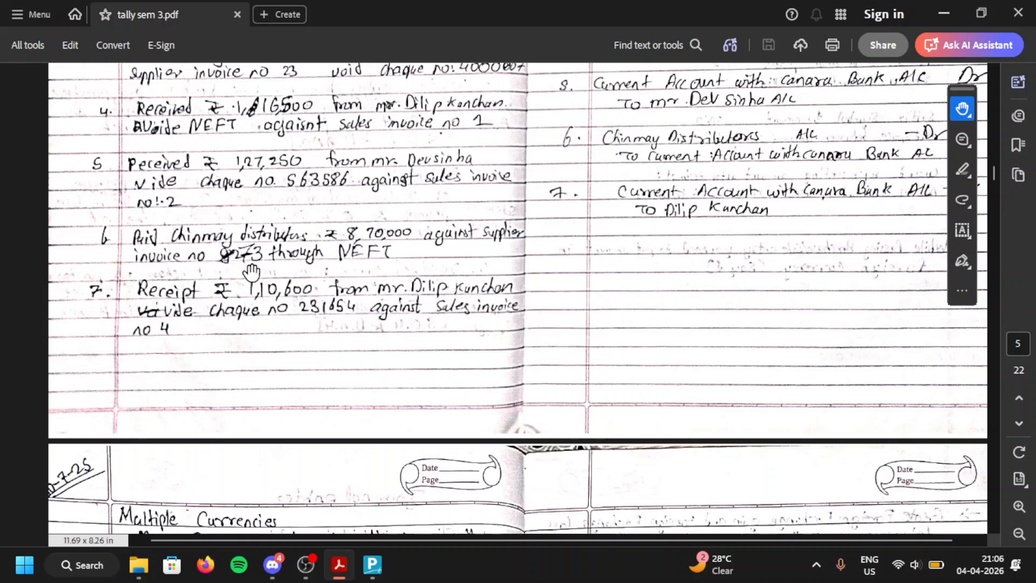
key(alt+Tab)
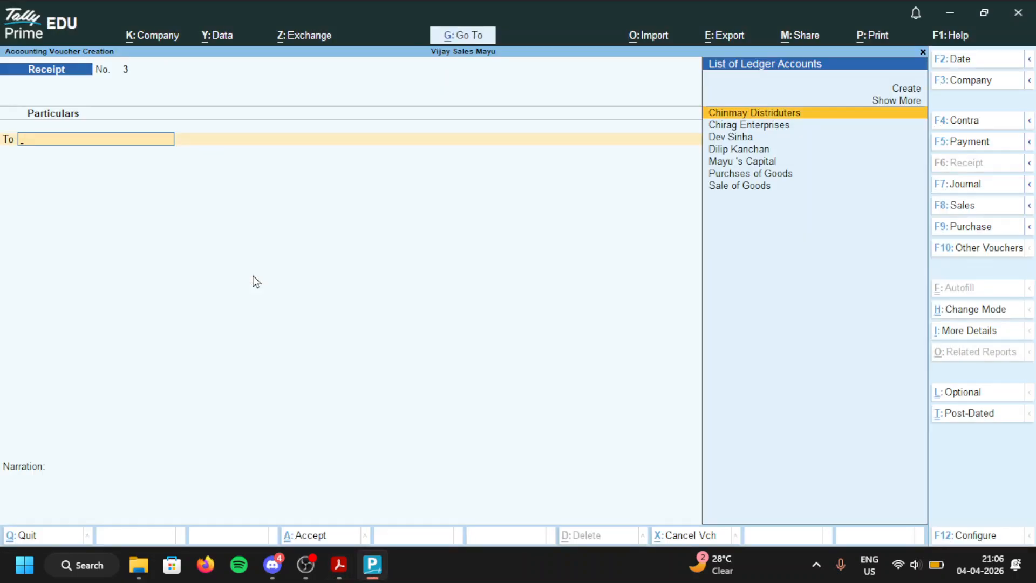
key(F5)
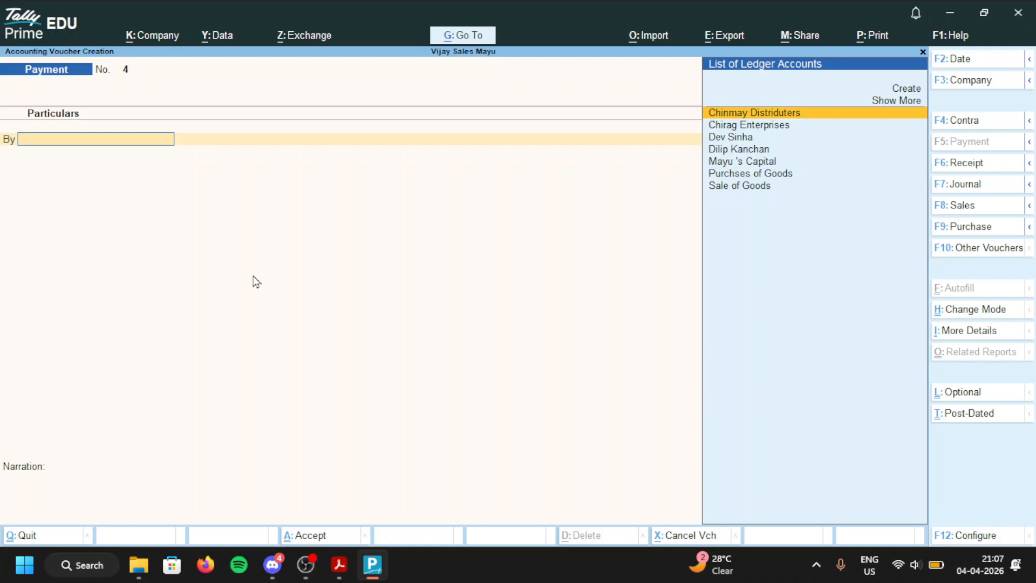
text(Ch)
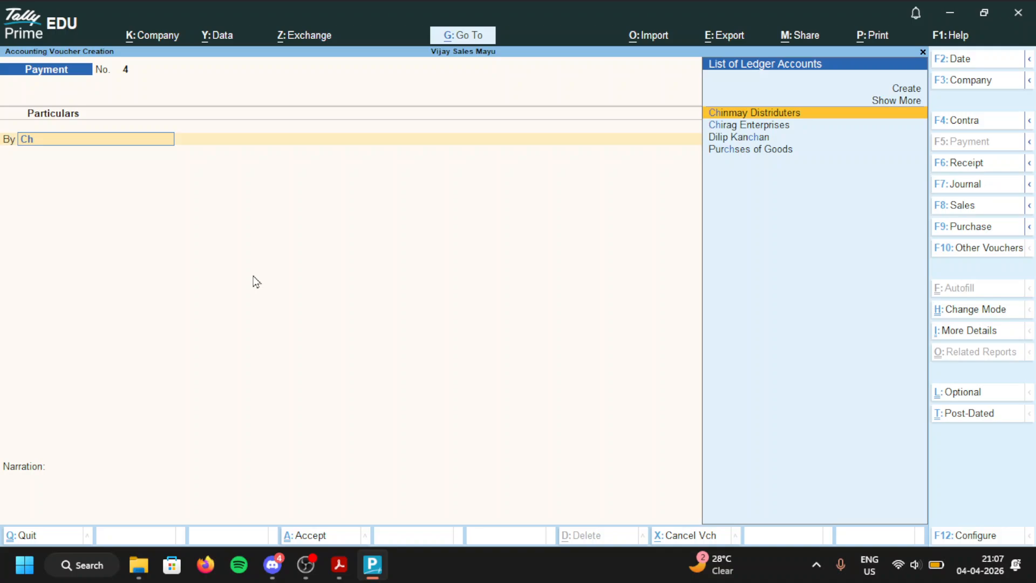
key(Return)
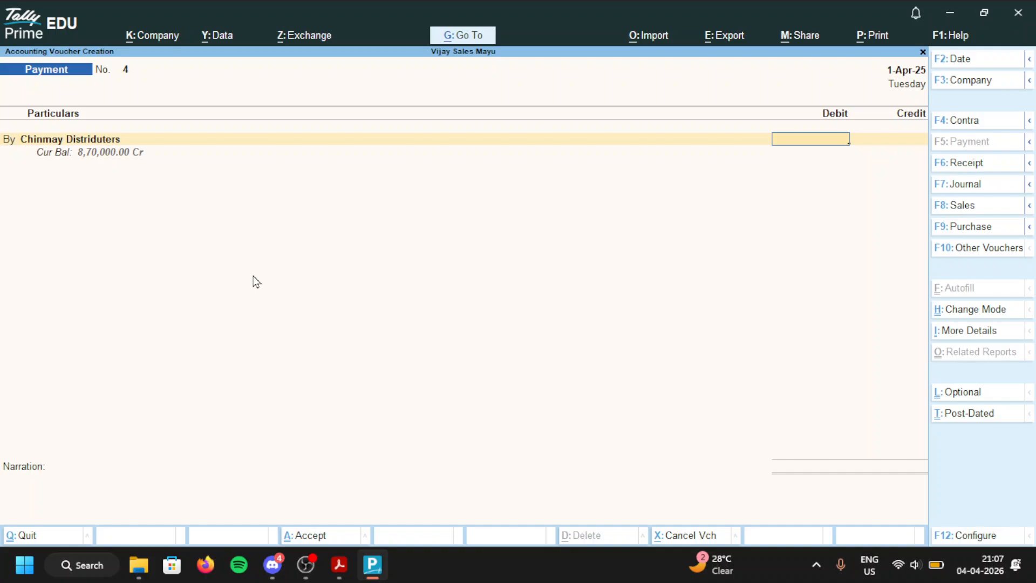
text(870000)
key(Return)
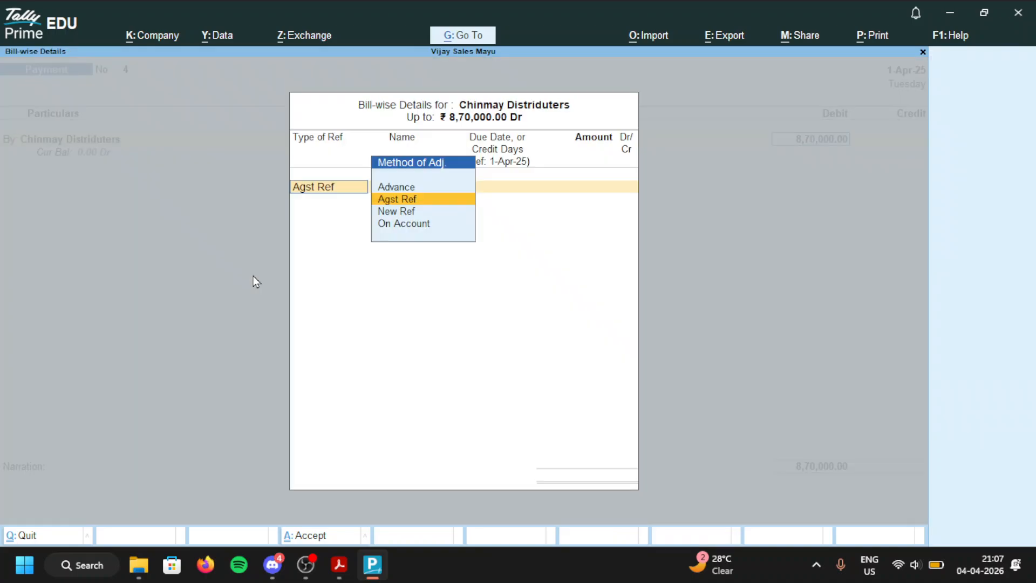
Step: Allocate the full 8,70,000 as Agst Ref against bill 73
key(Return)
key(Return)
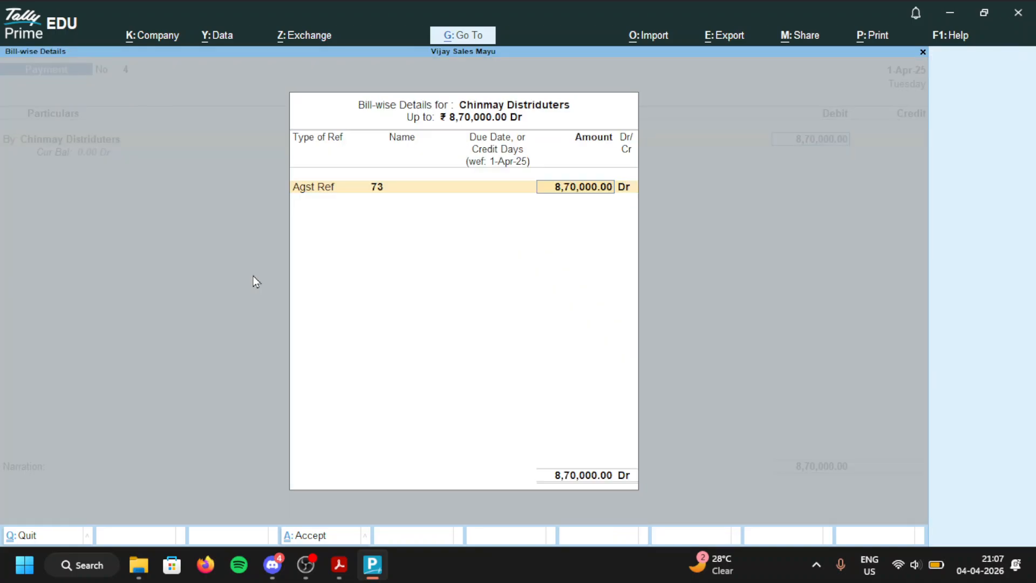
key(Return)
key(Return)
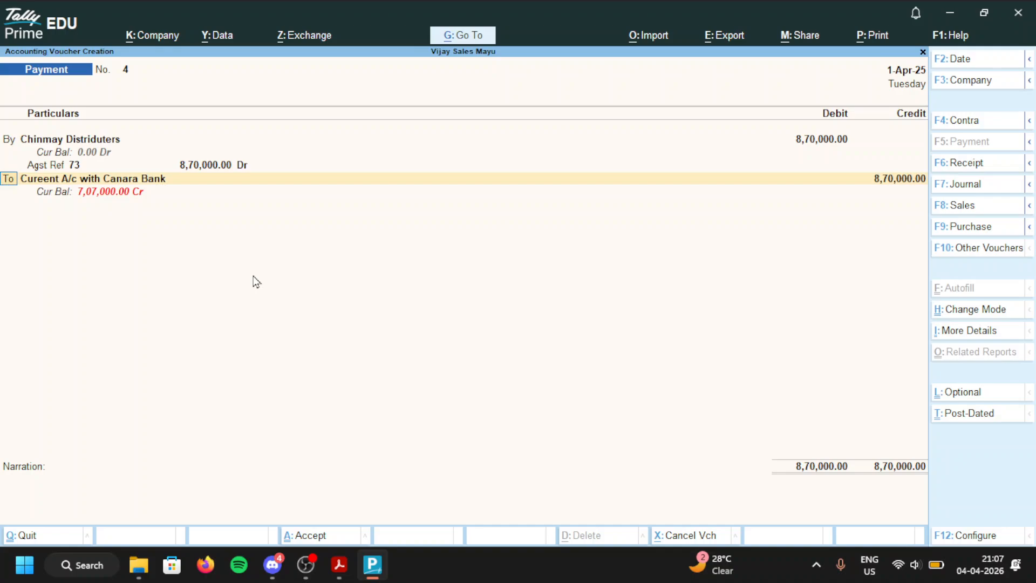
Step: Credit Cureent A/c with Canara Bank with 8,70,000 as Cheque with a blank instrument number, and save payment voucher 4 without narration
key(Return)
key(Return)
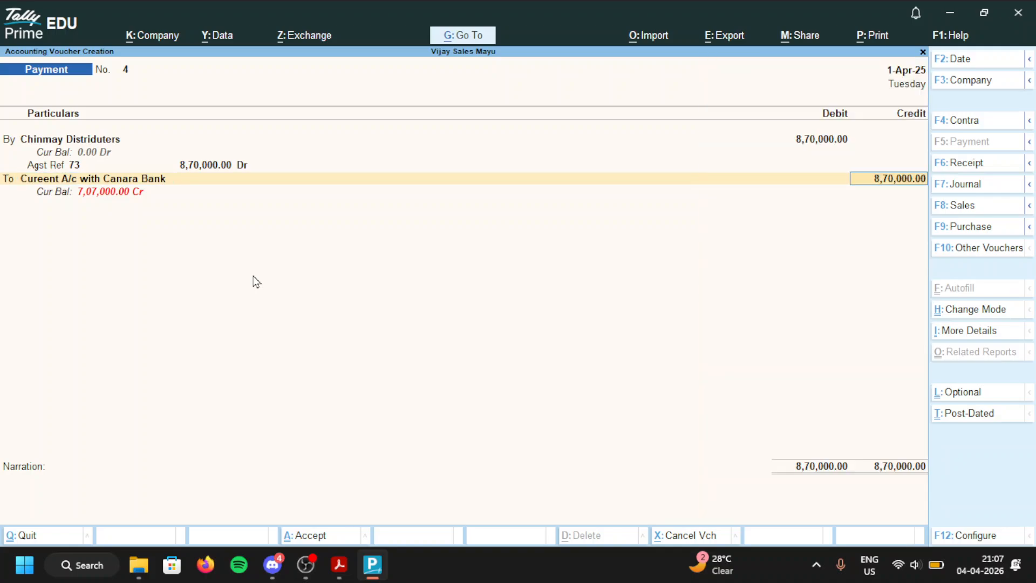
key(Return)
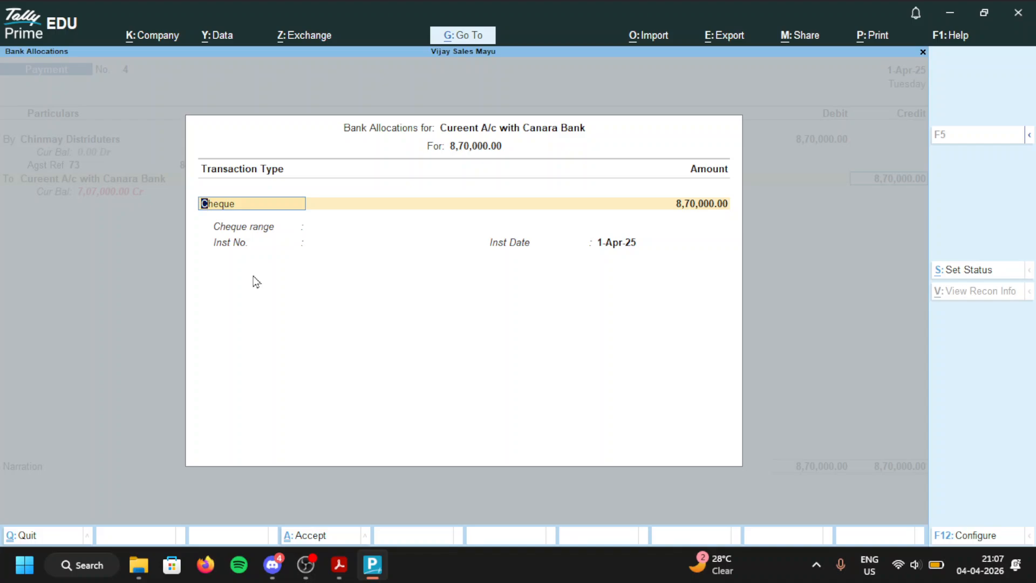
key(Return)
key(Return)
key(Return)
key(Return)
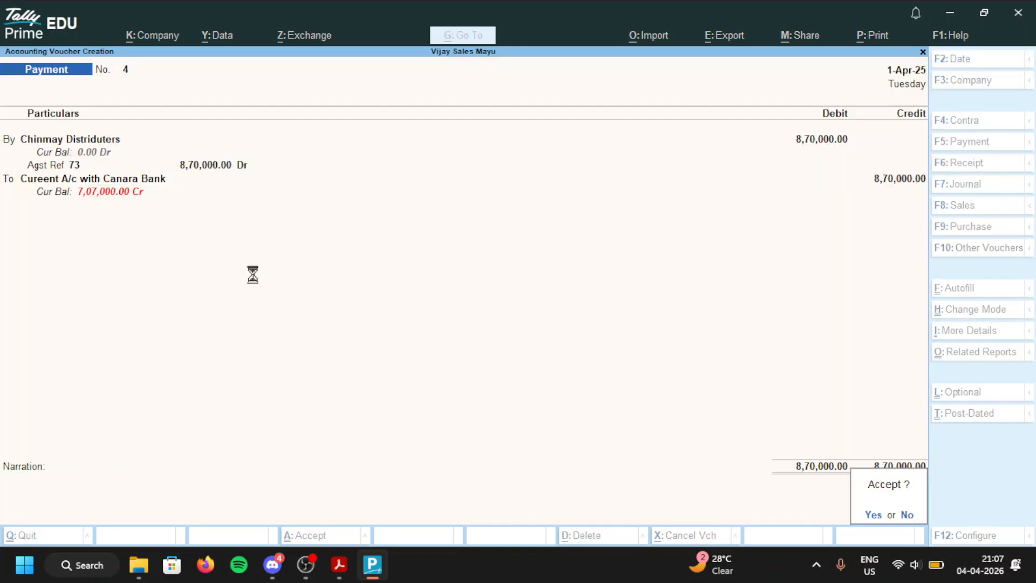
key(Return)
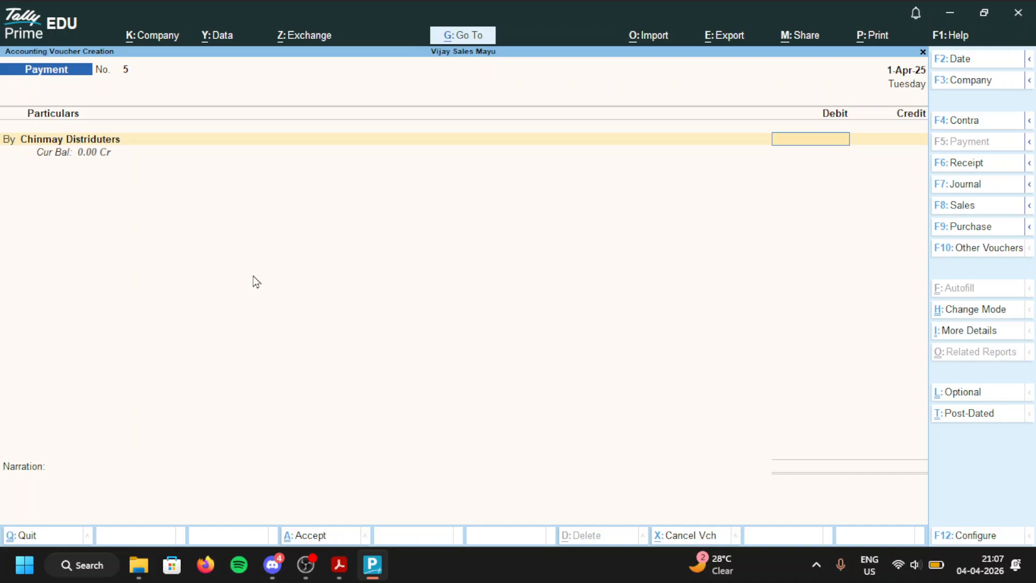
Step: Consult transaction 7 in the PDF notes and start receipt voucher 3 with the customer's ledger on the credit line
key(BackSpace)
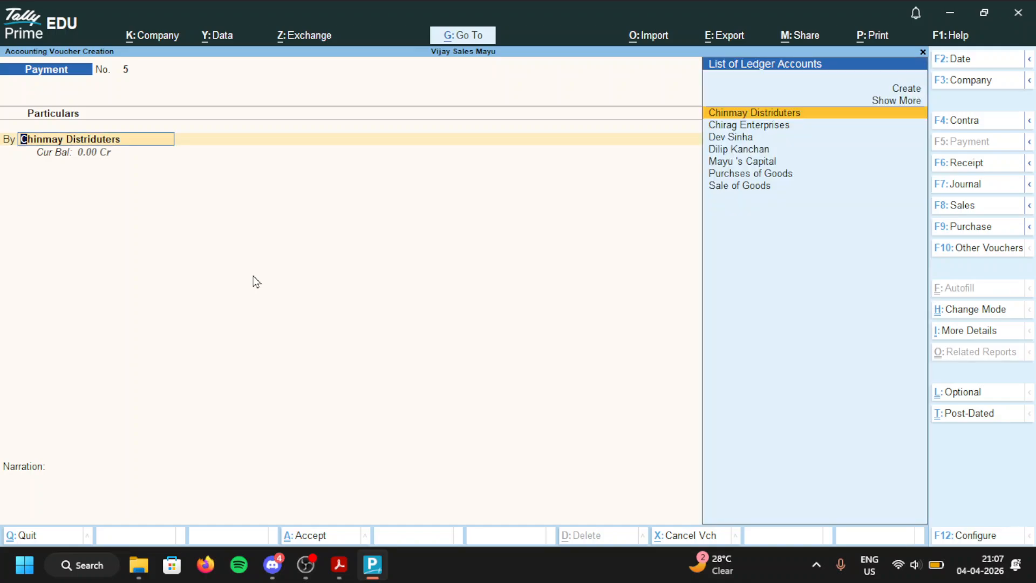
key(alt+Tab)
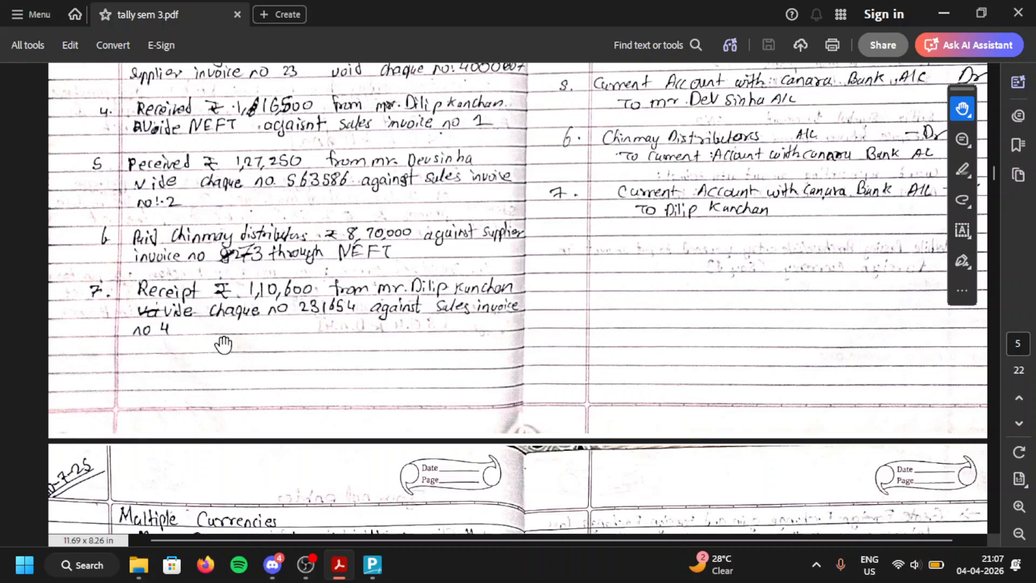
key(alt+Tab)
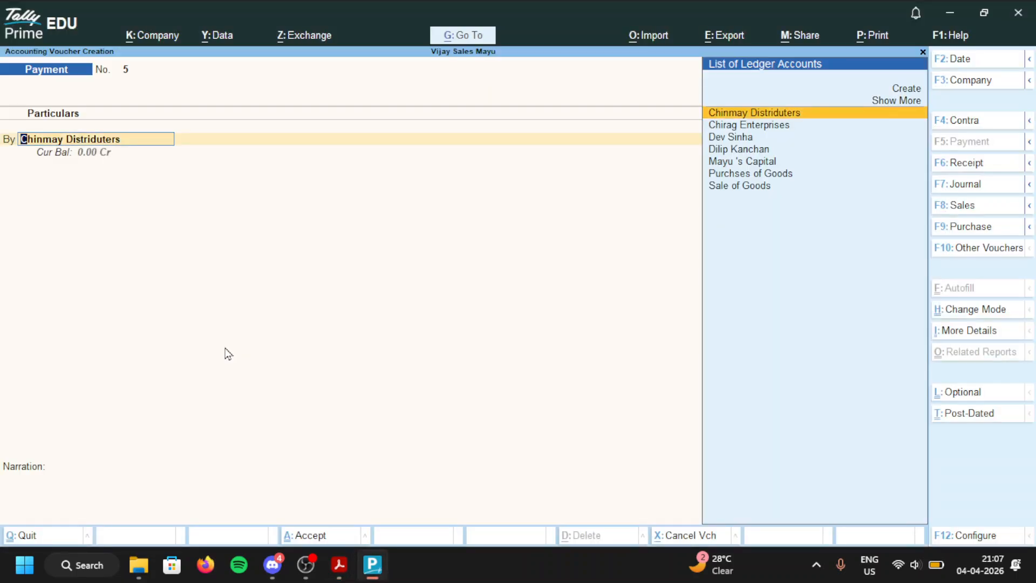
key(F6)
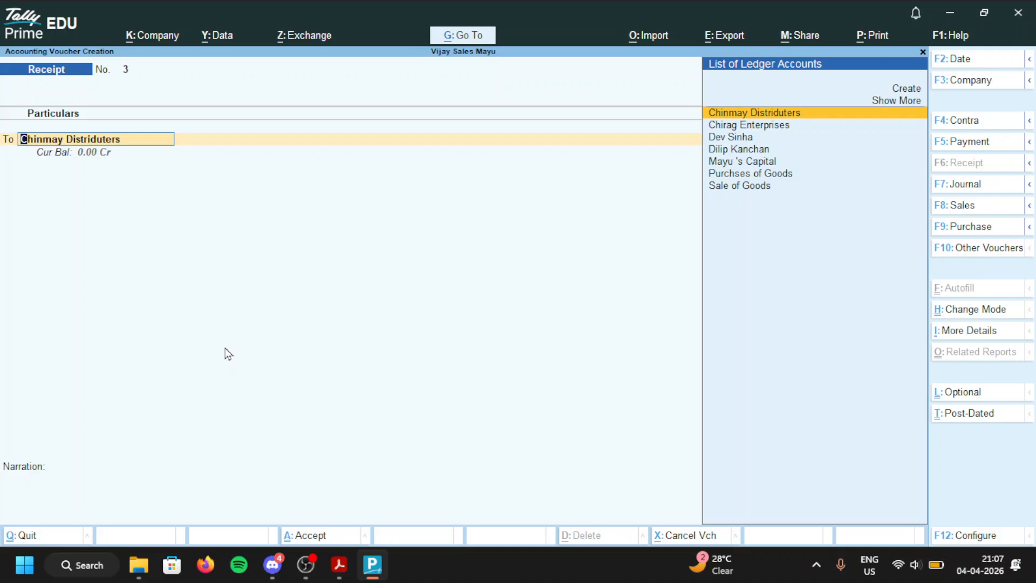
text(Di)
key(Return)
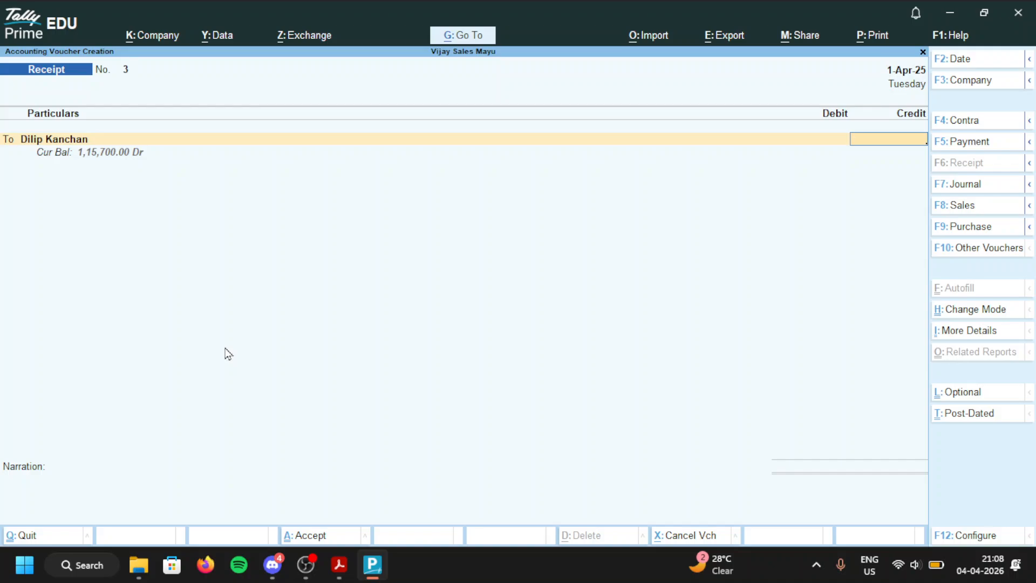
text(5700)
key(Return)
key(Return)
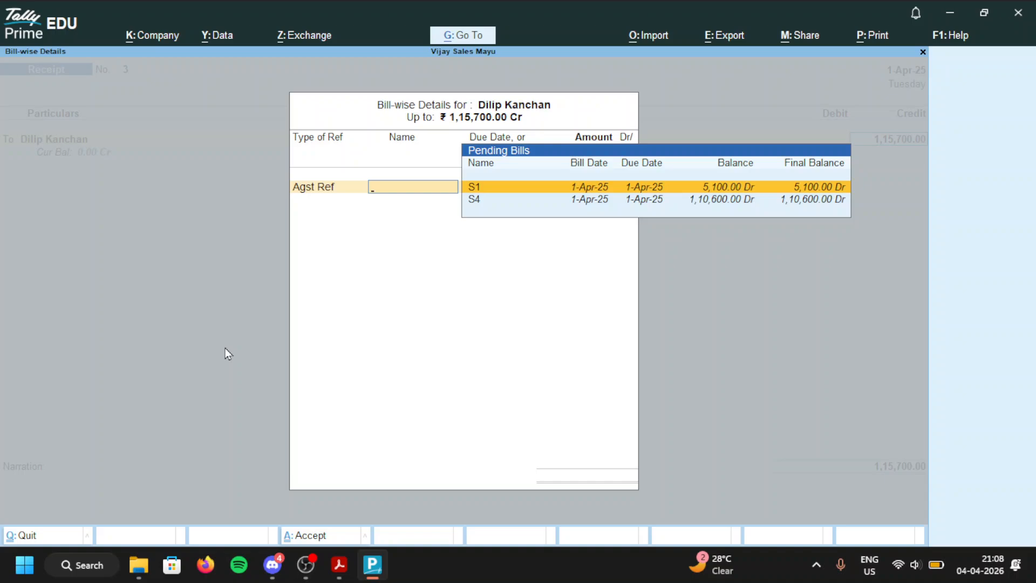
key(Down)
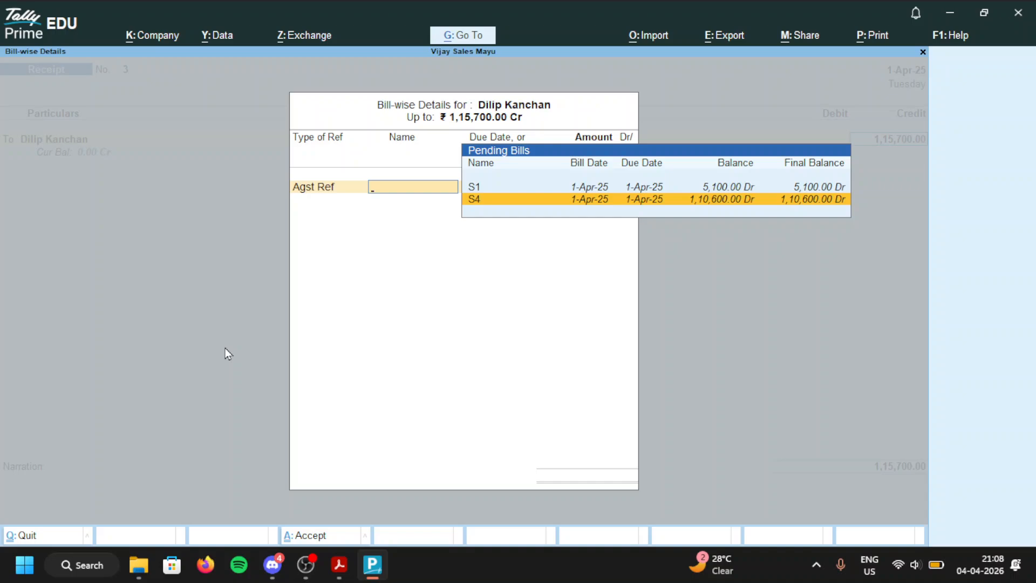
key(Escape)
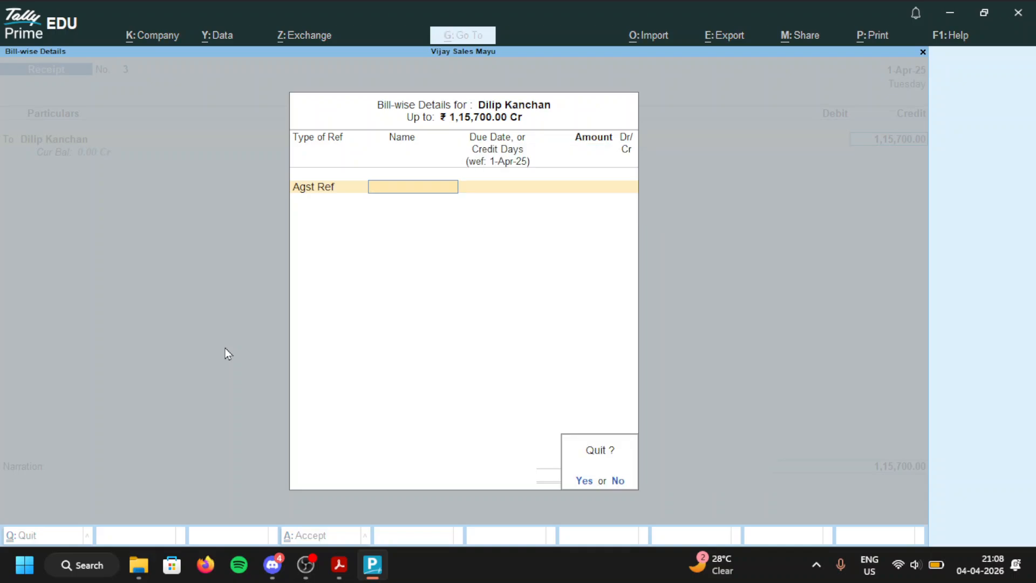
key(y)
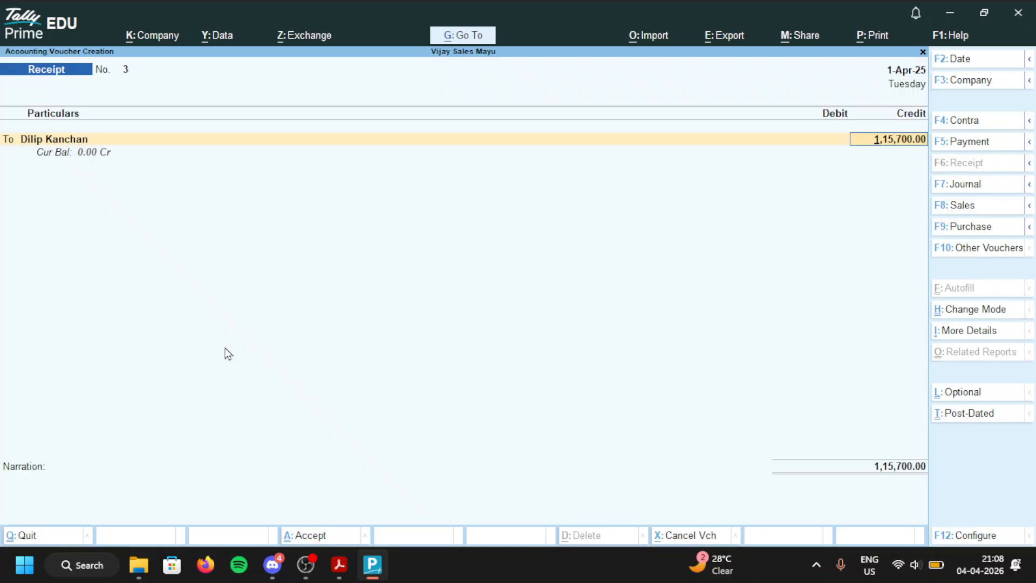
Step: Credit the customer with 1,10,600 in receipt voucher 3 and allocate it as Agst Ref against bill S4
text(110600)
key(Return)
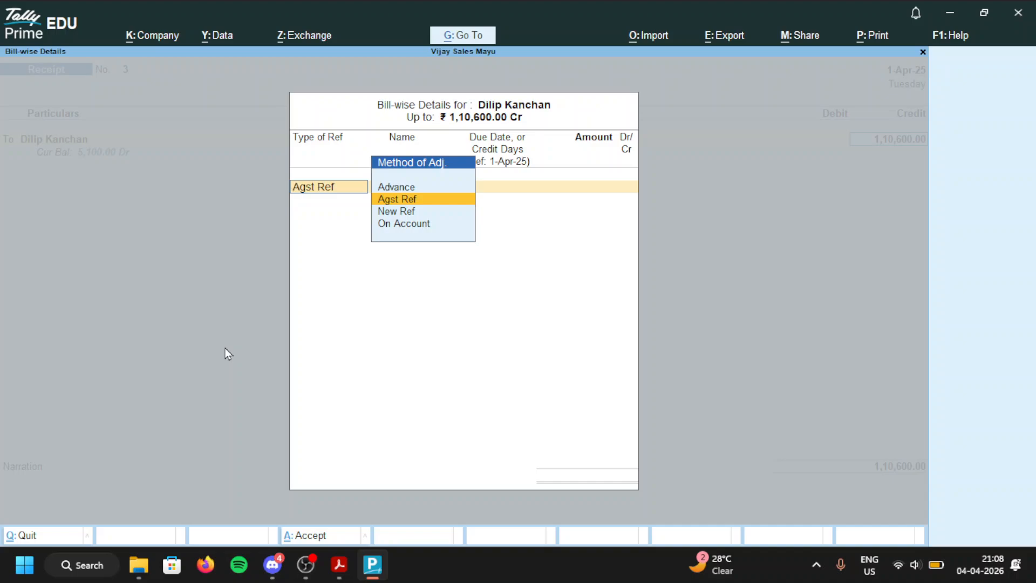
key(Return)
key(Down)
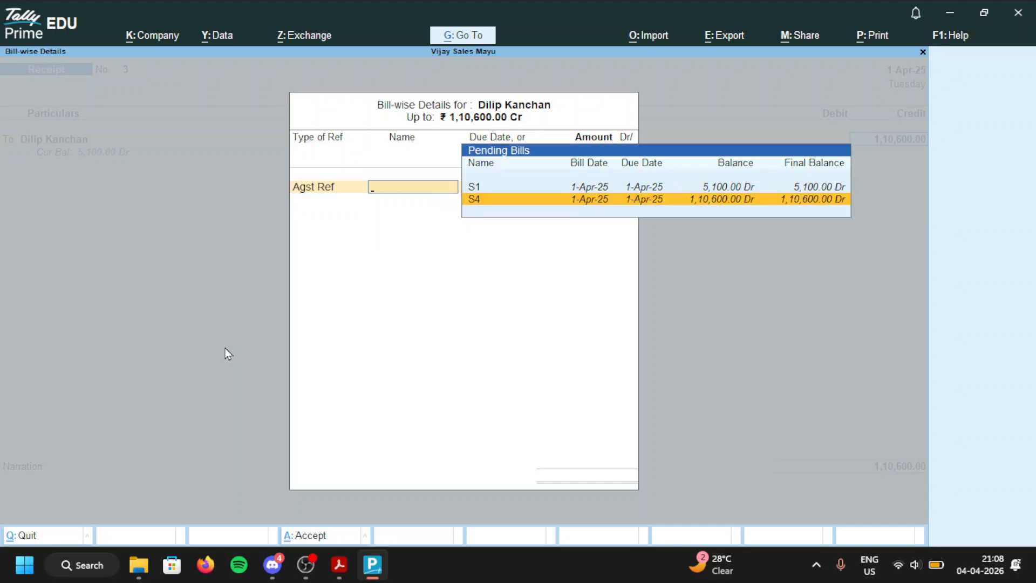
key(Return)
key(Return)
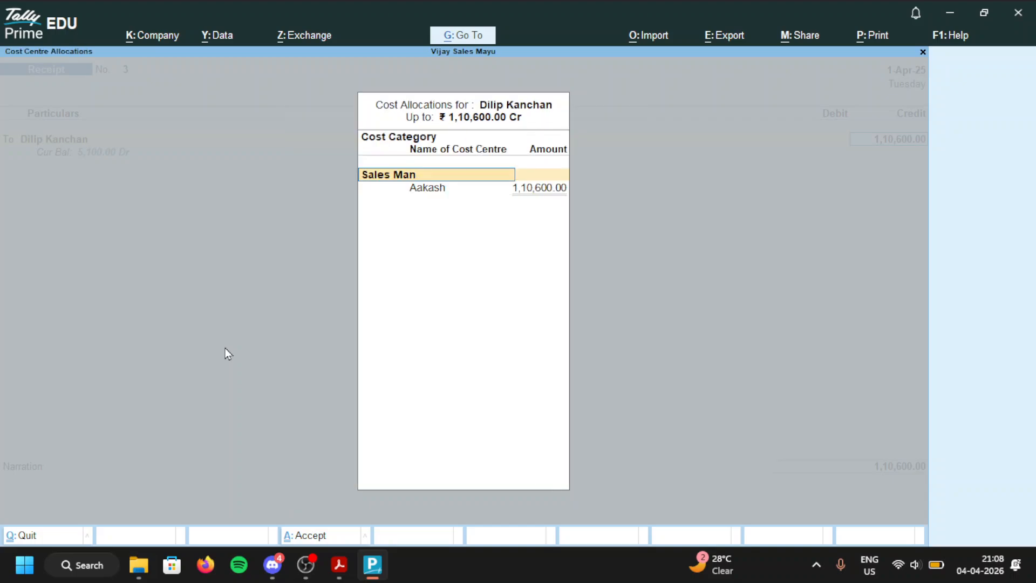
Step: Allocate the full 1,10,600 to the last-listed salesman's cost centre under the Sales Man cost category
key(Return)
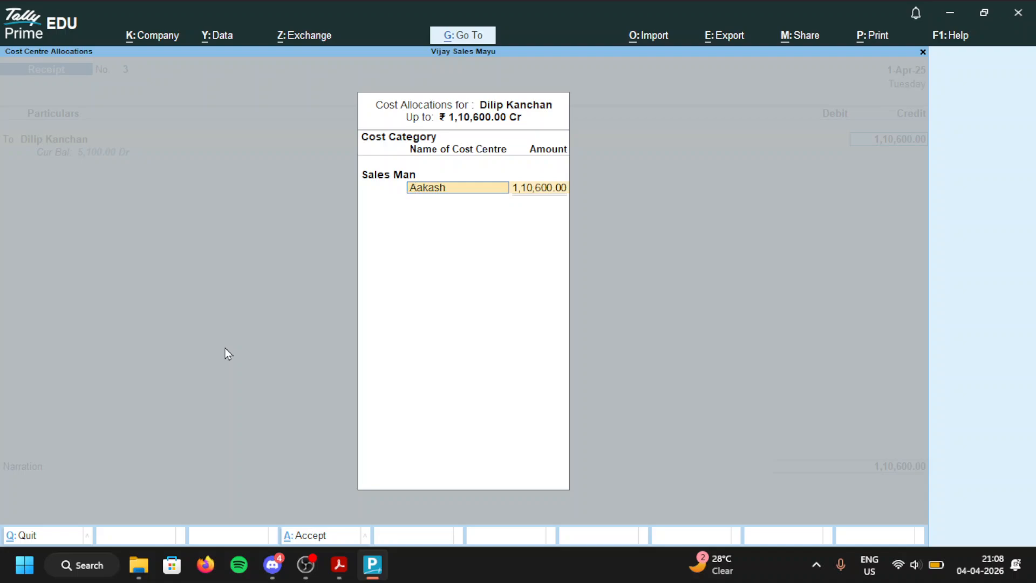
text(S)
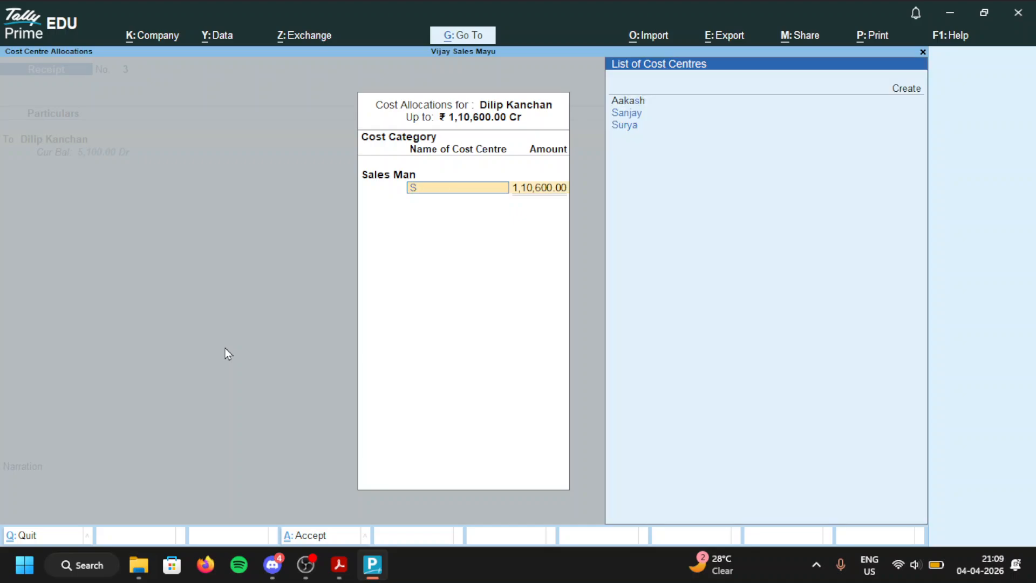
text(u)
key(Return)
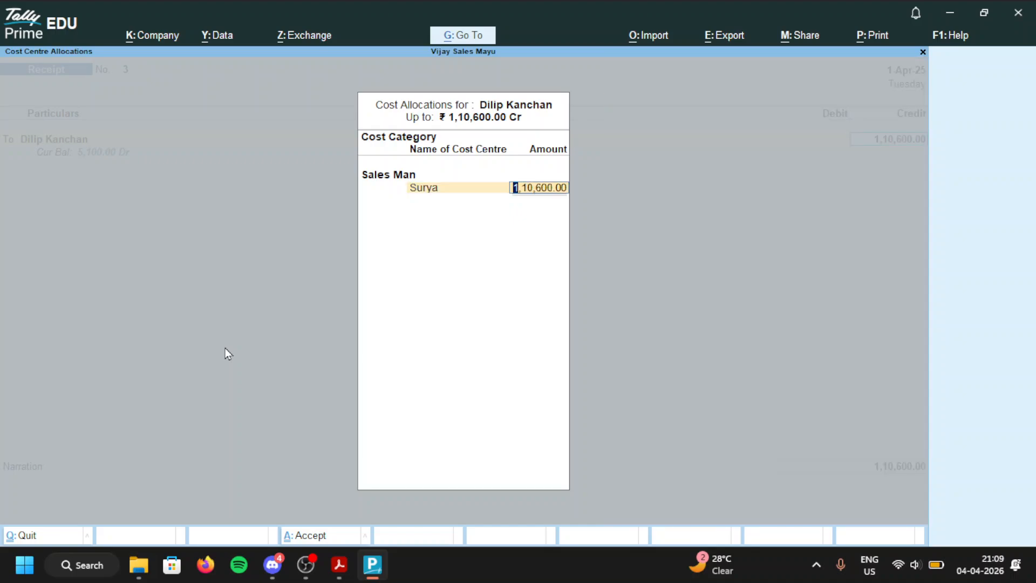
key(Return)
key(Return)
key(Return)
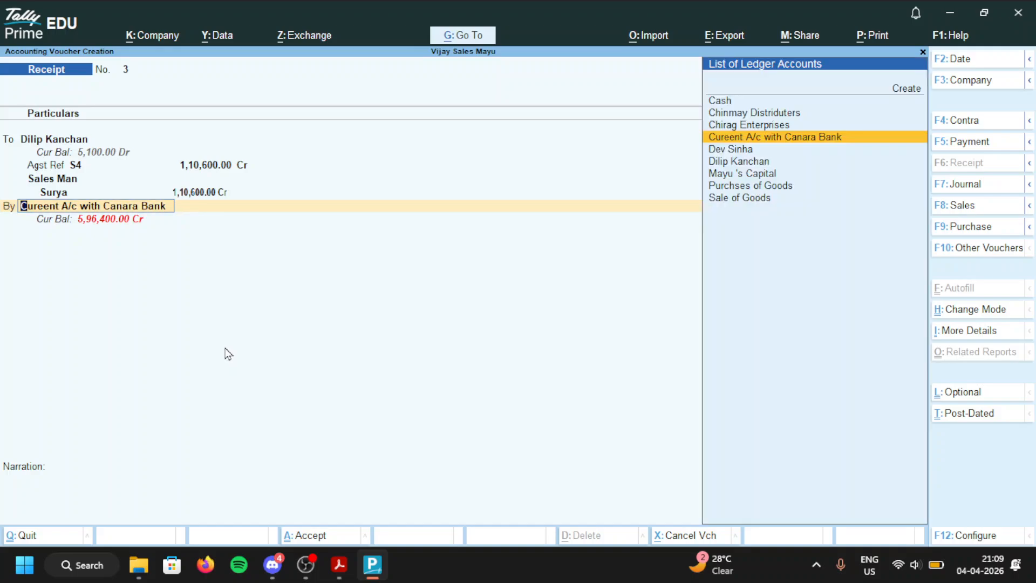
Step: Debit Cureent A/c with Canara Bank with 1,10,600 and set its bank transaction type to Cheque/DD
key(Return)
key(Return)
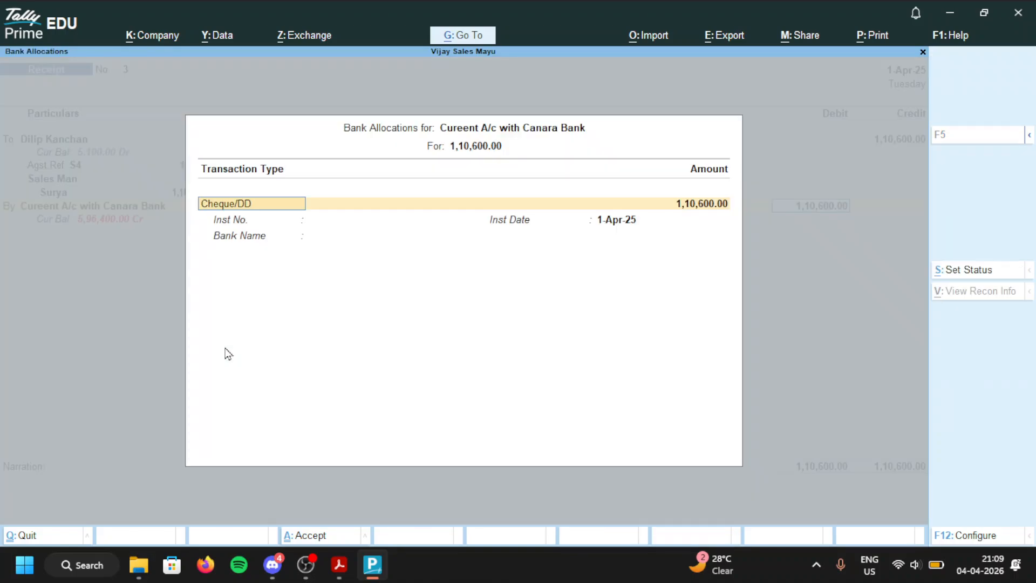
key(Return)
key(Return)
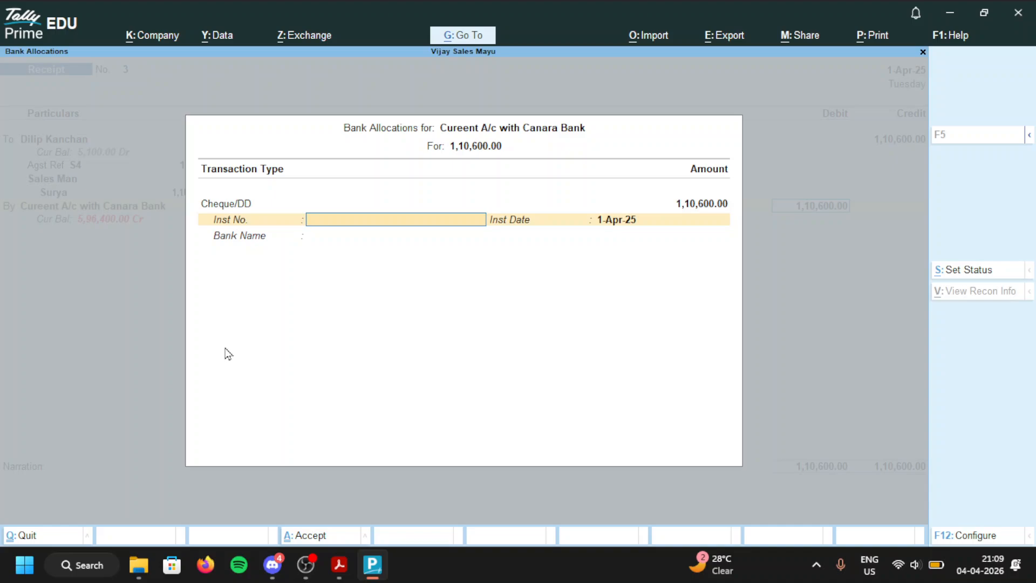
Step: Record instrument number 231654 for the Cheque/DD and save receipt voucher 3 with bank name and narration blank
text(231654)
key(Return)
key(Return)
key(Return)
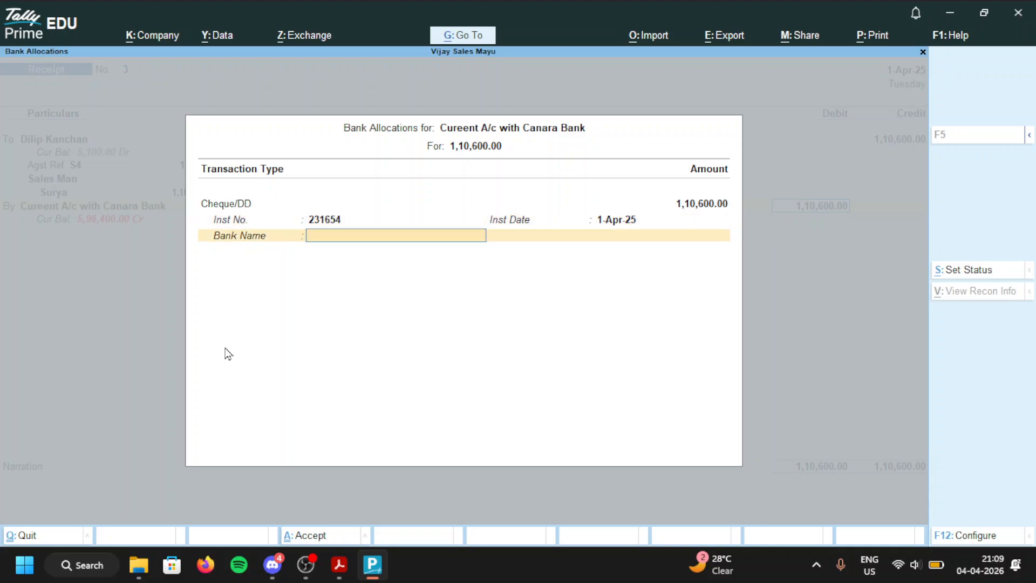
key(Return)
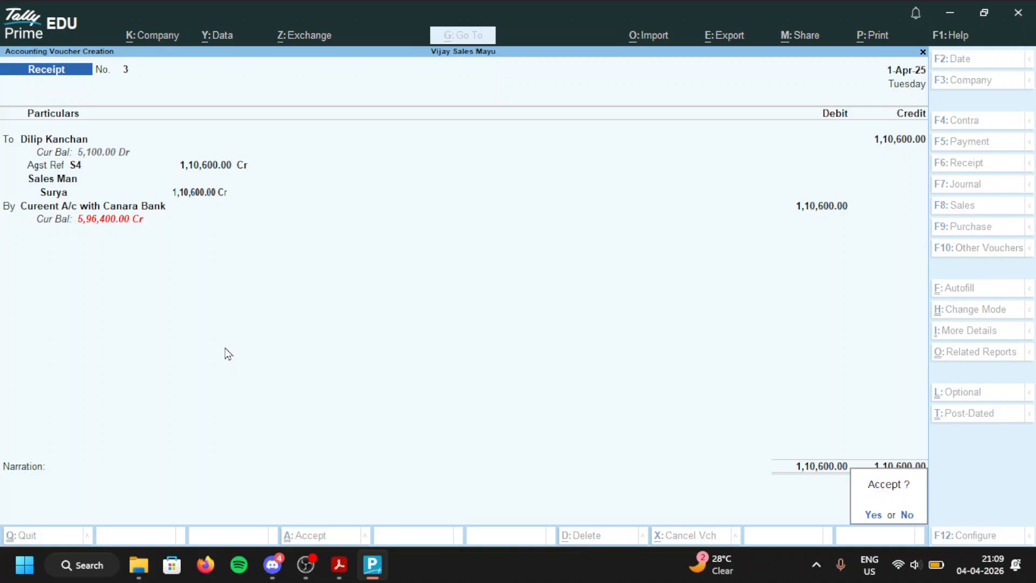
key(y)
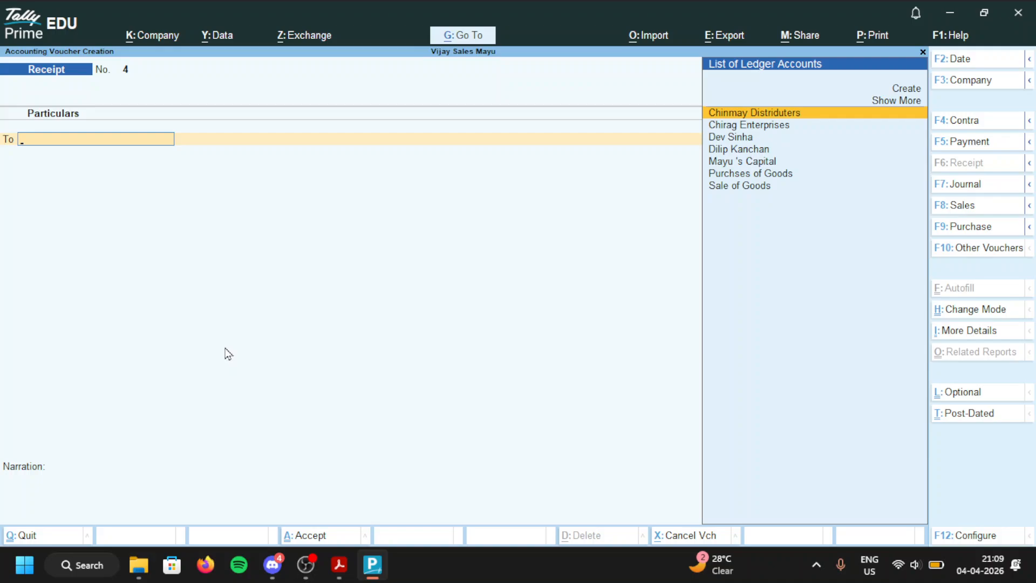
Step: Leave receipt entry and open the Cureent A/c with Canara Bank ledger for alteration from the Chart of Accounts
key(Escape)
key(Up)
key(Up)
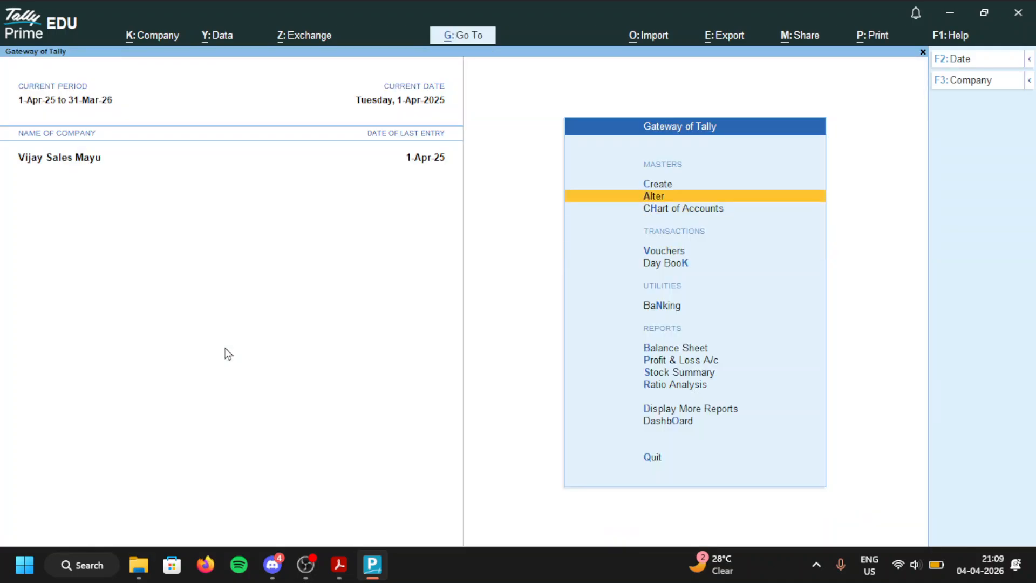
key(Down)
key(Return)
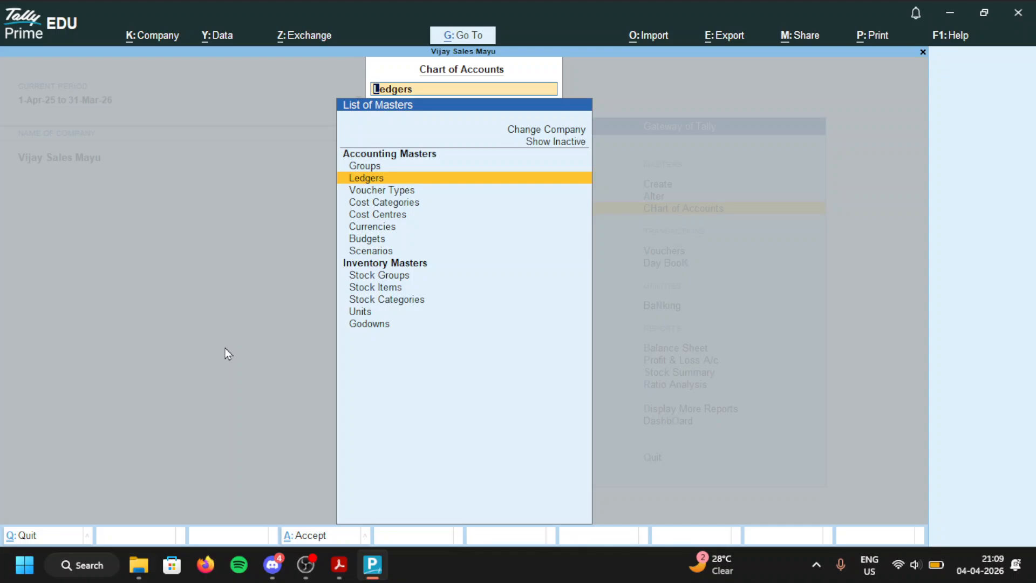
key(Return)
key(Down)
key(Down)
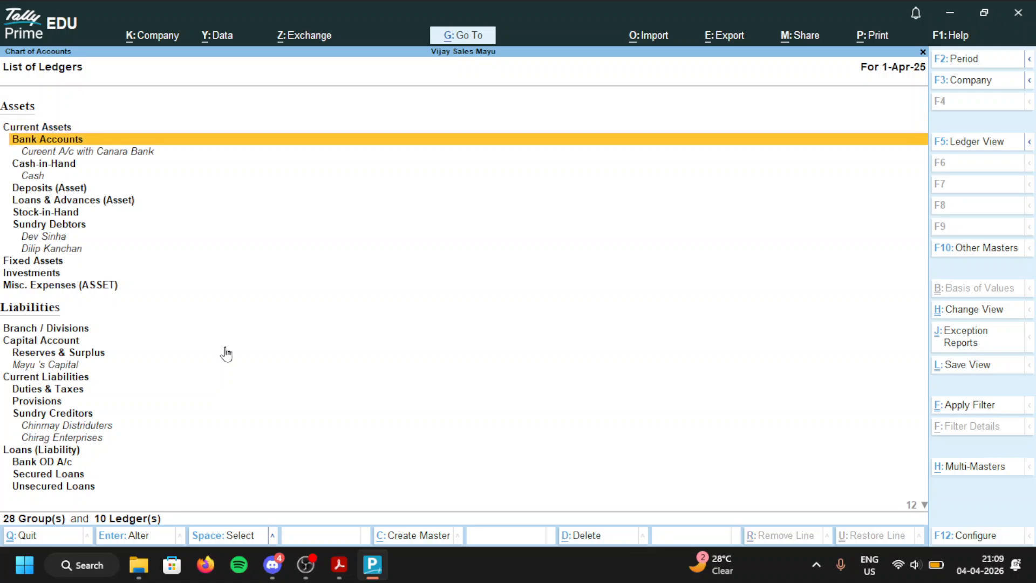
key(Return)
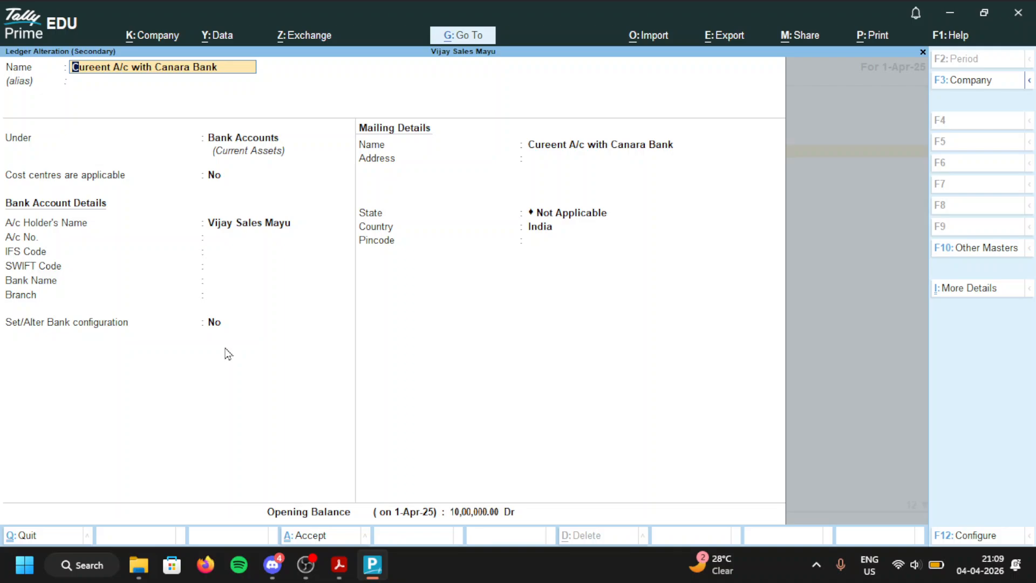
Step: Clear the bank ledger's name, discard the alteration, and return to the Gateway of Tally
key(BackSpace)
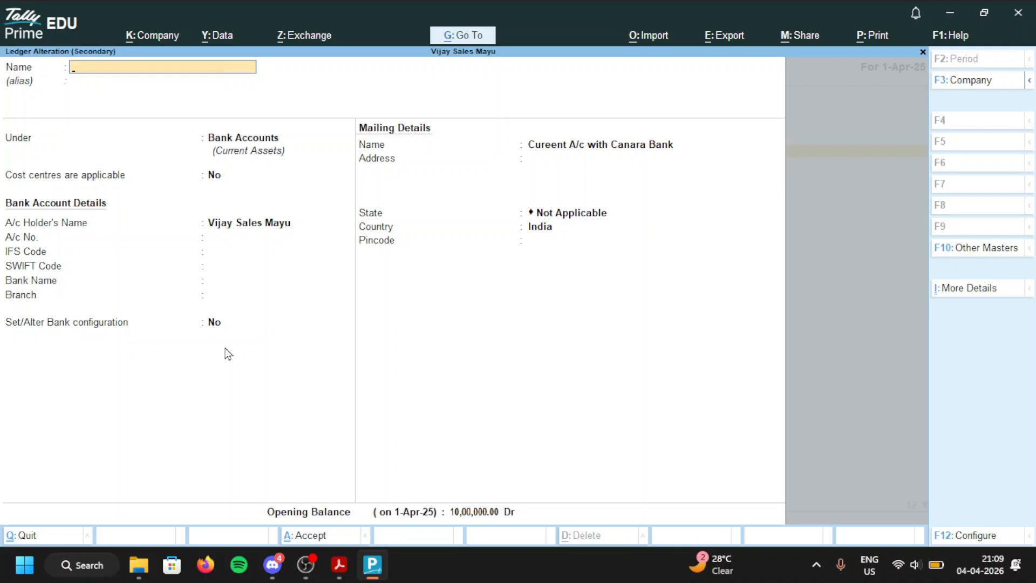
key(Escape)
key(y)
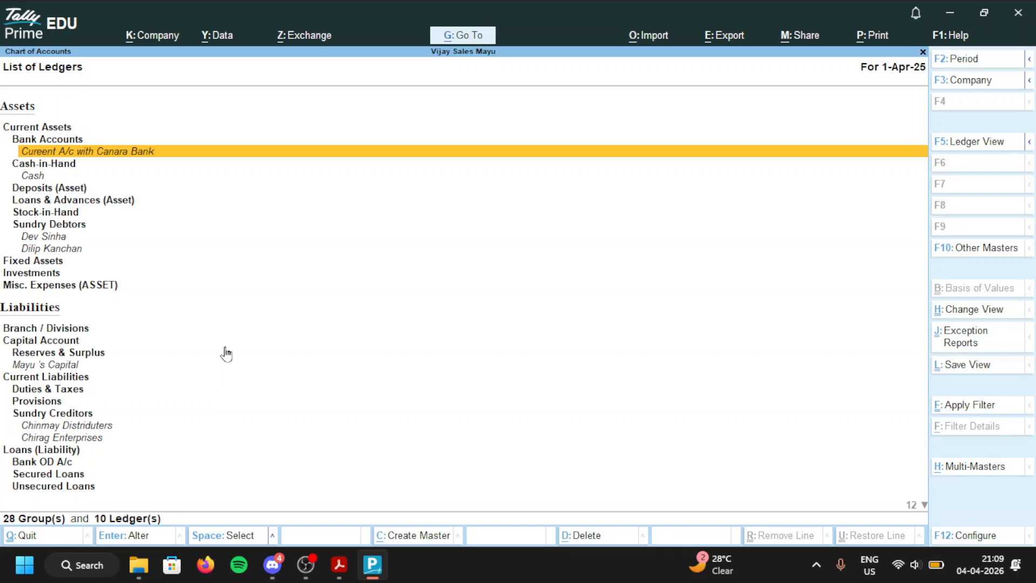
key(Escape)
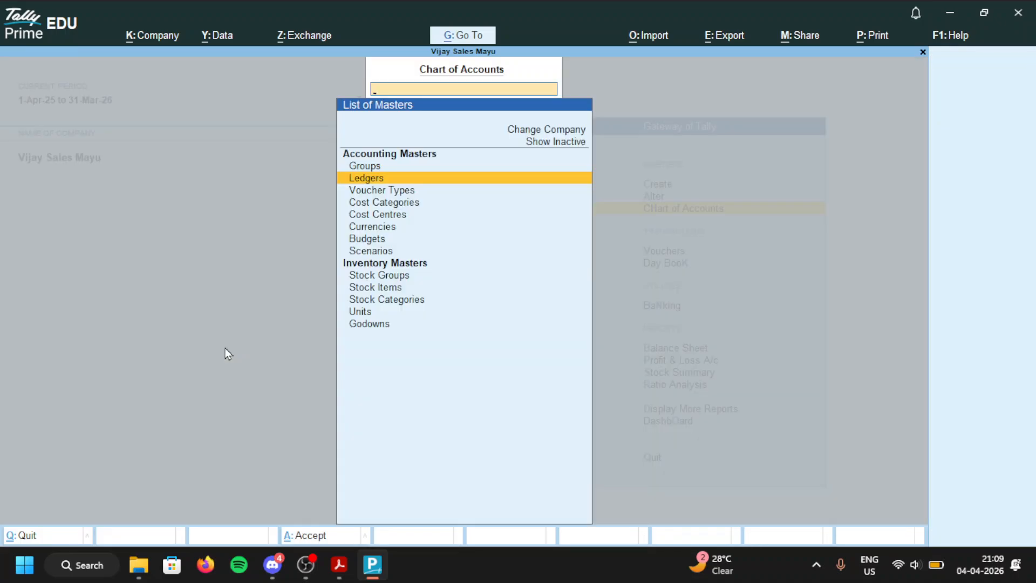
key(Escape)
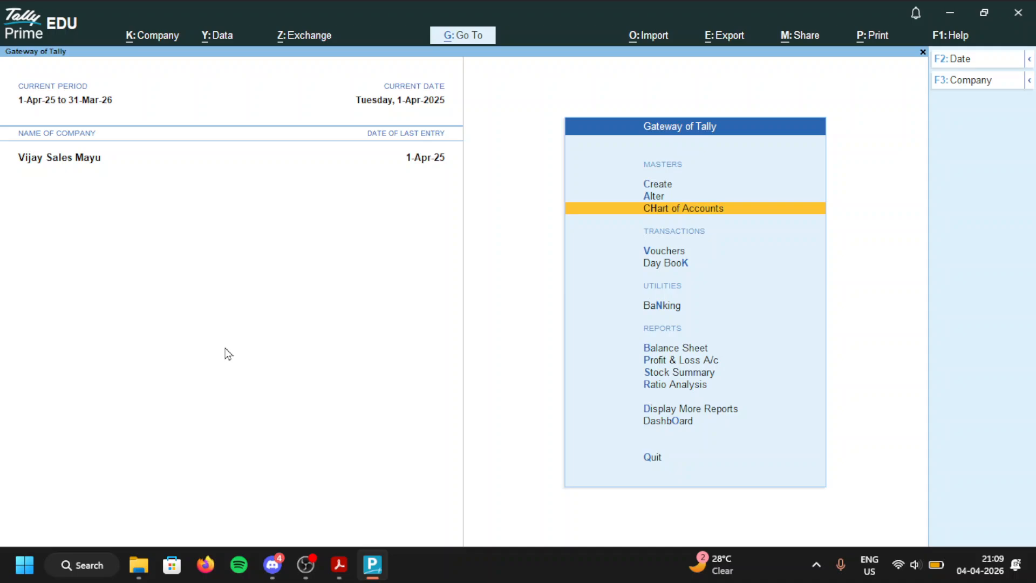
click(305, 566)
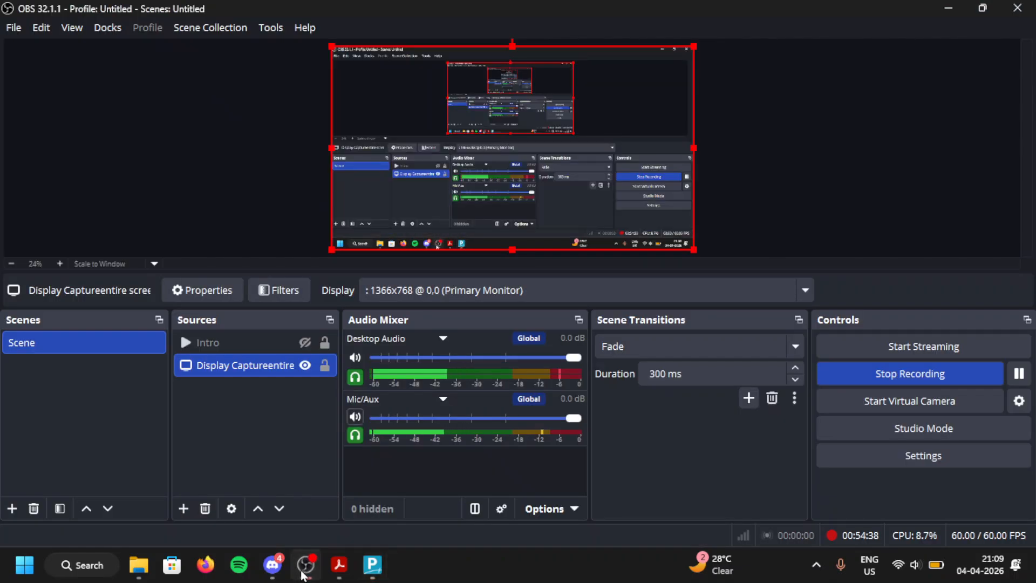